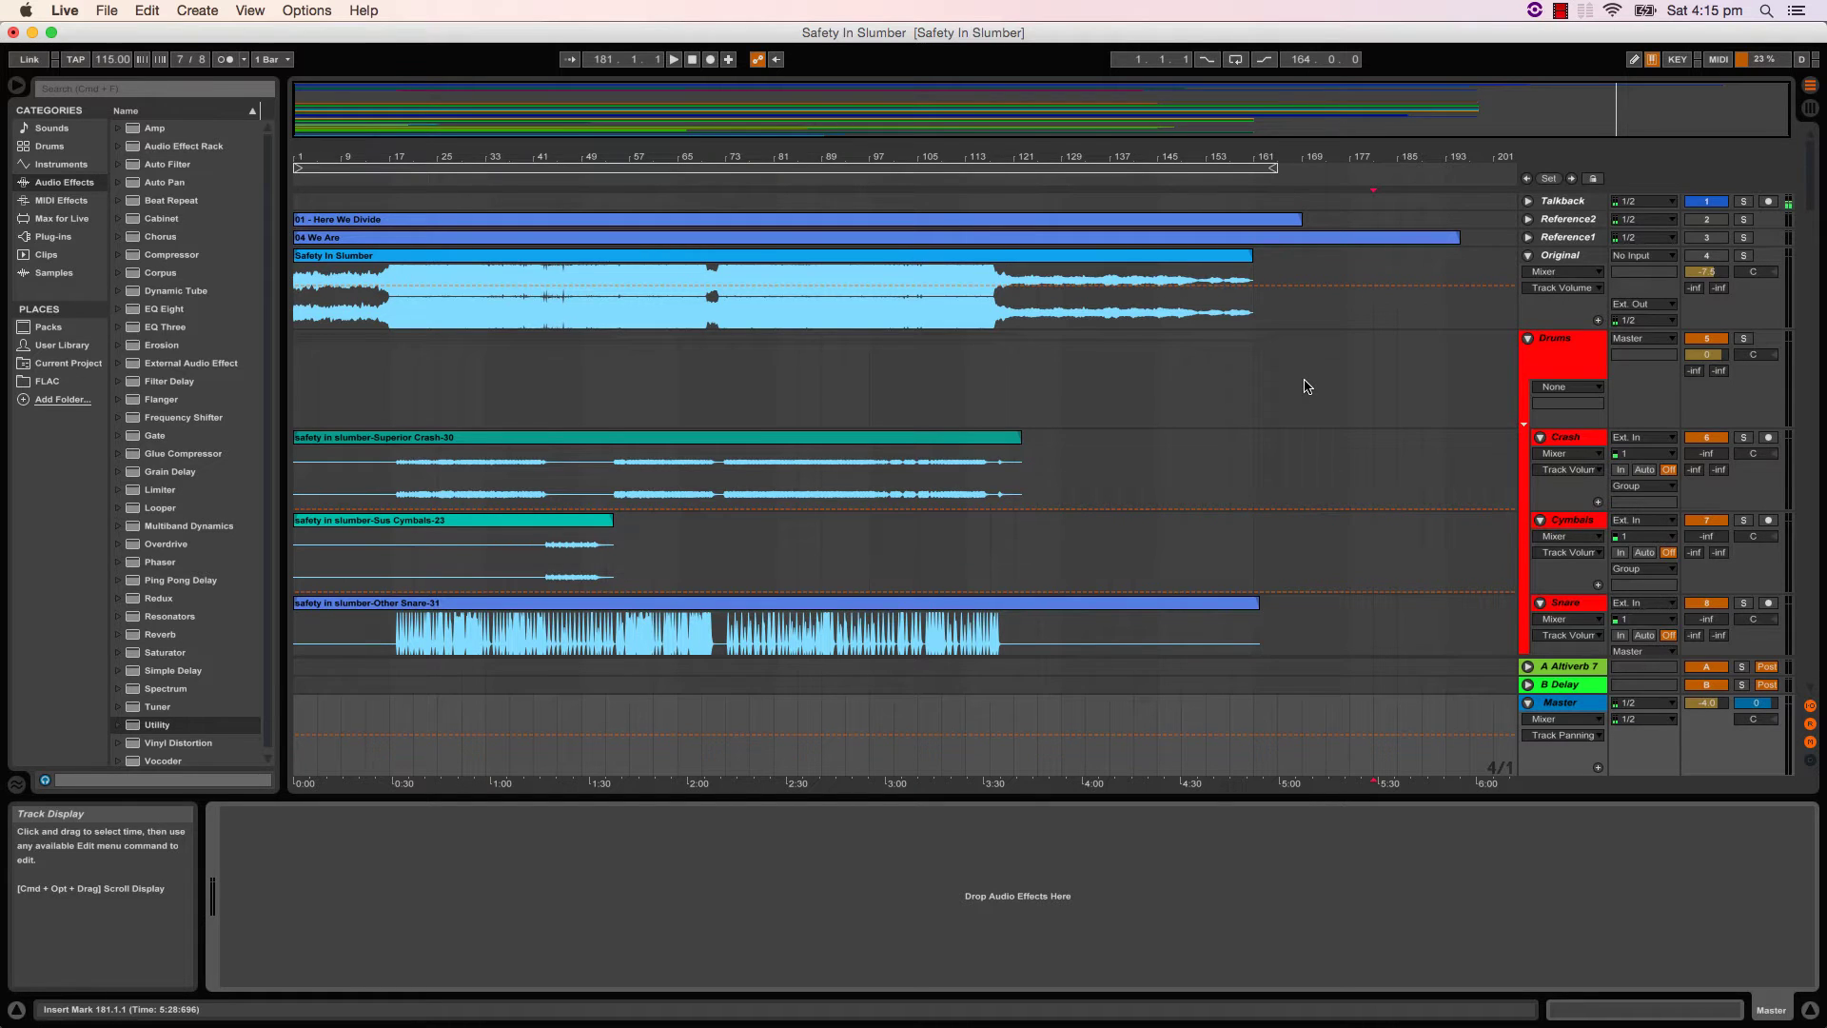
# - Solo the Original track and play the song from the beginning of the arrangement
pyautogui.scroll(-10, 1307, 386)
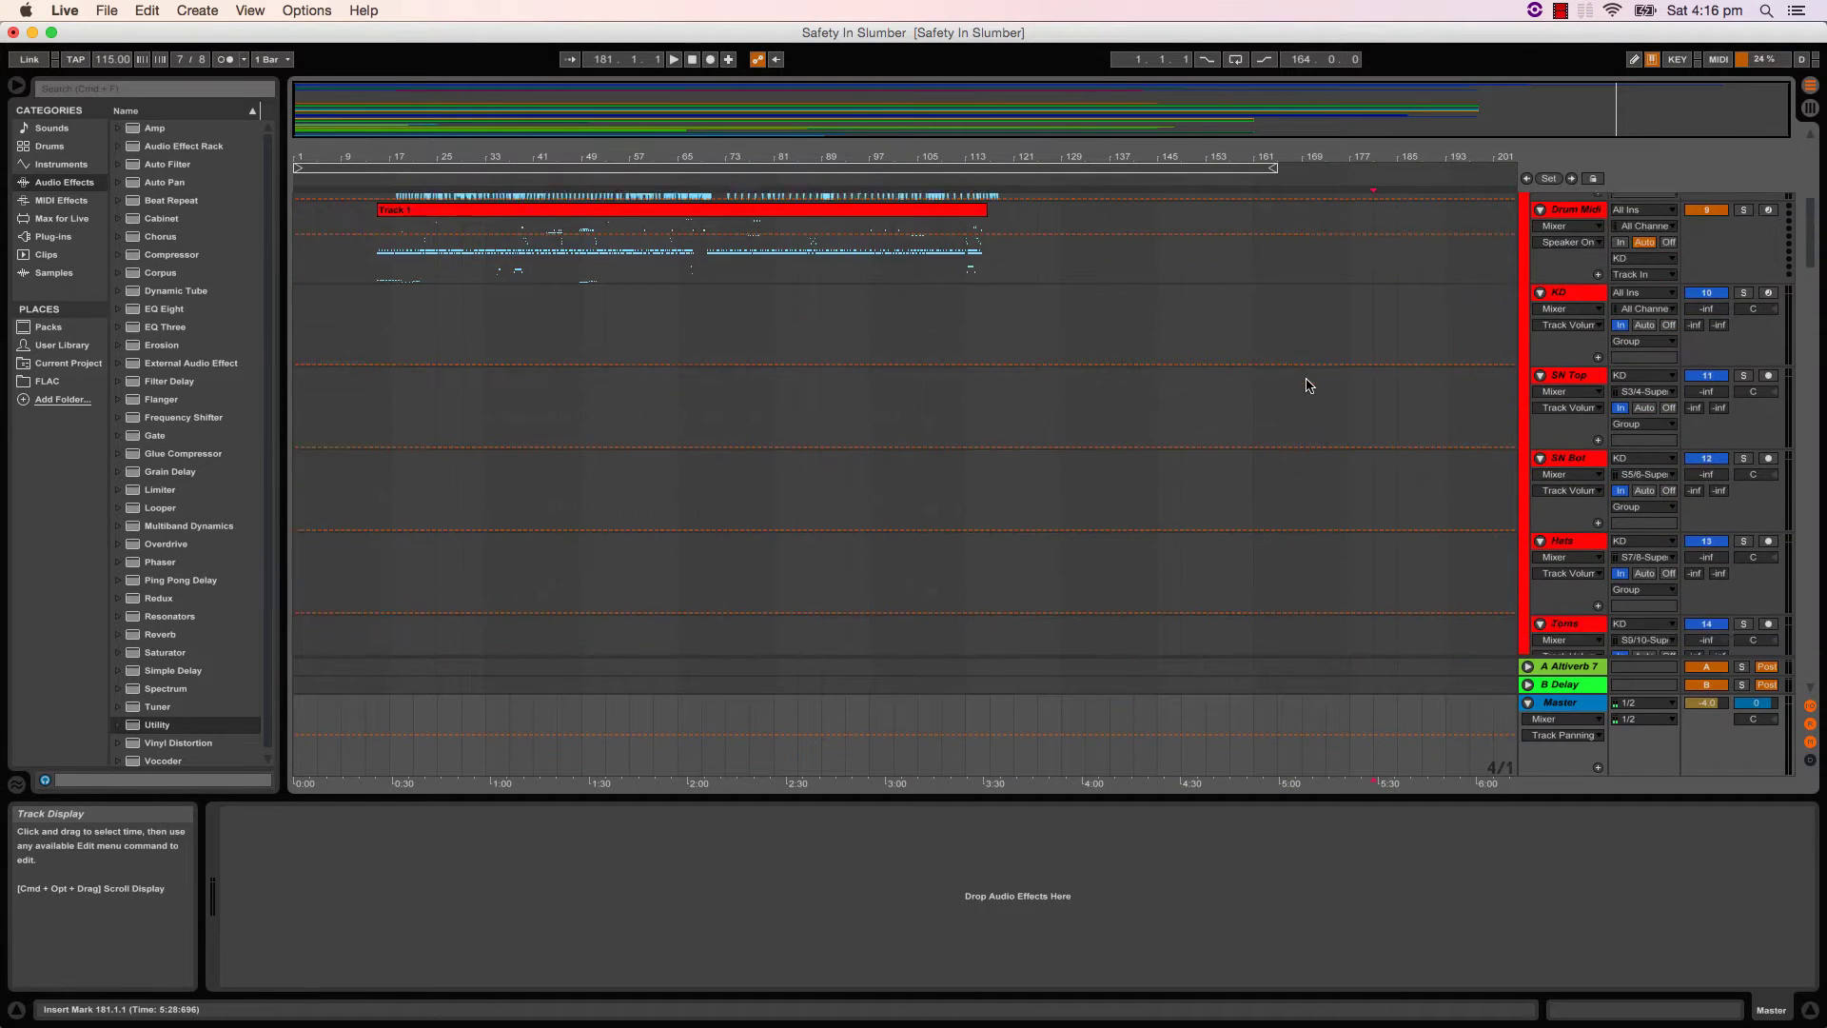
pyautogui.scroll(-15, 1304, 386)
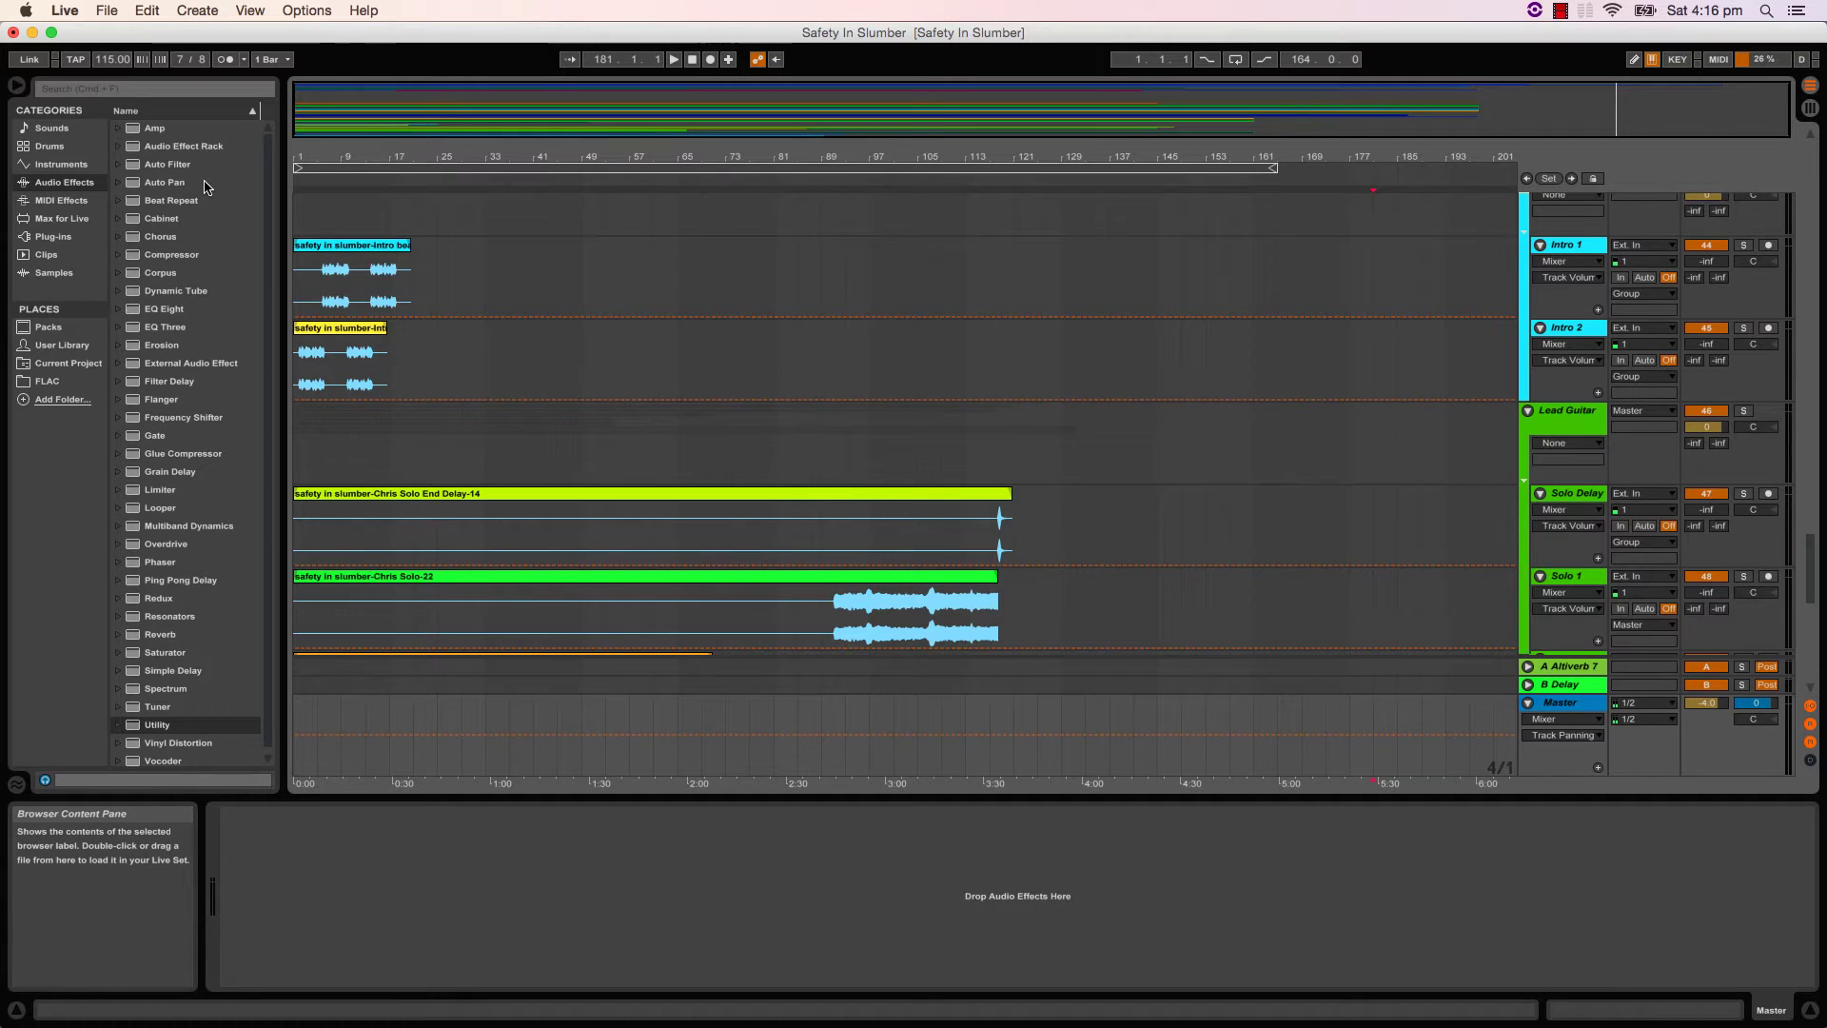
pyautogui.scroll(20, 1530, 270)
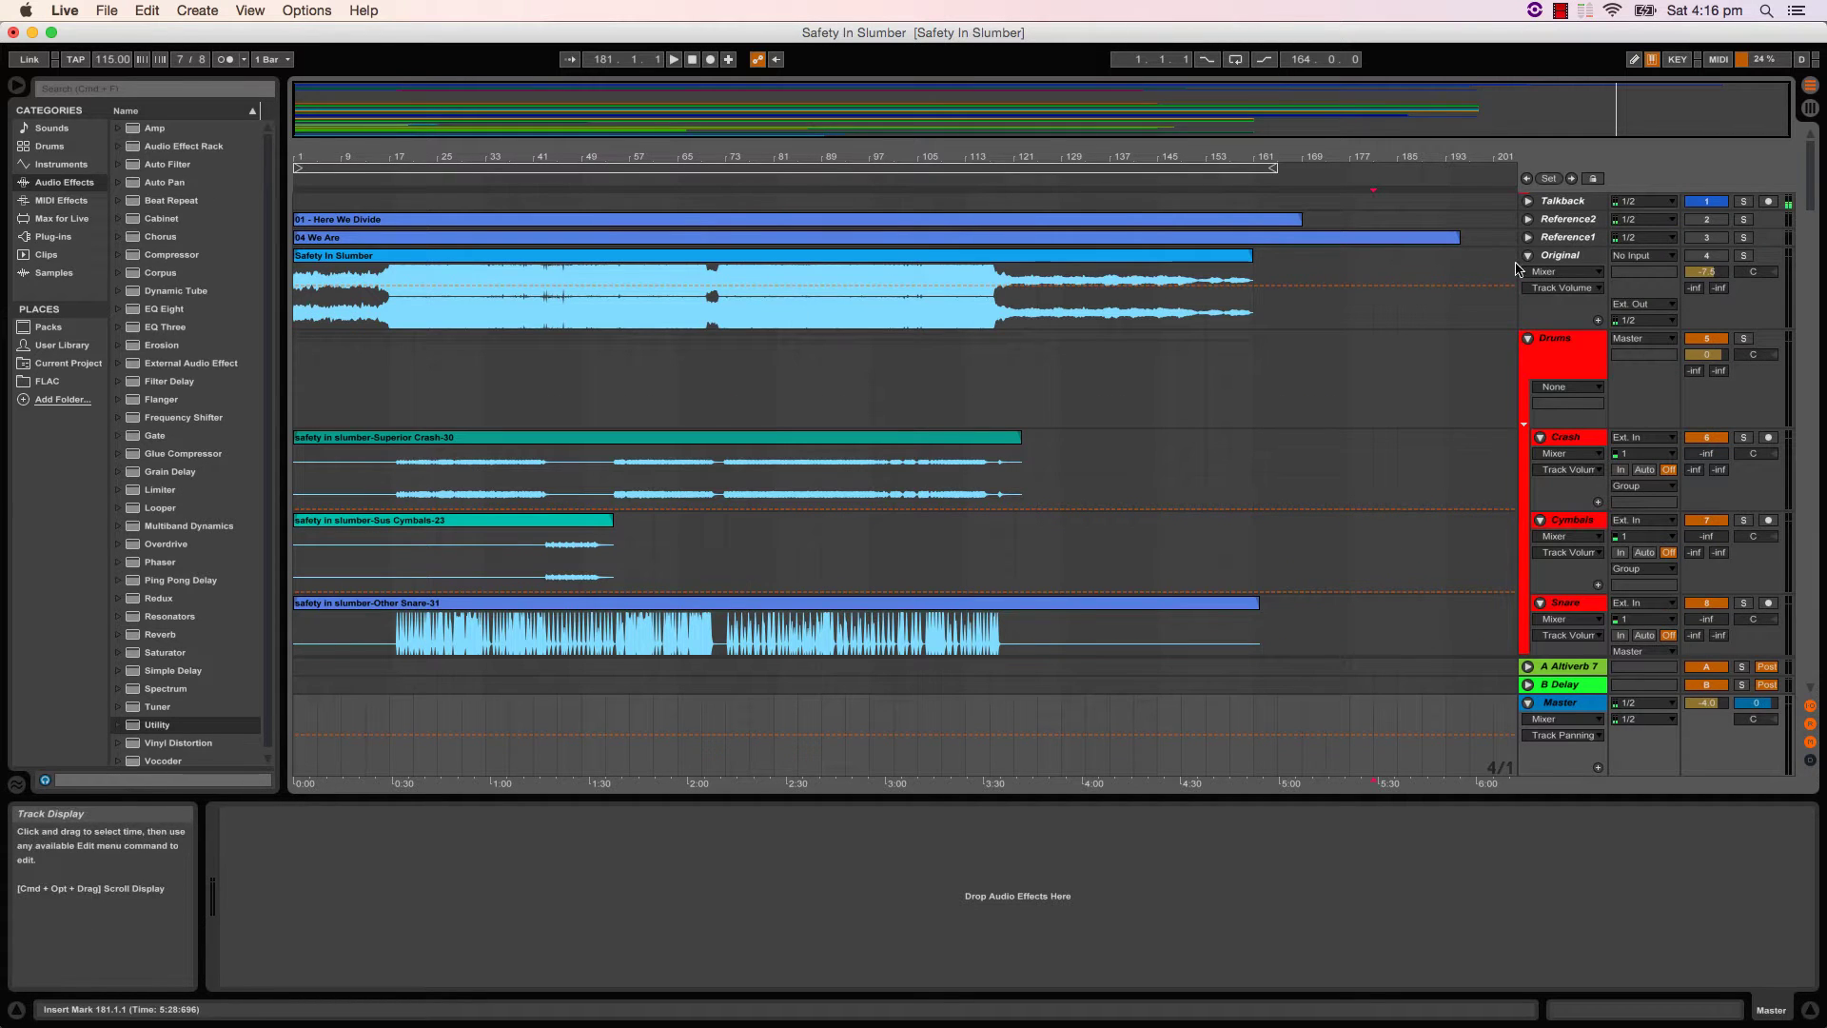
pyautogui.click(1746, 257)
pyautogui.click(674, 59)
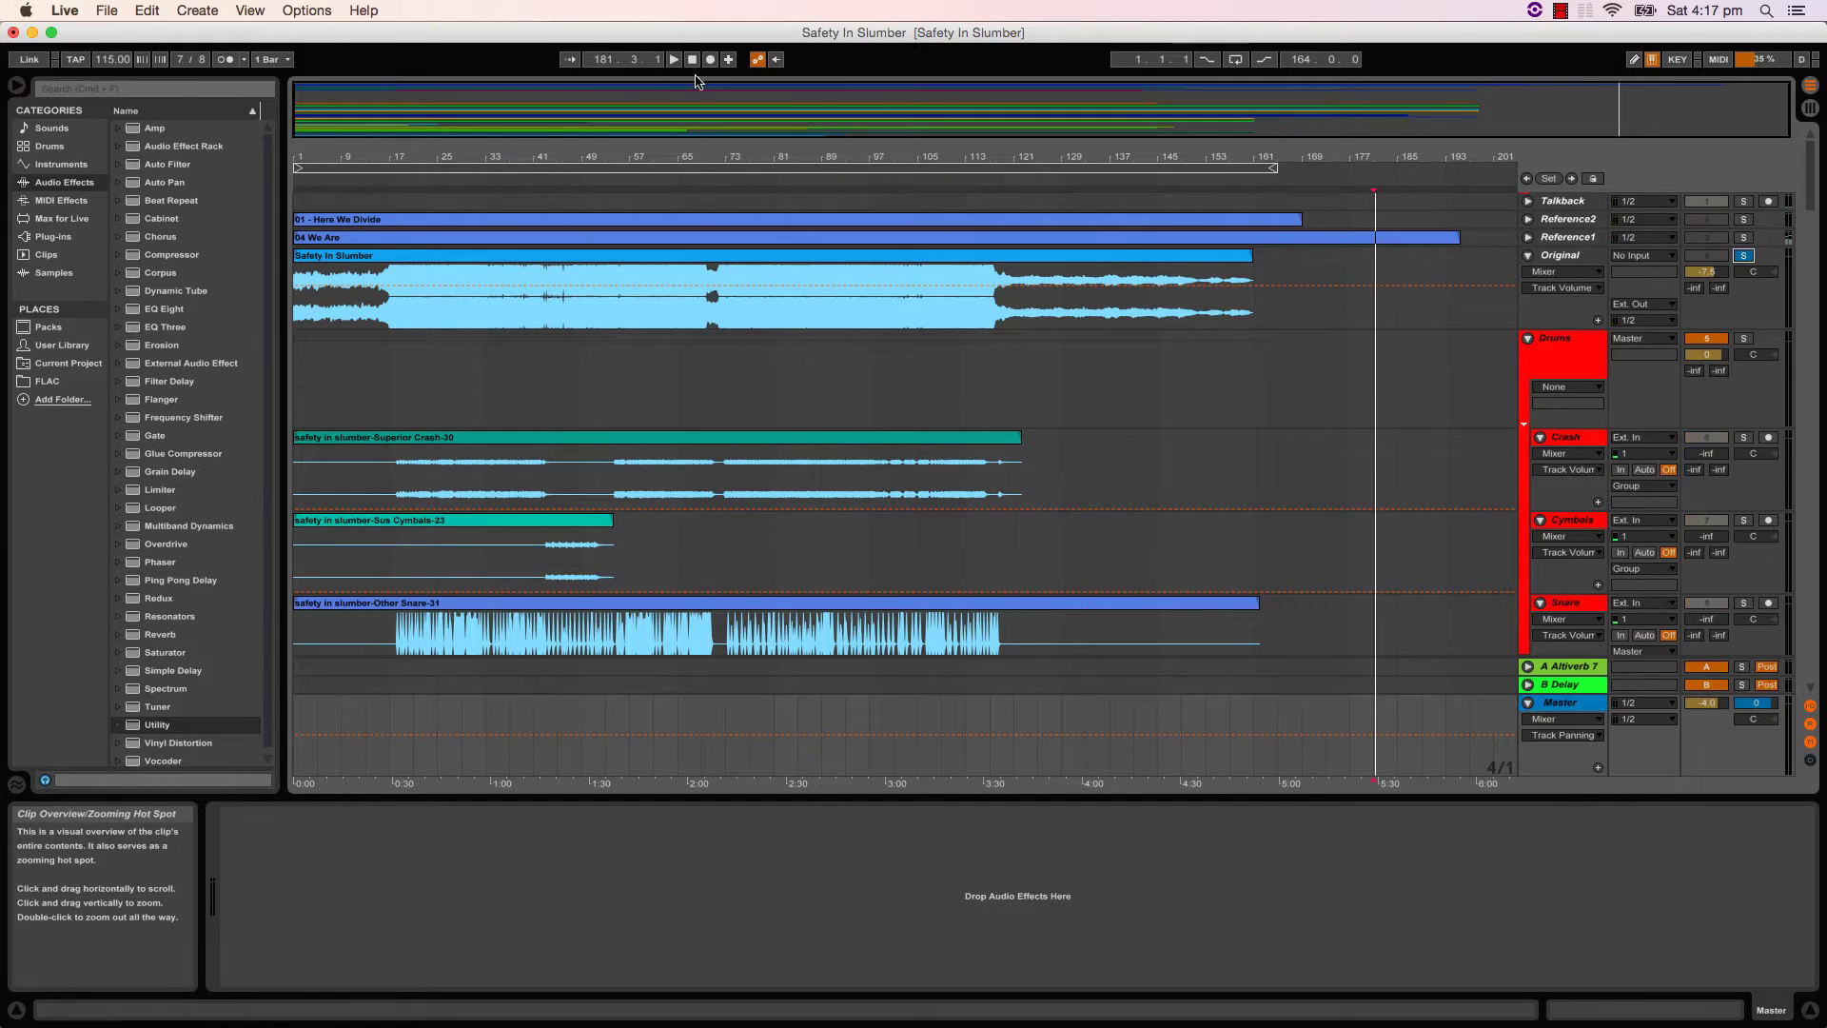
pyautogui.click(692, 61)
pyautogui.press('space')
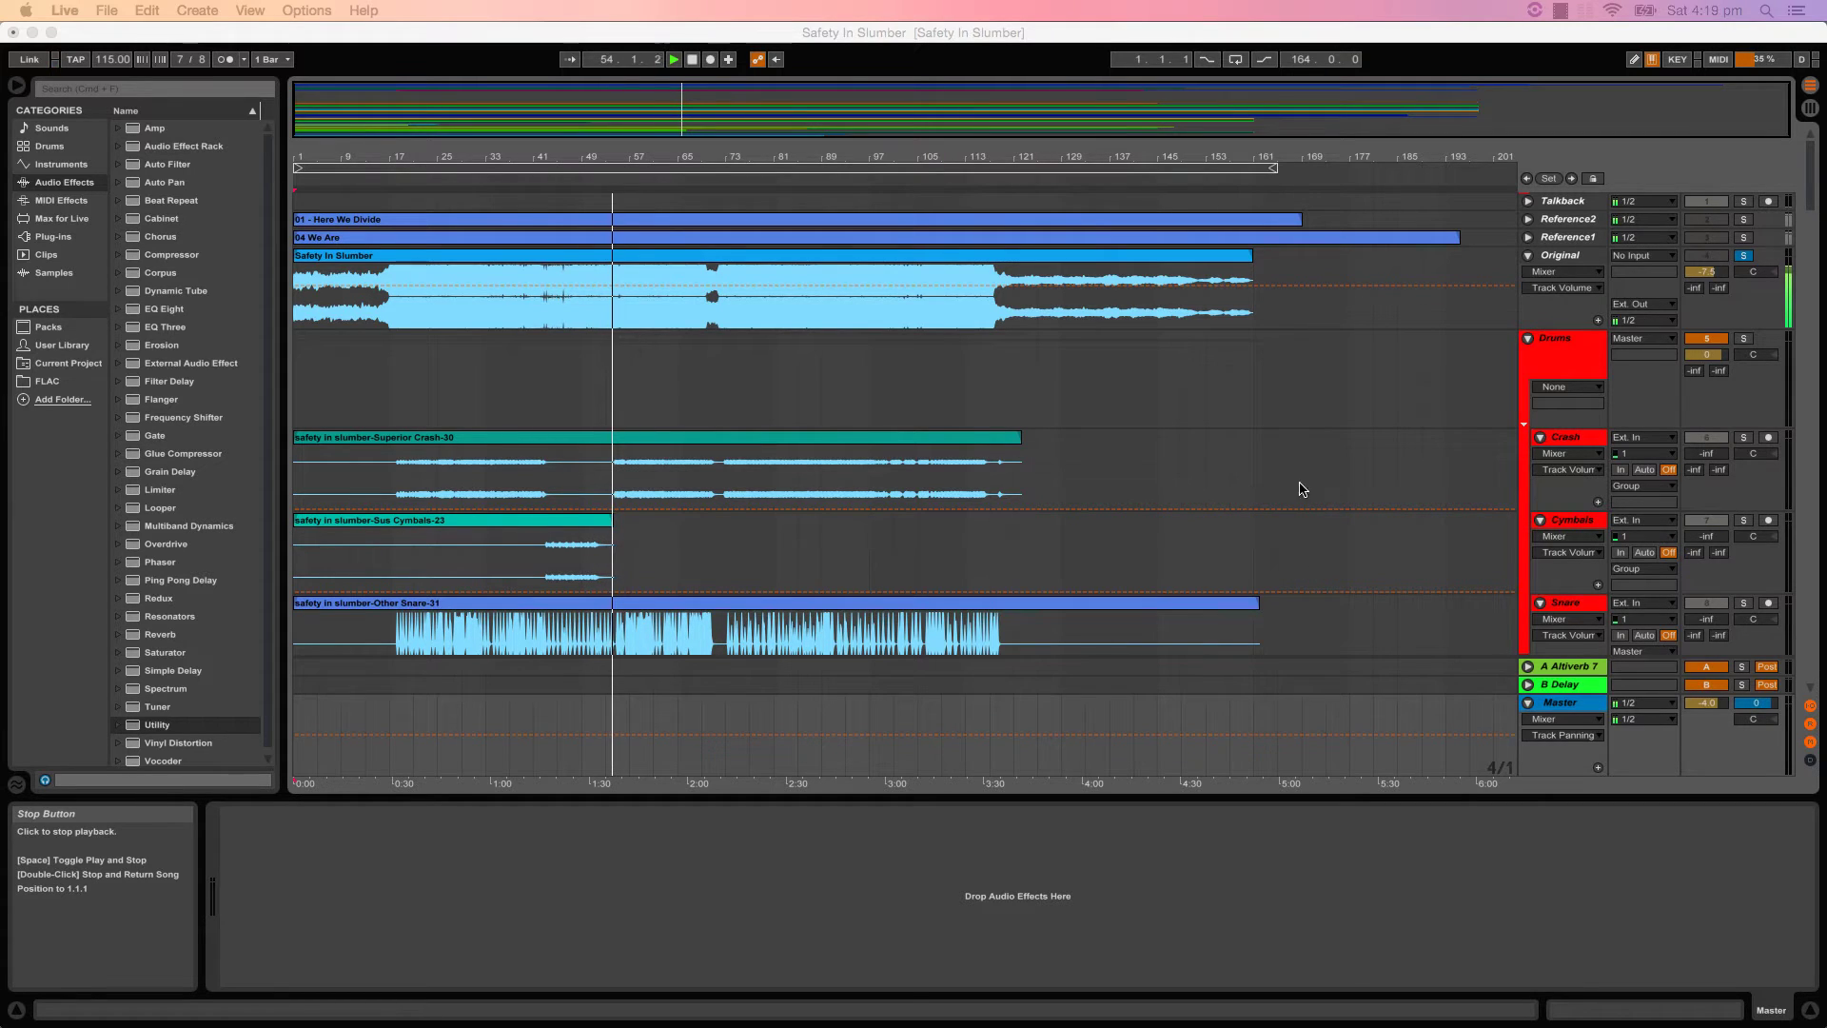
# - Recolour the Crash, Cymbals and Snare clips red to match the Drums group
pyautogui.scroll(-3, 1294, 447)
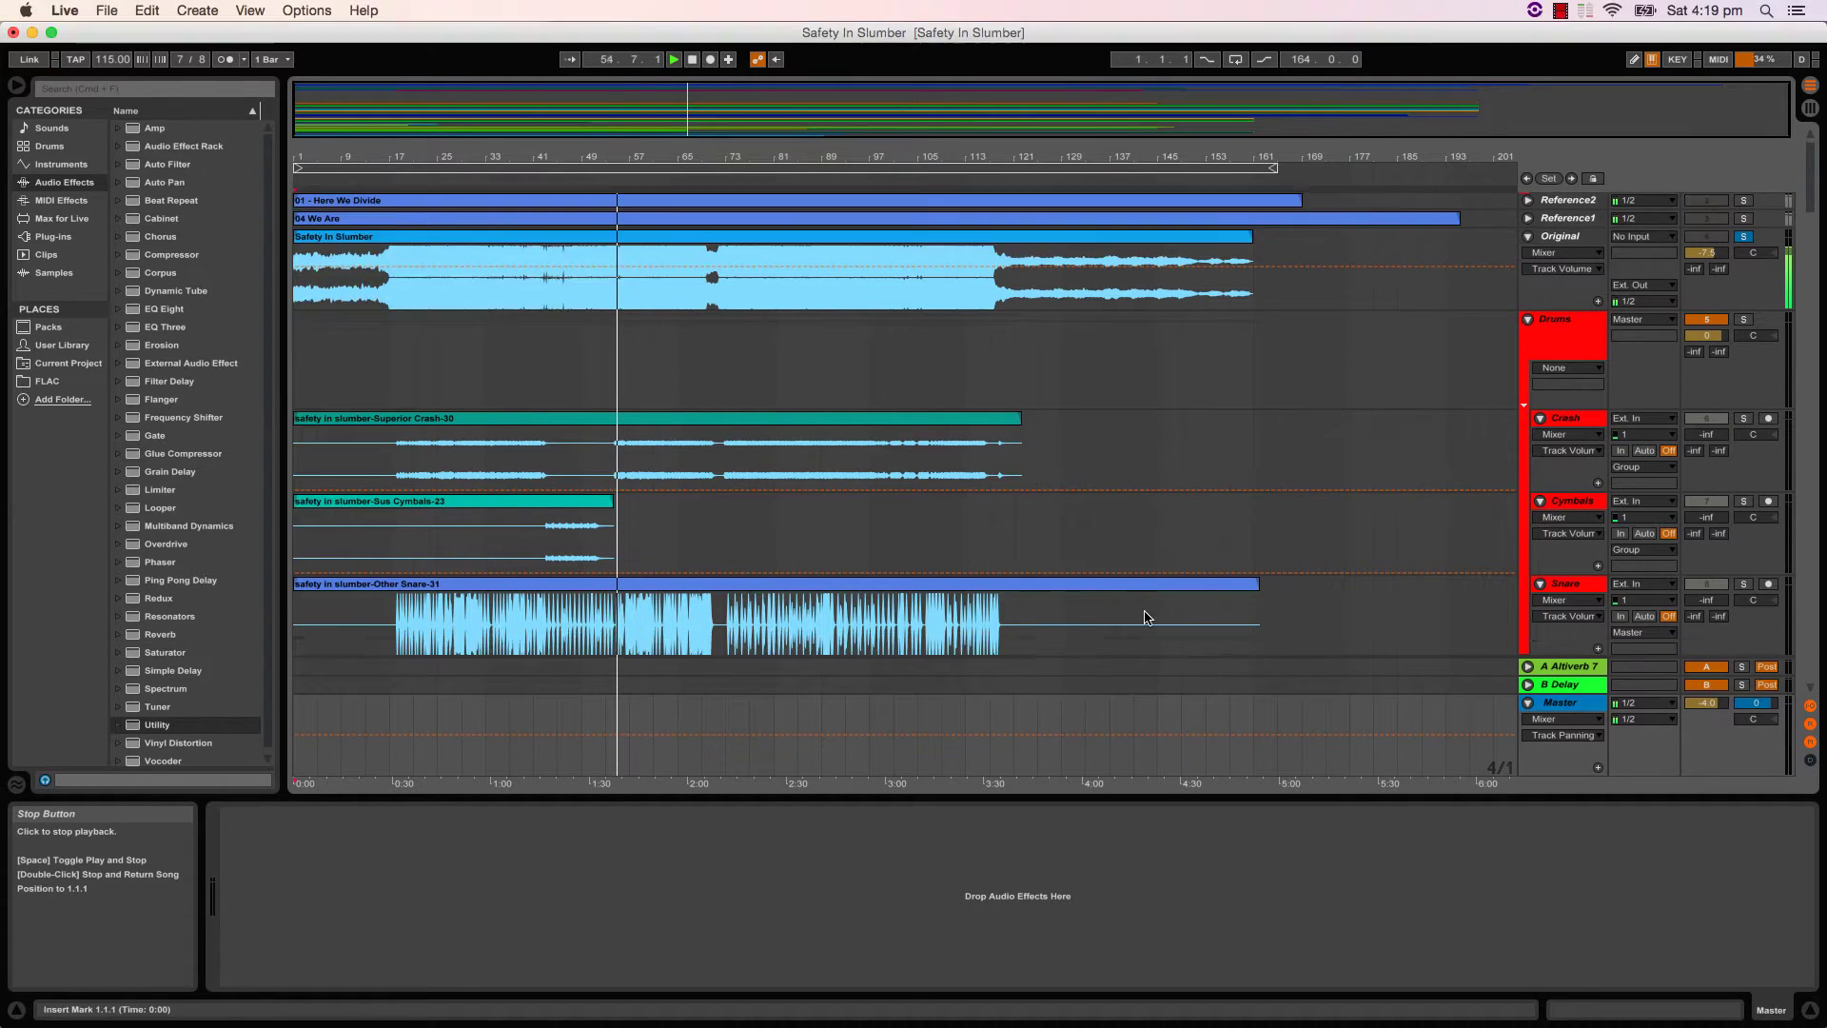
pyautogui.moveTo(1302, 419); pyautogui.dragTo(218, 623)
pyautogui.rightClick(442, 384)
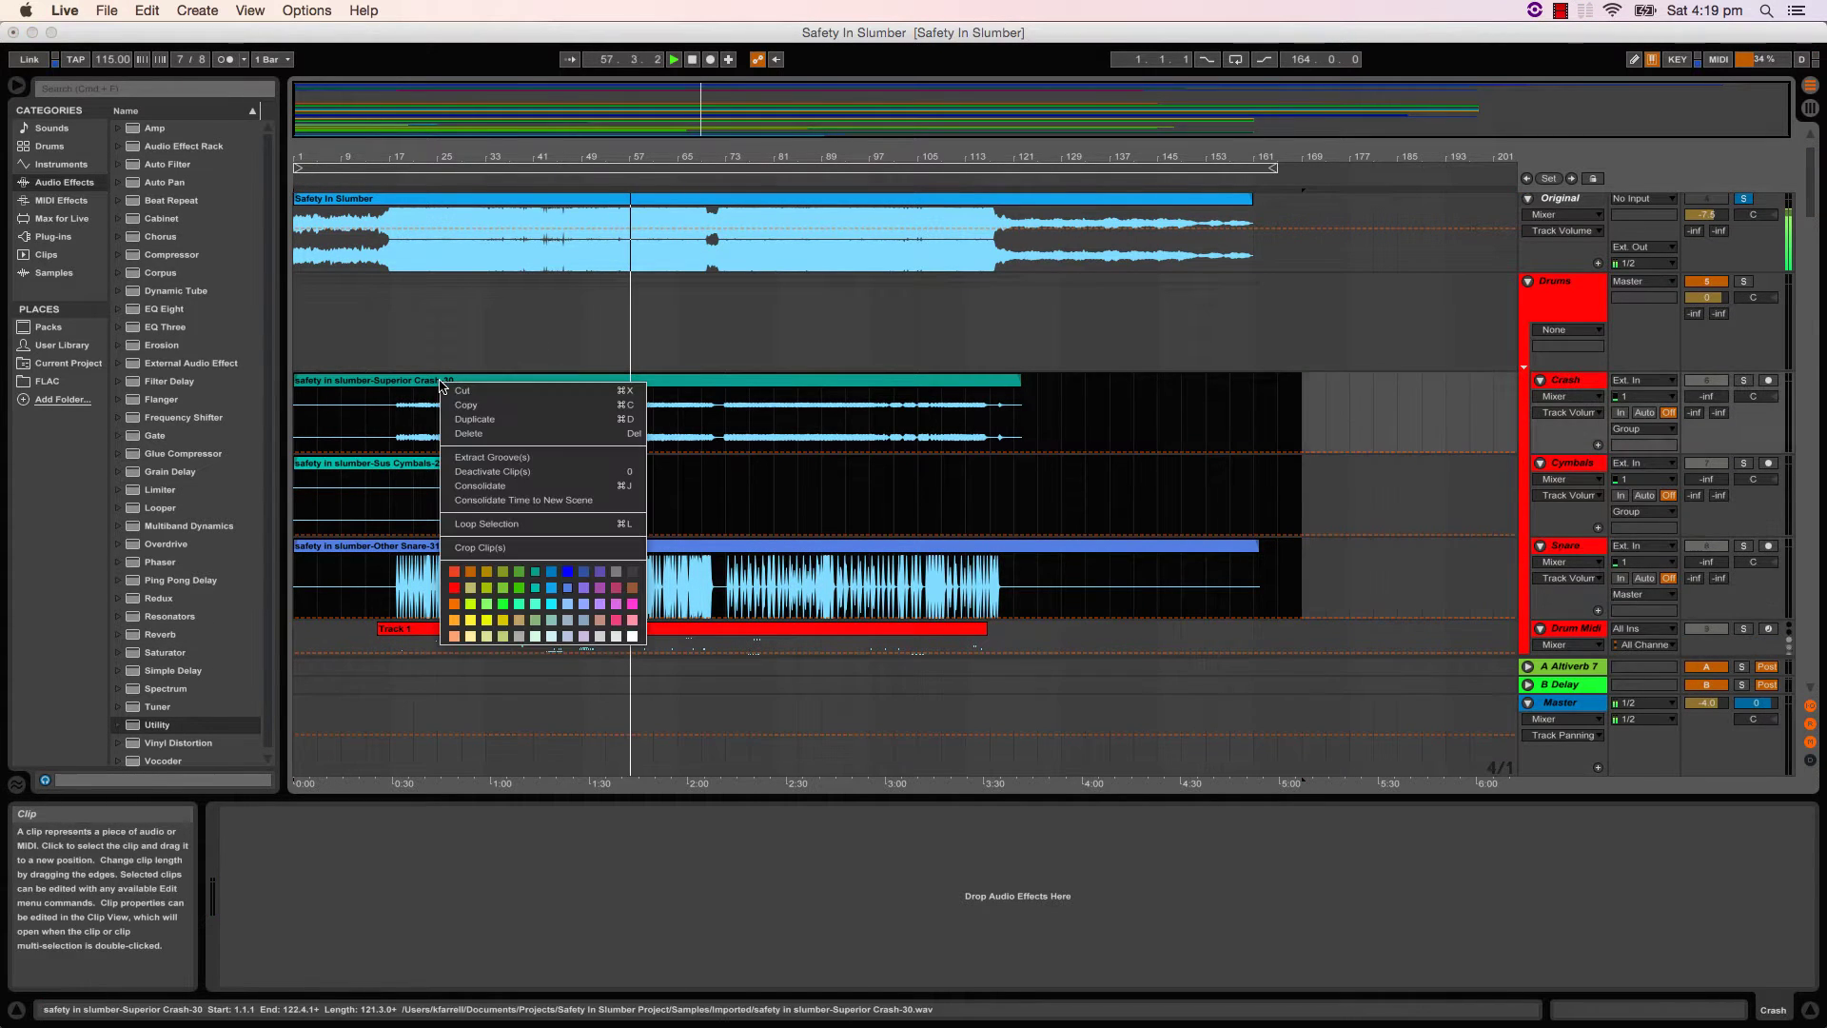
pyautogui.click(454, 587)
# - Recolour the Bass Drop and Bass clips blue to match the Basses group
pyautogui.scroll(-10, 713, 521)
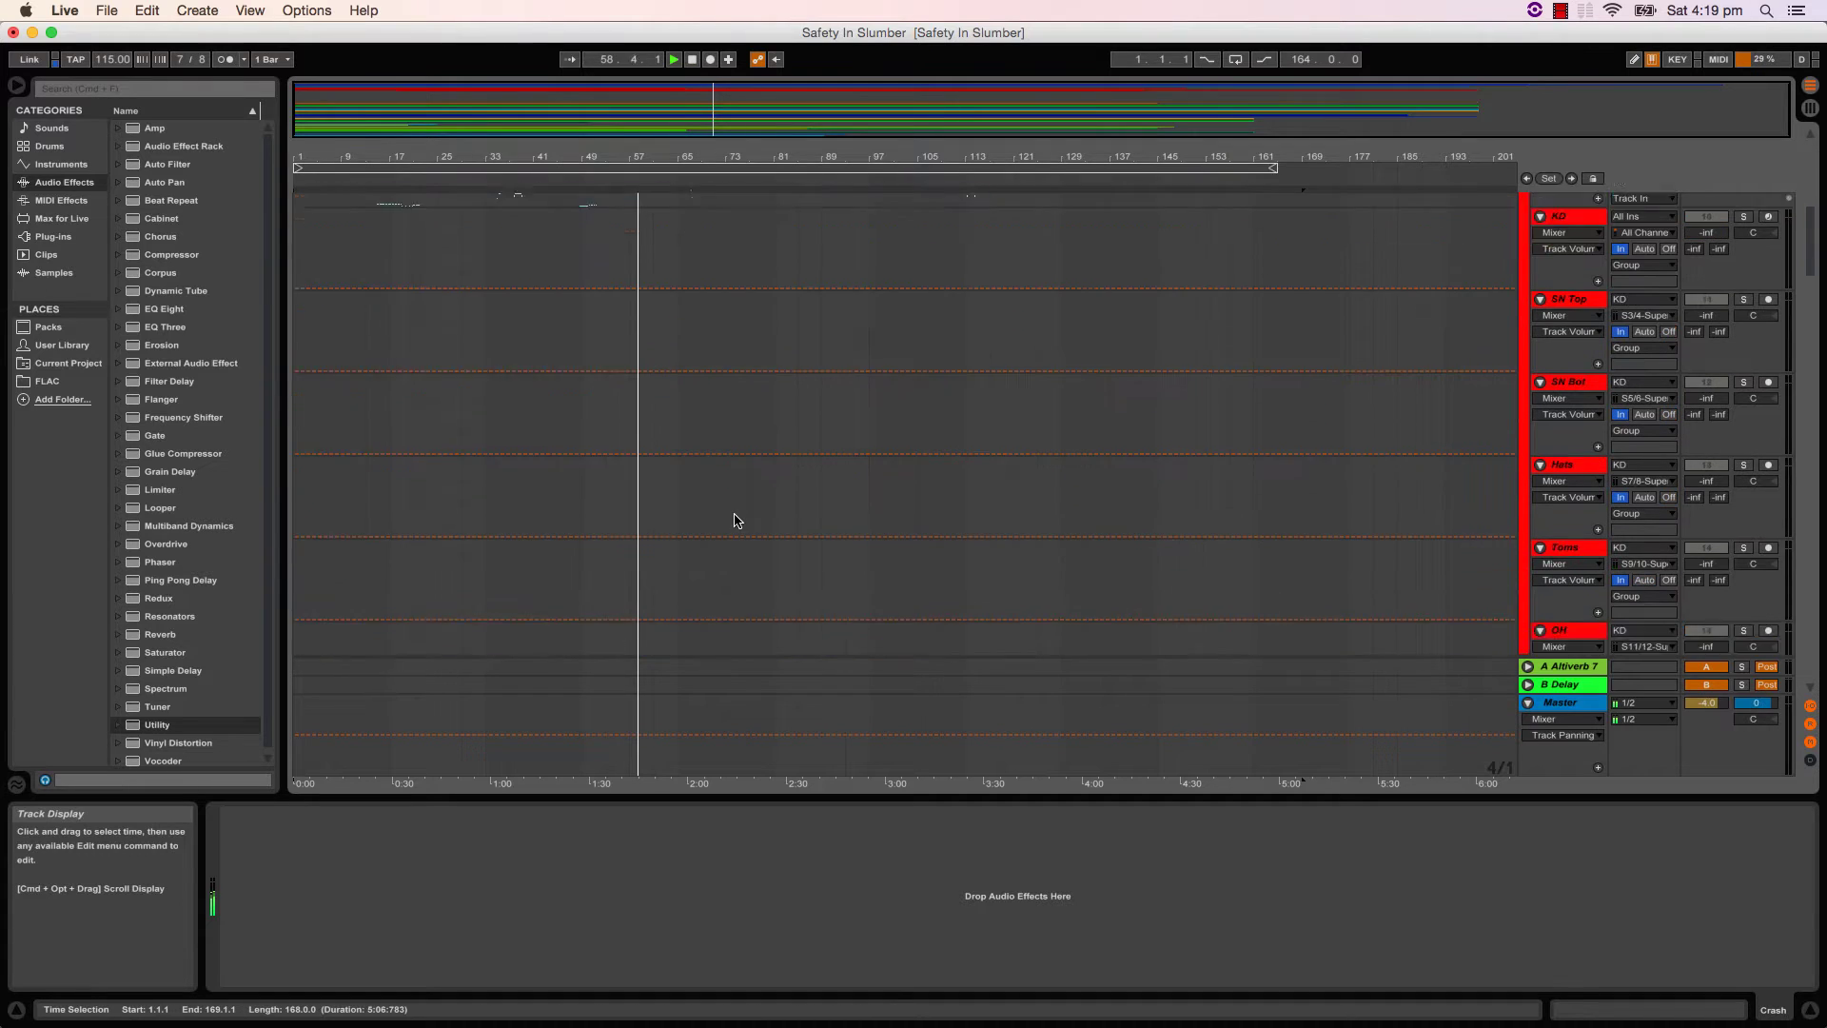
pyautogui.scroll(-5, 735, 523)
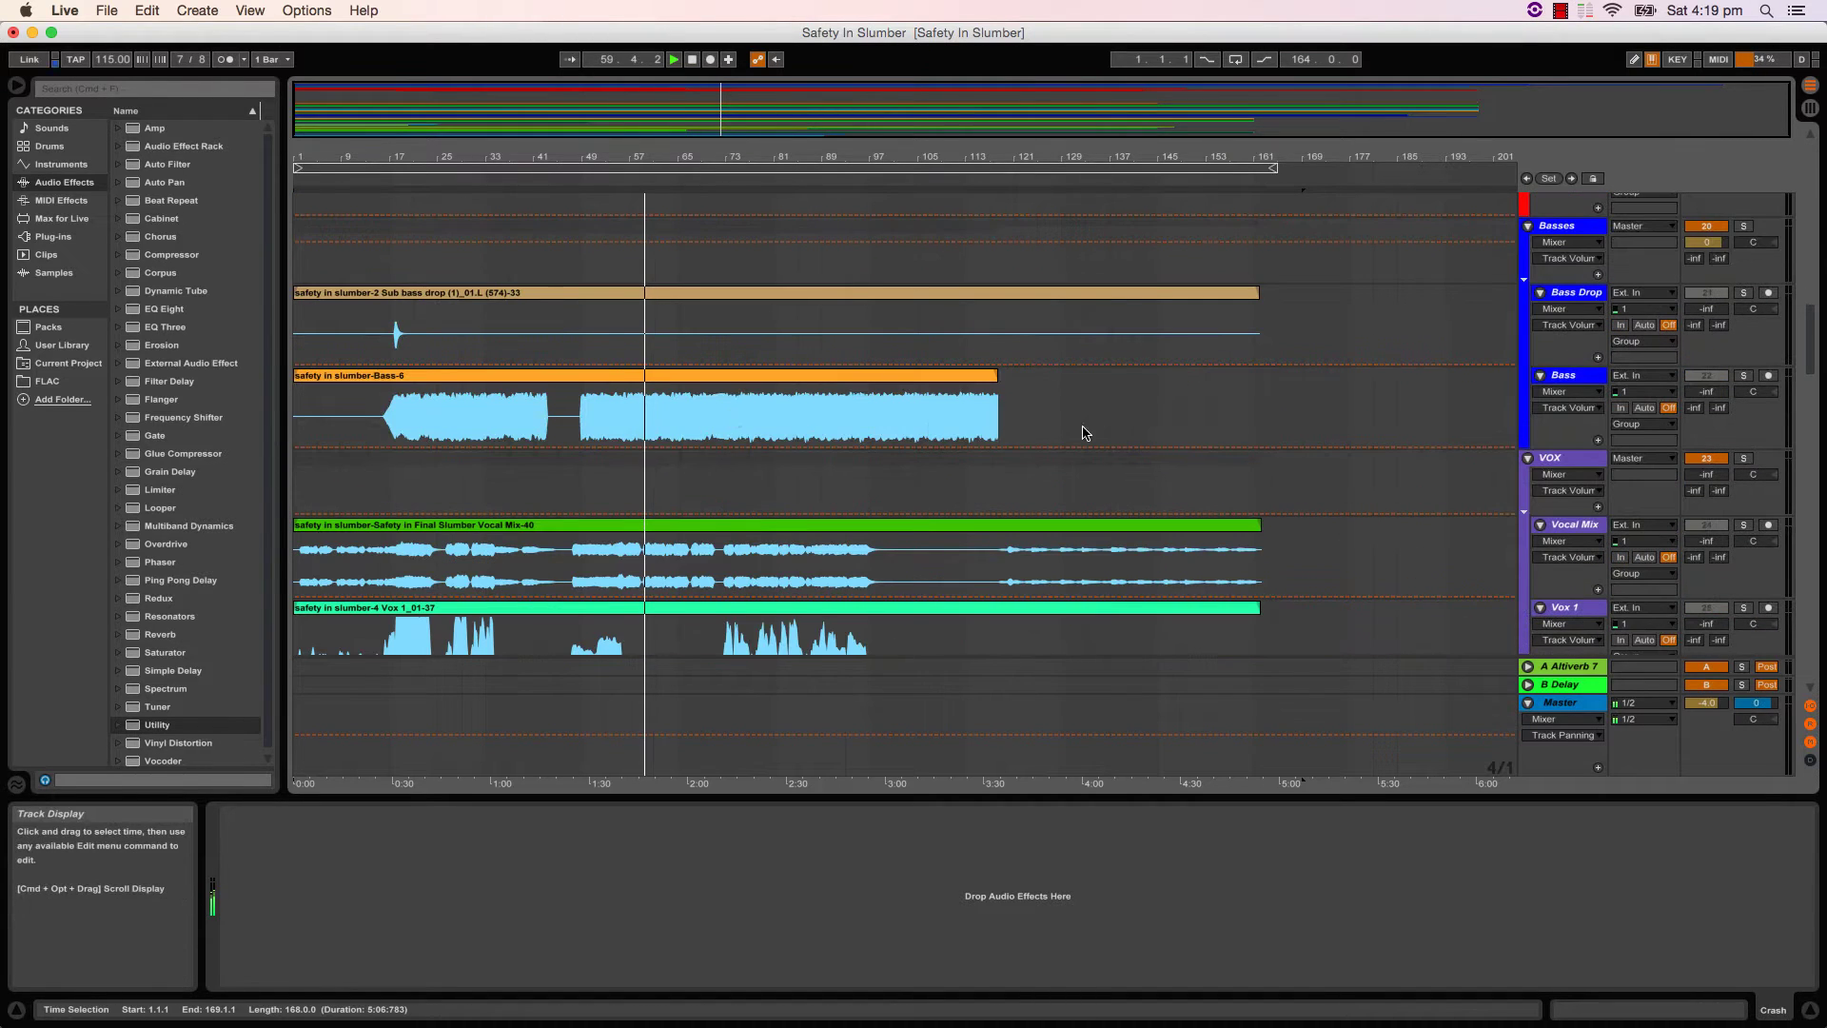
pyautogui.moveTo(1276, 441); pyautogui.dragTo(438, 292)
pyautogui.rightClick(440, 293)
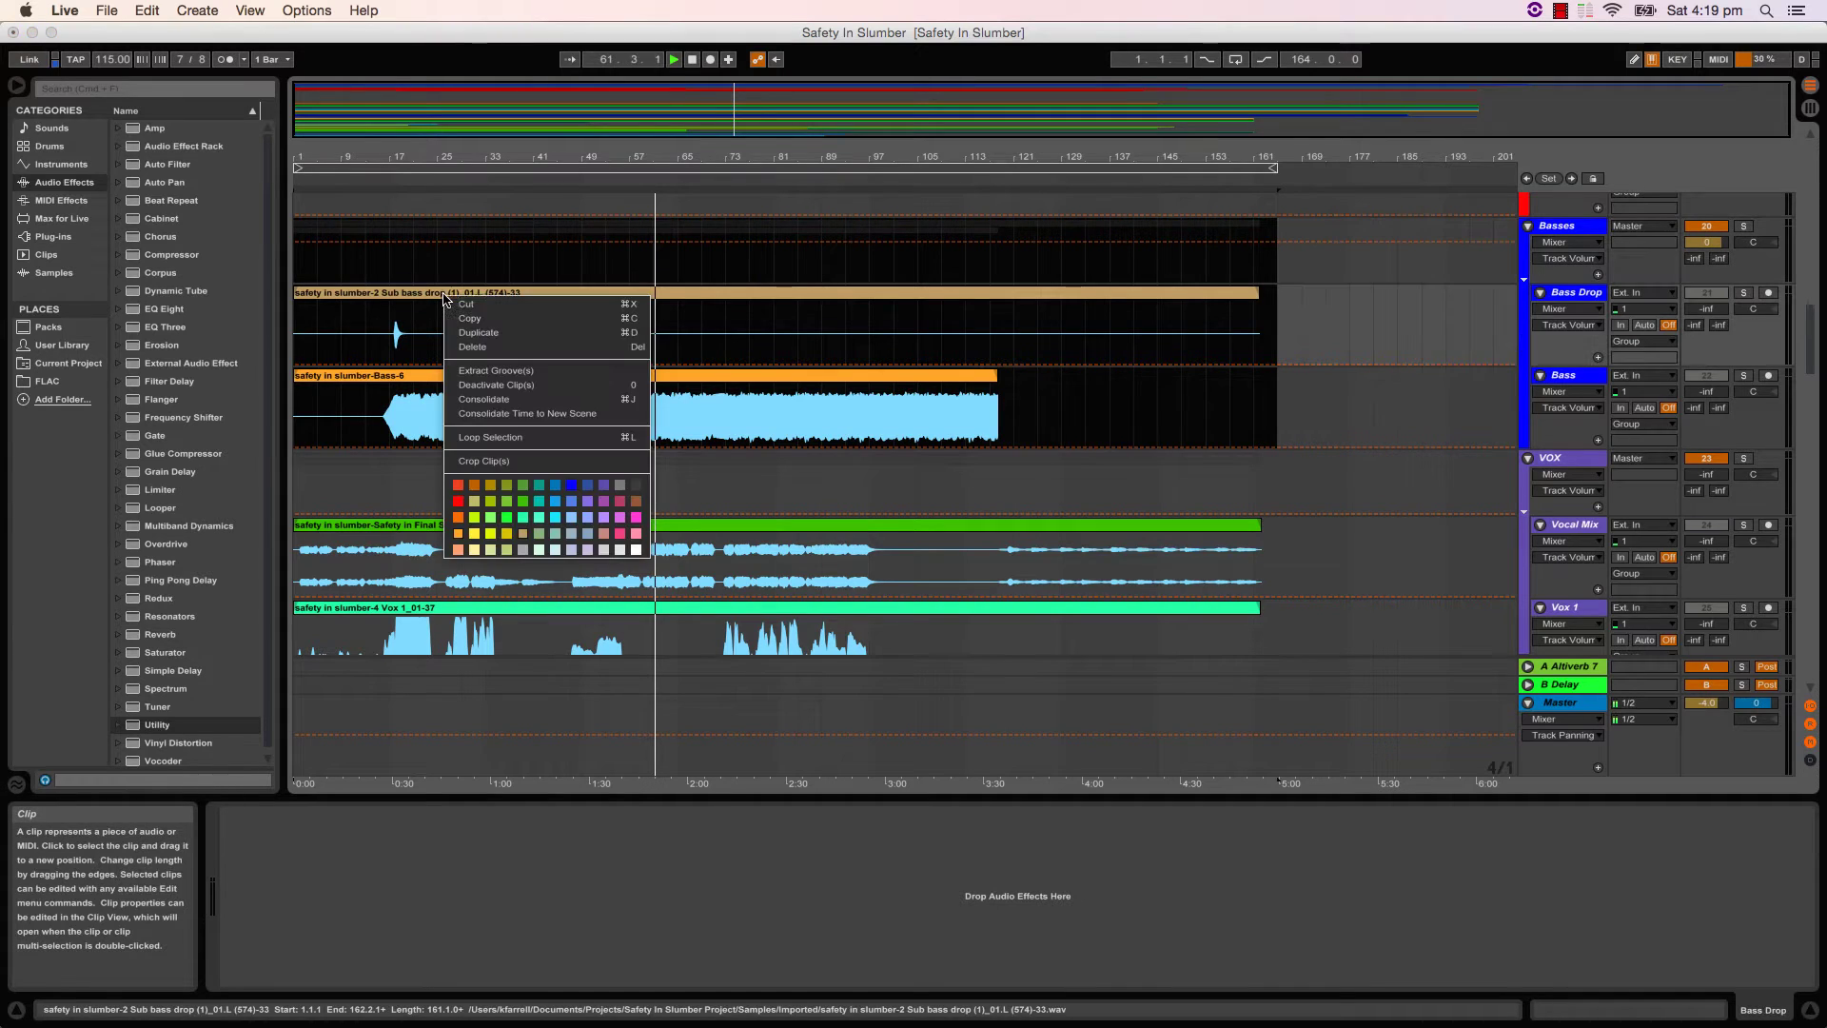
pyautogui.click(576, 490)
# - Recolour the Vocal Mix, Vox 1 and Vox 2 clips purple to match the VOX group
pyautogui.scroll(-3, 914, 509)
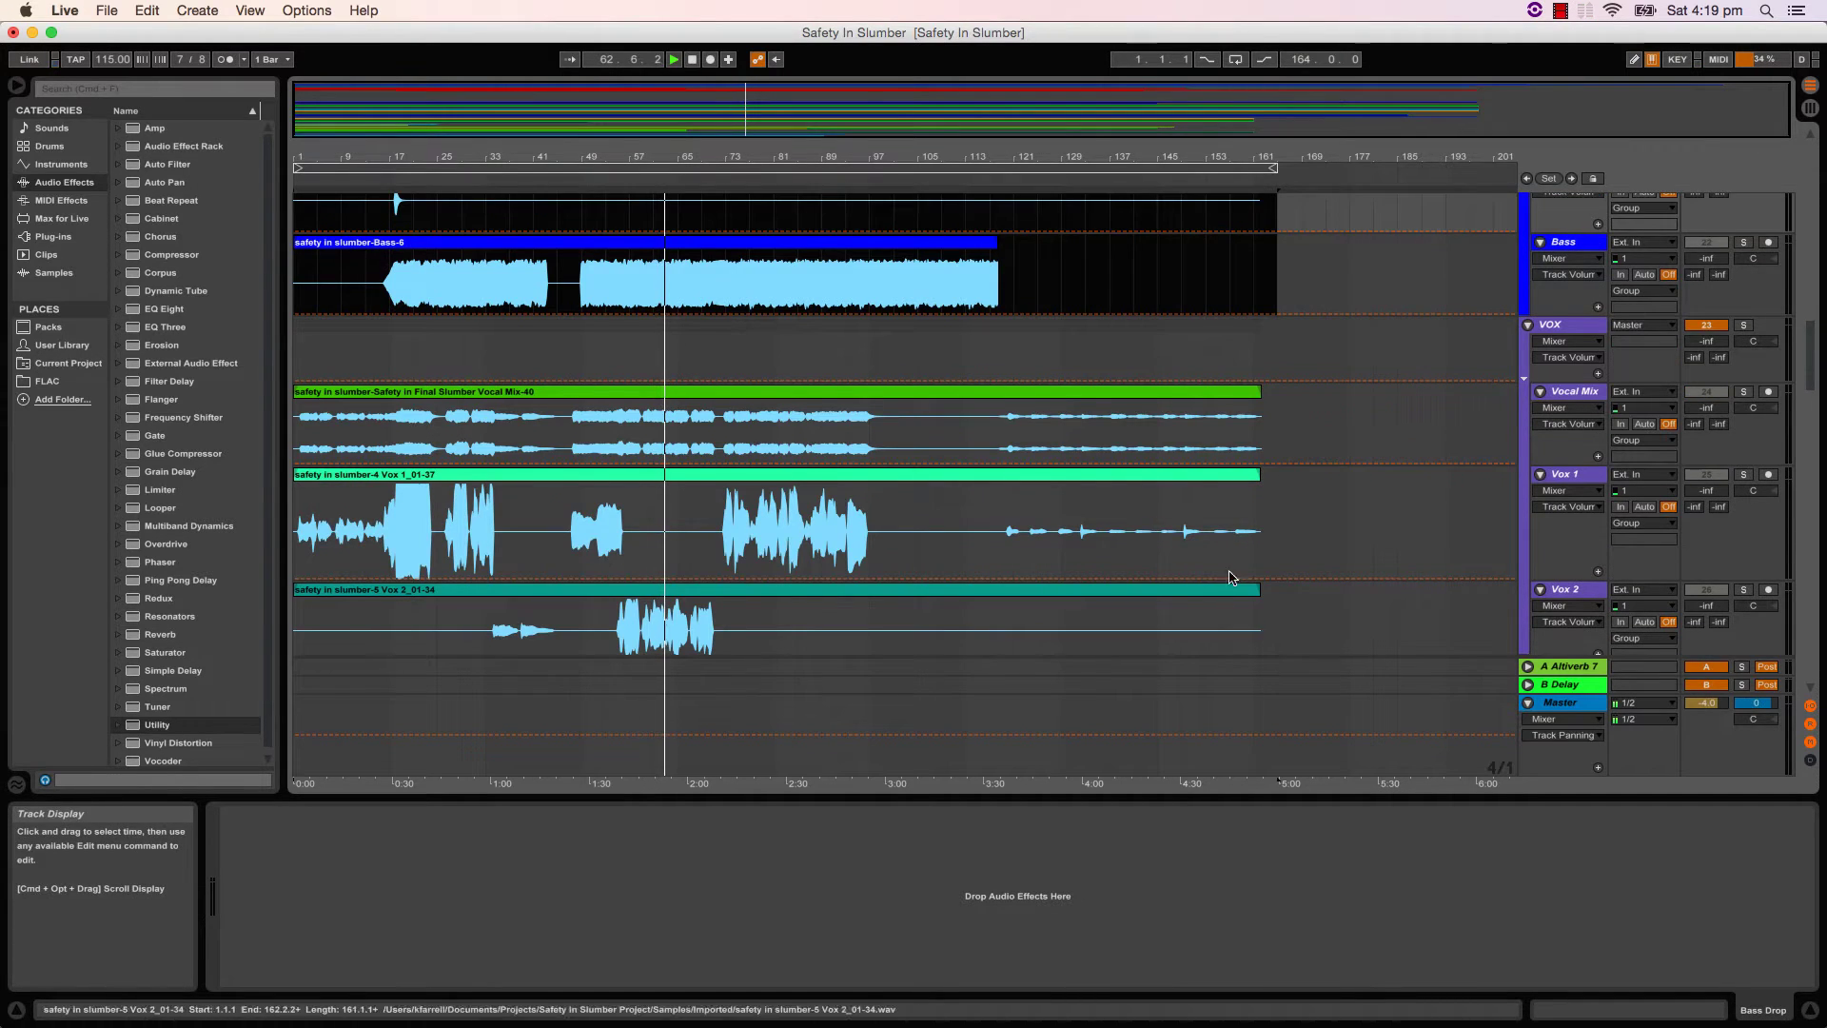
pyautogui.scroll(-2, 1233, 571)
pyautogui.moveTo(1305, 569); pyautogui.dragTo(303, 319)
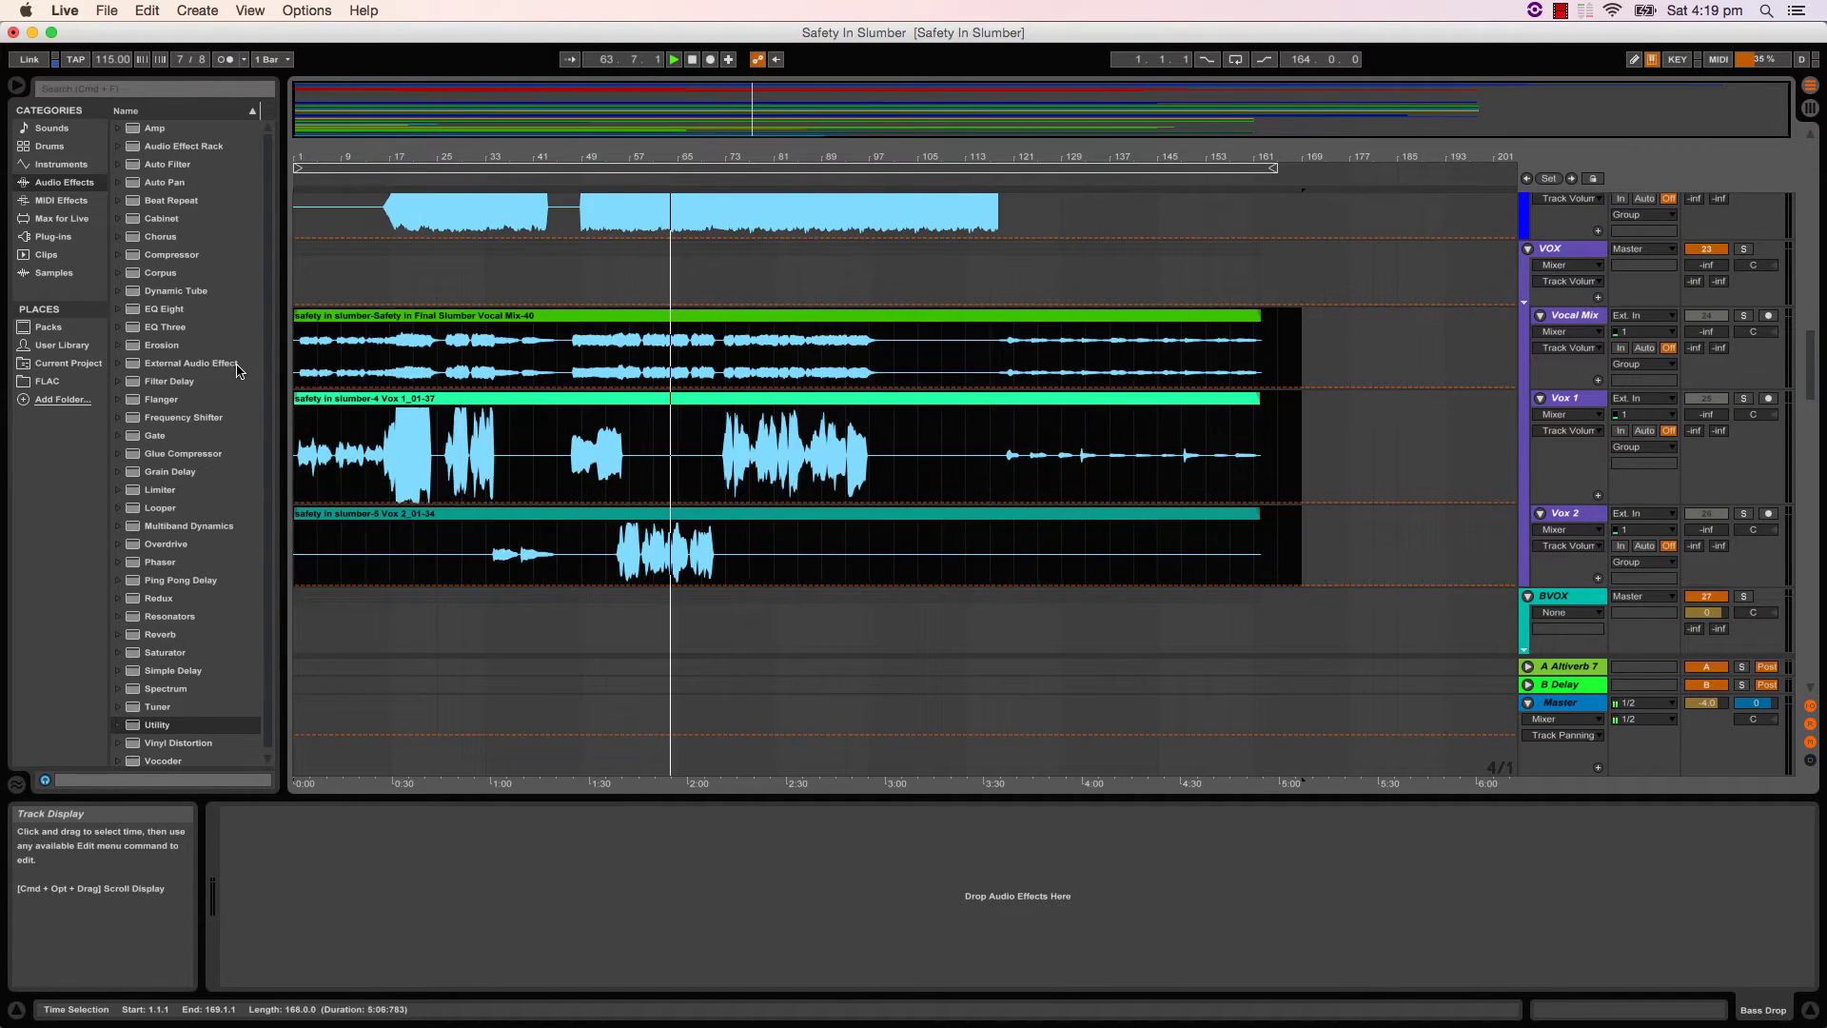
pyautogui.rightClick(721, 323)
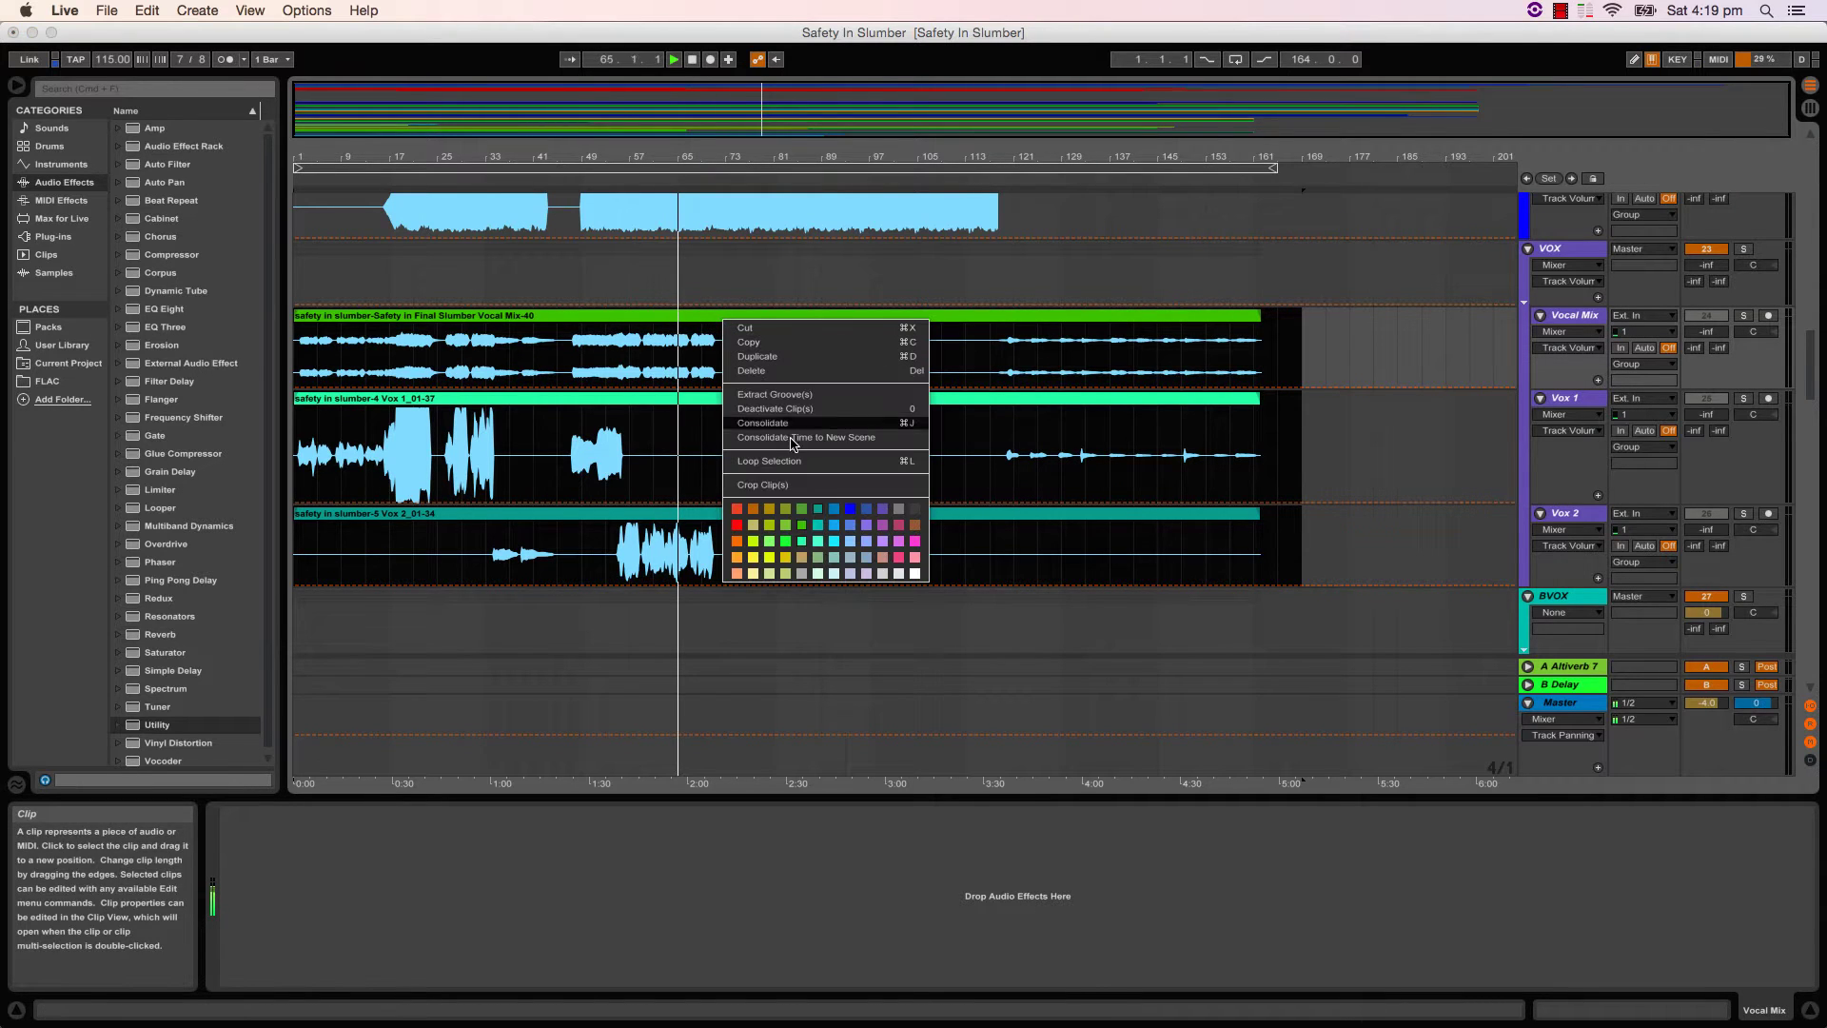
pyautogui.click(885, 512)
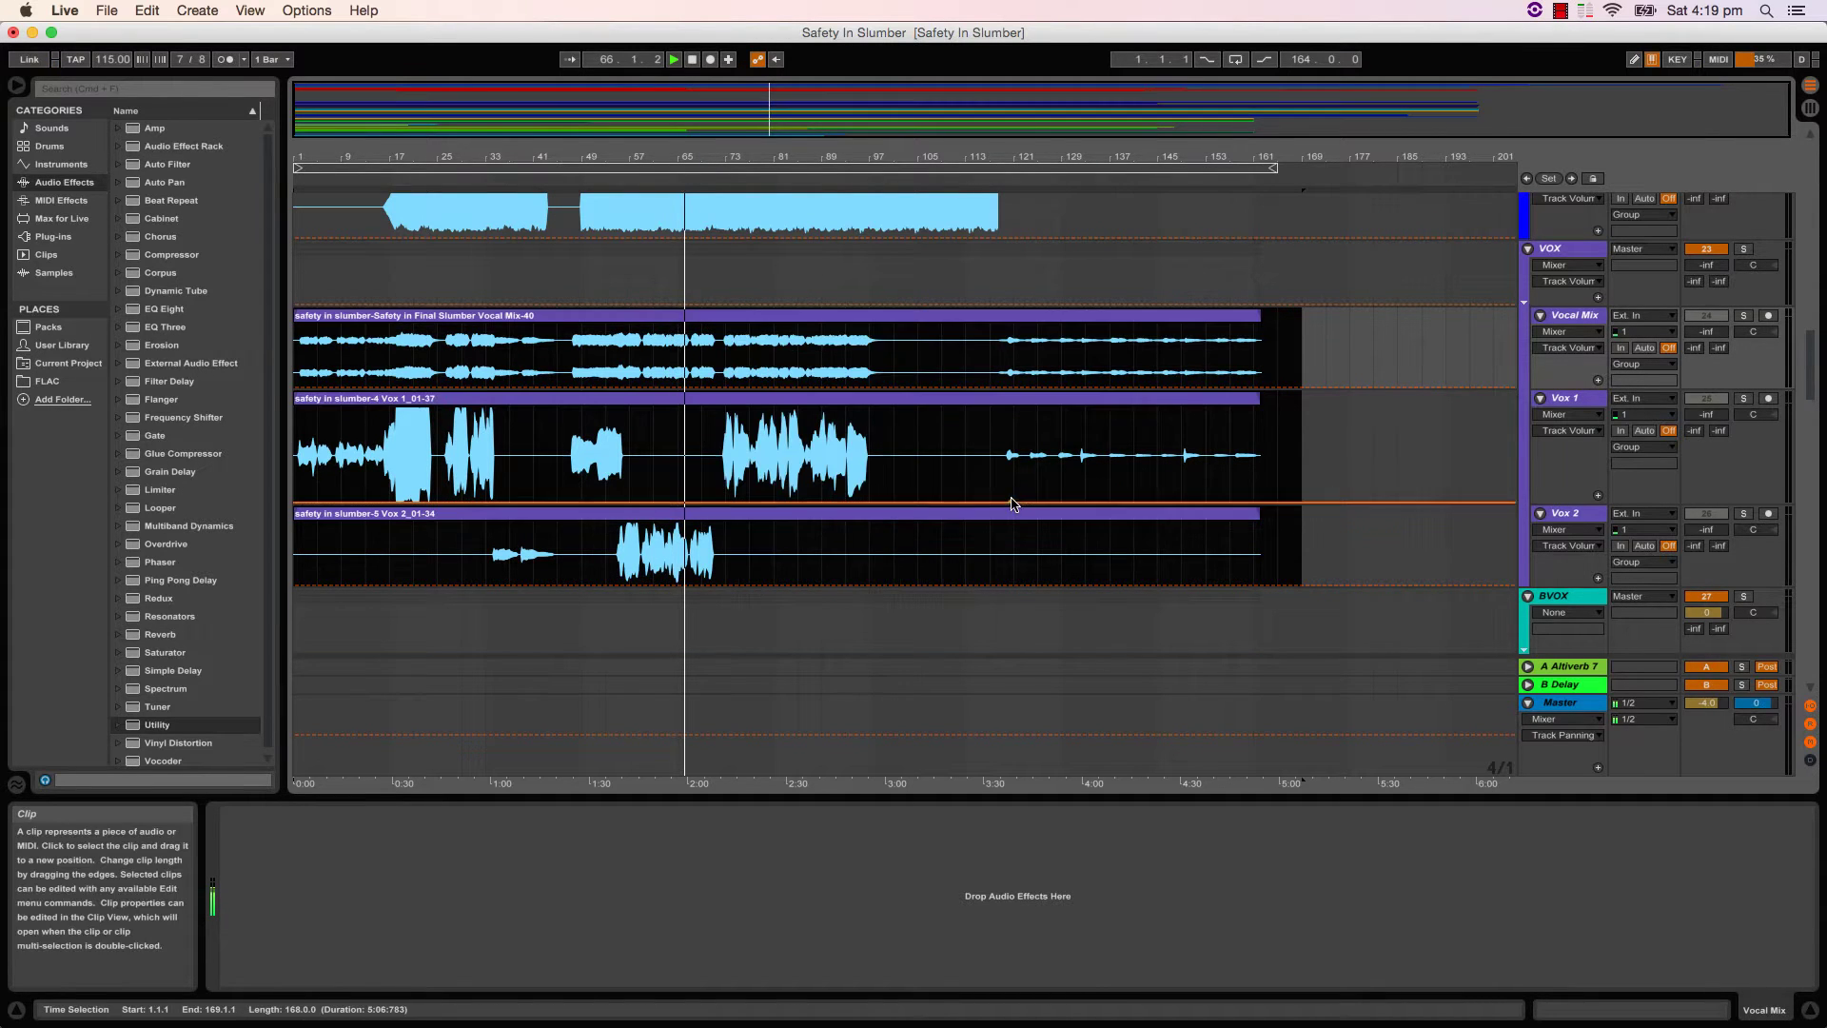
# - Recolour the BGV 1 to BGV 4 clips teal to match the BVOX group
pyautogui.scroll(-3, 1016, 505)
pyautogui.scroll(-2, 1015, 501)
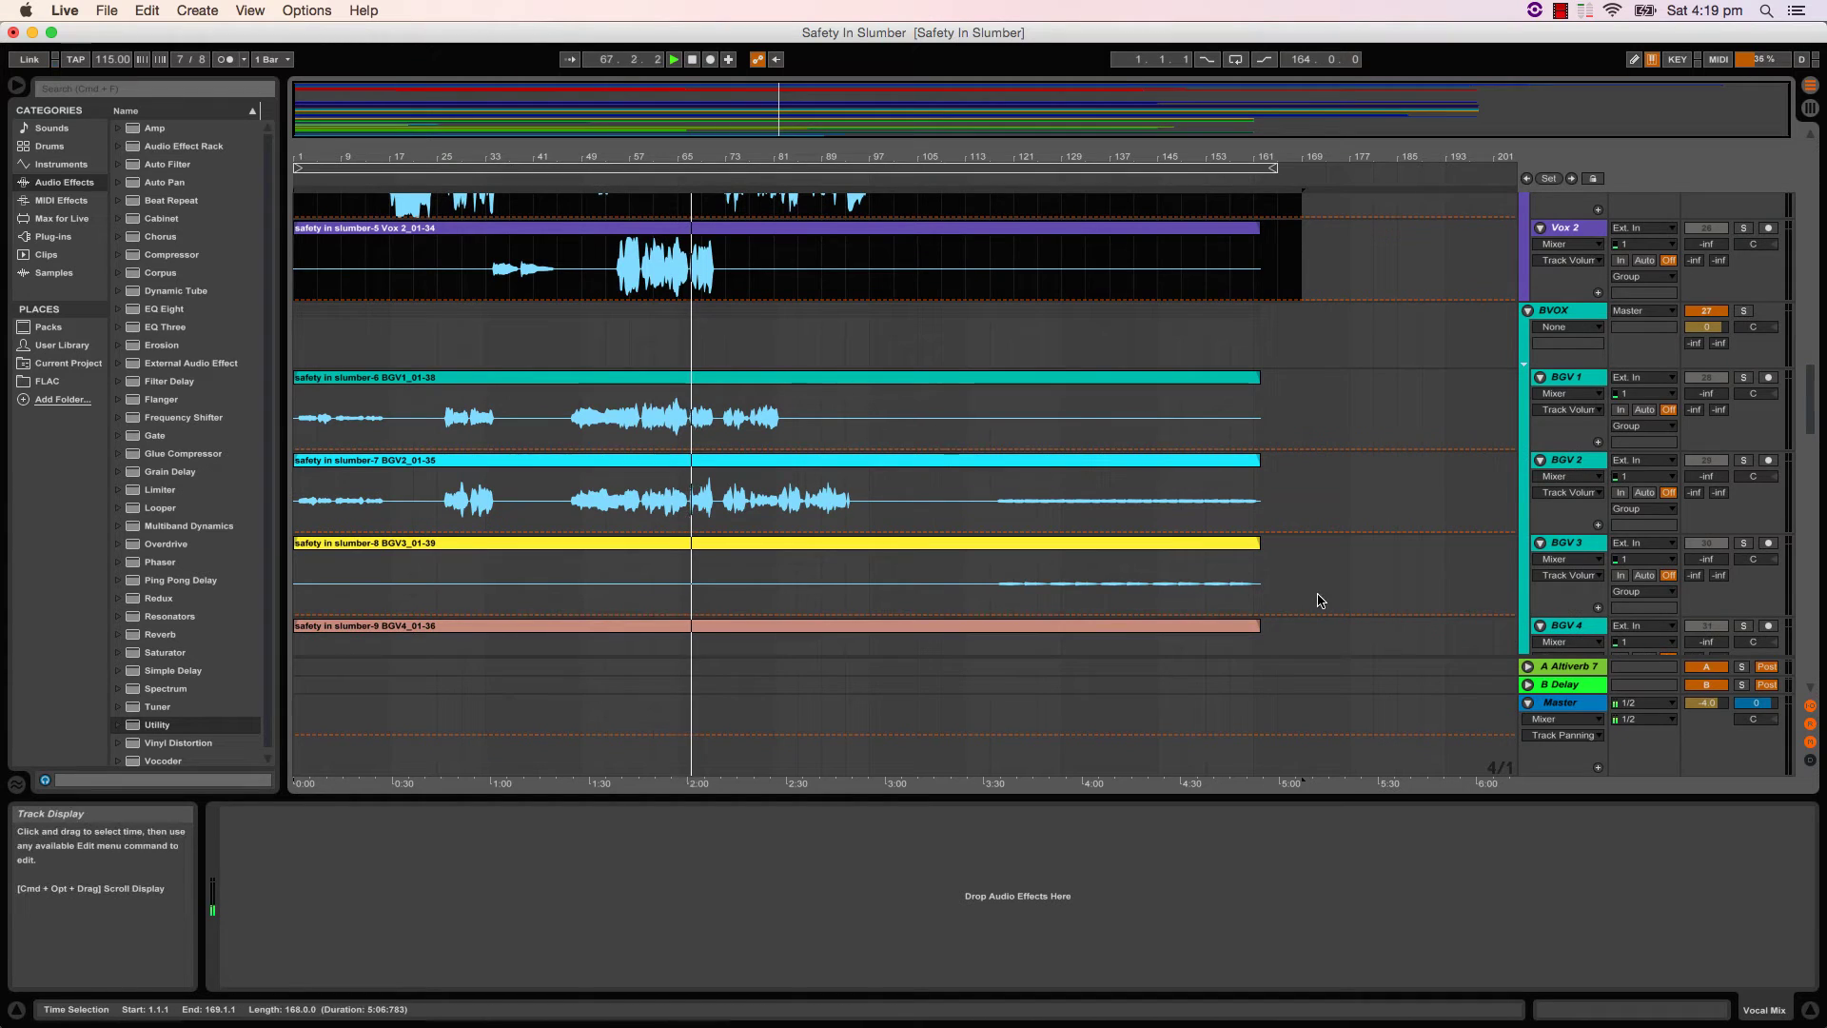
pyautogui.moveTo(1296, 621); pyautogui.dragTo(367, 376)
pyautogui.rightClick(378, 384)
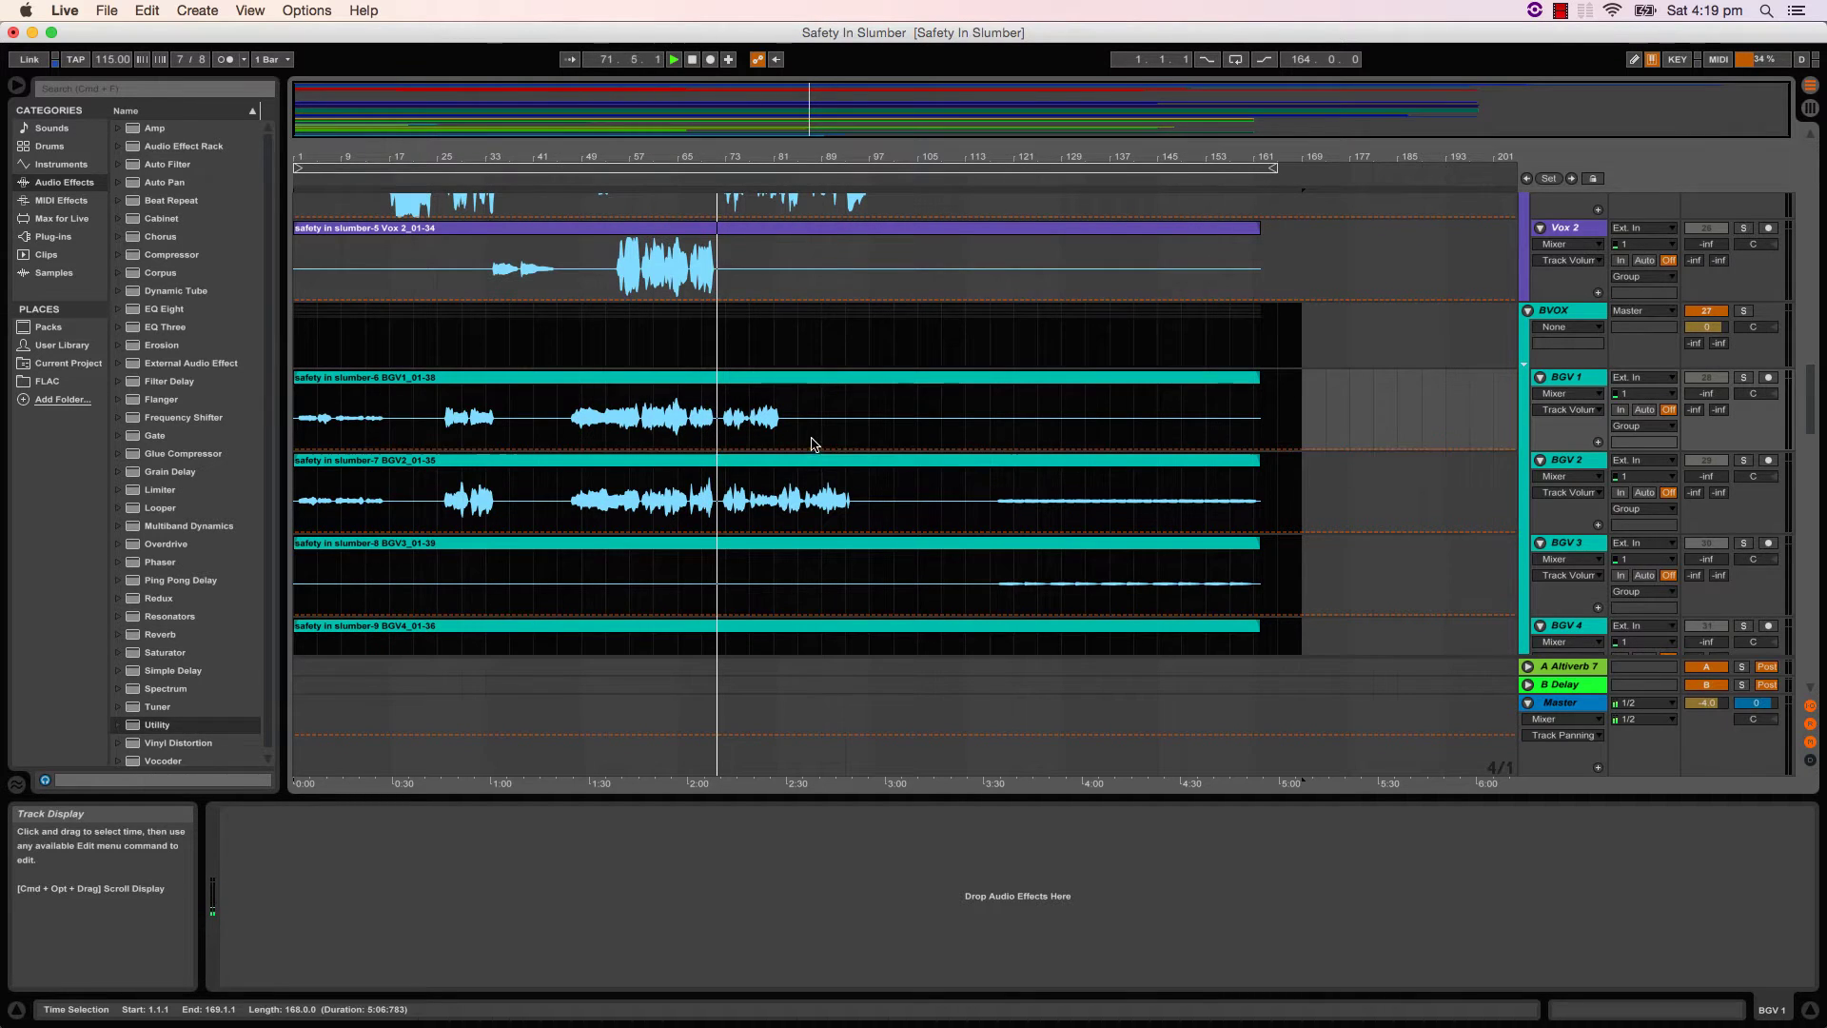
# - Recolour the Clean 1 to Clean 4 clips orange-red to match the Clean Guitar group
pyautogui.scroll(-8, 834, 428)
pyautogui.scroll(-3, 834, 429)
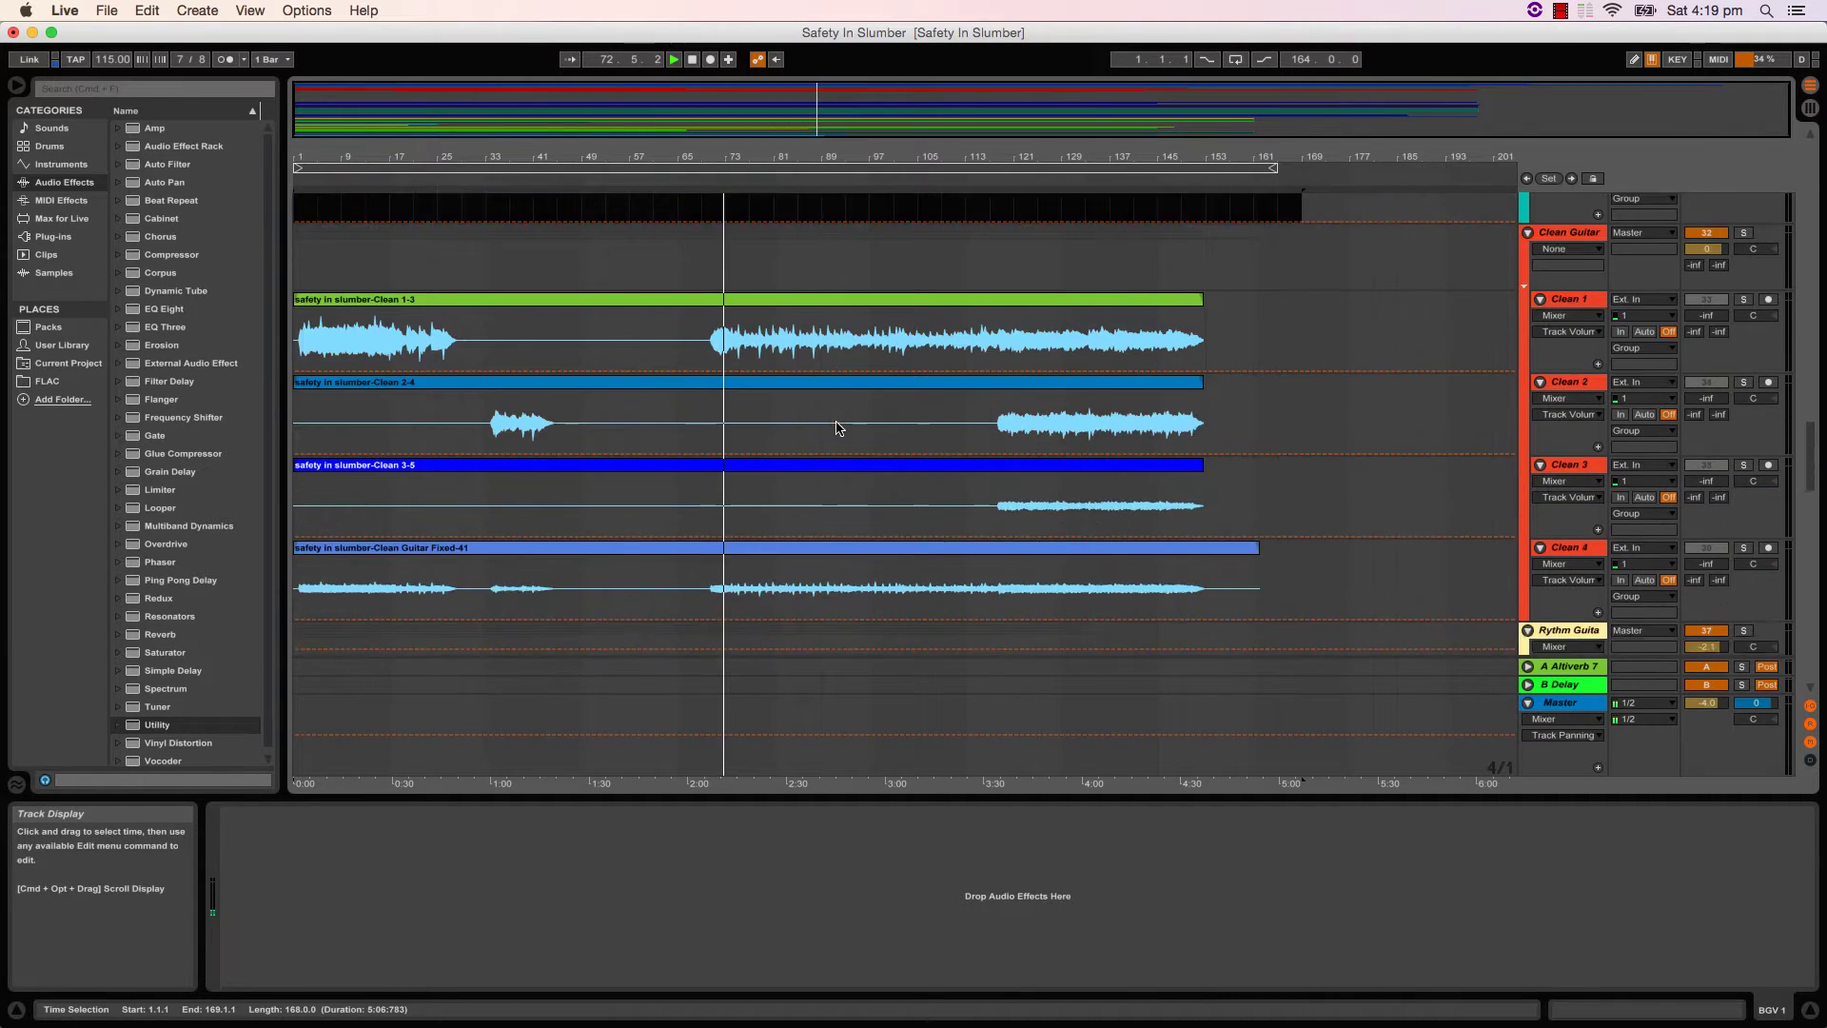
pyautogui.moveTo(1300, 552); pyautogui.dragTo(228, 282)
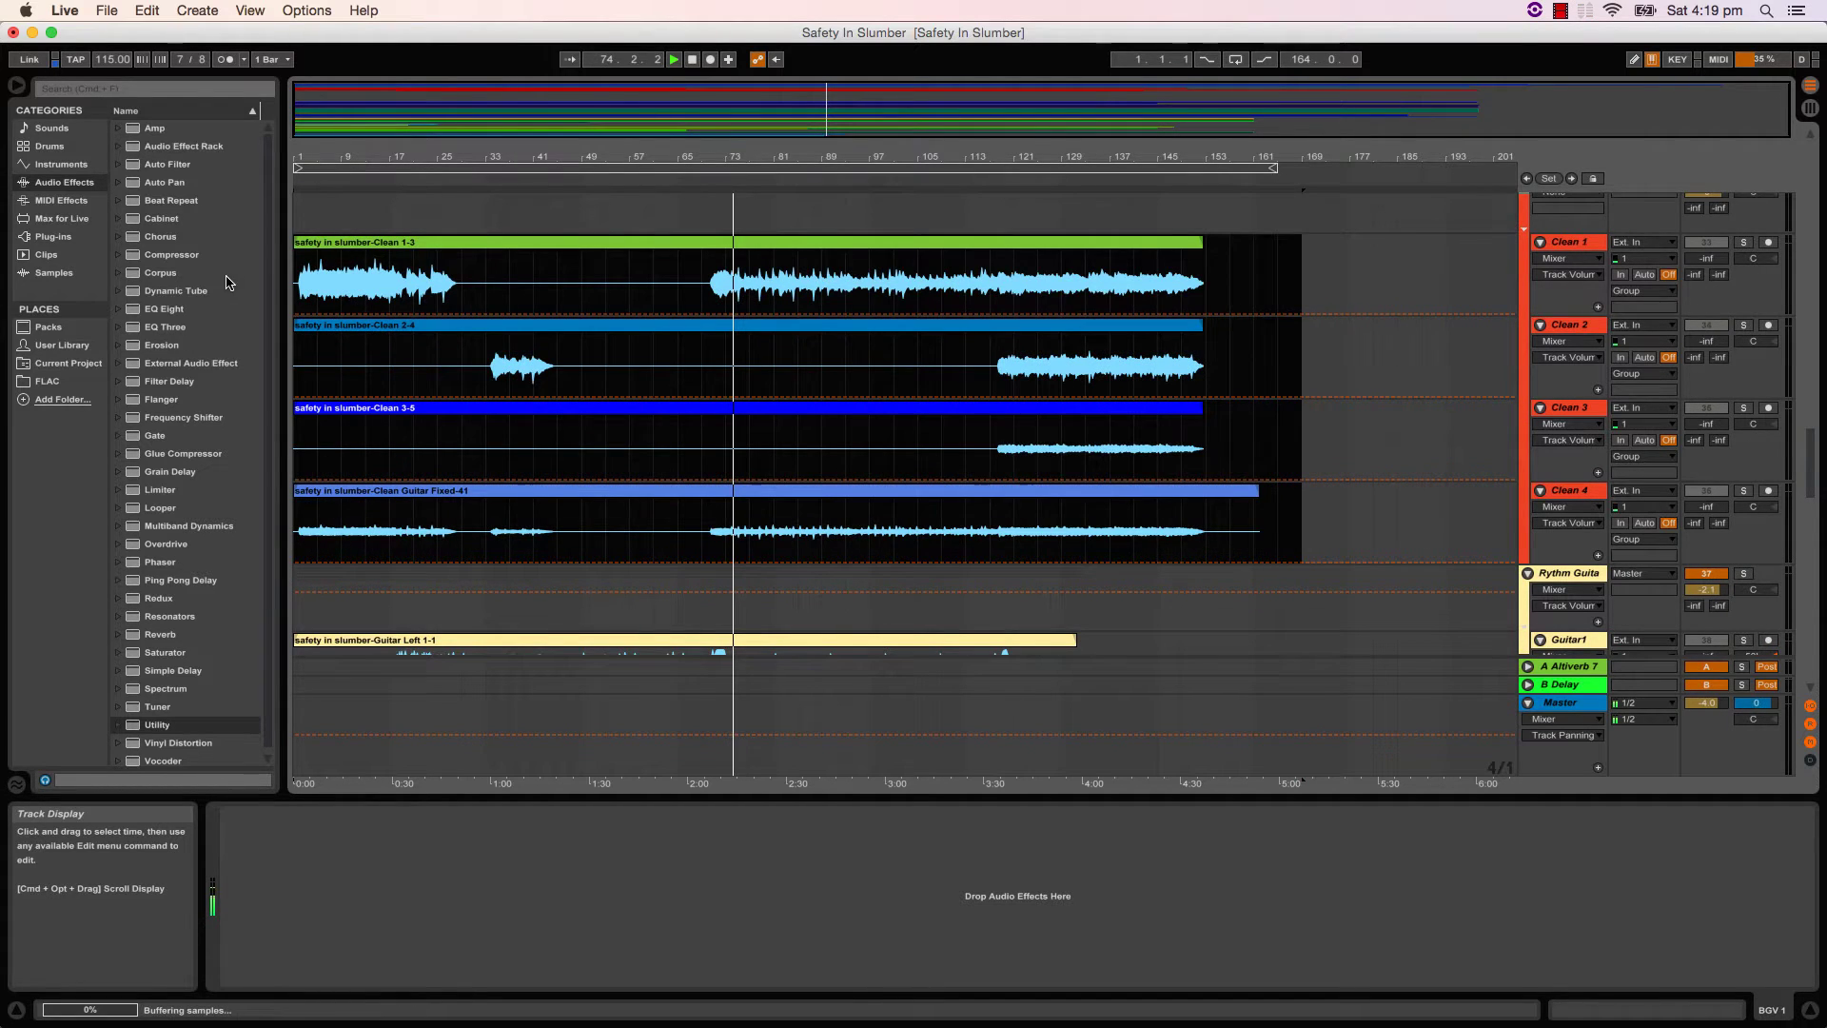
pyautogui.rightClick(515, 246)
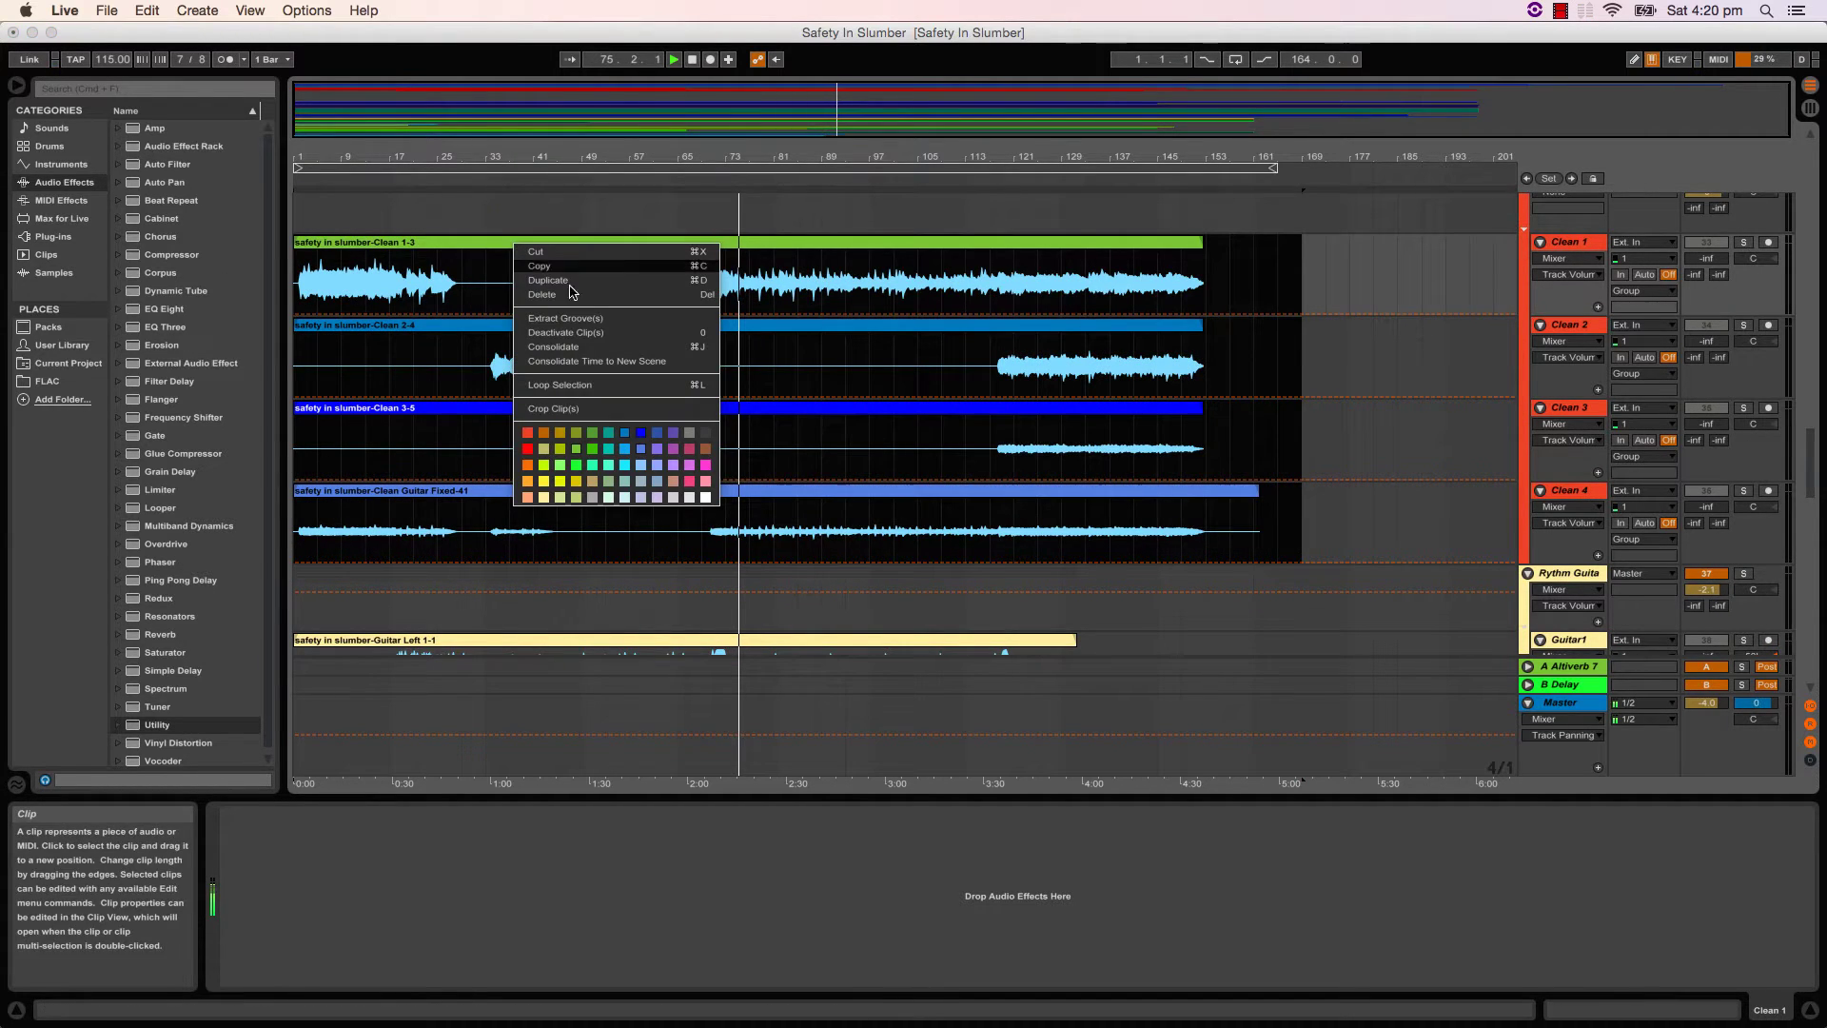
pyautogui.click(529, 433)
# - Recolour the Guitar1 to Guitar4 and Guitar Run clips pale yellow to match the rhythm guitar group
pyautogui.scroll(-10, 767, 366)
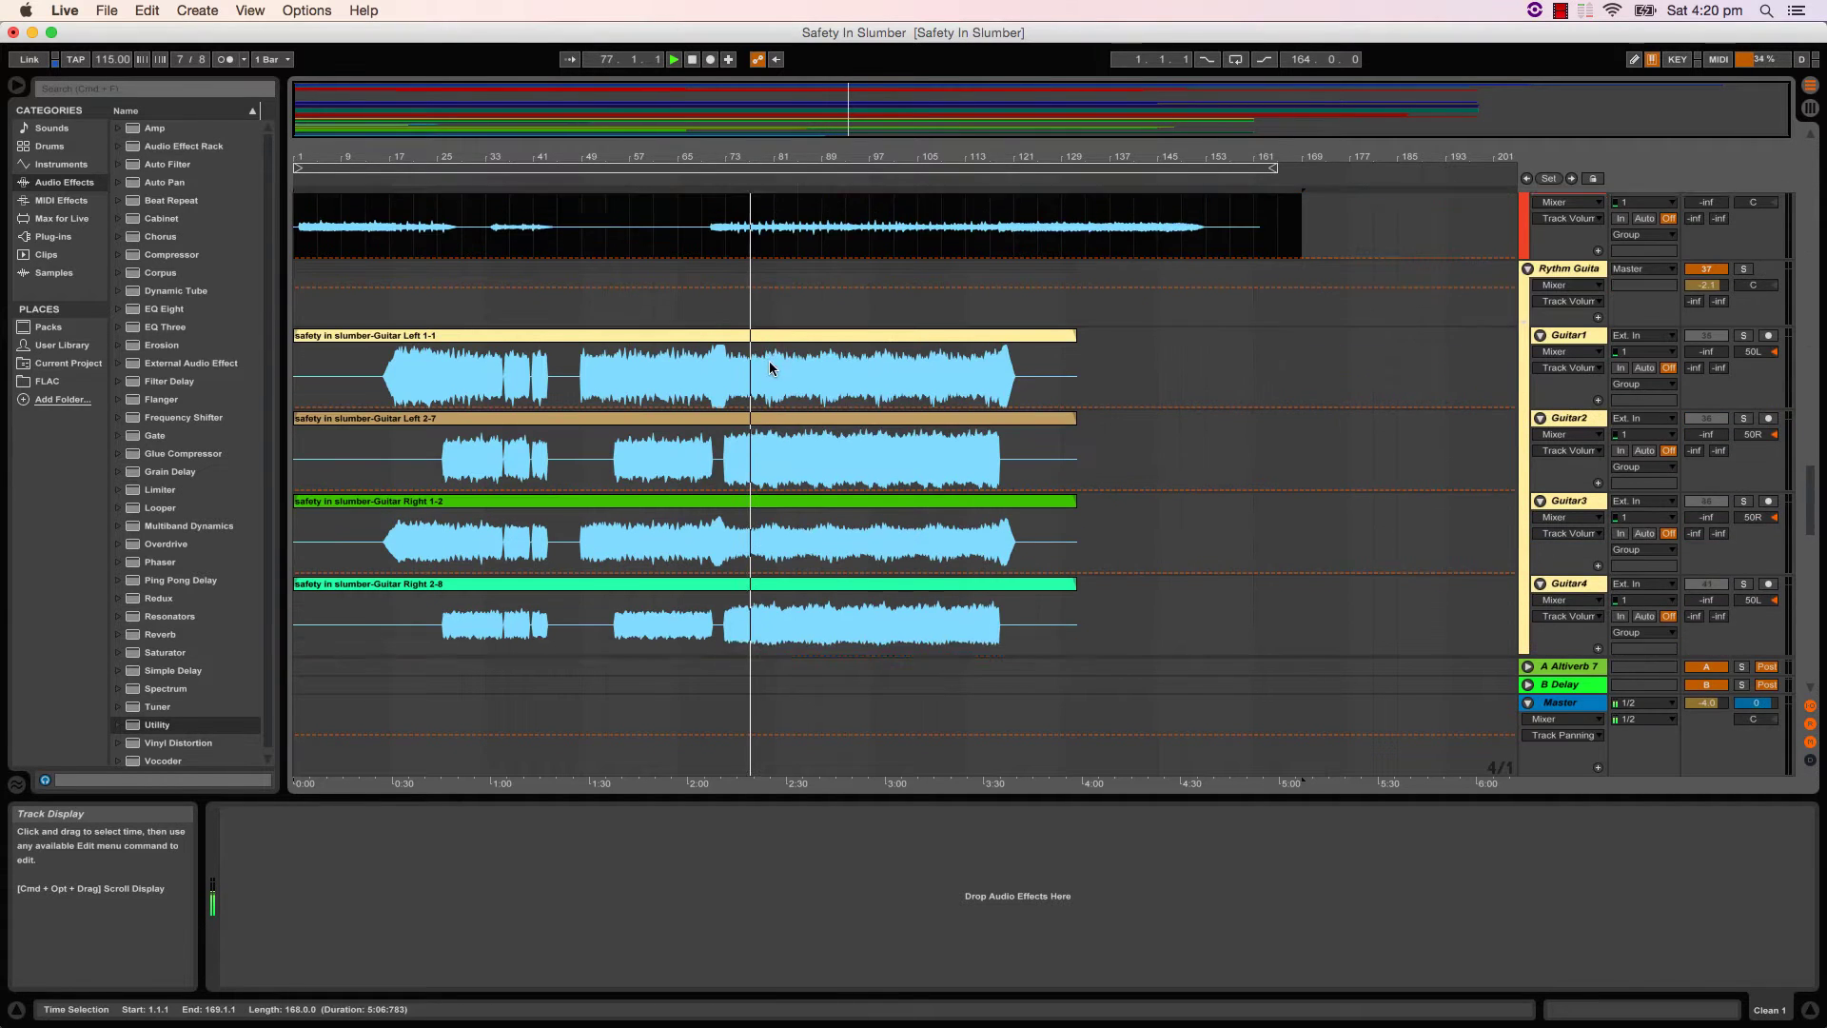
pyautogui.moveTo(1110, 623); pyautogui.dragTo(204, 249)
pyautogui.rightClick(411, 229)
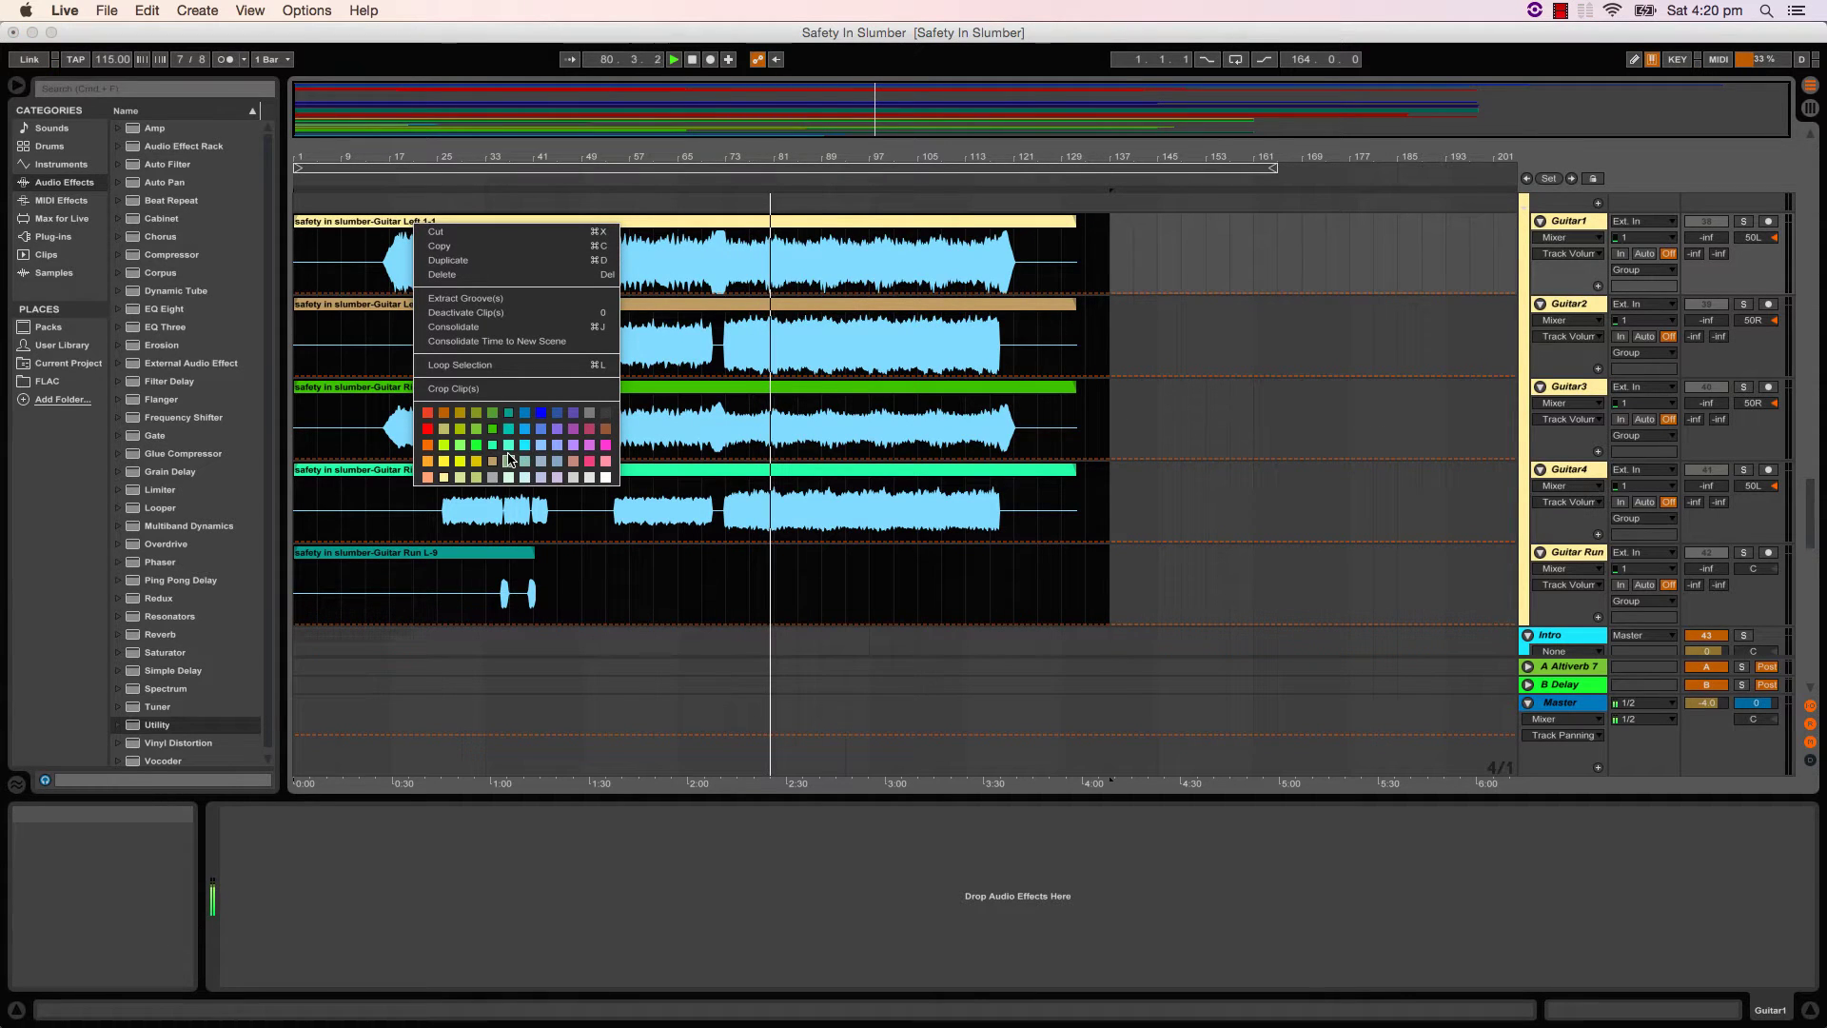
pyautogui.click(444, 433)
# - Recolour the Intro 1 and Intro 2 clips cyan to match the Intro group
pyautogui.scroll(-1, 1303, 323)
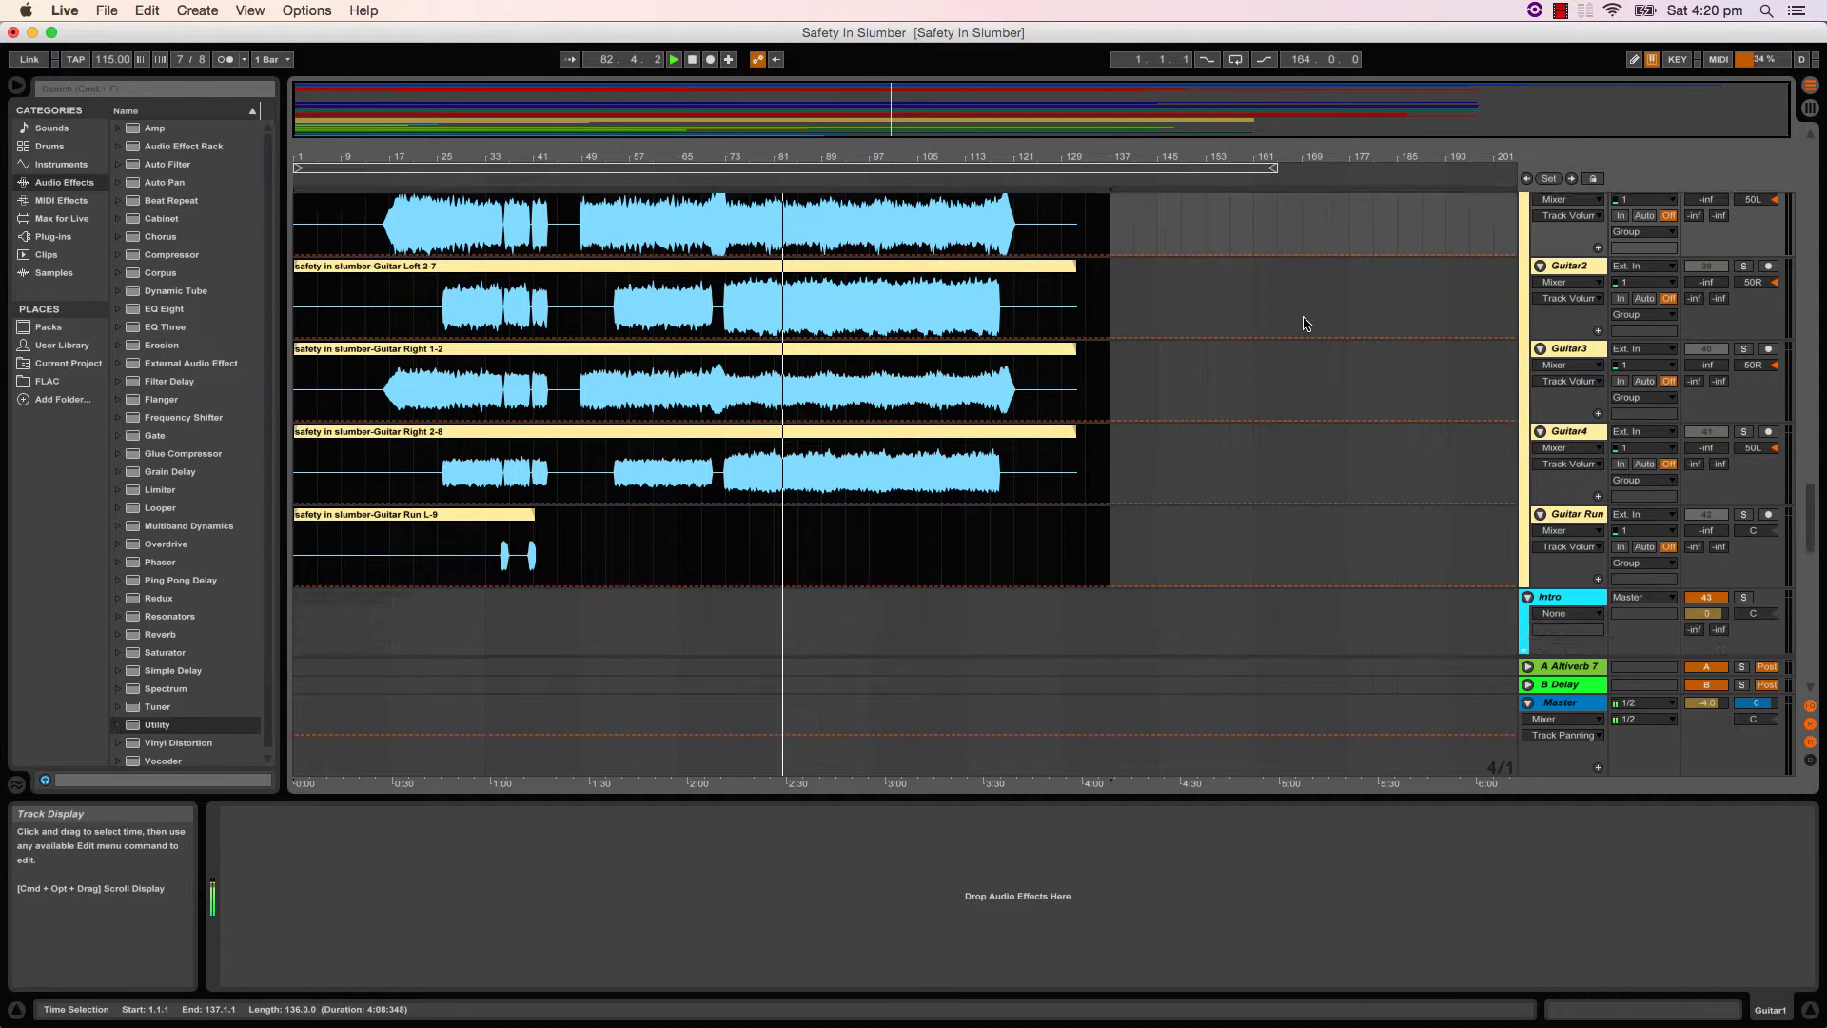
pyautogui.scroll(-5, 1304, 324)
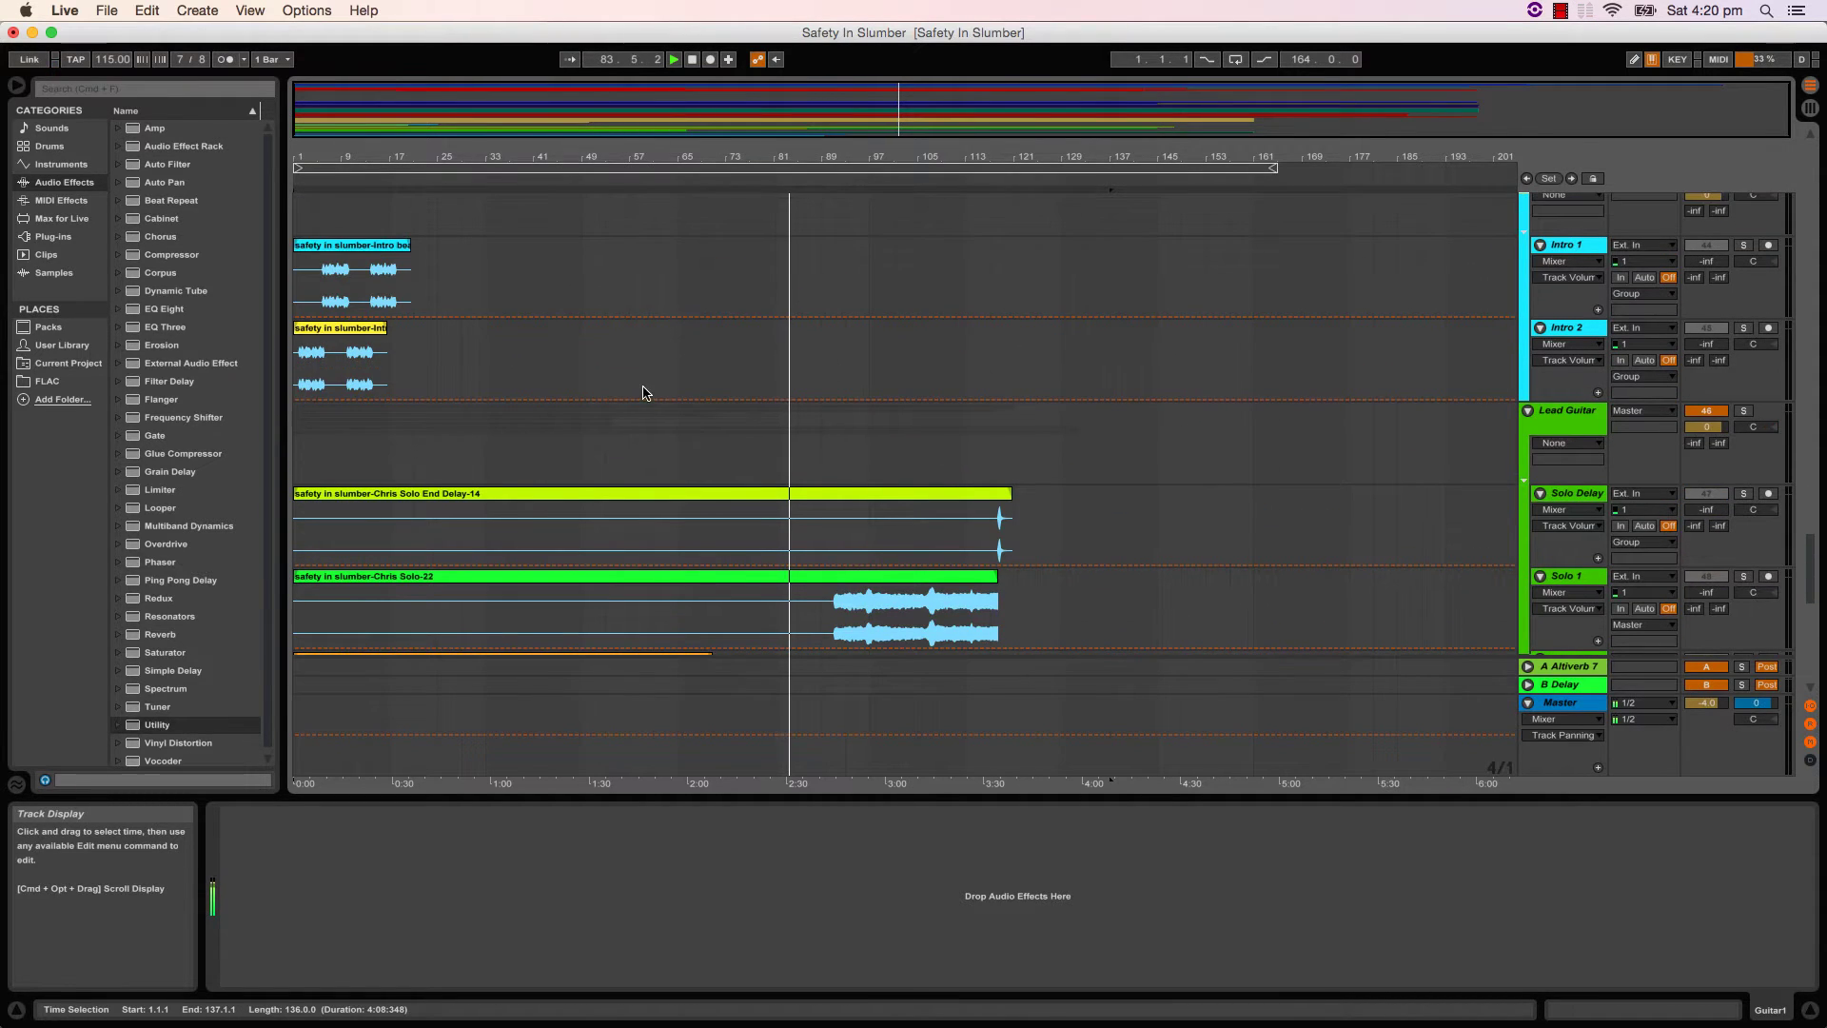
pyautogui.moveTo(628, 393); pyautogui.dragTo(295, 276)
pyautogui.rightClick(364, 330)
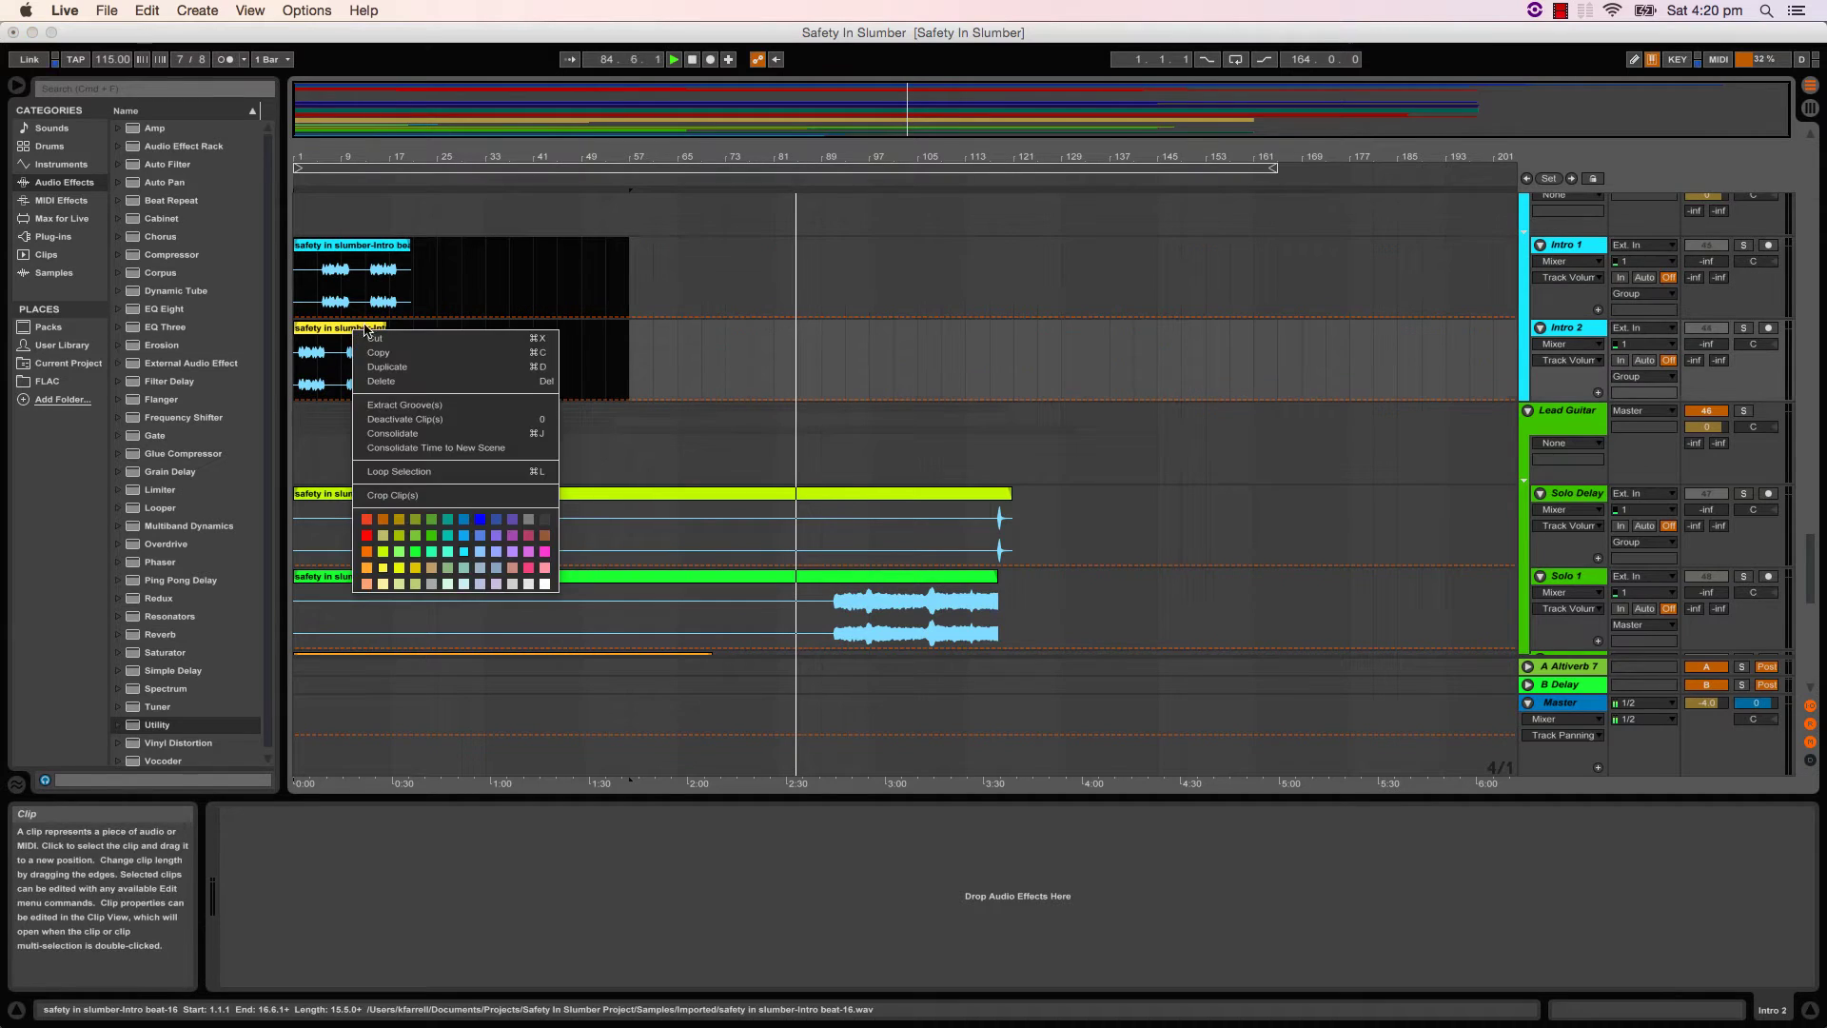
pyautogui.click(477, 546)
# - Recolour the Solo Delay, Solo 1 and Lead1 to Lead5 clips green to match the Lead Guitar group
pyautogui.scroll(-4, 931, 359)
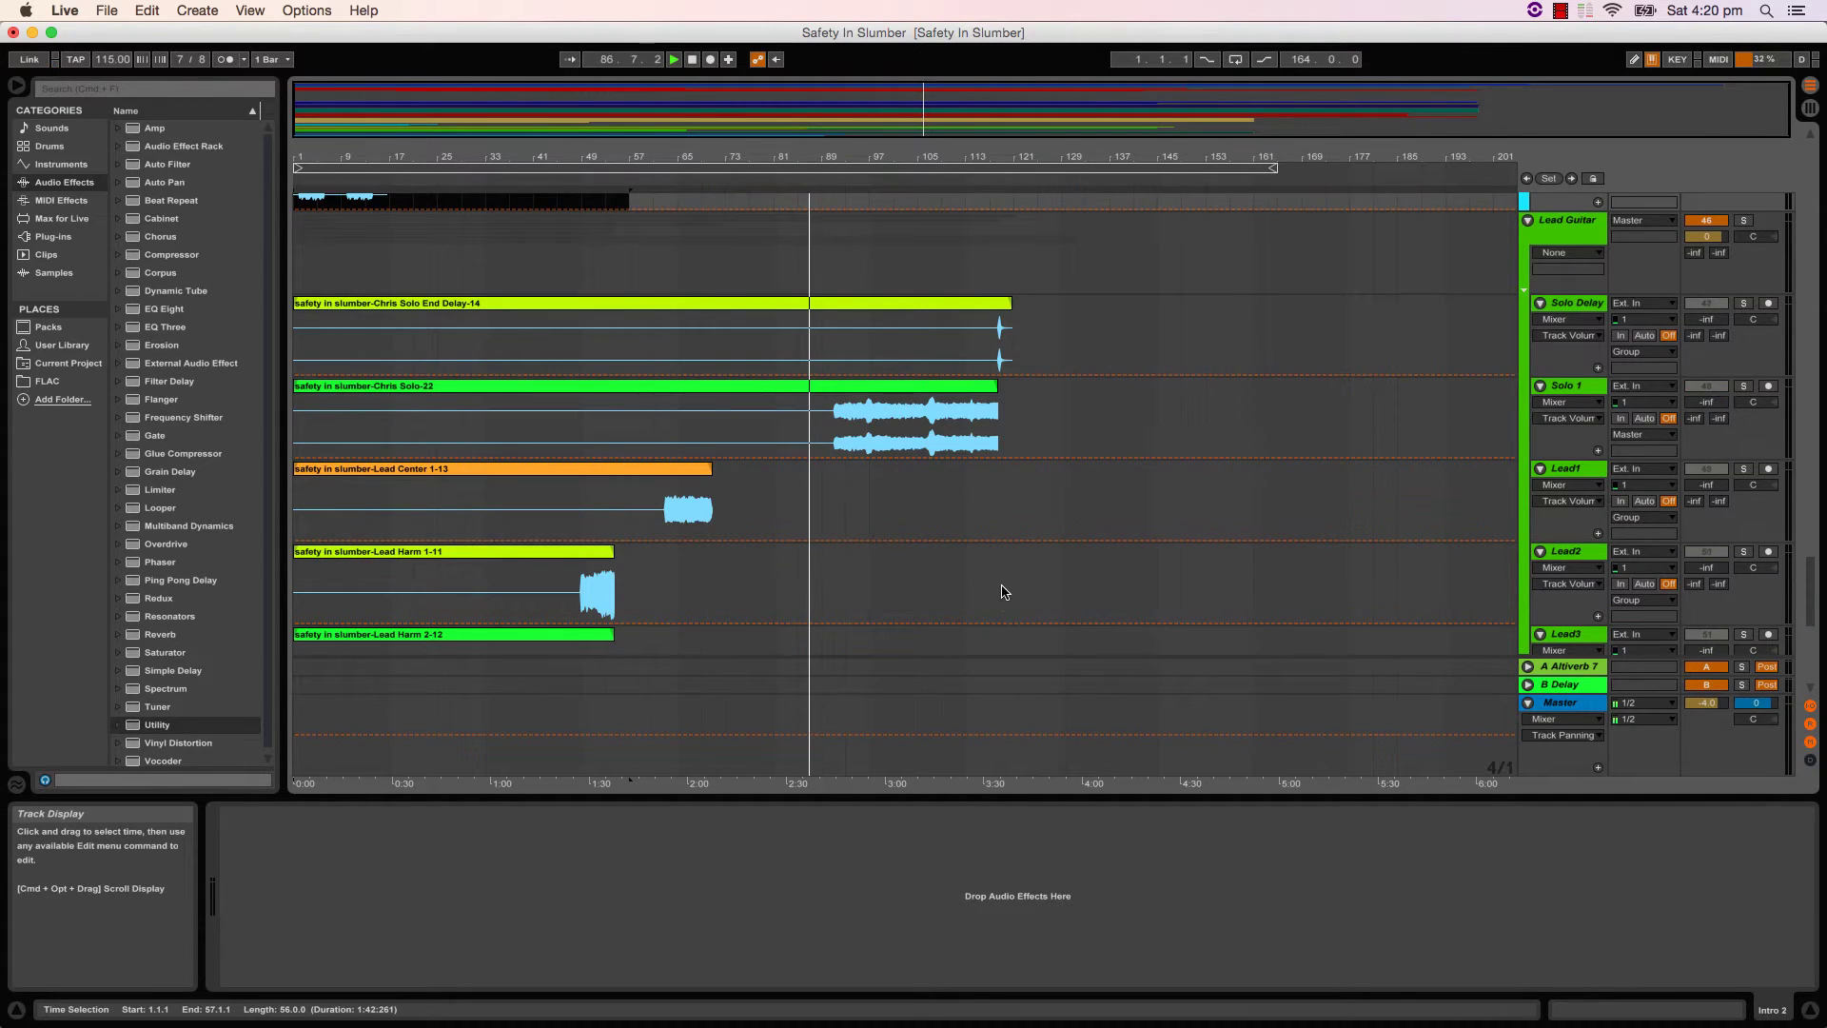
pyautogui.scroll(-5, 999, 584)
pyautogui.scroll(-3, 1152, 583)
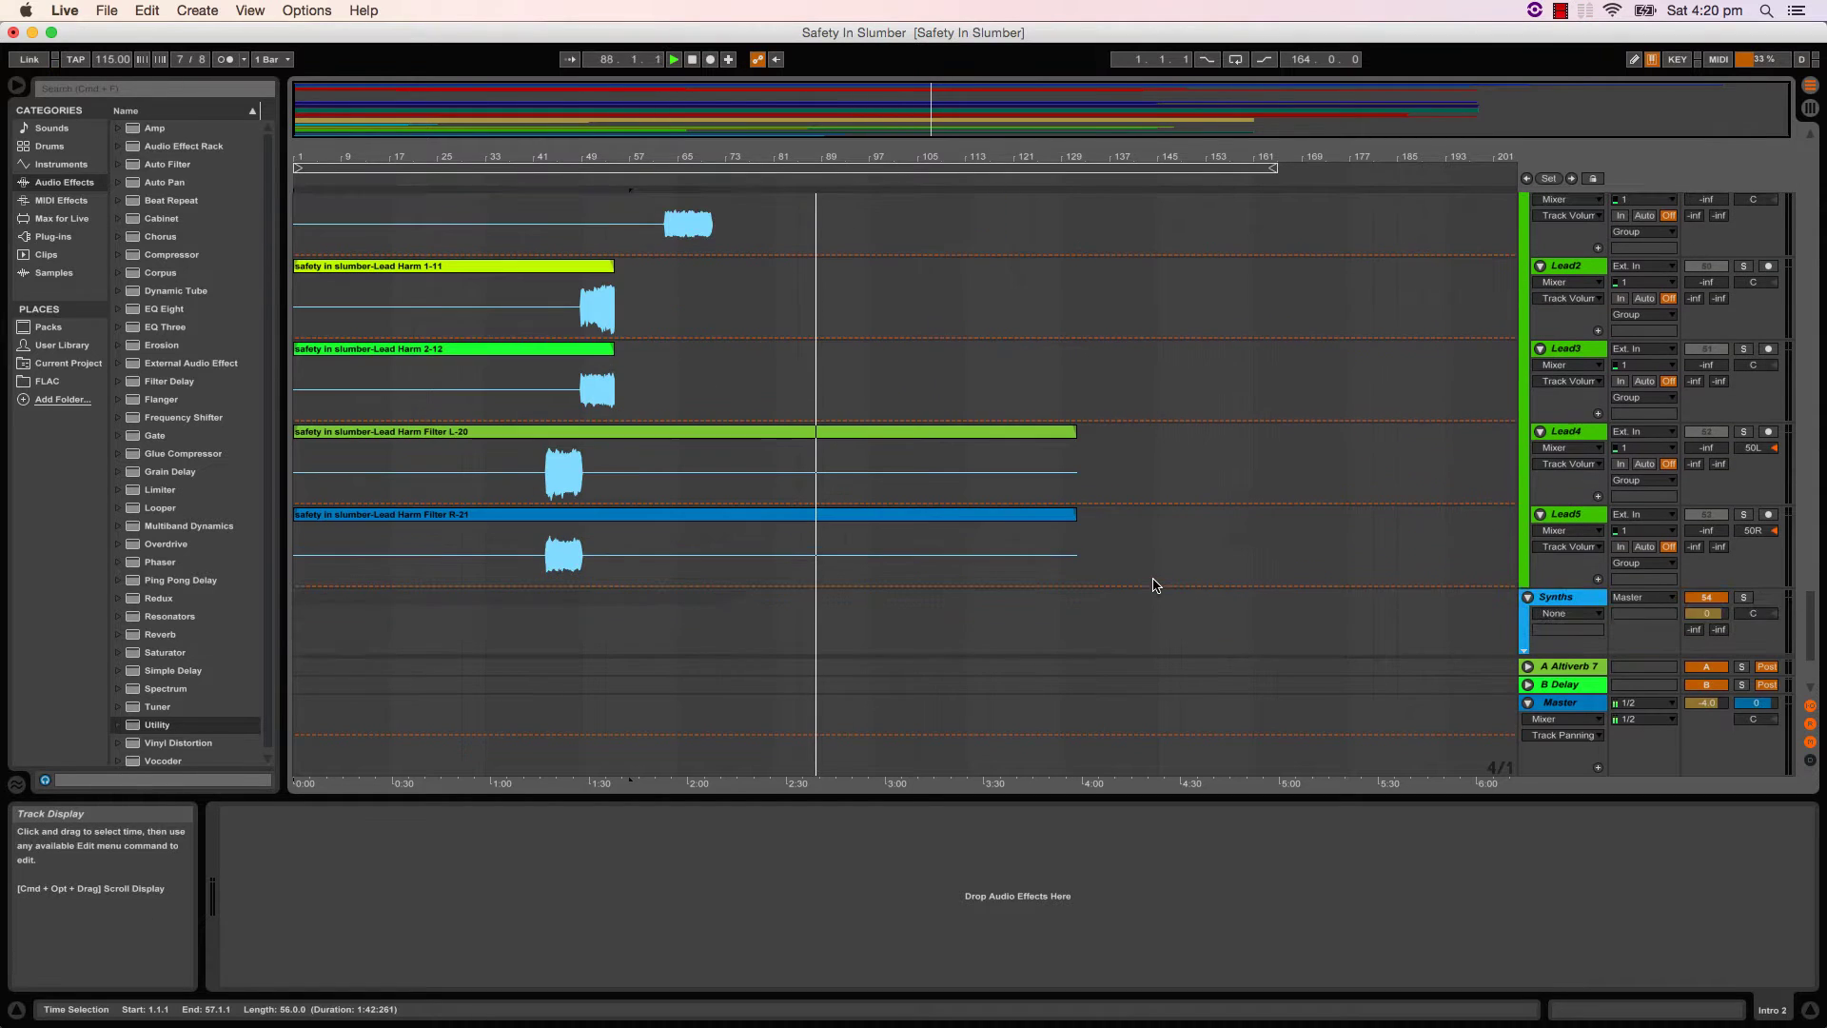
pyautogui.moveTo(1109, 575); pyautogui.dragTo(295, 305)
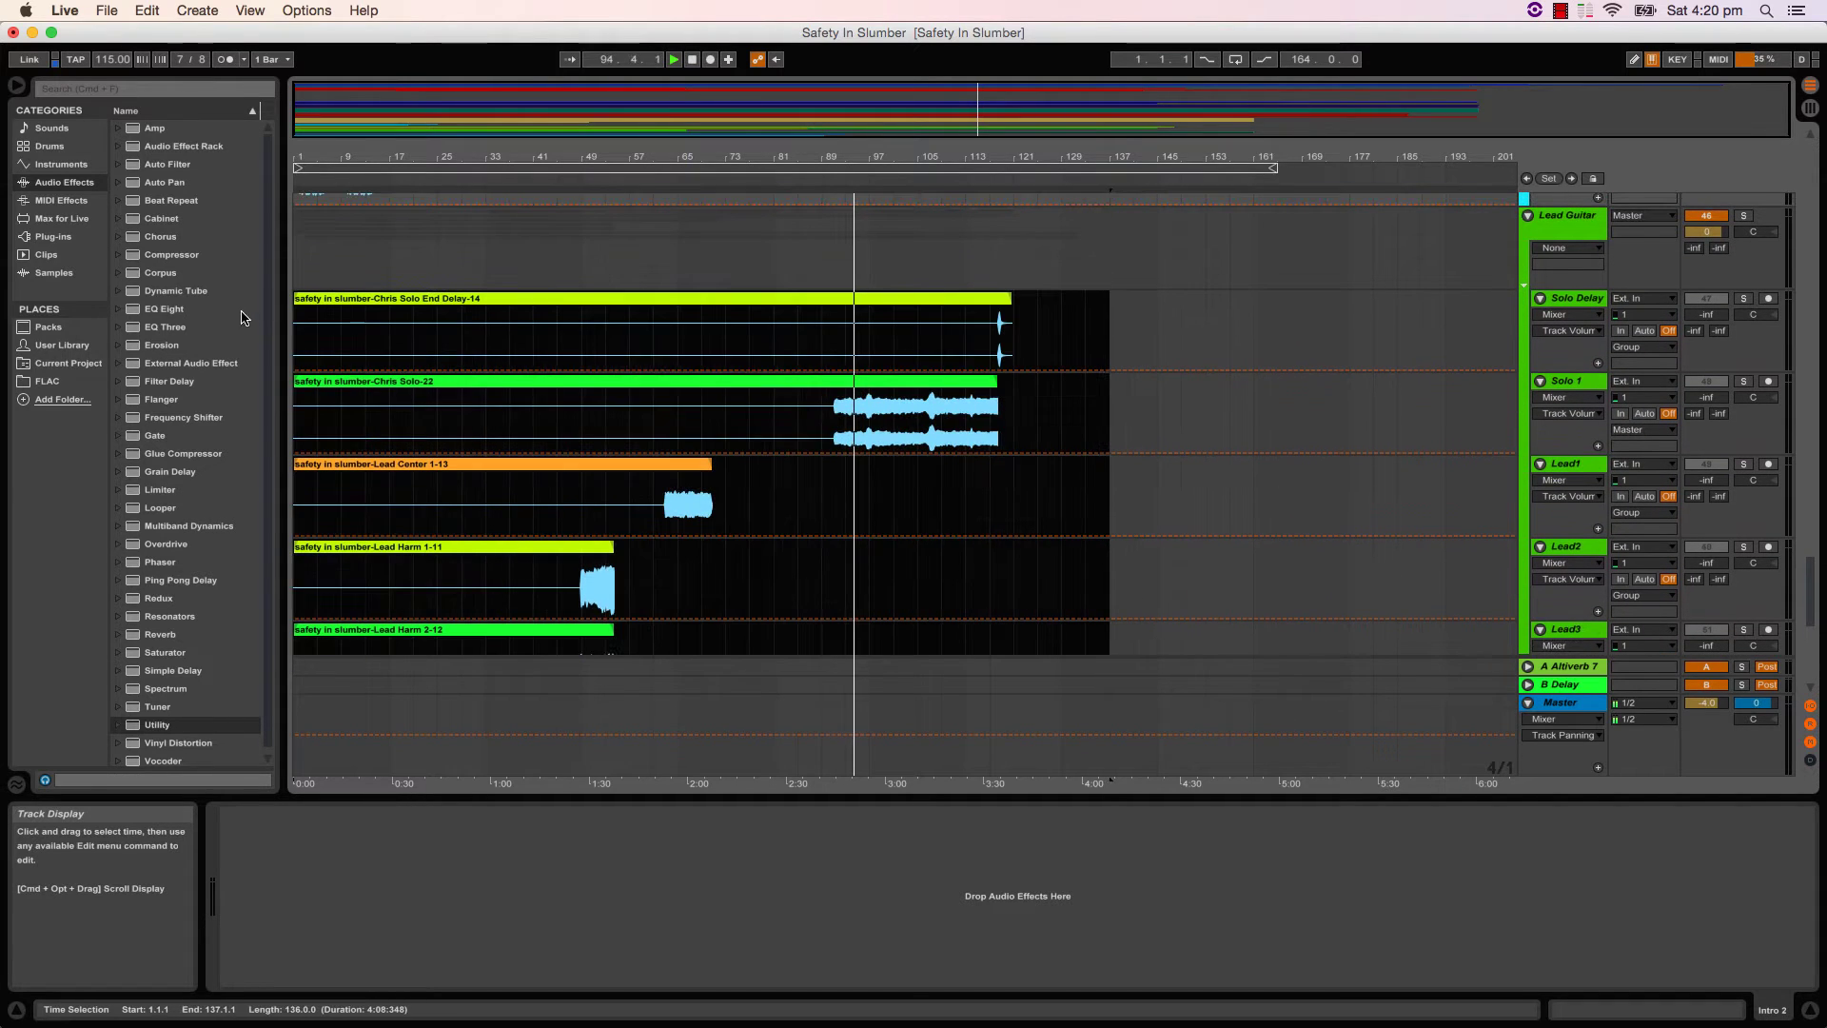
pyautogui.rightClick(805, 302)
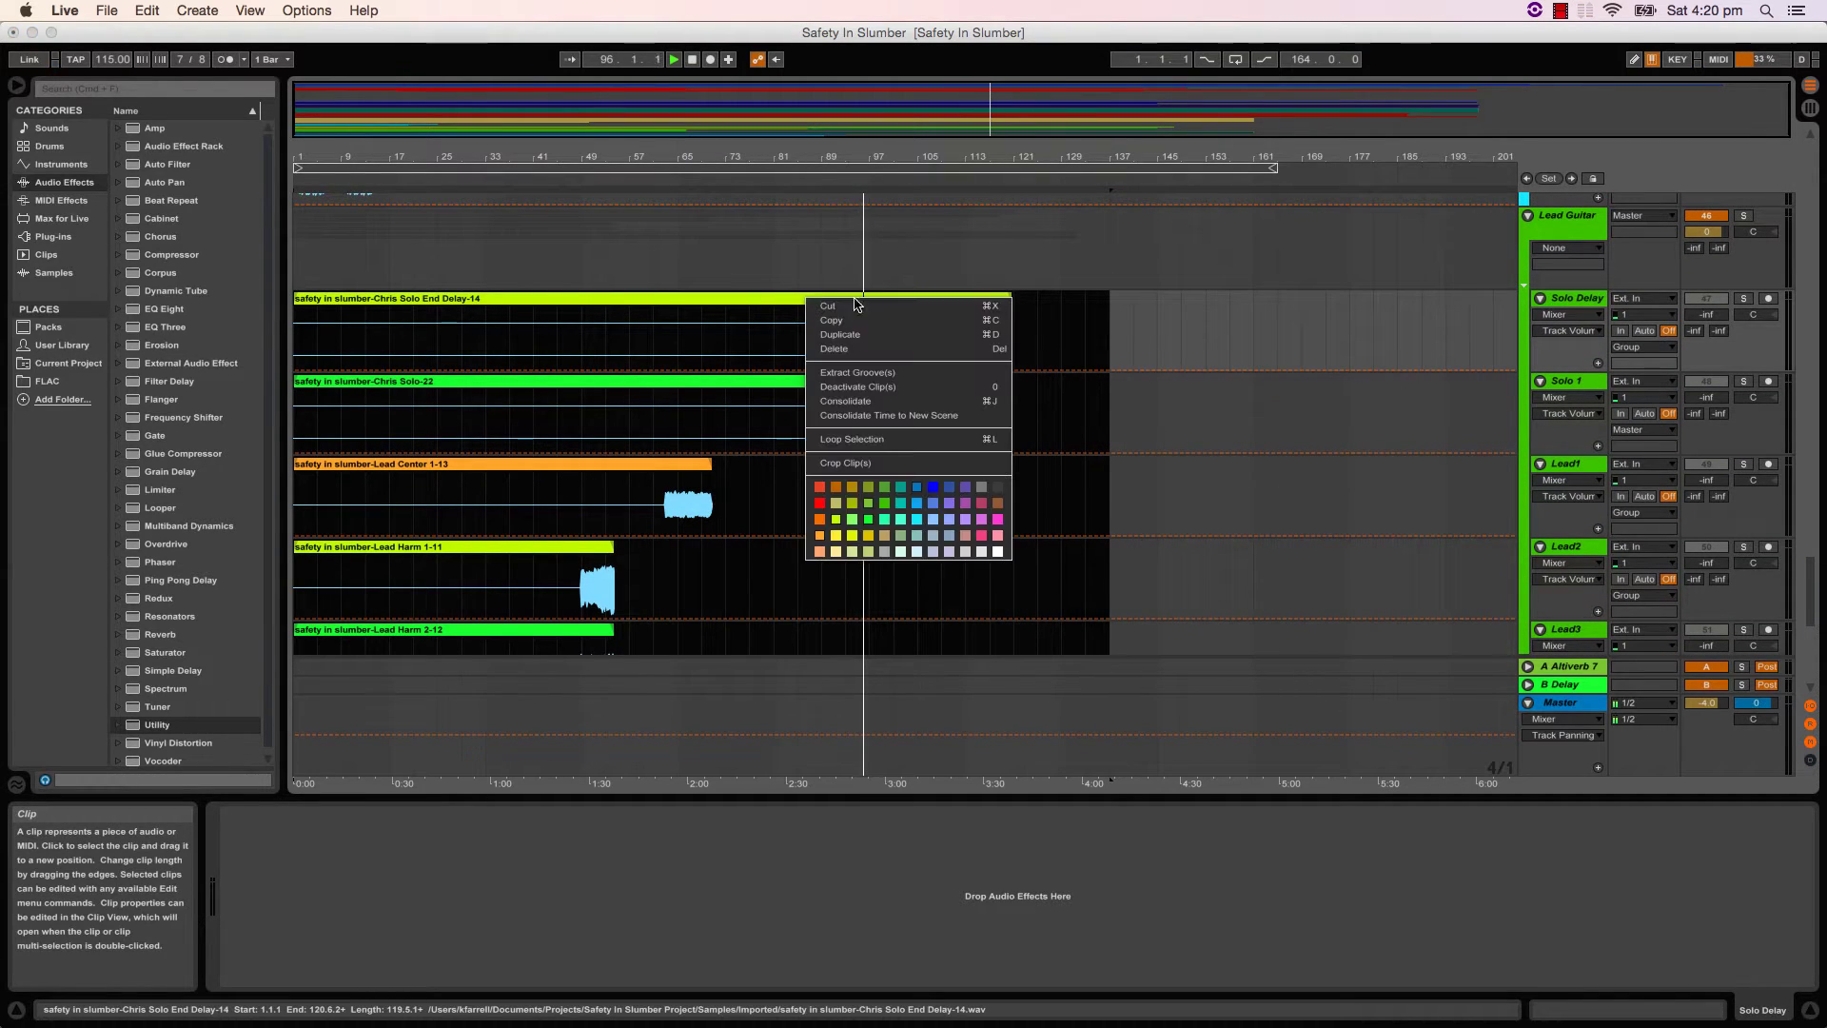
pyautogui.click(871, 520)
# - Recolour the Piano and Synth clips blue to match the Synths group
pyautogui.scroll(-6, 1195, 412)
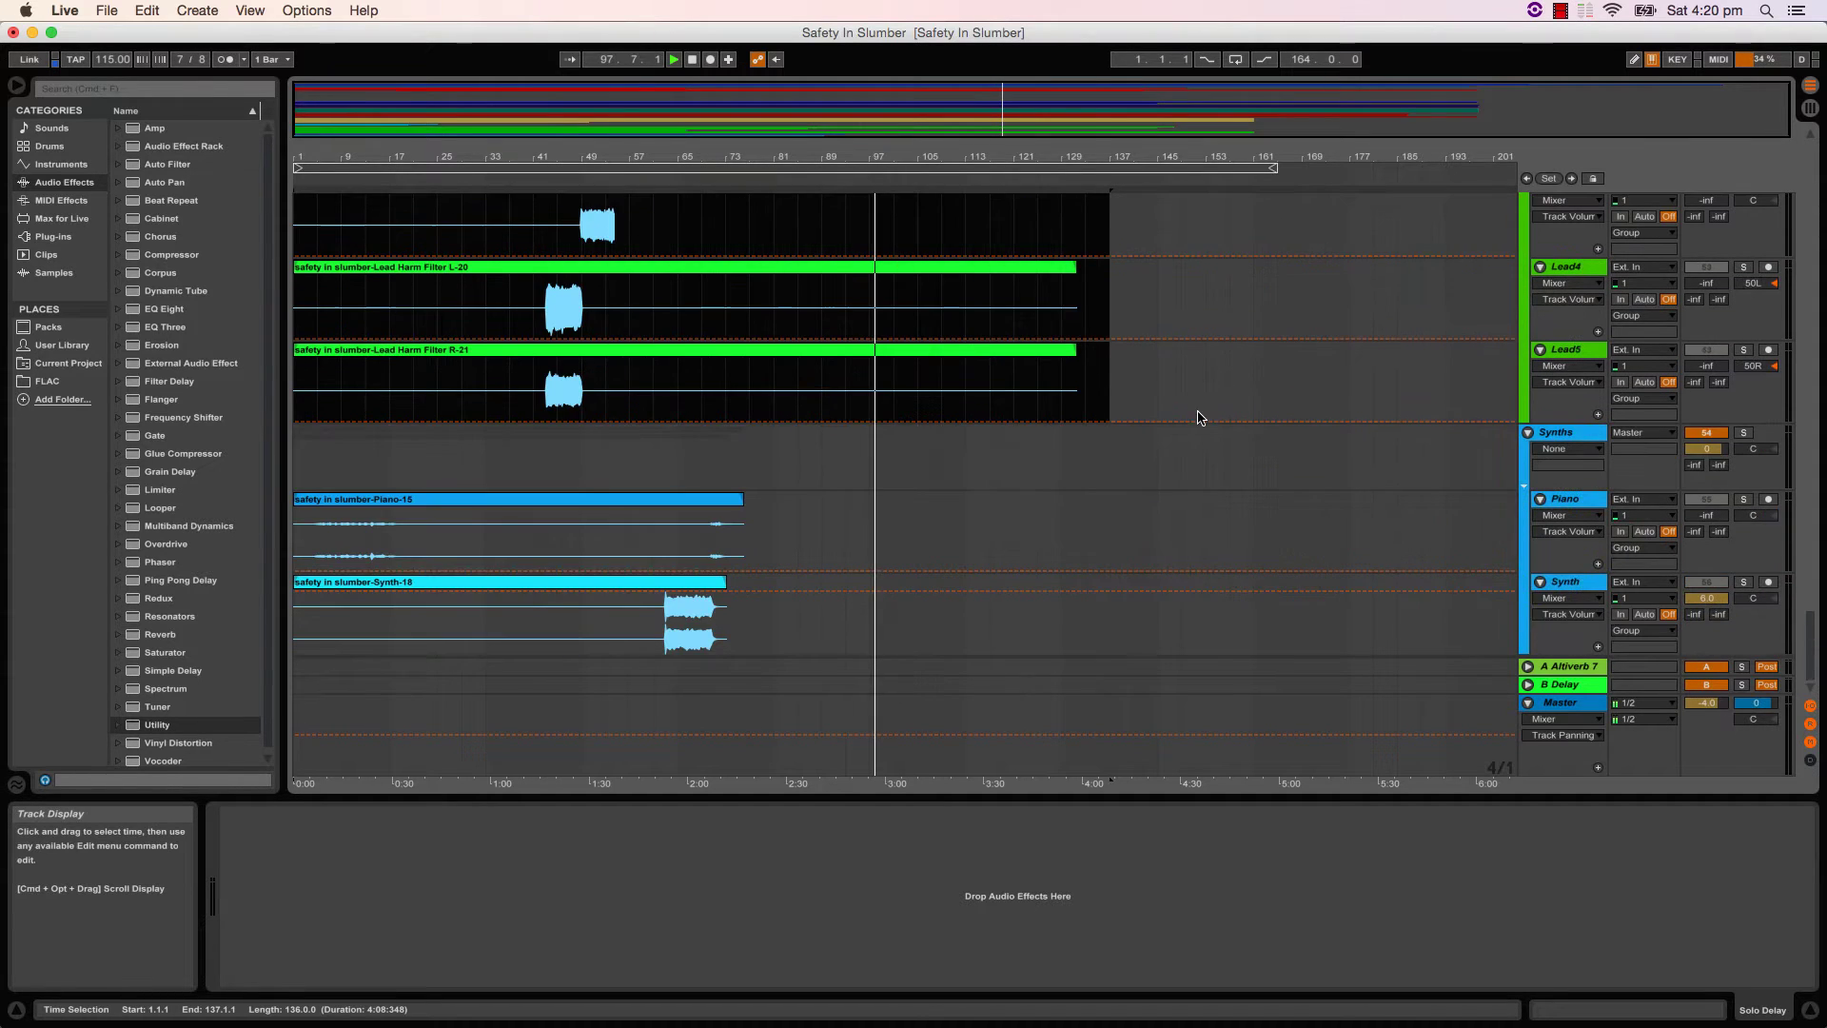
pyautogui.moveTo(774, 668); pyautogui.dragTo(297, 564)
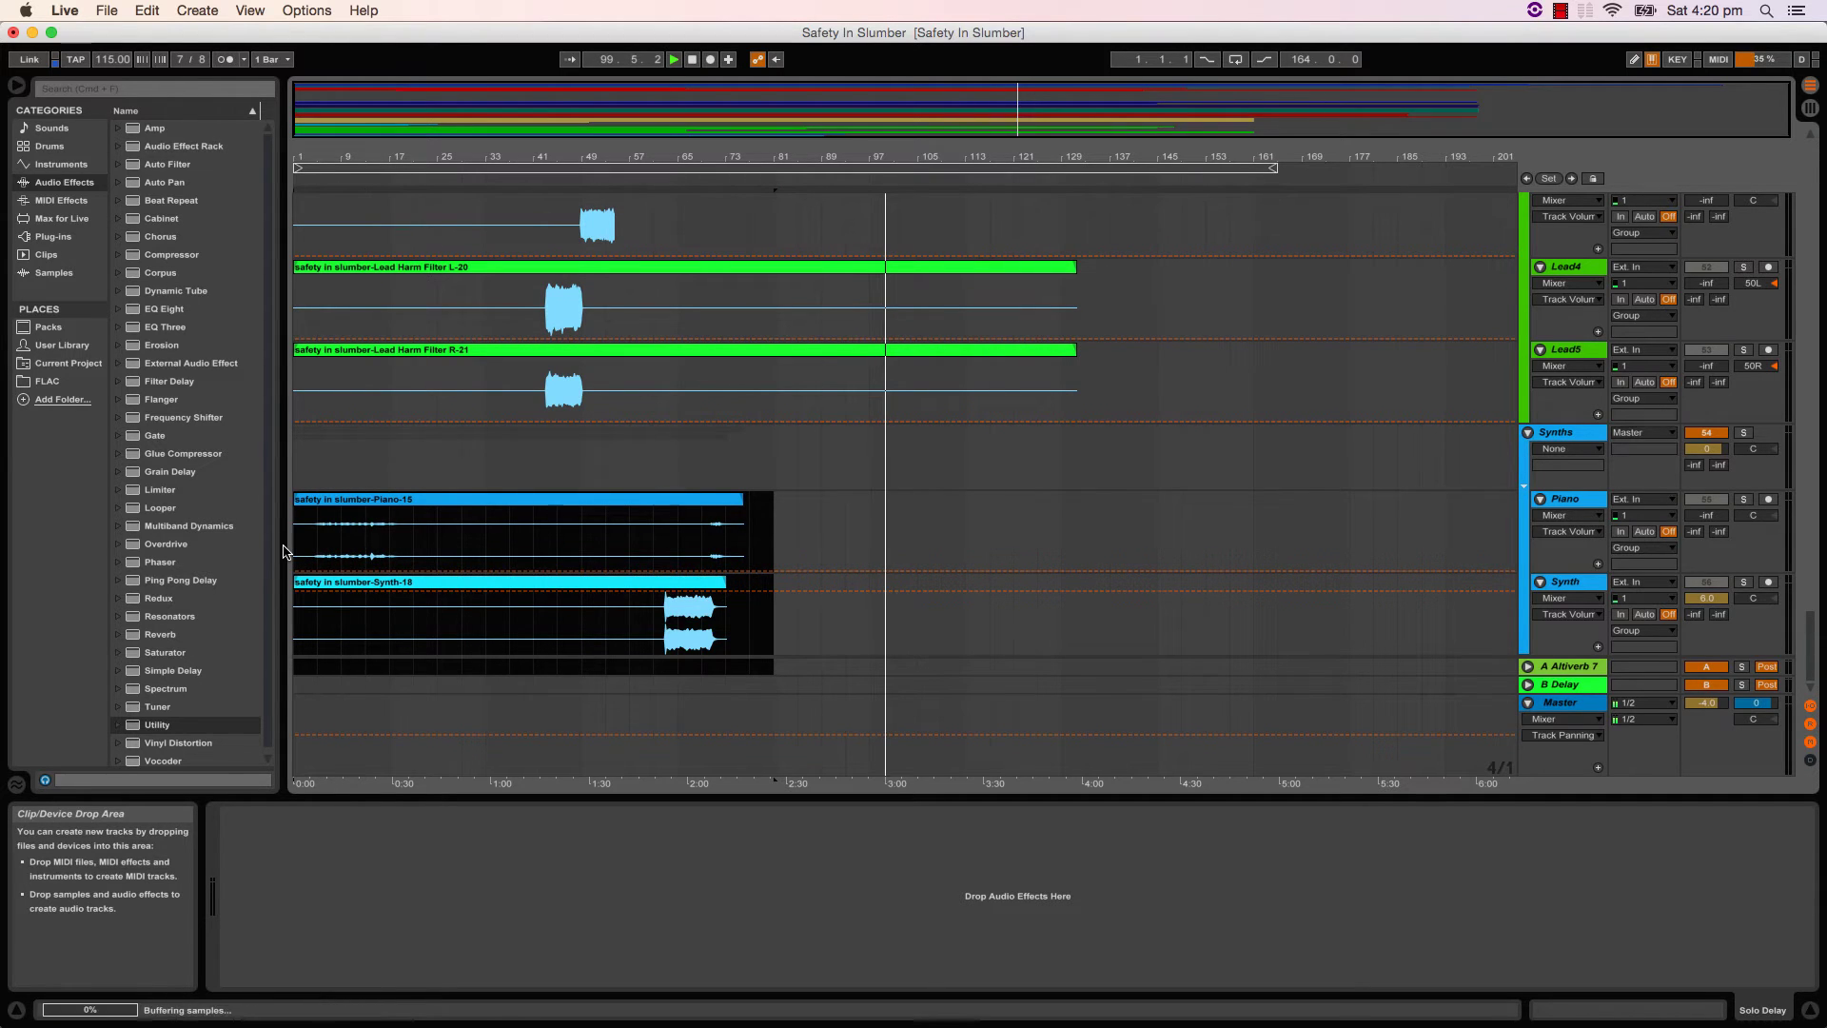
pyautogui.rightClick(382, 591)
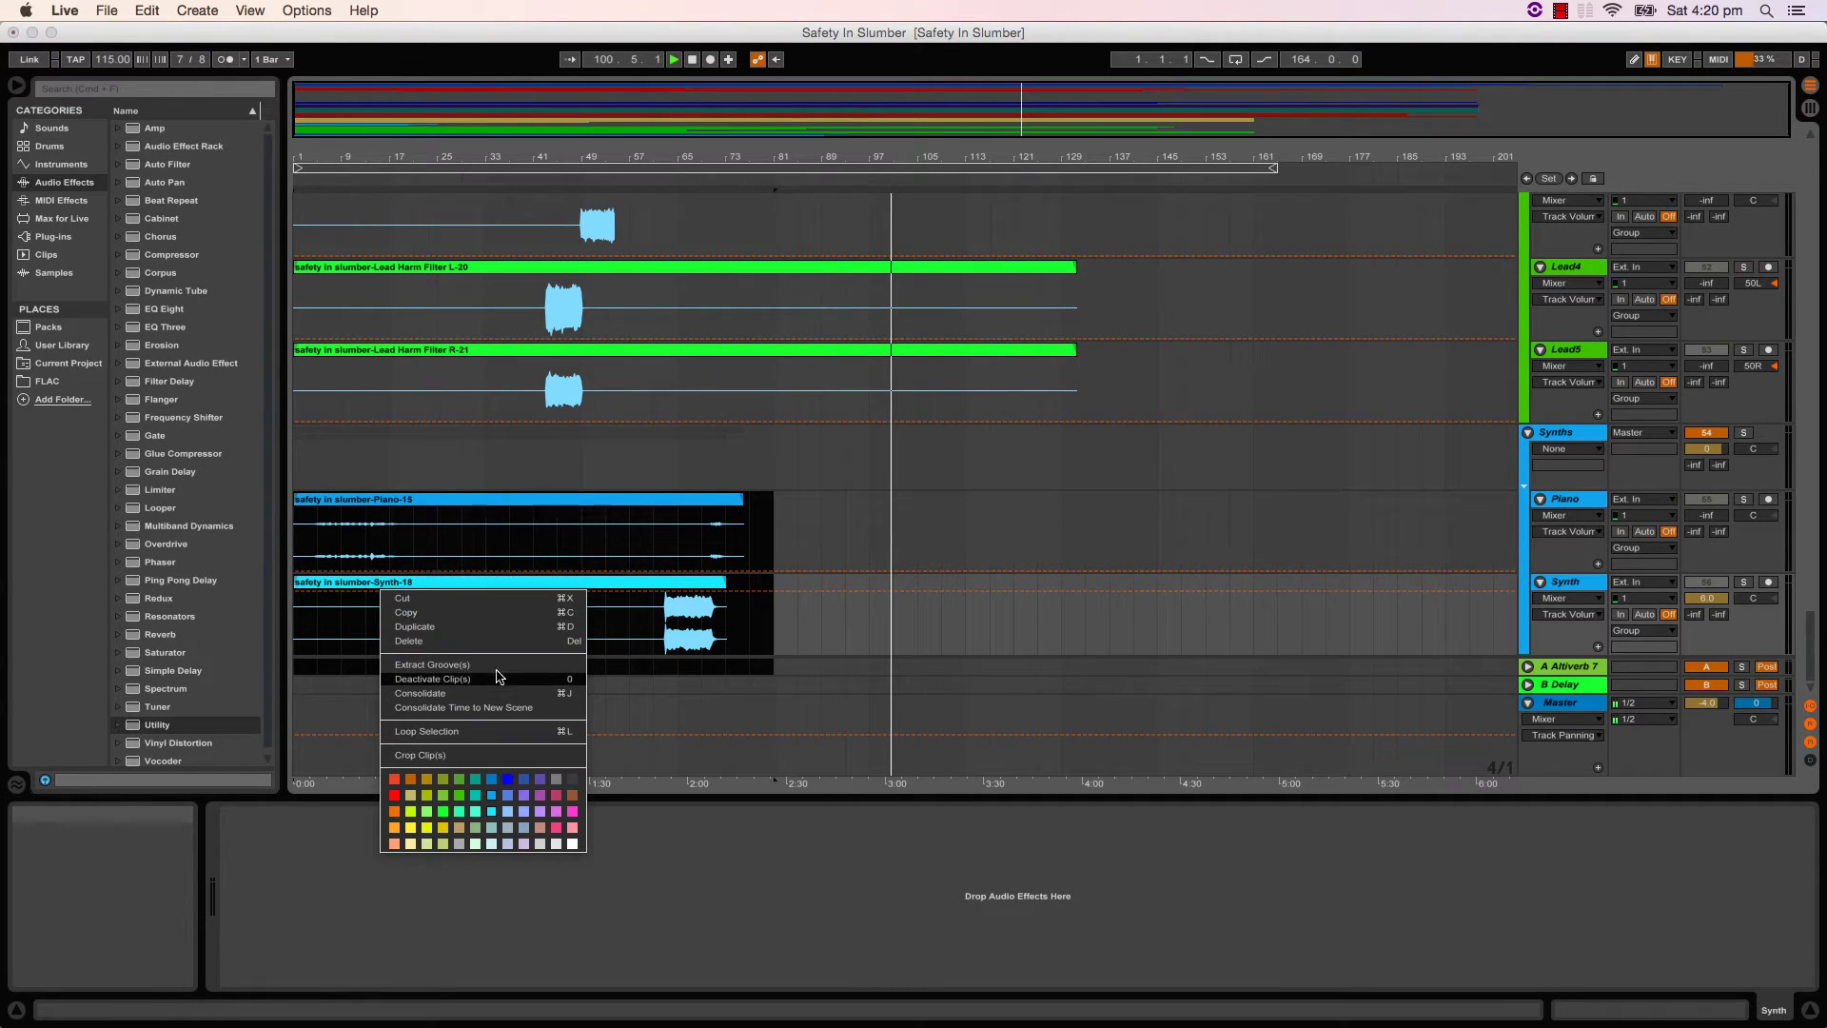
pyautogui.click(493, 795)
# - Recolour the 01 - Here We Divide clip on the Reference2 track black
pyautogui.scroll(15, 1142, 607)
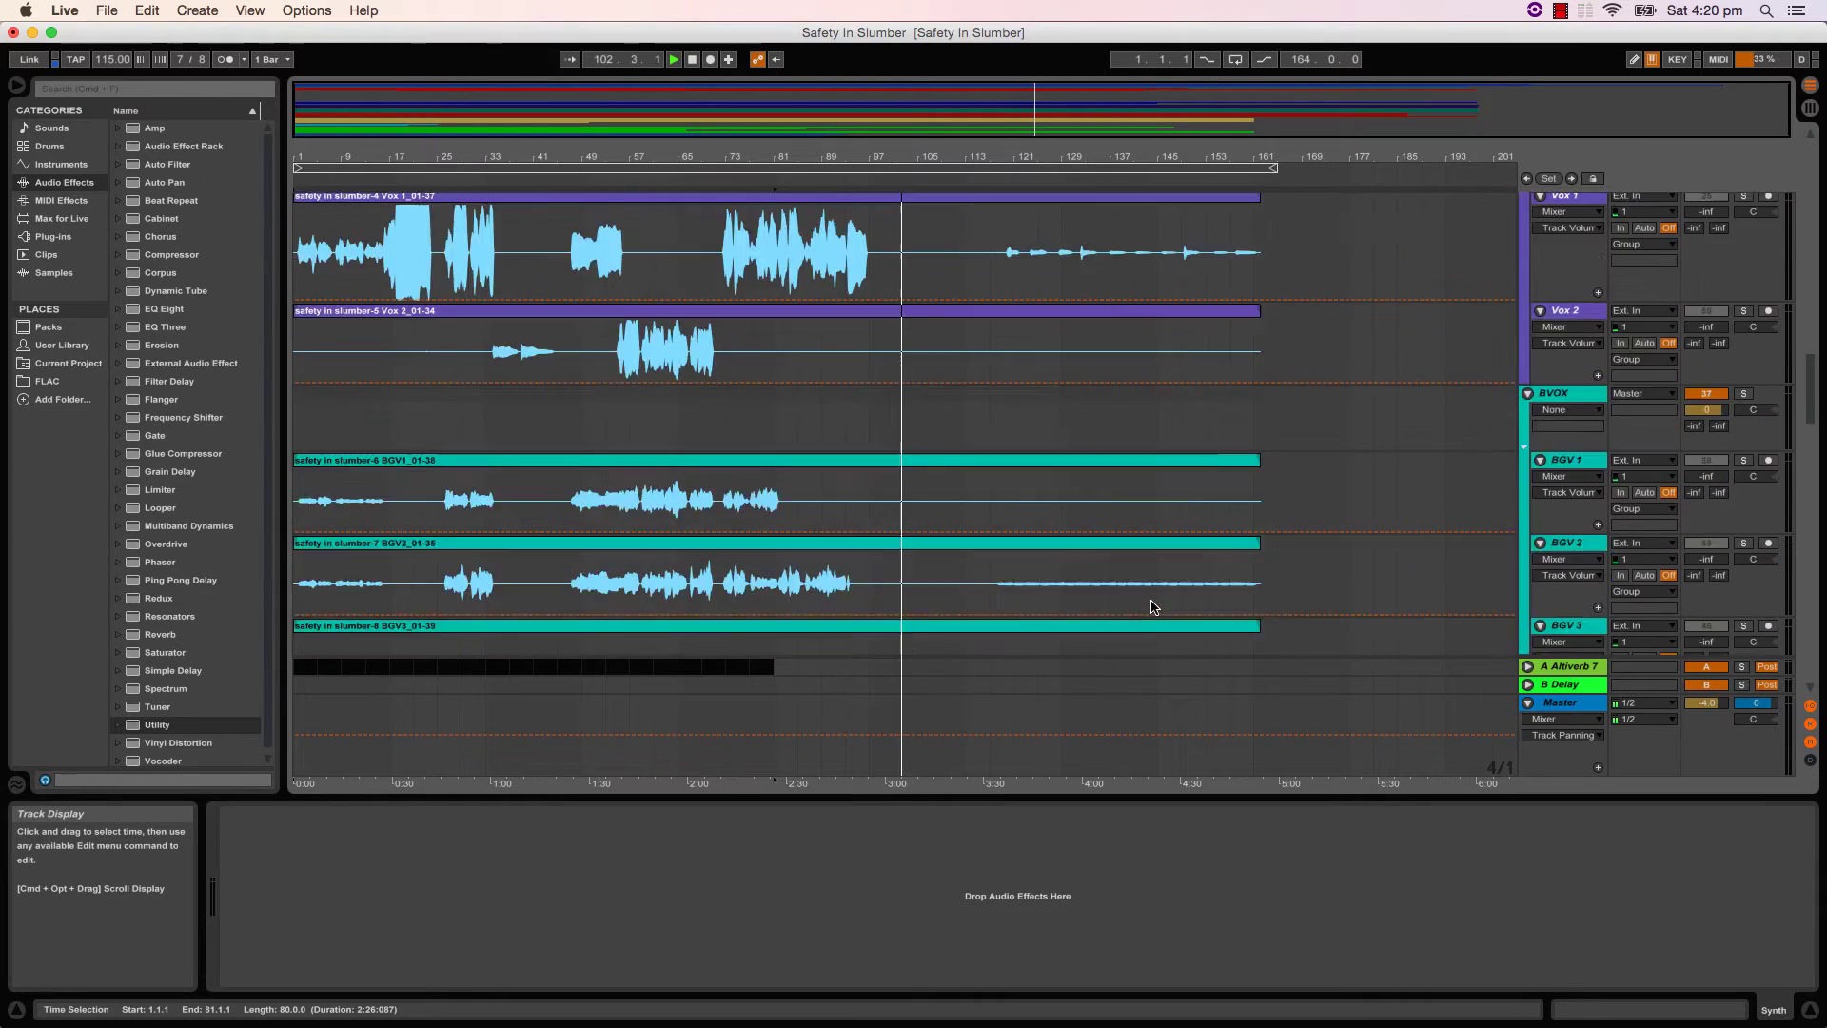
pyautogui.scroll(4, 1151, 607)
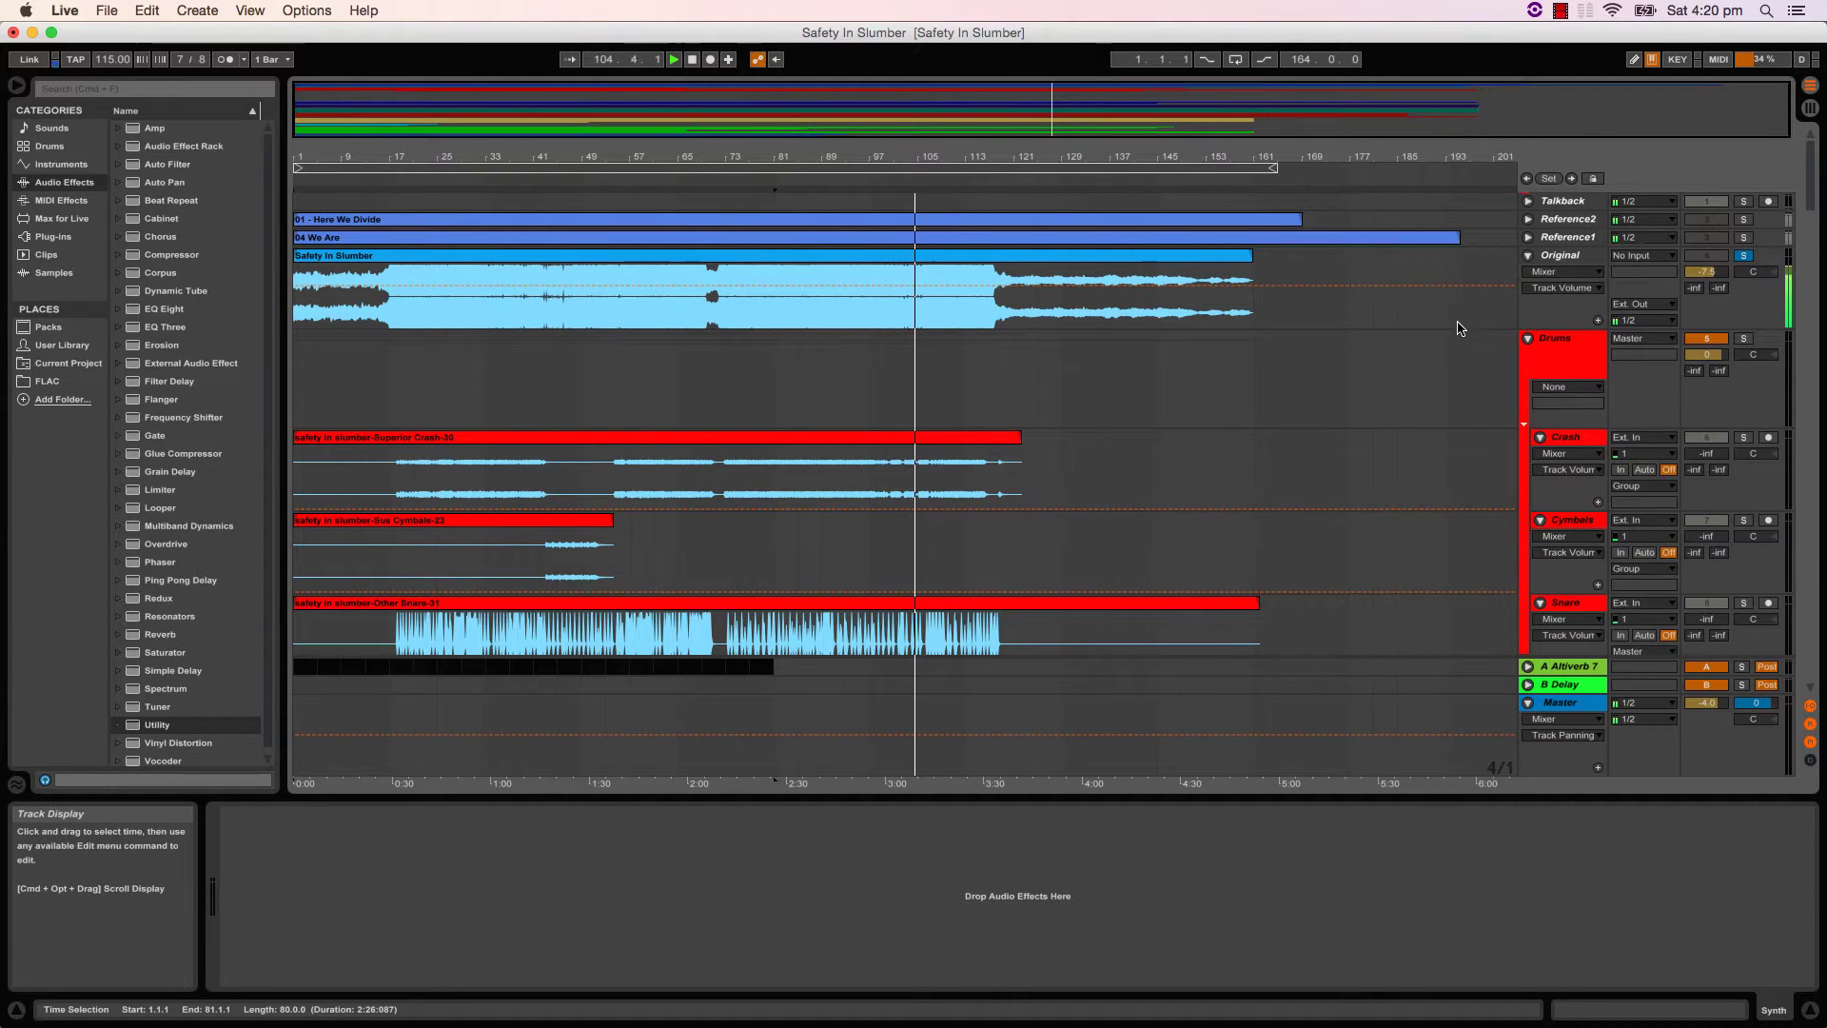
pyautogui.moveTo(1461, 318); pyautogui.dragTo(316, 259)
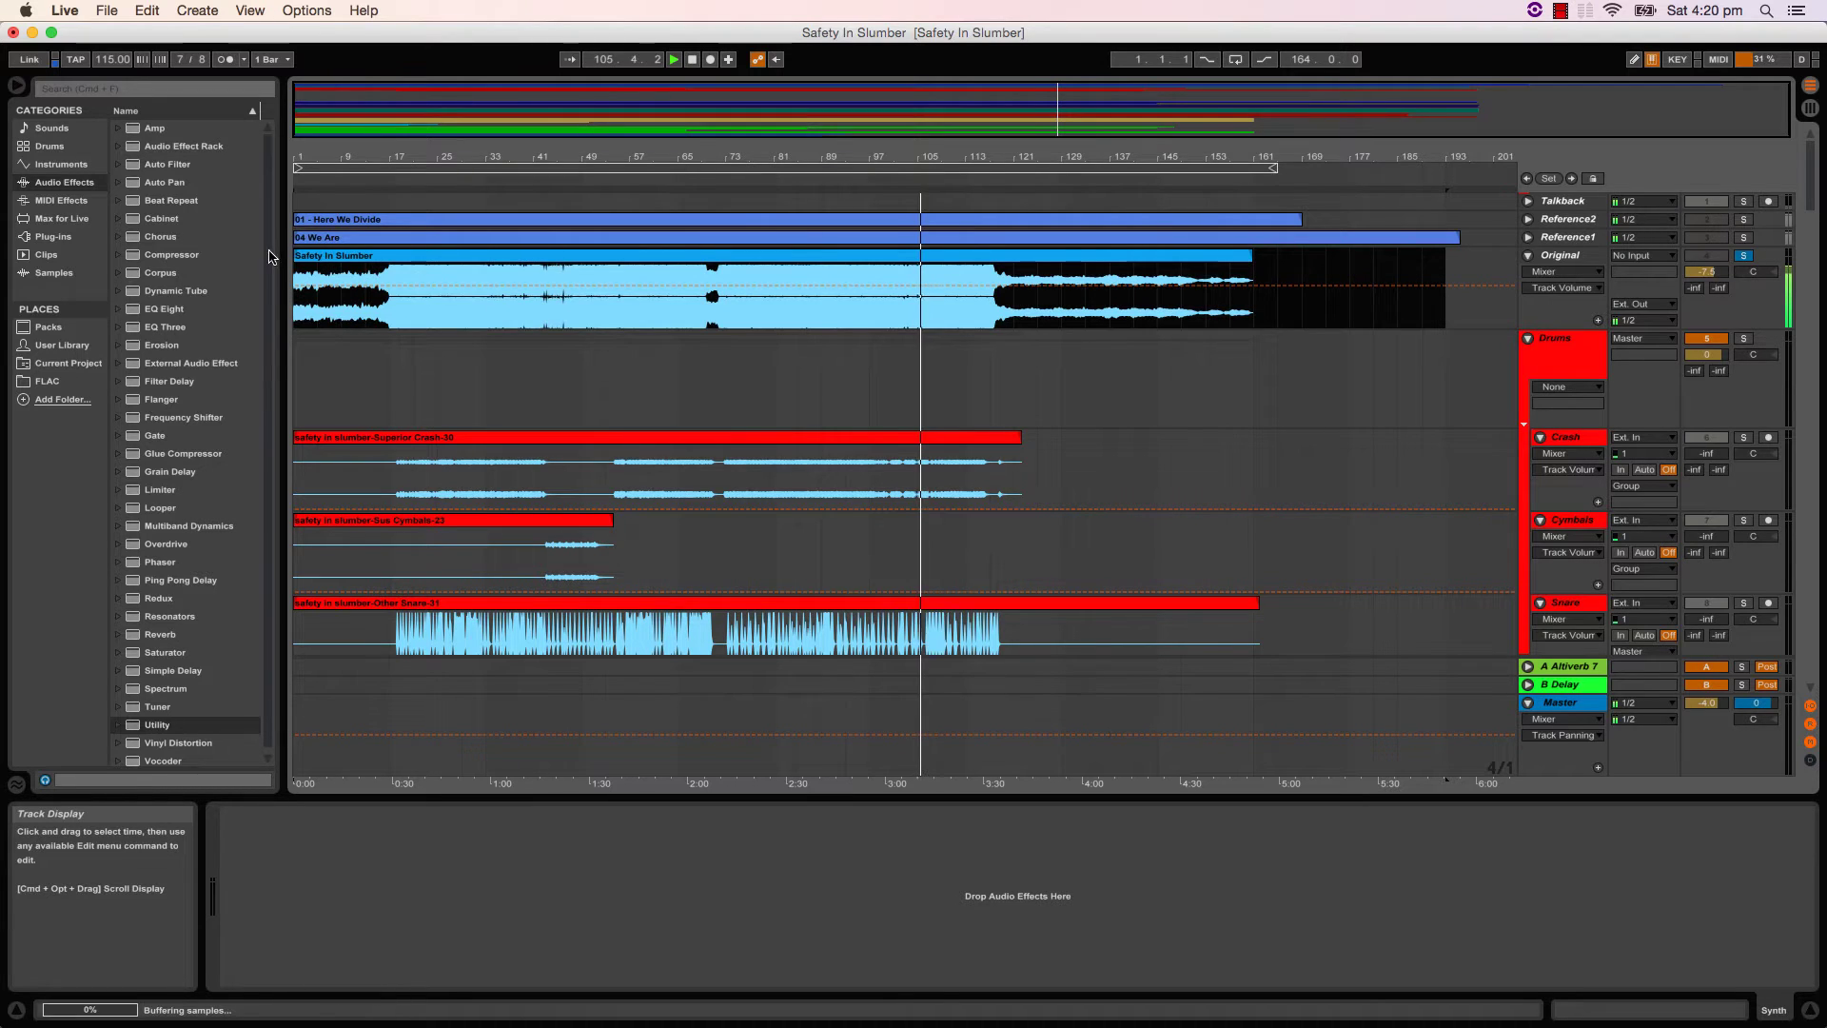
pyautogui.rightClick(475, 227)
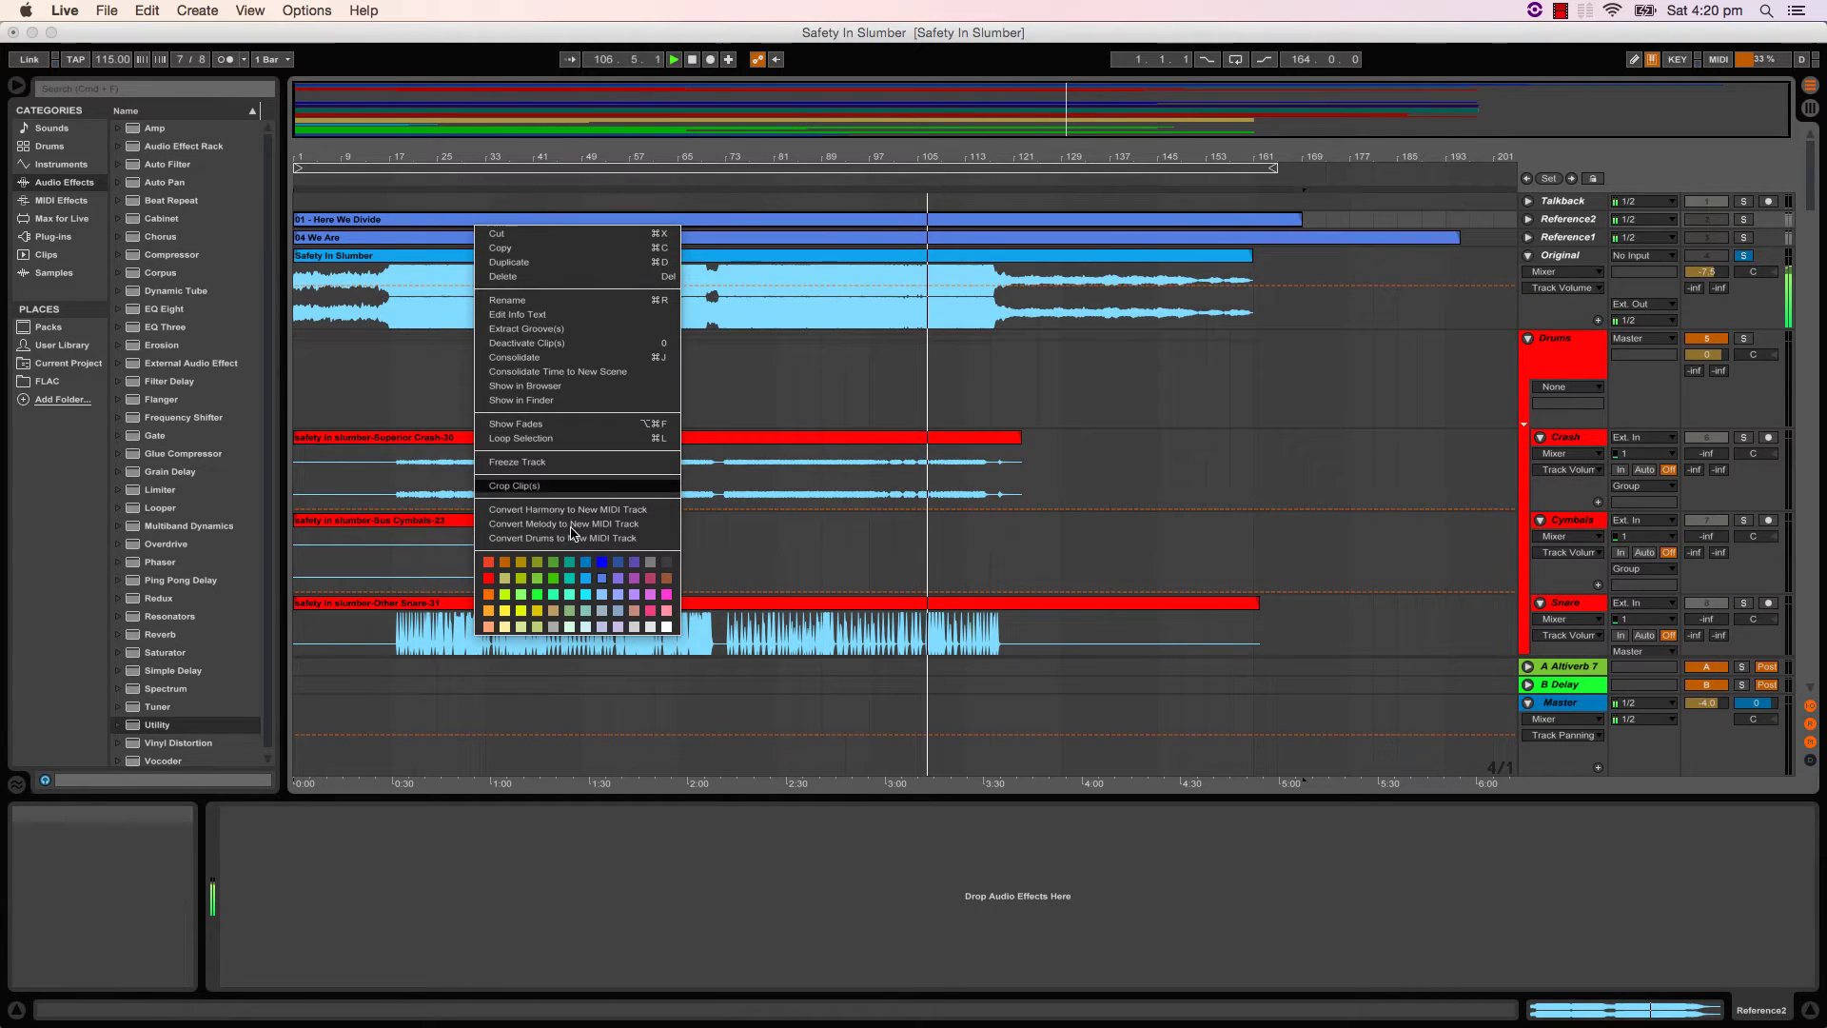
pyautogui.click(525, 343)
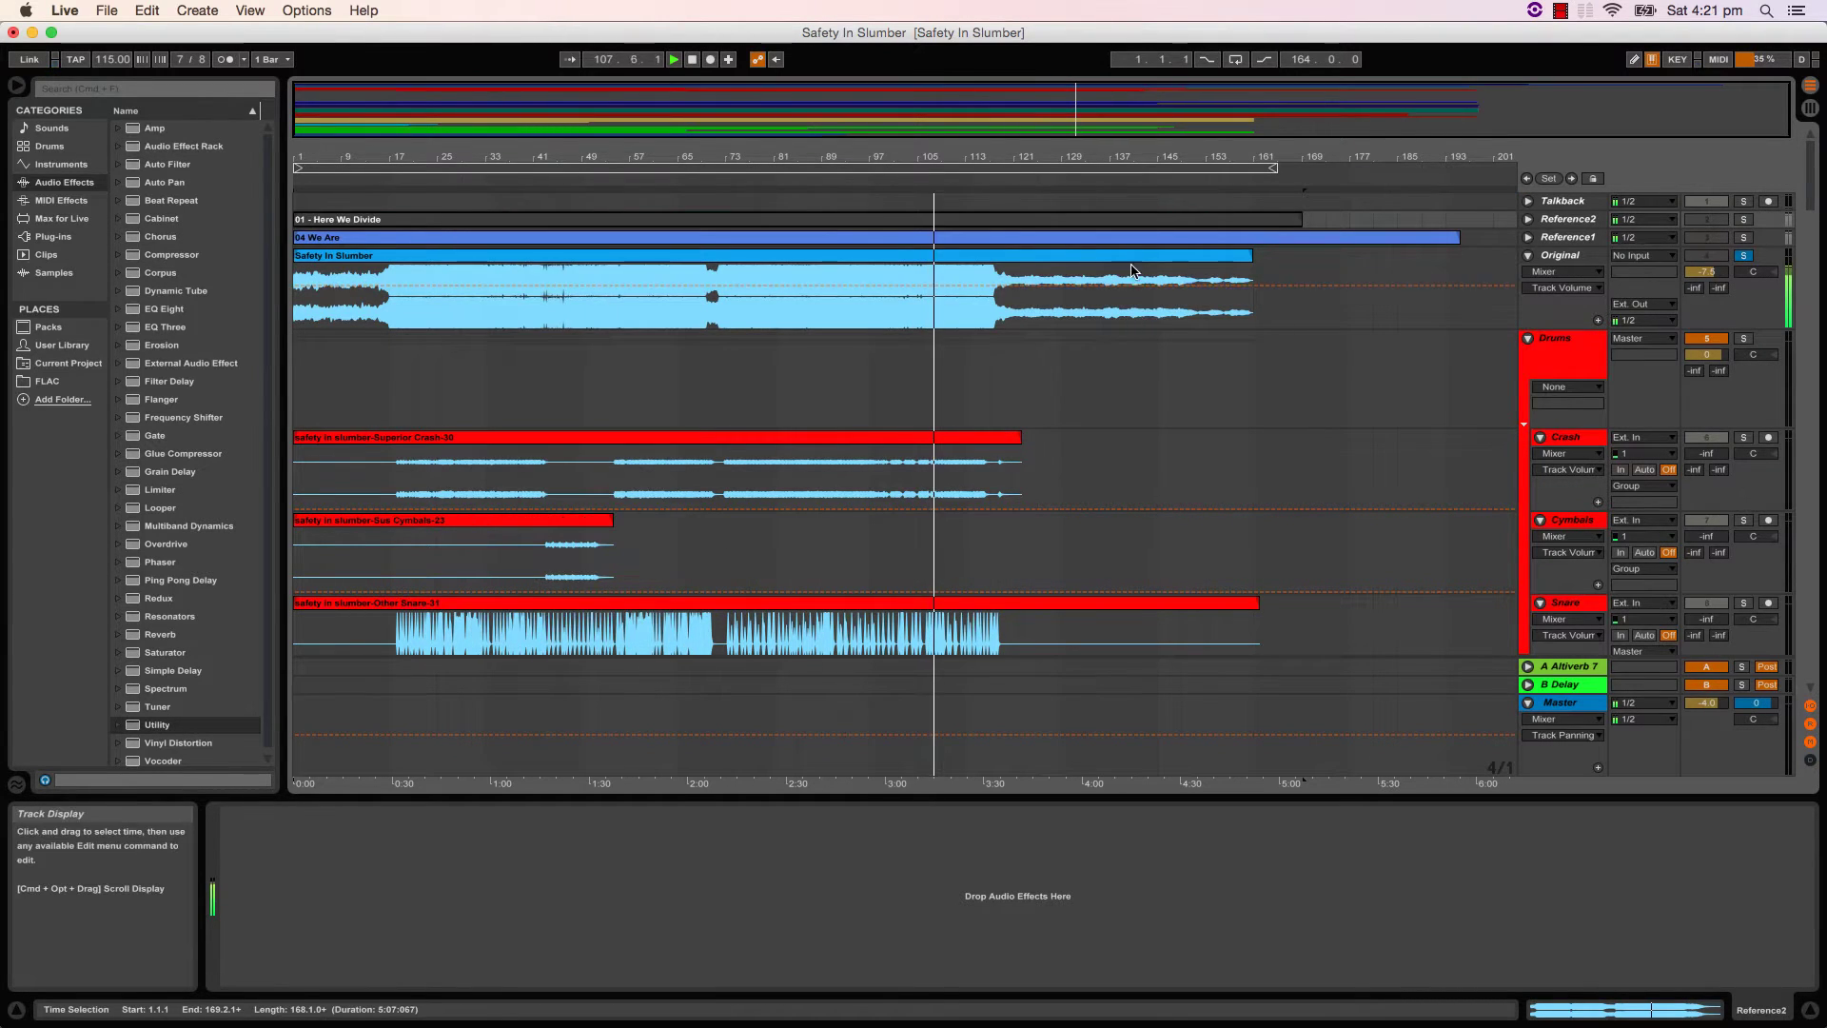
# - Recolour the 04 We Are reference clip and the Safety In Slumber original mix clip black
pyautogui.click(1395, 271)
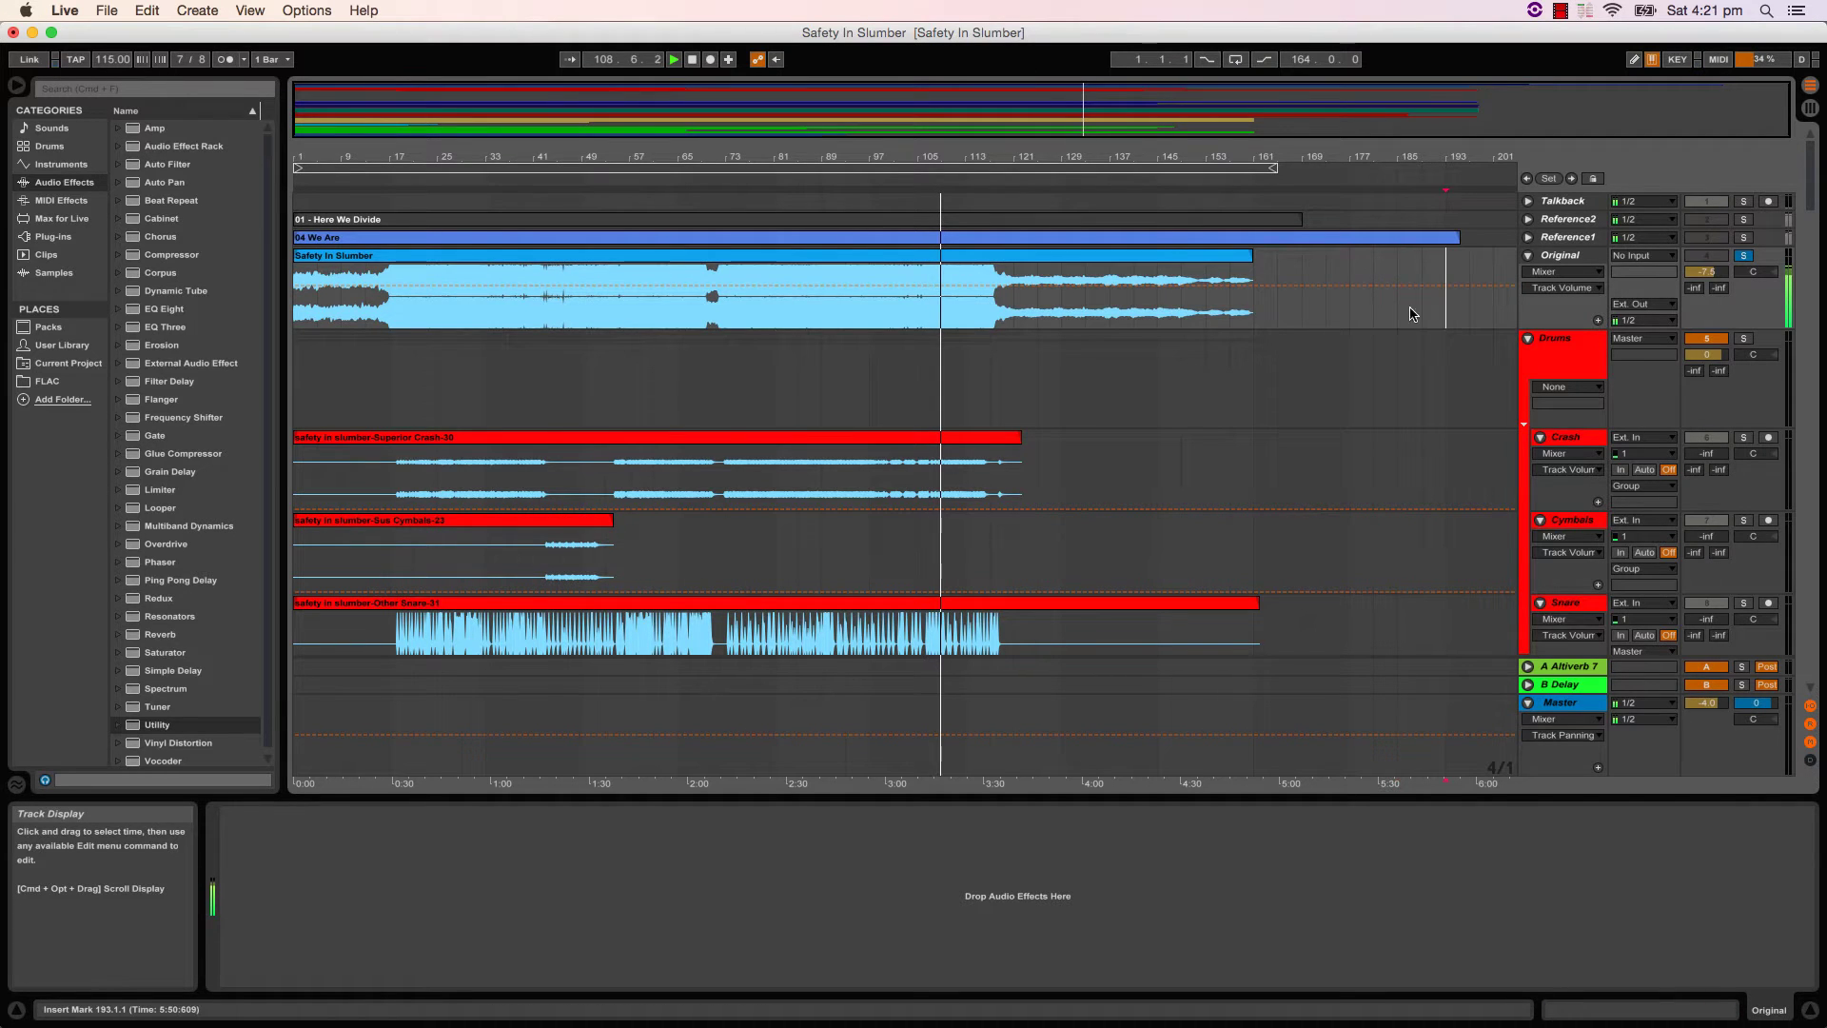
pyautogui.click(1443, 244)
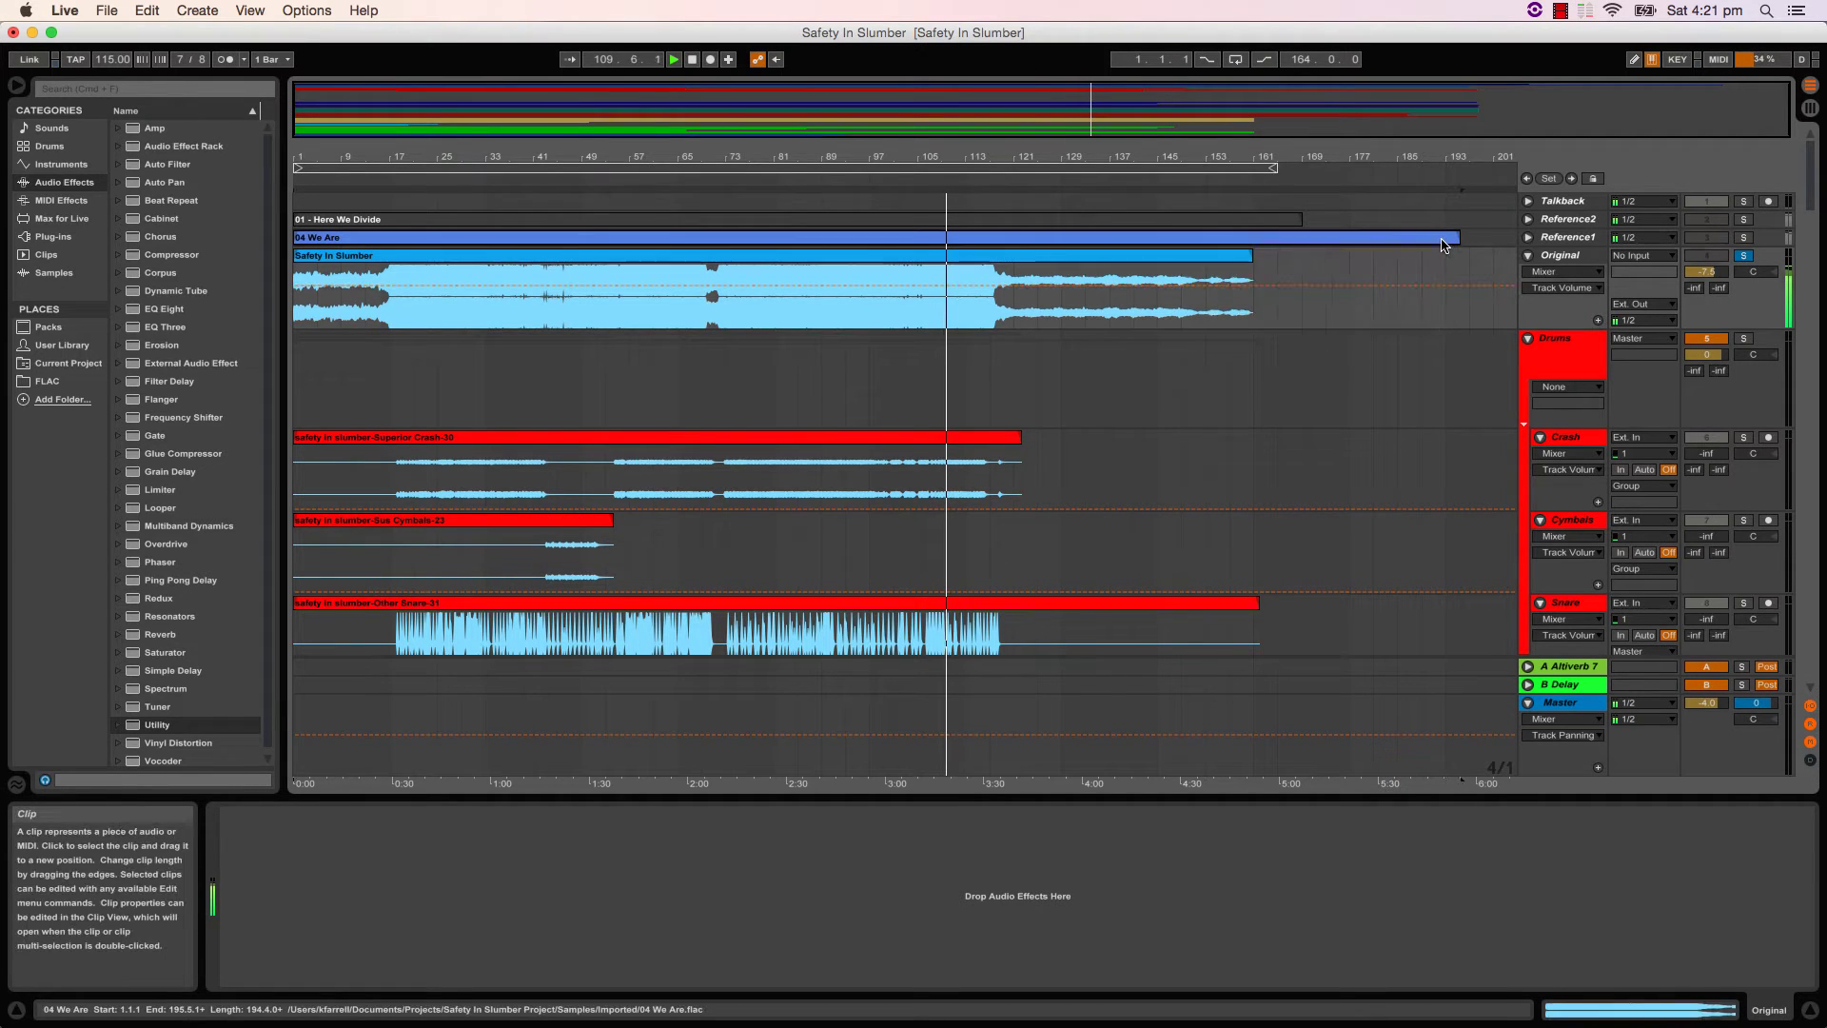
pyautogui.hotkey('shift', 'Down')
pyautogui.hotkey('shift', 'Down')
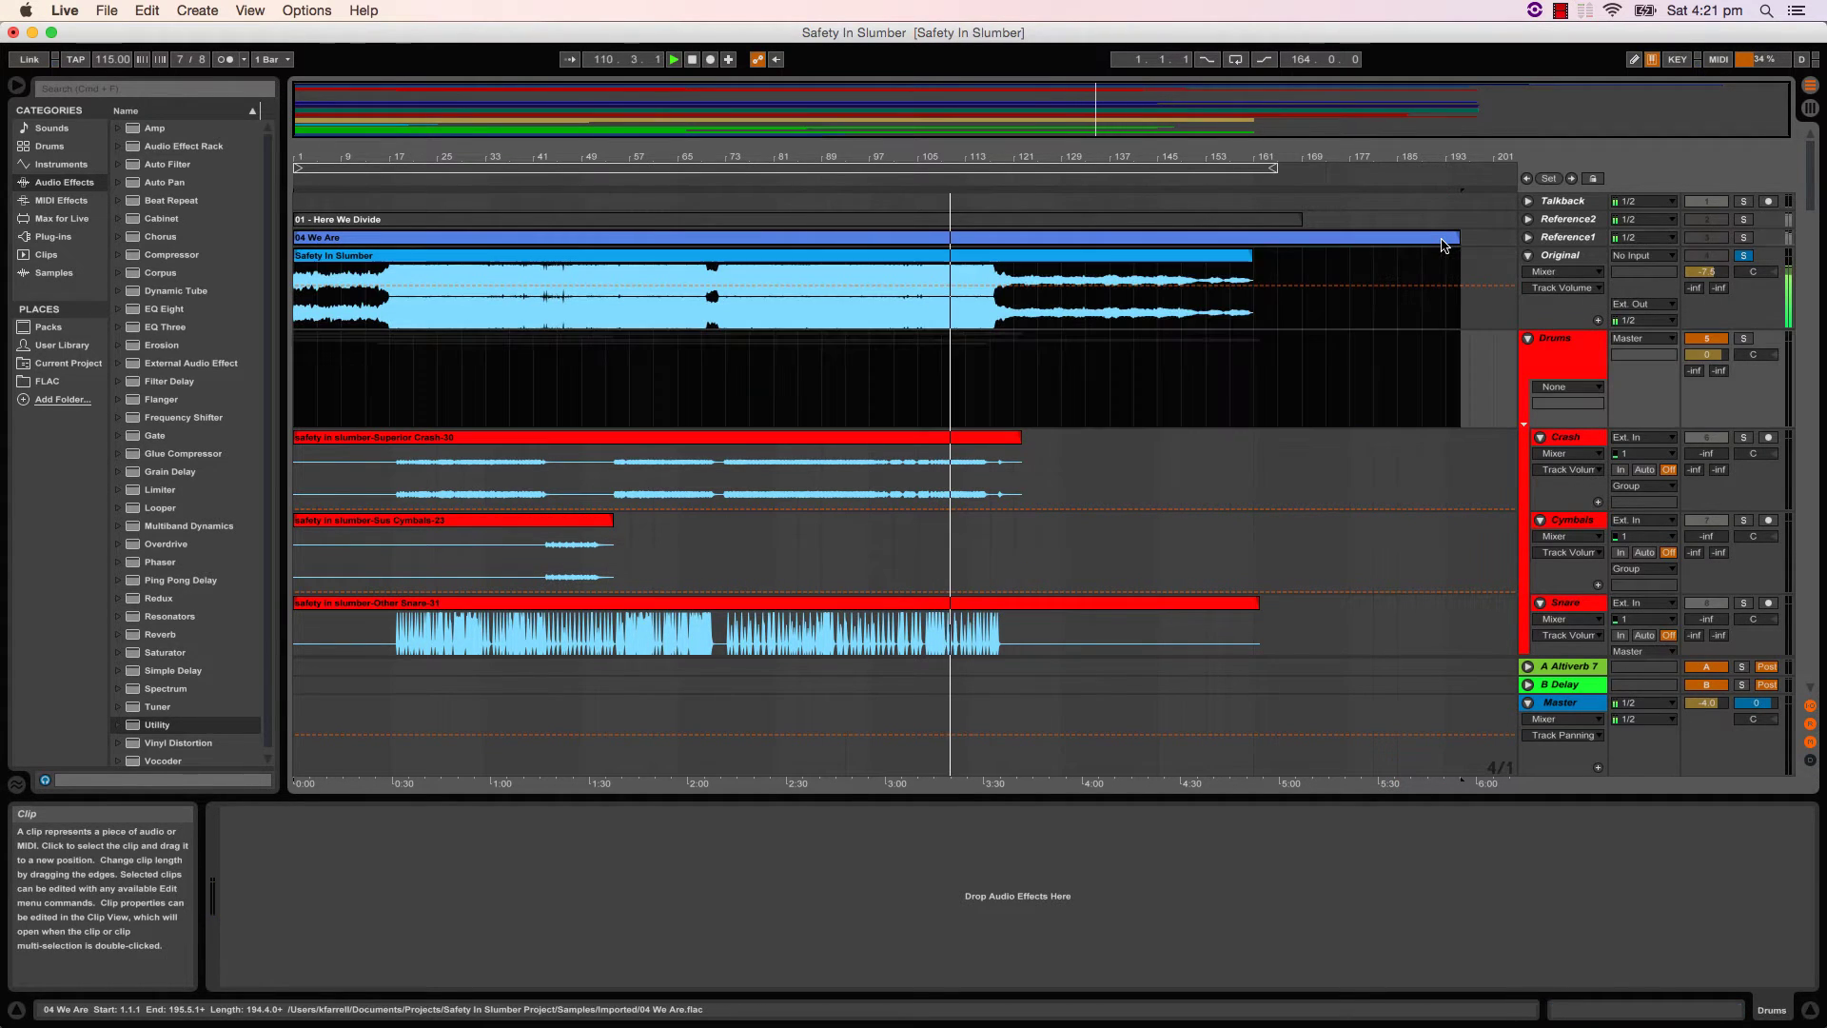
pyautogui.rightClick(1191, 266)
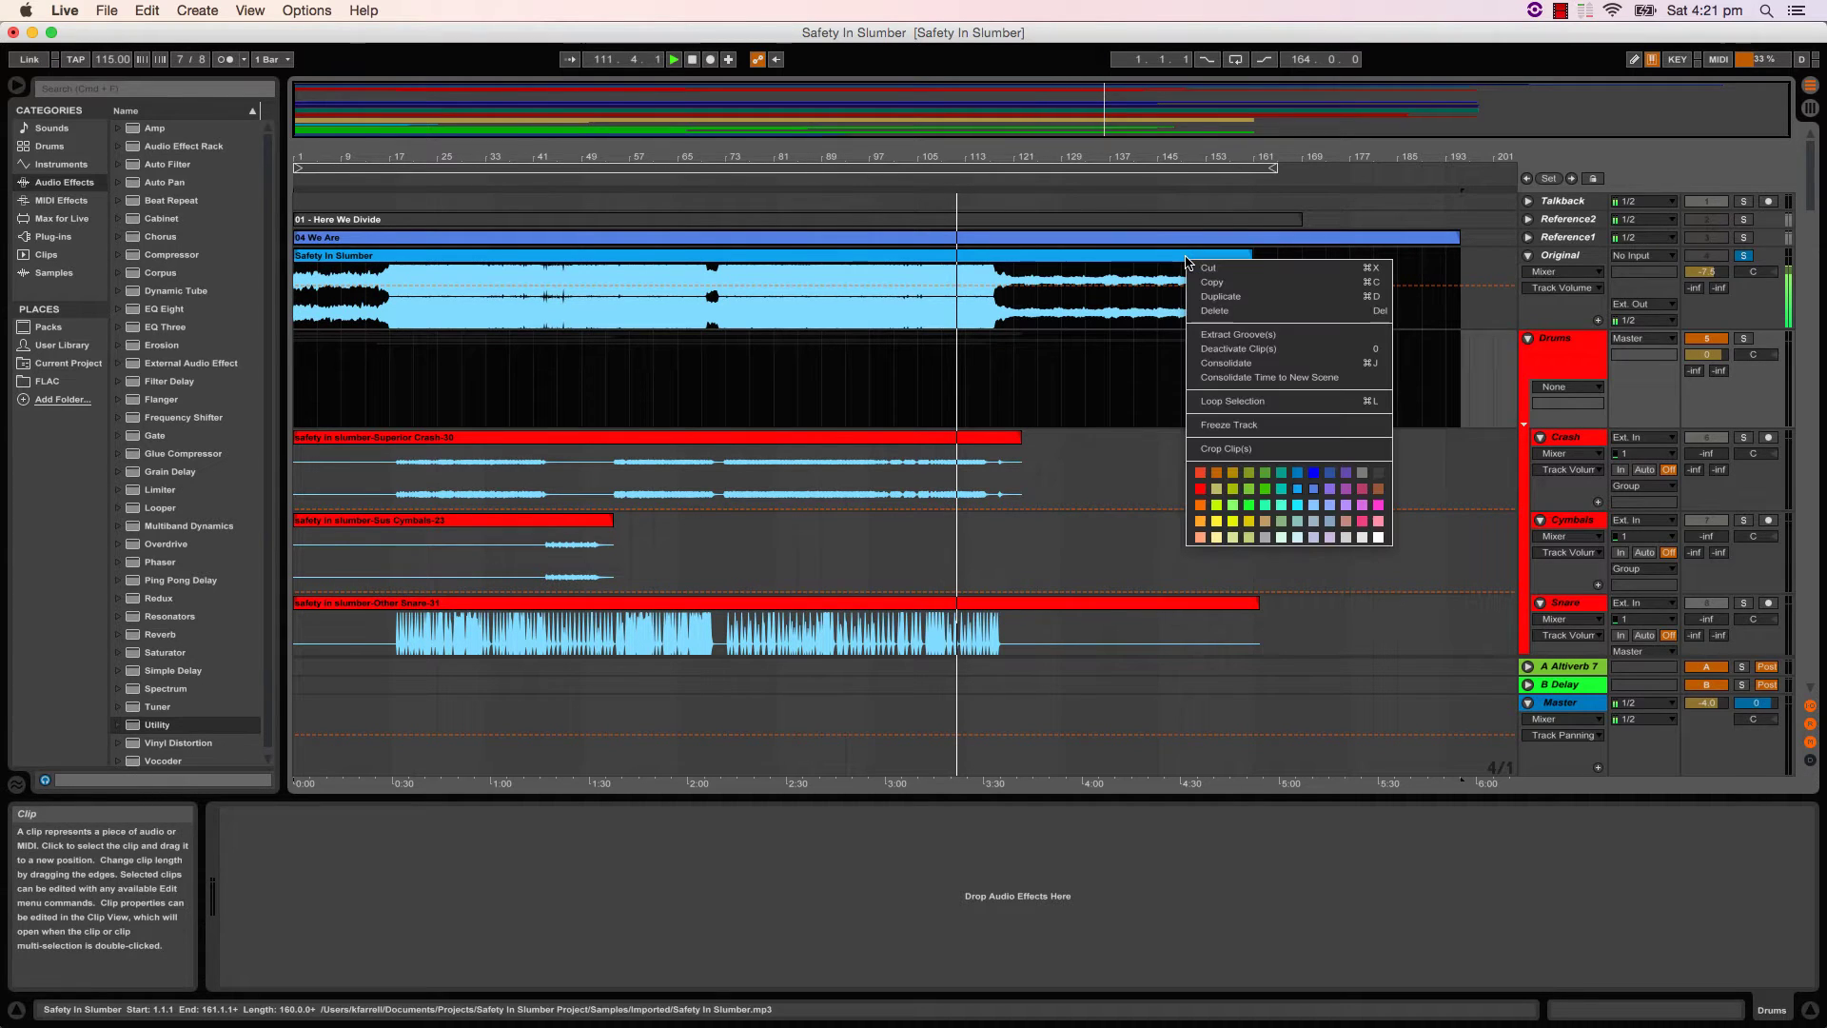
pyautogui.click(1381, 474)
pyautogui.click(1333, 451)
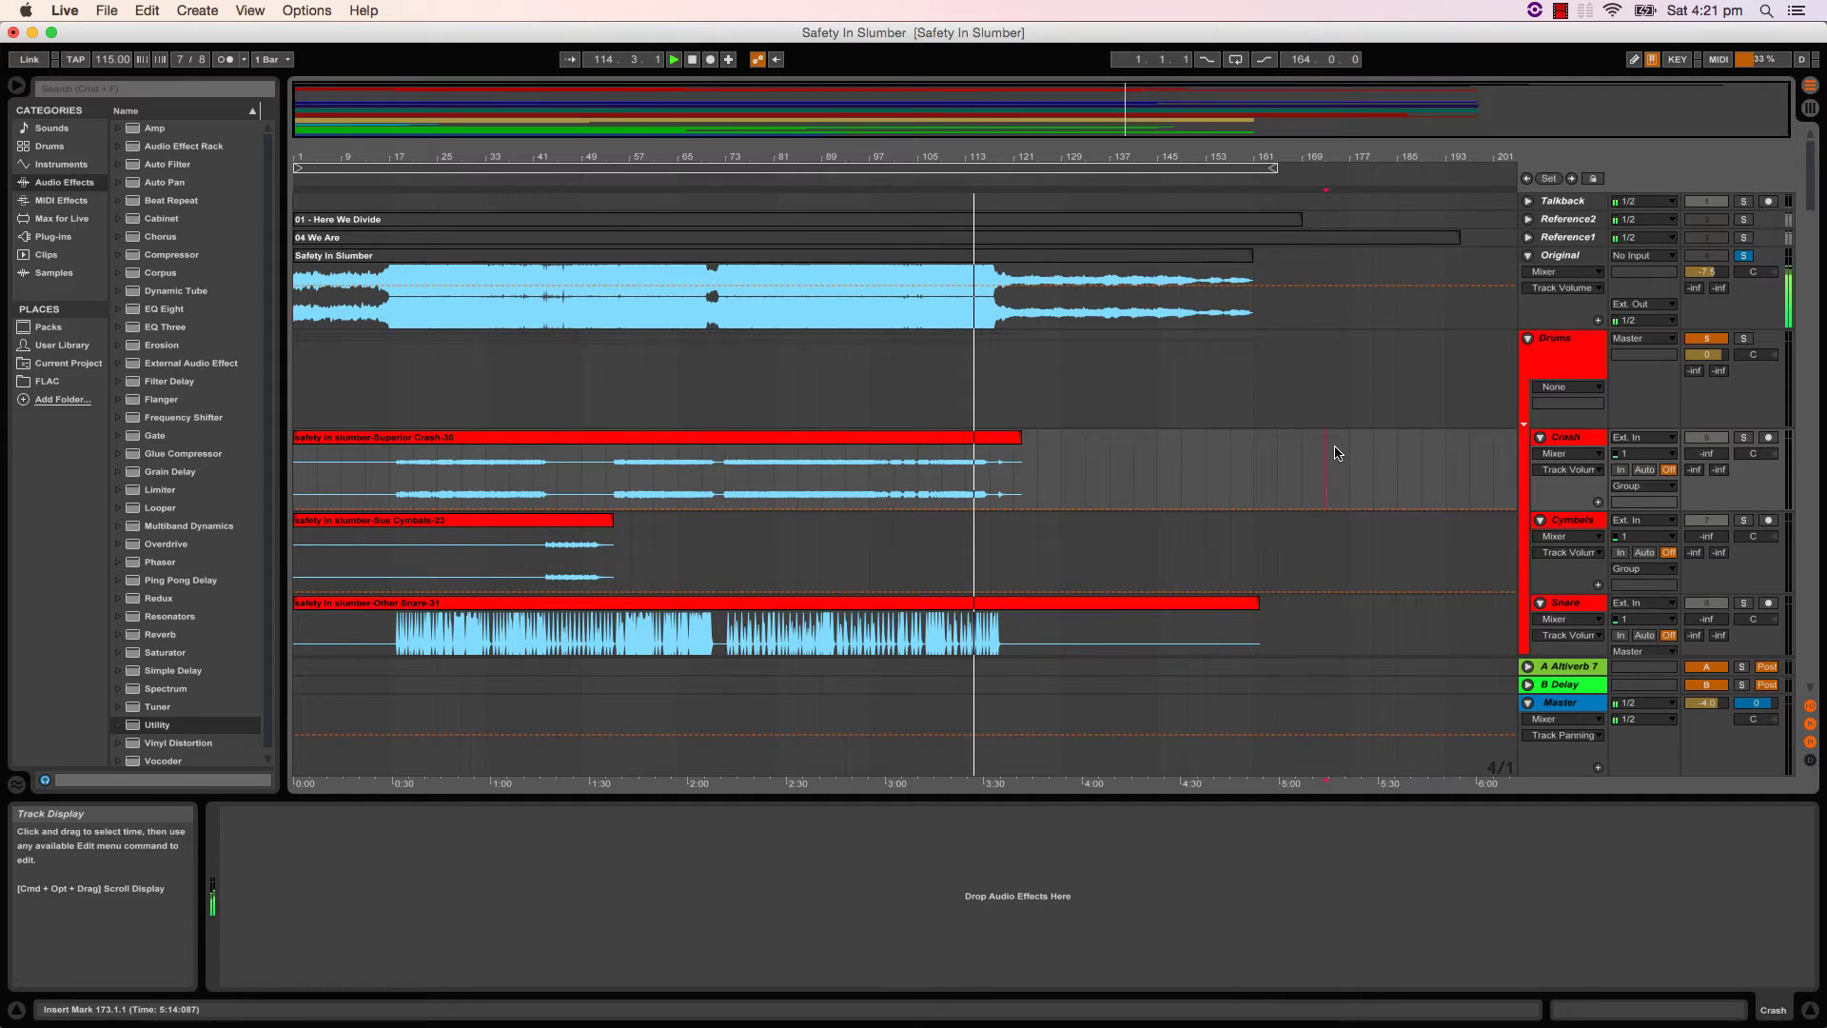
# - Review the clip colours of every instrument group from Drums down to Lead Guitar and back up
pyautogui.scroll(-10, 1378, 418)
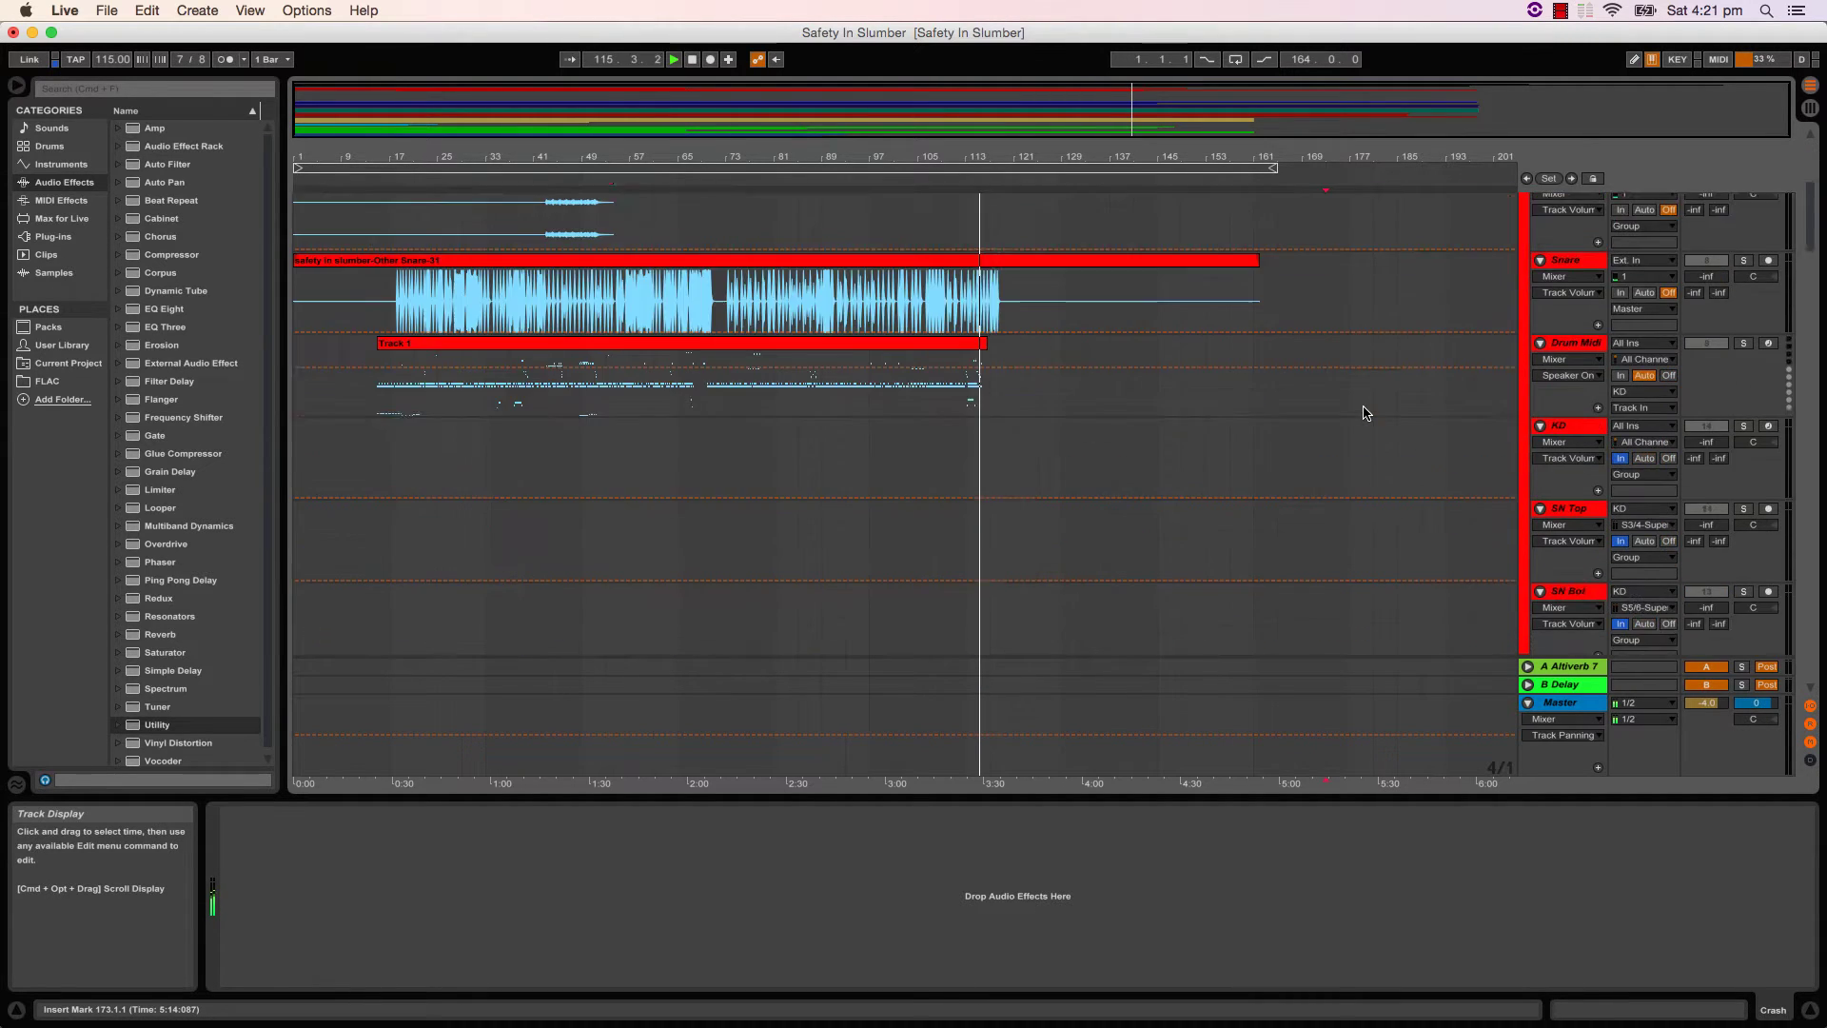
pyautogui.scroll(-15, 1367, 413)
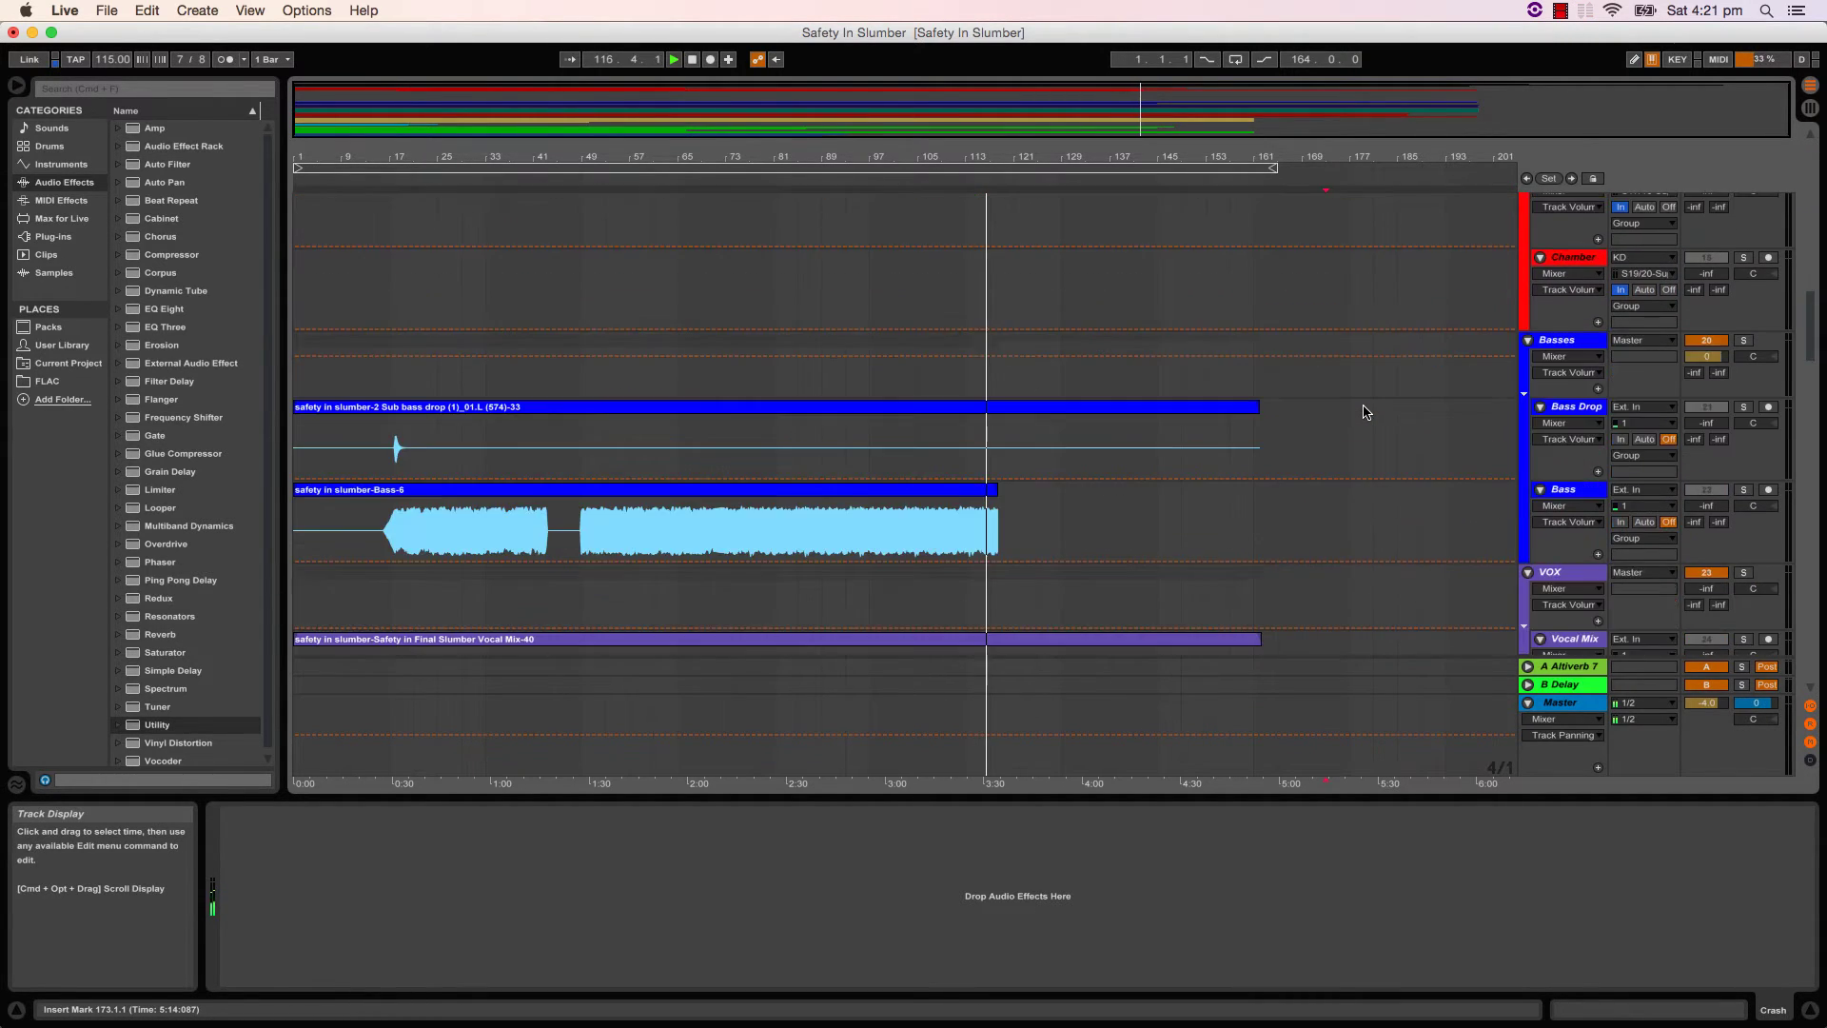
pyautogui.scroll(-15, 1367, 413)
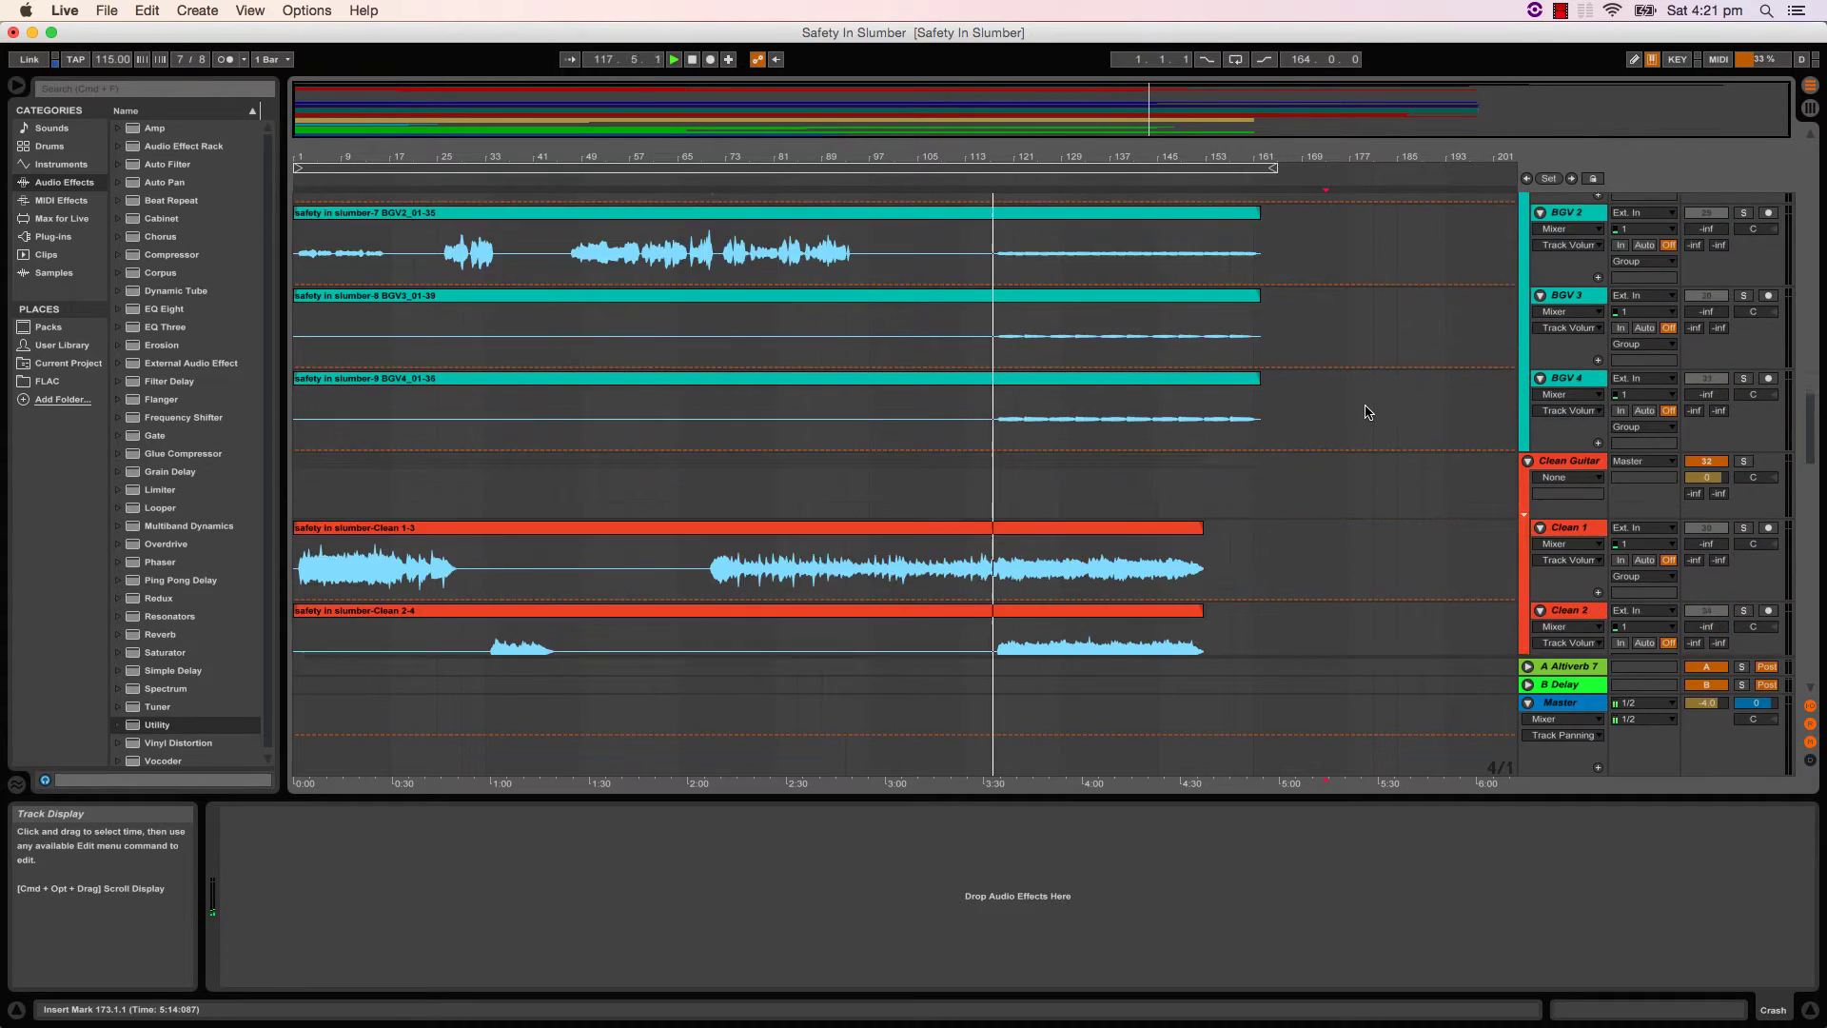
pyautogui.scroll(-15, 1367, 412)
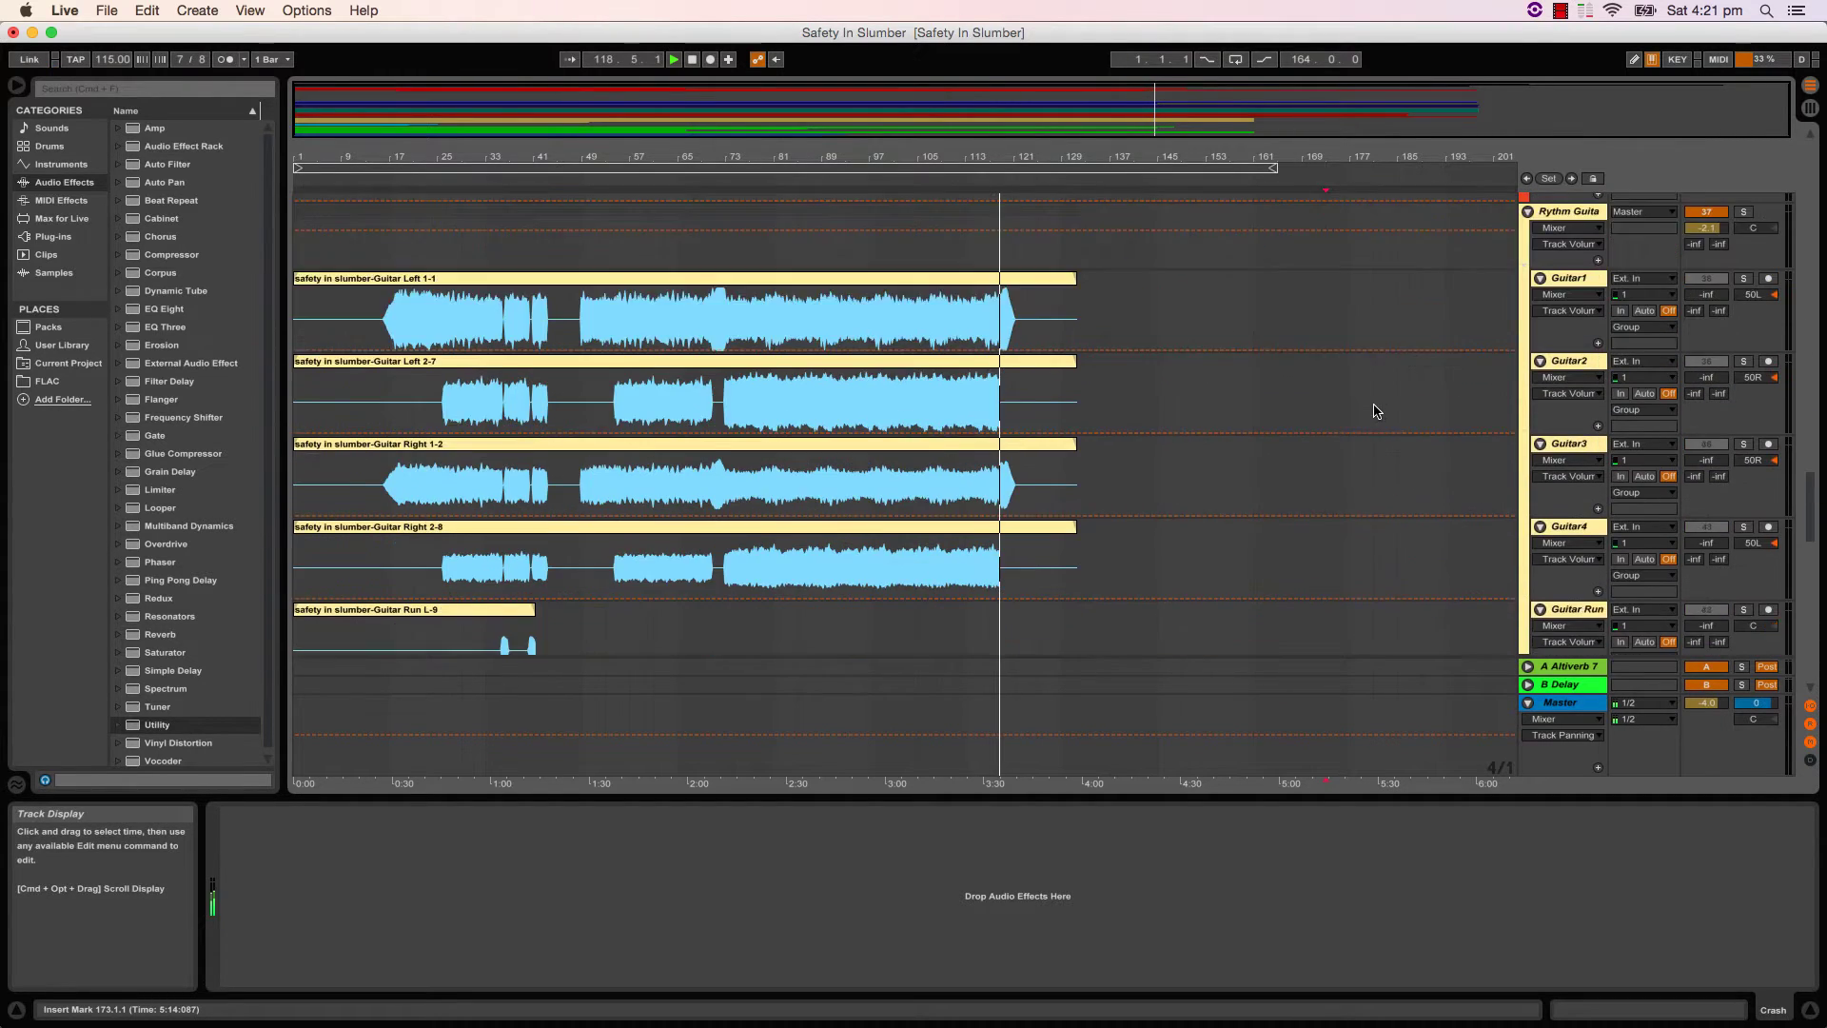
pyautogui.scroll(-12, 1375, 411)
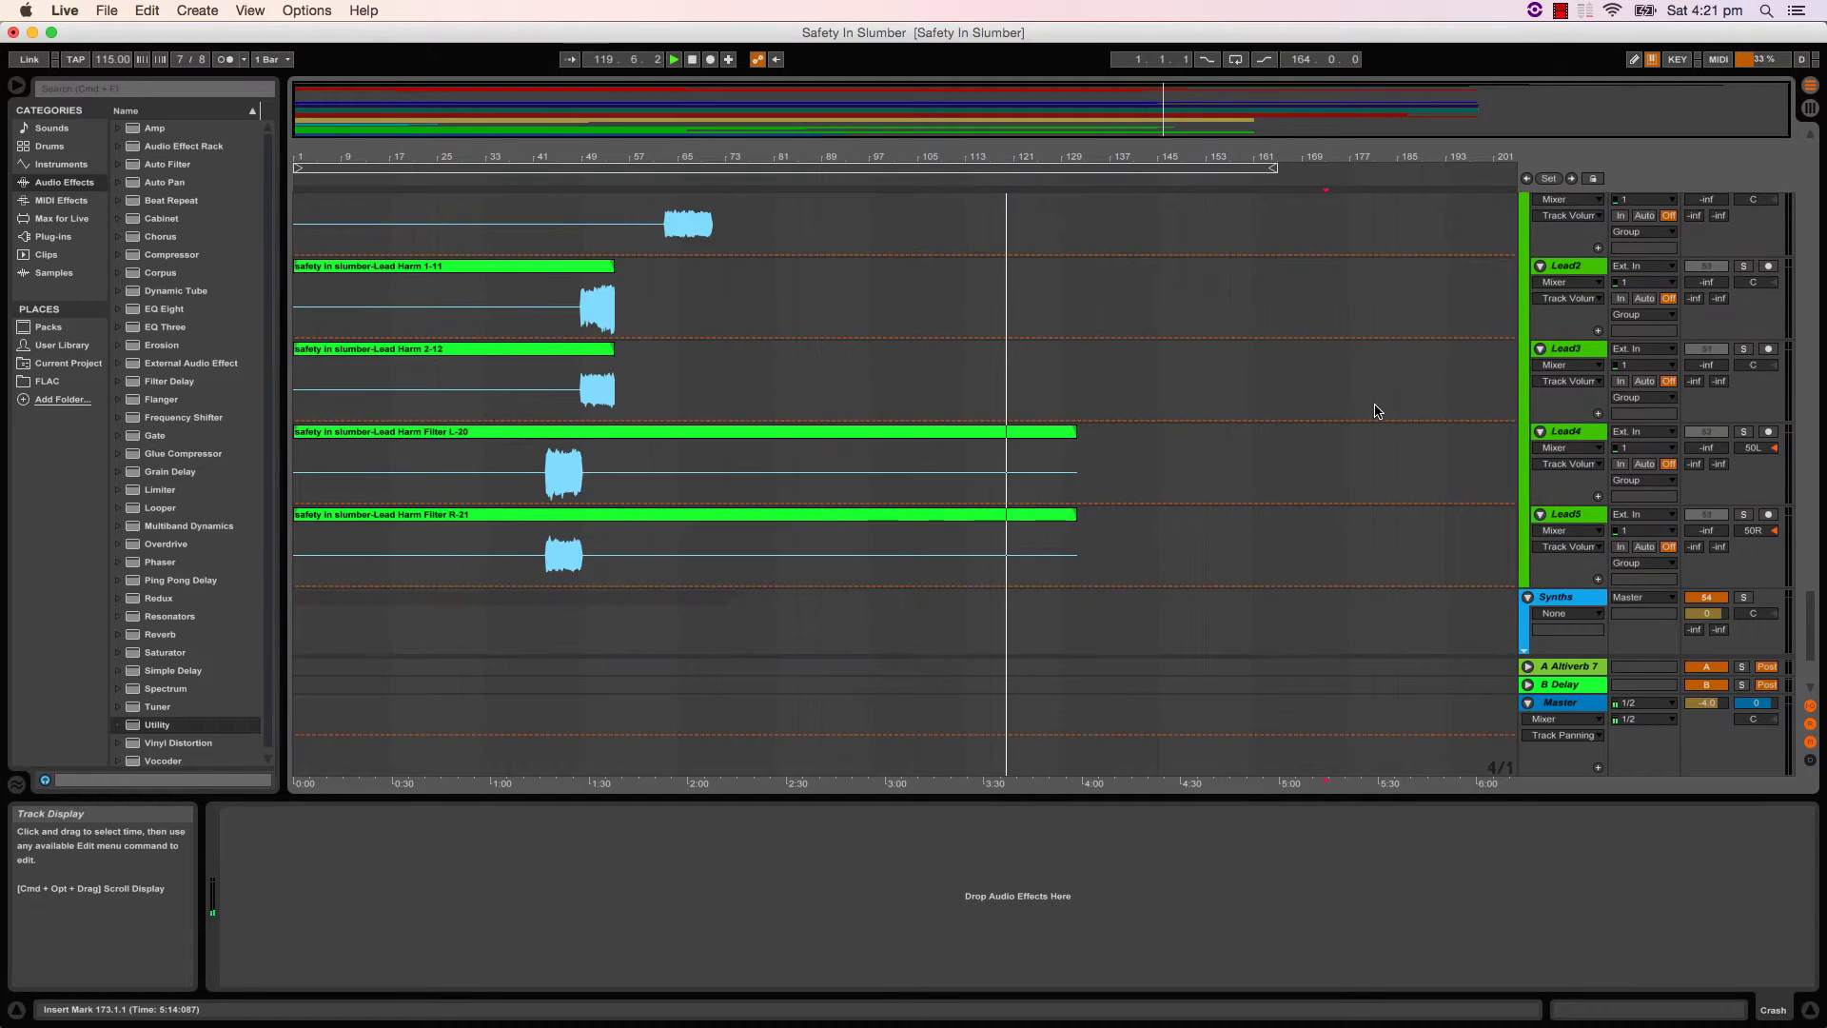
pyautogui.scroll(20, 1376, 410)
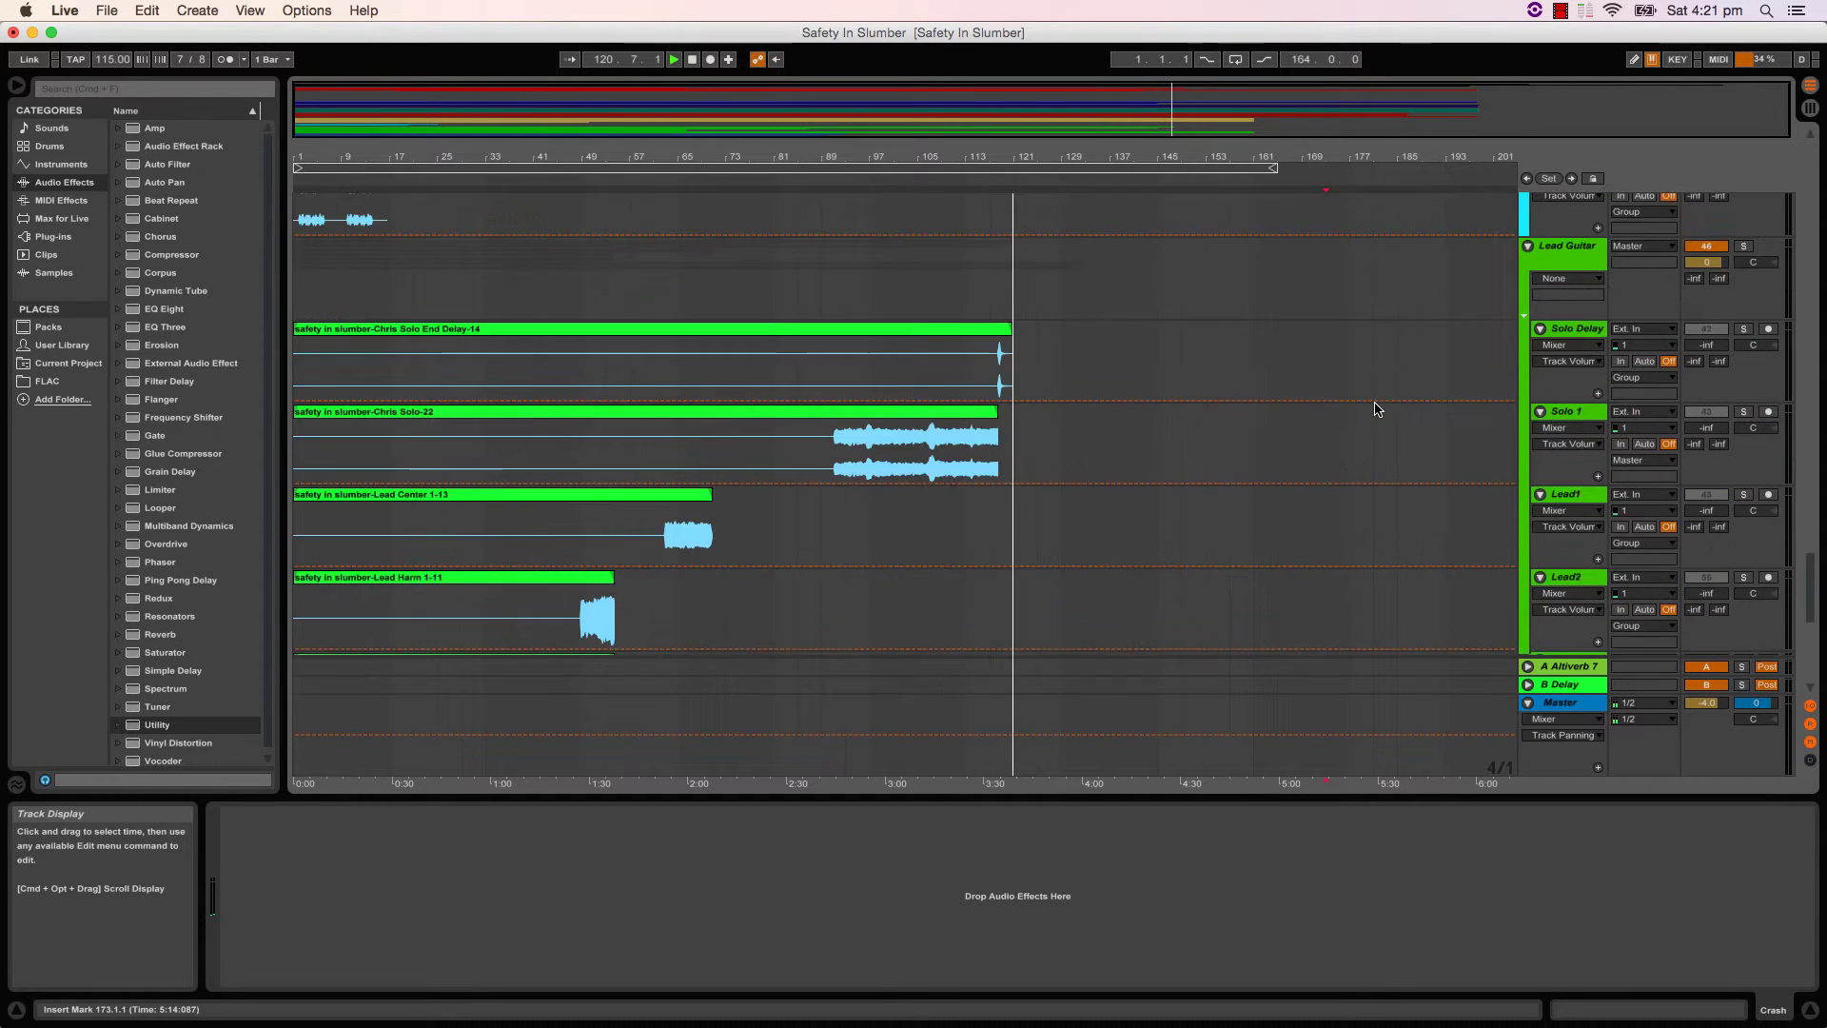
pyautogui.scroll(15, 1375, 410)
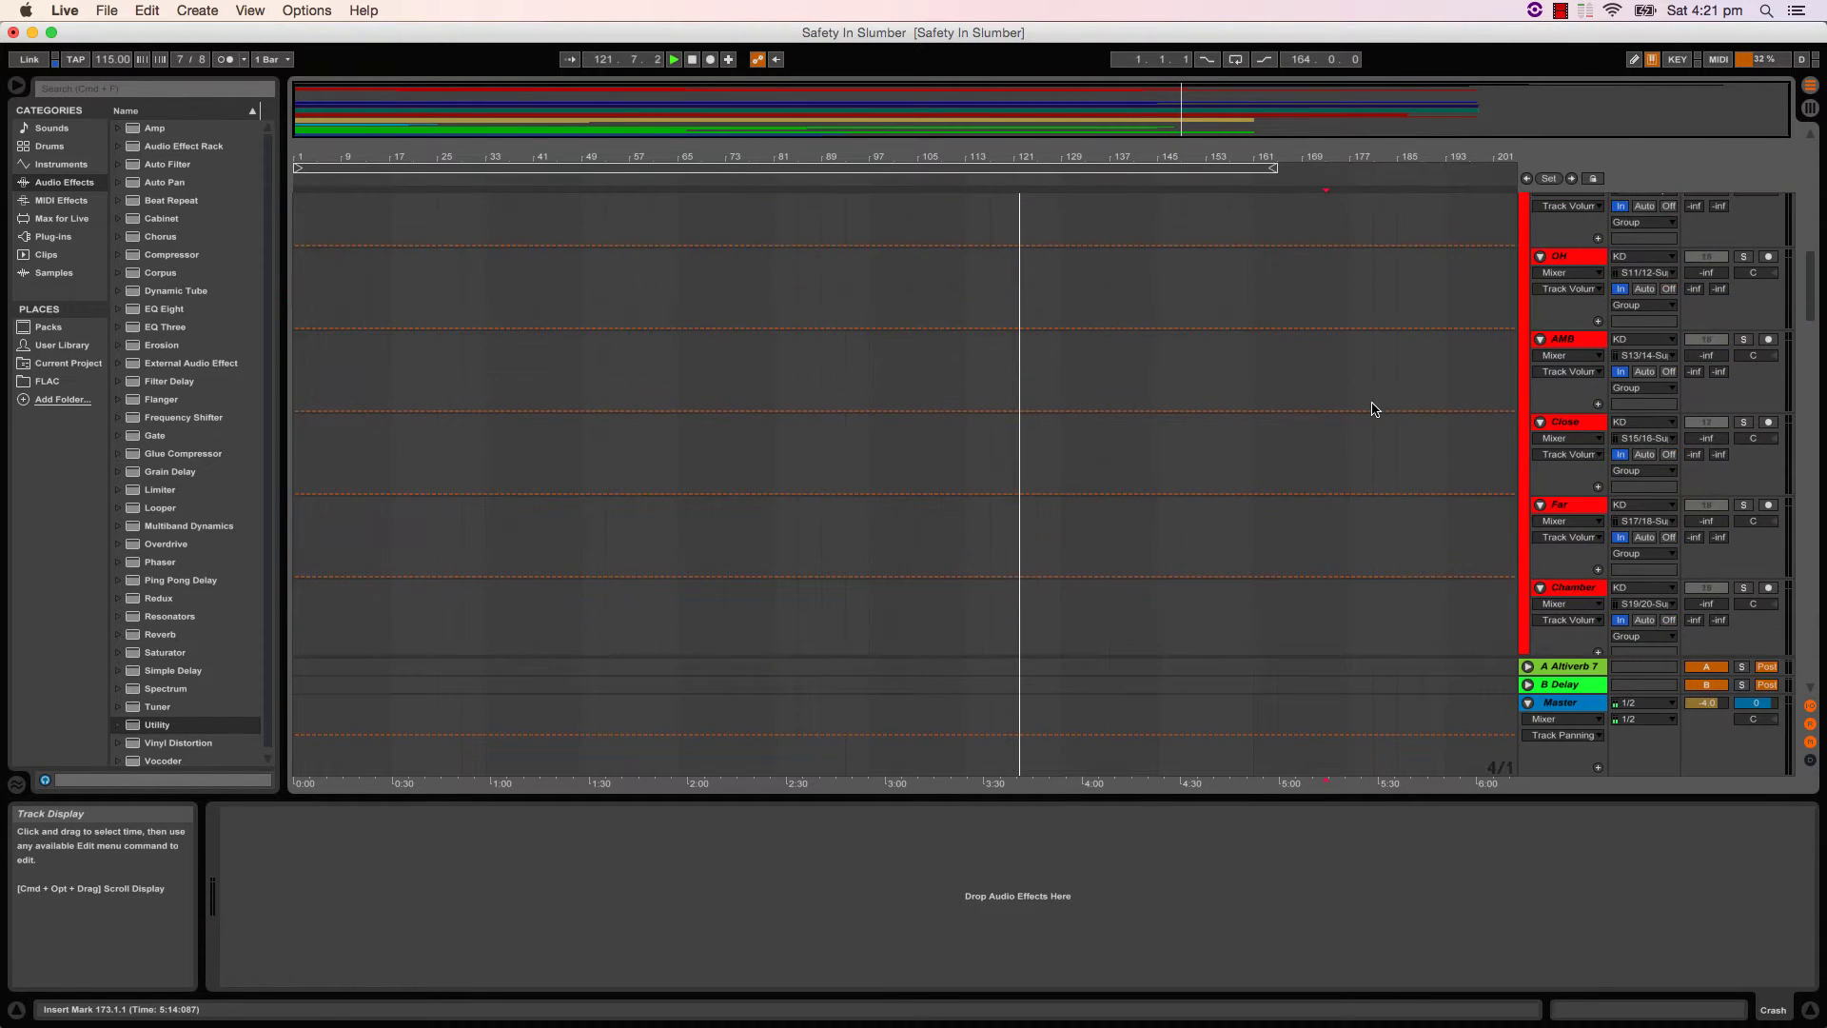
# - Turn off solo on the Original track
pyautogui.scroll(5, 1373, 409)
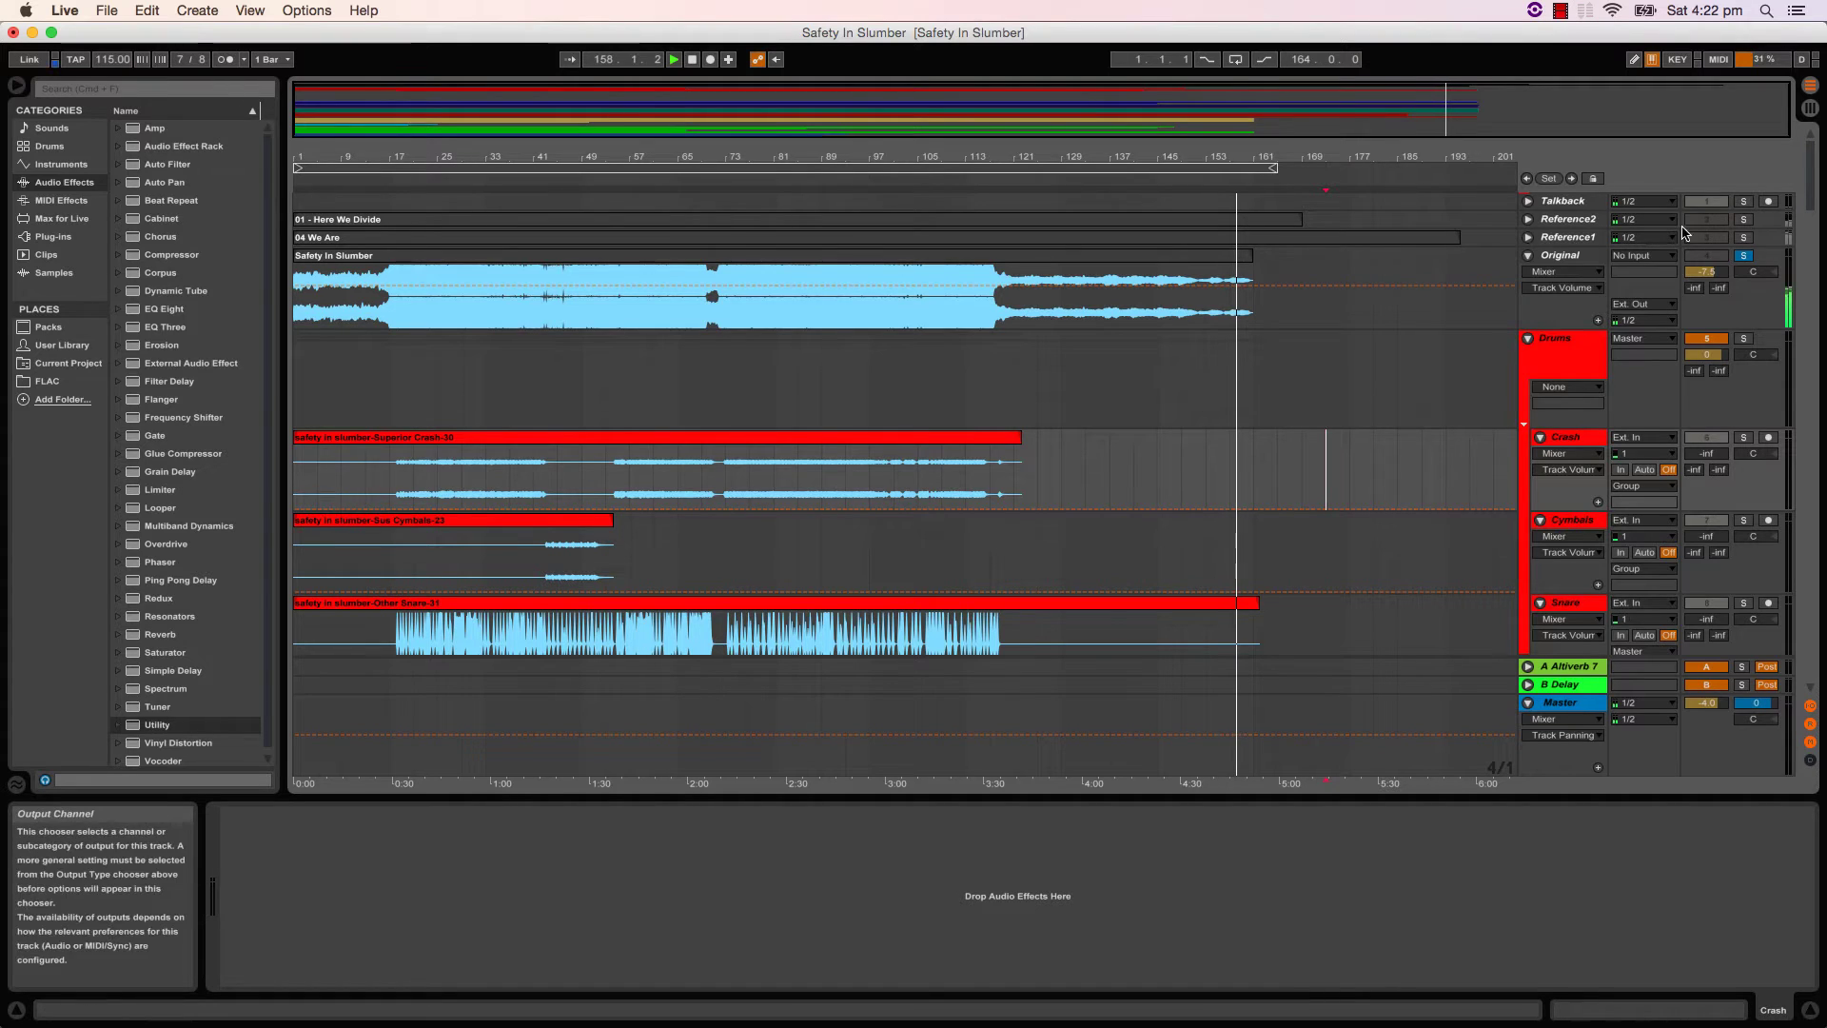
pyautogui.click(1745, 256)
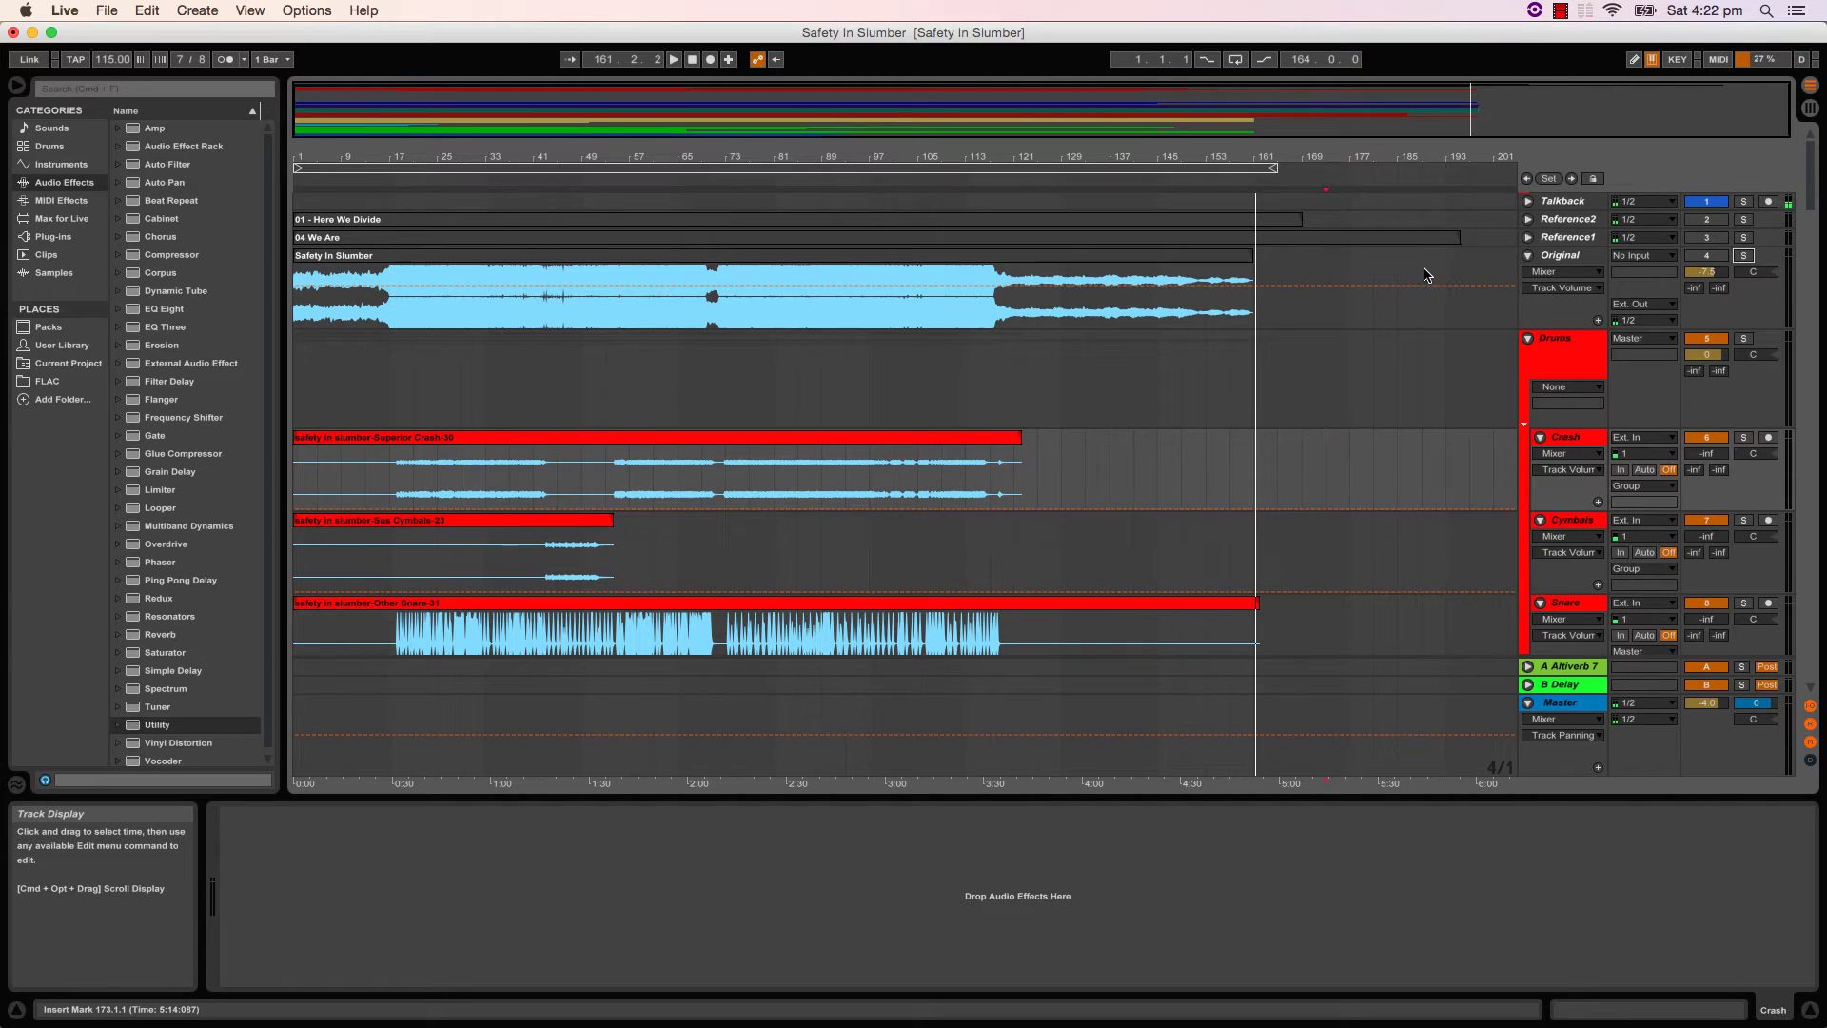
# - Try an EQ Eight on the Original track and delete the device again
pyautogui.click(1575, 260)
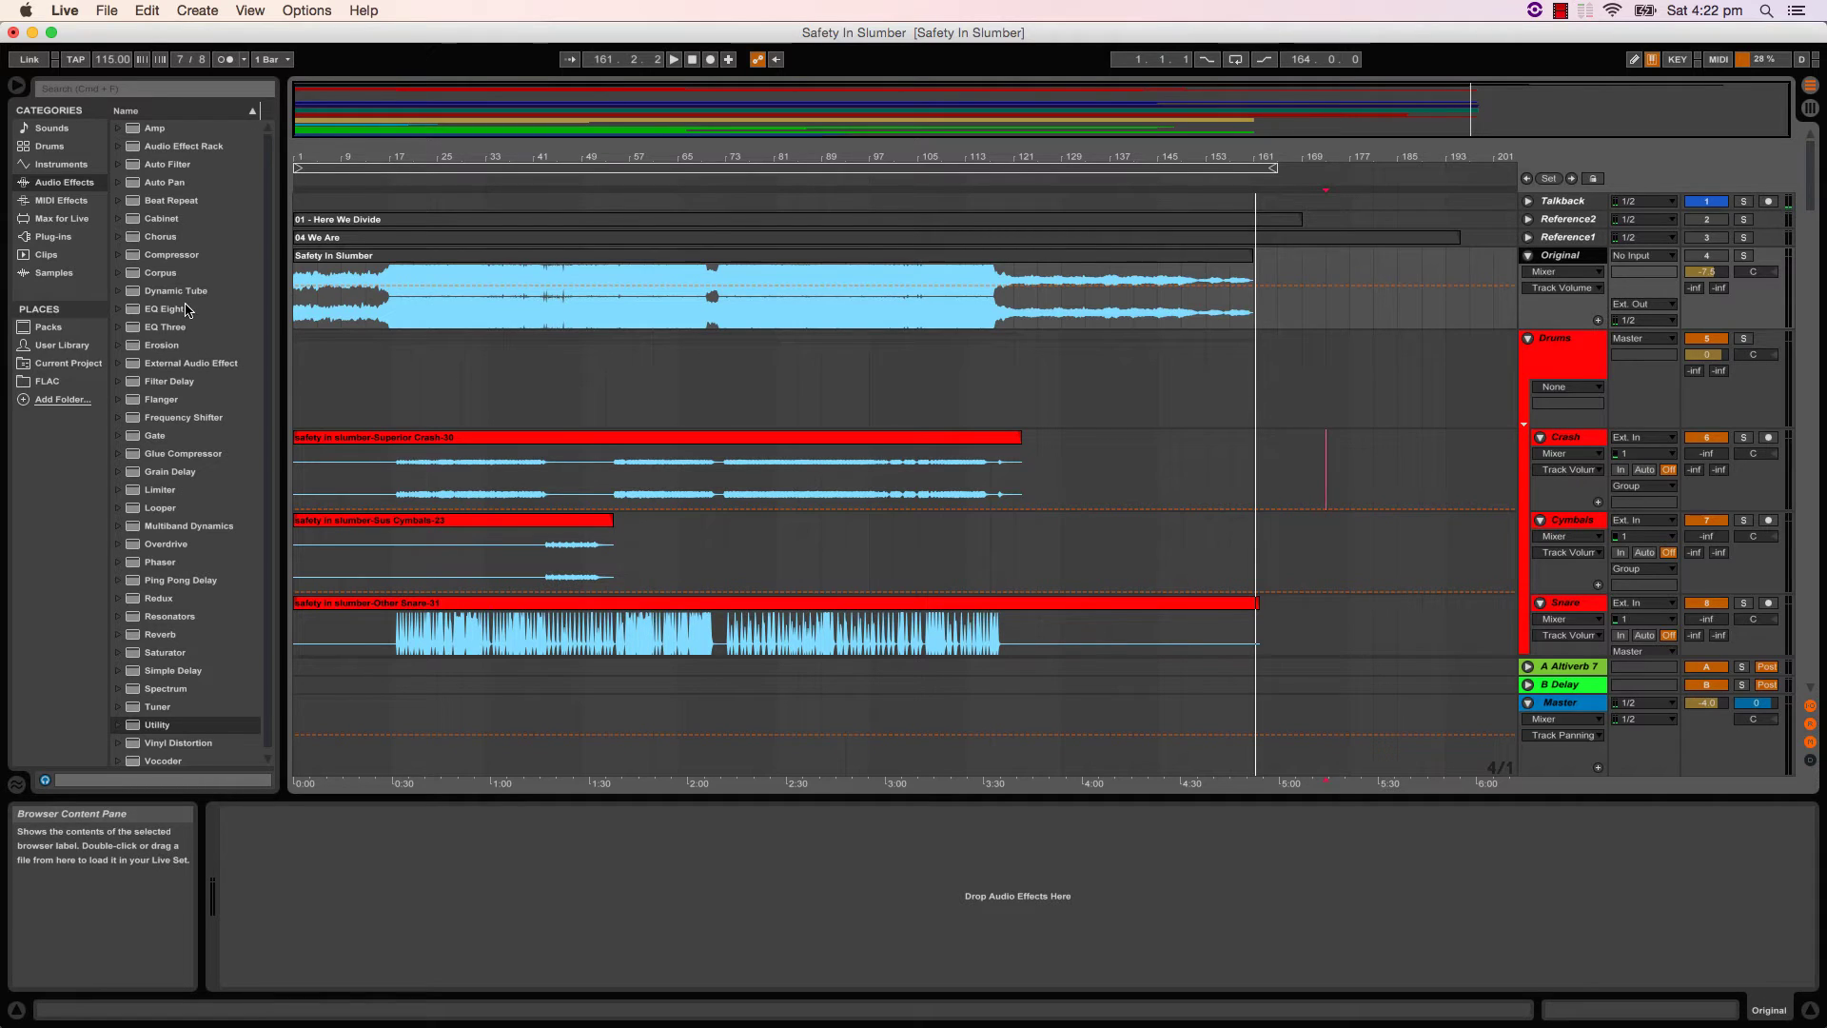
pyautogui.moveTo(173, 311); pyautogui.dragTo(423, 827)
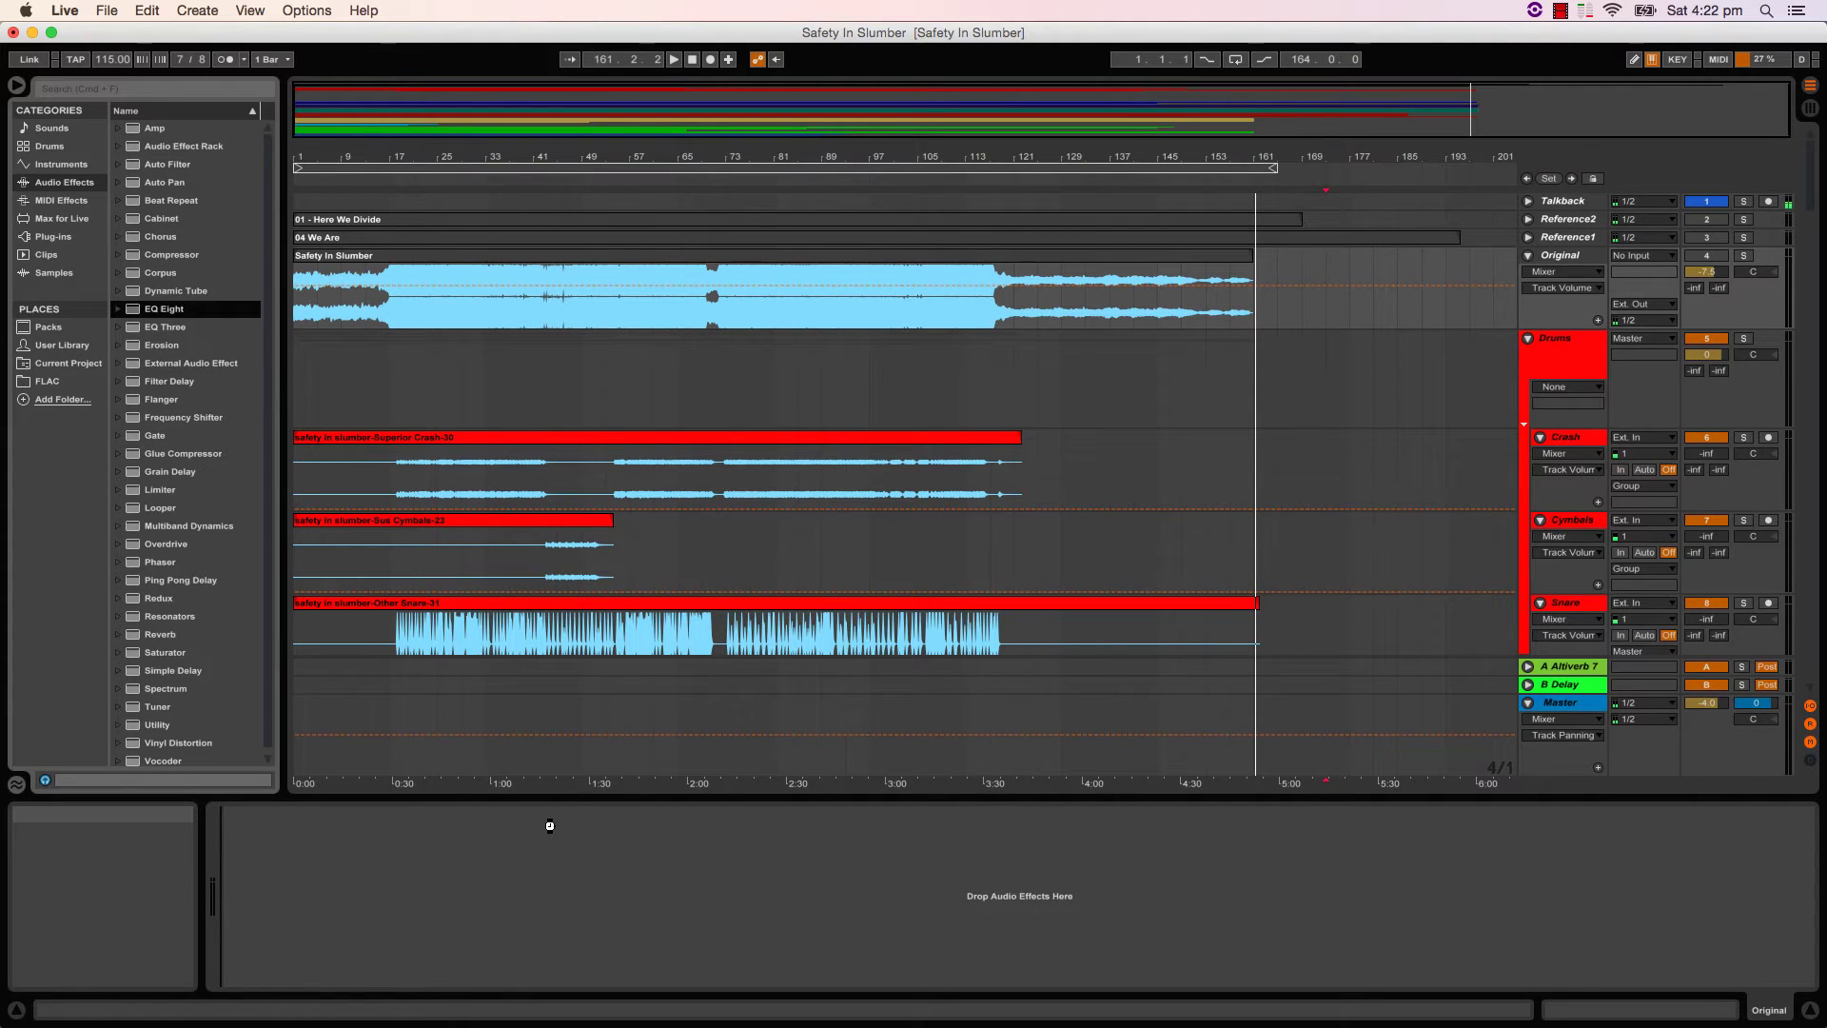
pyautogui.moveTo(549, 810); pyautogui.dragTo(549, 814)
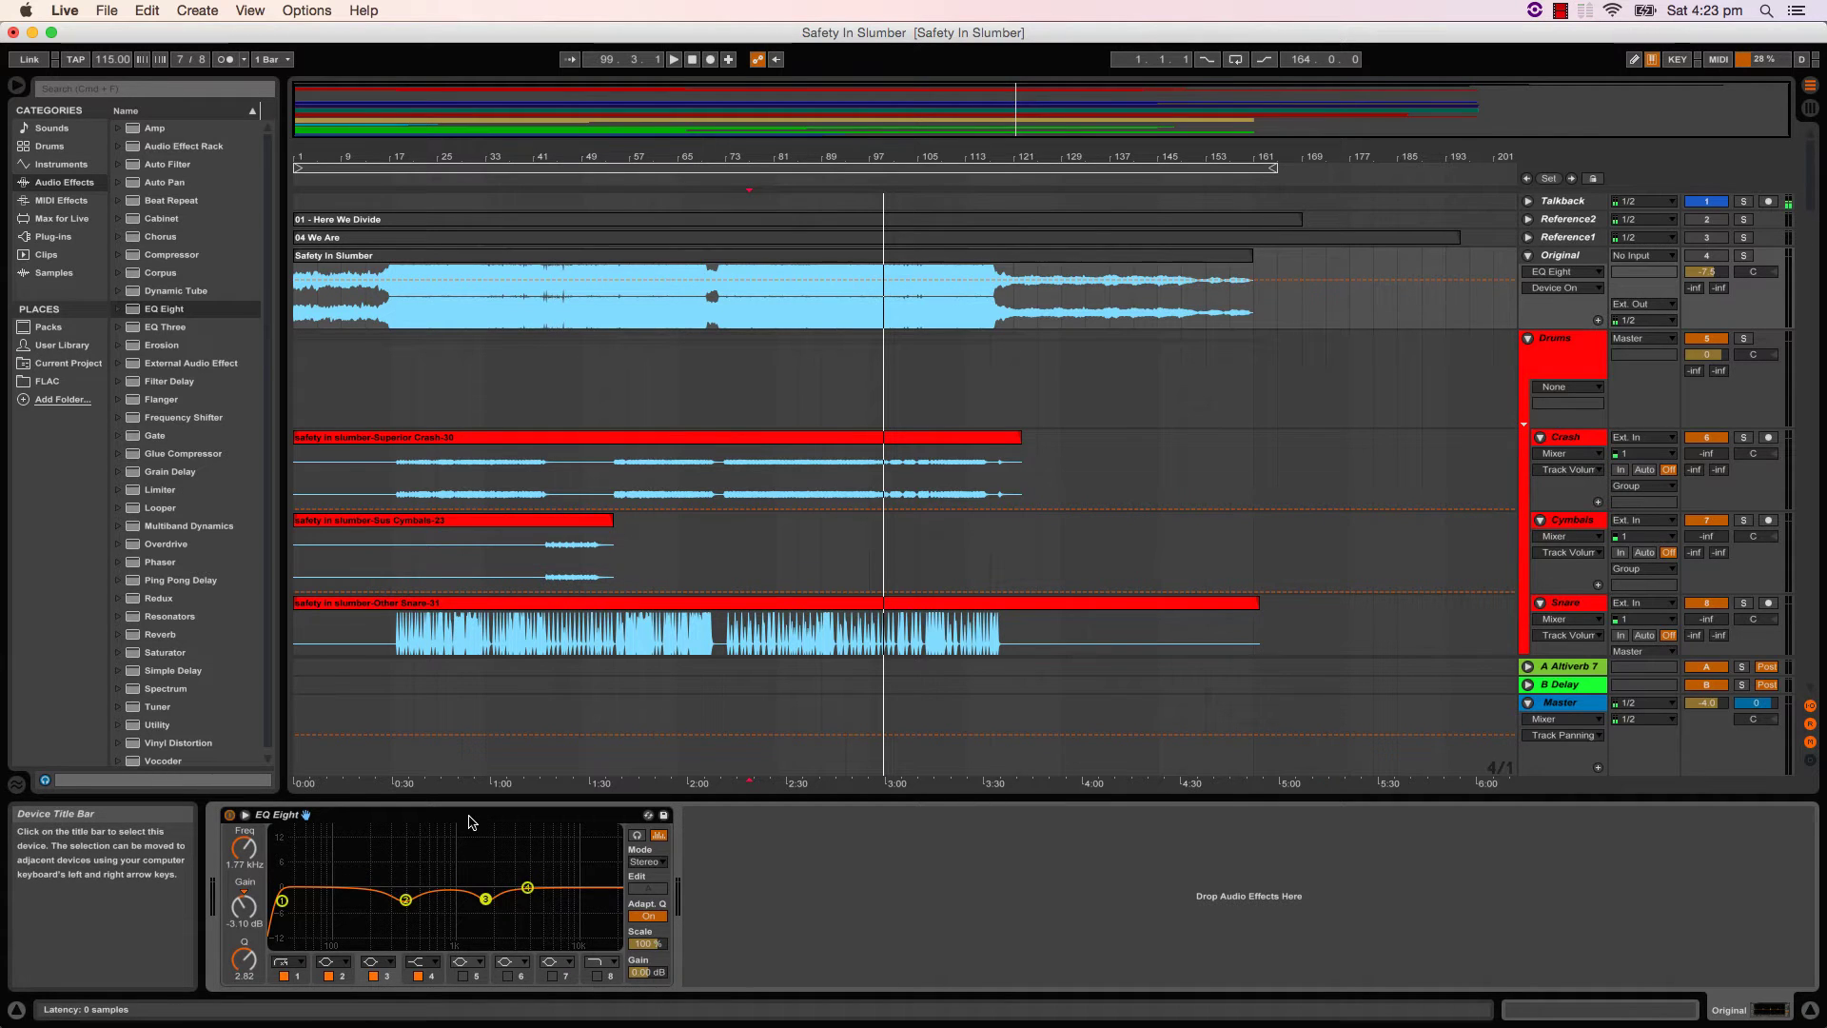
pyautogui.press('Delete')
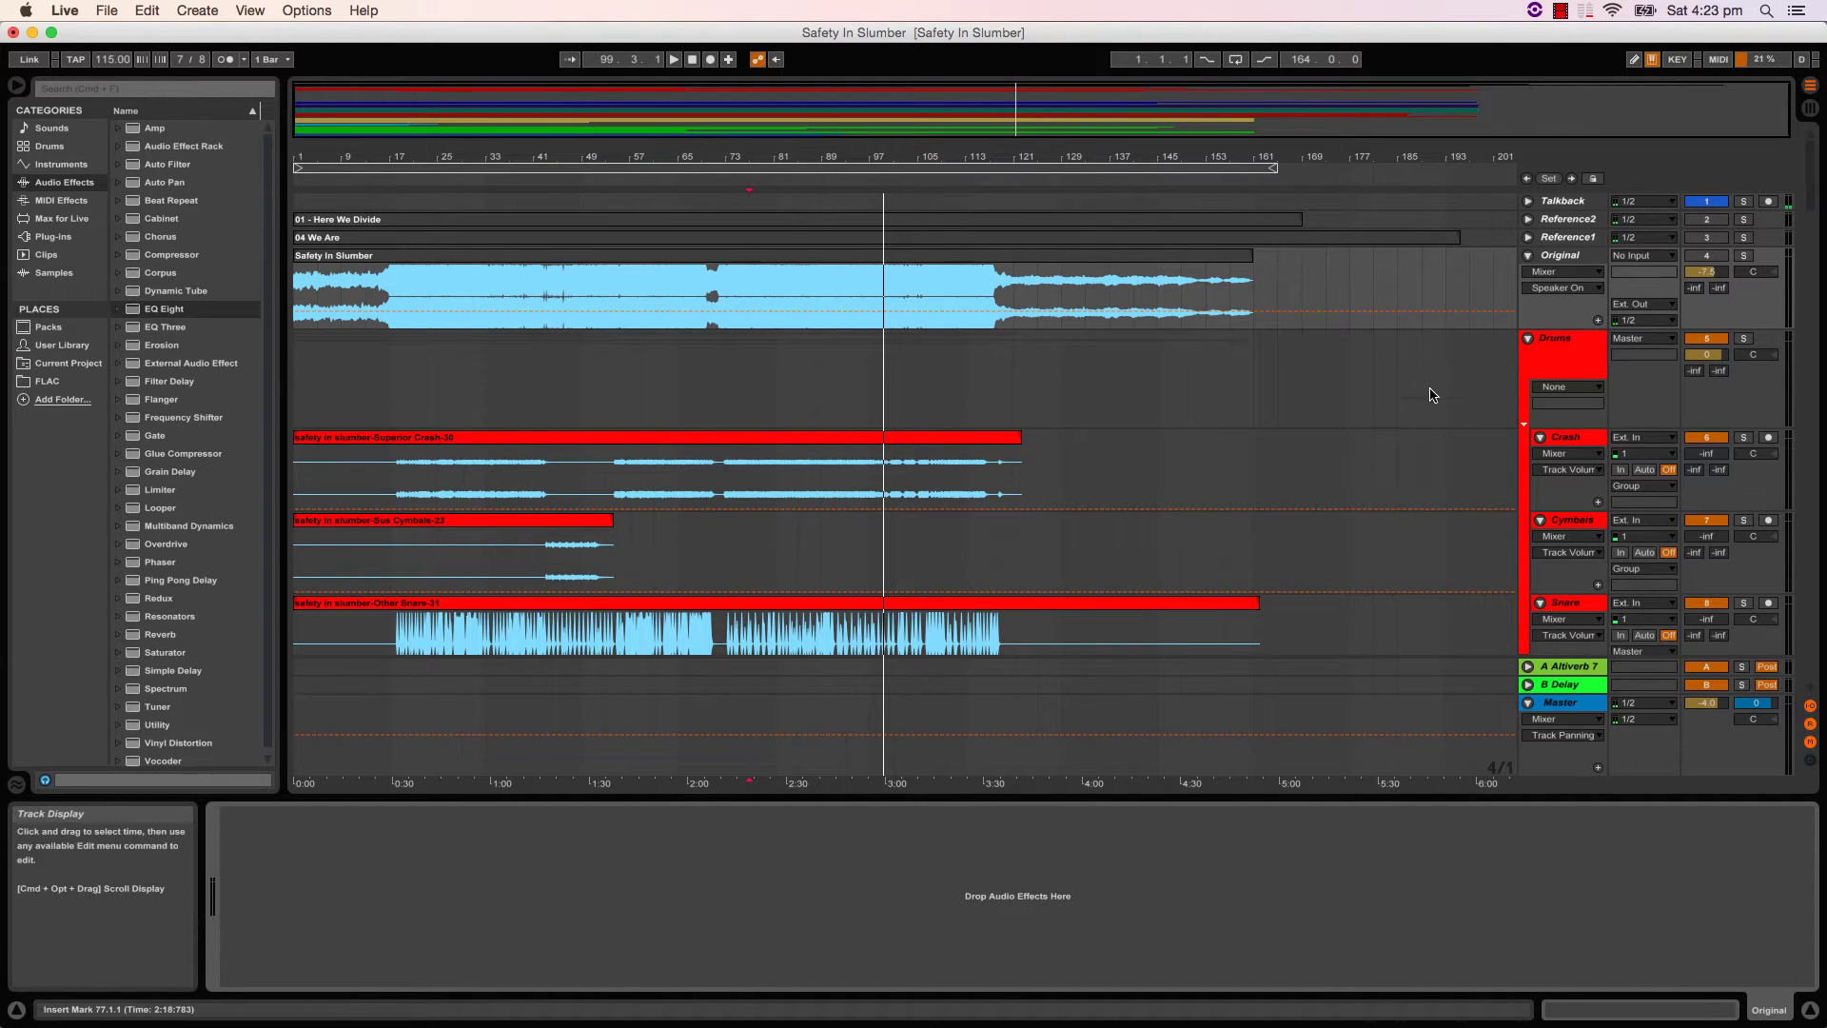
# - Check the key mappings of the Talkback, Reference and Original tracks, and toggle the Original track's solo on and off
pyautogui.scroll(-3, 1623, 367)
pyautogui.scroll(3, 1496, 400)
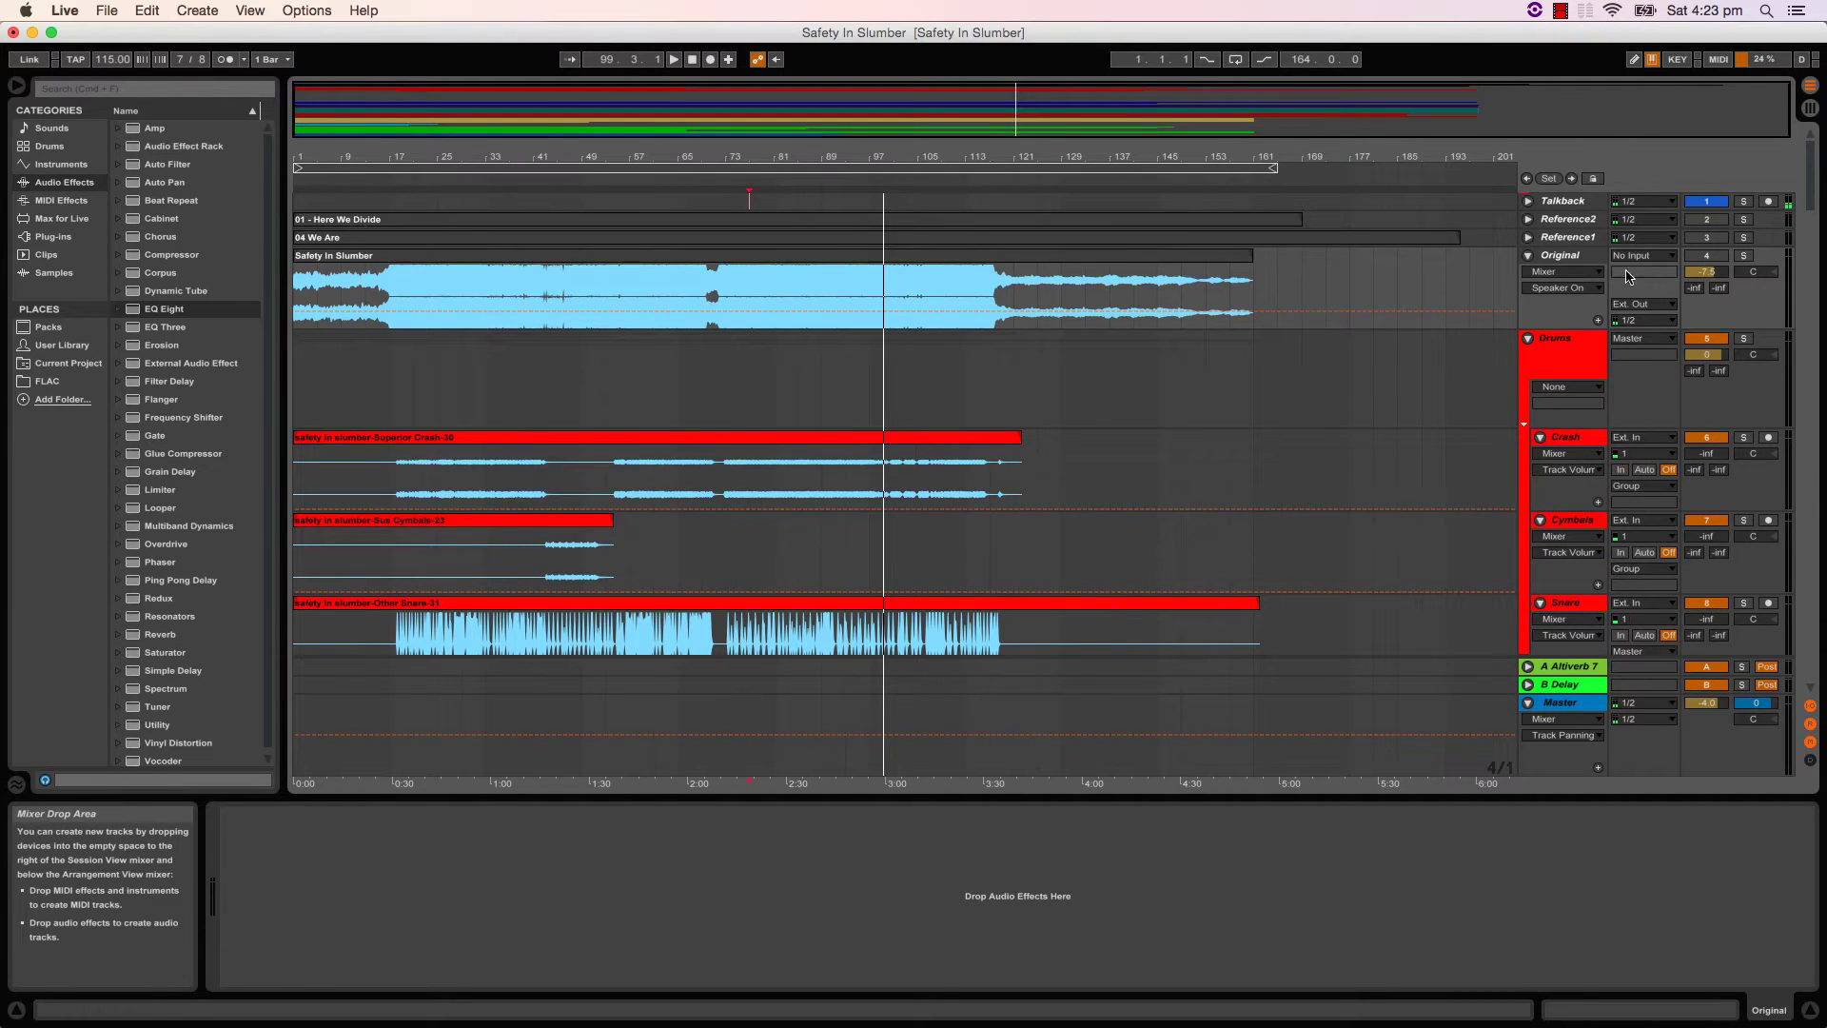
pyautogui.click(1678, 59)
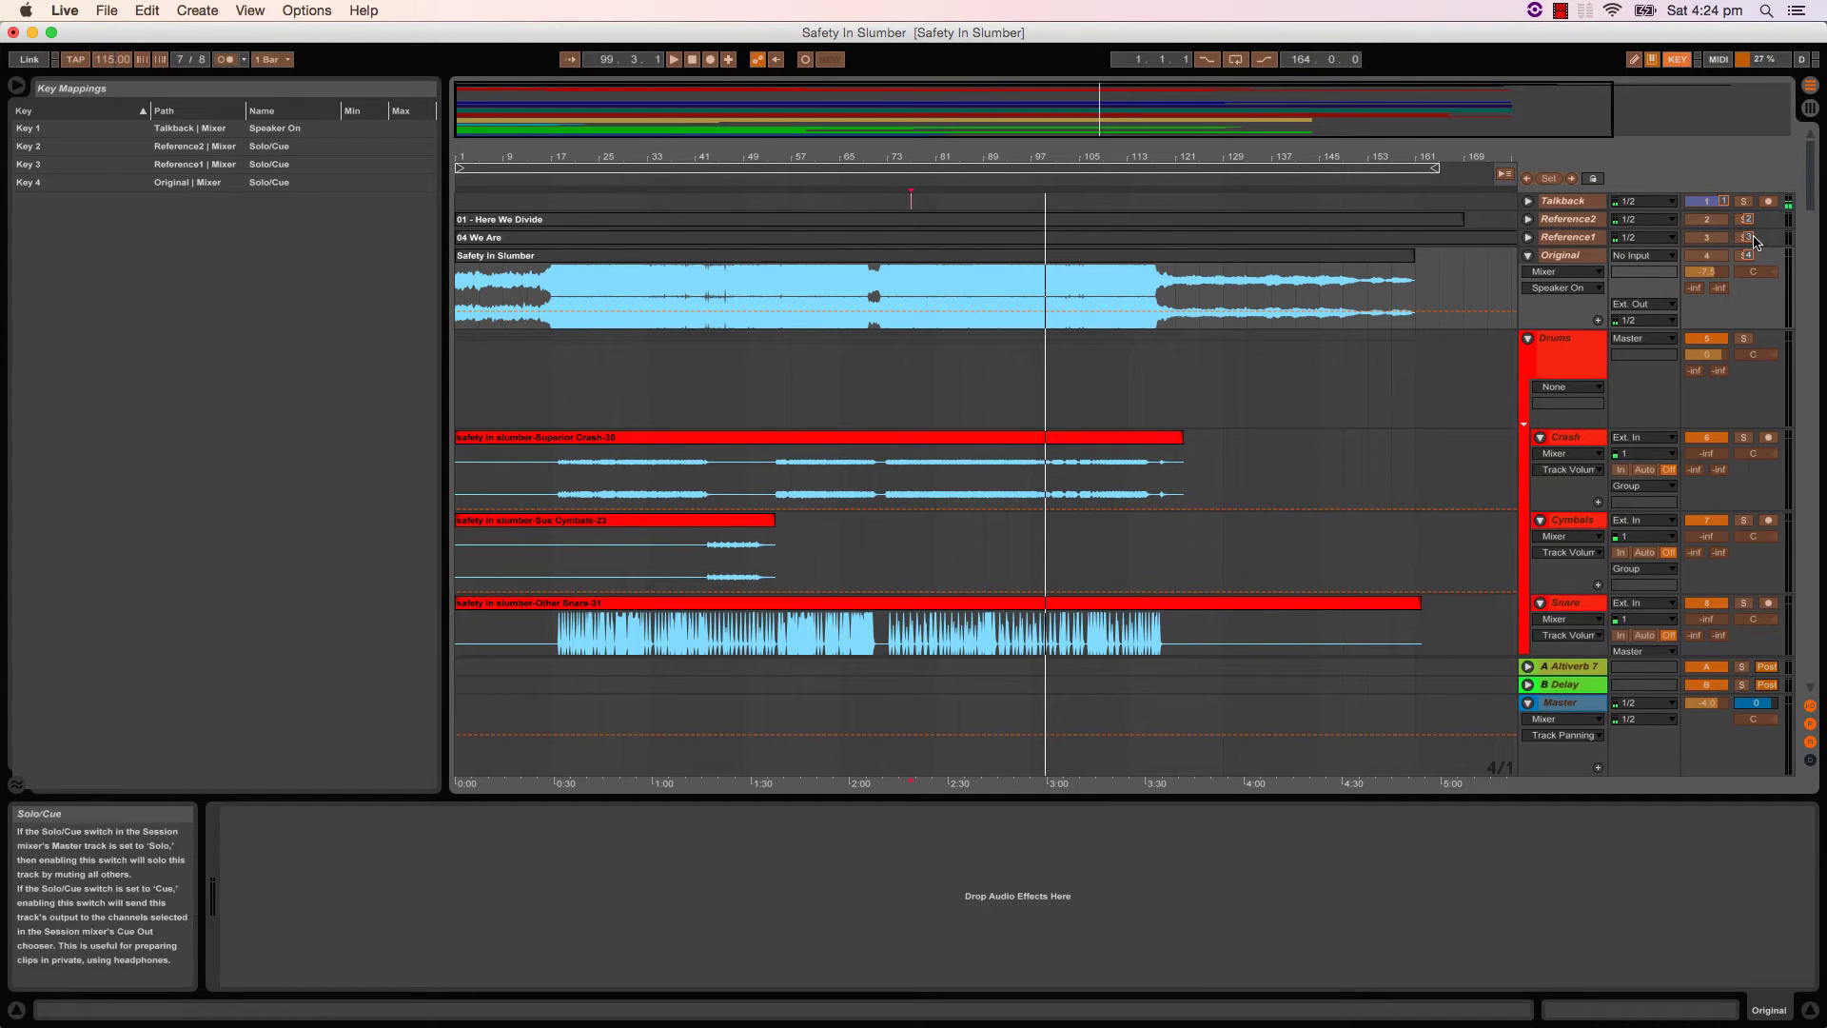
pyautogui.click(1678, 60)
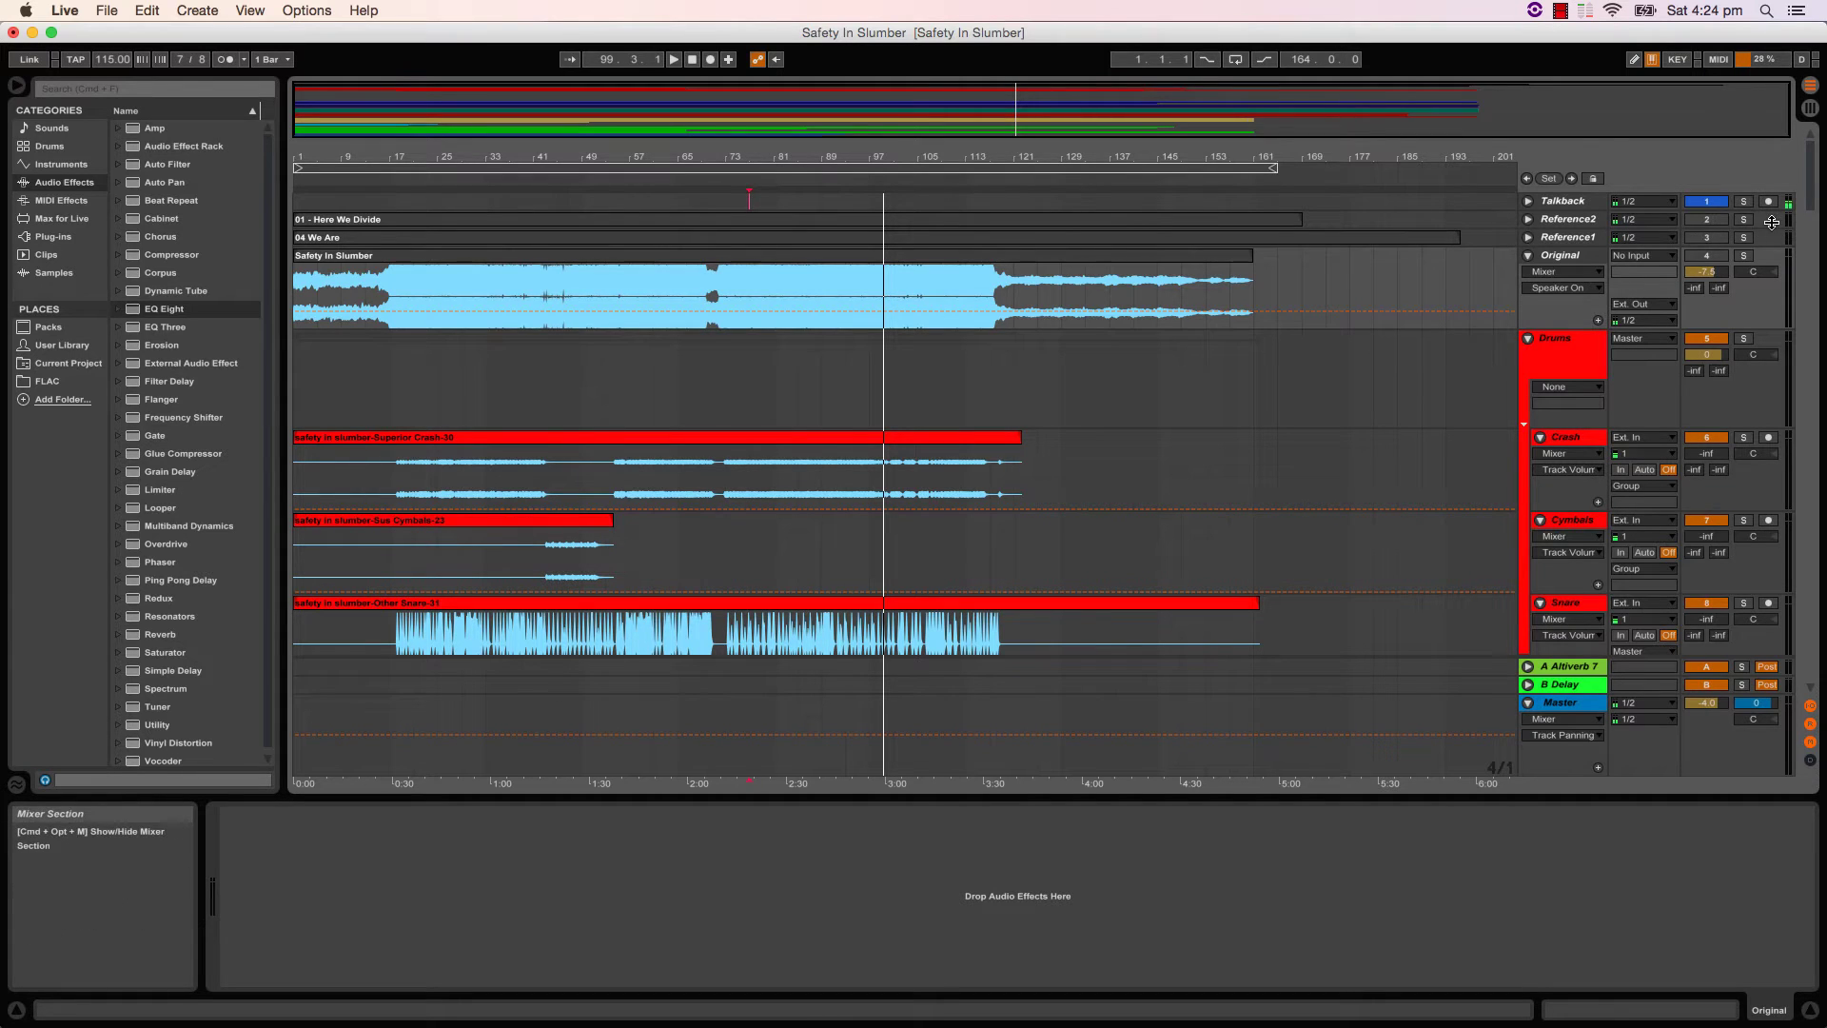
pyautogui.click(1746, 255)
pyautogui.click(1746, 256)
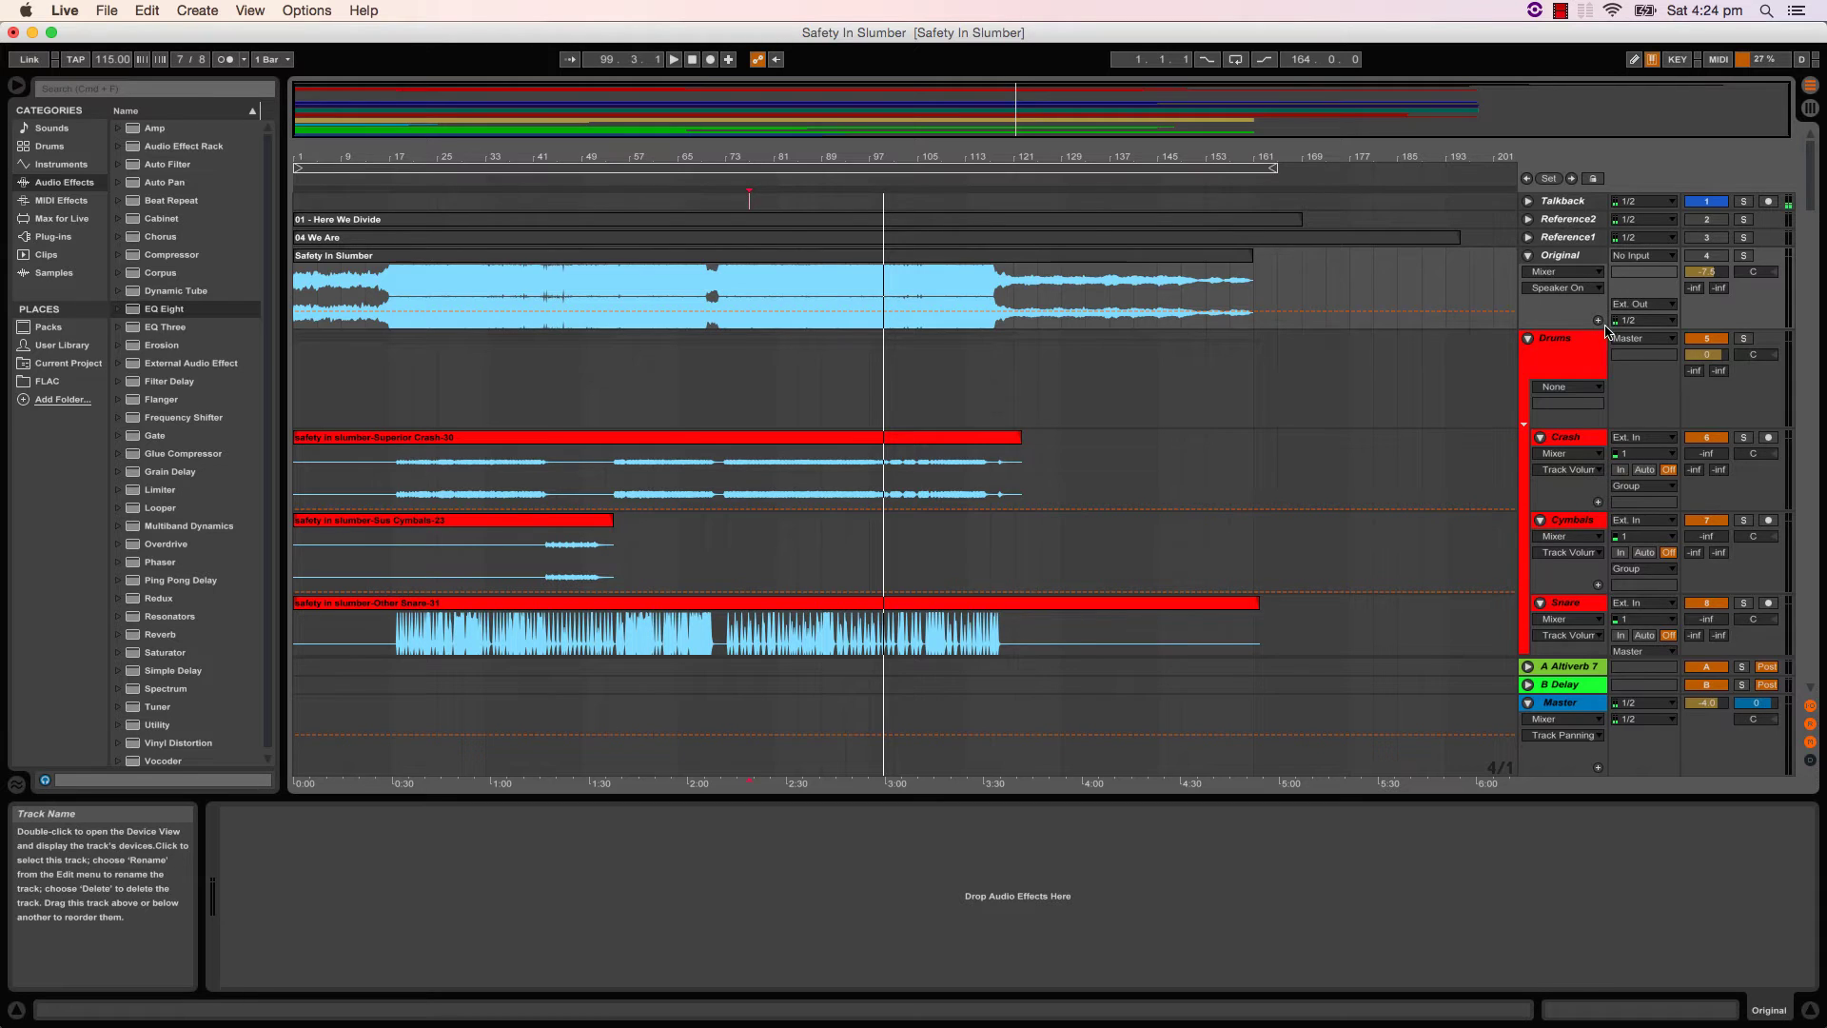
# - Examine the Drums group's audio and MIDI clips and select the Drum Midi track
pyautogui.scroll(-4, 1575, 369)
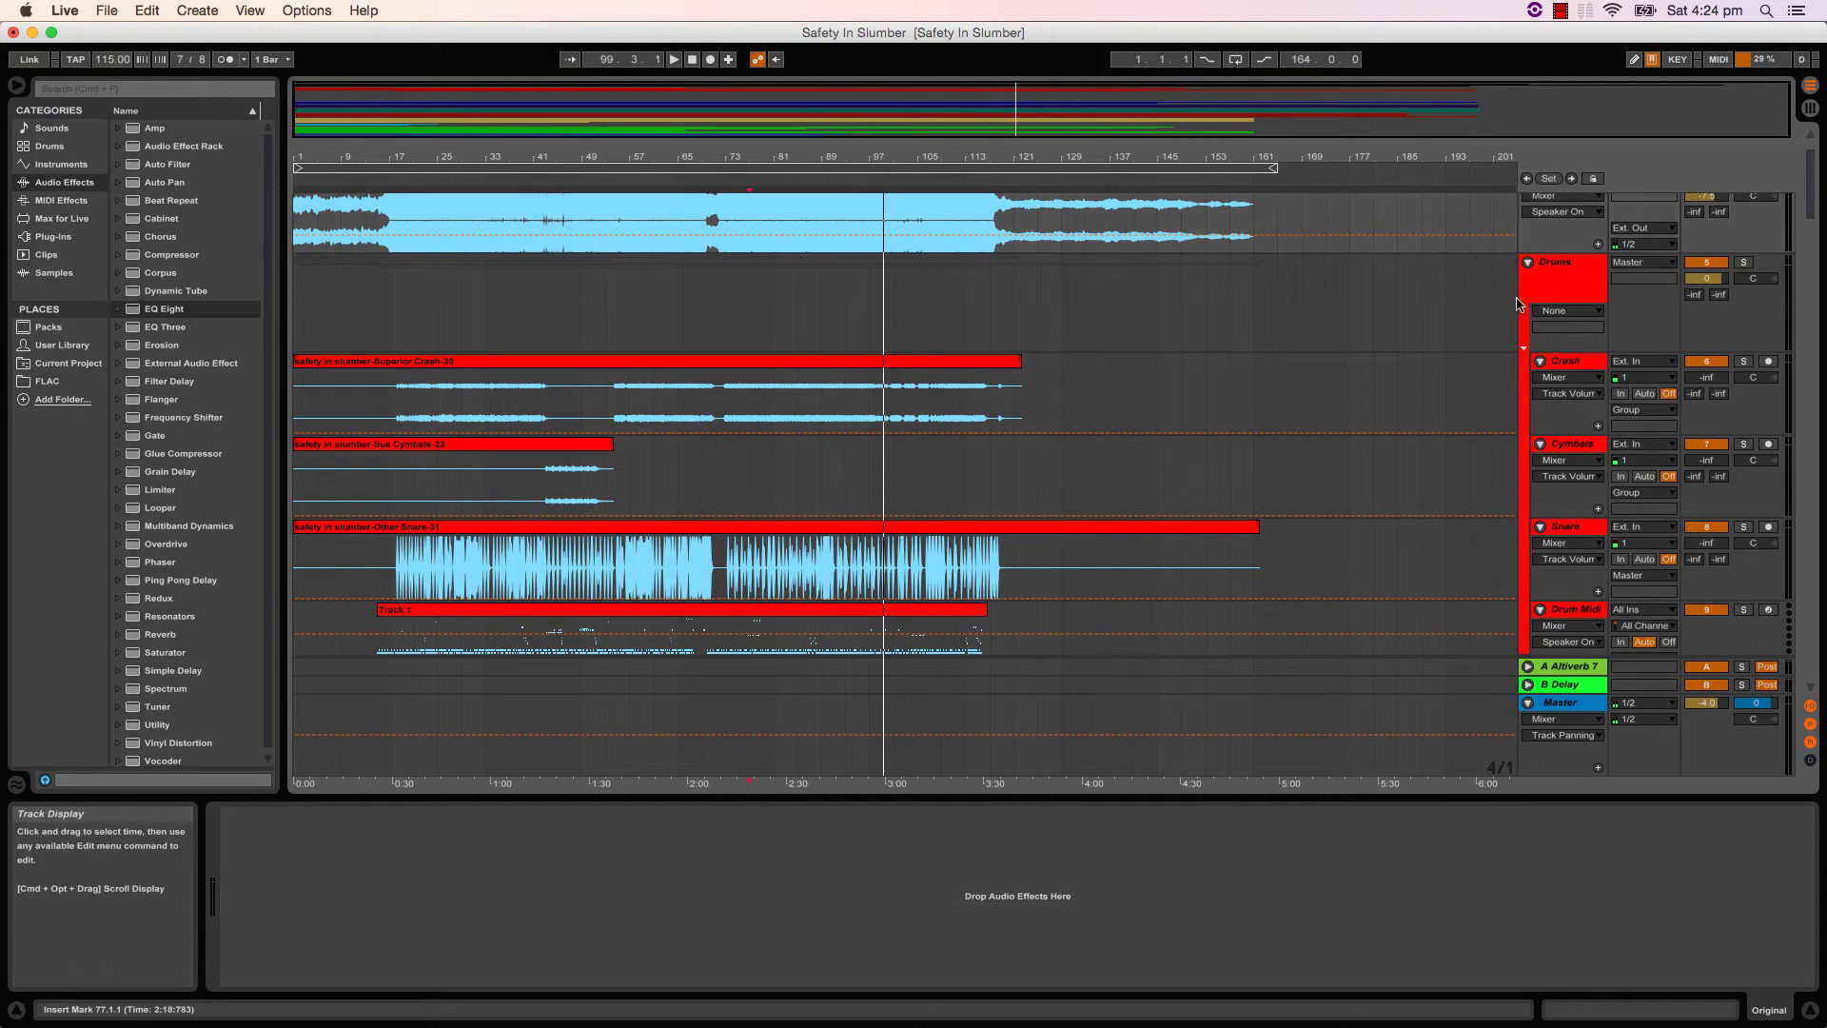
pyautogui.scroll(-2, 1579, 343)
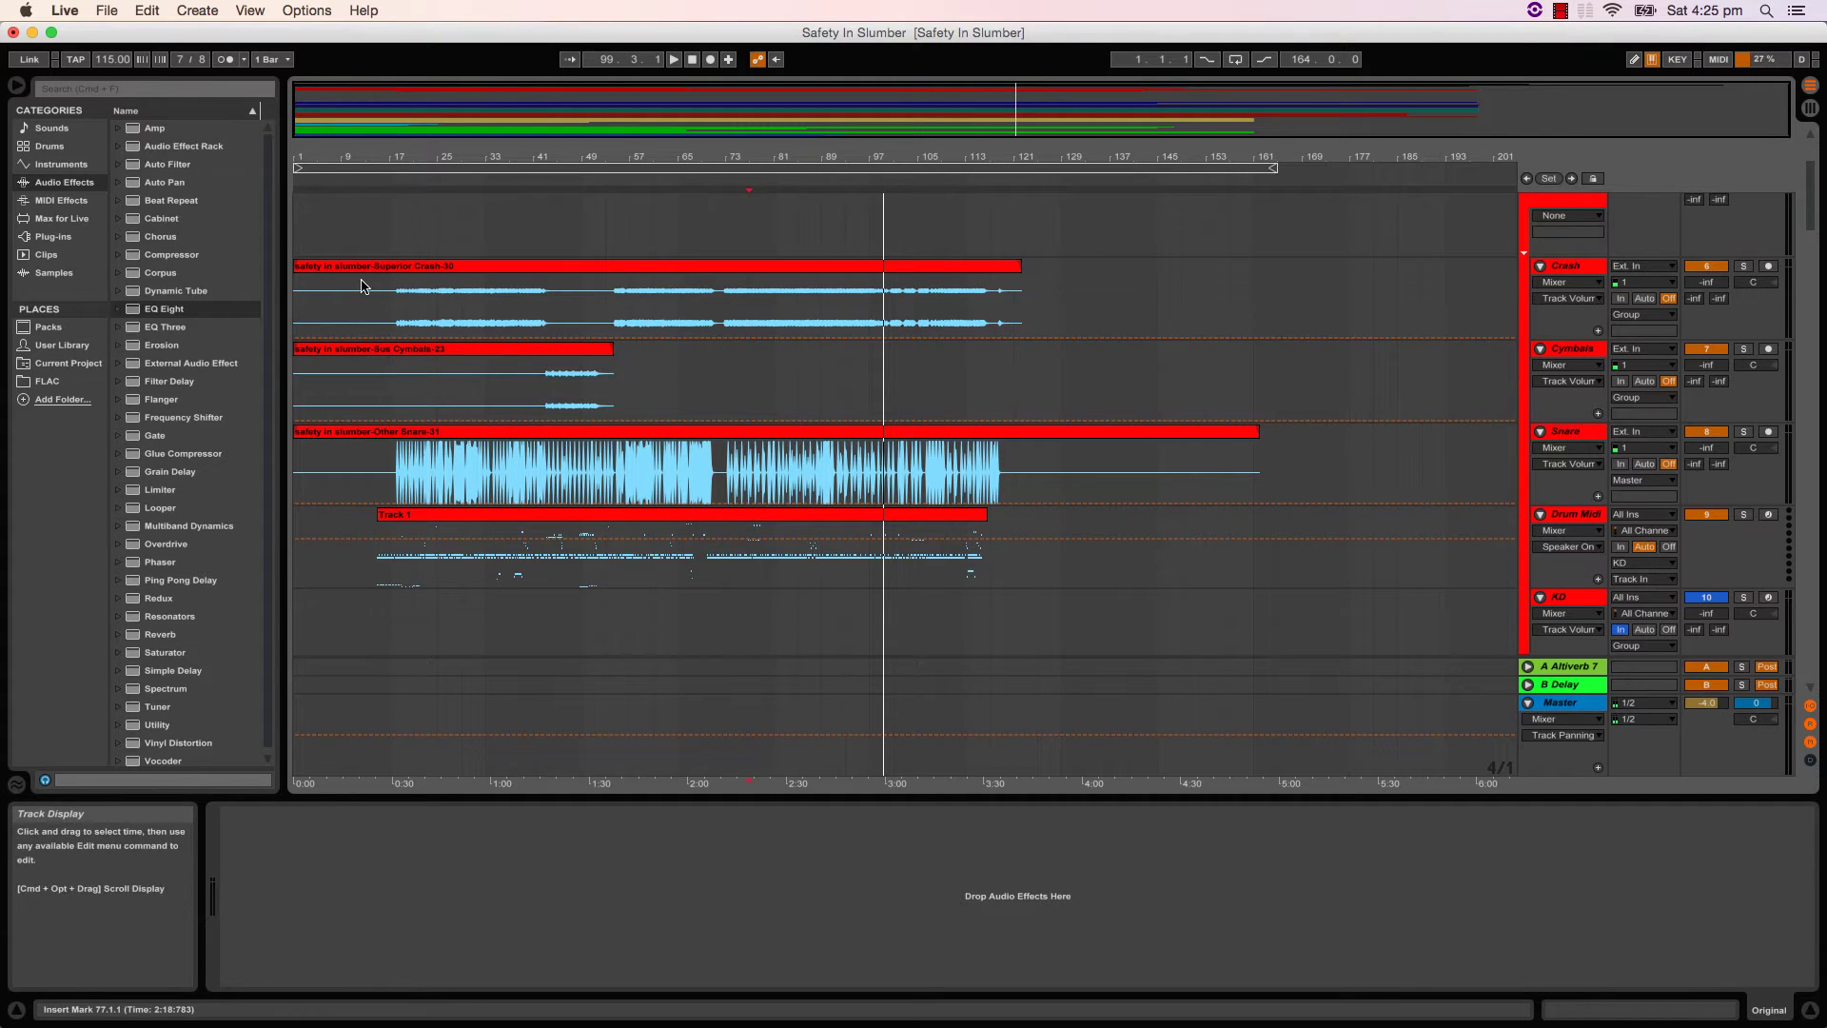
pyautogui.moveTo(386, 157)
pyautogui.mouseDown()
pyautogui.moveTo(390, 250)
pyautogui.moveTo(402, 180)
pyautogui.mouseUp()
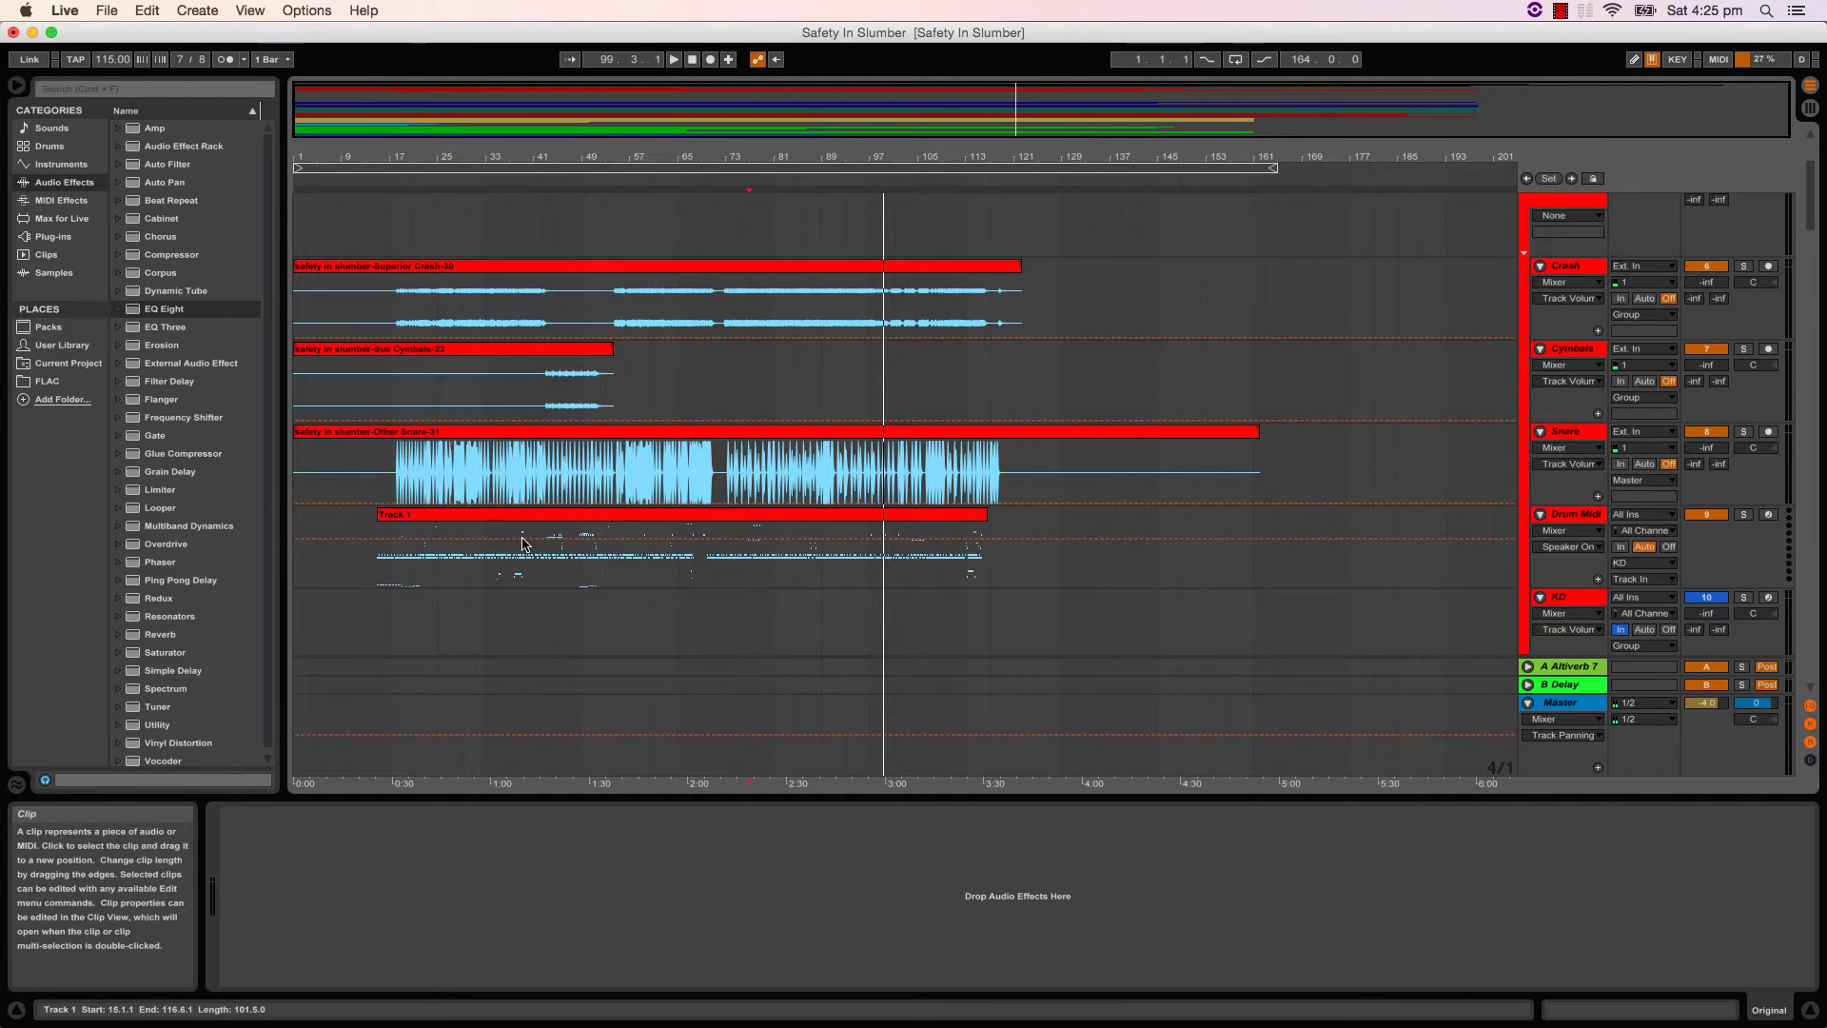
pyautogui.click(1584, 520)
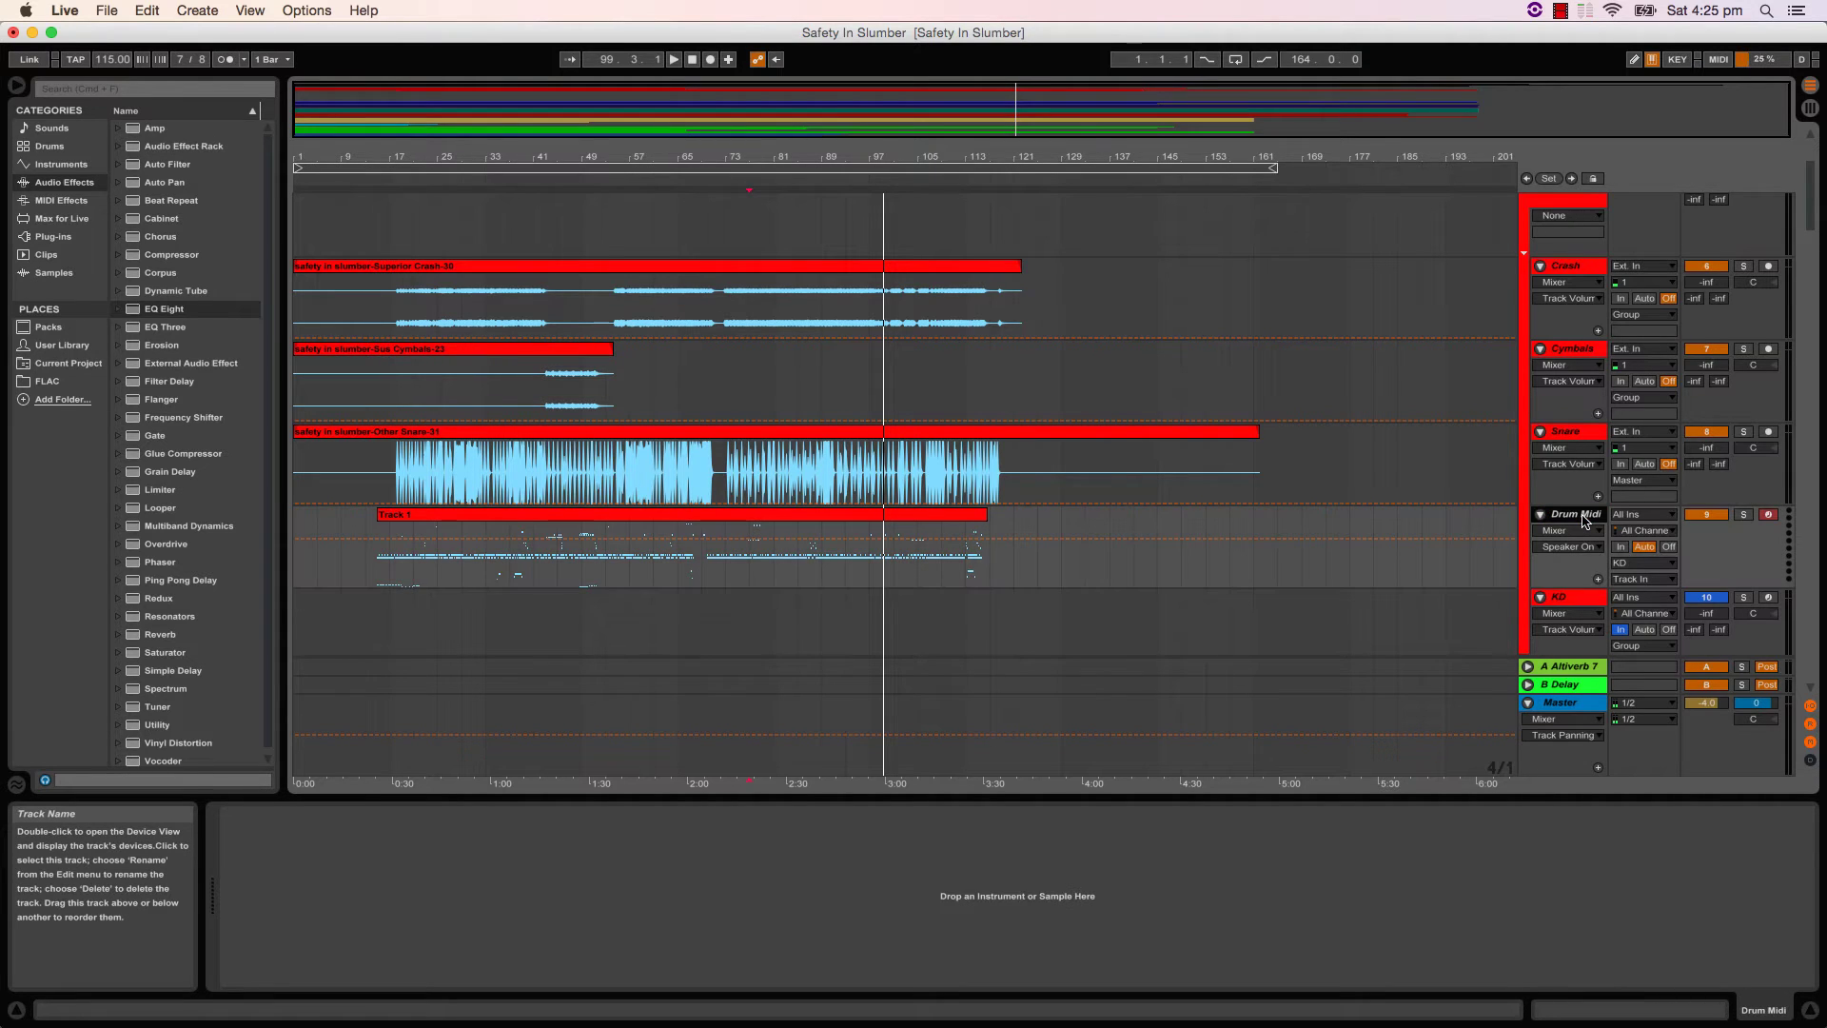
# - Open Superior Drummer on the KD track and browse its combined presets, including the Dug Out presets
pyautogui.click(1573, 602)
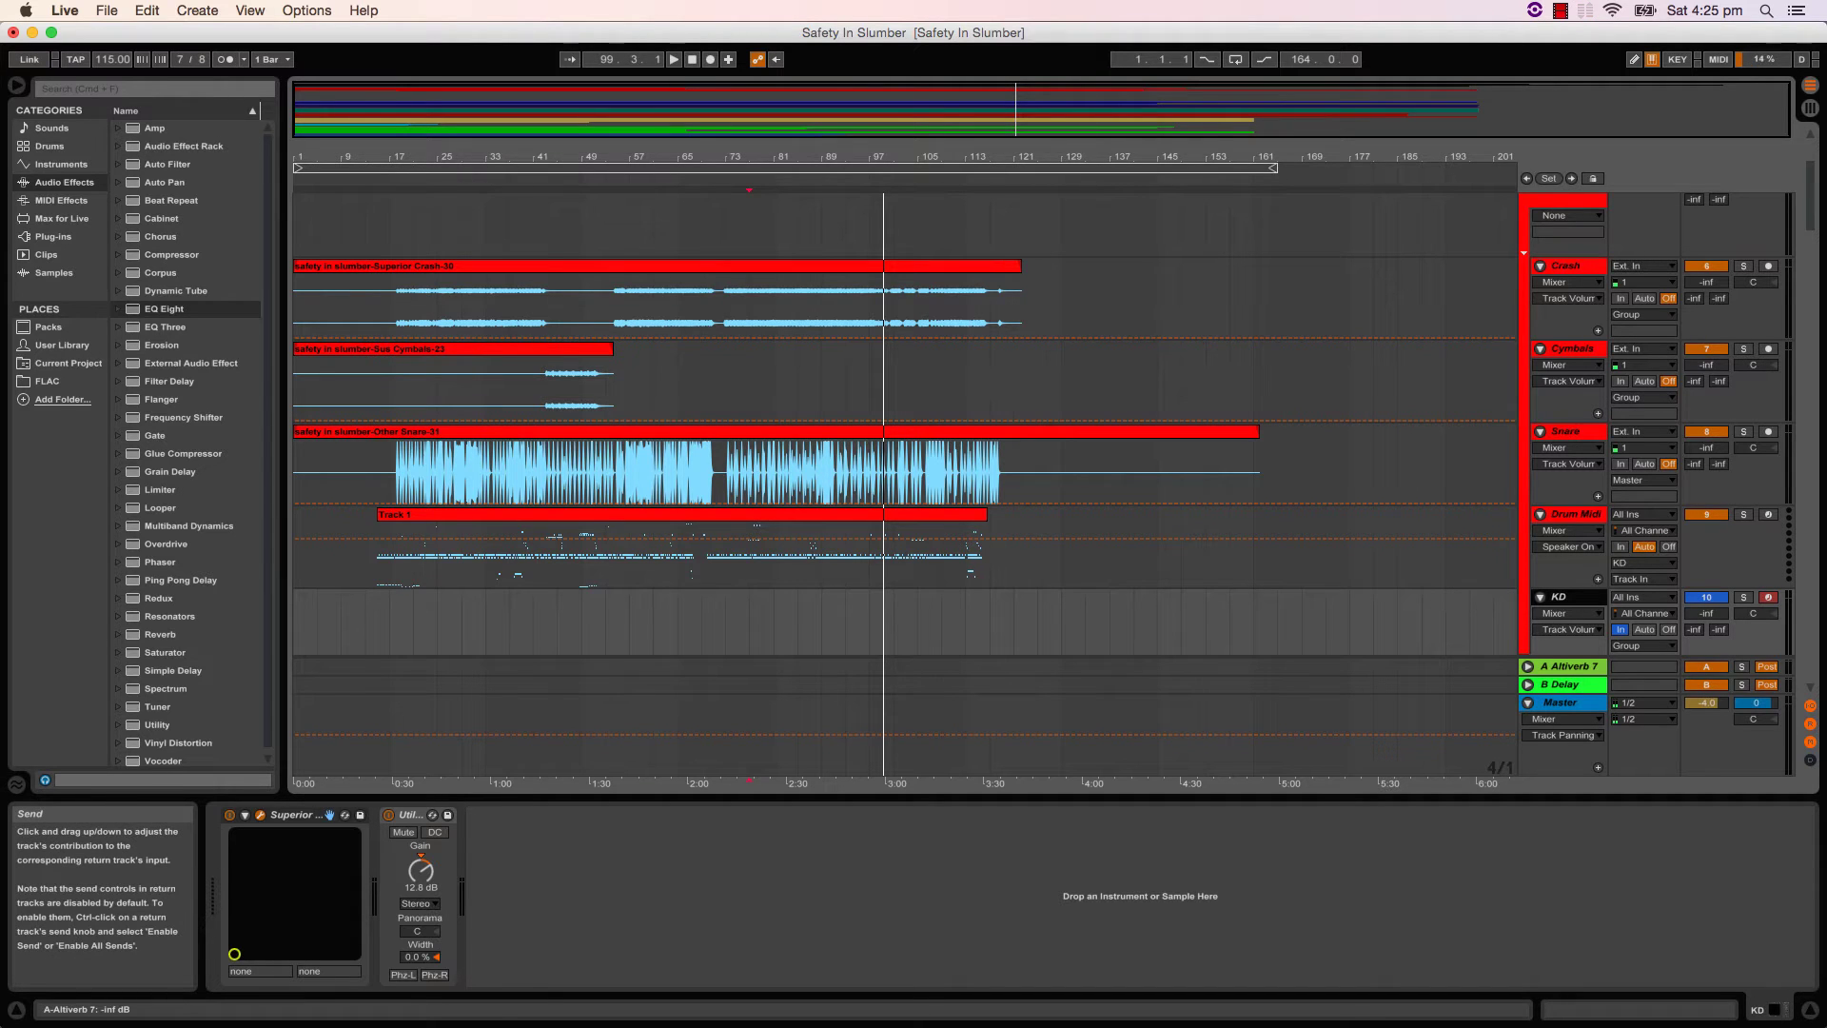
pyautogui.moveTo(1061, 264); pyautogui.dragTo(581, 191)
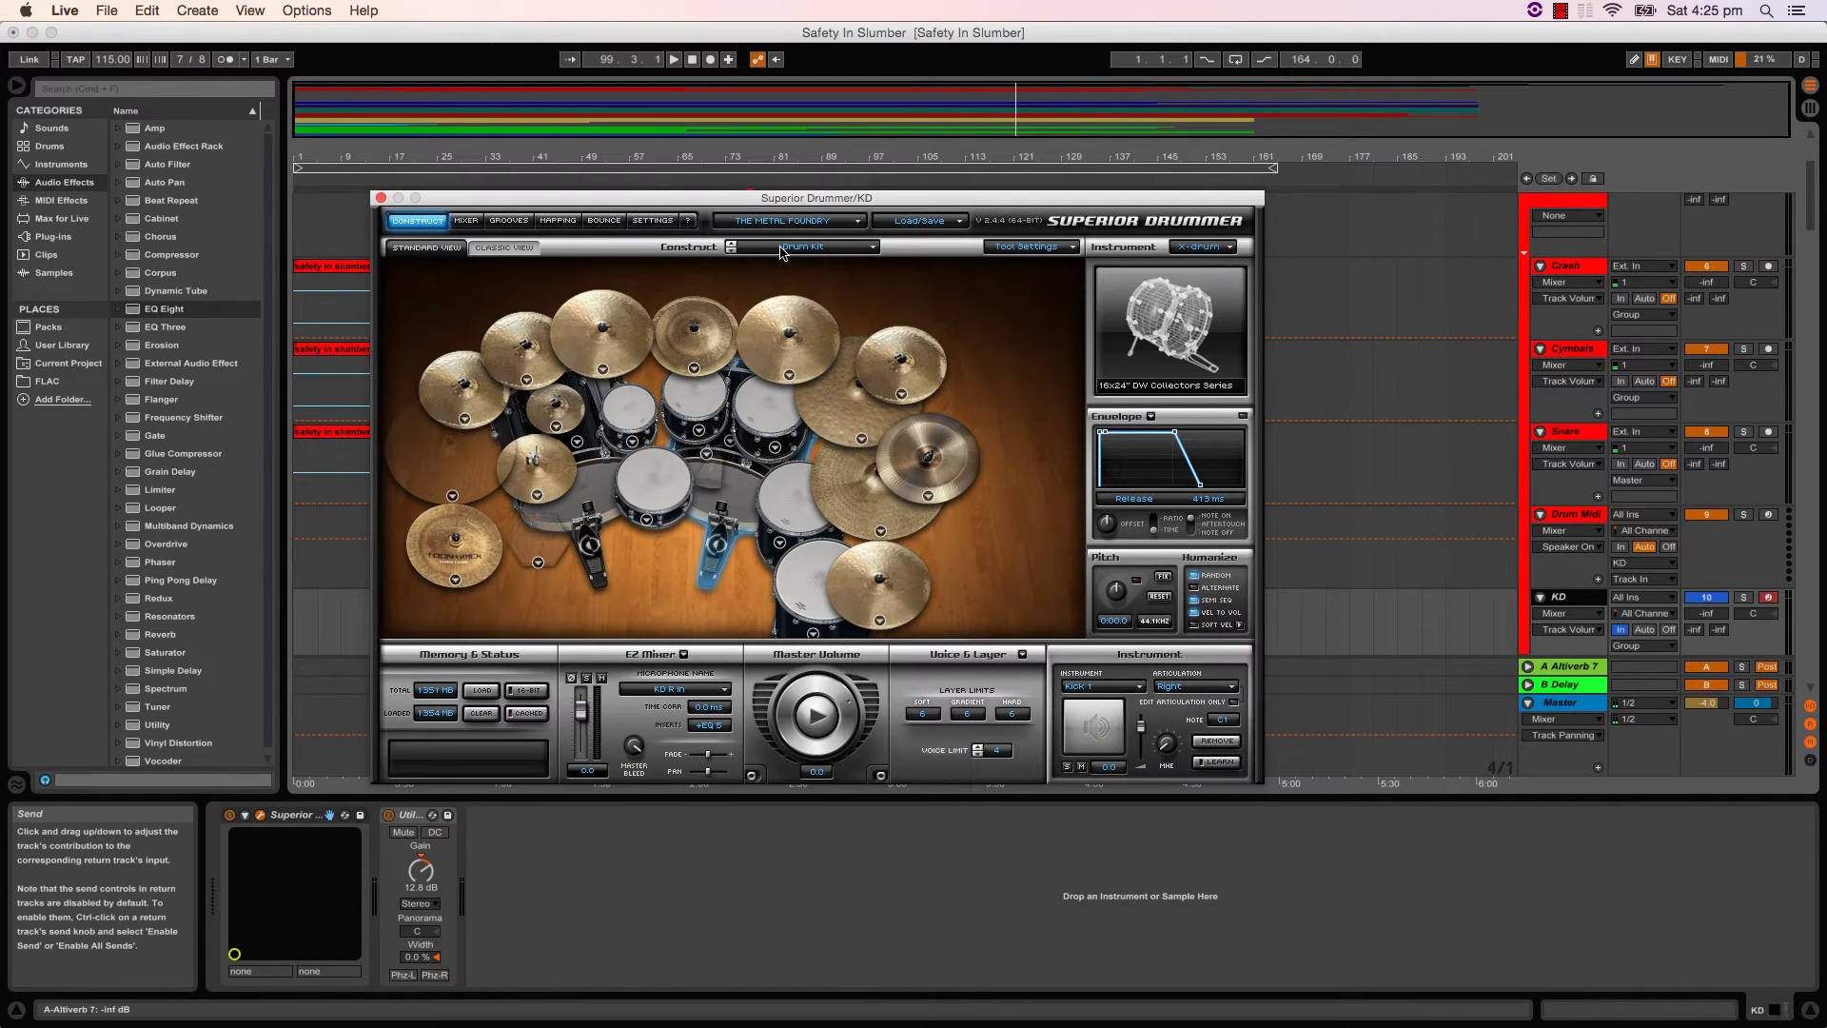
pyautogui.click(912, 229)
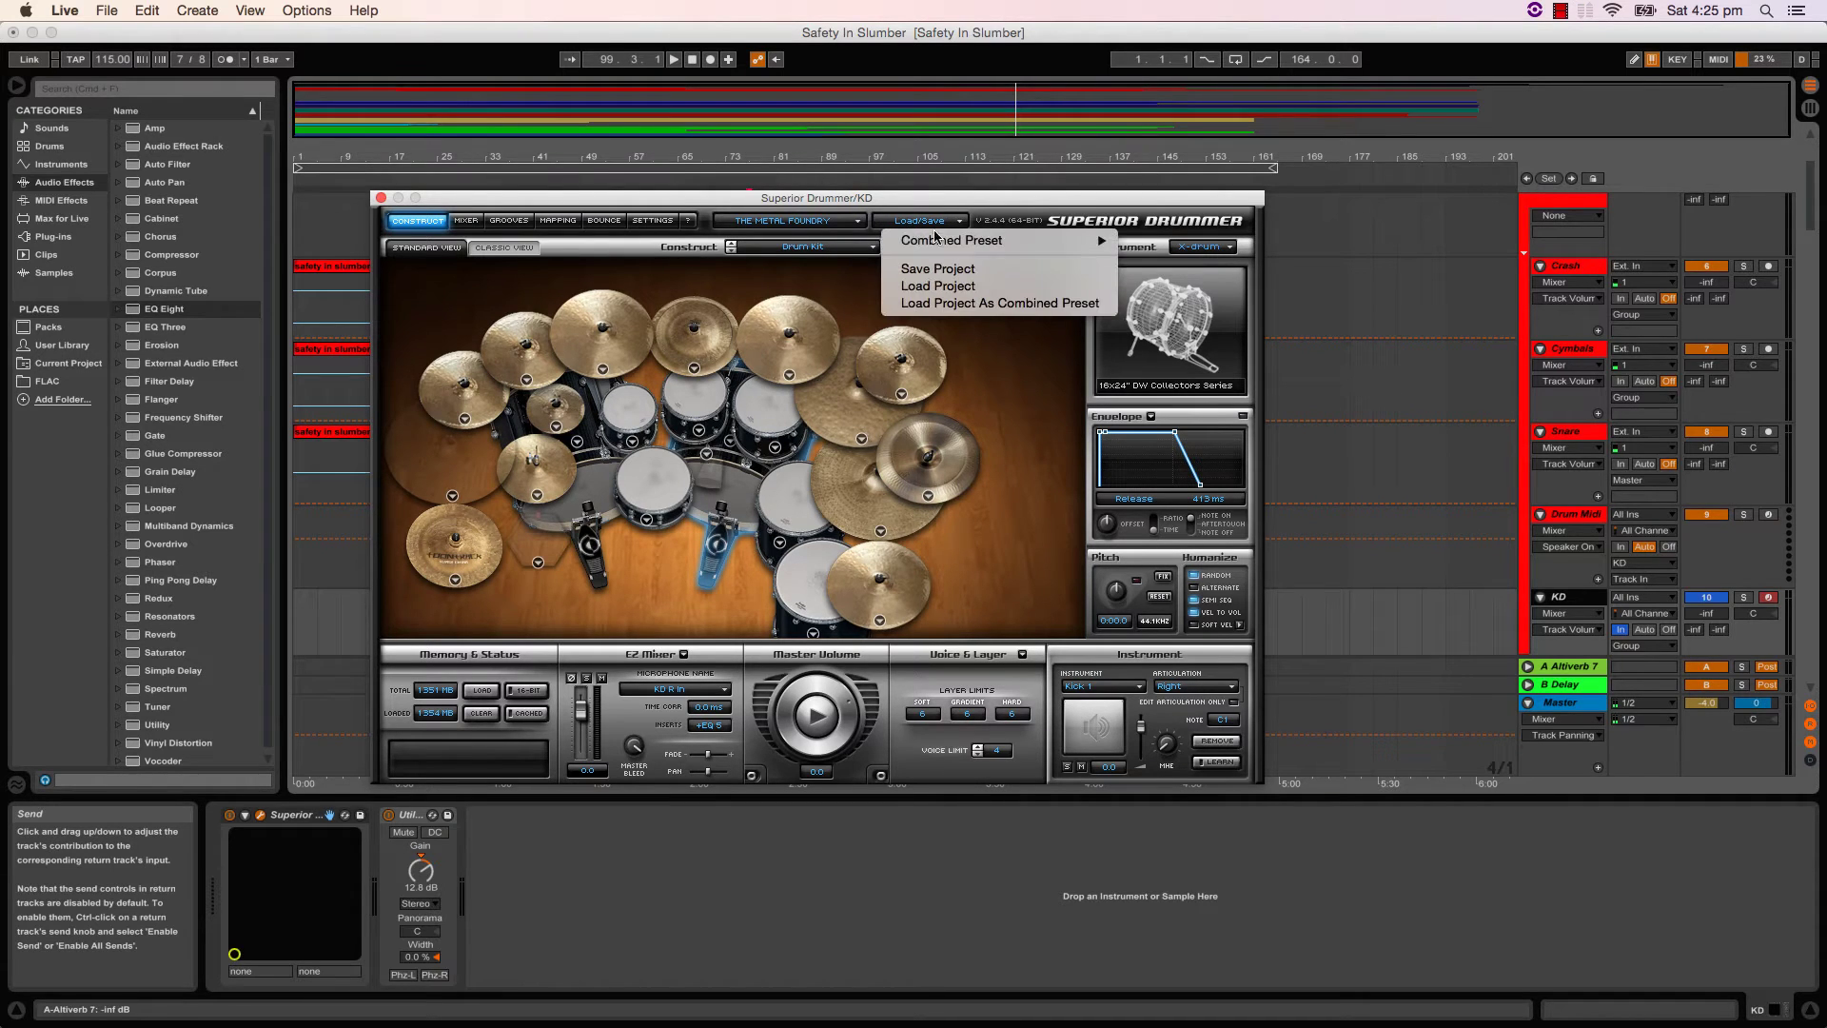
pyautogui.moveTo(983, 241)
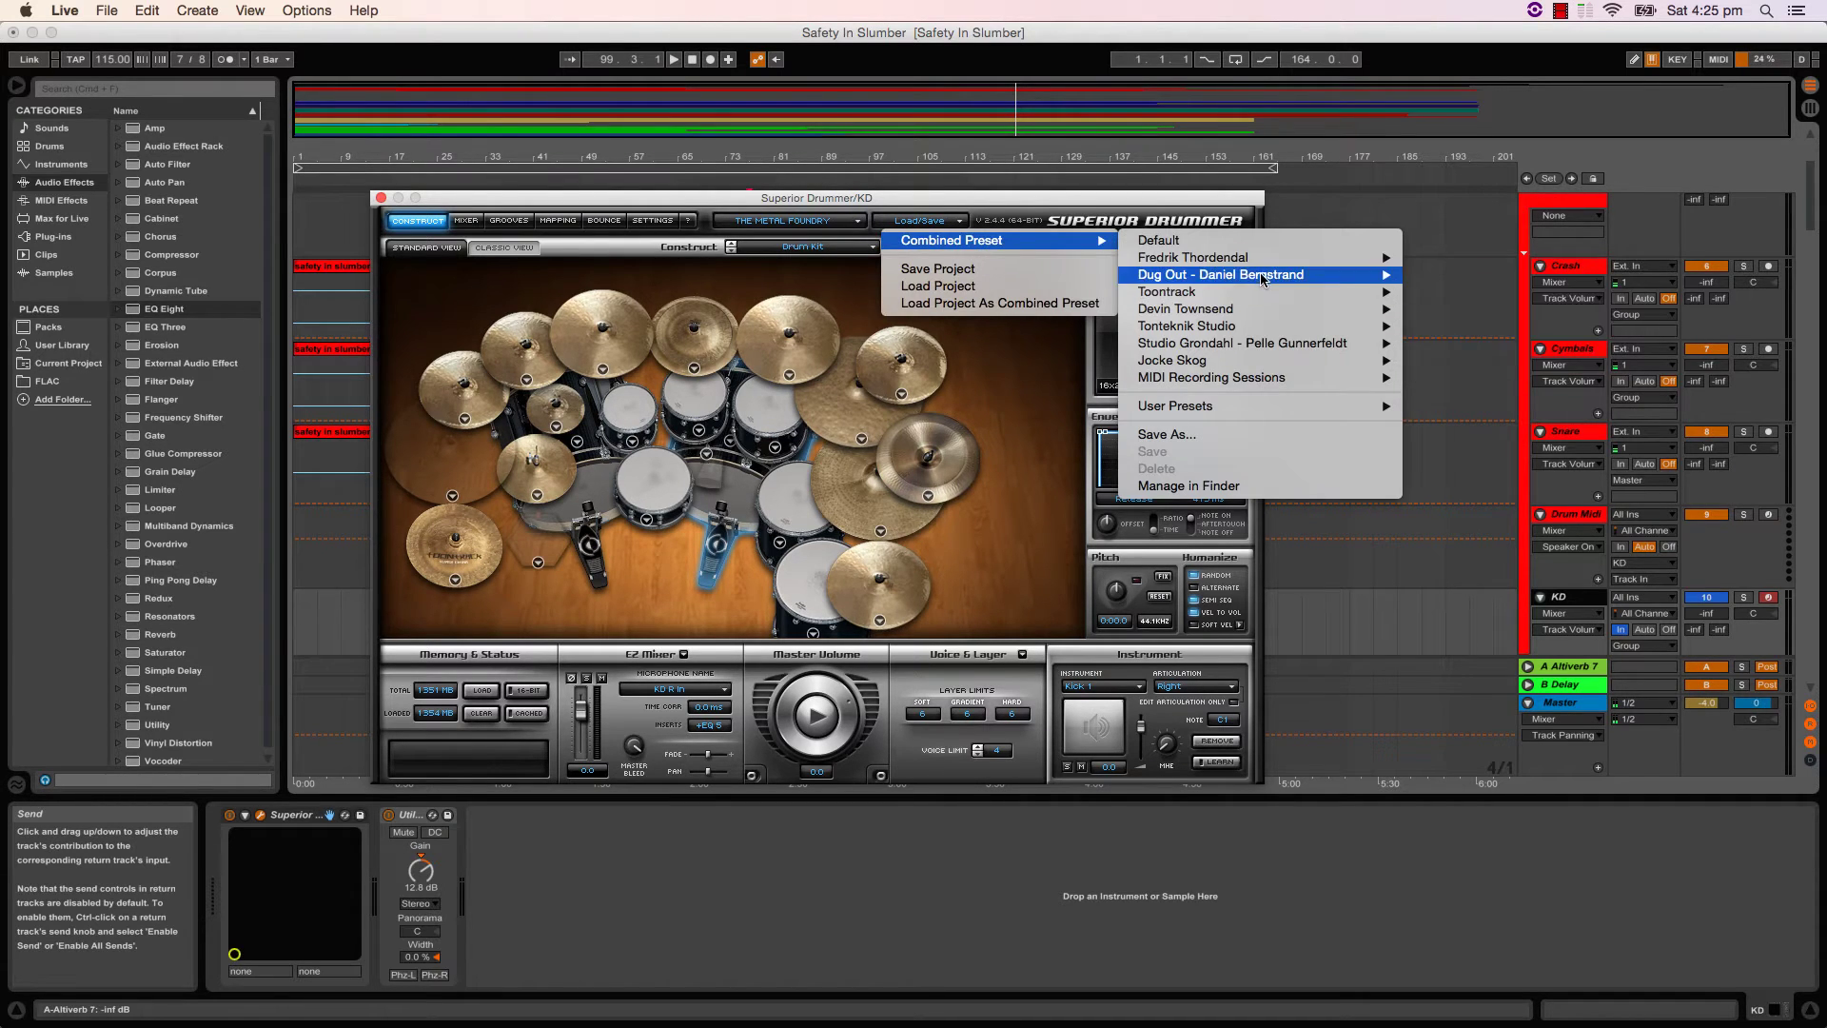
pyautogui.moveTo(1333, 275)
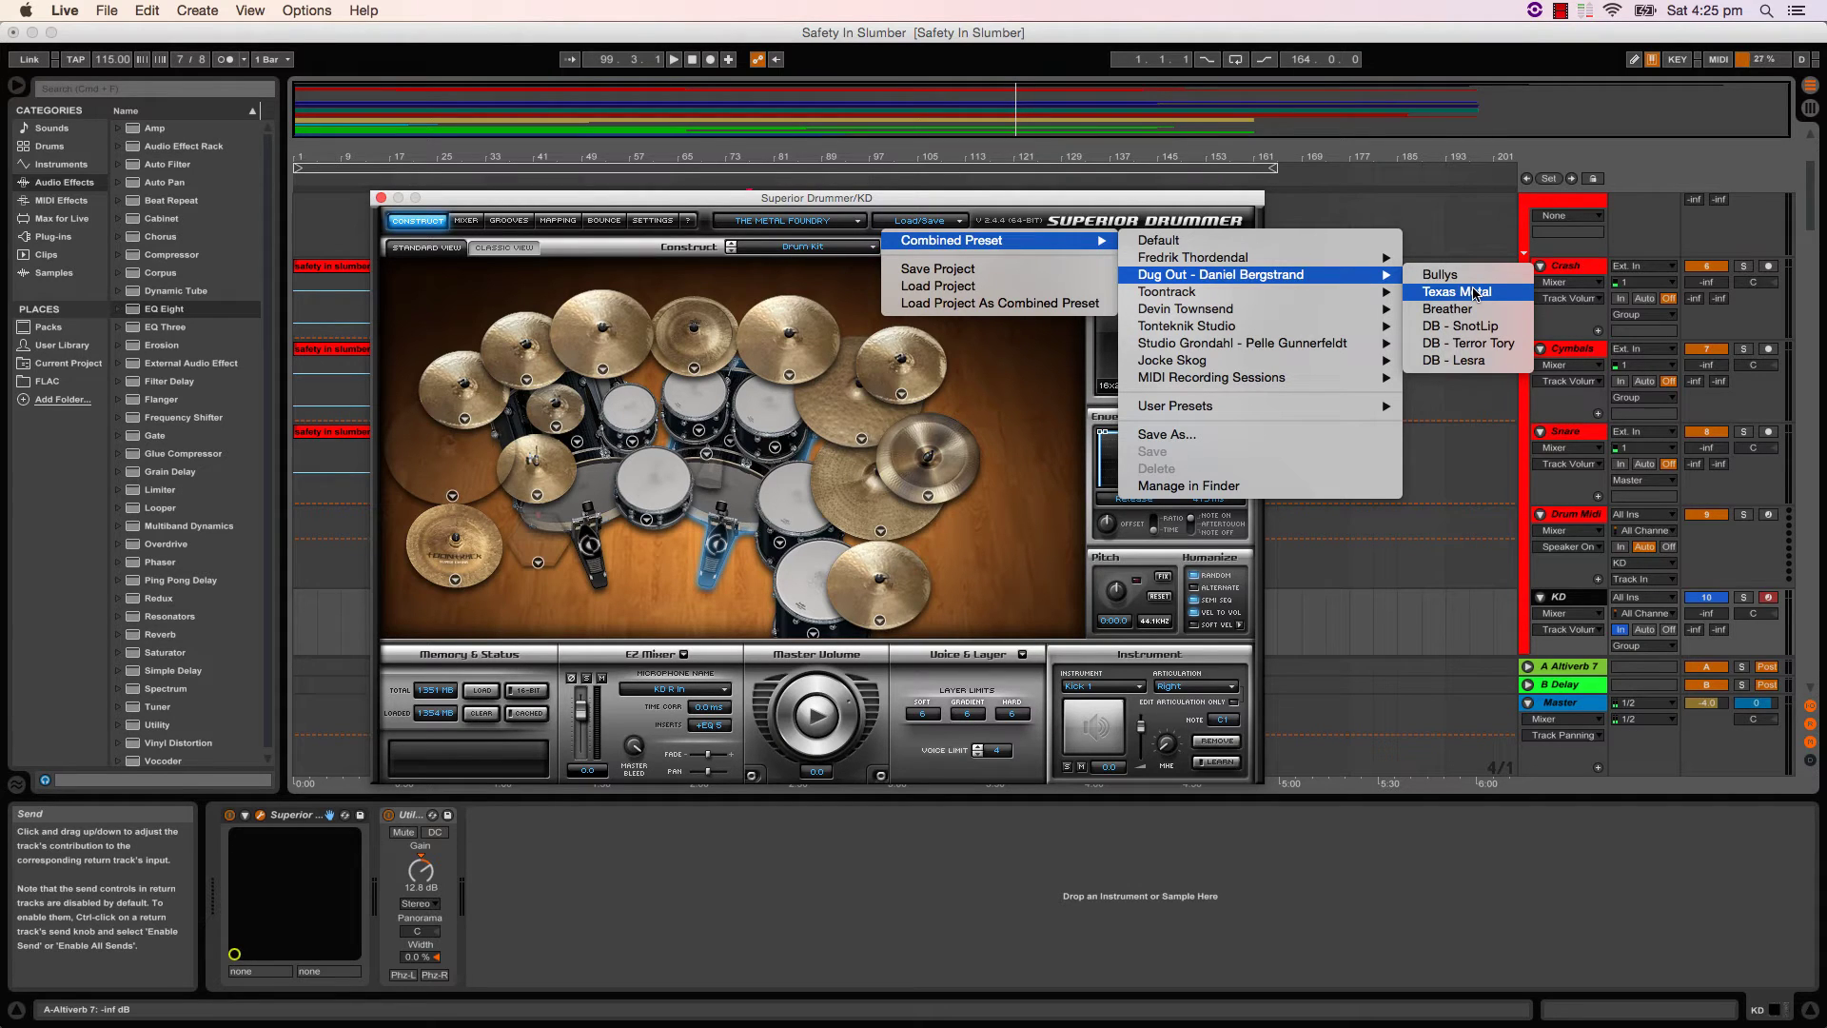
pyautogui.click(1474, 294)
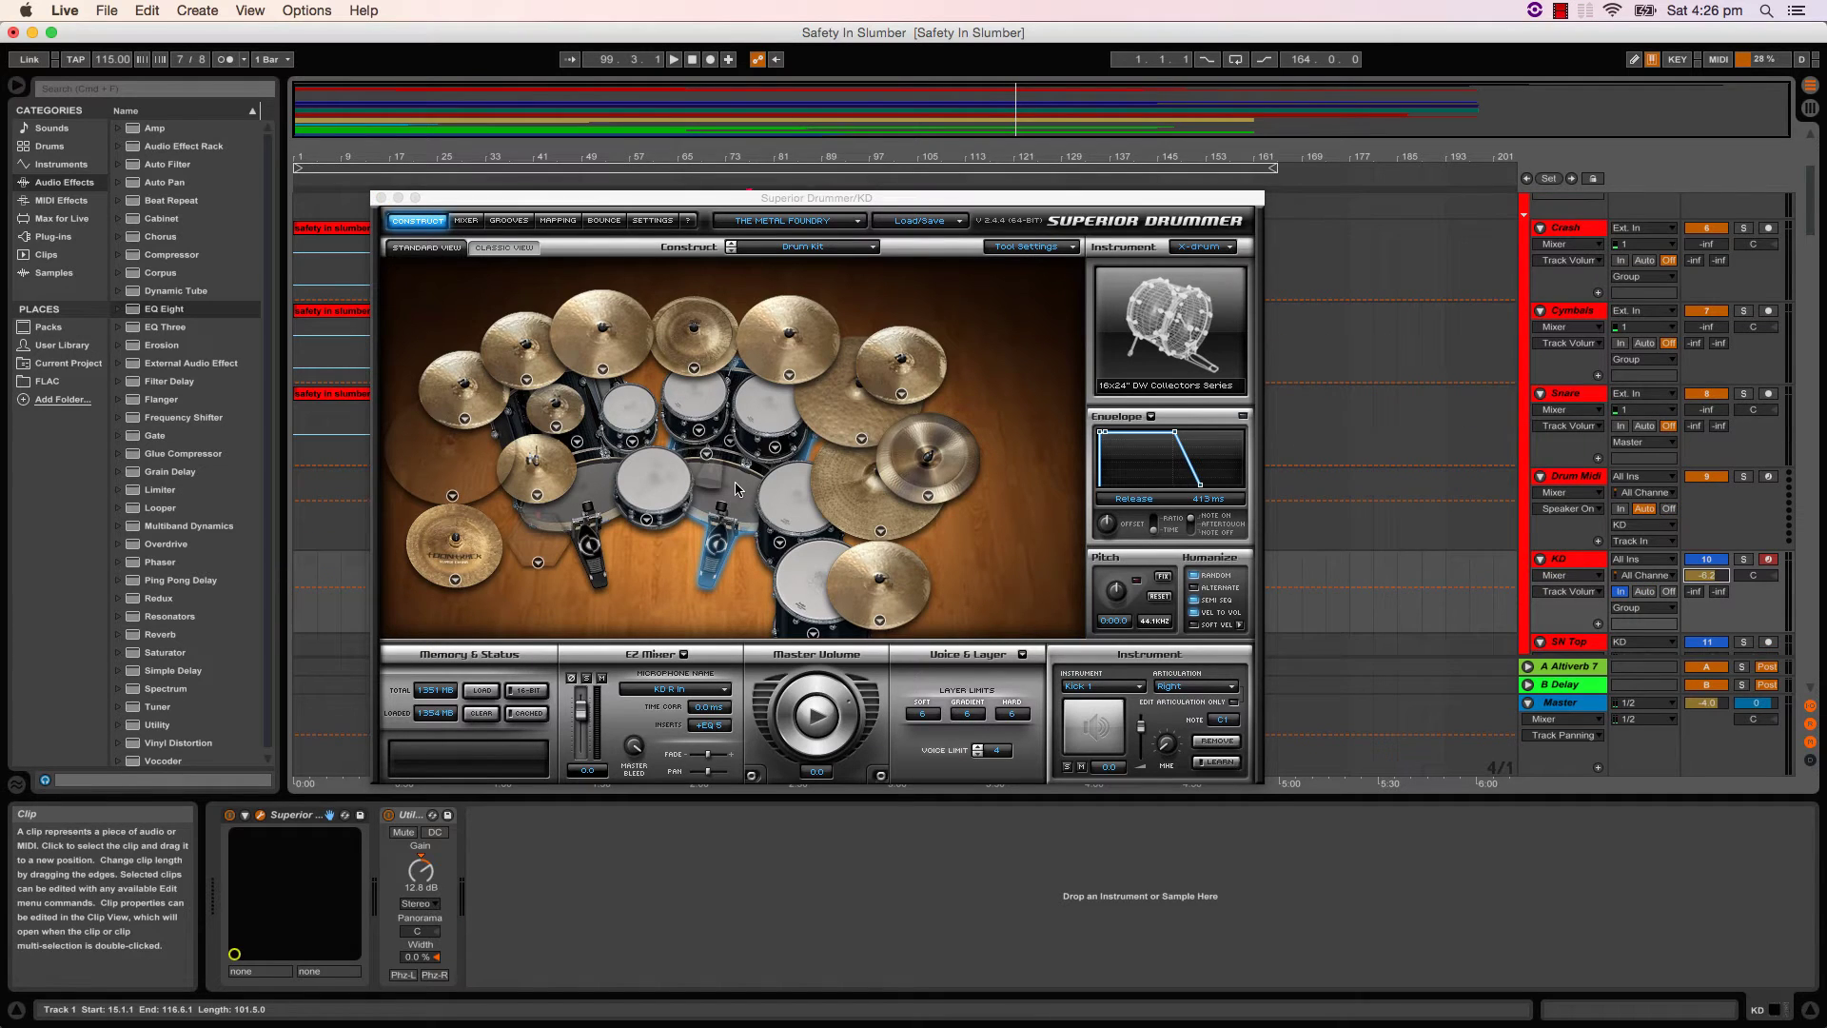
# - Audition the kick drum in Superior Drummer, turn the KD track's volume down to -inf and close the plug-in window
pyautogui.click(734, 487)
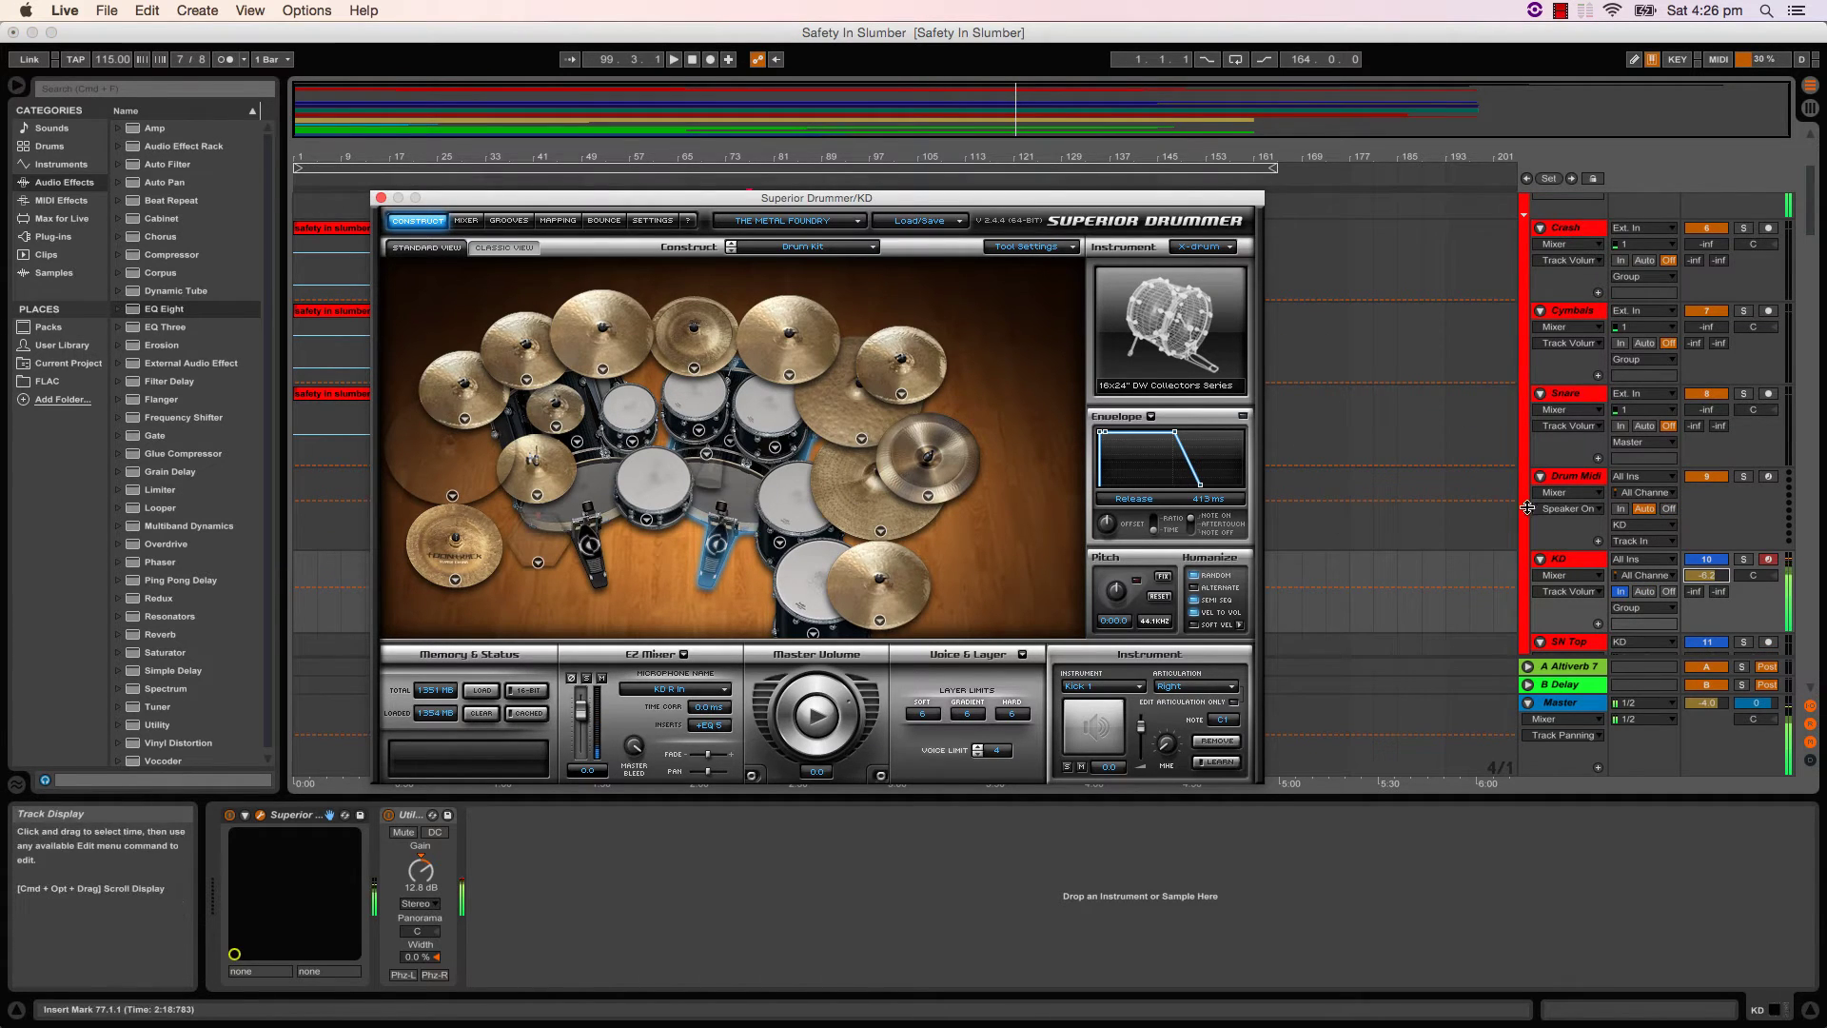
pyautogui.moveTo(1707, 575); pyautogui.dragTo(1707, 723)
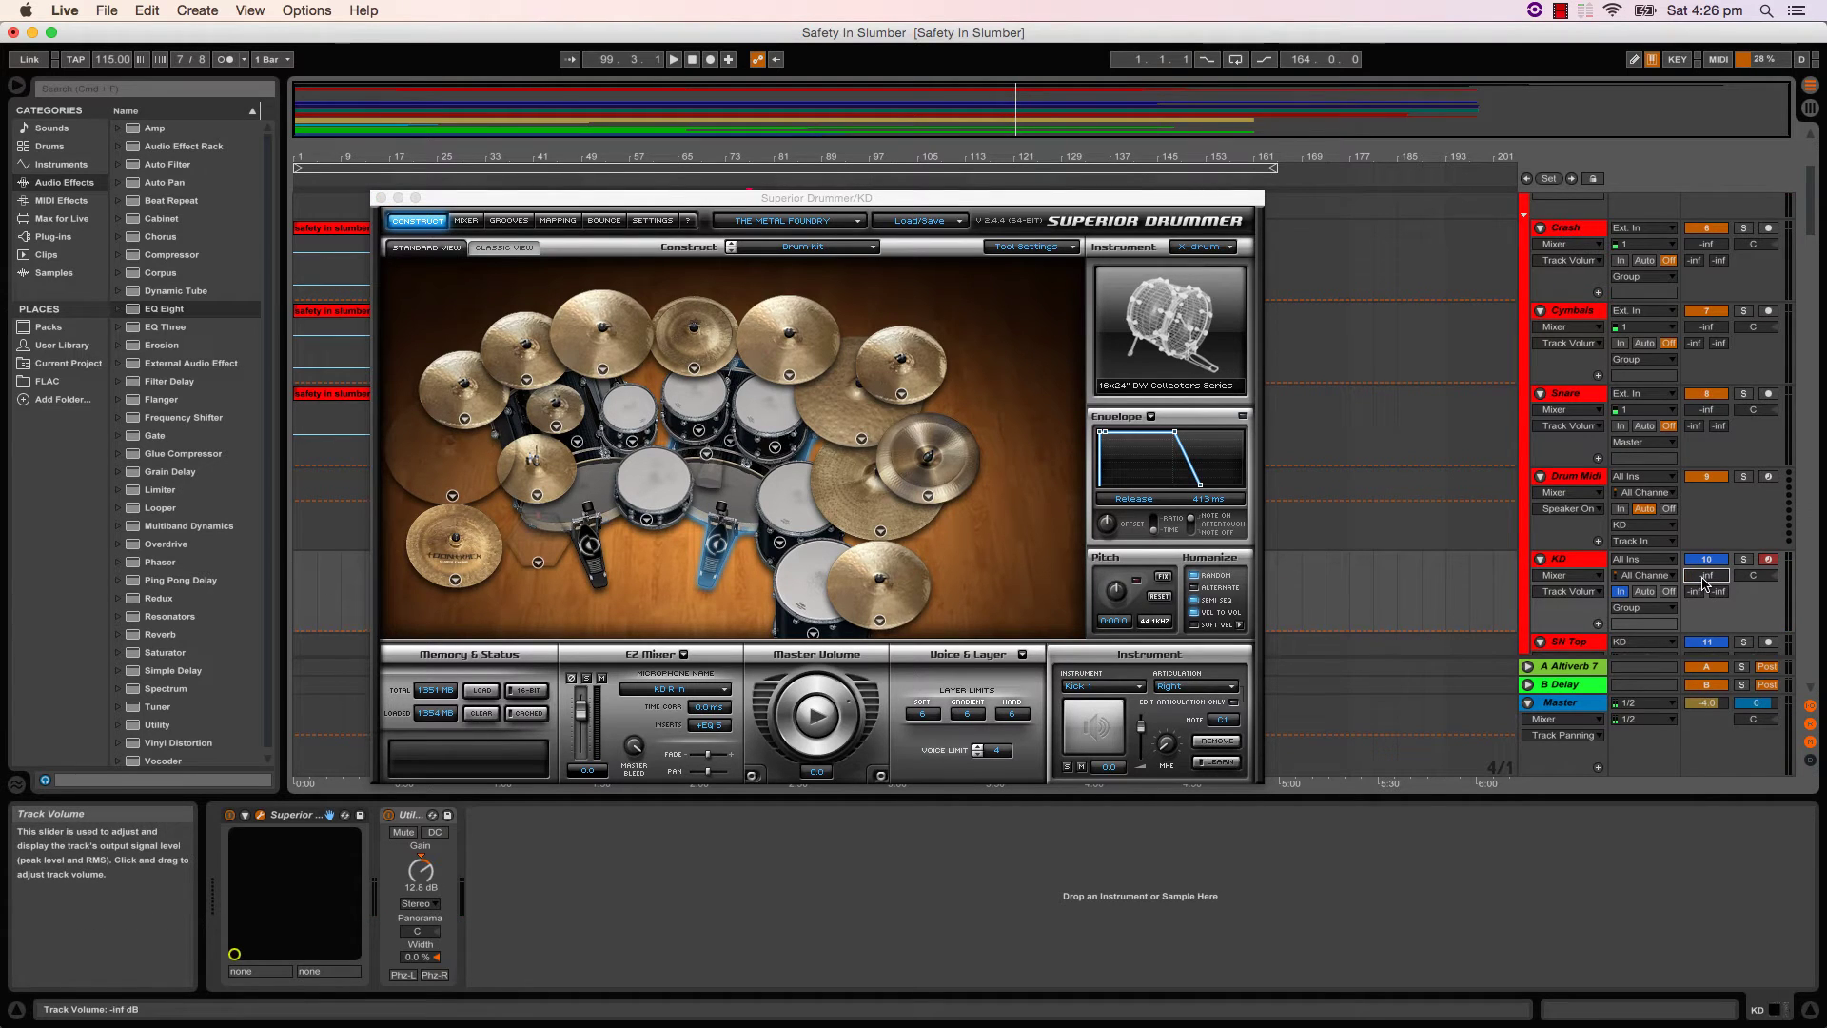
pyautogui.click(381, 198)
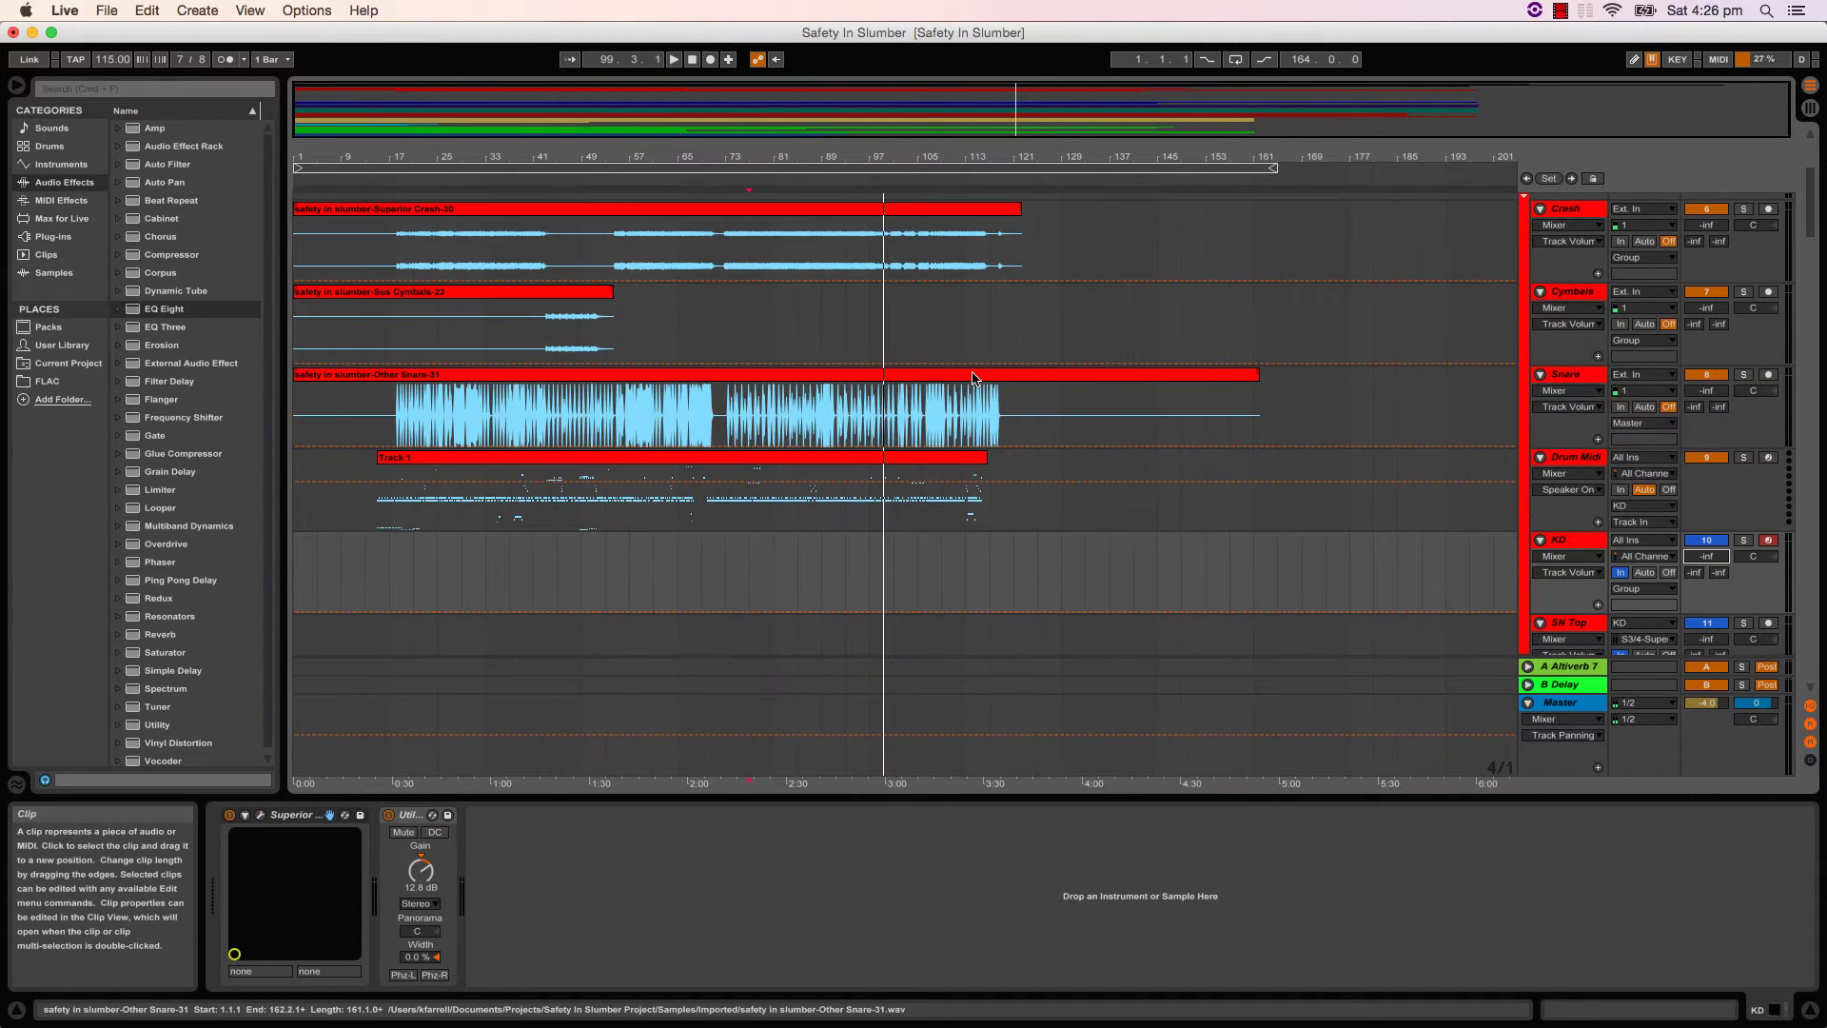
# - Check the microphone output assignments for the KD track's kit in Superior Drummer's mixer and close the plug-in window
pyautogui.click(1564, 545)
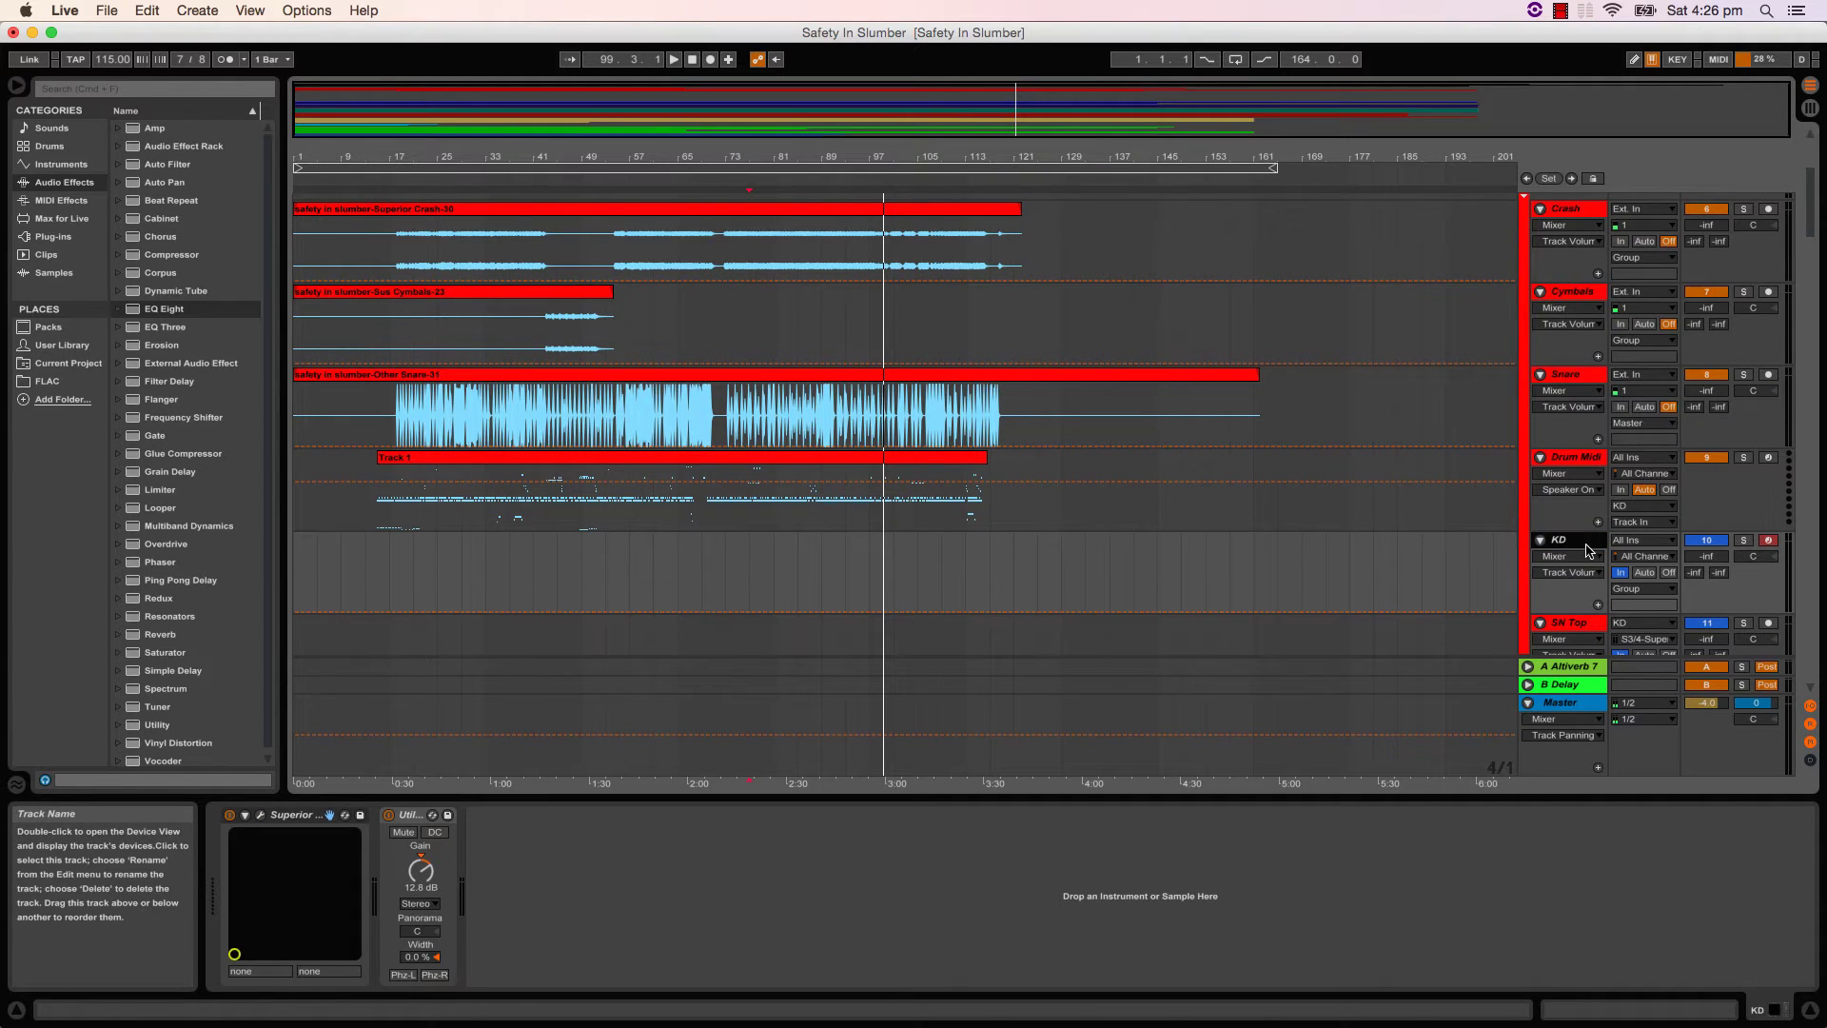
pyautogui.scroll(-2, 1580, 506)
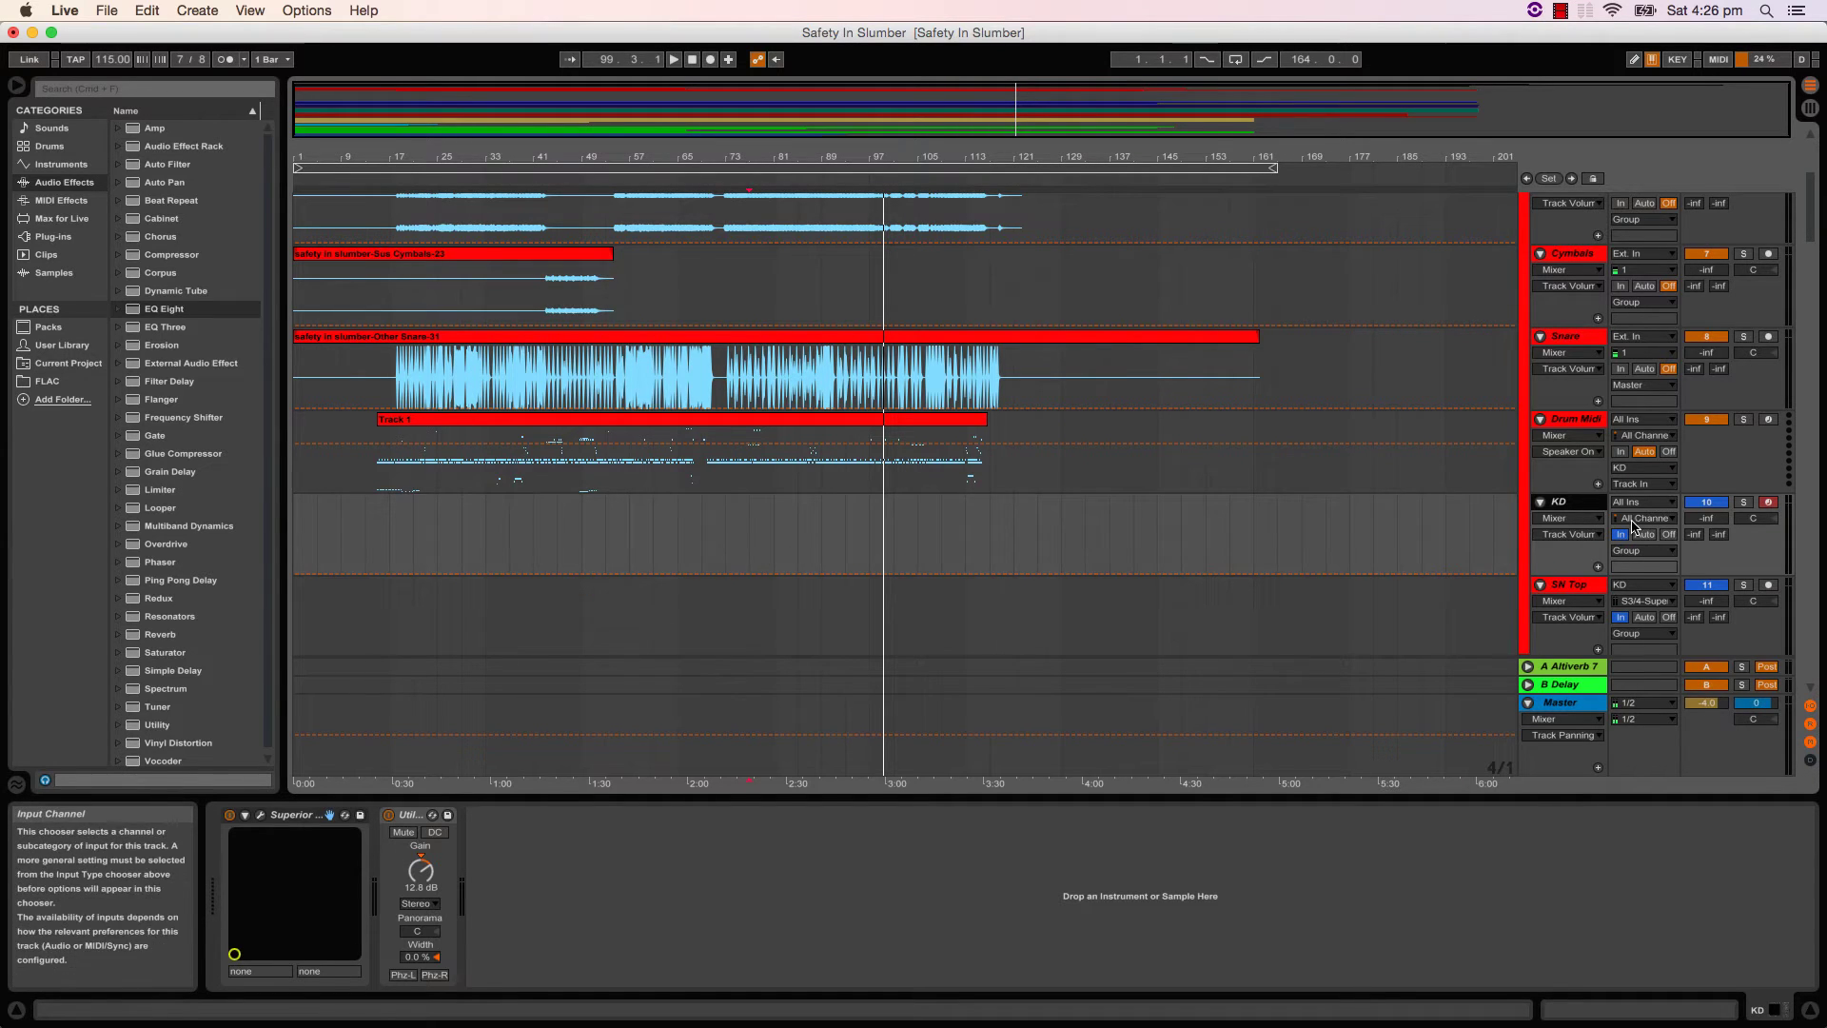
pyautogui.scroll(-3, 1316, 507)
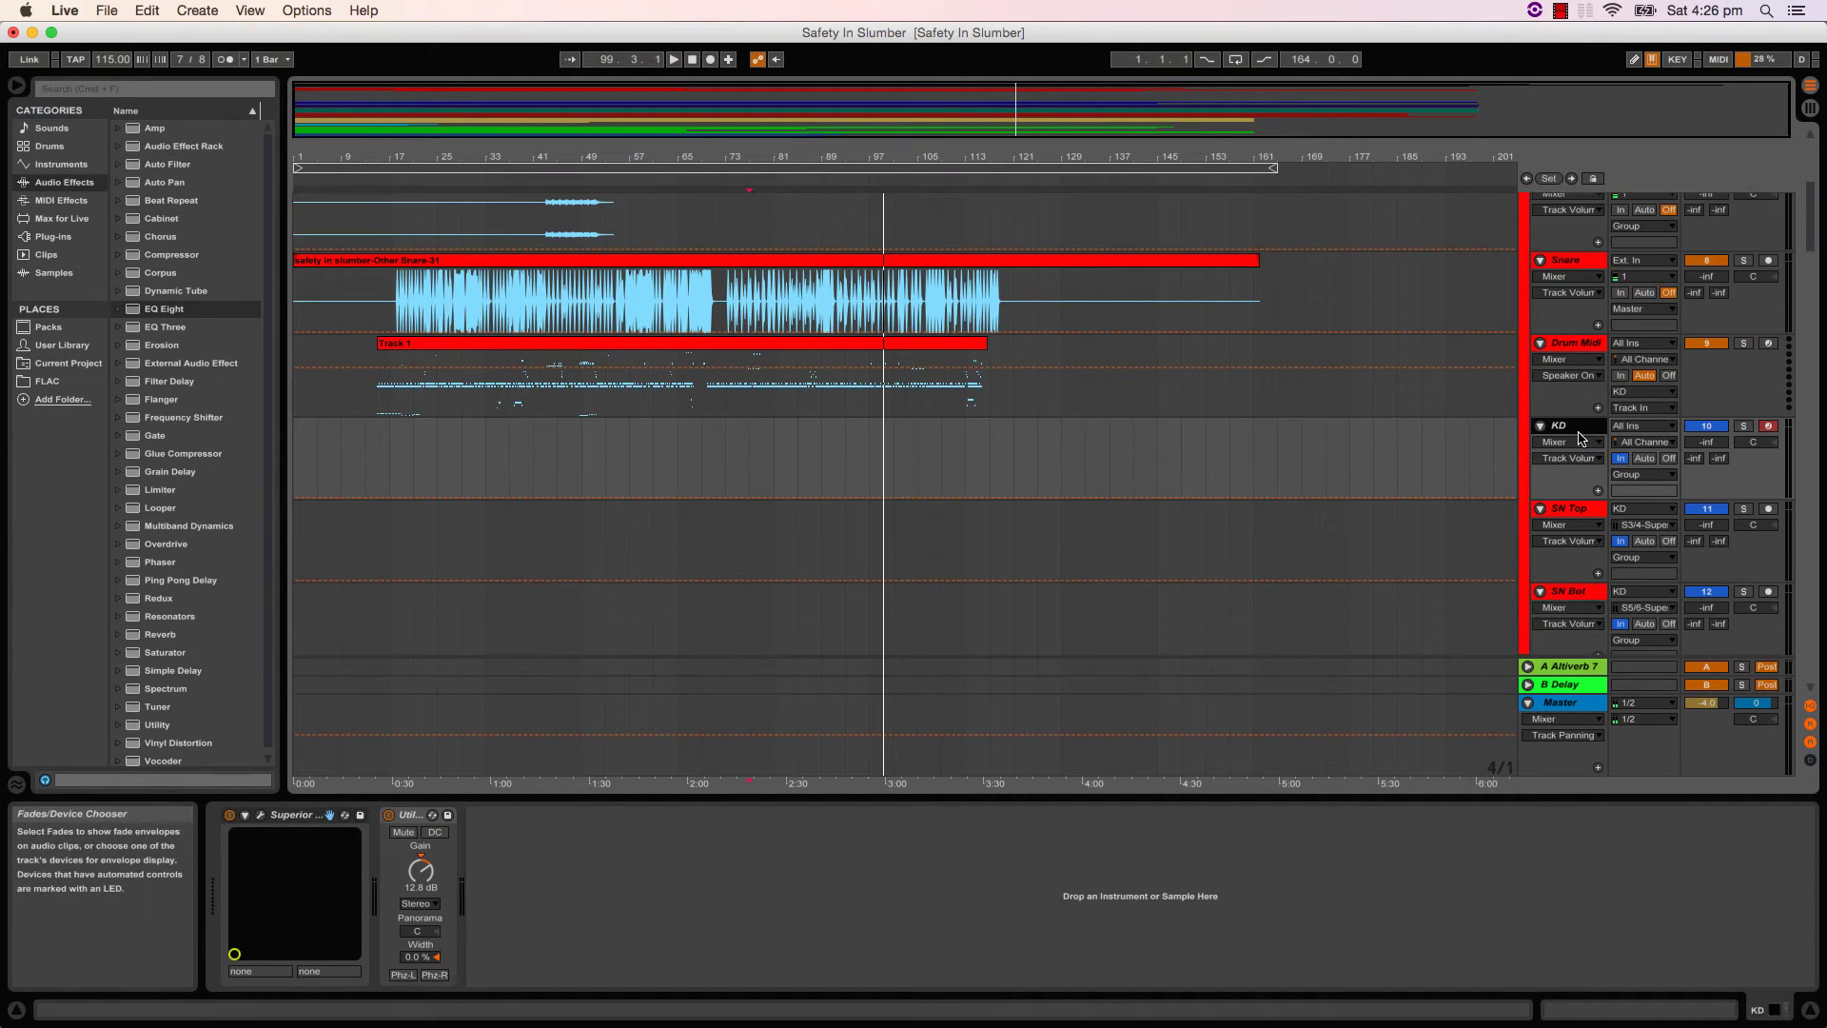
pyautogui.click(260, 814)
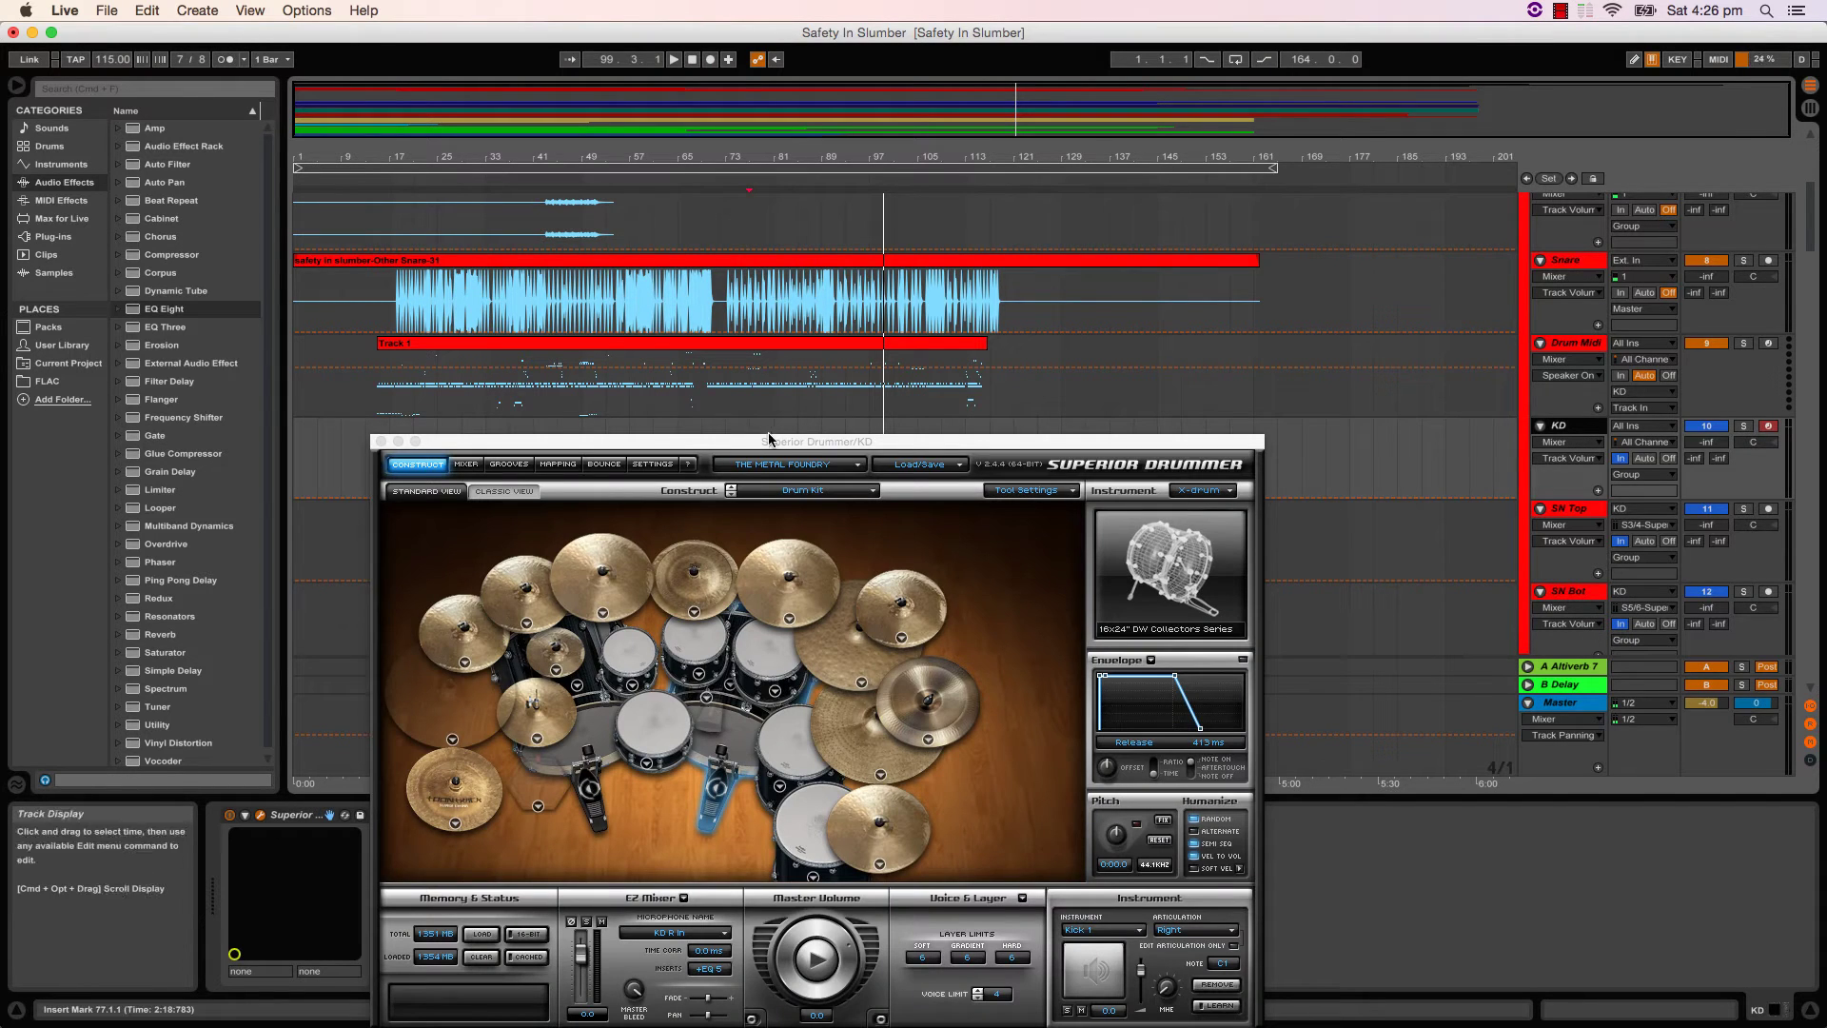
pyautogui.moveTo(769, 439); pyautogui.dragTo(870, 274)
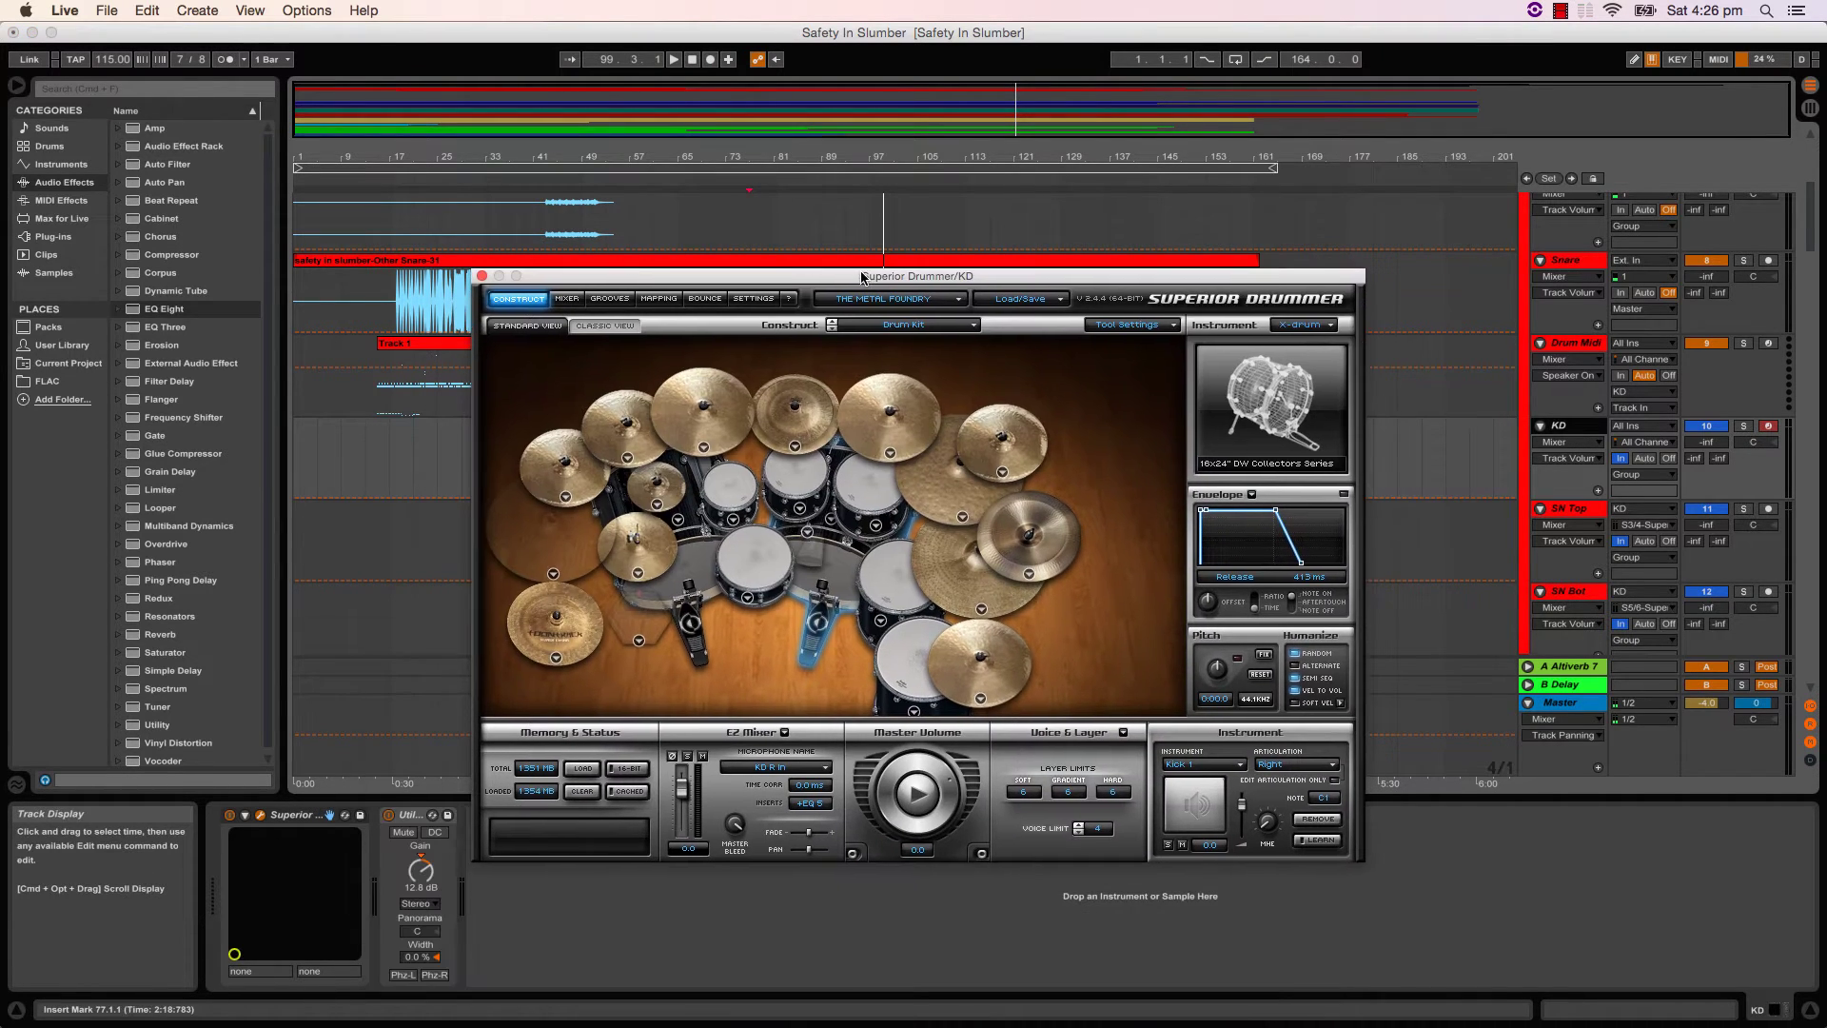
pyautogui.click(567, 299)
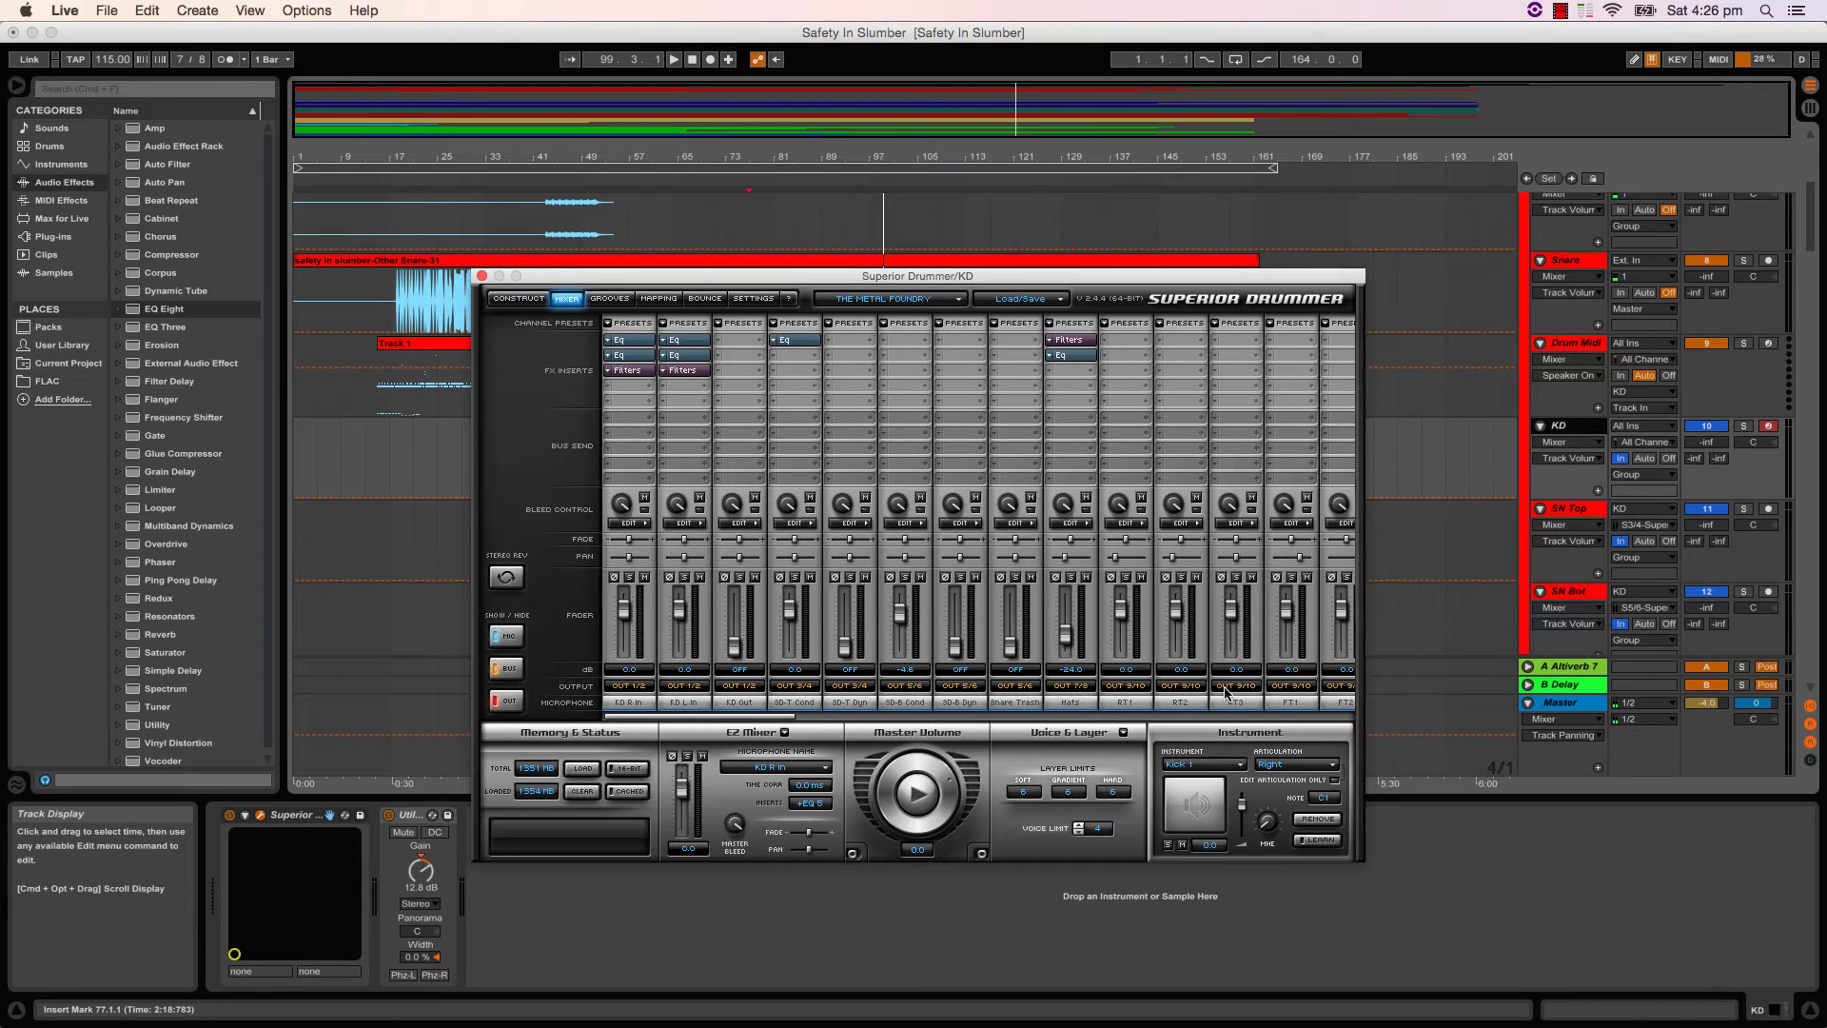
pyautogui.click(482, 276)
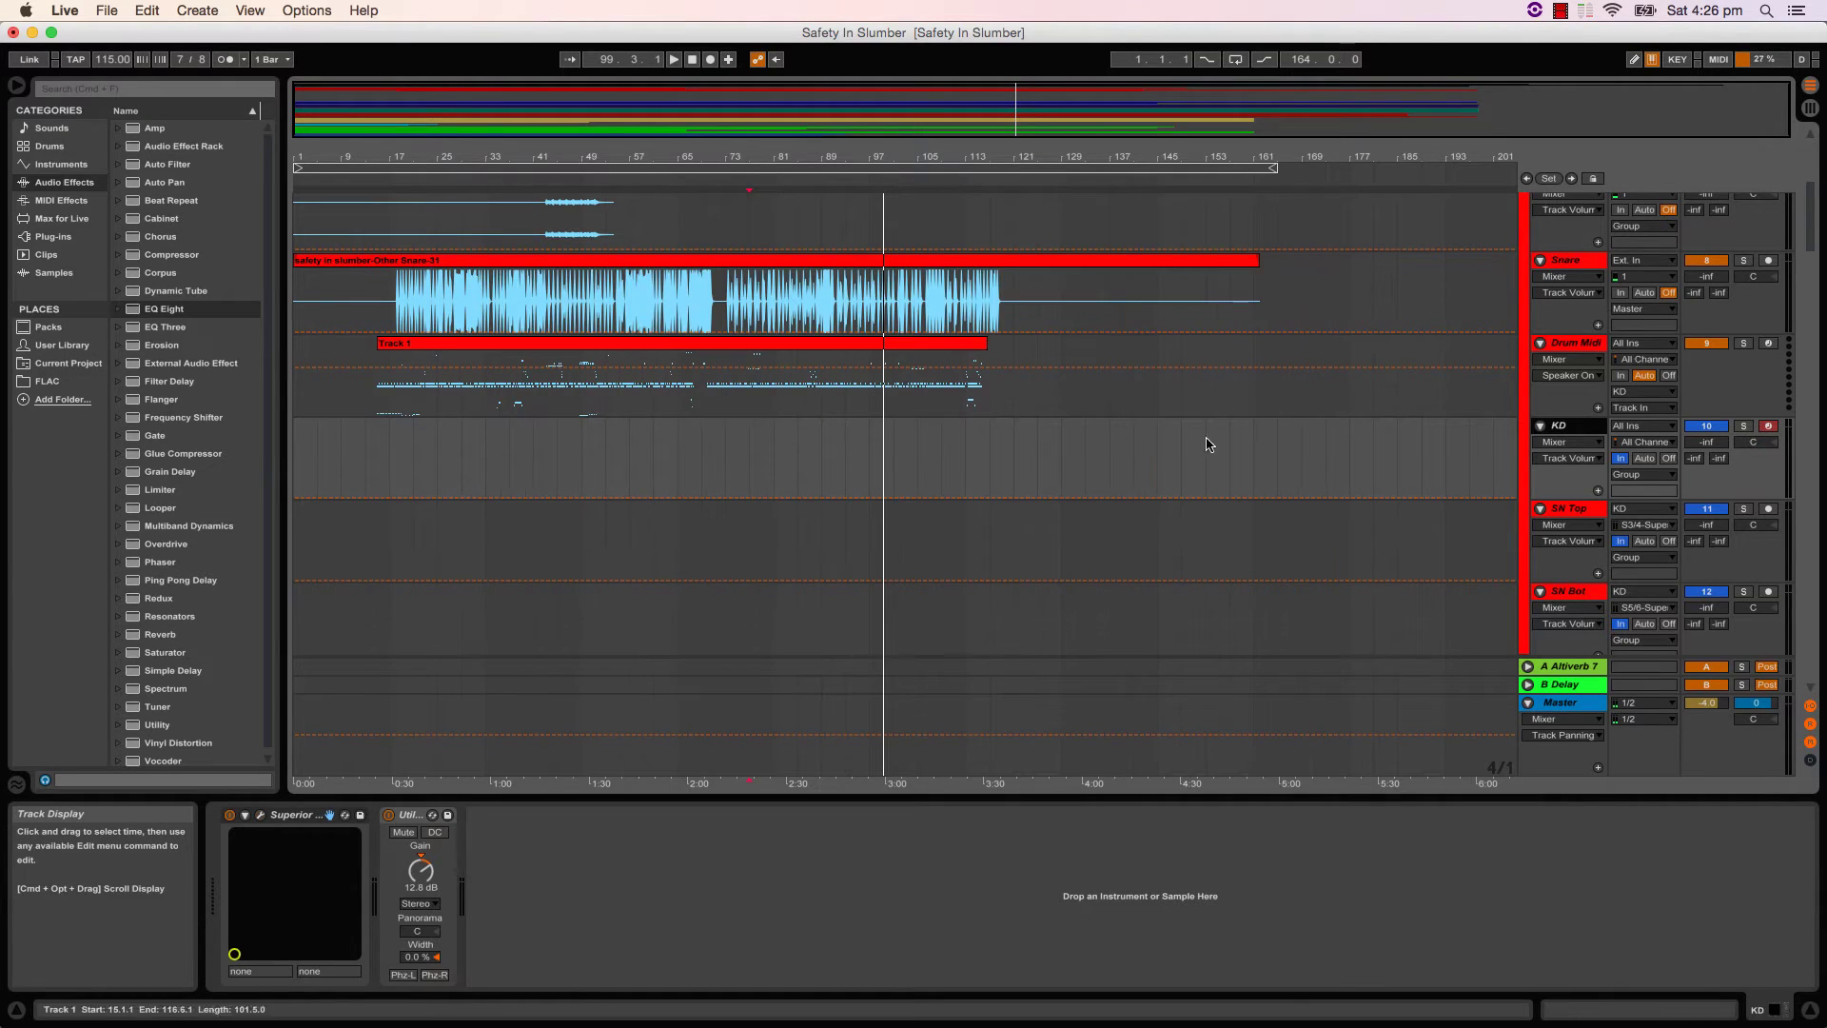
# - Examine the input routing from KD on the SN Top, SN Bot, Hats, Toms and OH tracks
pyautogui.scroll(-2, 1660, 509)
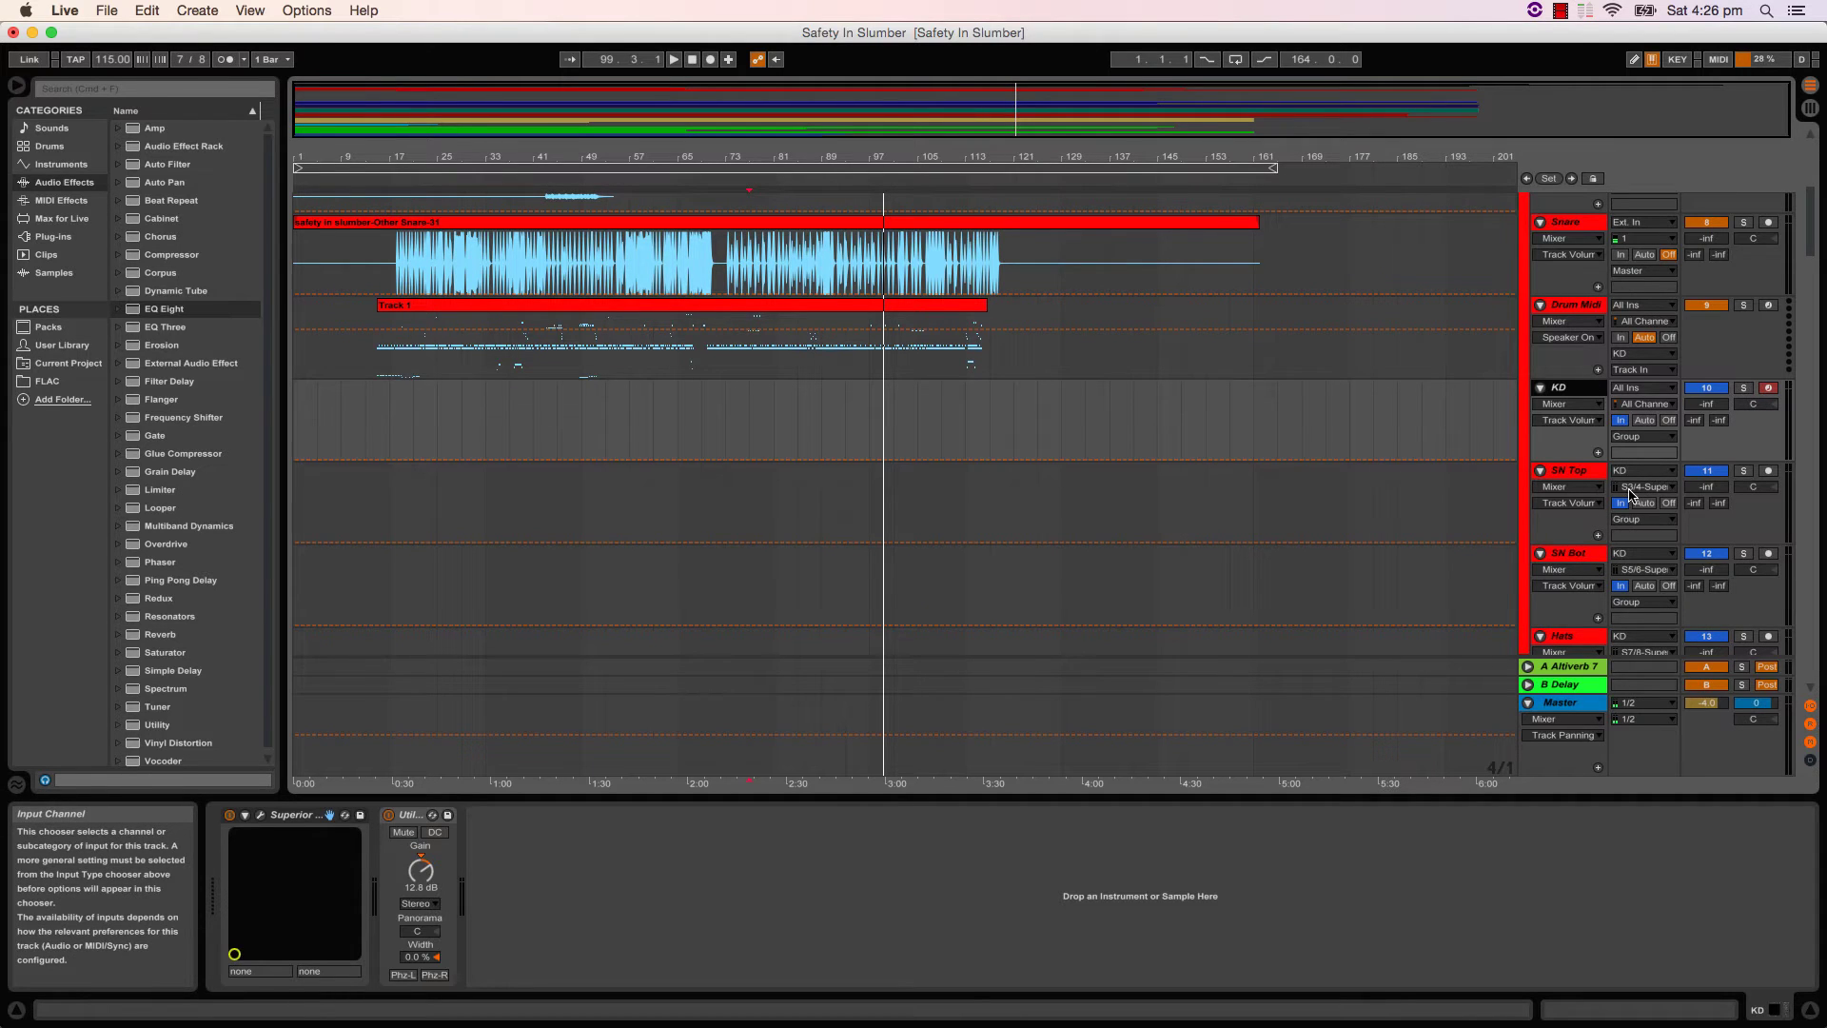
pyautogui.scroll(-2, 1642, 574)
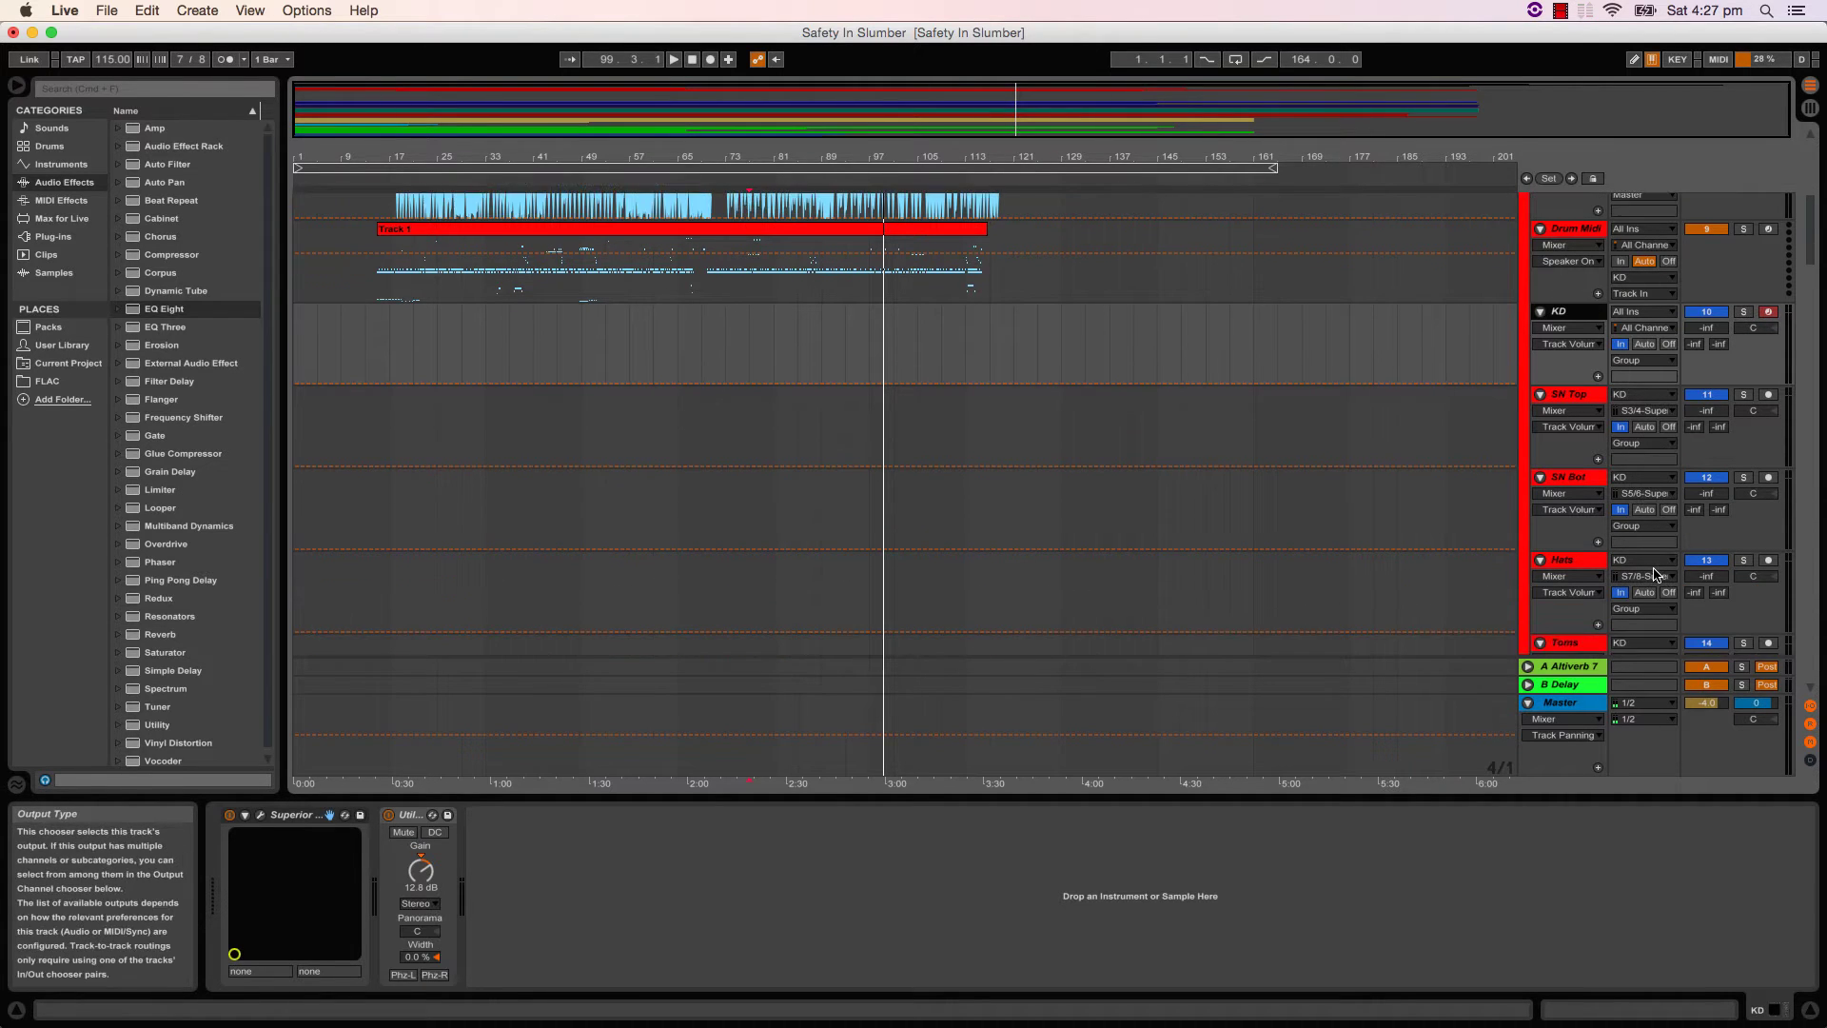
pyautogui.scroll(-2, 1642, 582)
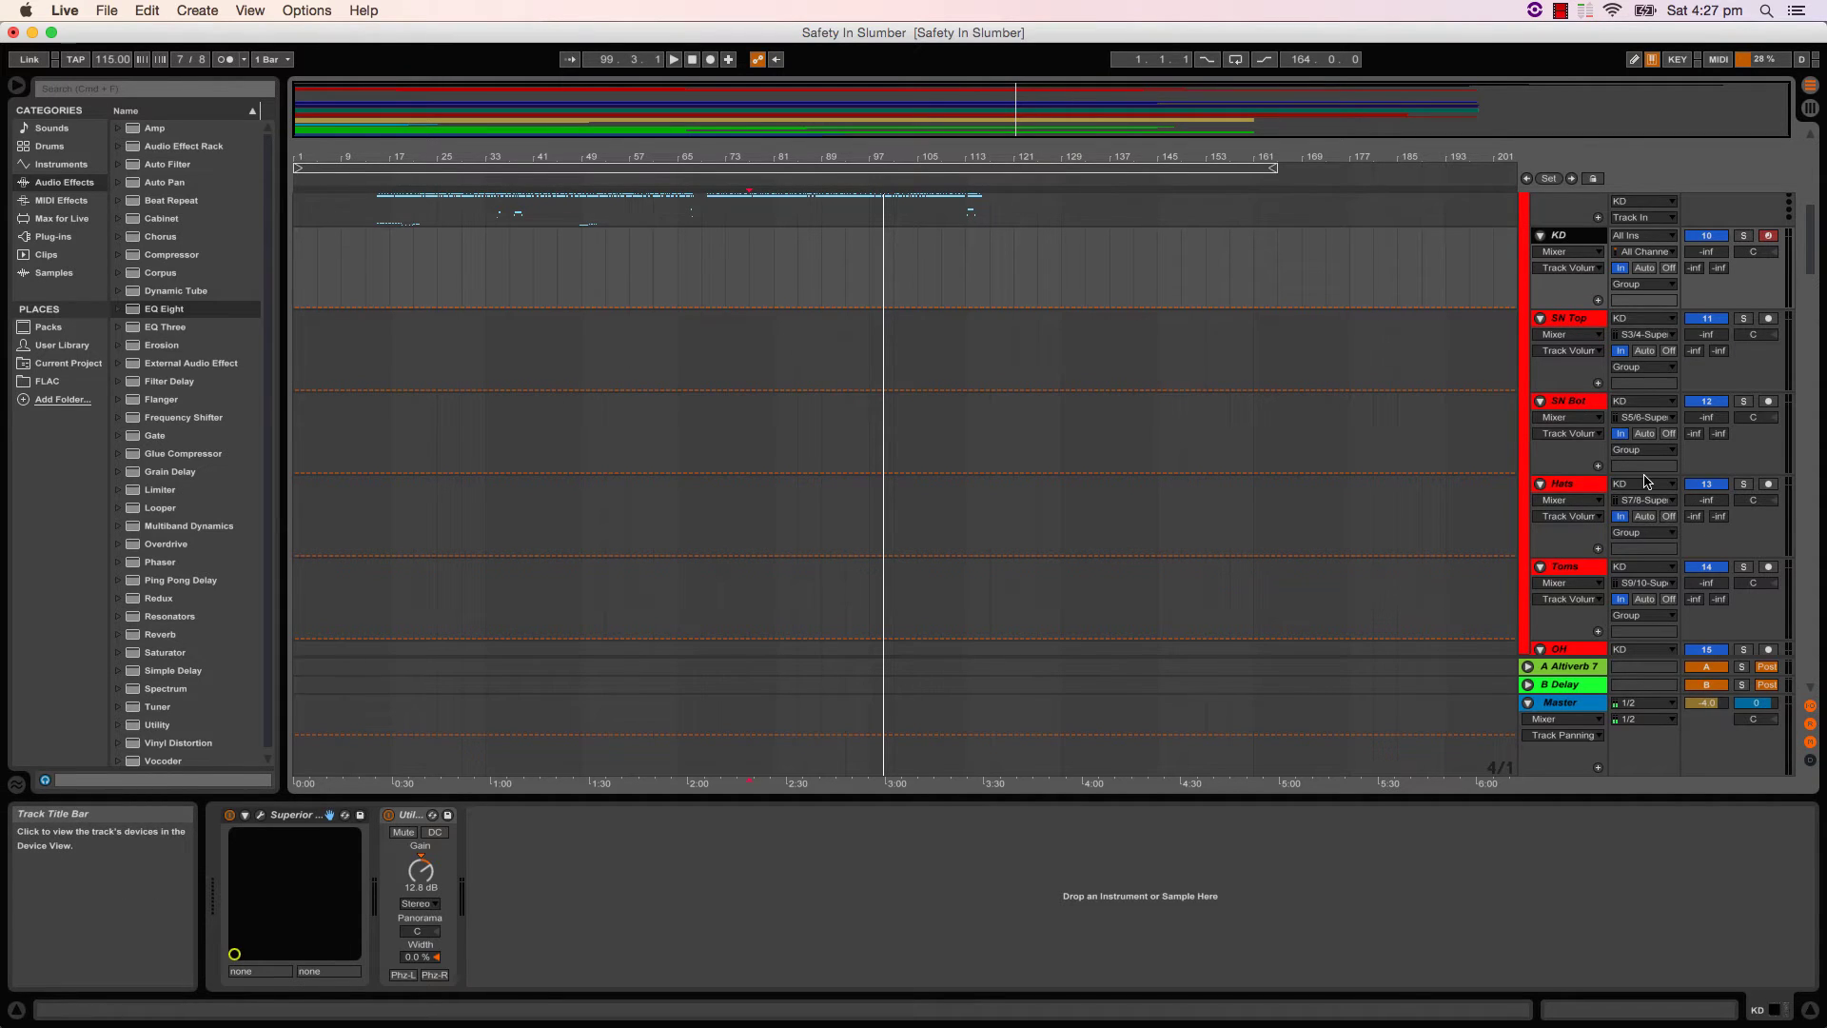
pyautogui.scroll(-2, 1654, 491)
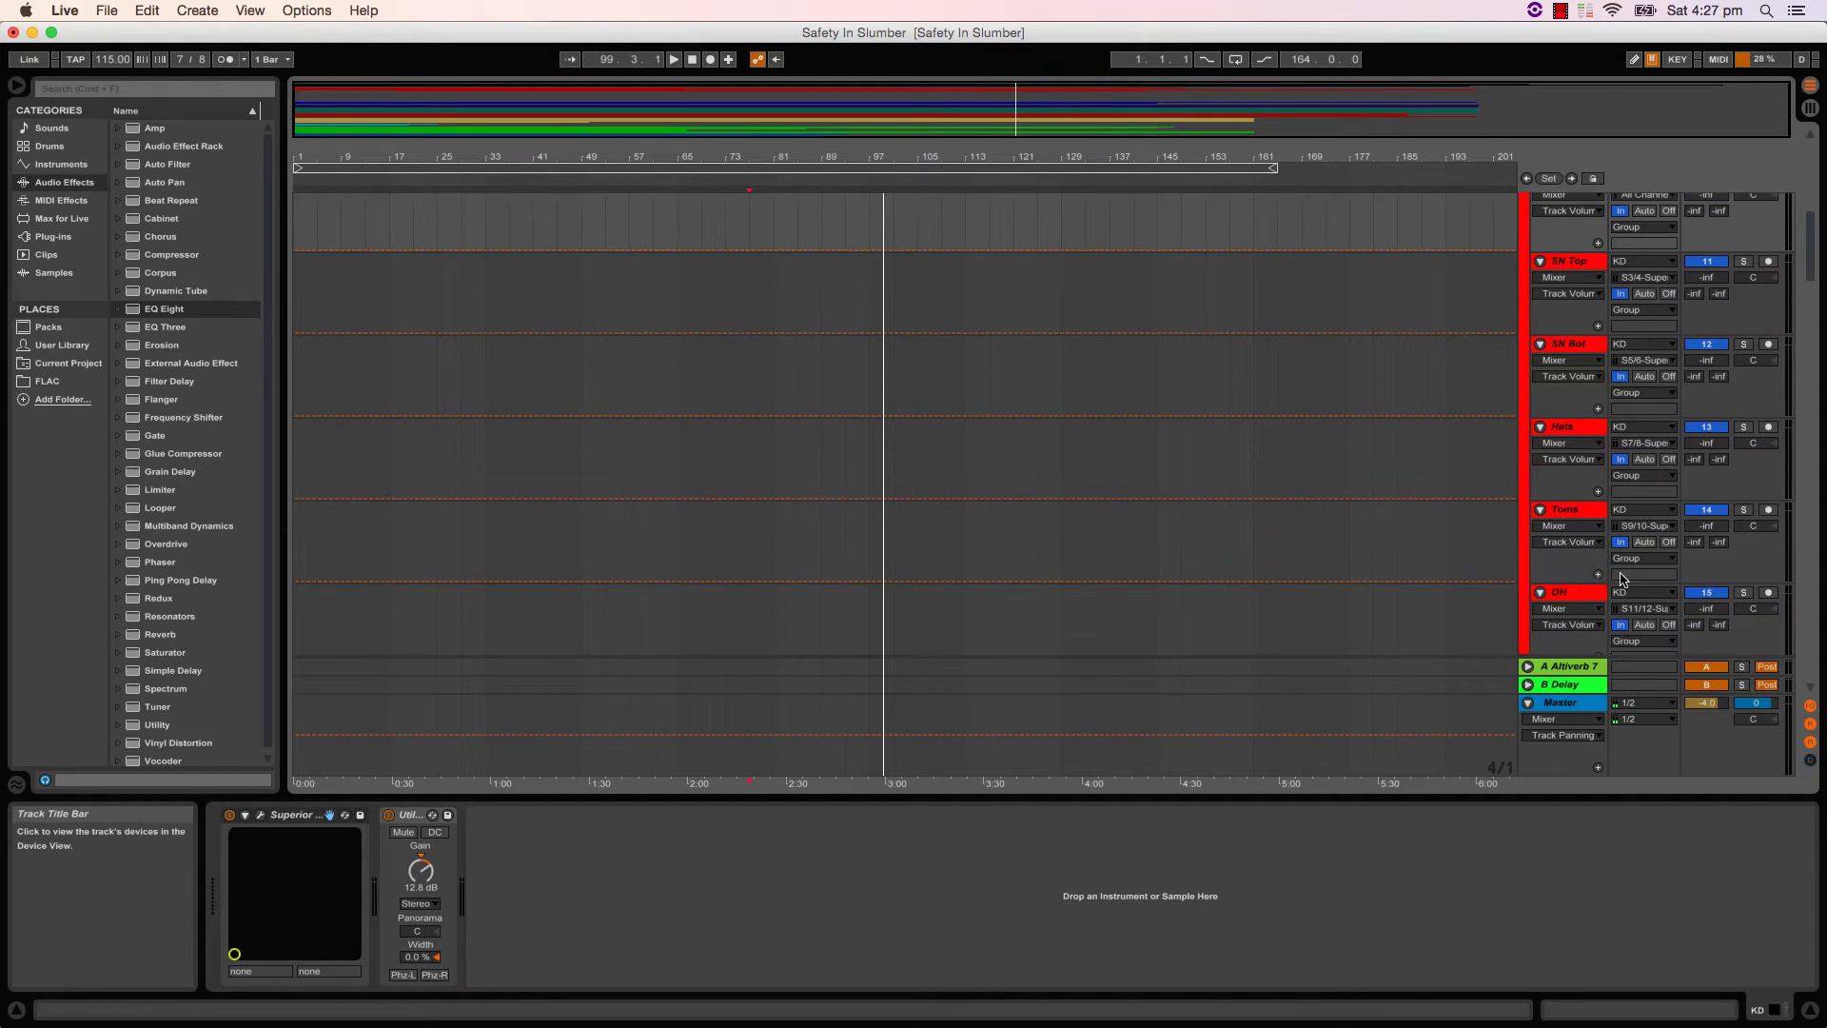
pyautogui.scroll(2, 1638, 500)
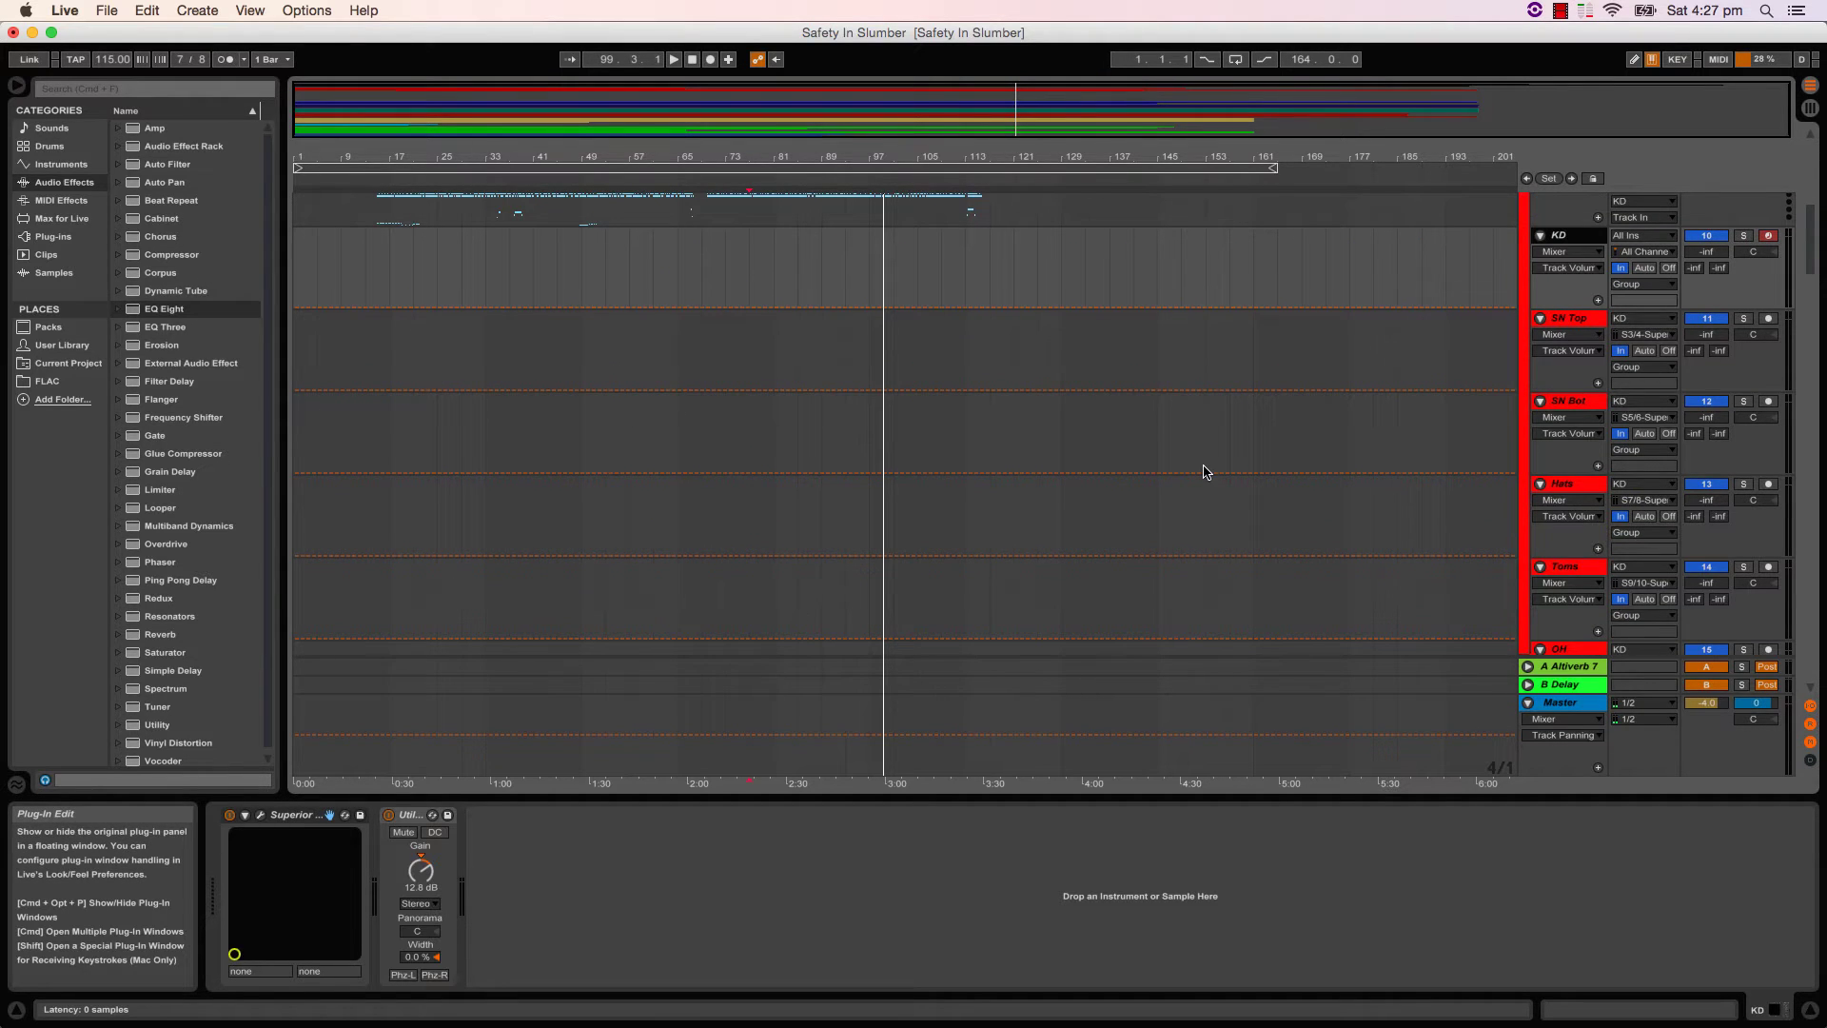
# - Reopen KD's Superior Drummer, switch it from the mixer back to the Construct view of the kit and close the window
pyautogui.press('super+alt+p')
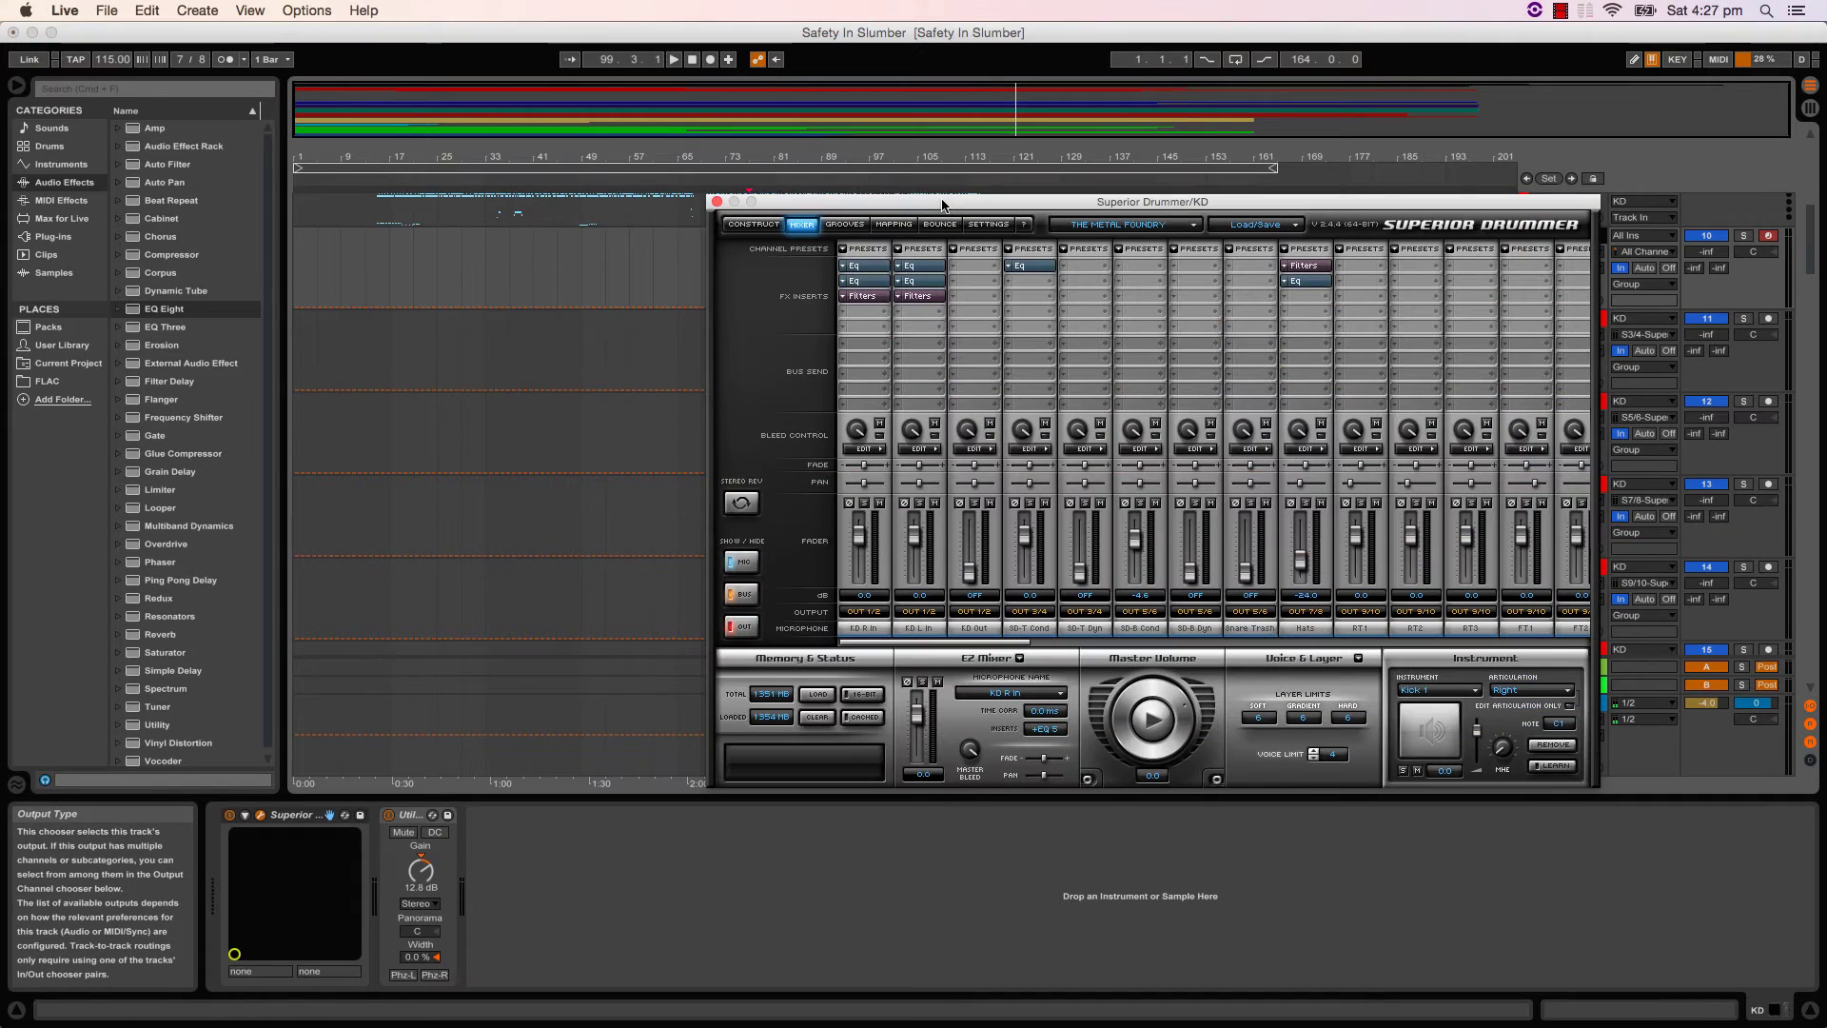
pyautogui.click(755, 228)
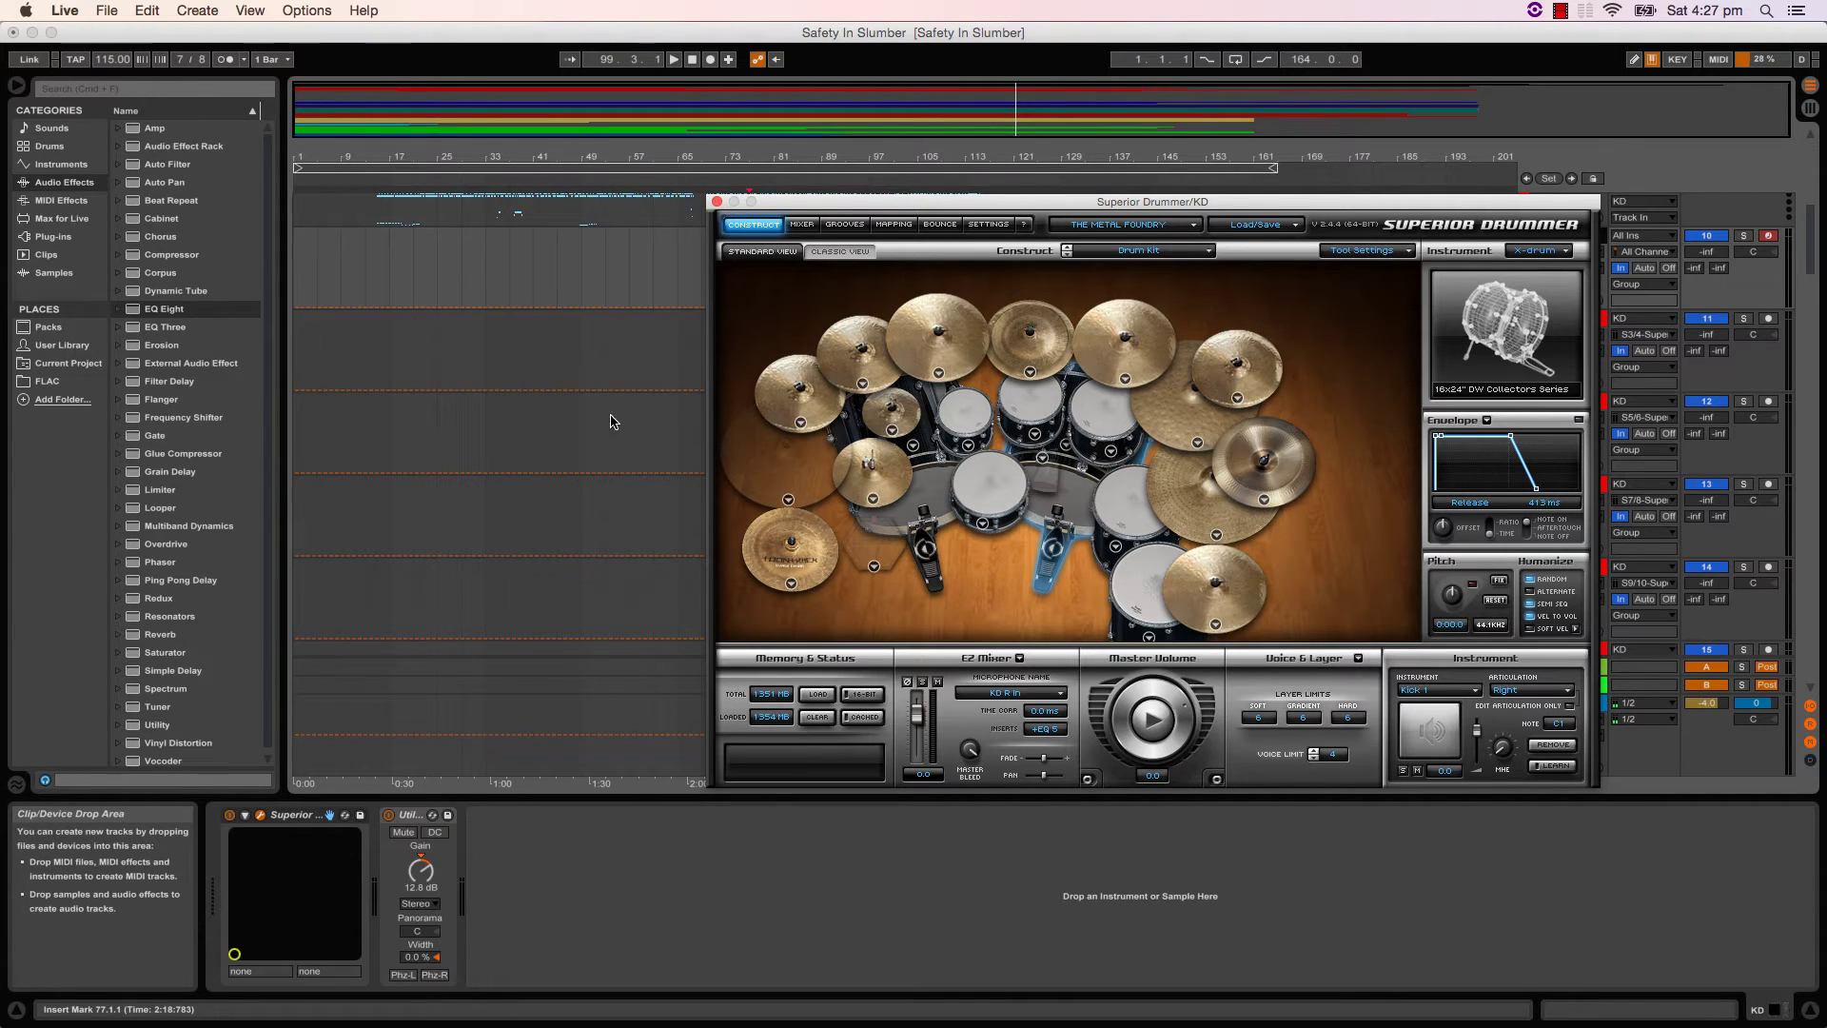
pyautogui.click(716, 202)
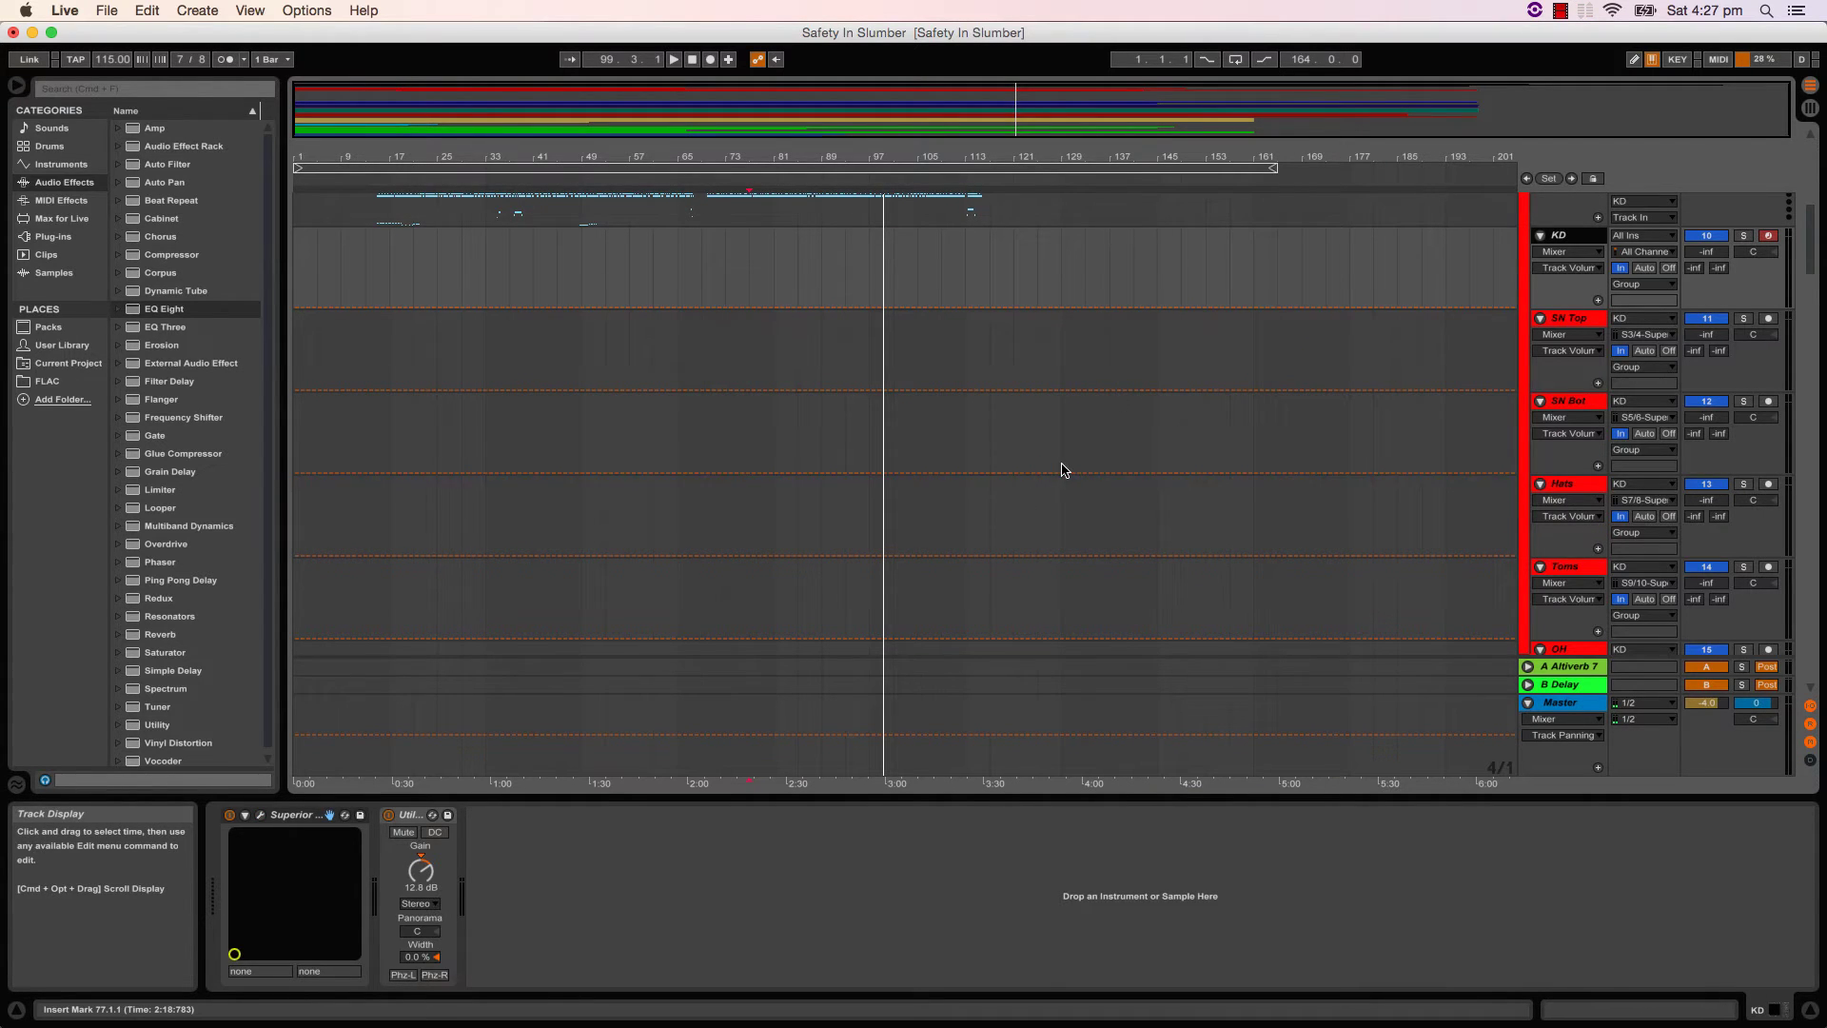
# - Select the Master track and unfold the Reference2 and Reference1 tracks to show their waveforms and output routing
pyautogui.scroll(5, 1085, 462)
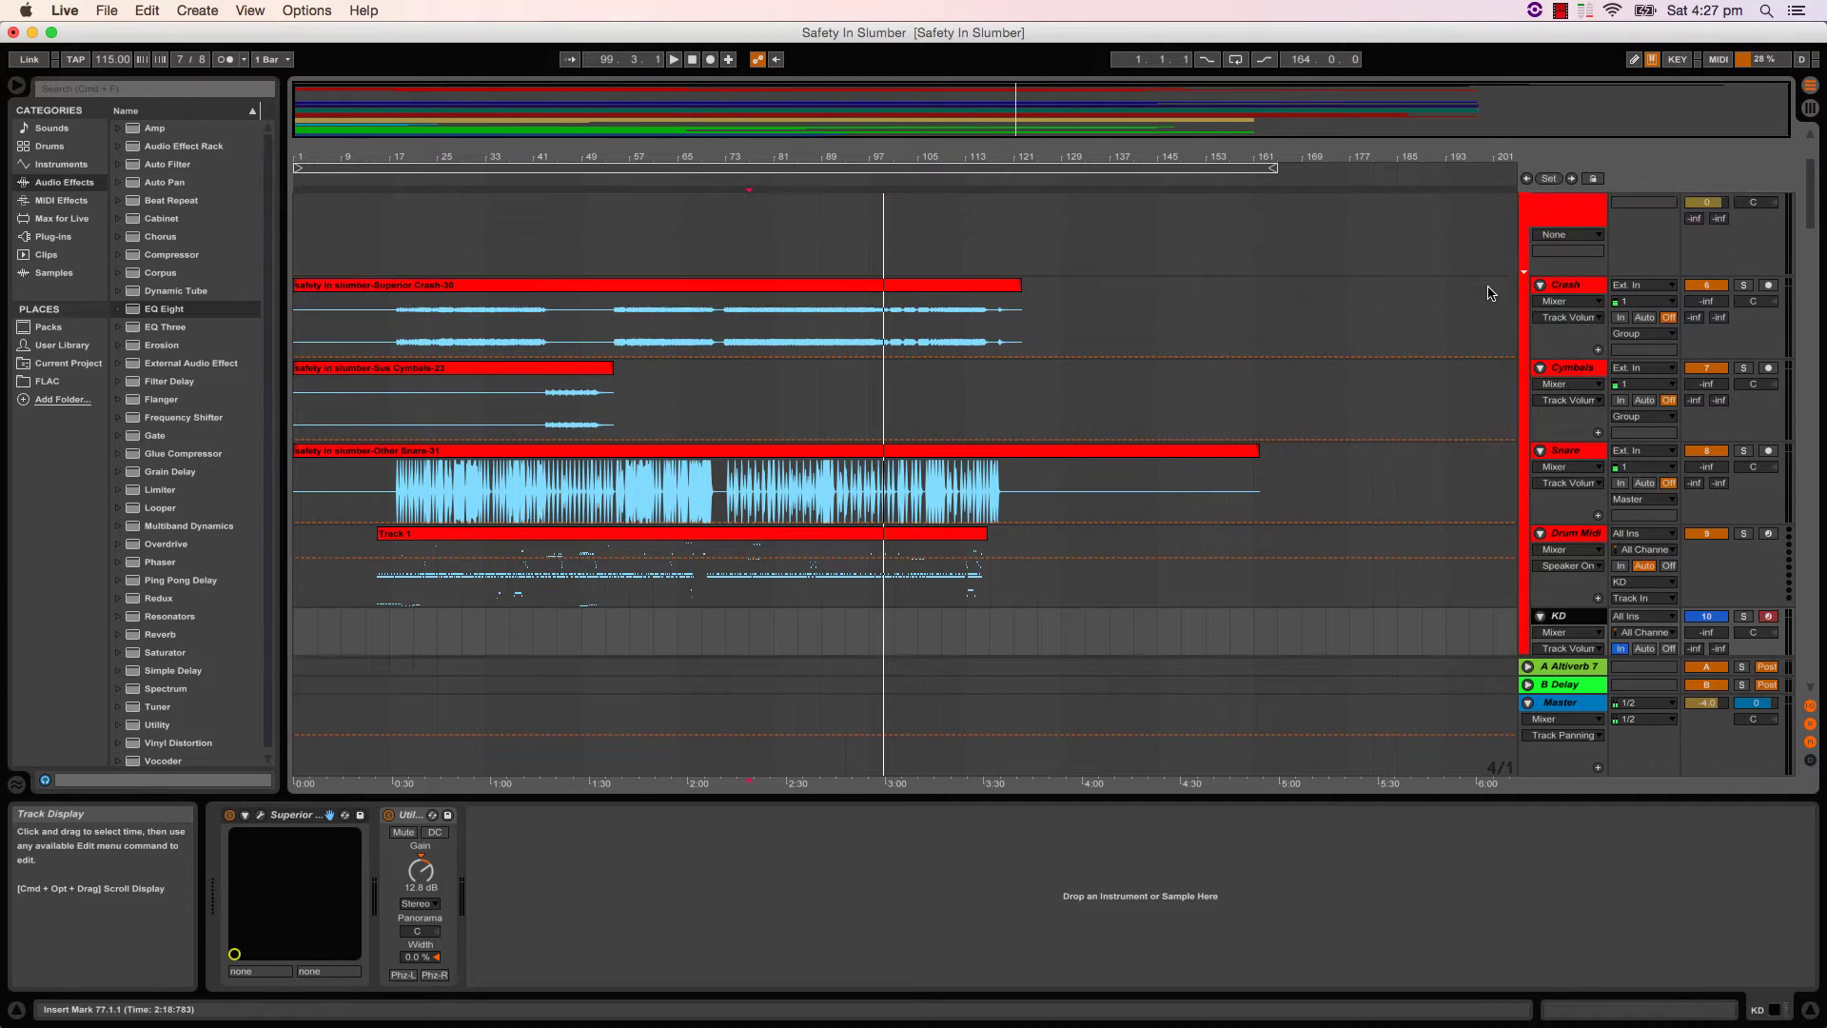
pyautogui.scroll(2, 1490, 293)
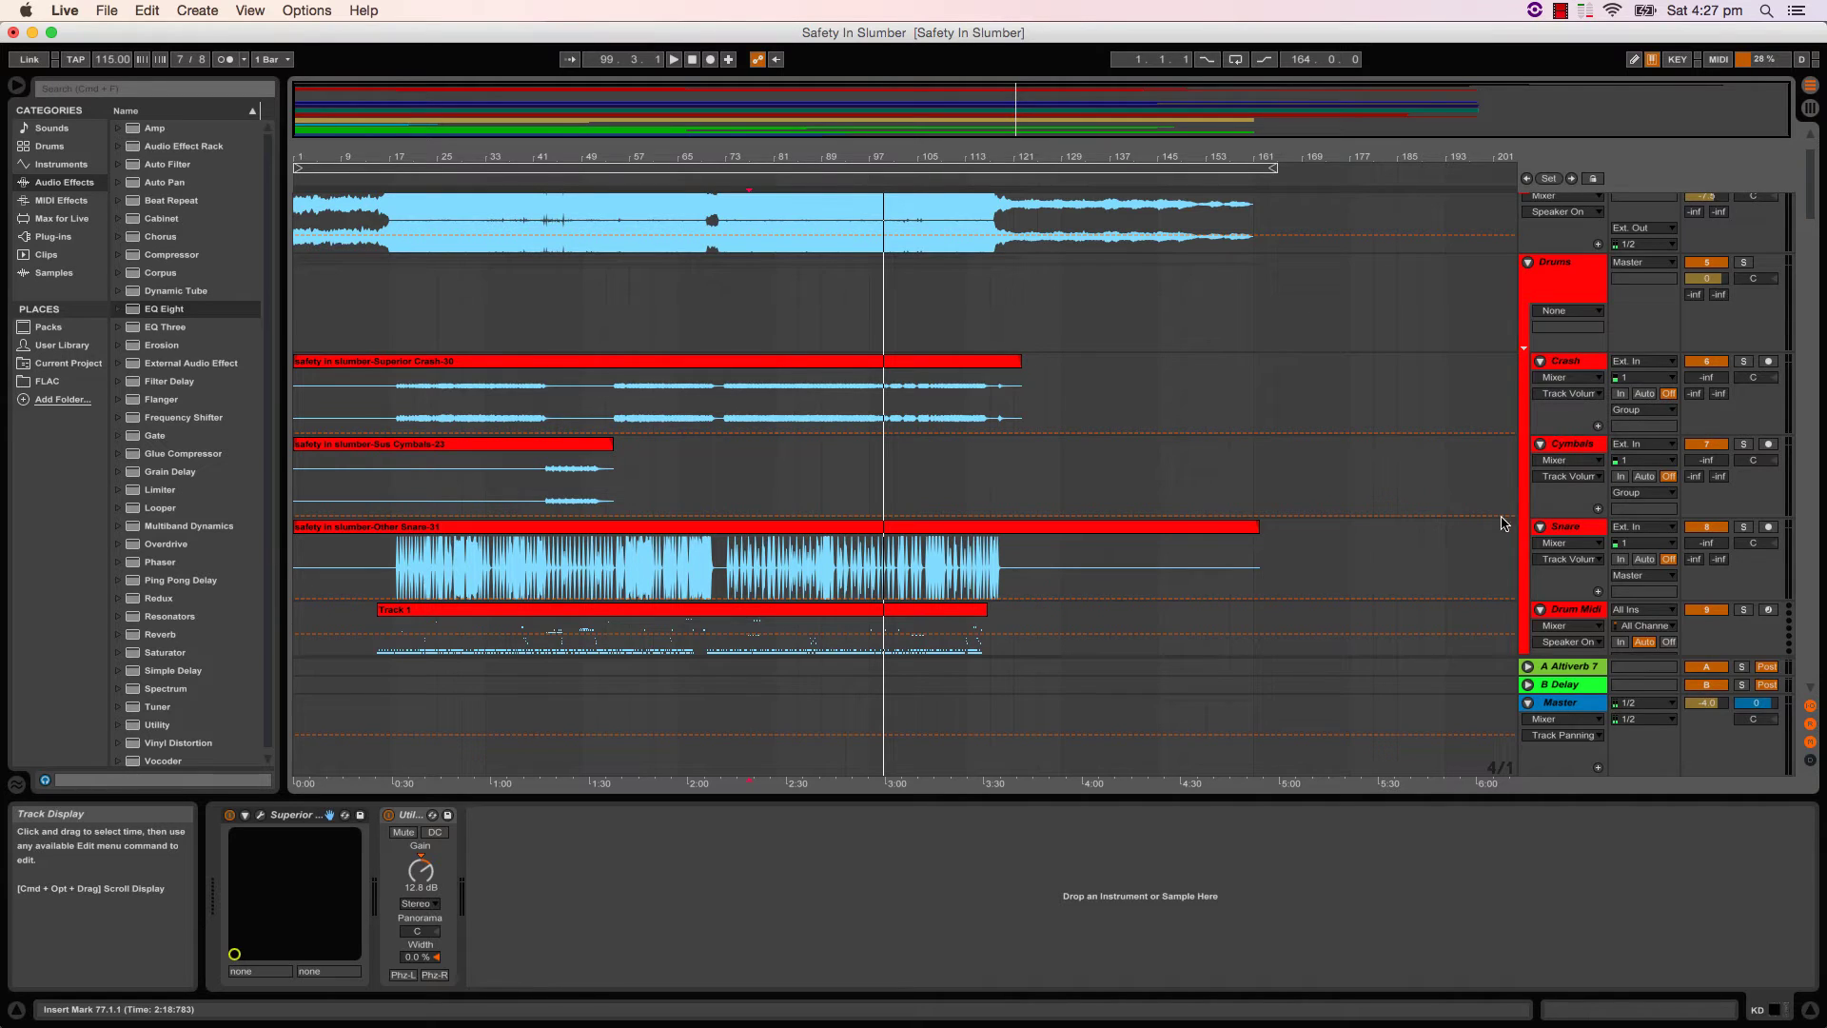
pyautogui.click(1570, 709)
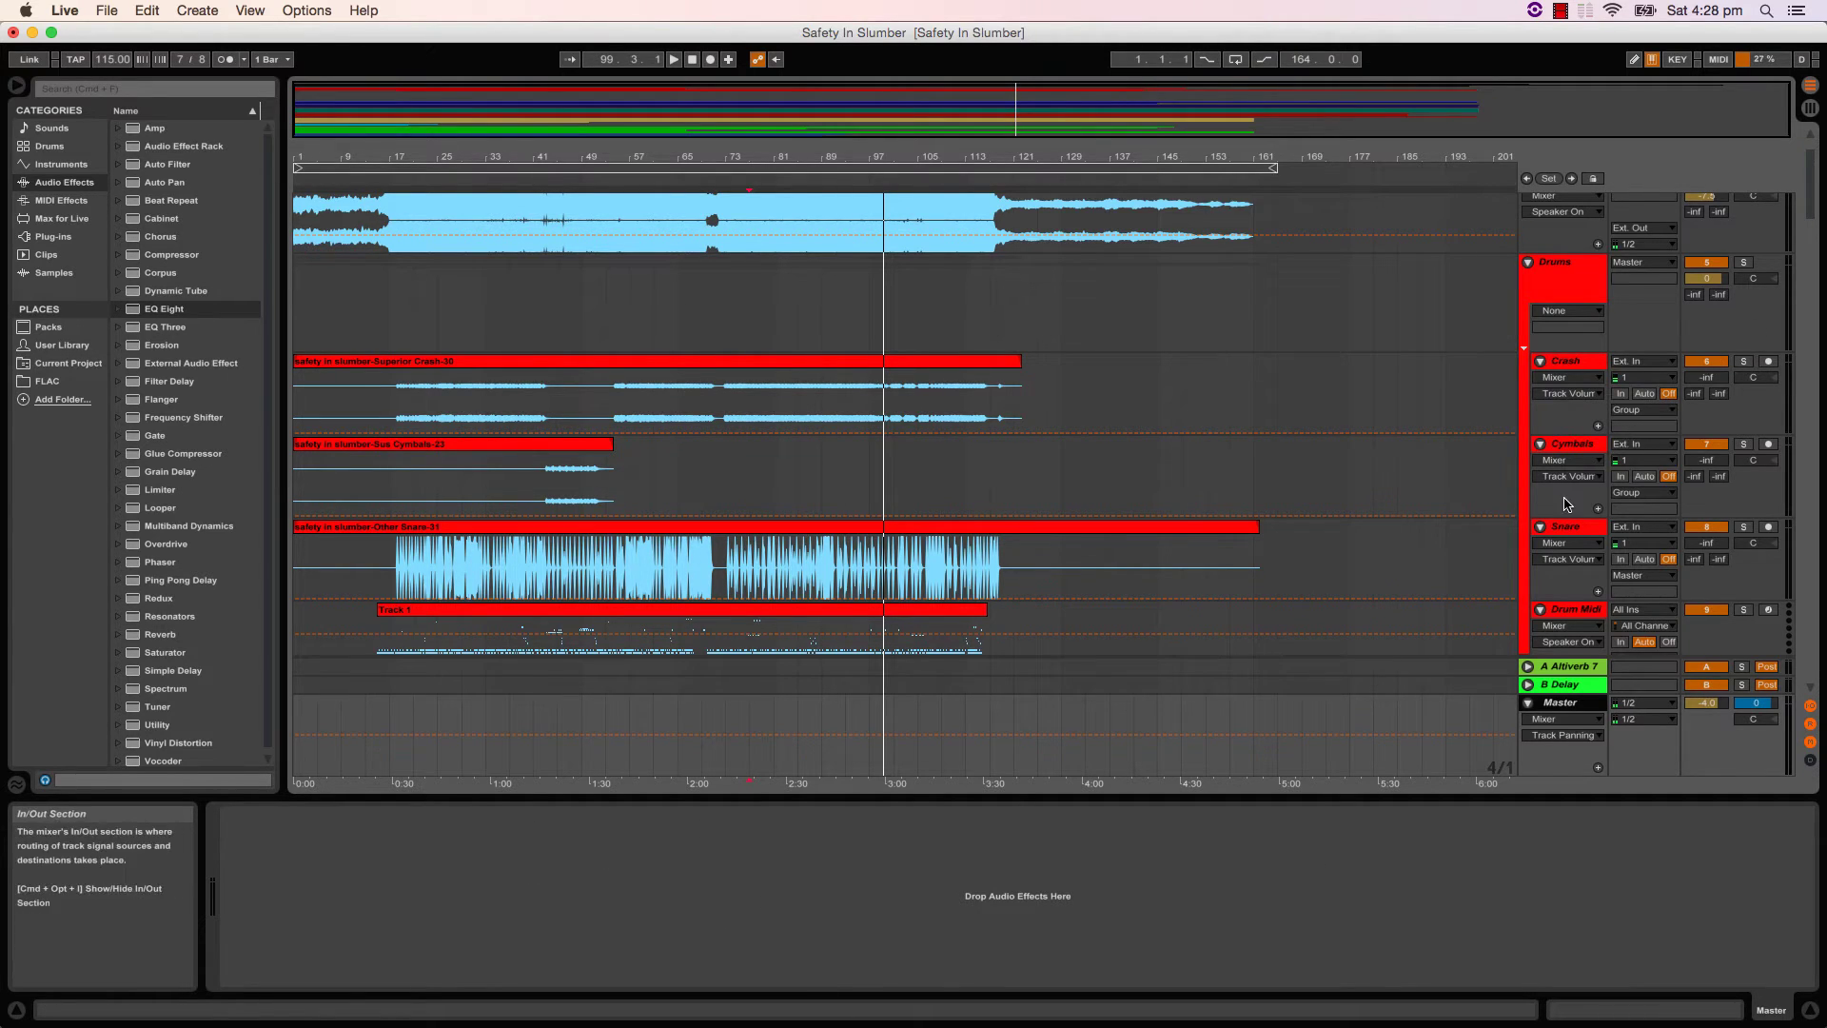
pyautogui.scroll(3, 1520, 544)
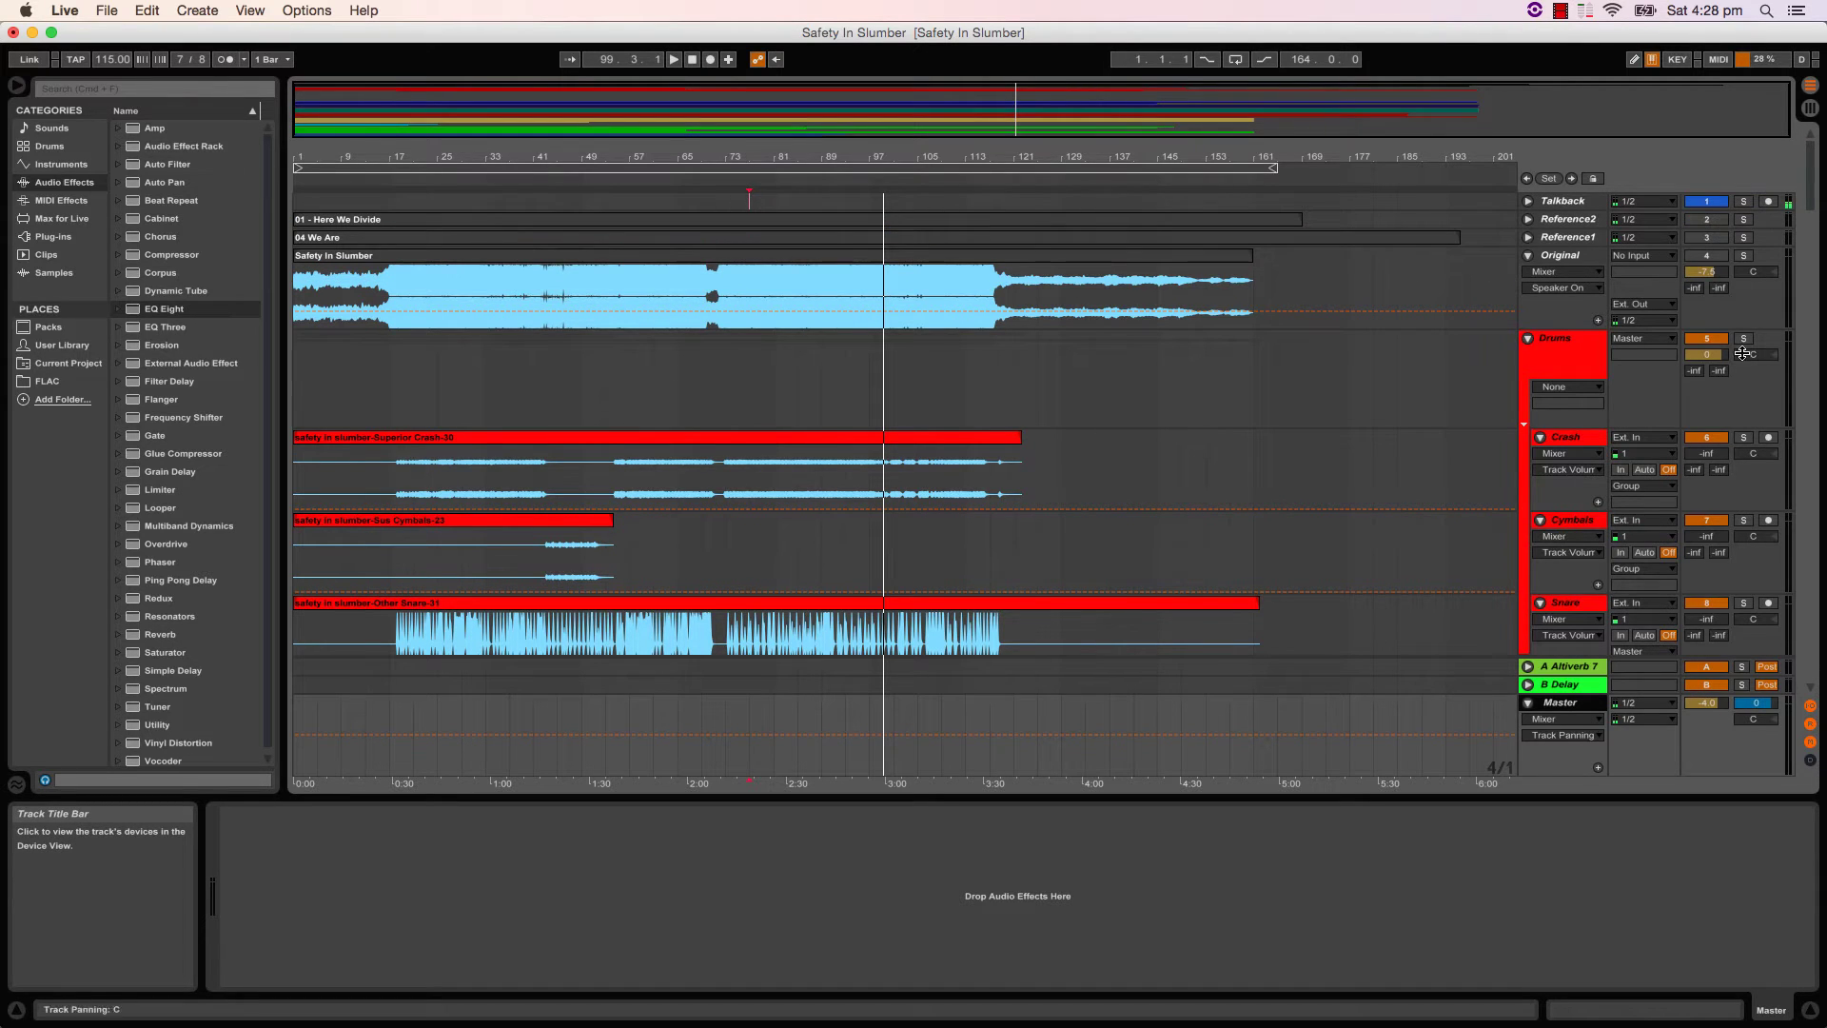
pyautogui.click(1529, 220)
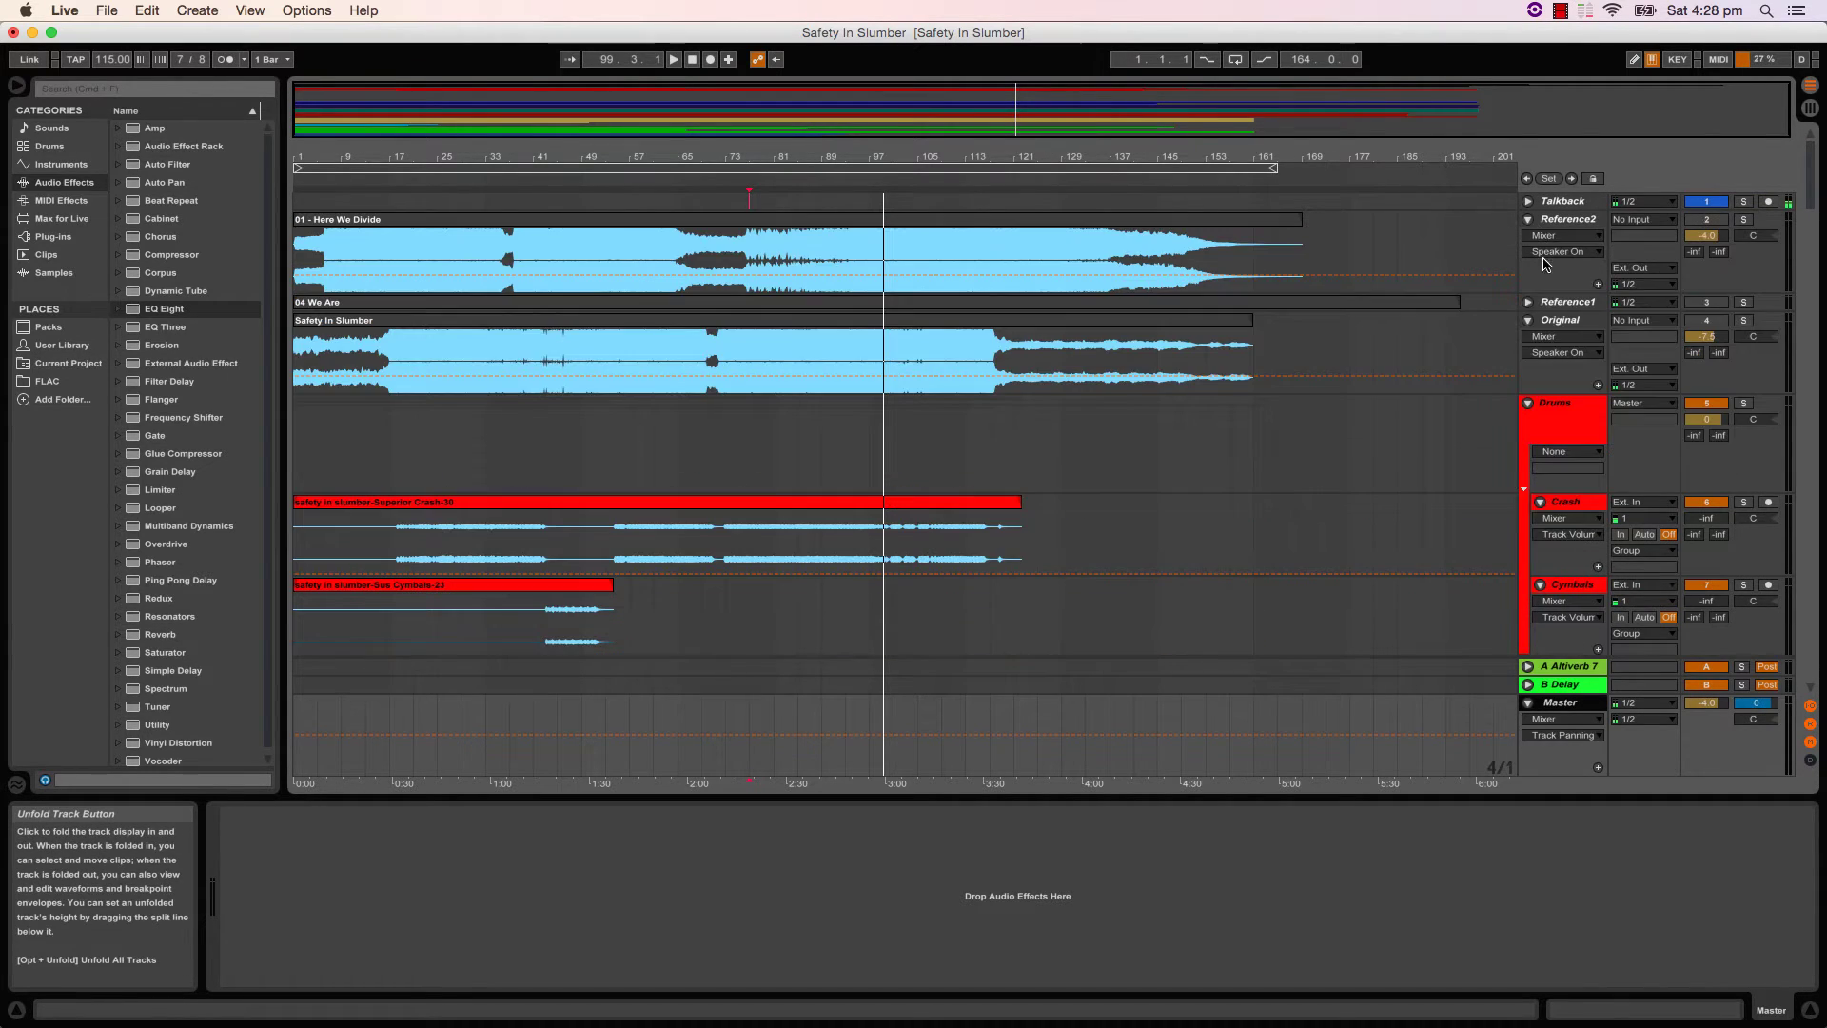
pyautogui.click(1529, 303)
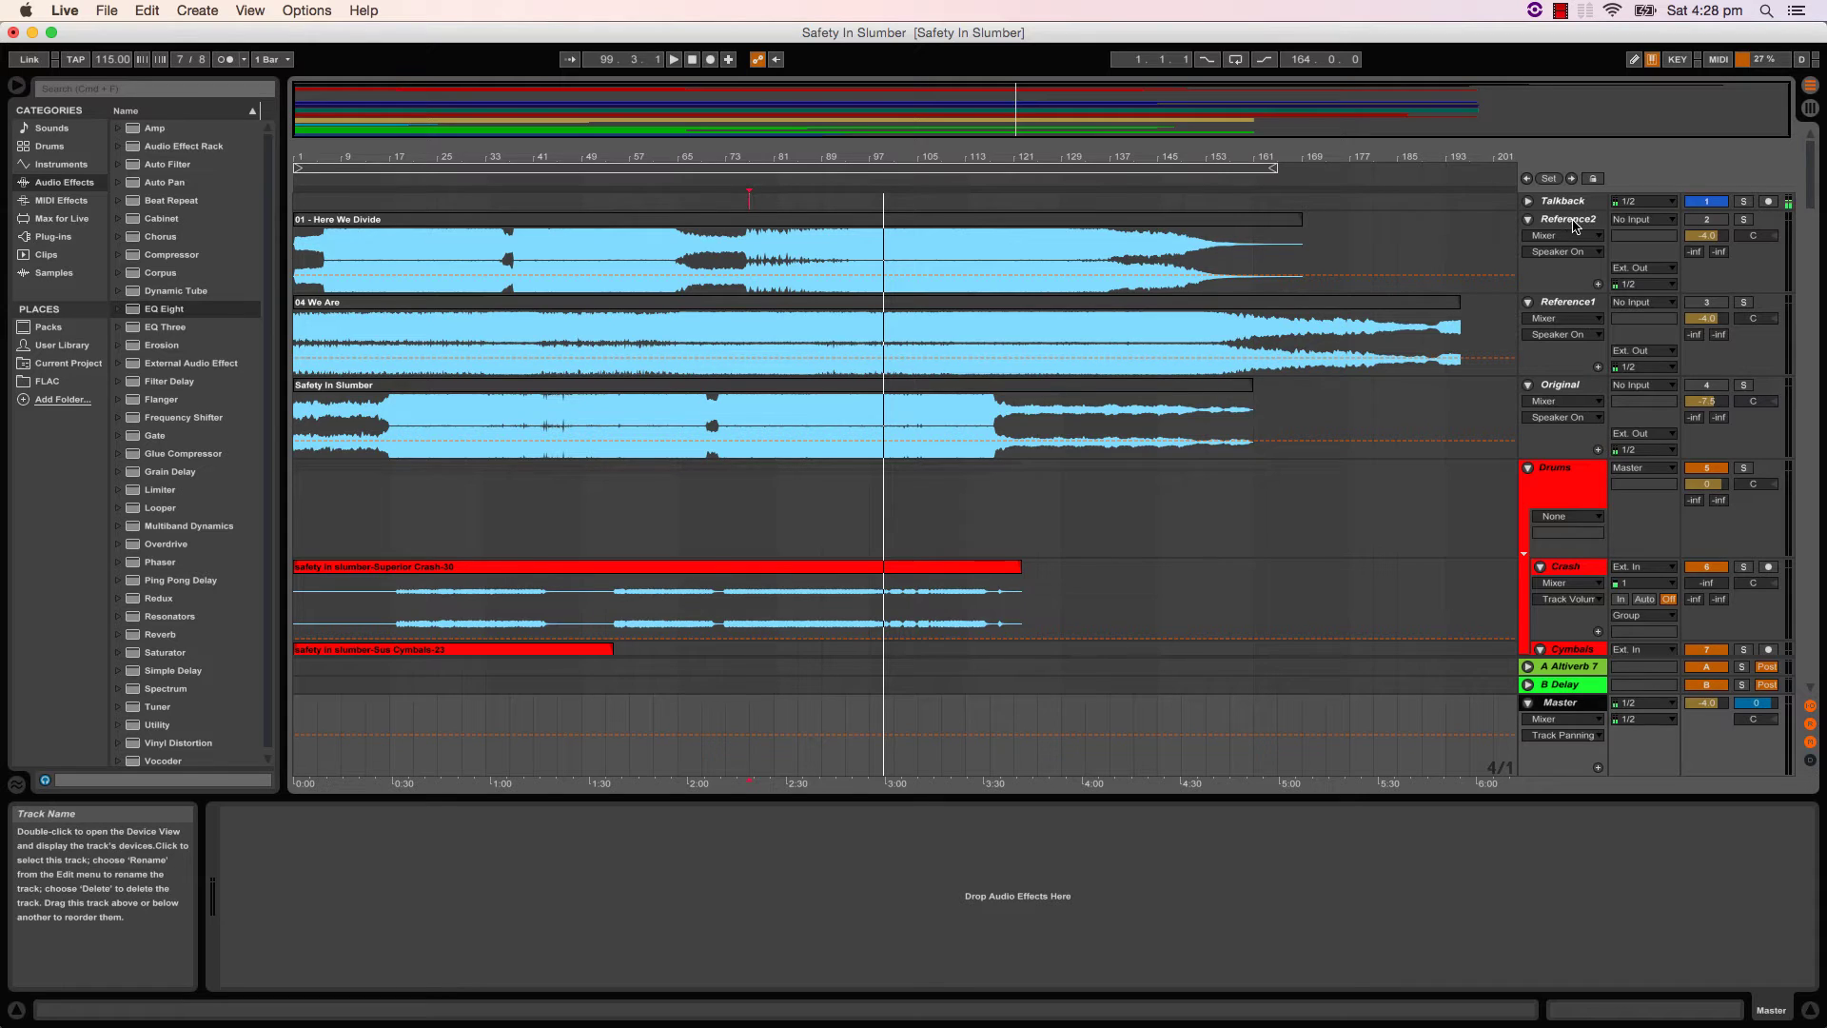
# - Switch Reference2's output to Master and back to Ext. Out 1/2, and toggle the track's solo on and off
pyautogui.click(1629, 276)
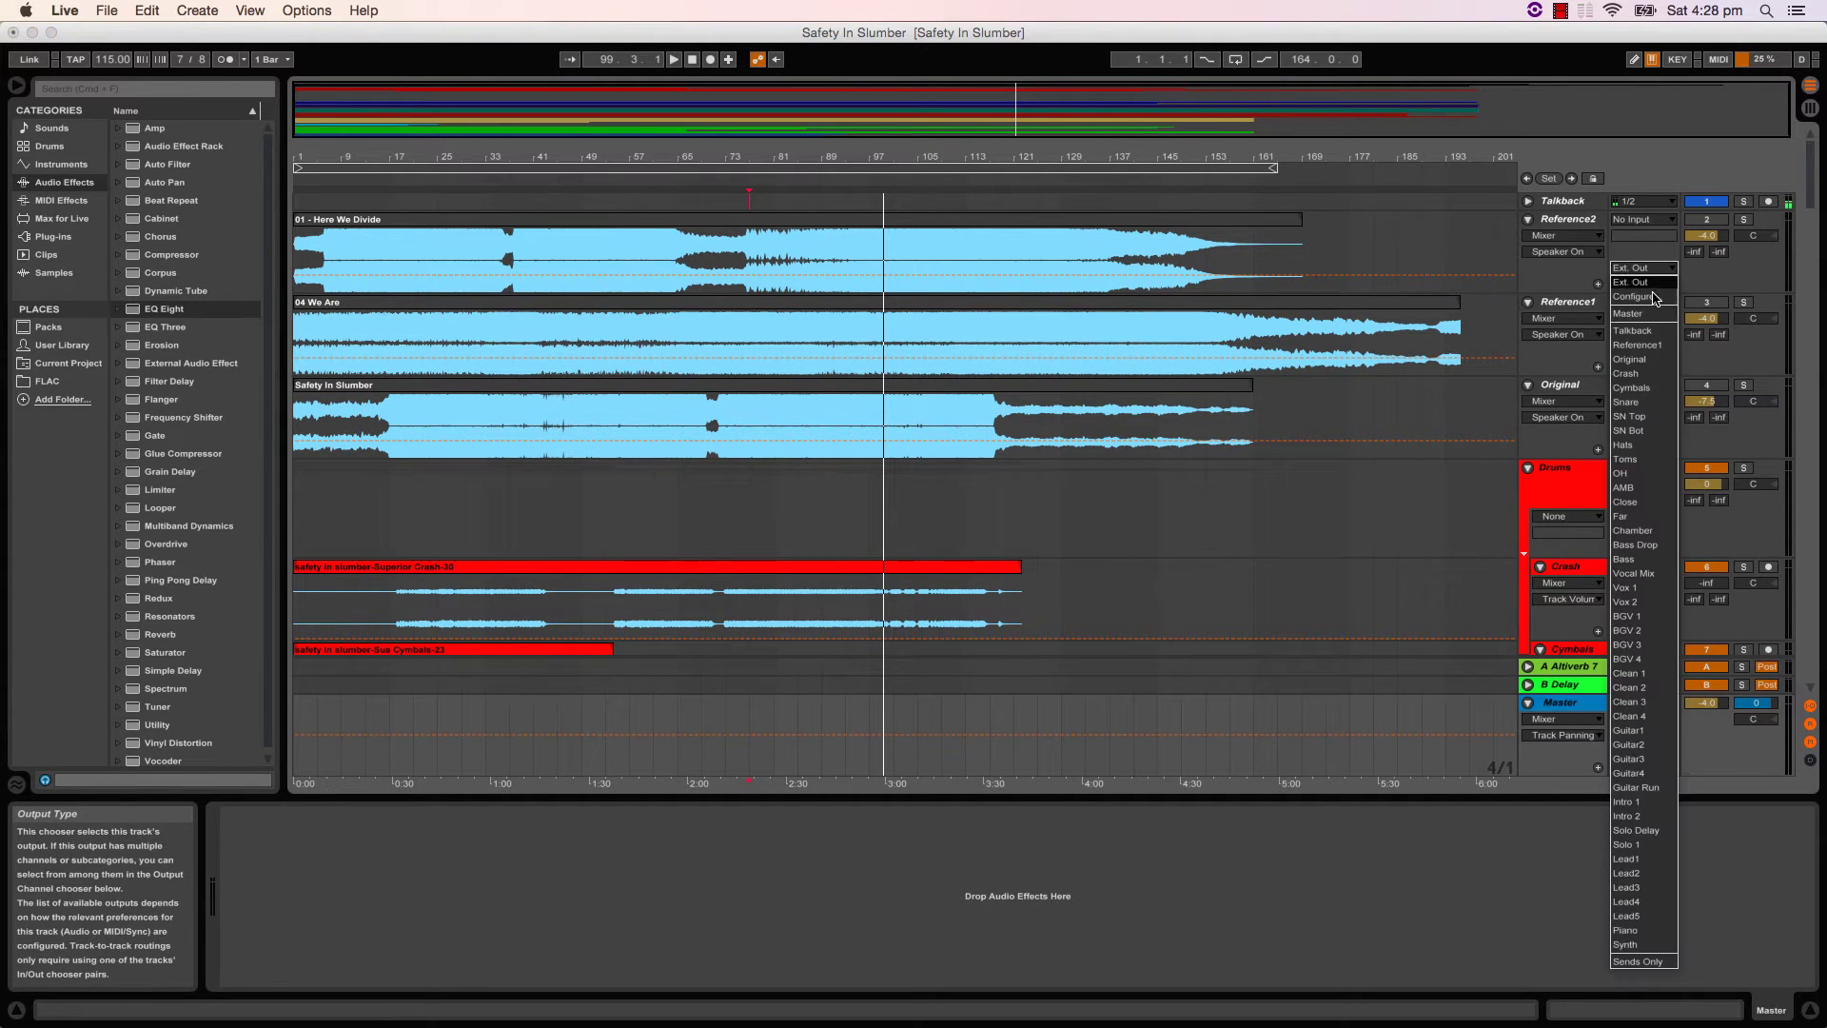
pyautogui.click(1791, 379)
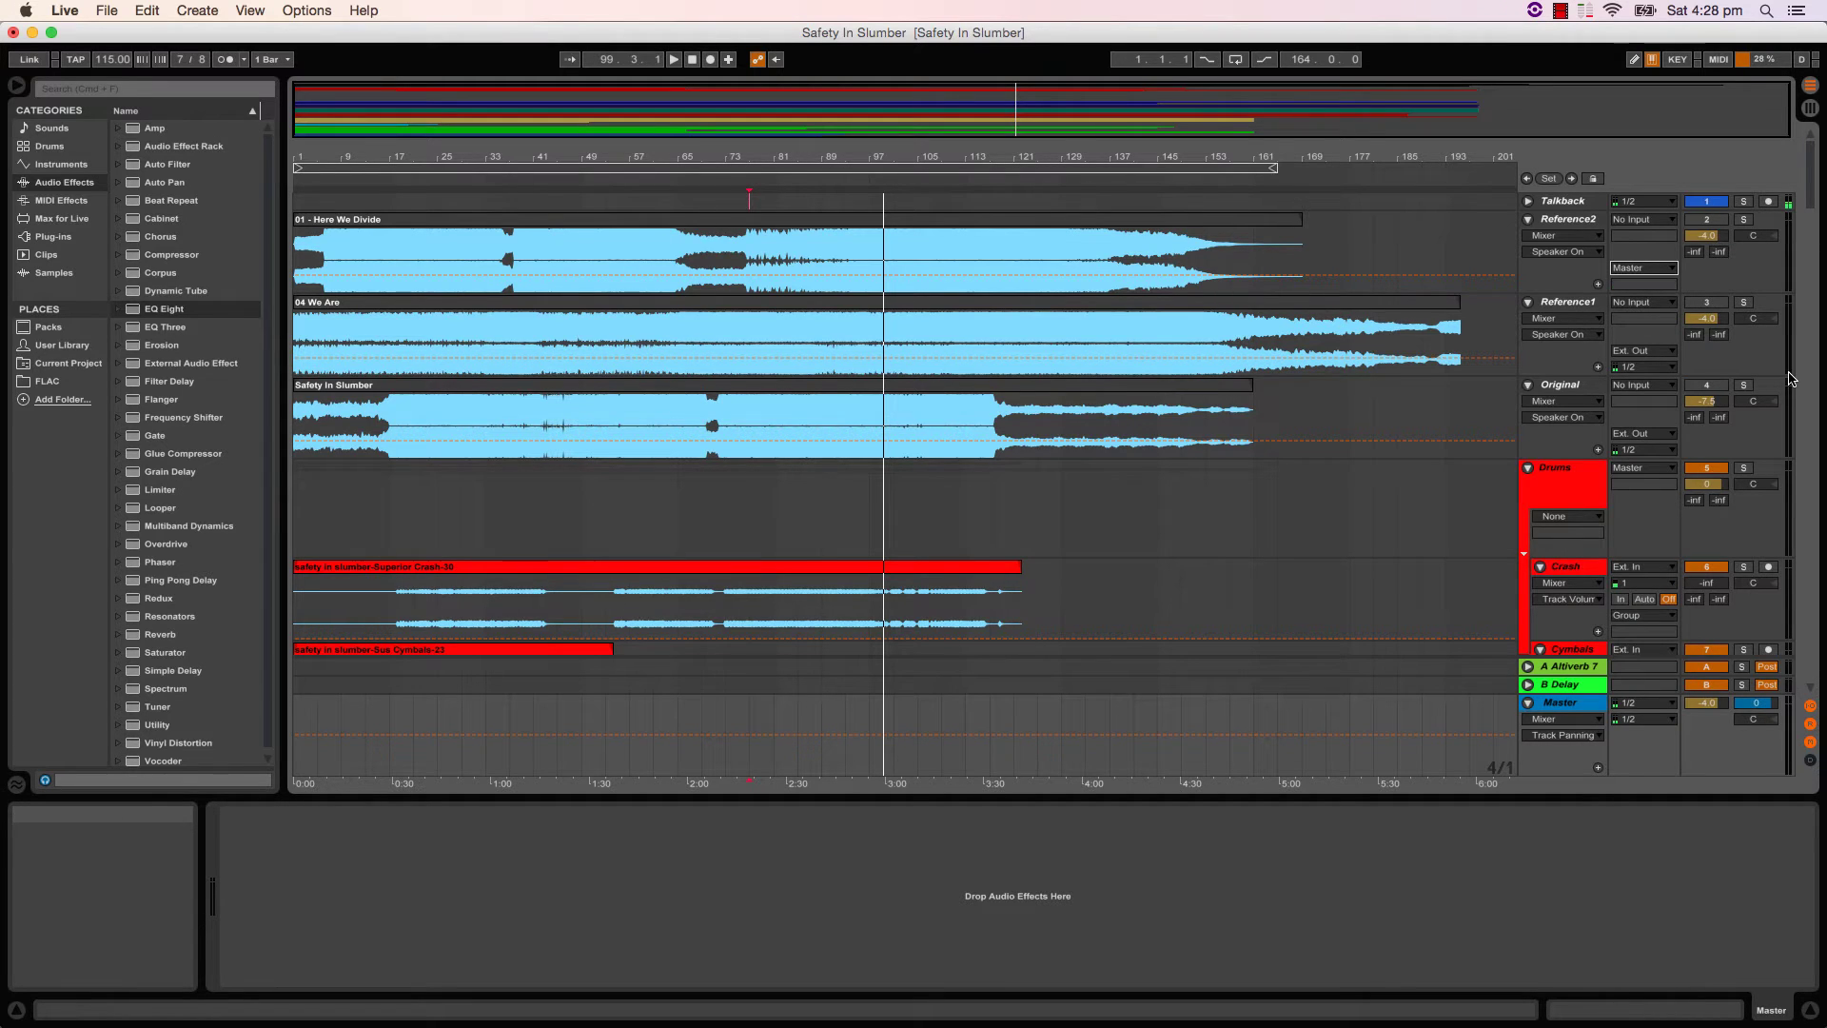
pyautogui.click(1664, 276)
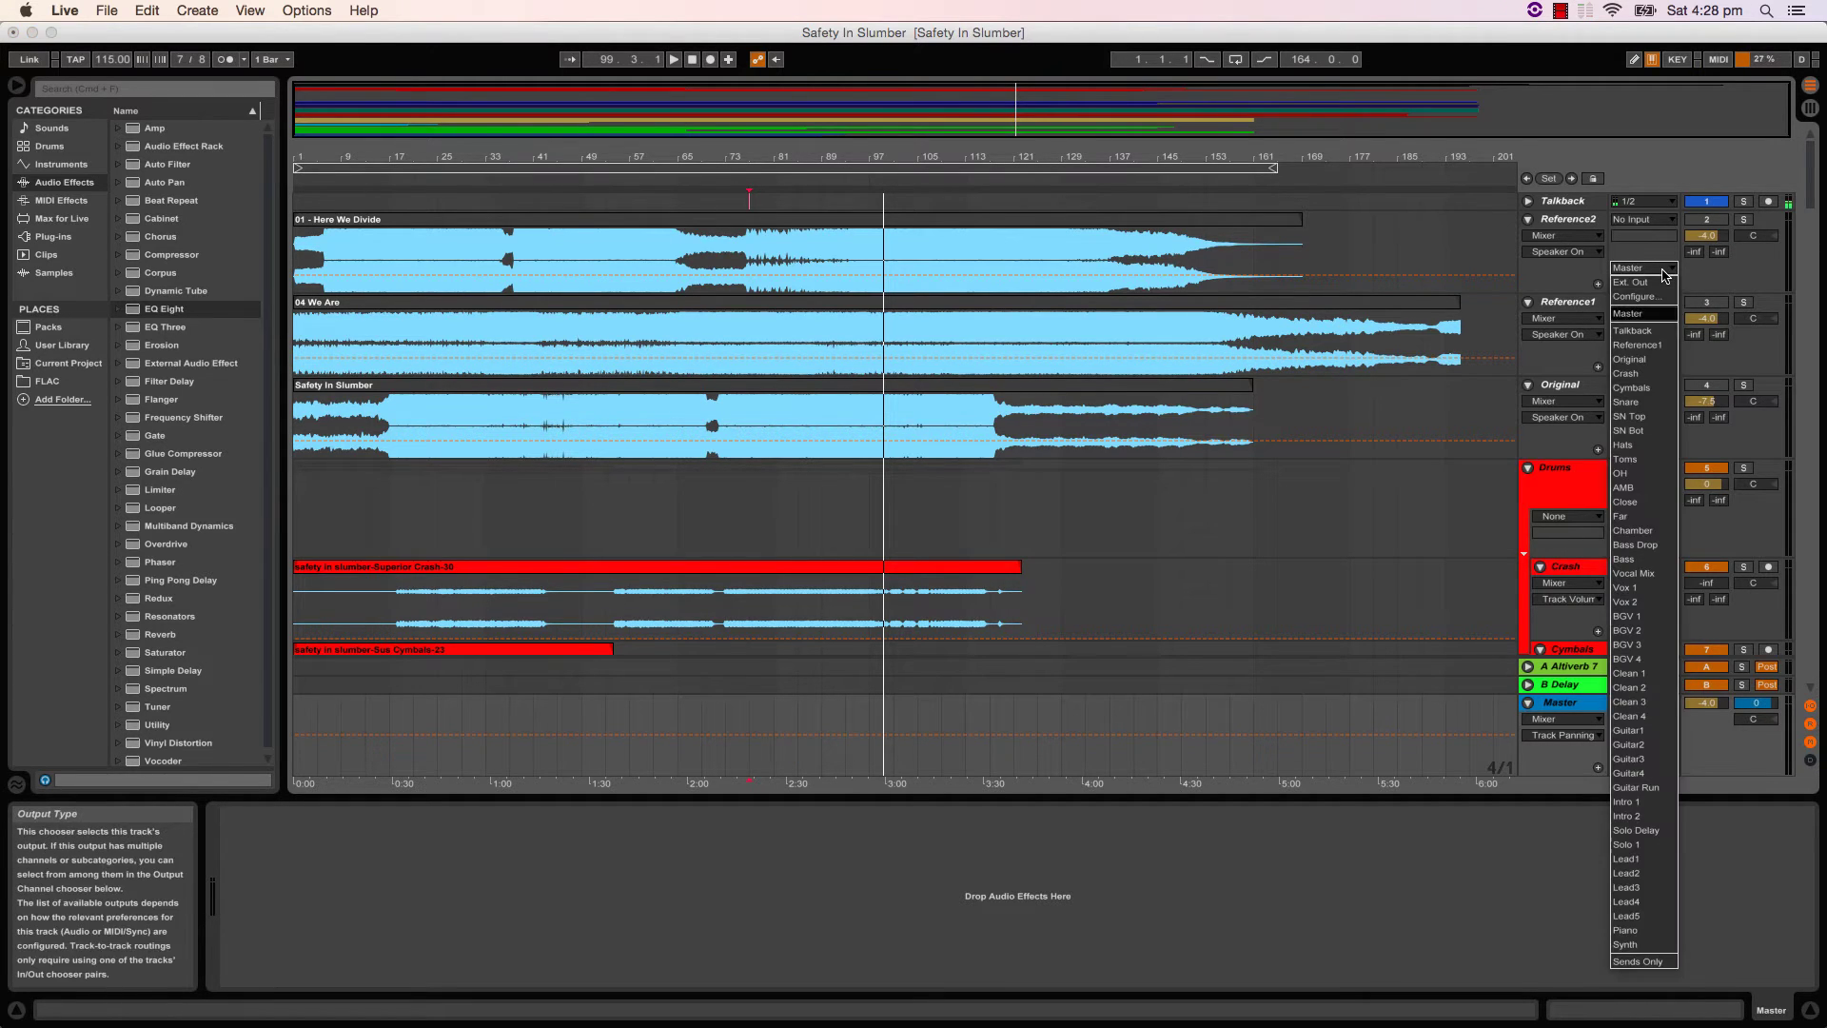
pyautogui.click(1656, 288)
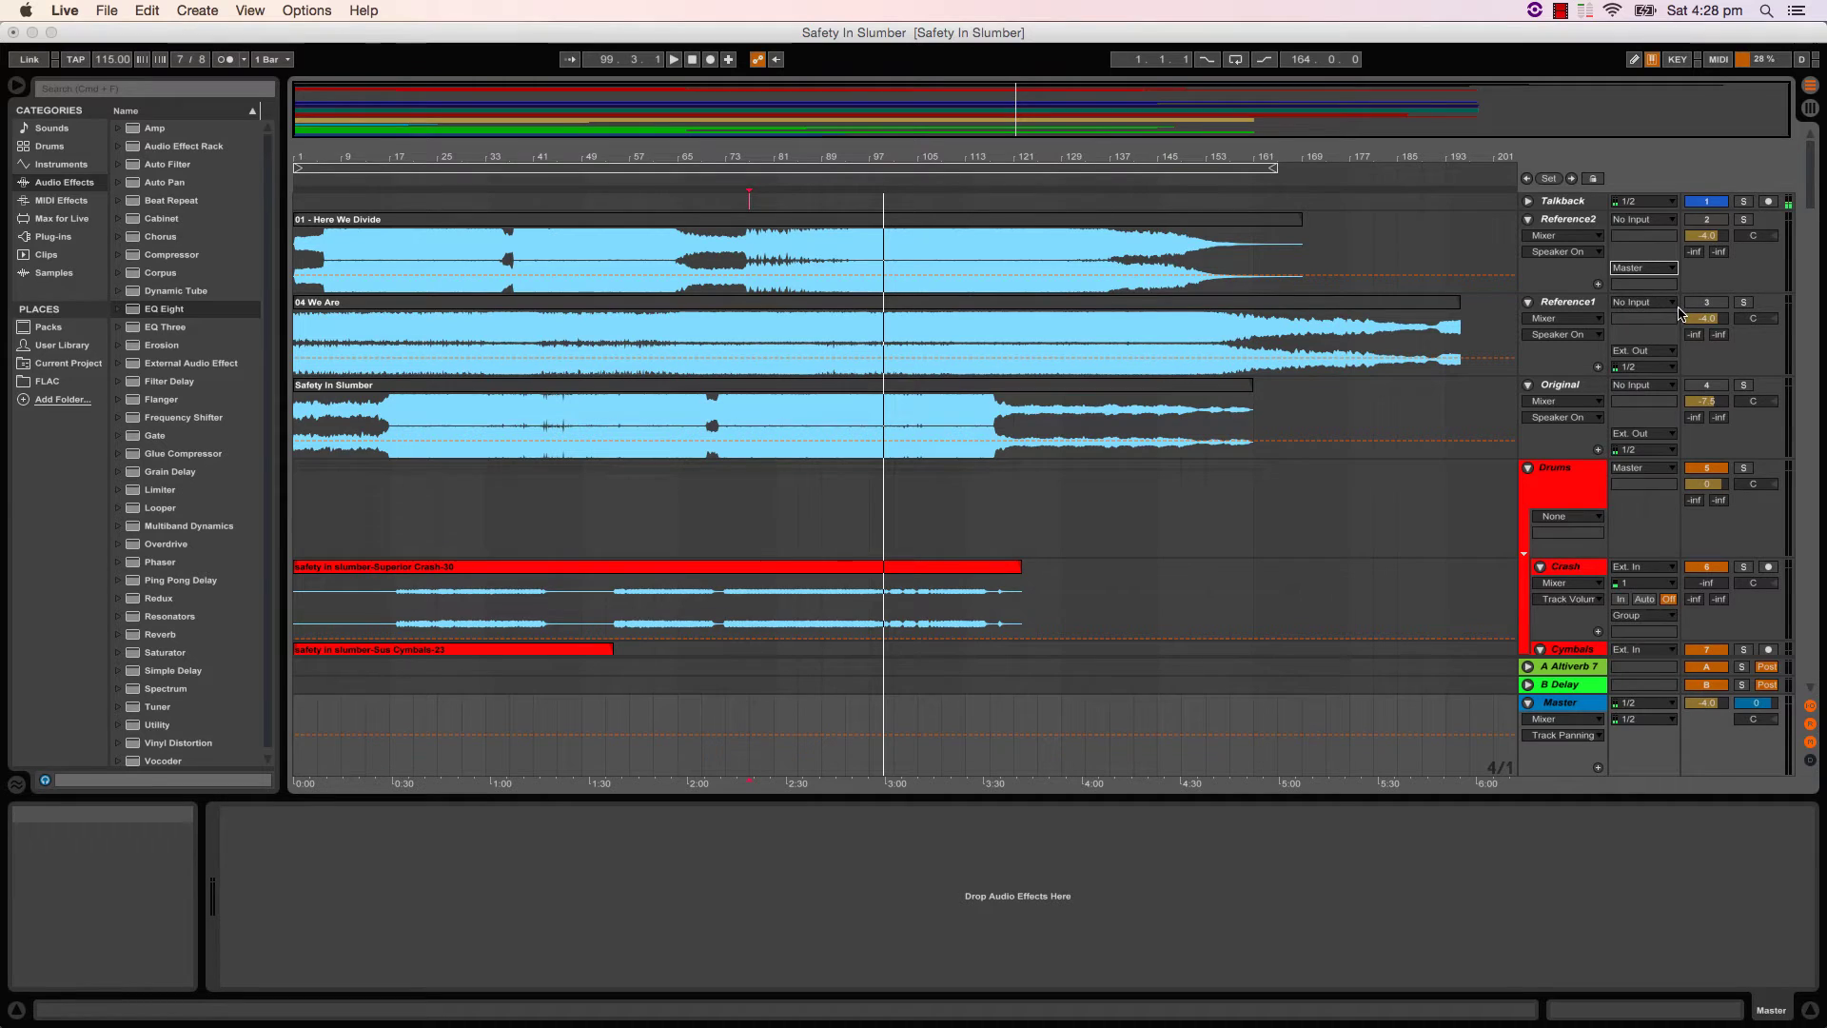
pyautogui.click(1650, 285)
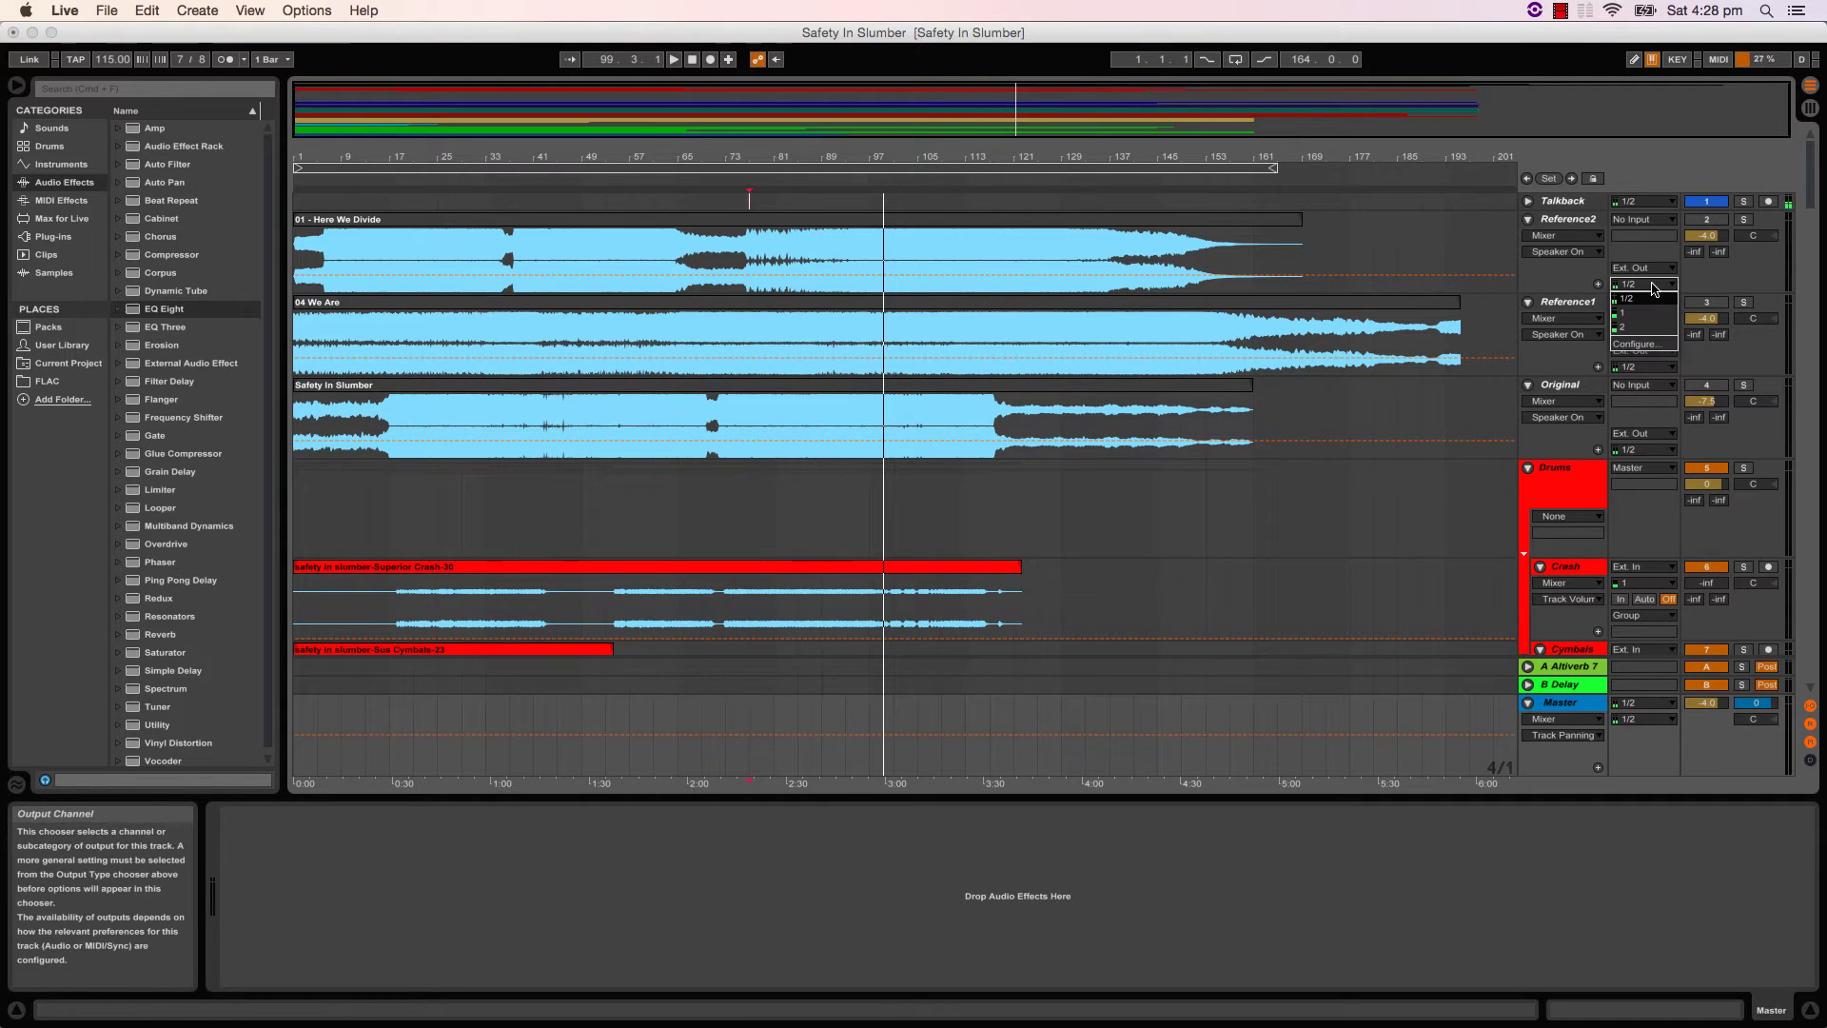
pyautogui.click(1654, 289)
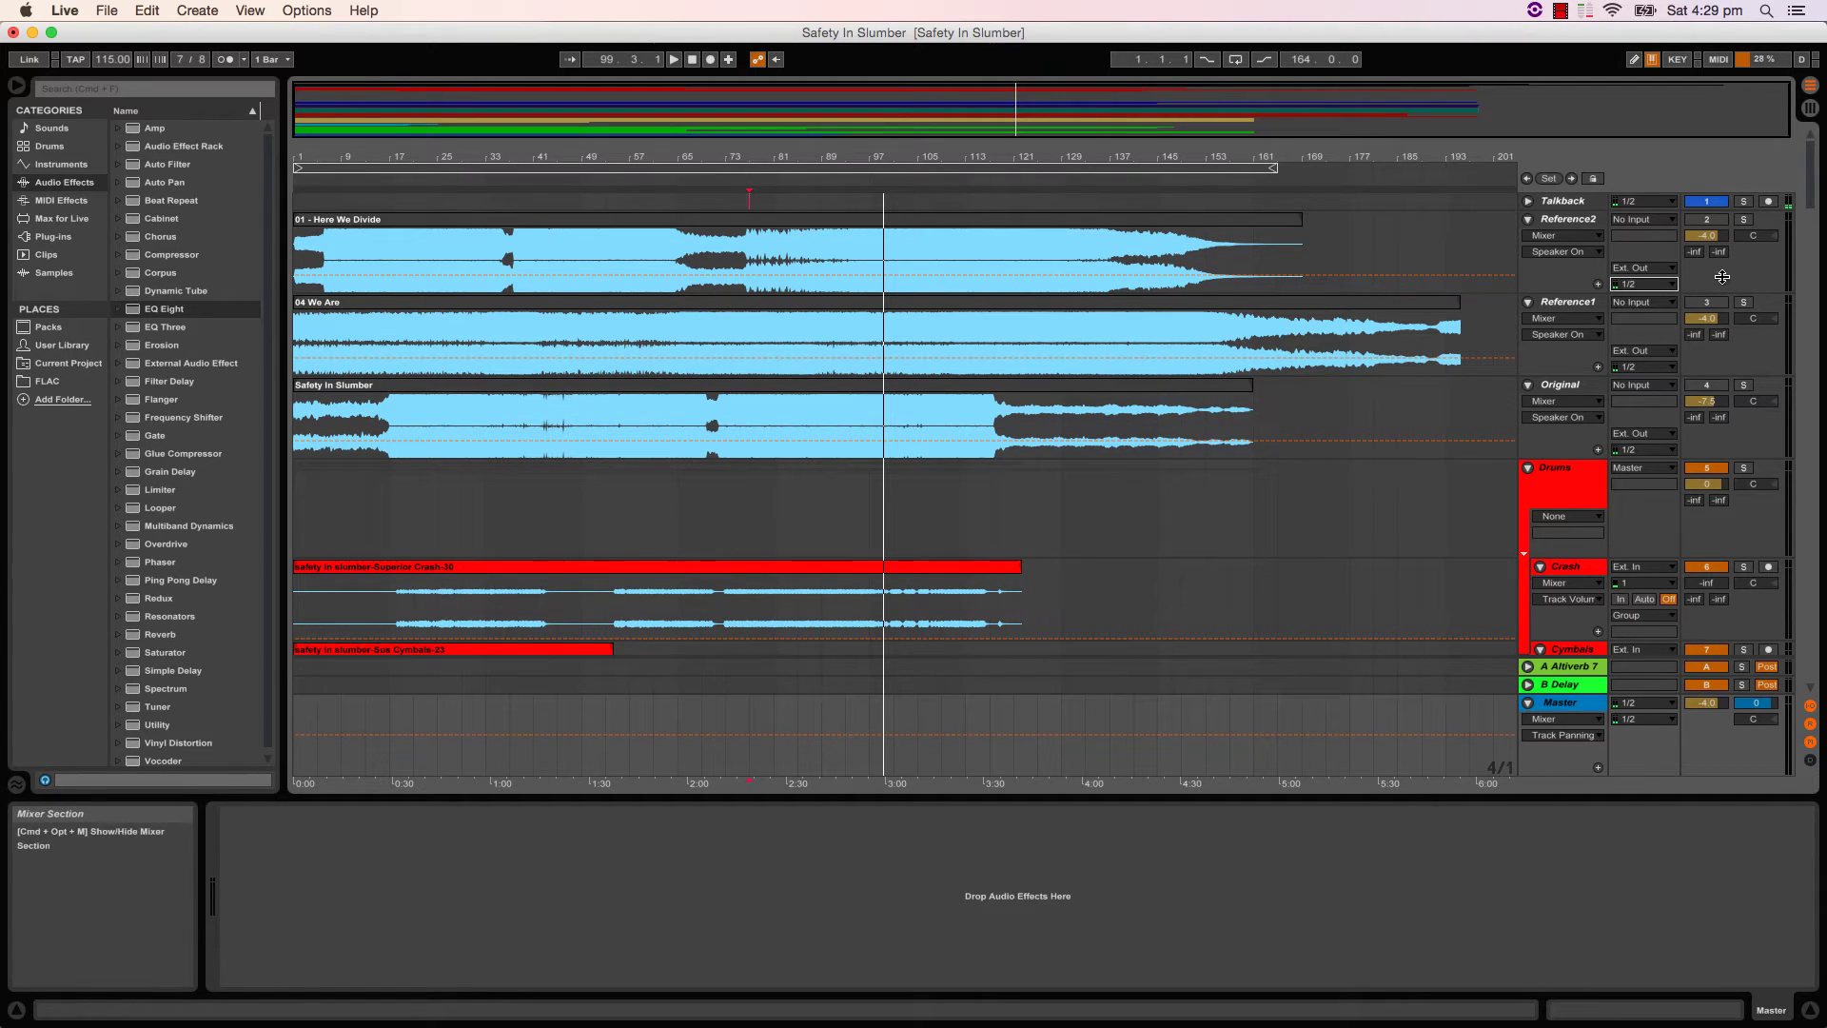
pyautogui.click(1745, 221)
pyautogui.click(1744, 220)
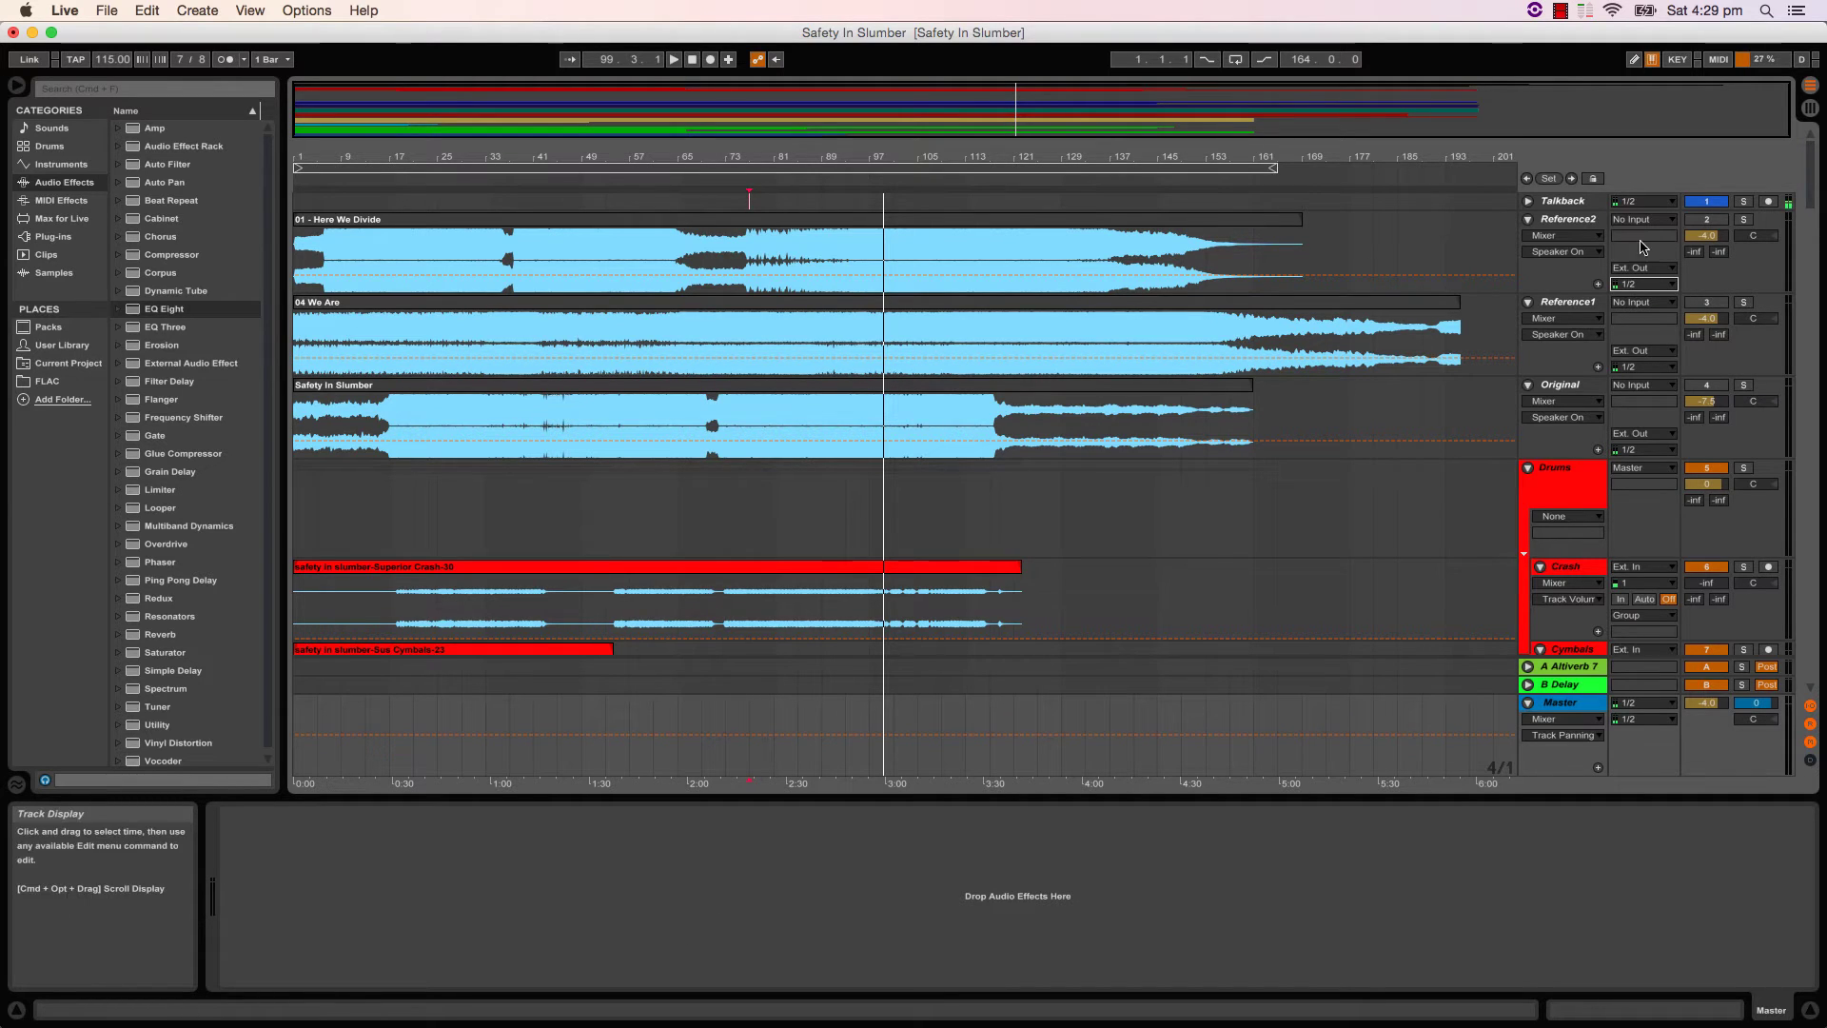
# - Fold the Reference2 and Reference1 tracks and unfold them again
pyautogui.click(1528, 219)
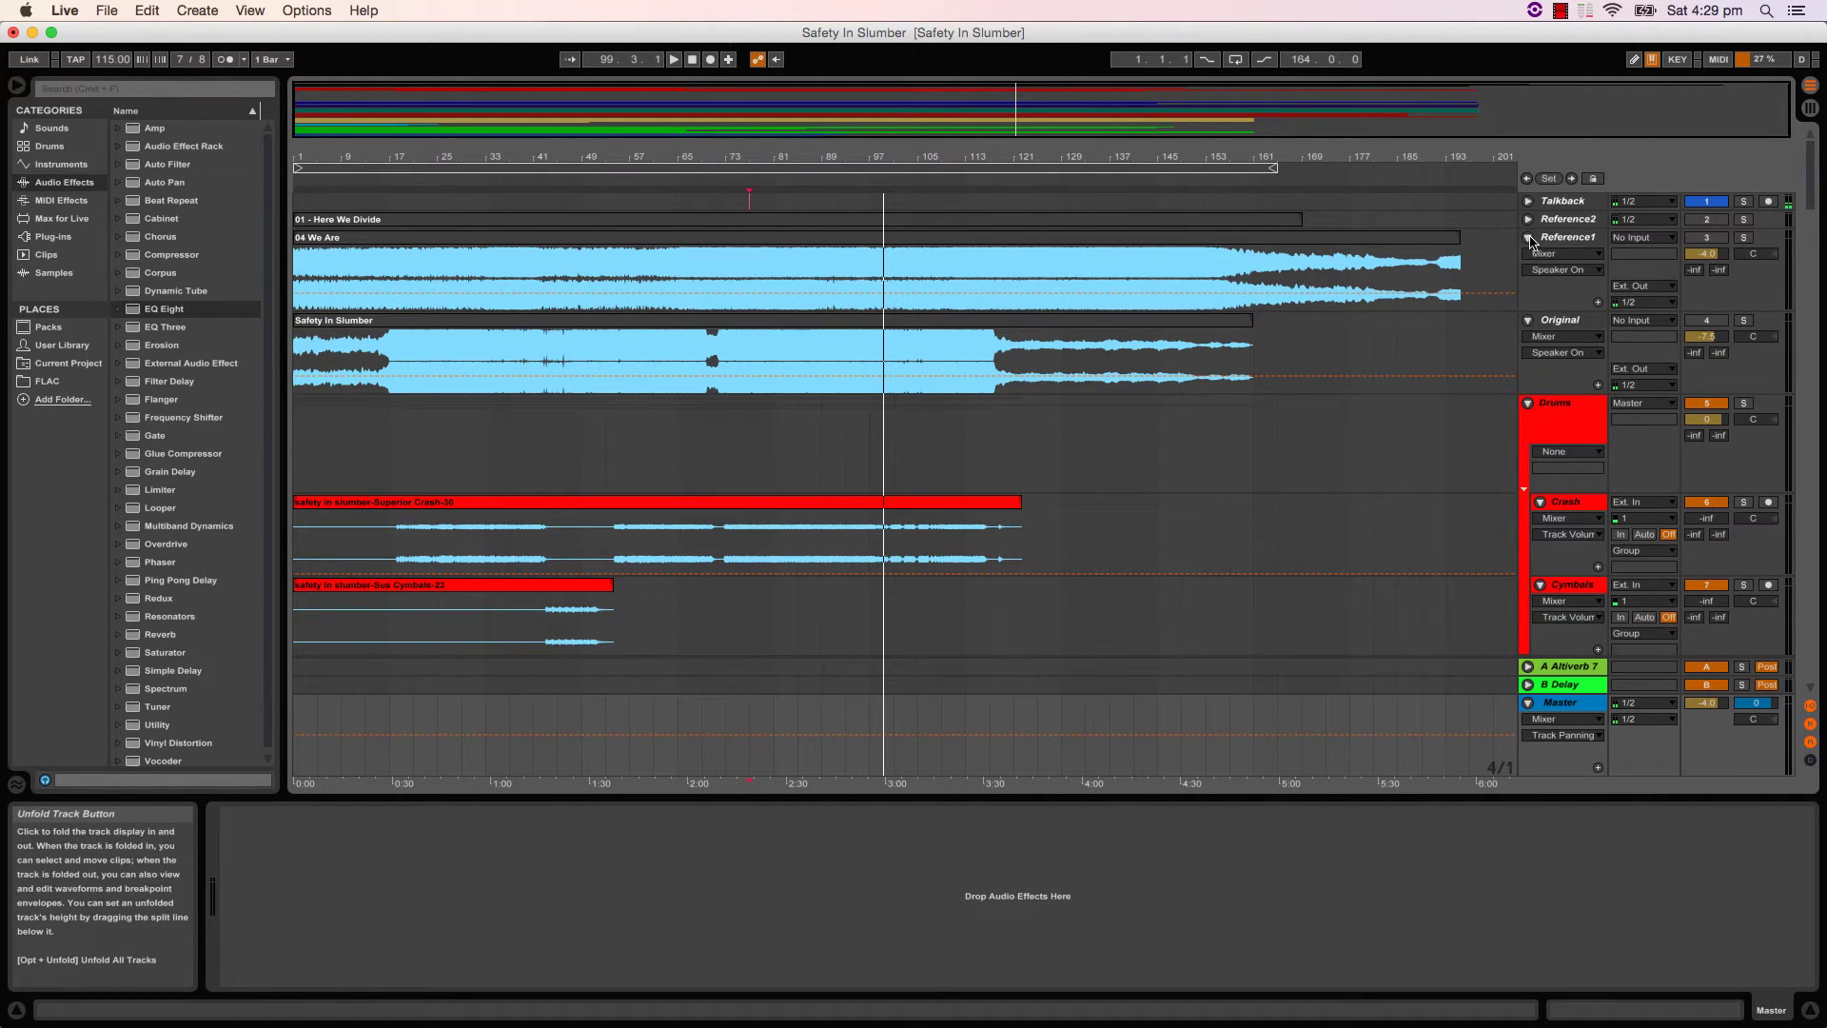
pyautogui.click(1528, 237)
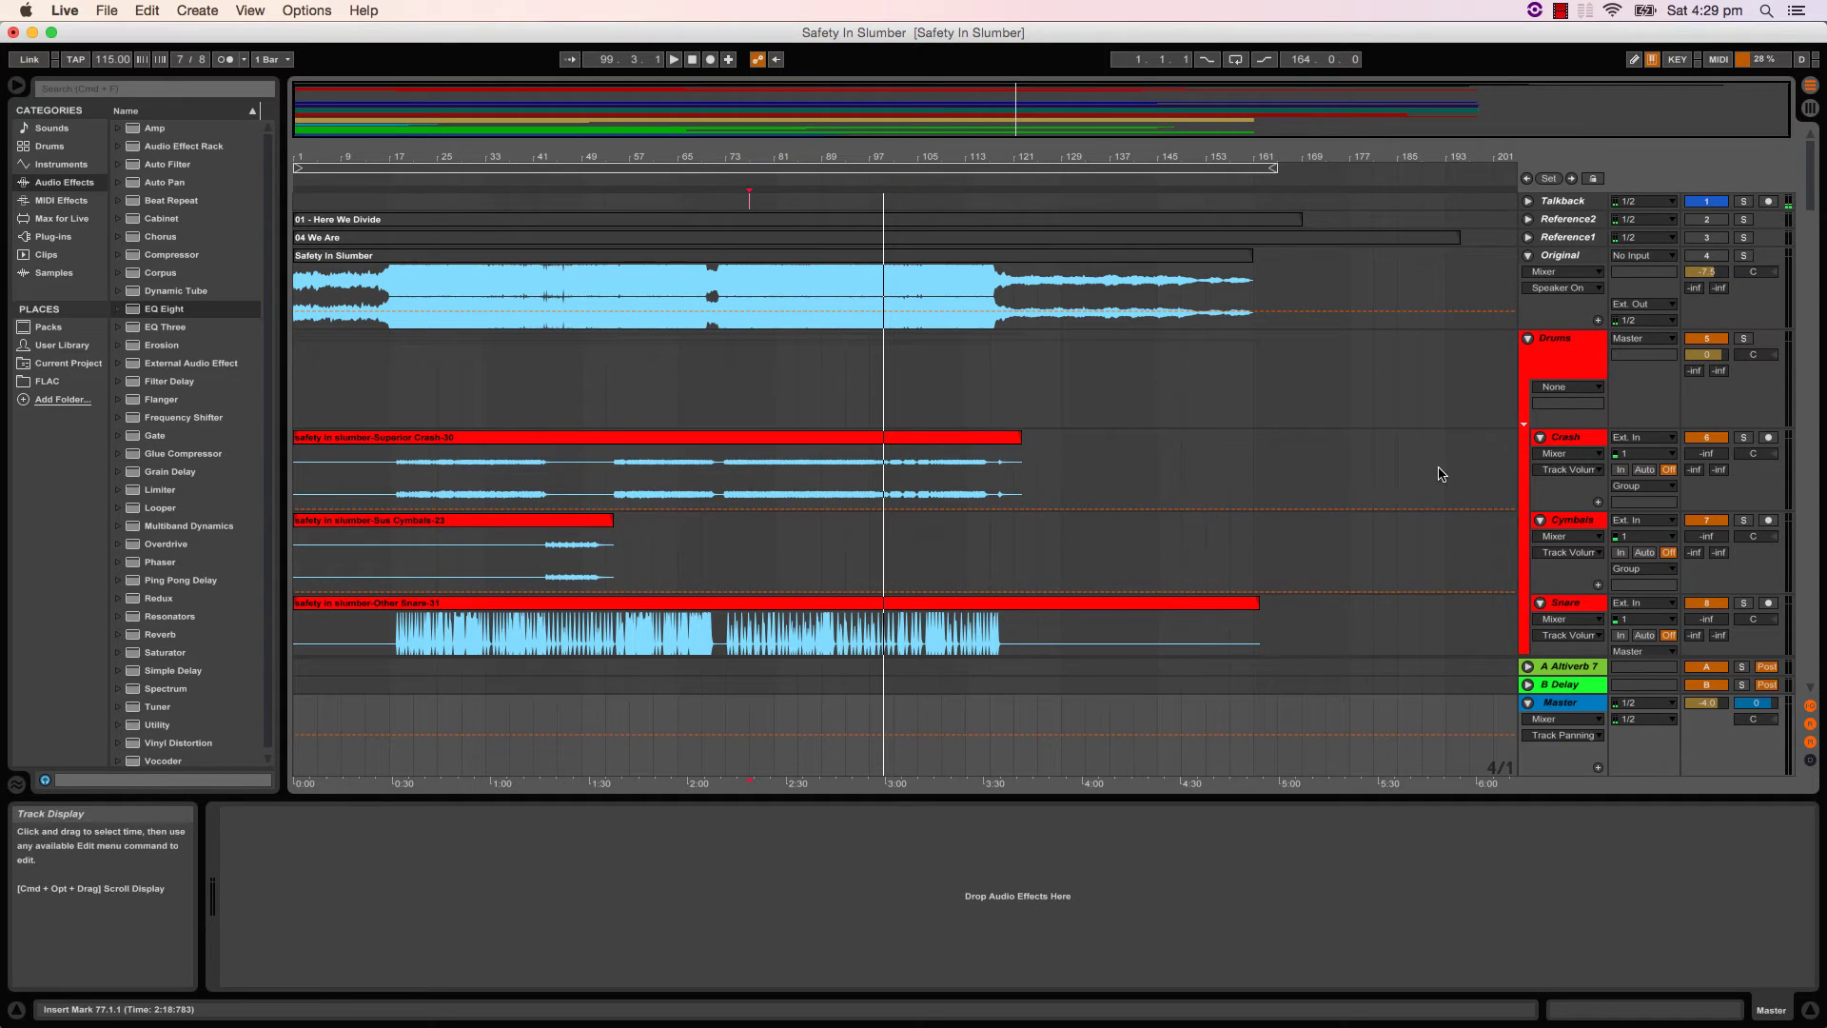
pyautogui.click(1529, 220)
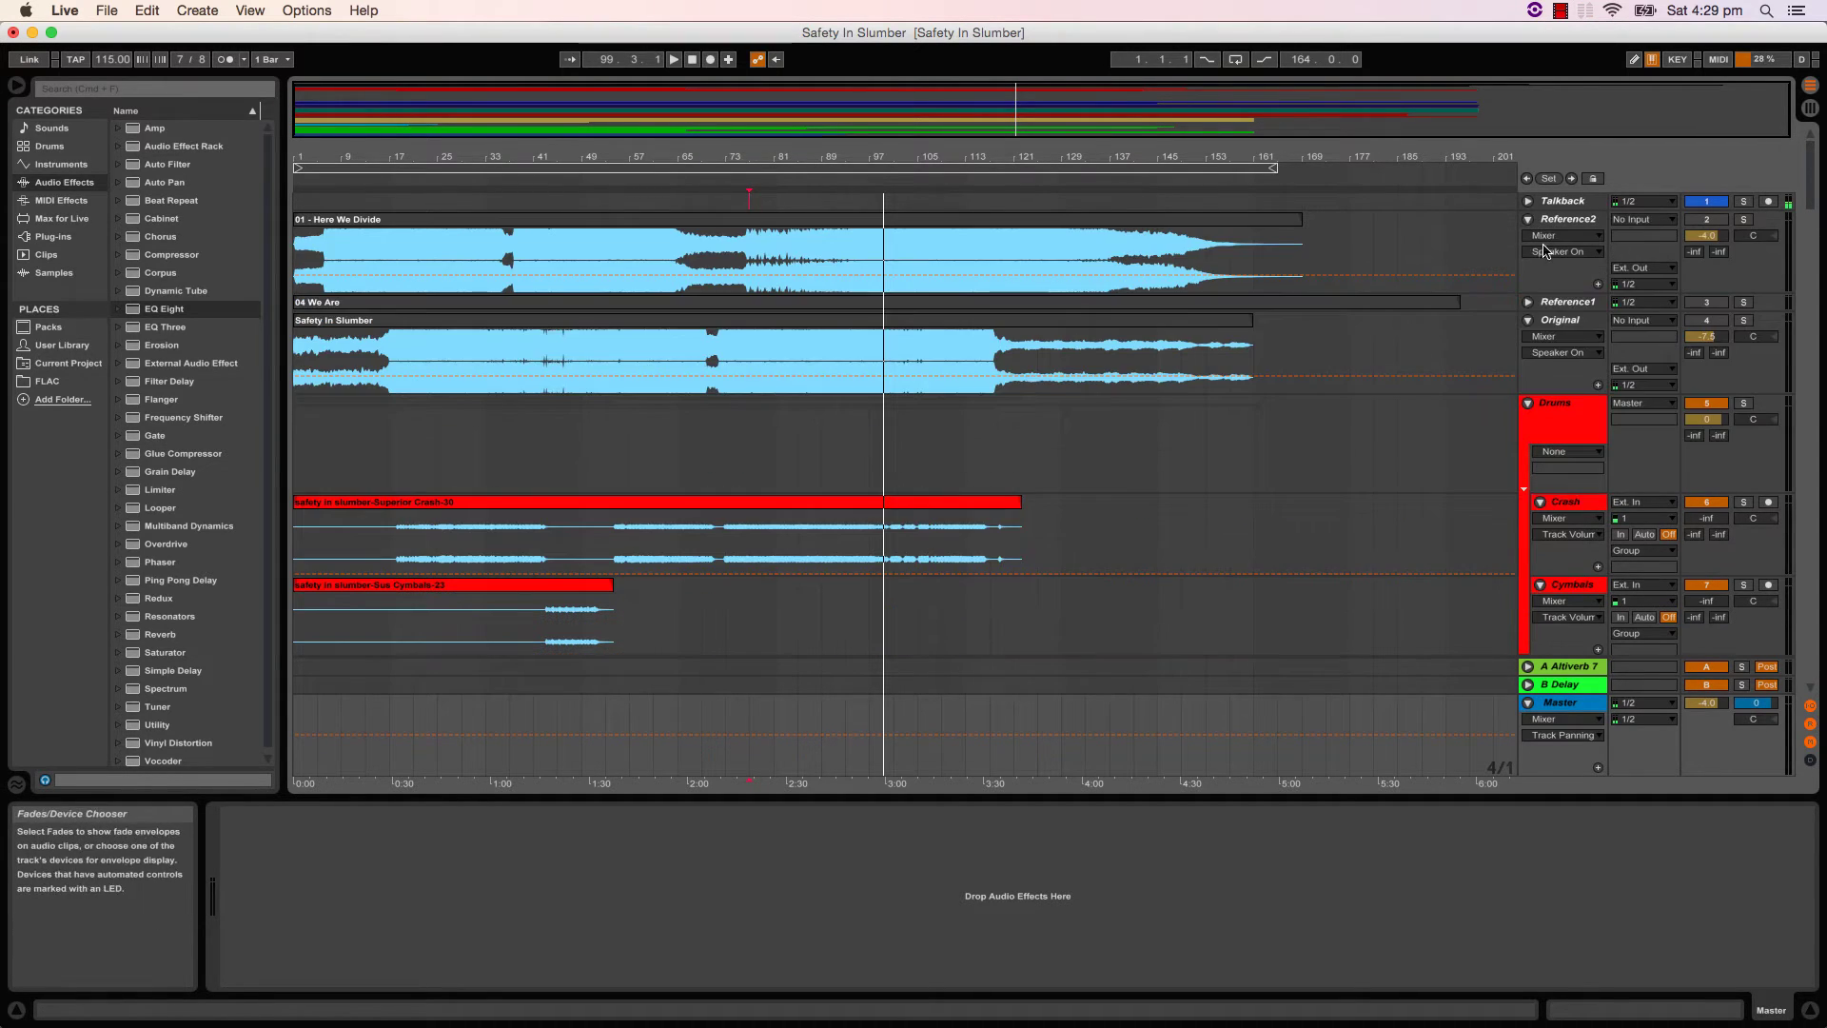
pyautogui.click(1528, 302)
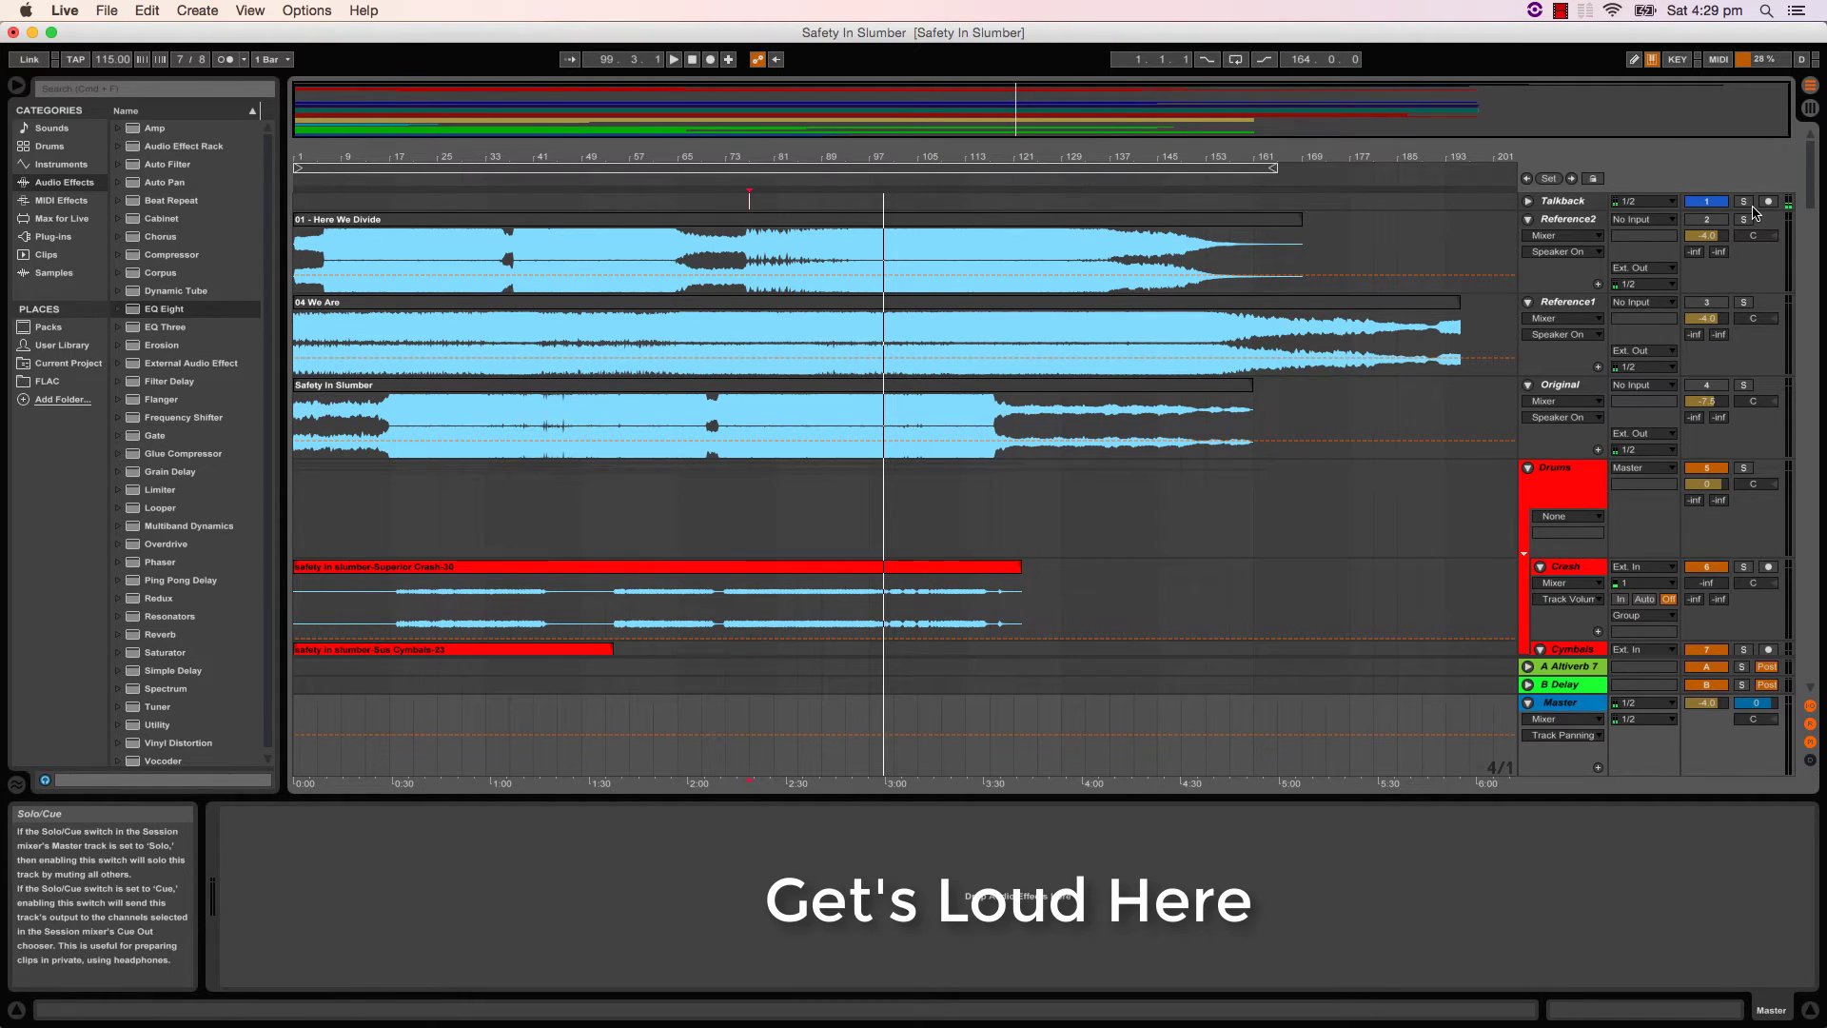
# - Play from bar 97 while switching the solo between Reference2, Reference1 and Original, ending with playback stopped and nothing soloed
pyautogui.press('space')
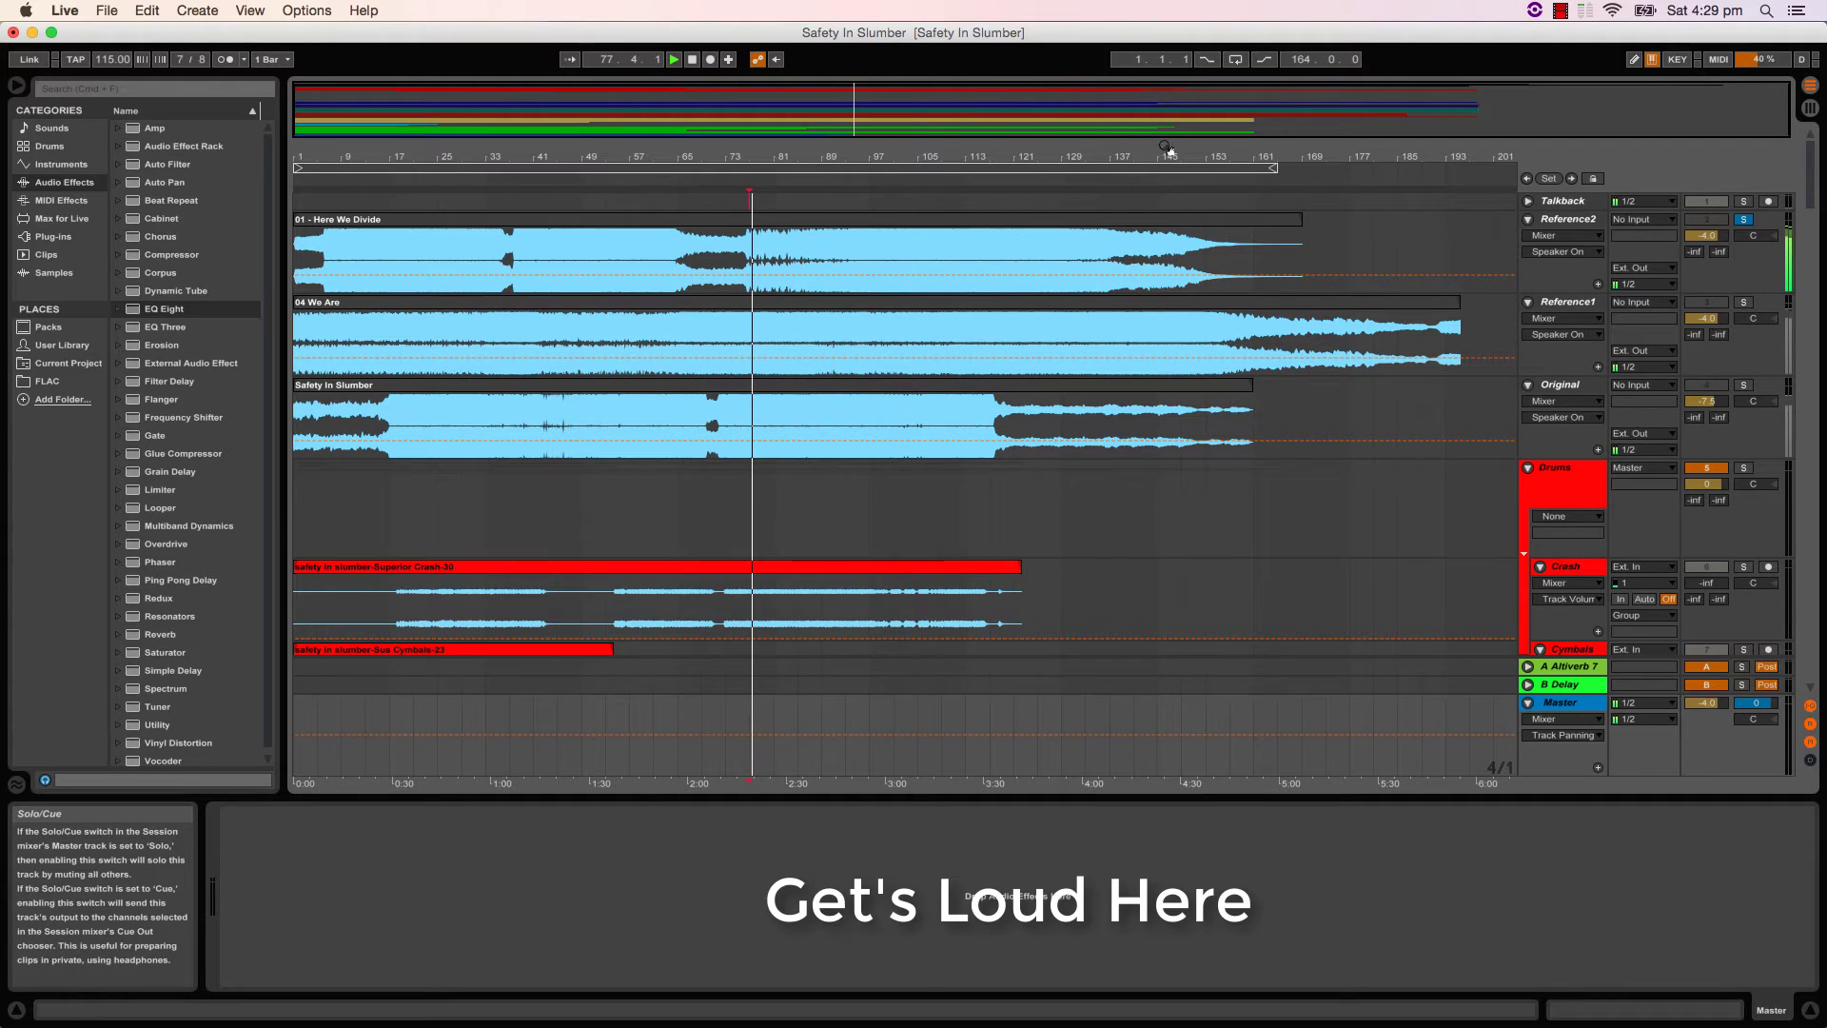
pyautogui.click(866, 201)
pyautogui.press('space')
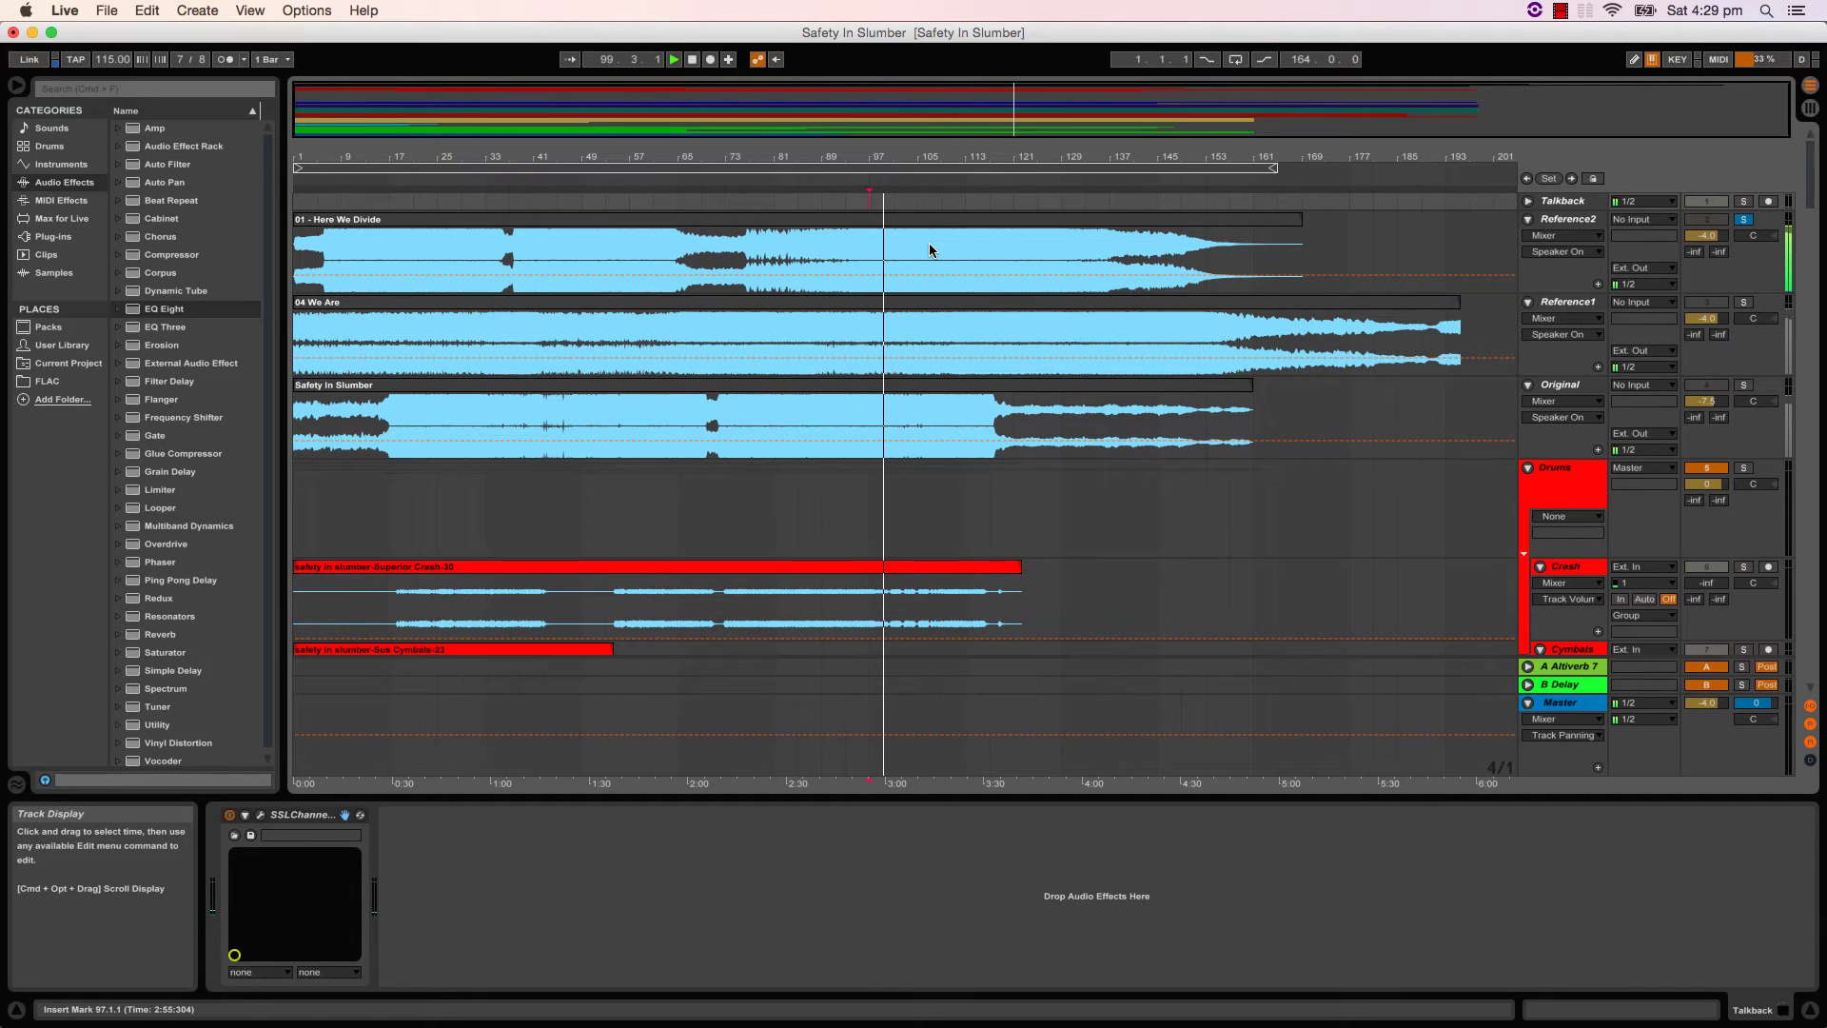
pyautogui.press('2')
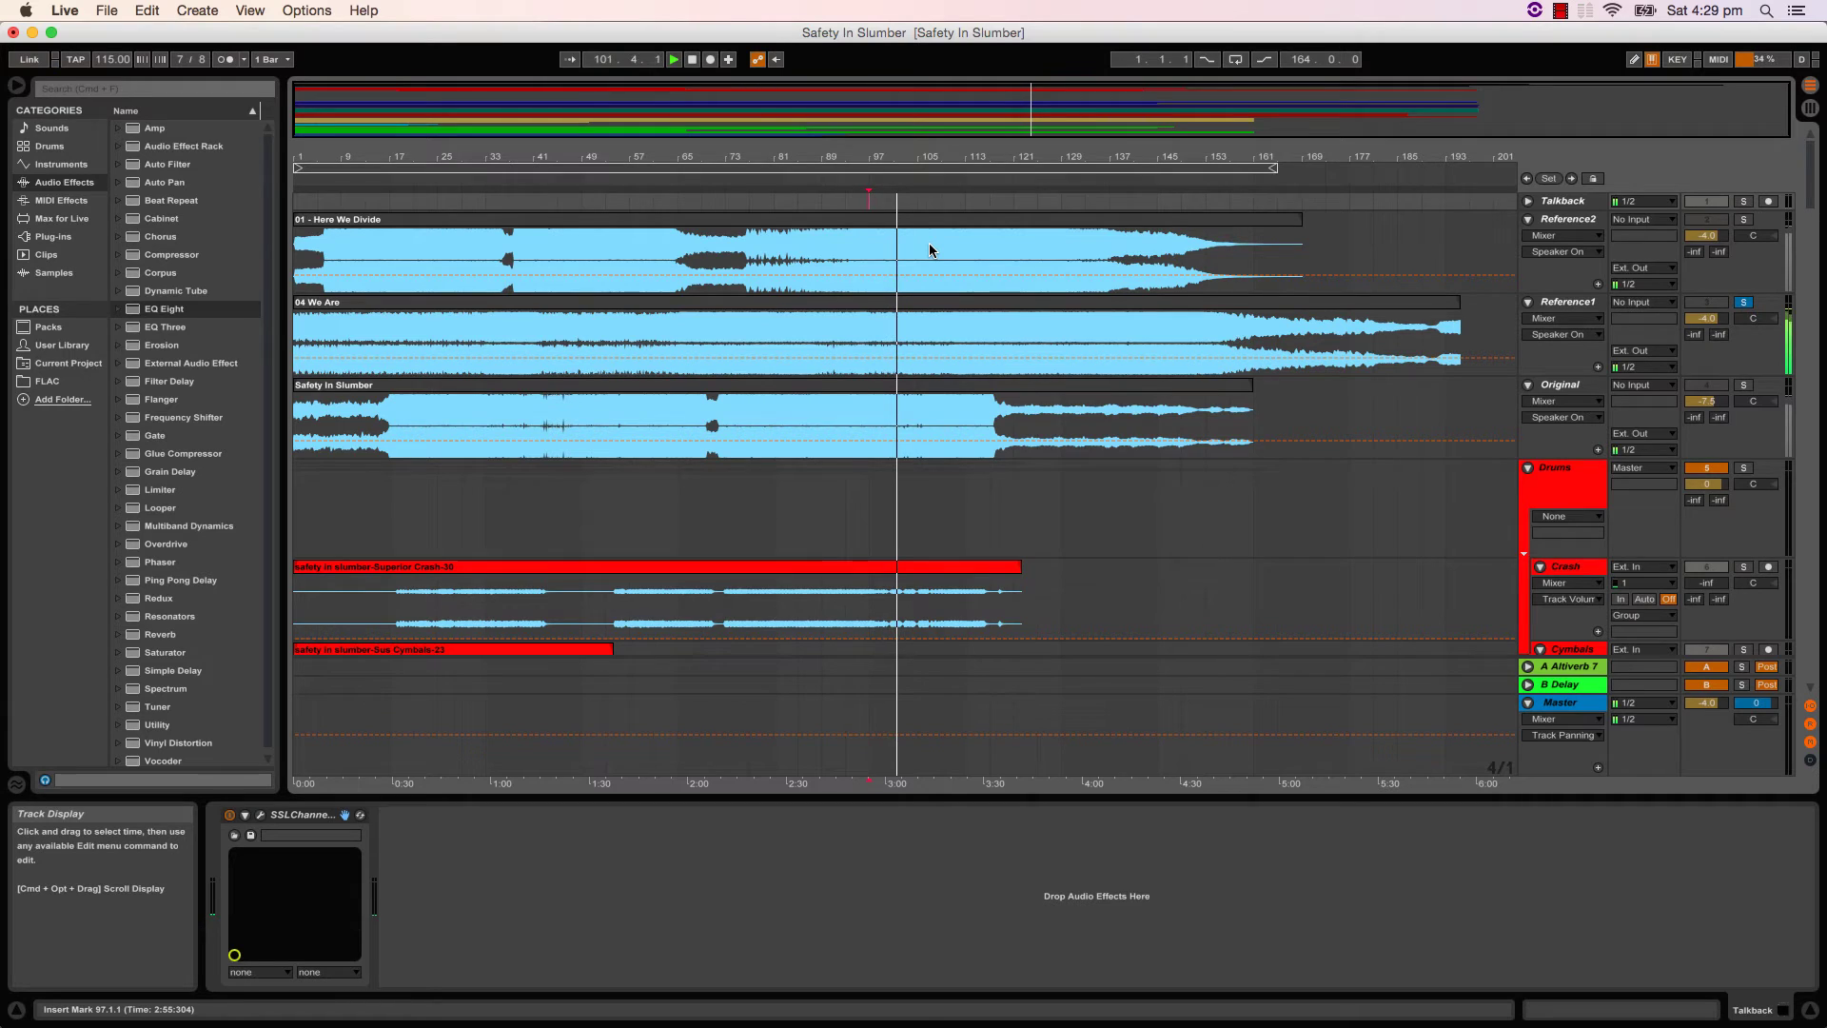
pyautogui.press('3')
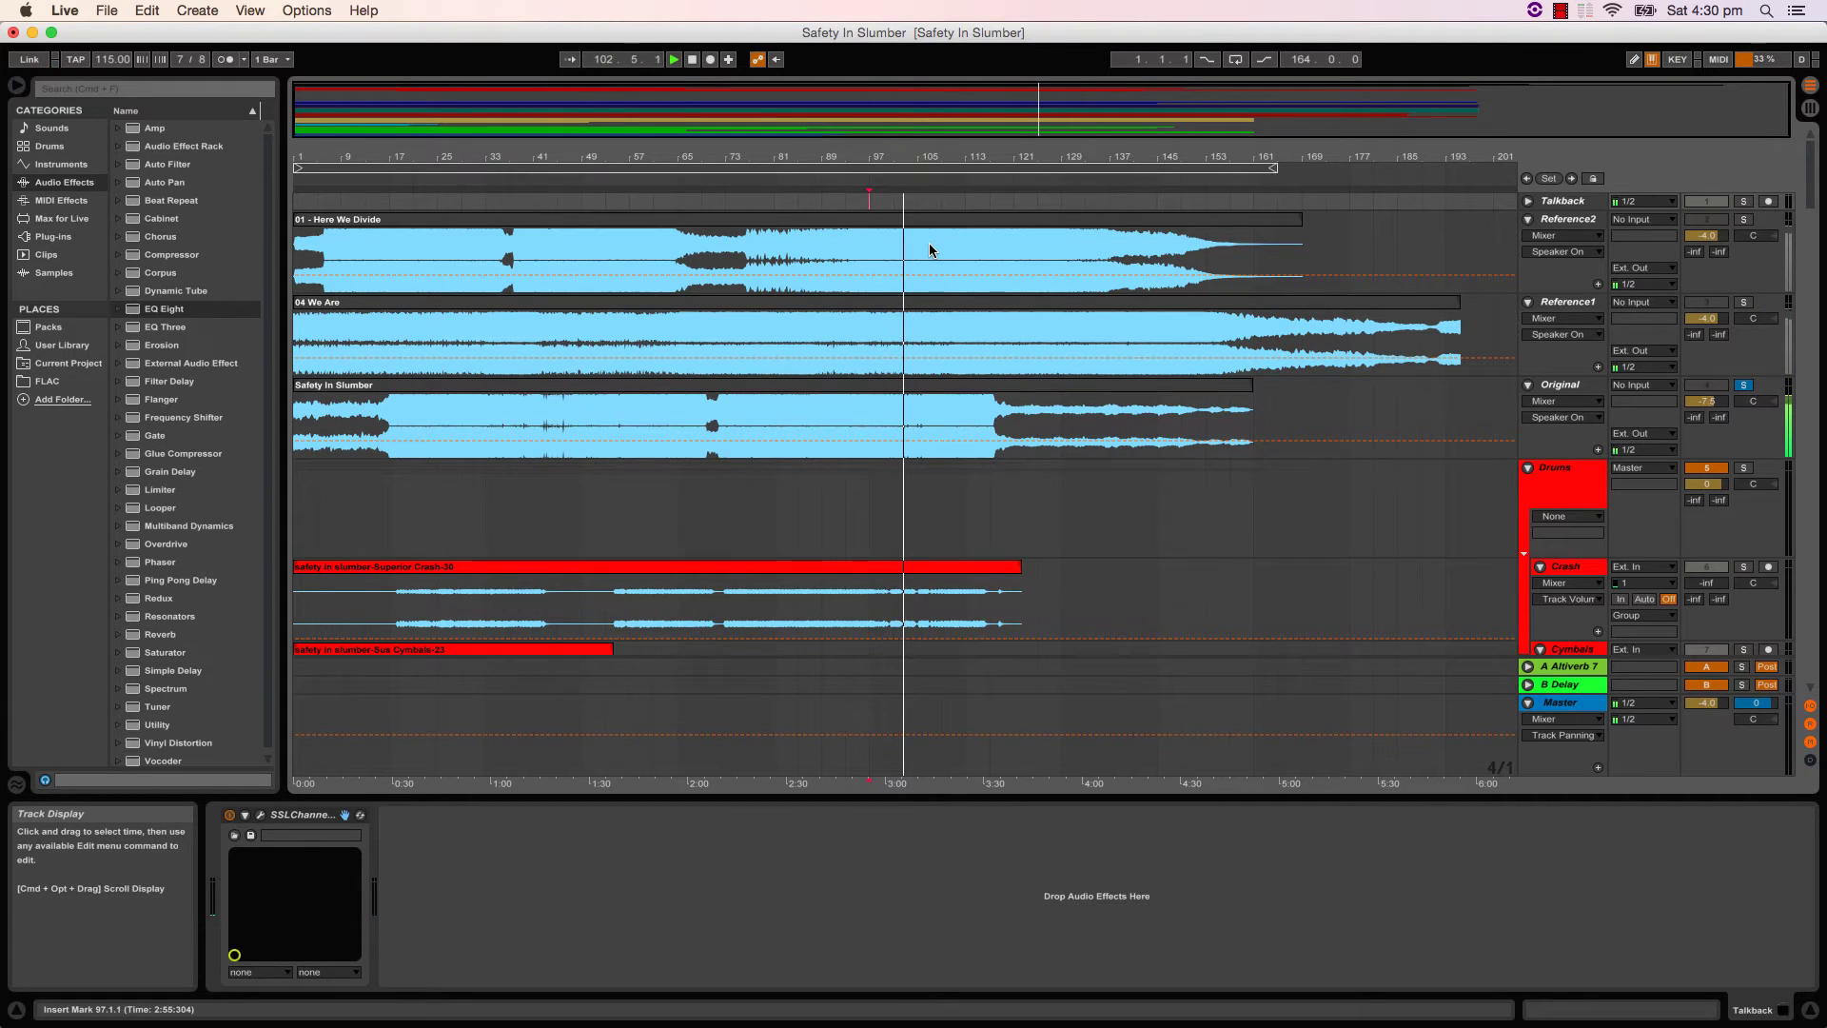
pyautogui.press('2')
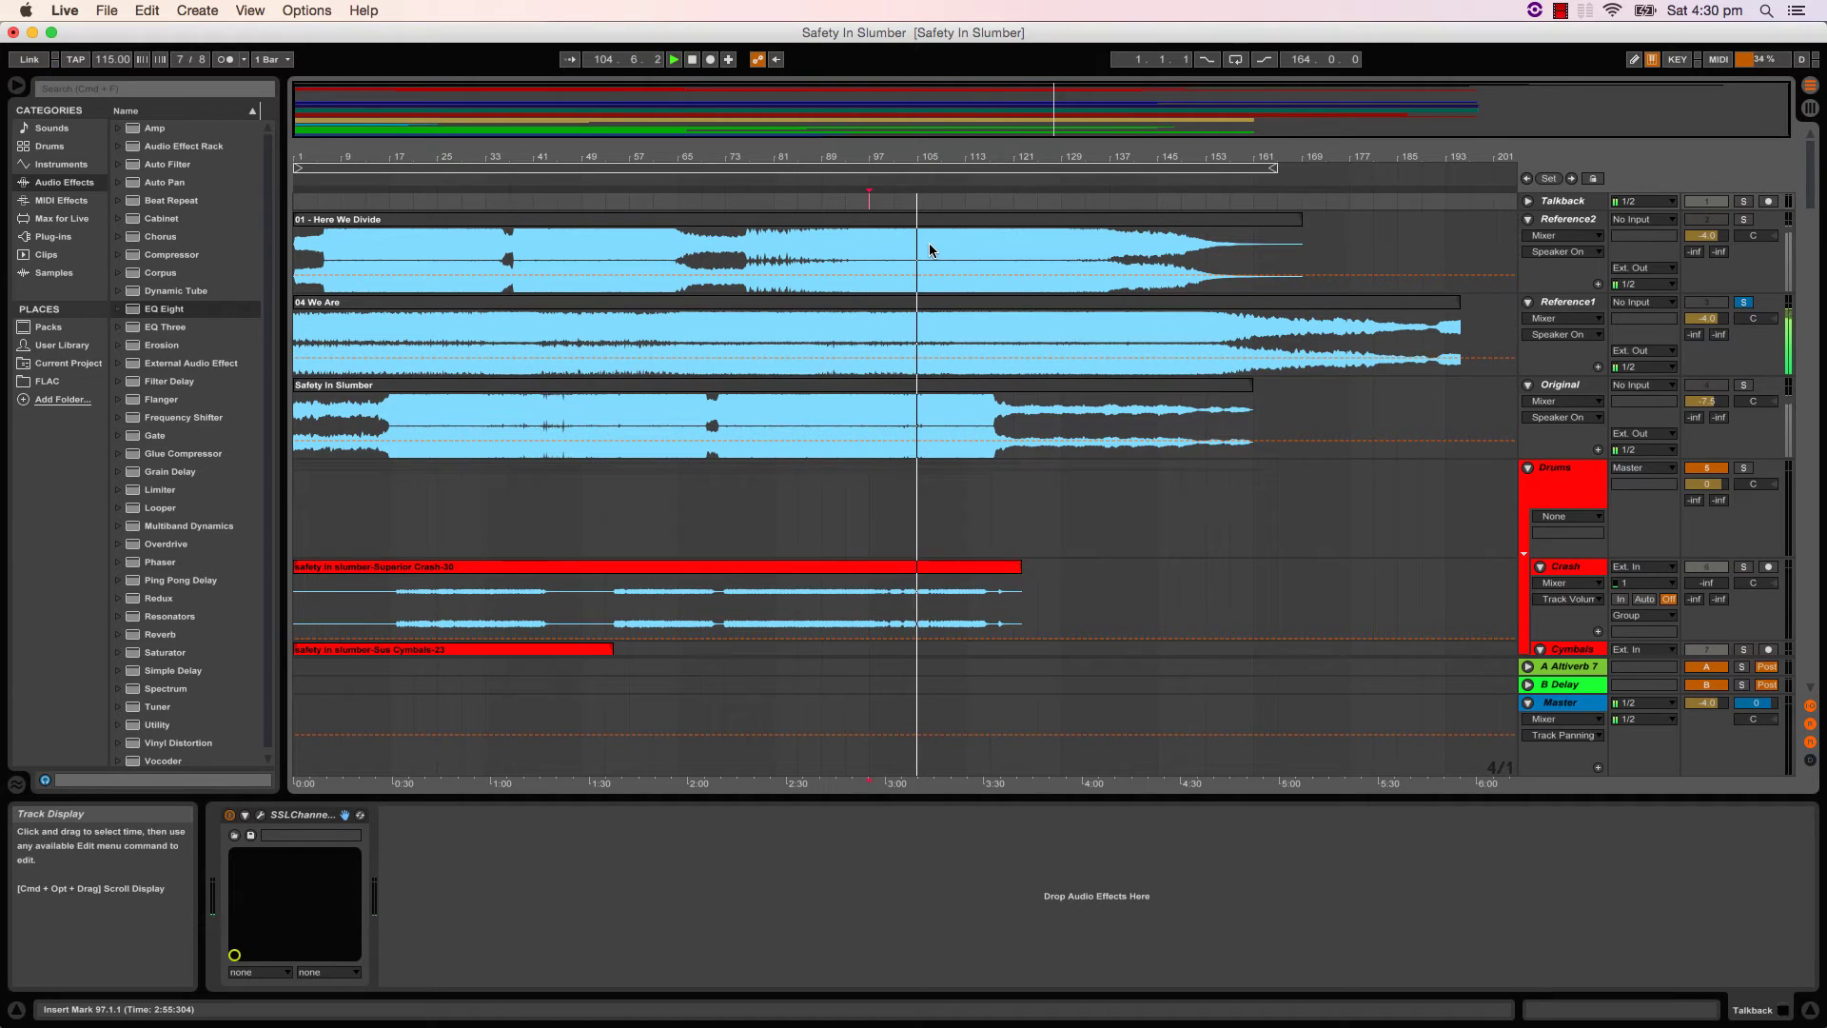
pyautogui.press('1')
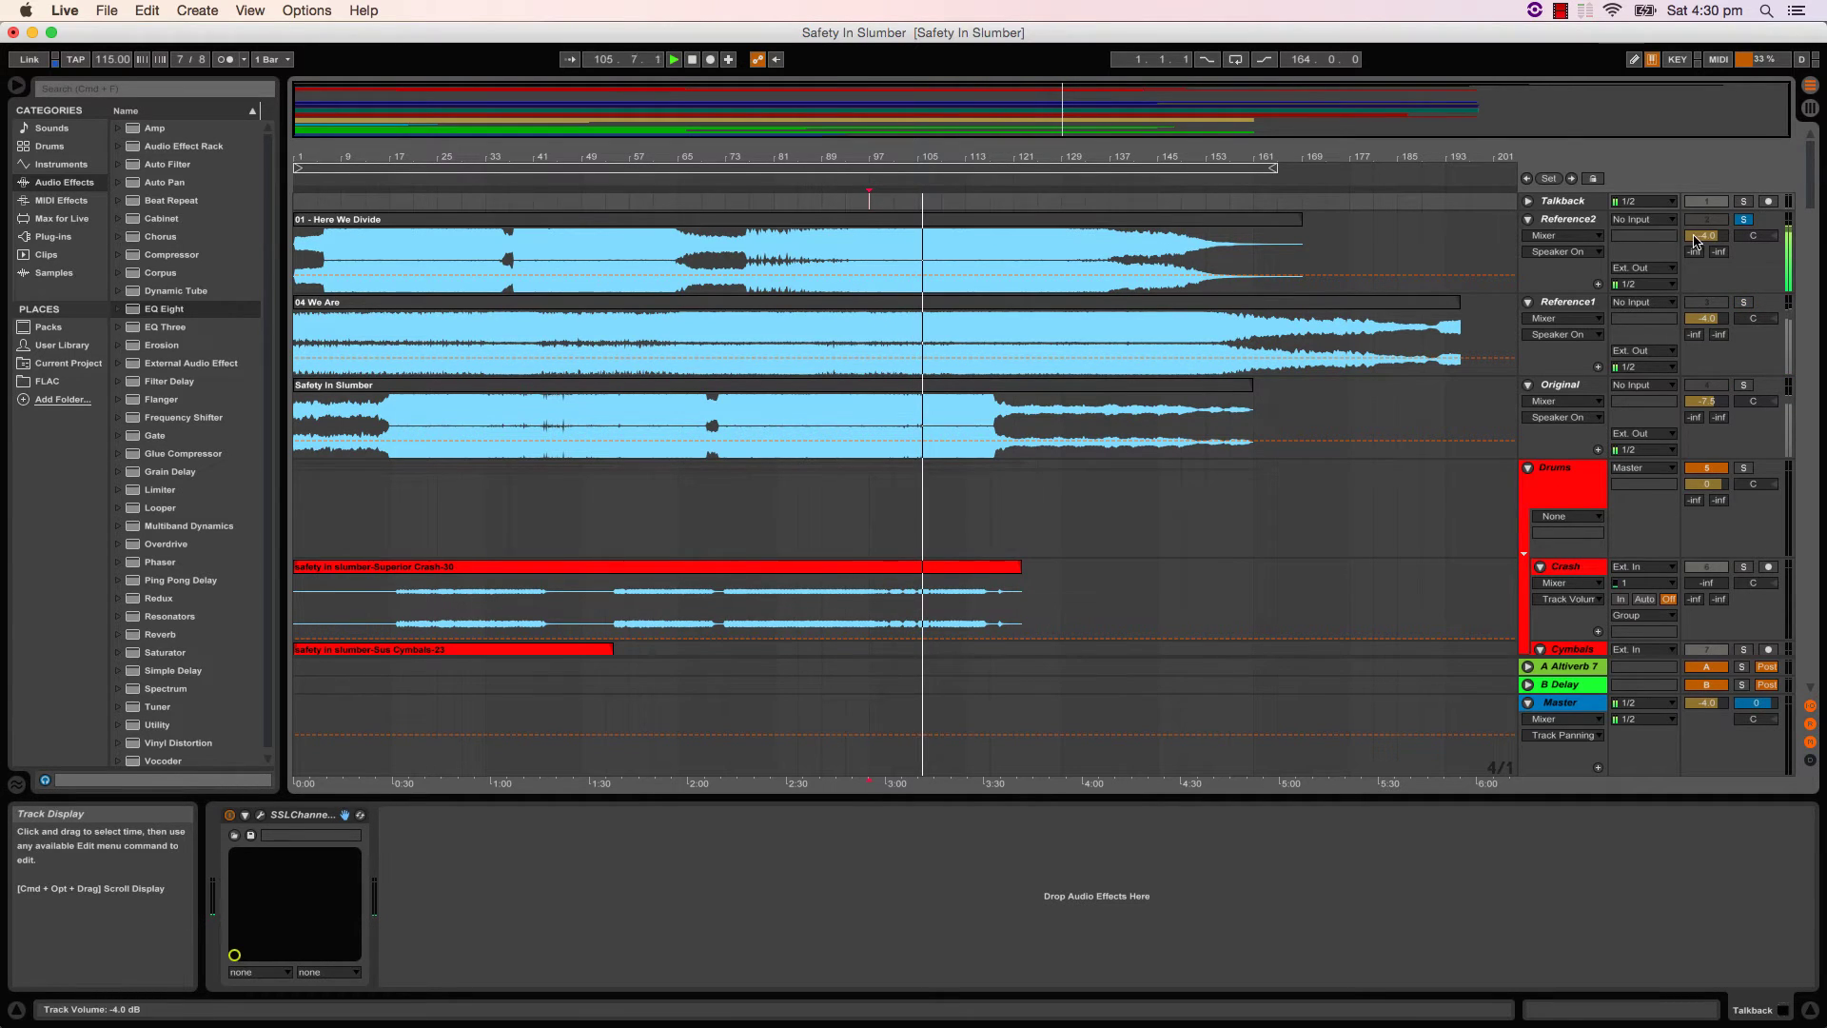
pyautogui.press('space')
pyautogui.click(1744, 220)
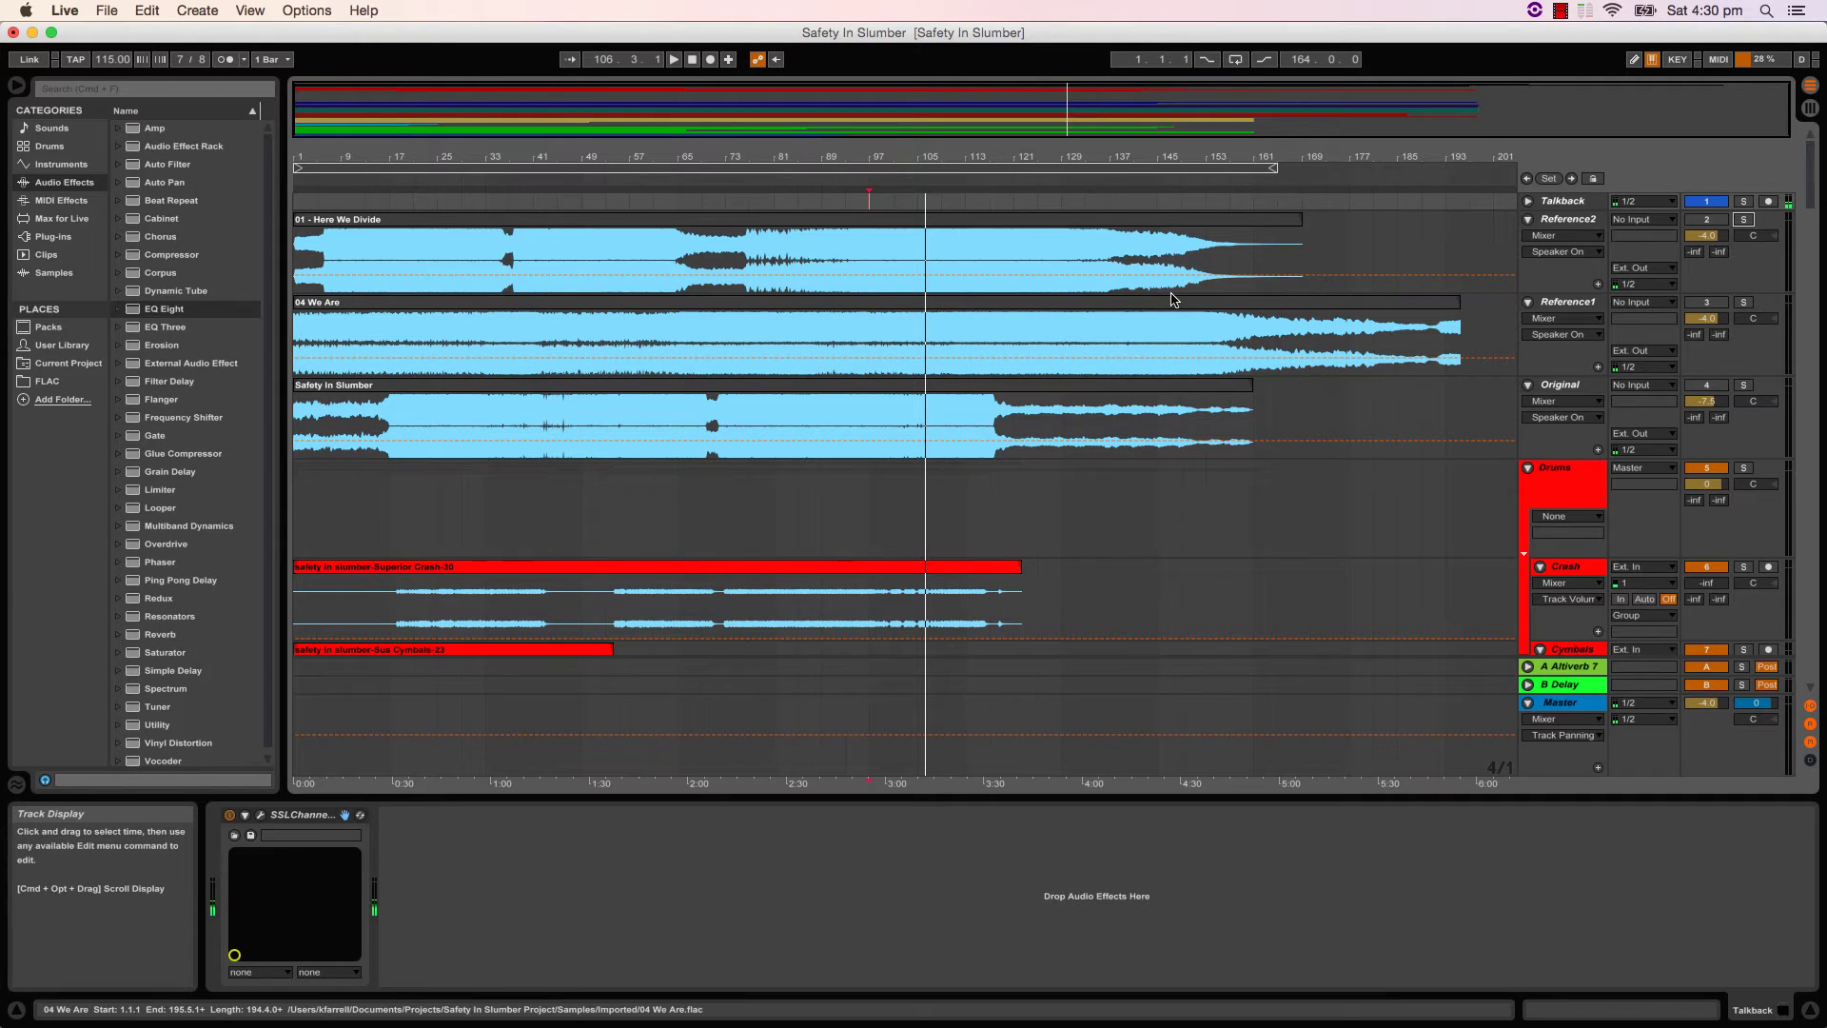
# - Fold the Reference2, Reference1 and Original tracks
pyautogui.scroll(-10, 1473, 381)
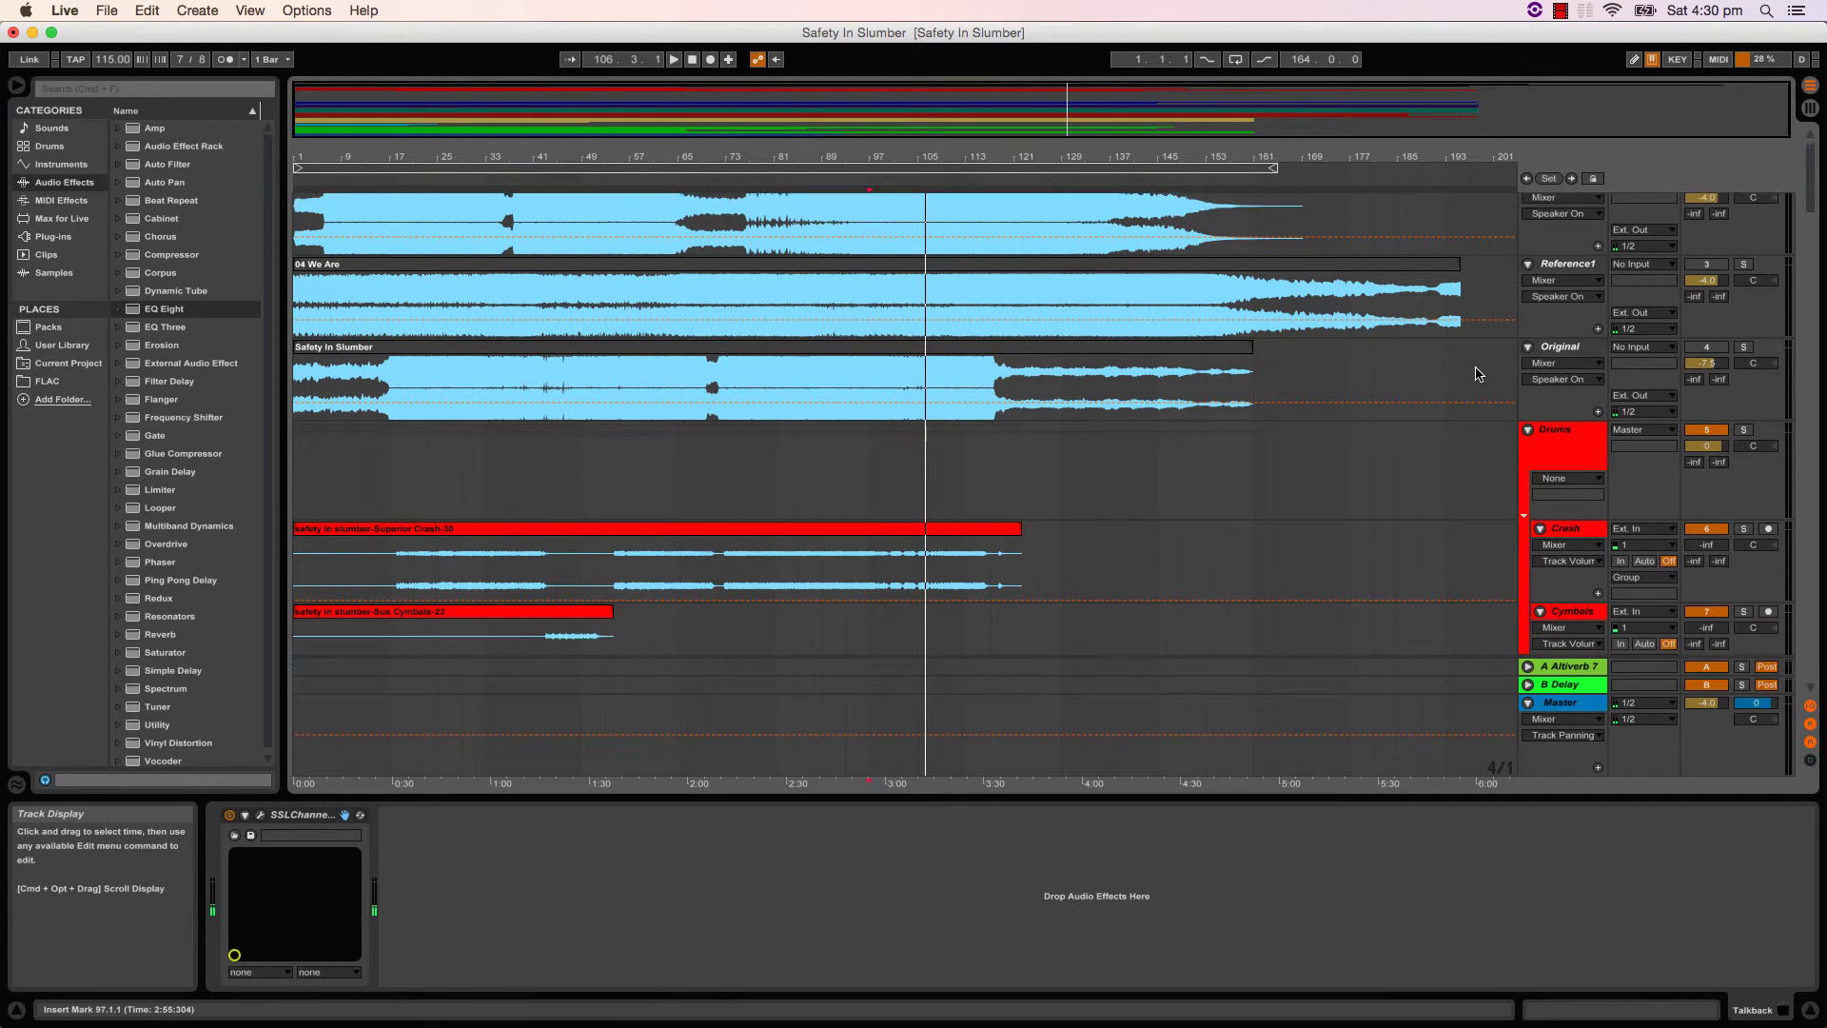
pyautogui.scroll(10, 1466, 376)
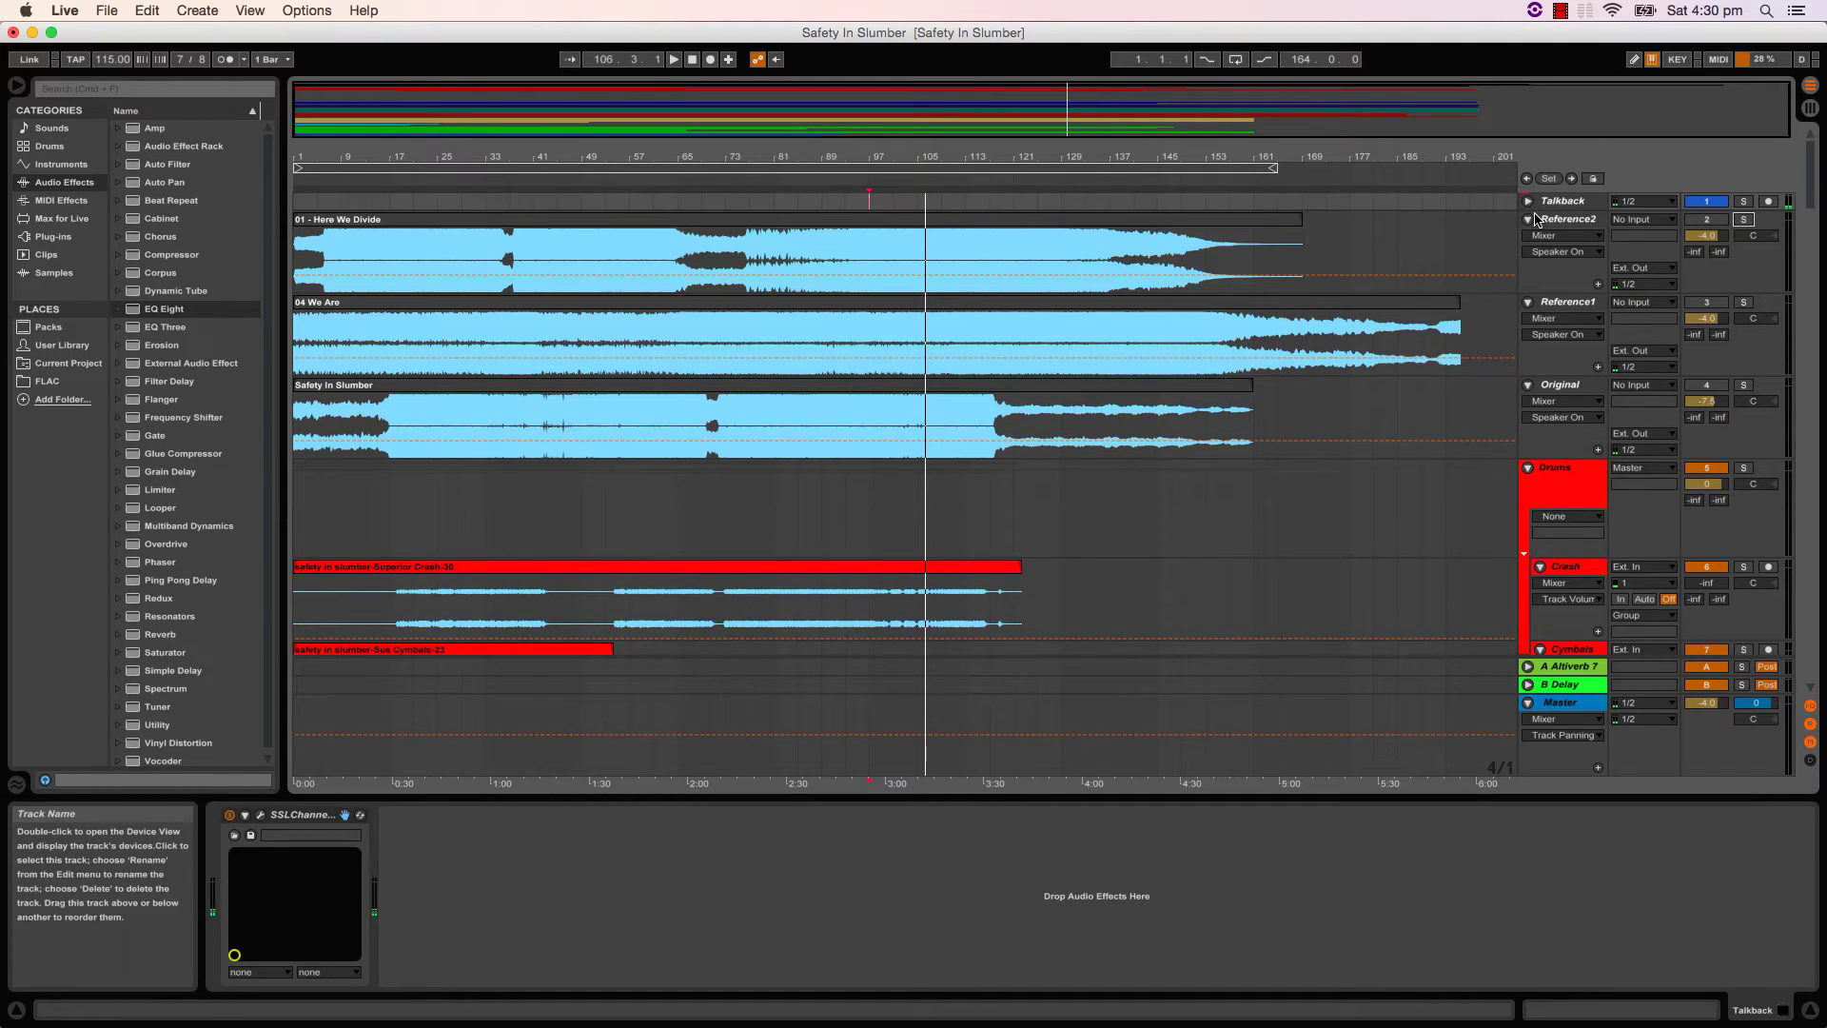
pyautogui.click(1538, 222)
pyautogui.click(1528, 219)
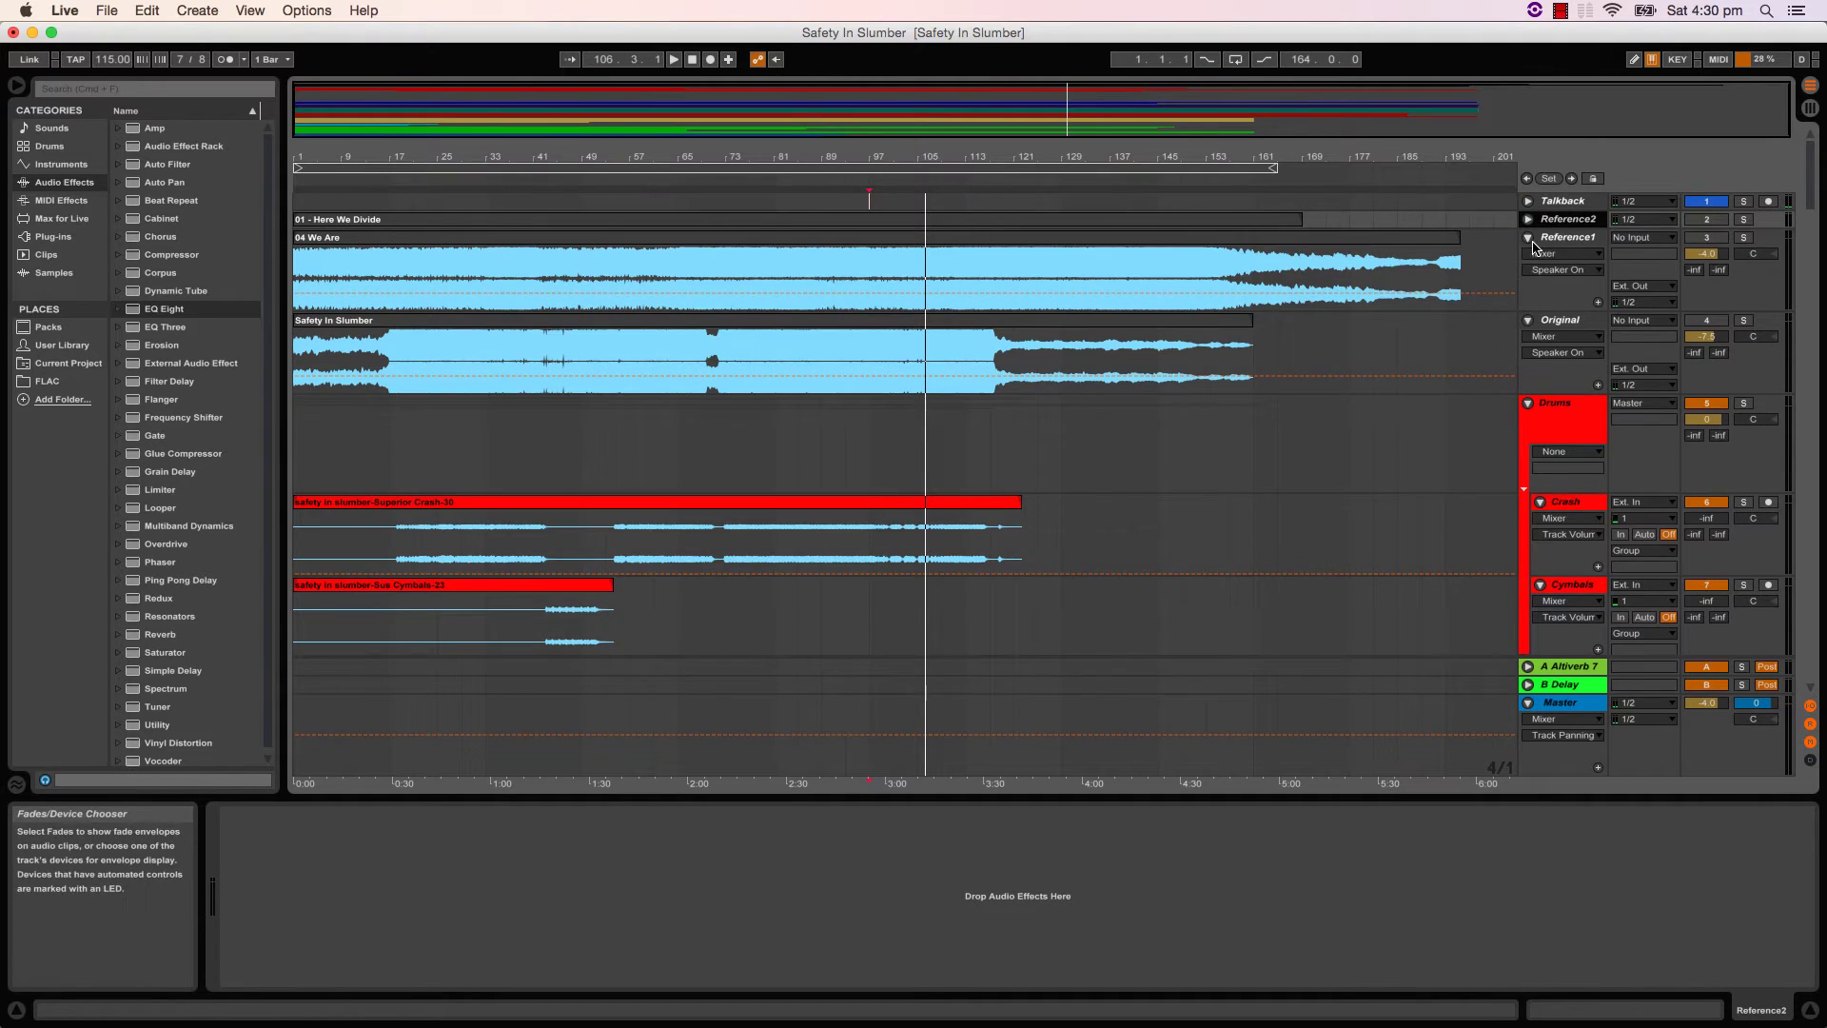
pyautogui.click(1528, 237)
pyautogui.click(1529, 255)
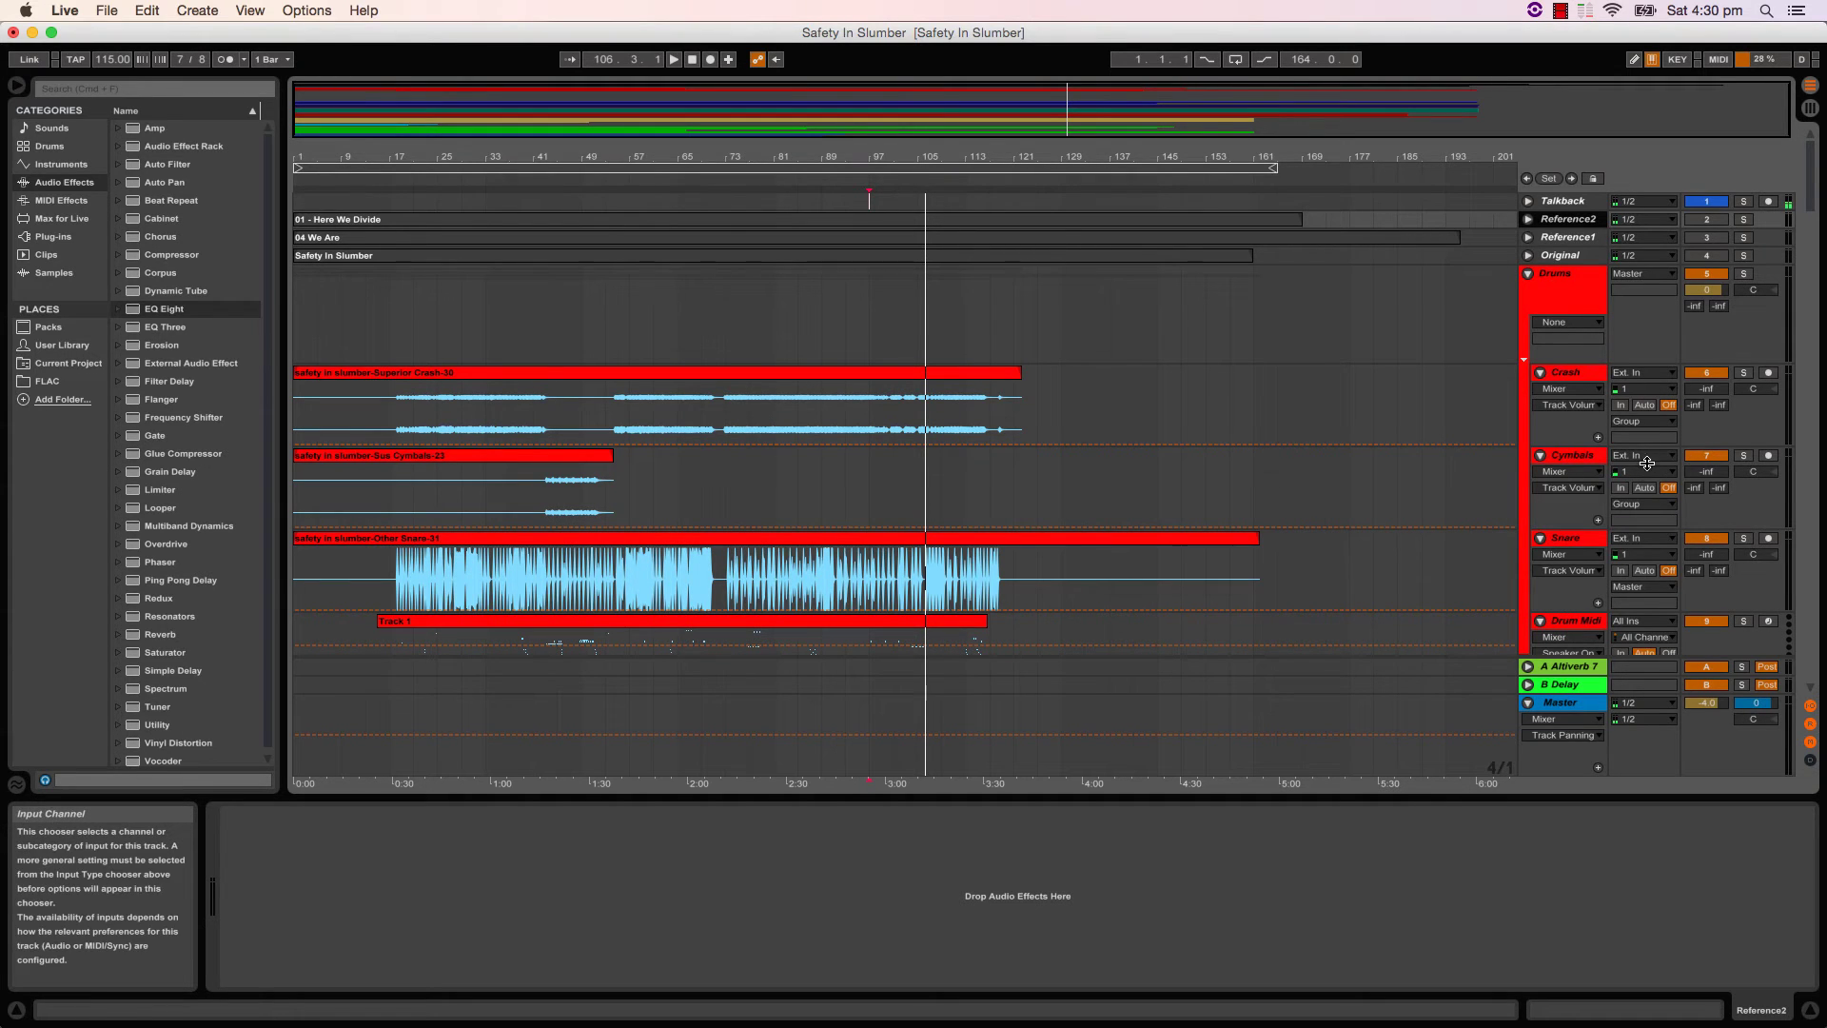
# - Load the VUMTSolo meter from the METERING group of the VST plug-ins onto the Reference2 track
pyautogui.scroll(-5, 1418, 447)
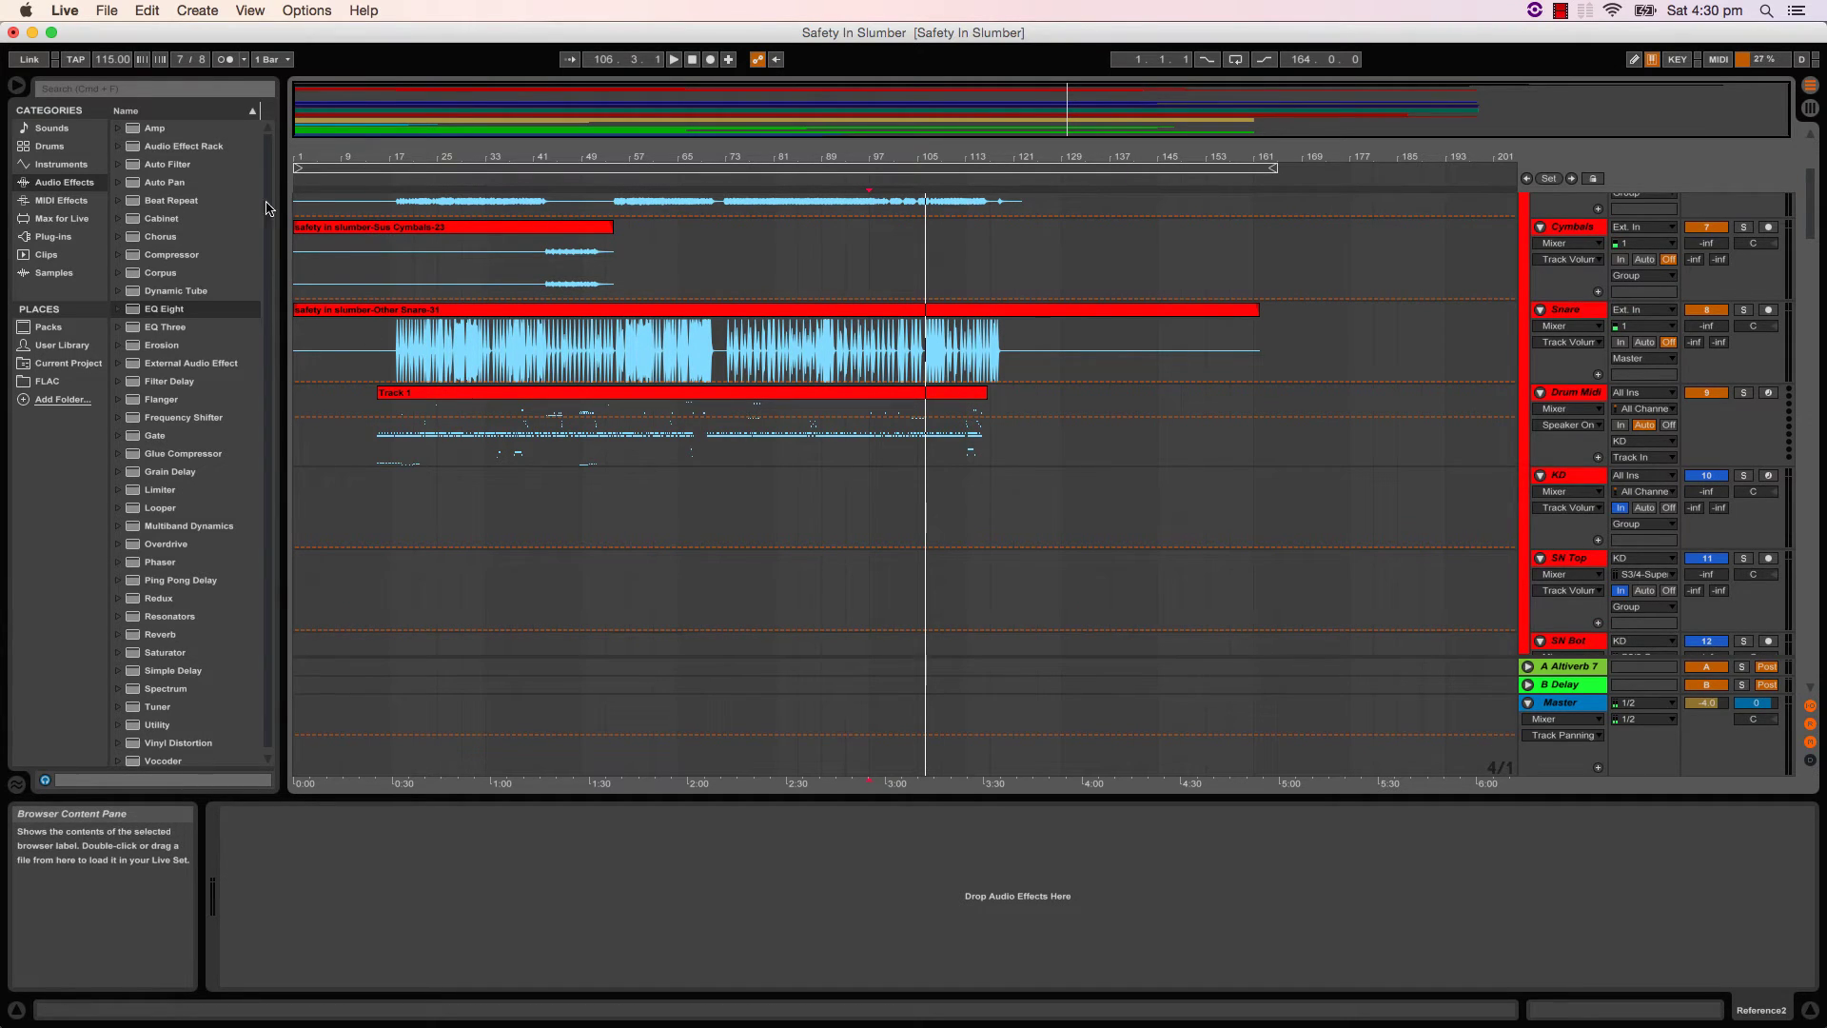
pyautogui.click(54, 238)
pyautogui.click(116, 147)
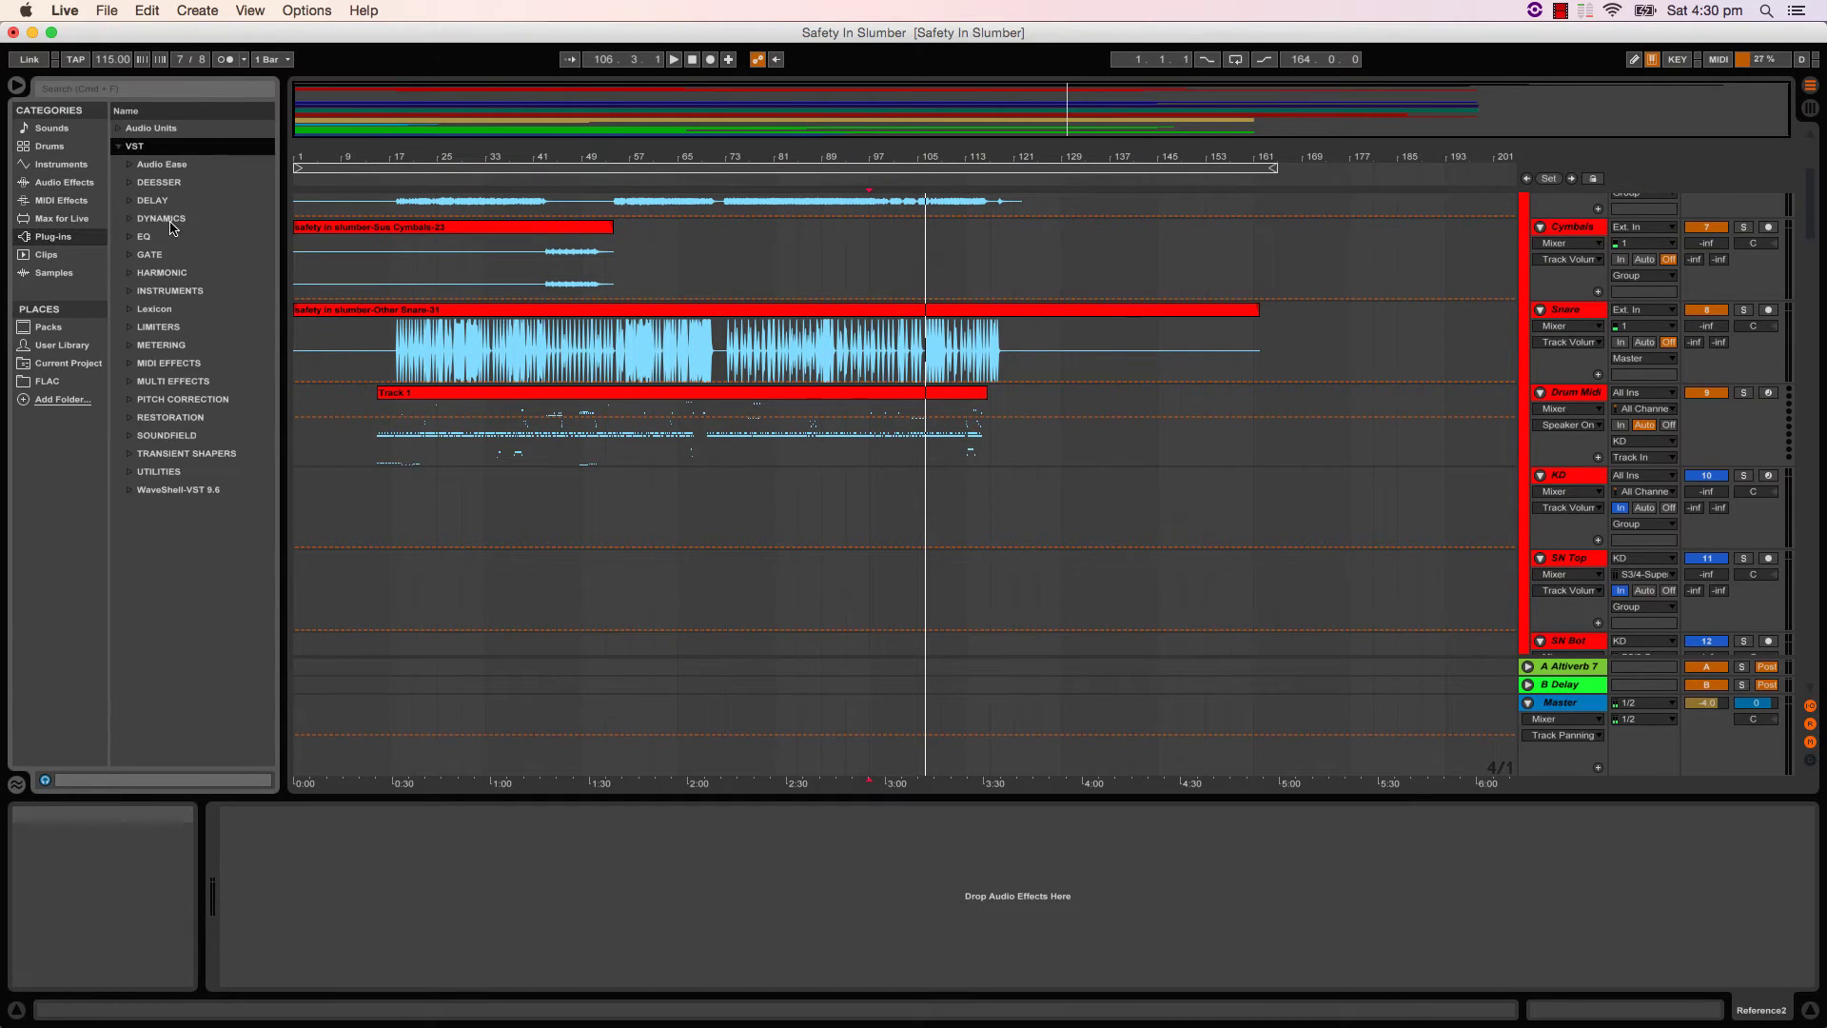
pyautogui.click(132, 345)
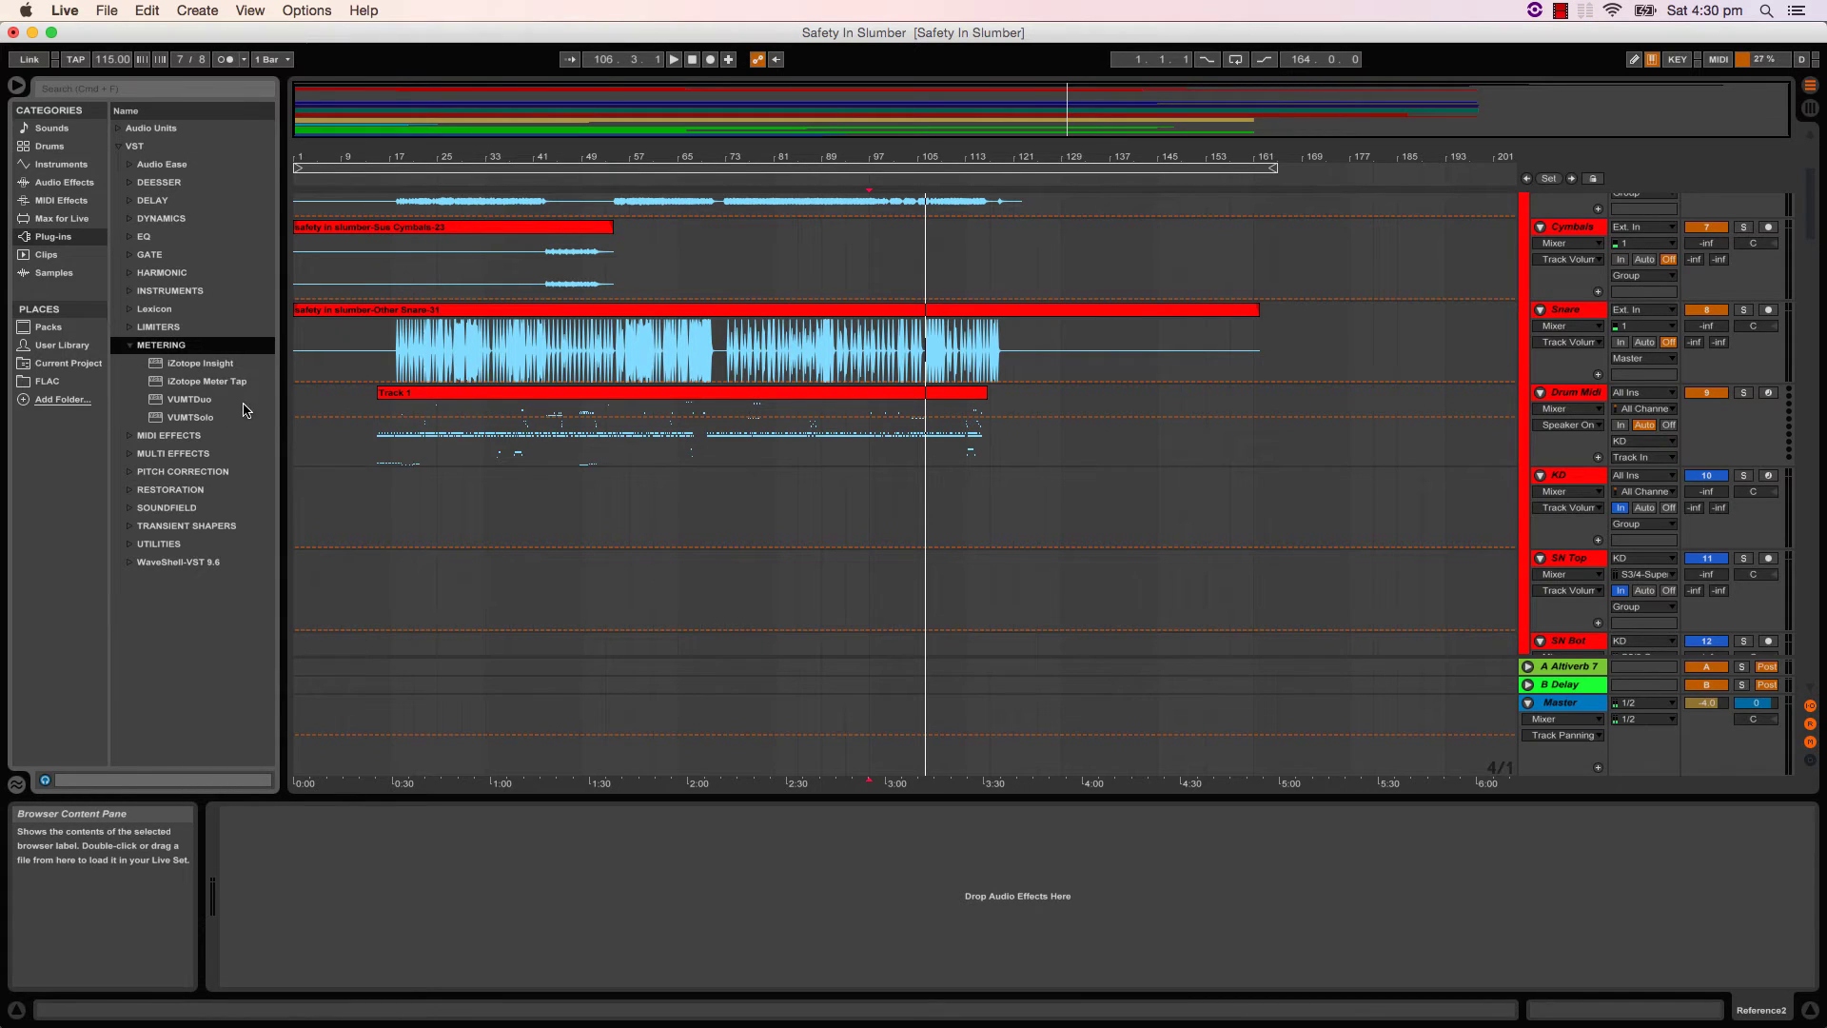
pyautogui.moveTo(211, 418); pyautogui.dragTo(773, 808)
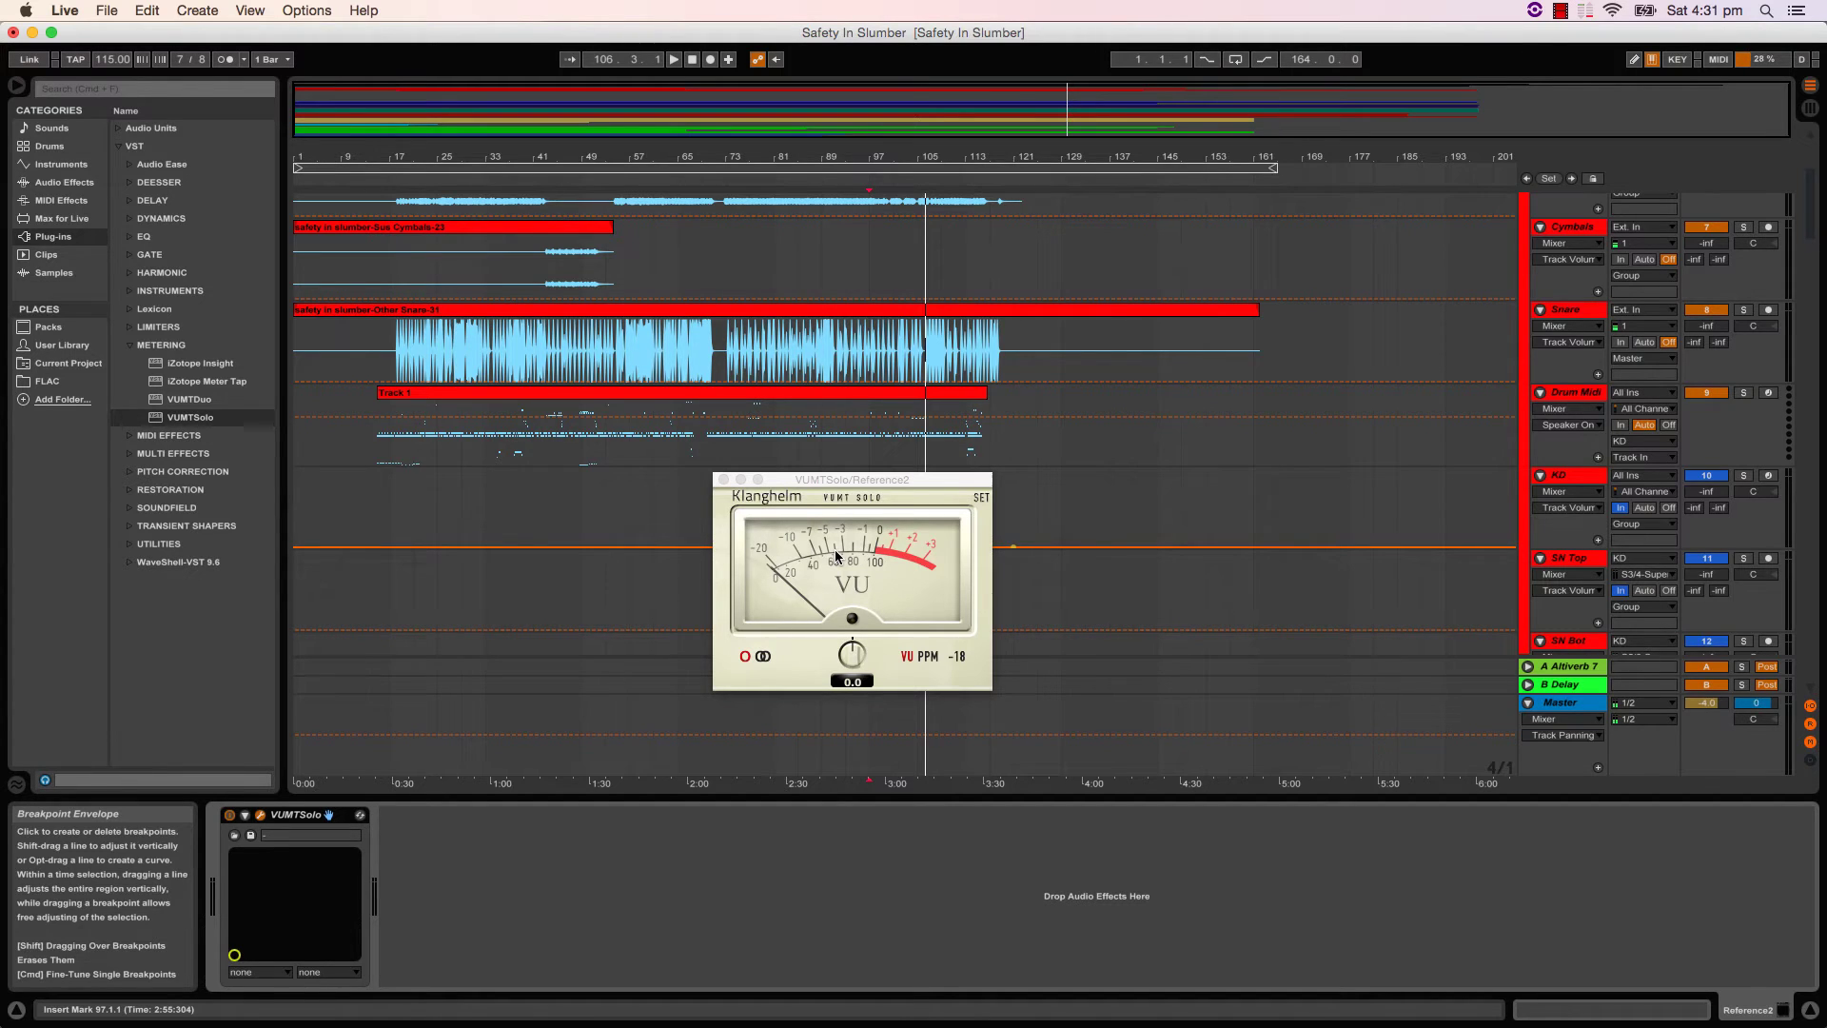
# - Set the KD track's volume to about -7.1 dB and play the drums from bar 97
pyautogui.scroll(-5, 1252, 436)
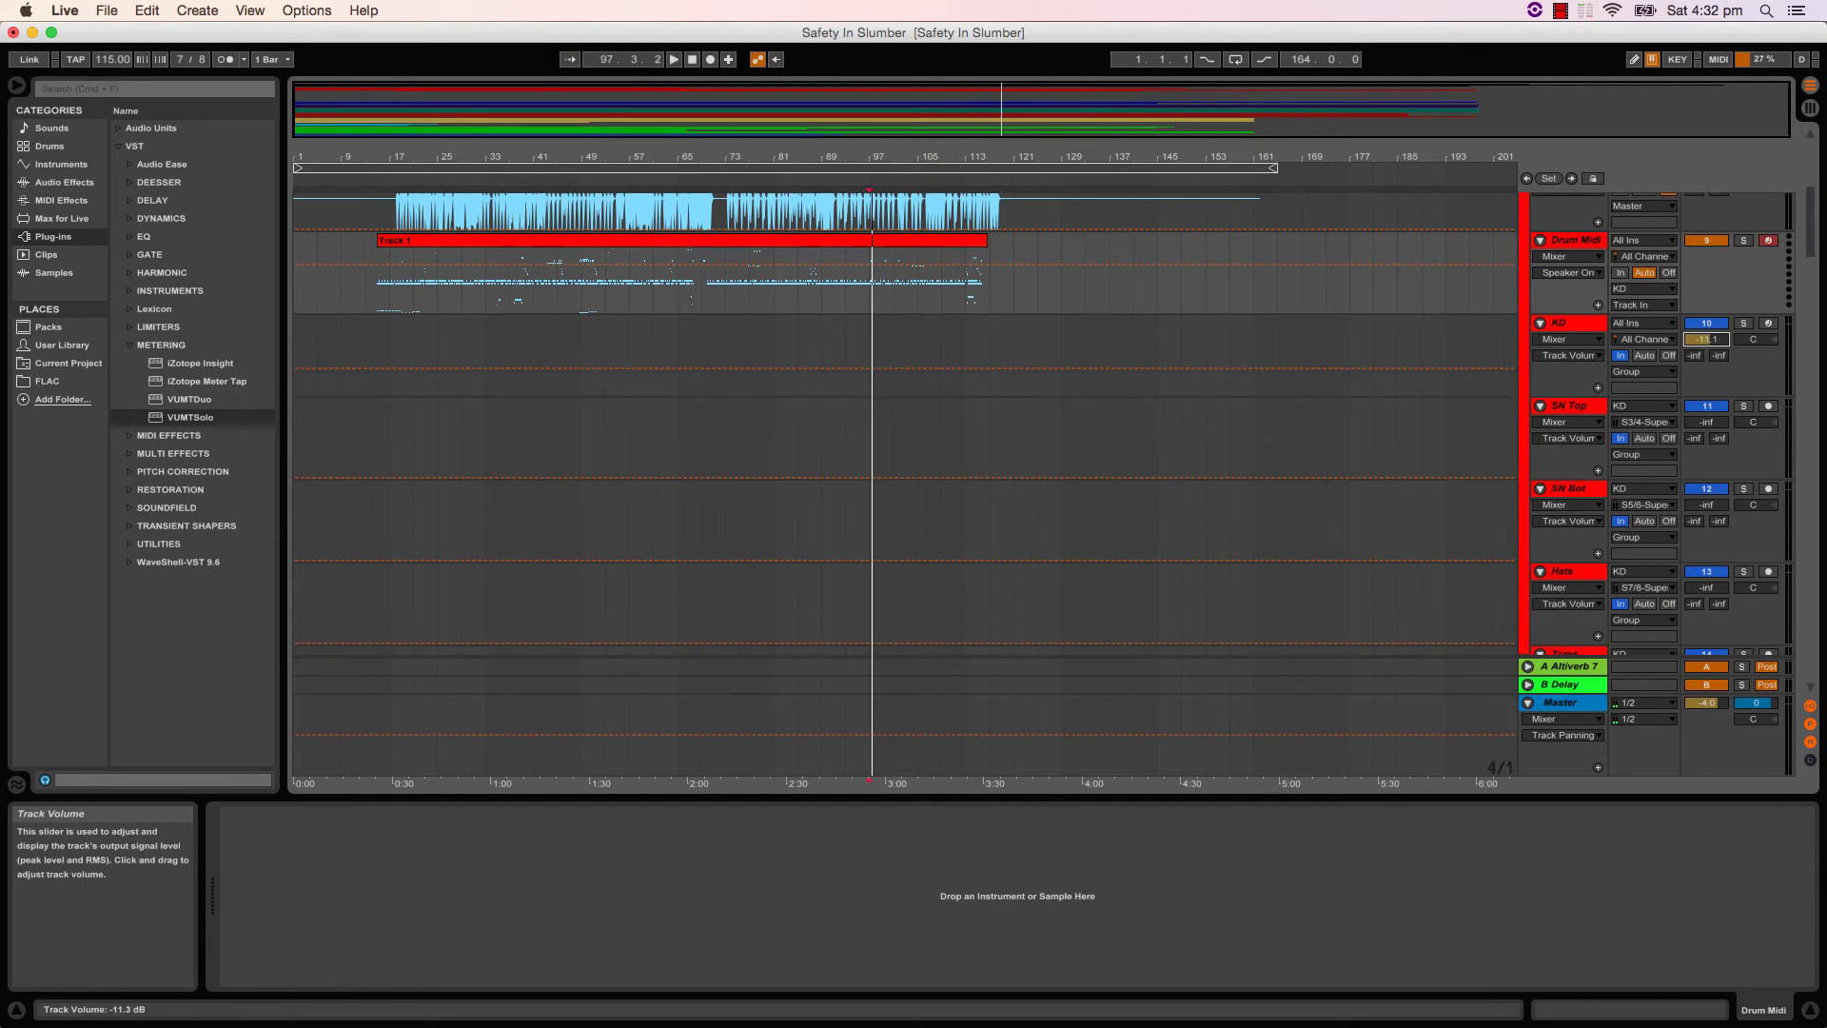
pyautogui.moveTo(1707, 340); pyautogui.dragTo(1706, 323)
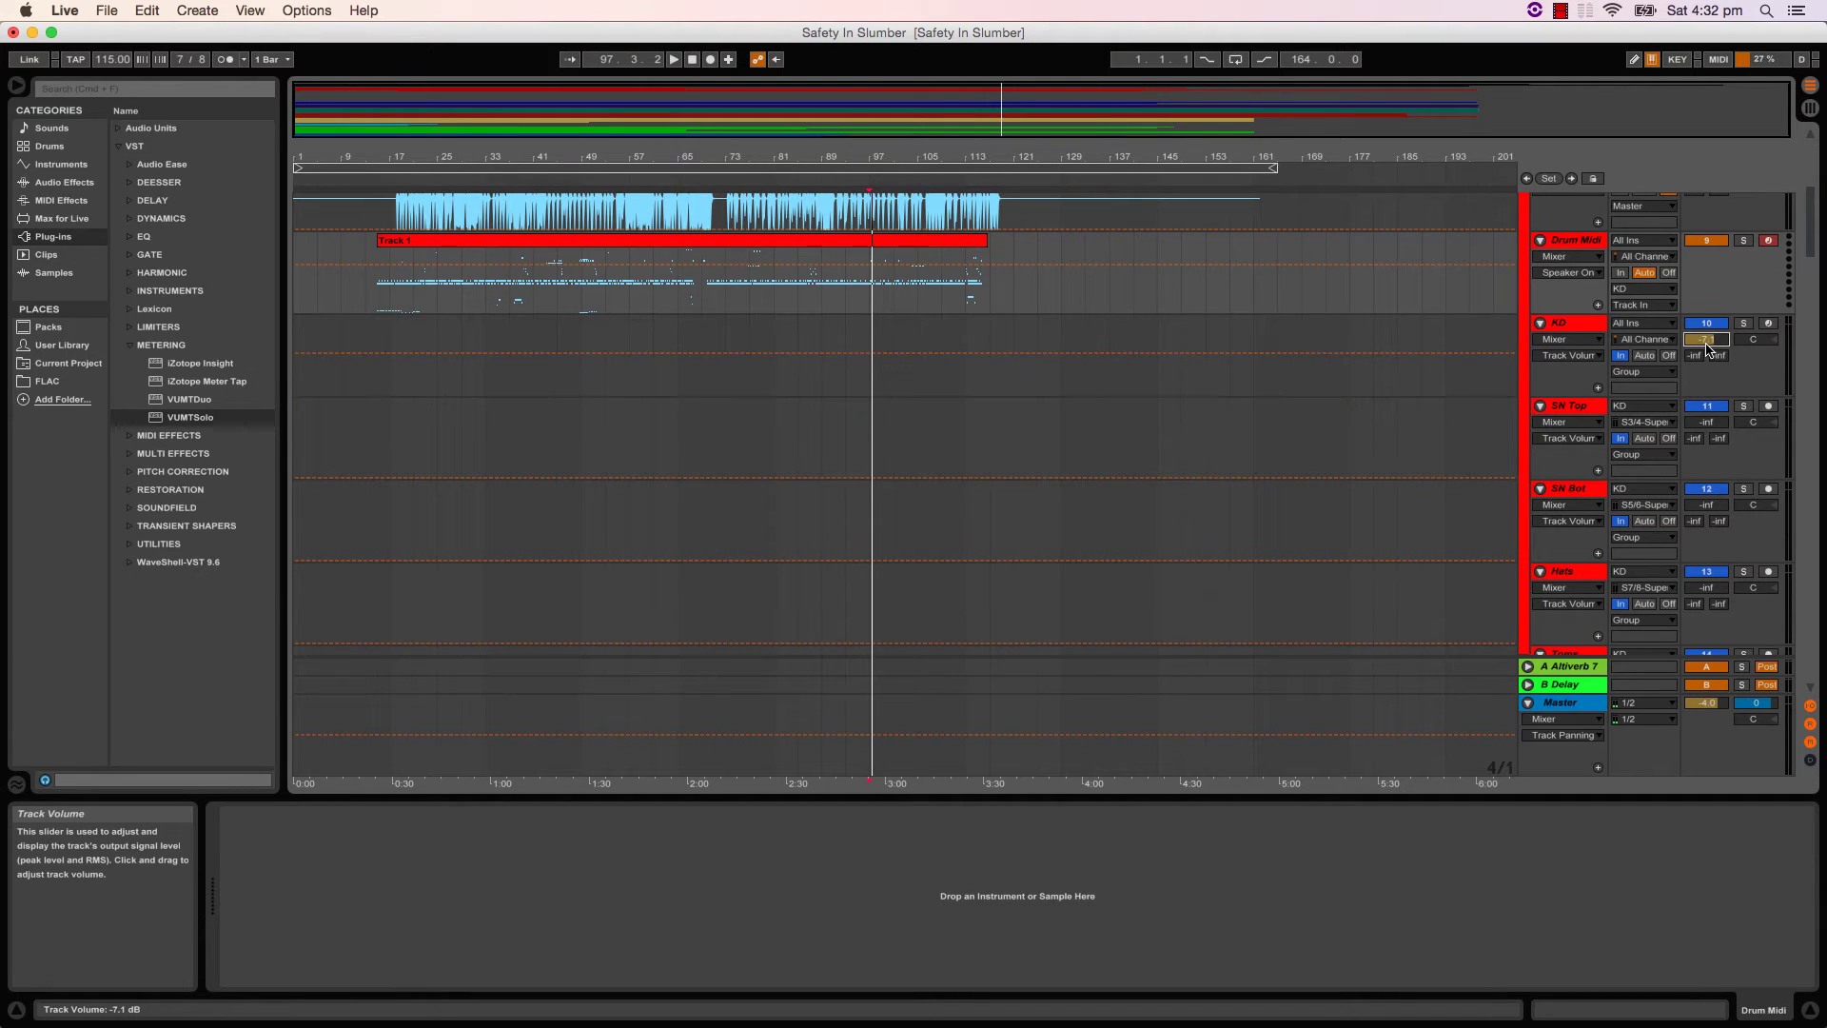
pyautogui.press('space')
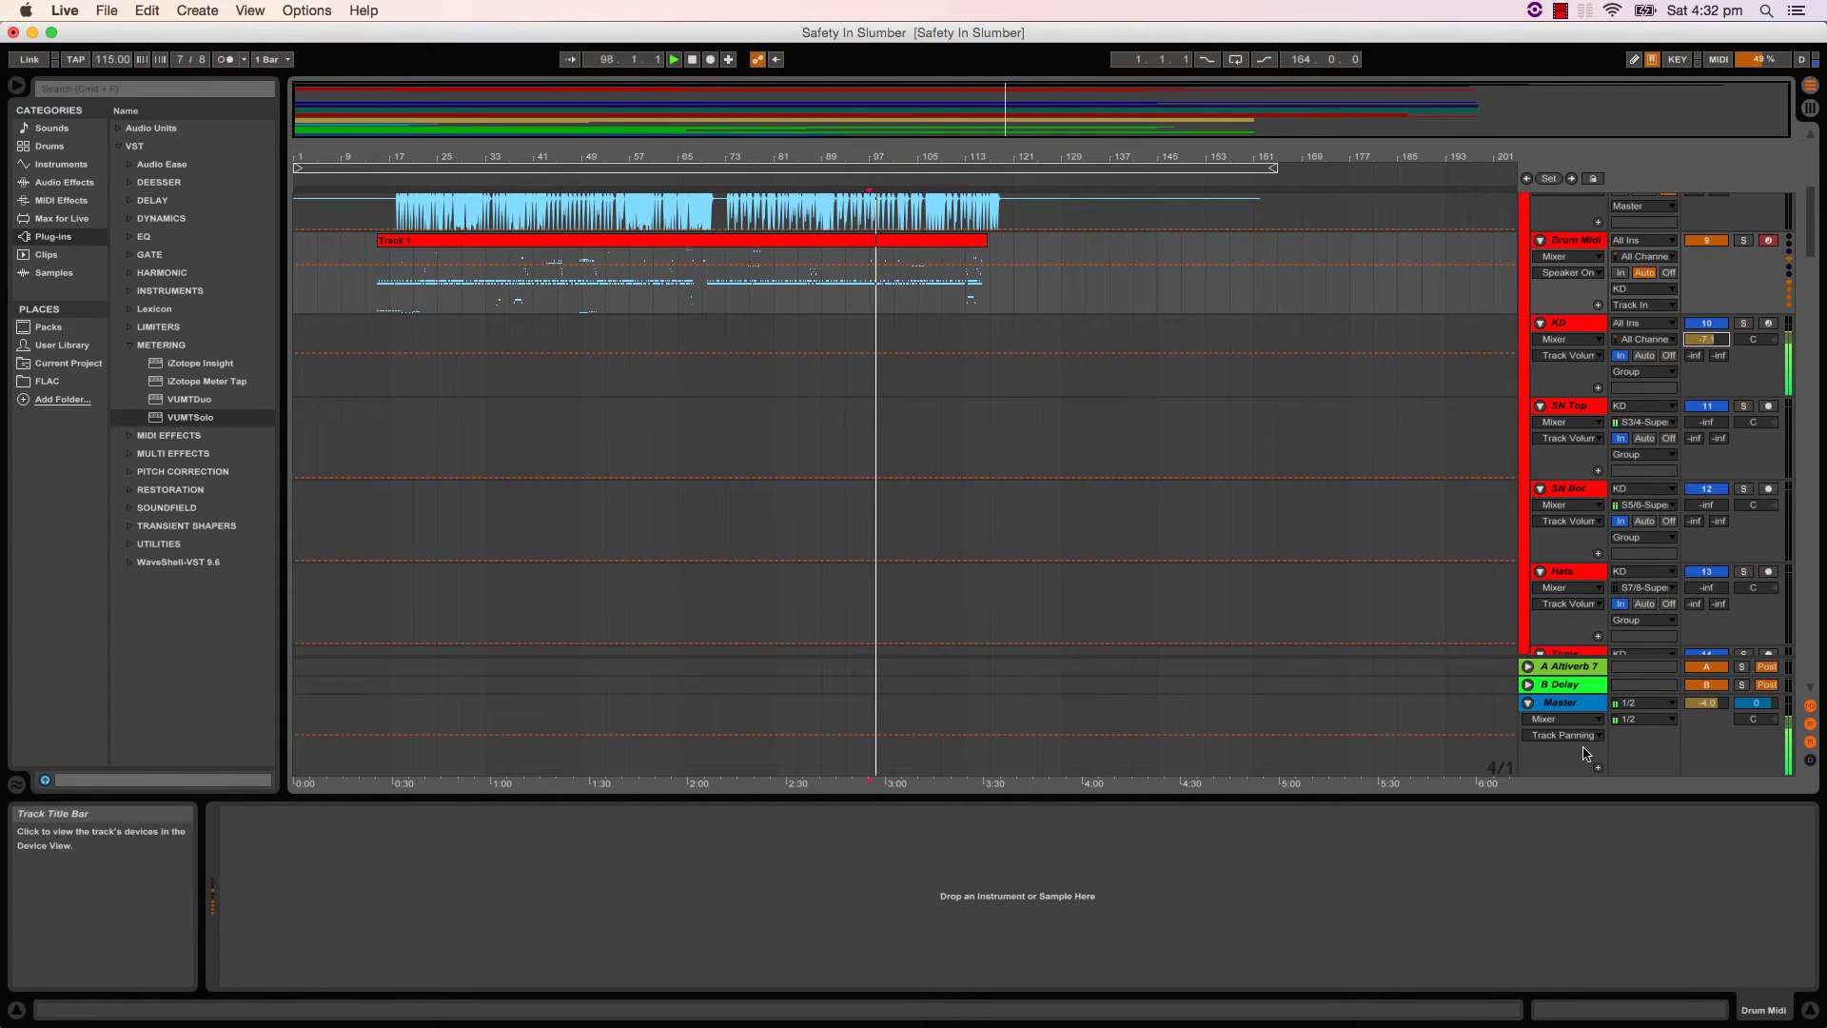
# - Add the VUMTSolo meter to the Master track and set its level knob to -7.7
pyautogui.click(1560, 704)
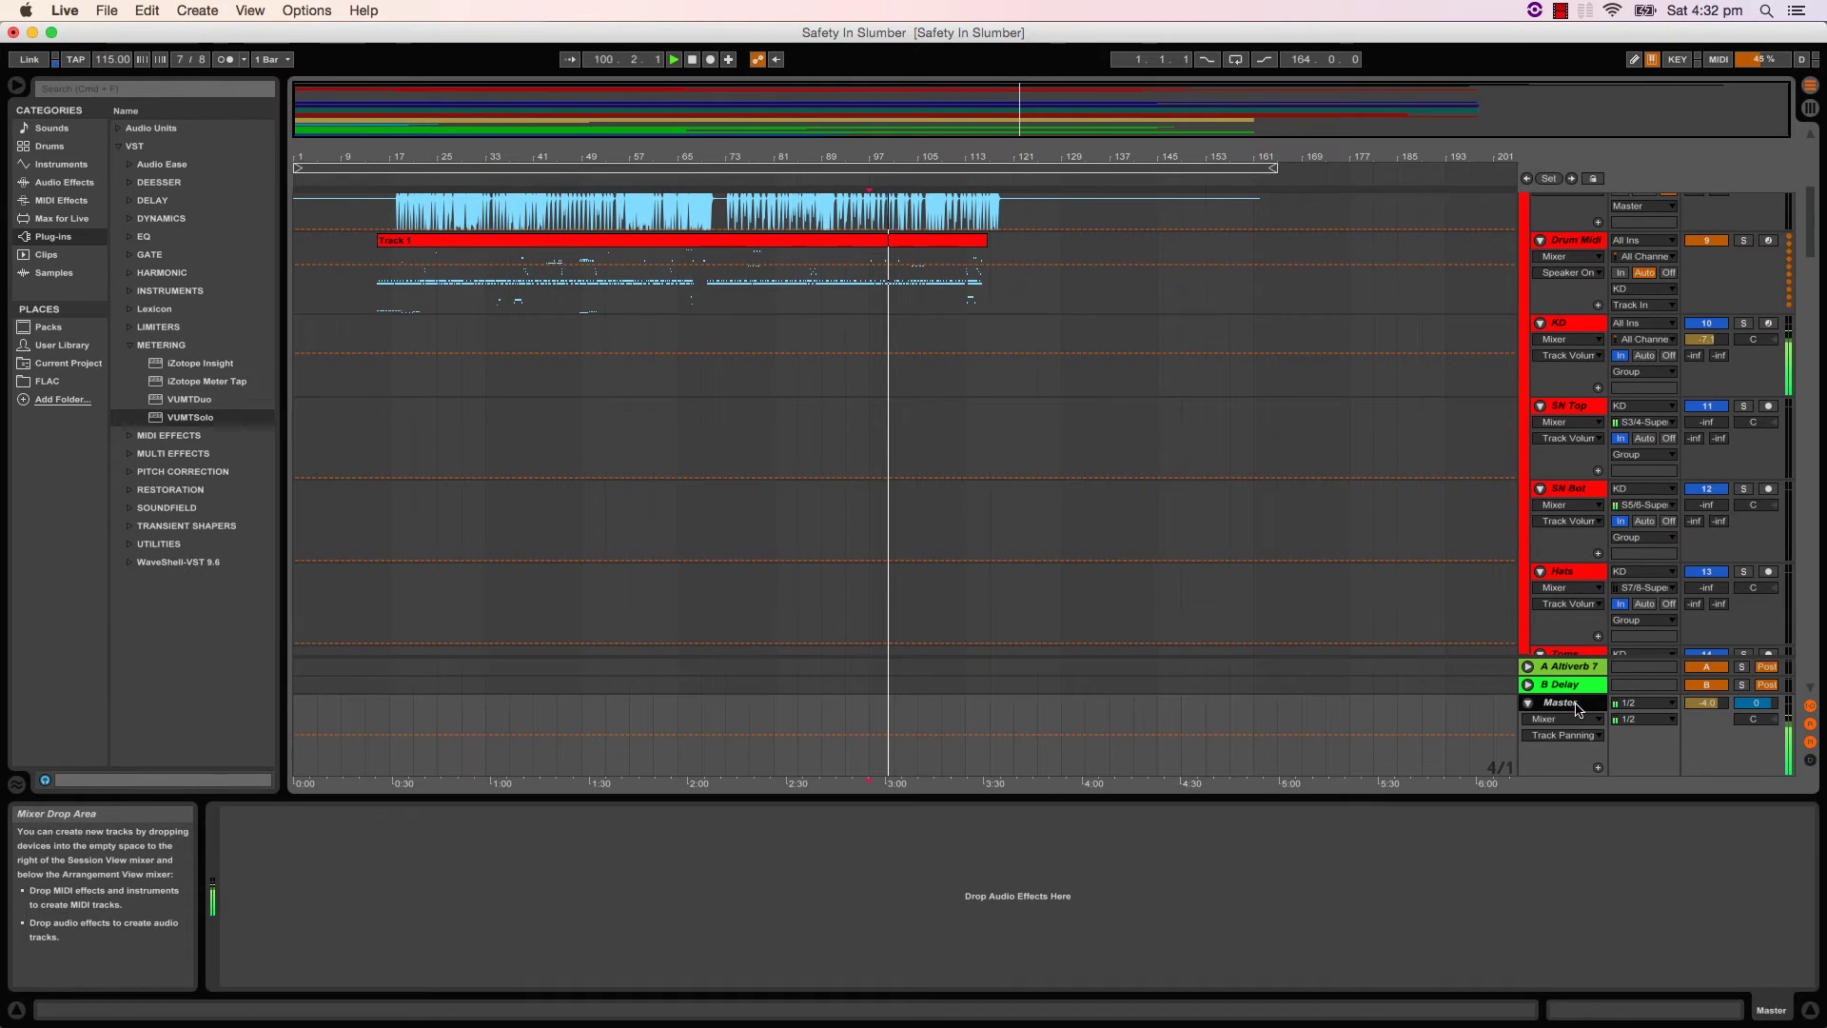
pyautogui.click(189, 419)
pyautogui.moveTo(188, 426)
pyautogui.mouseDown()
pyautogui.moveTo(530, 880)
pyautogui.moveTo(329, 816)
pyautogui.mouseUp()
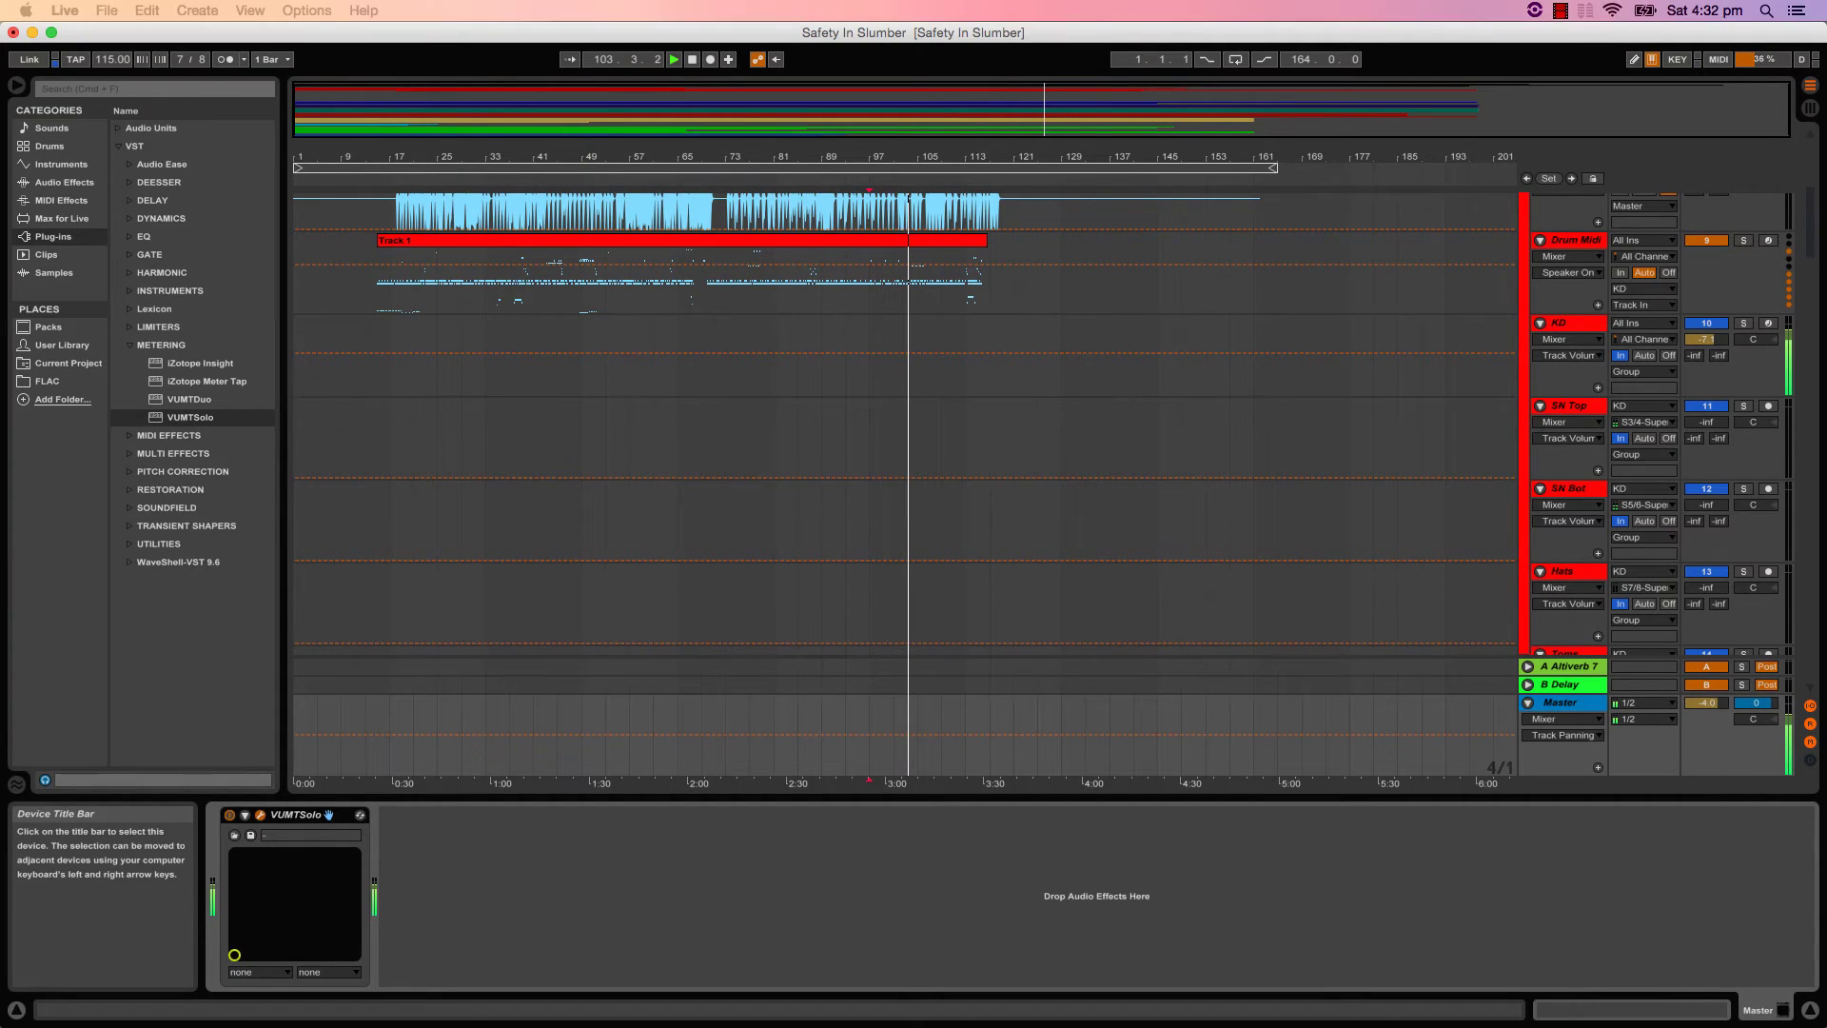
pyautogui.moveTo(1029, 509); pyautogui.dragTo(1029, 555)
# - Restart playback from bar 97 and set the Bass track's volume to about -3.8 dB against the VU meter
pyautogui.scroll(6, 1531, 270)
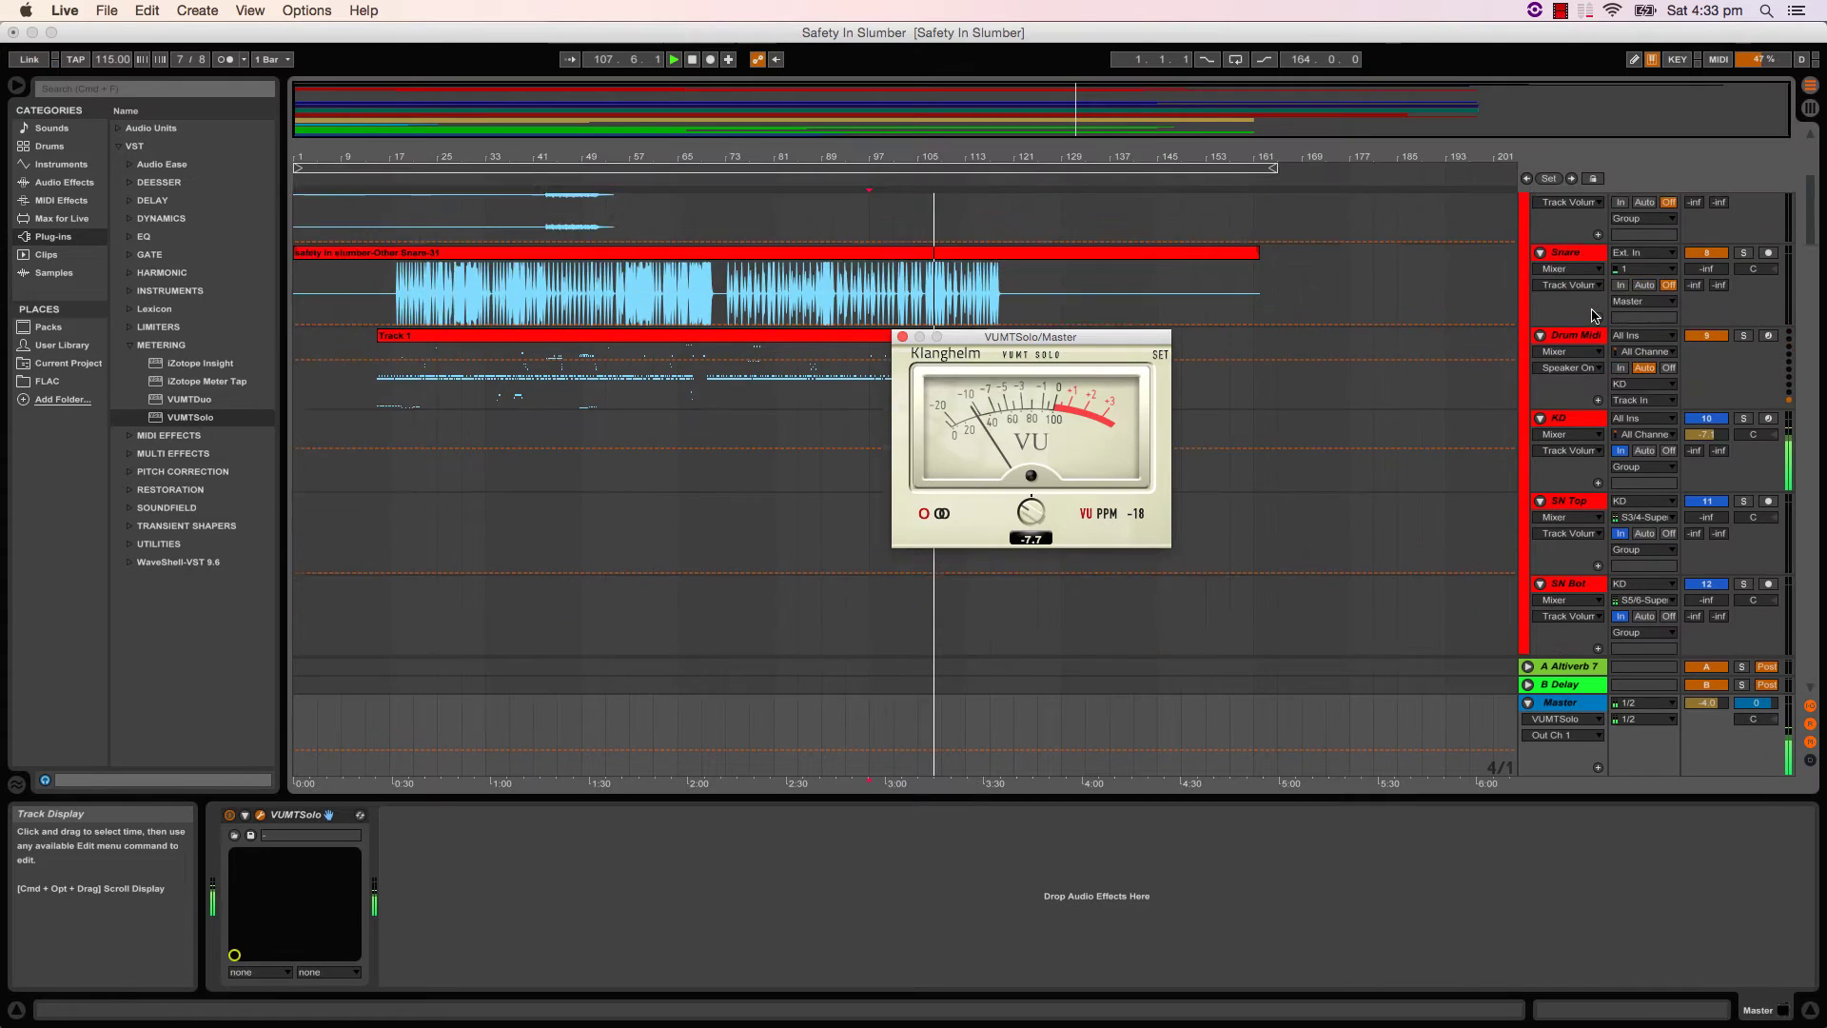
pyautogui.scroll(-10, 1647, 321)
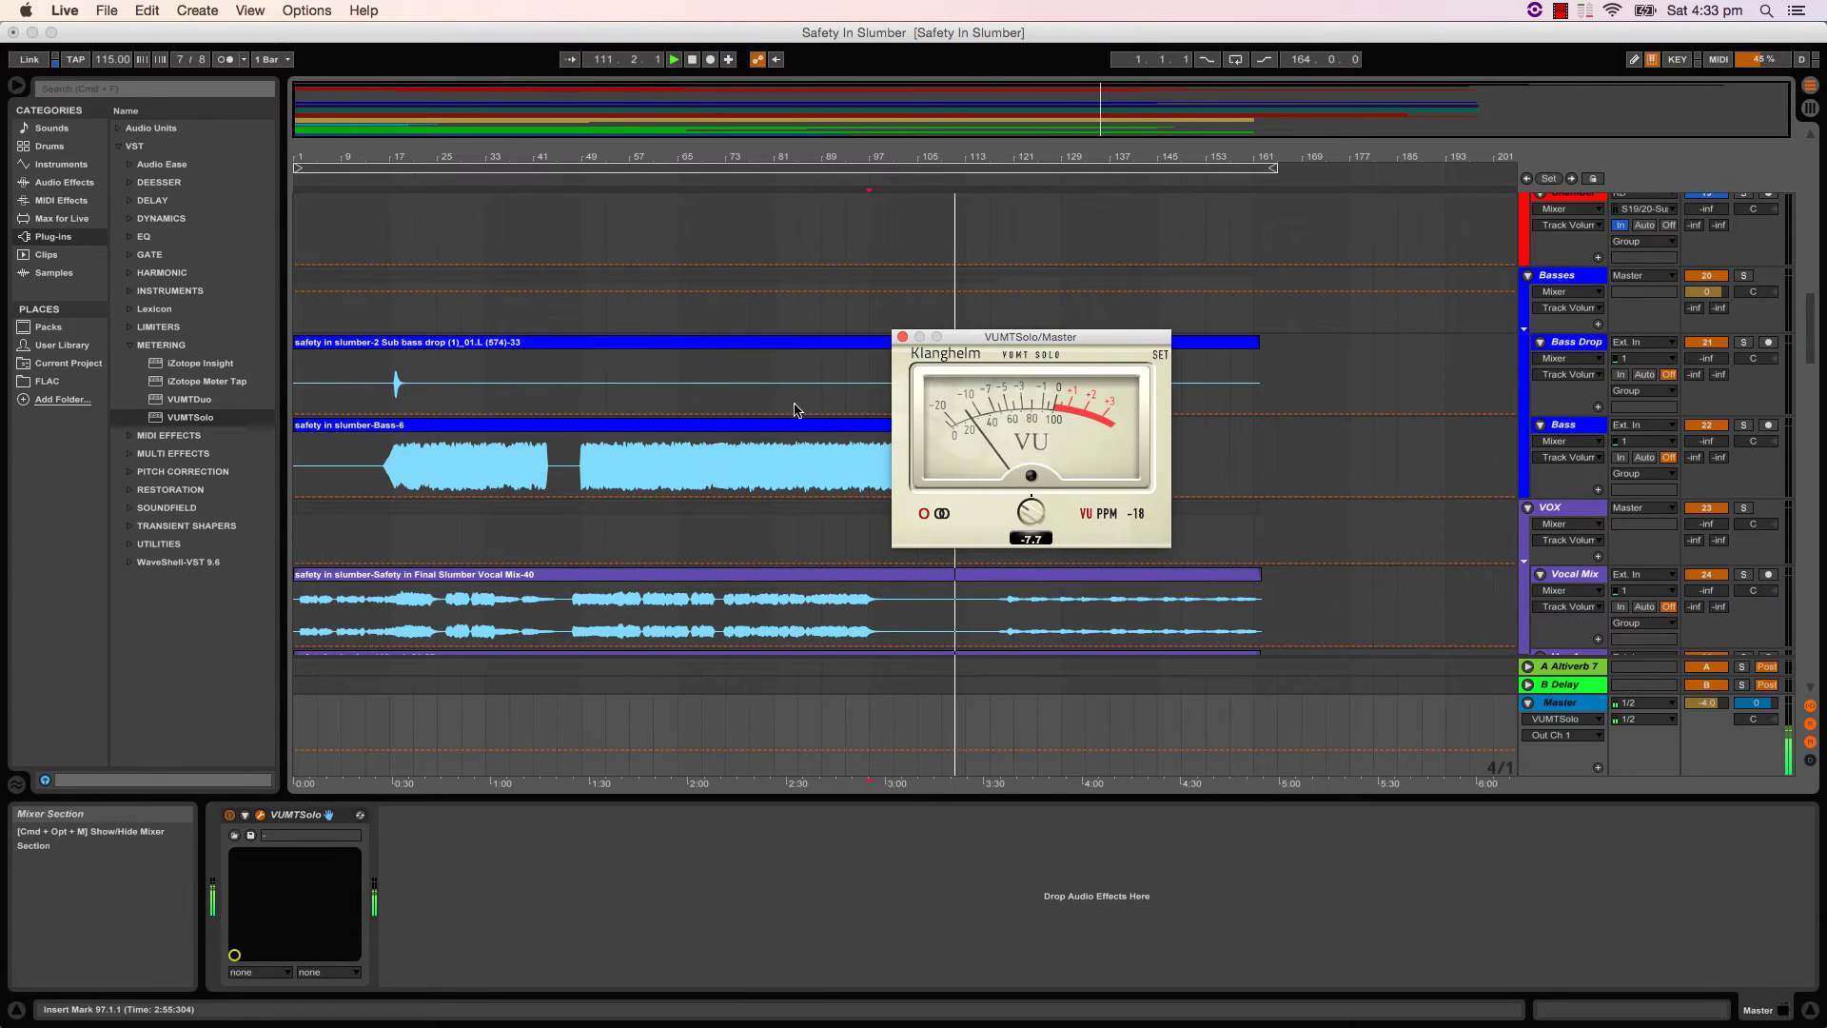
pyautogui.press('space')
pyautogui.press('space')
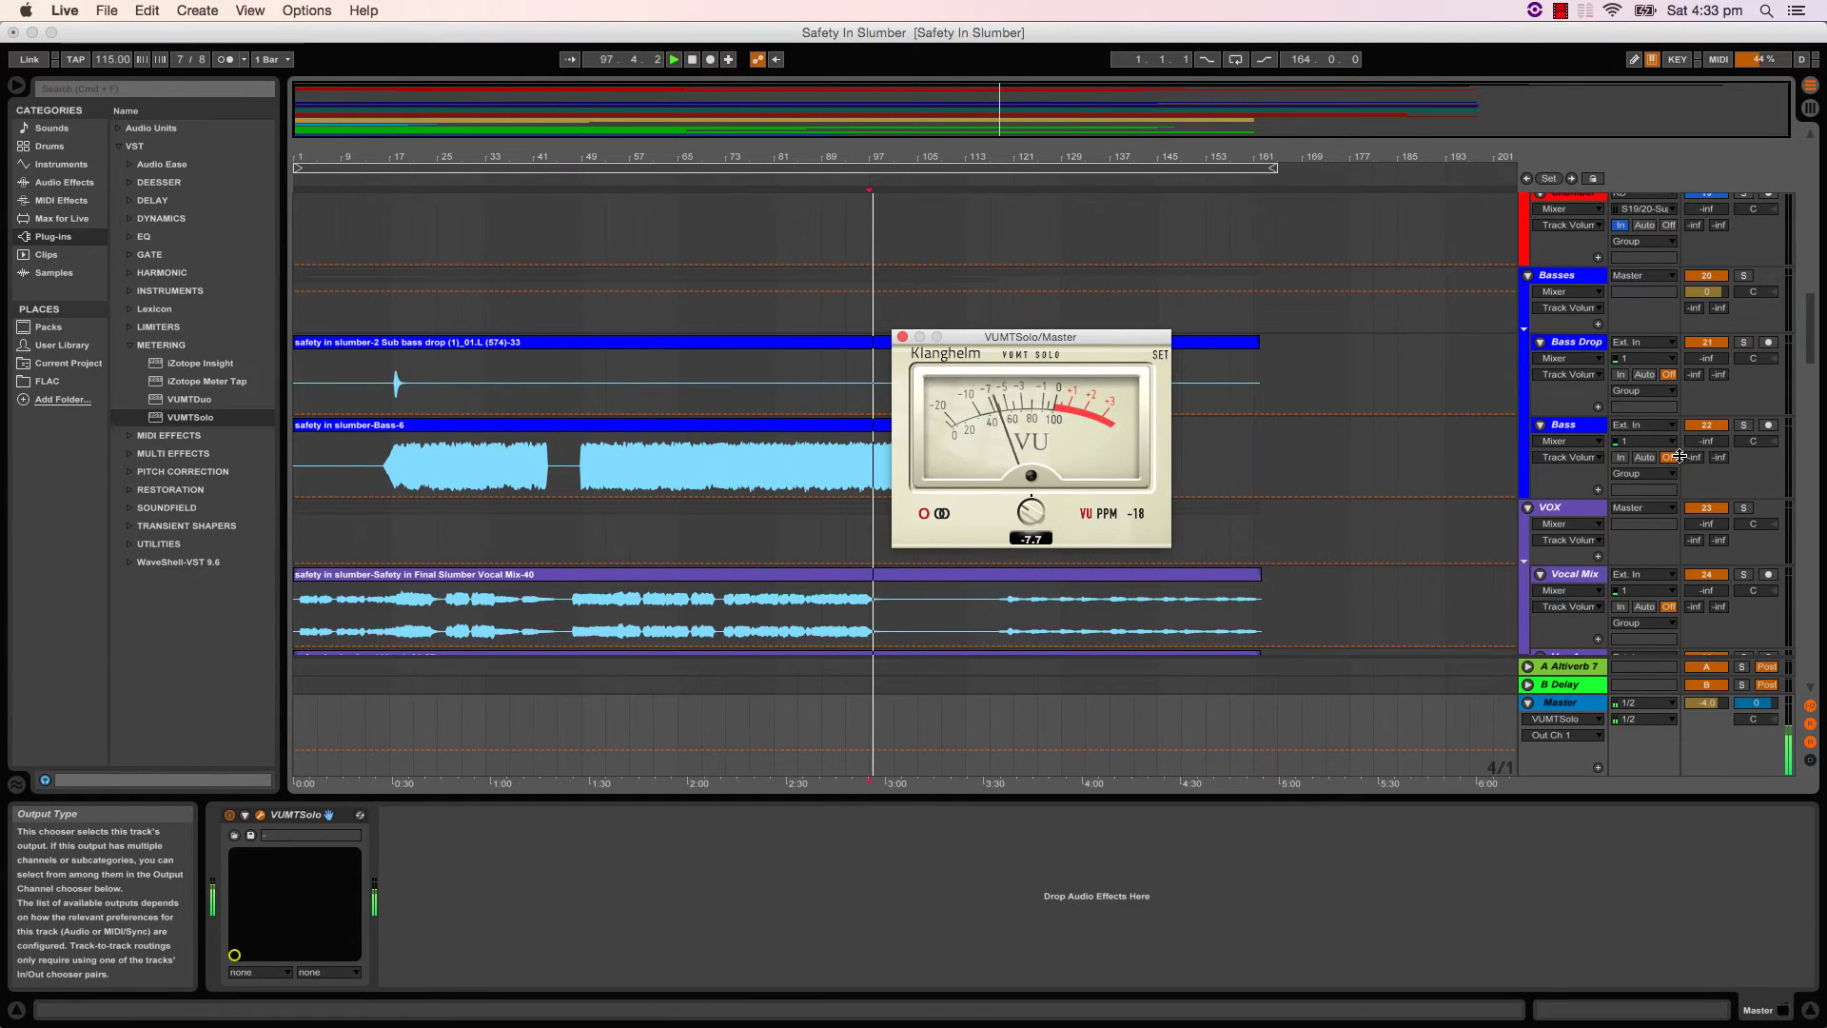
pyautogui.click(1706, 440)
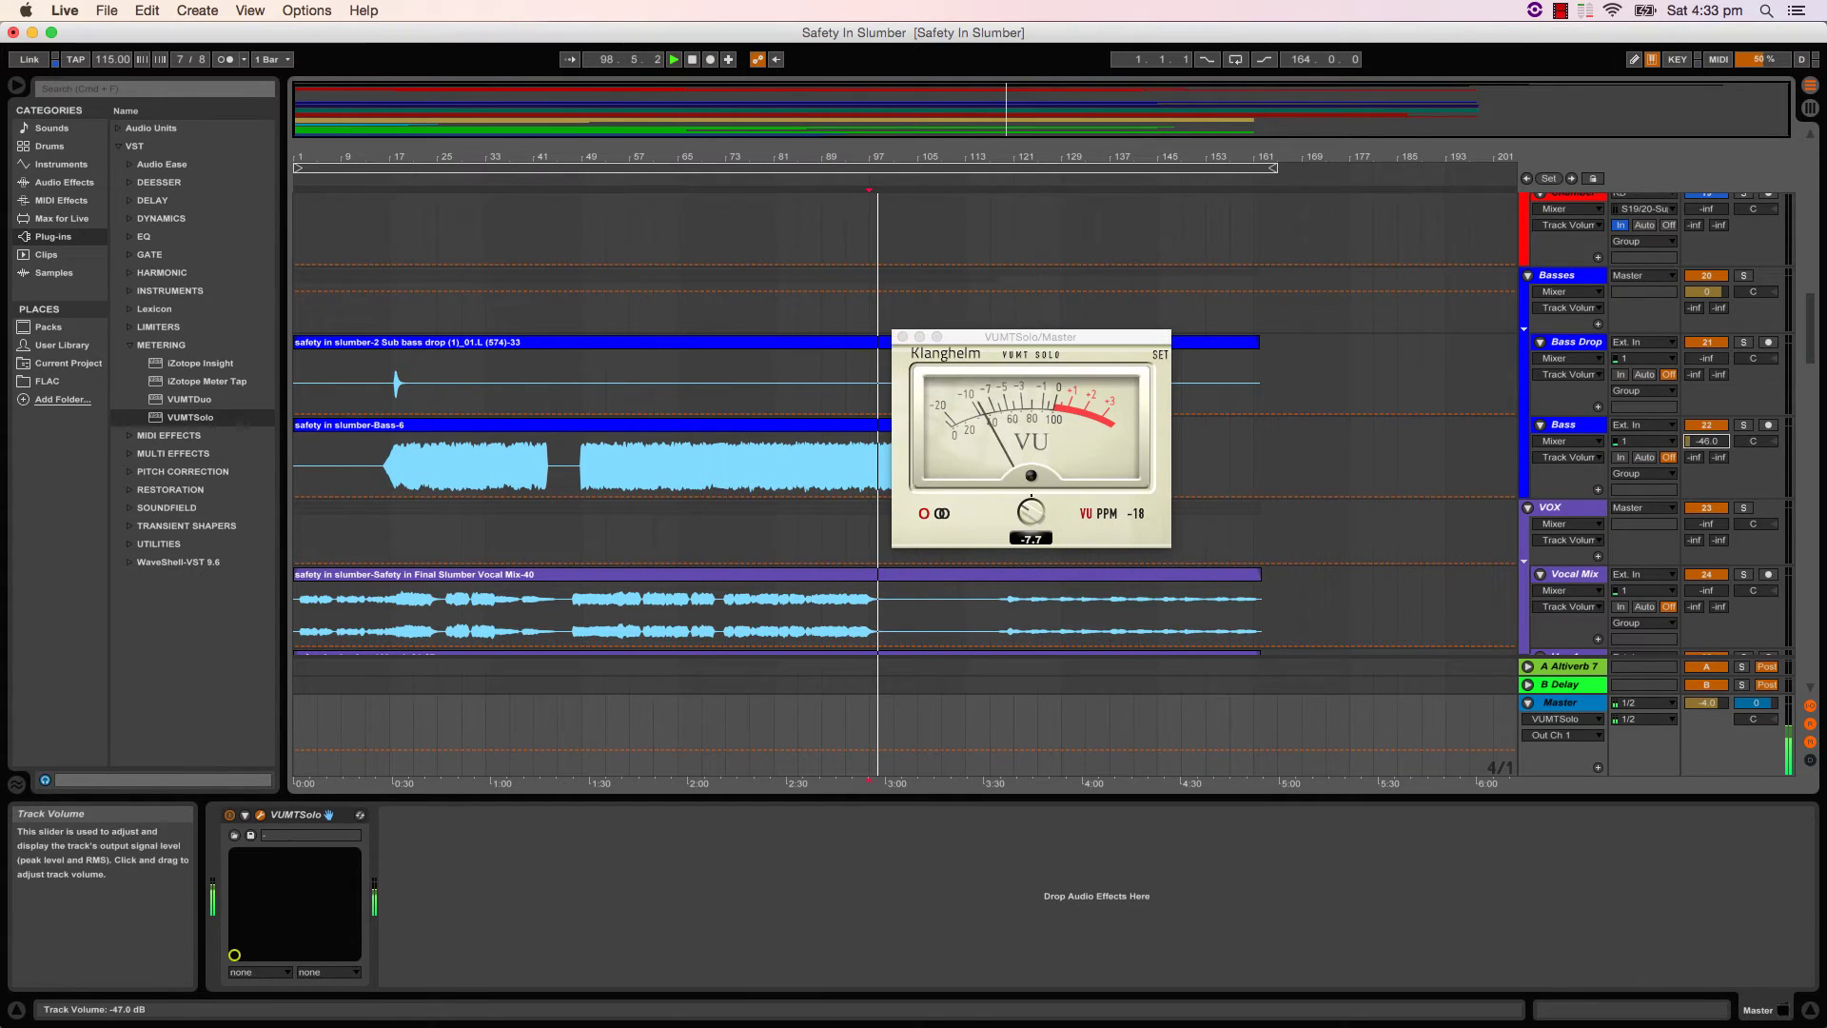
pyautogui.moveTo(1707, 441); pyautogui.dragTo(1707, 368)
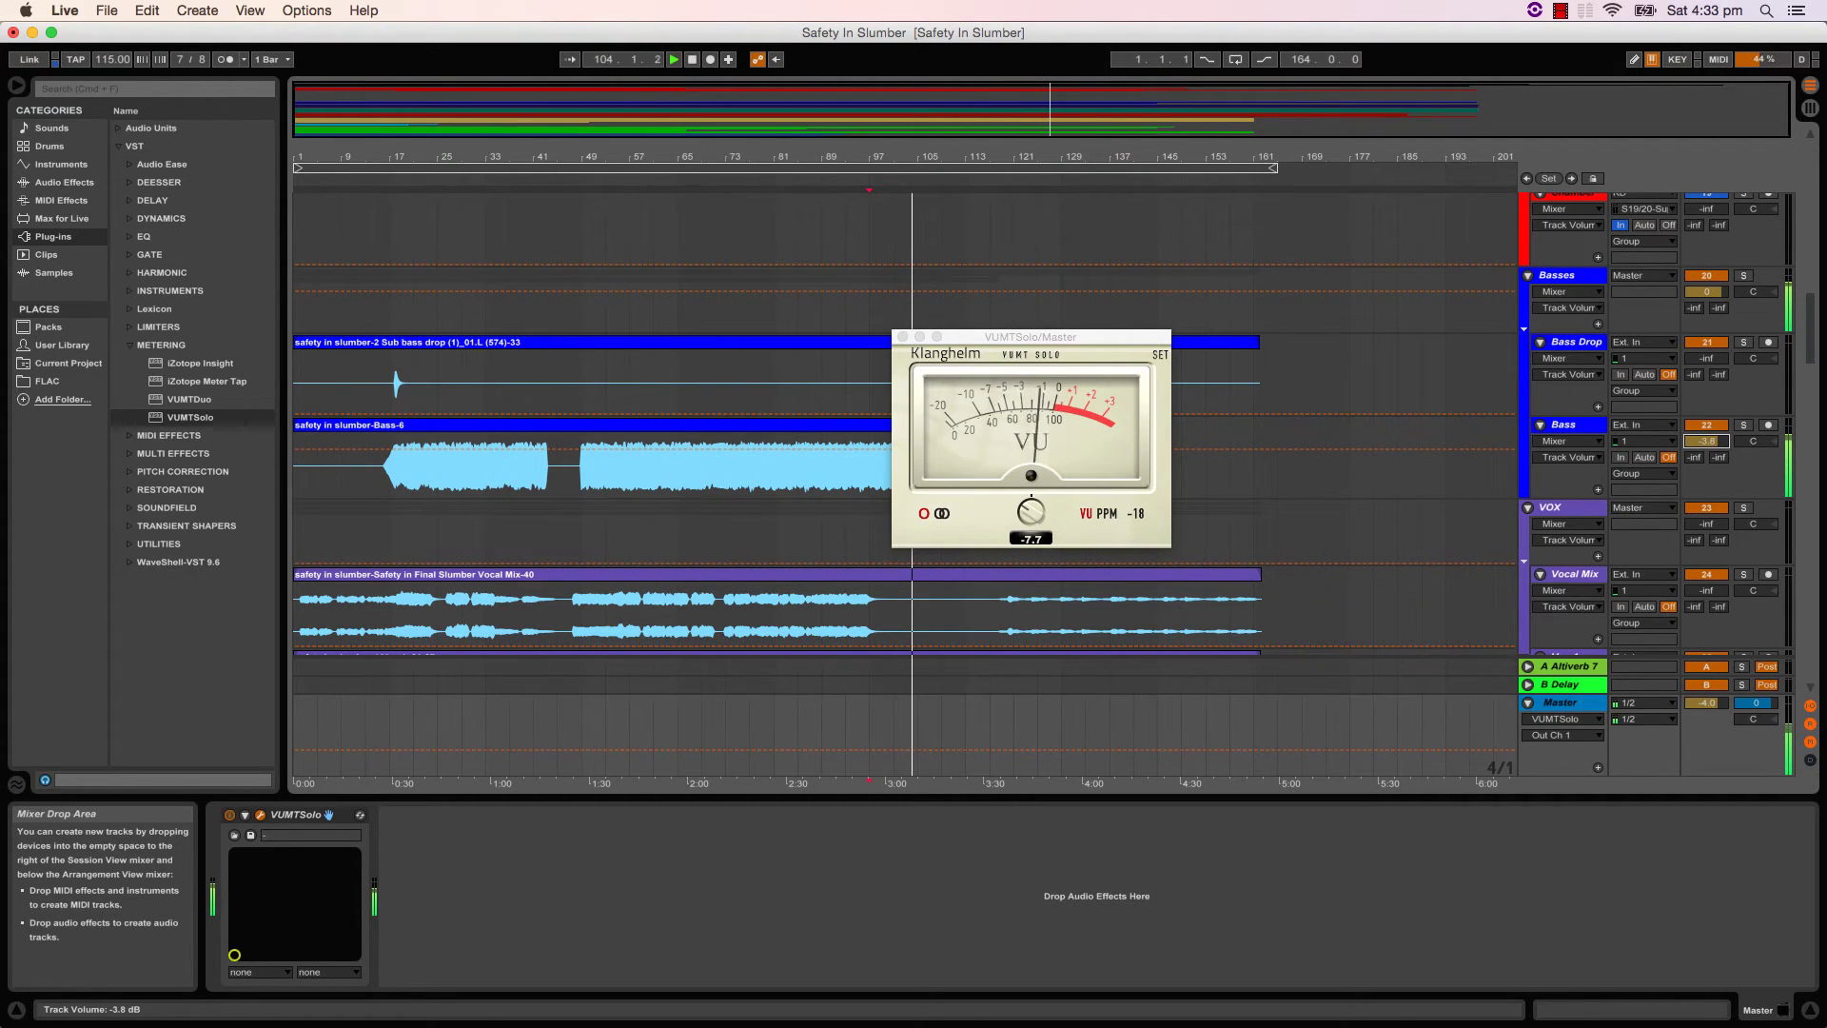
# - Close the VUMTSolo window and delete the meter from the Master track
pyautogui.click(901, 337)
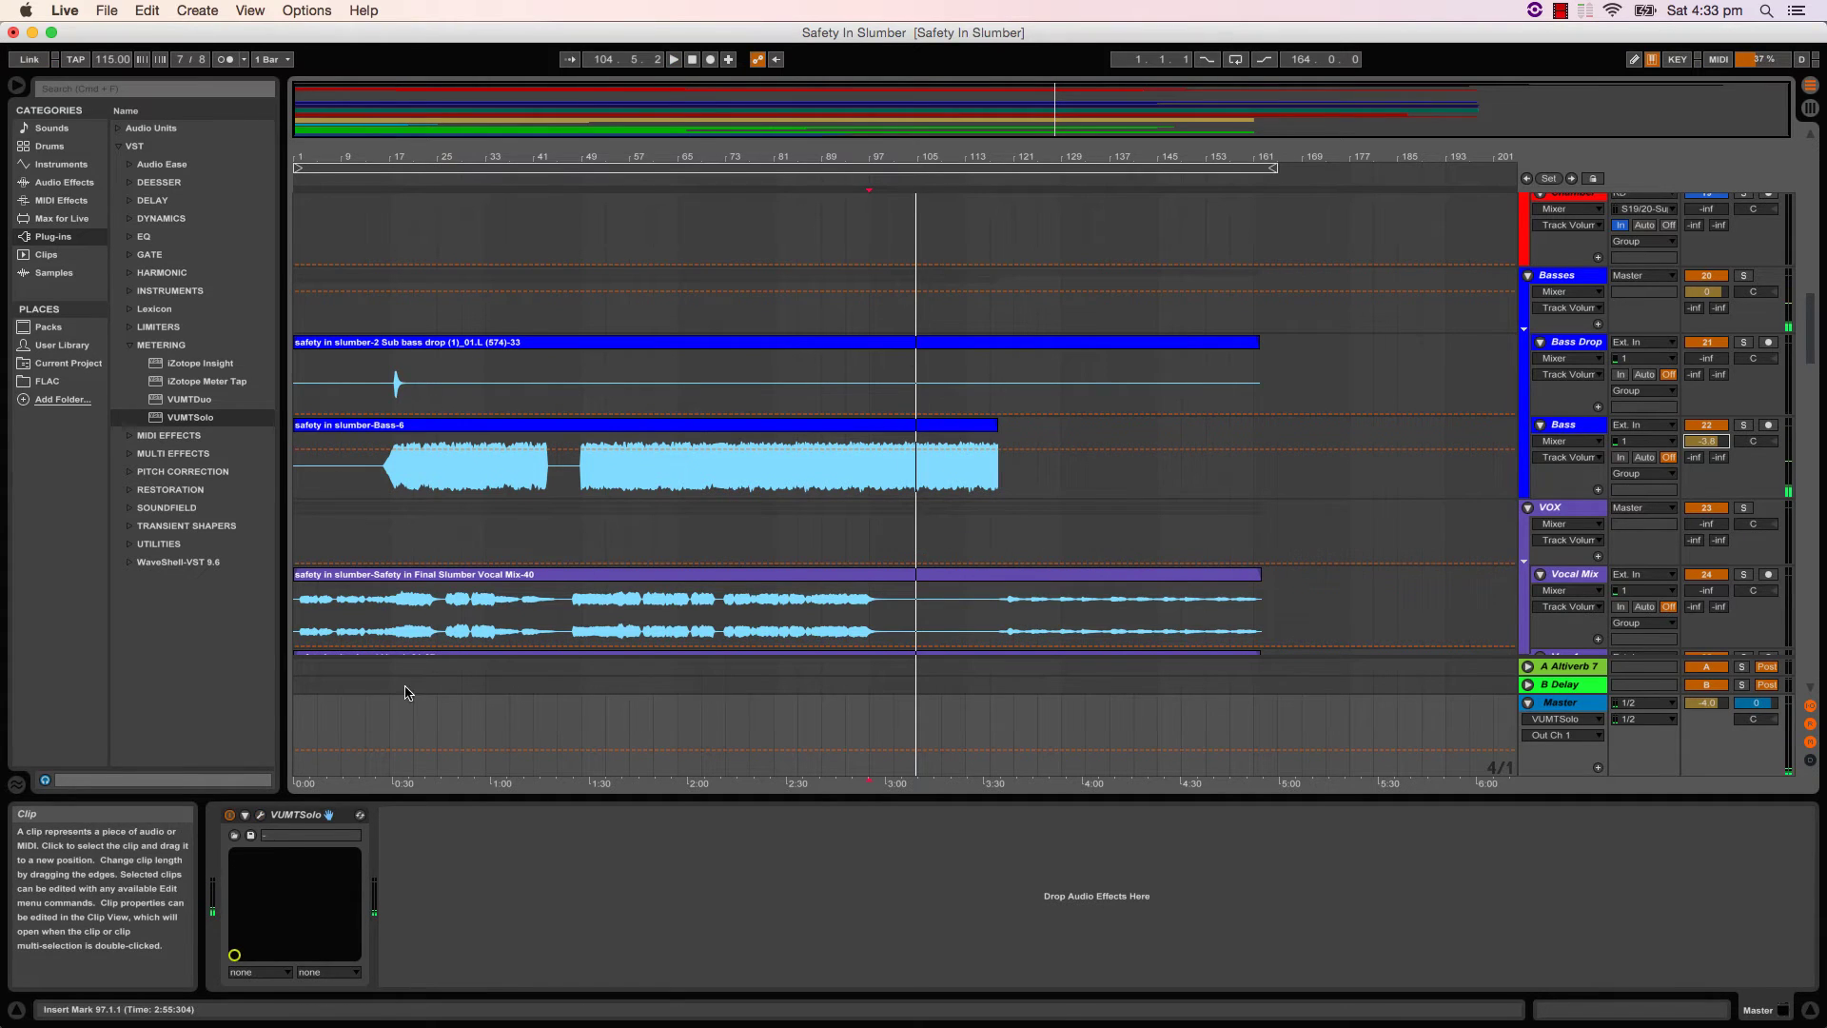
pyautogui.click(285, 821)
pyautogui.press('Delete')
pyautogui.scroll(10, 1410, 407)
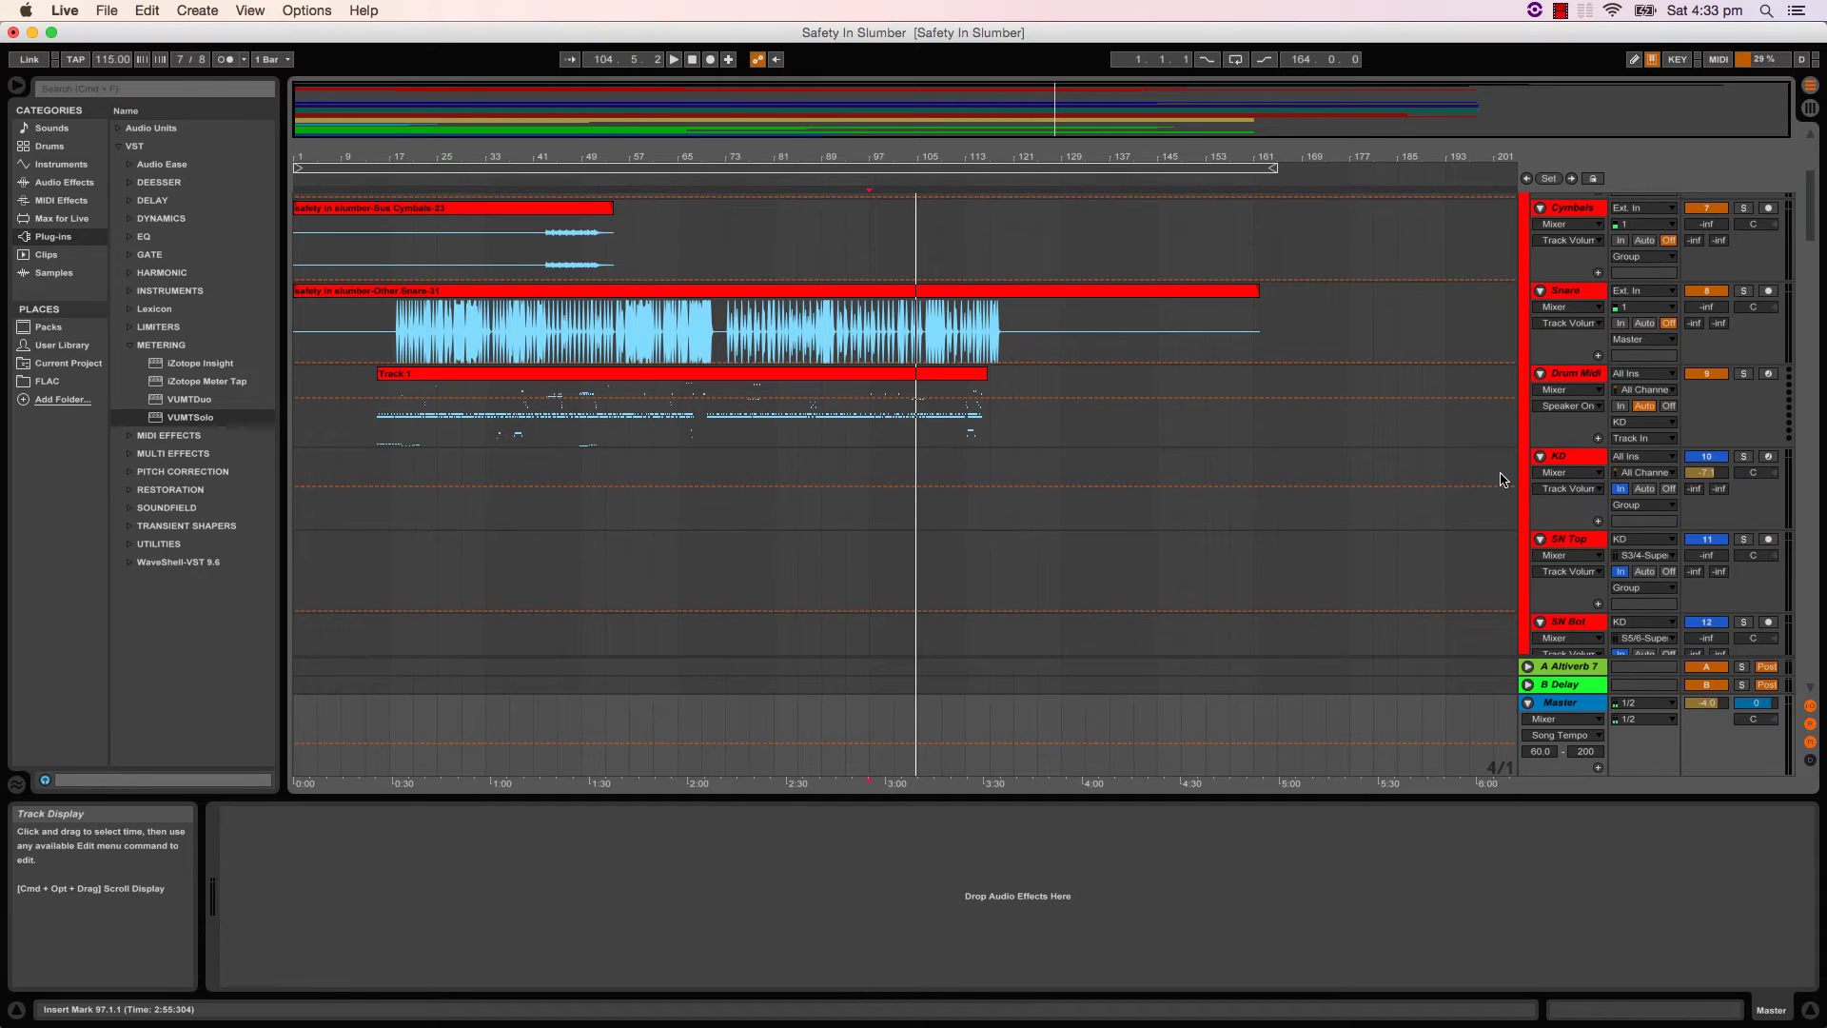
# - Load FabFilter Pro-L from the DYNAMICS group of the VST plug-ins onto the Master track
pyautogui.click(1562, 717)
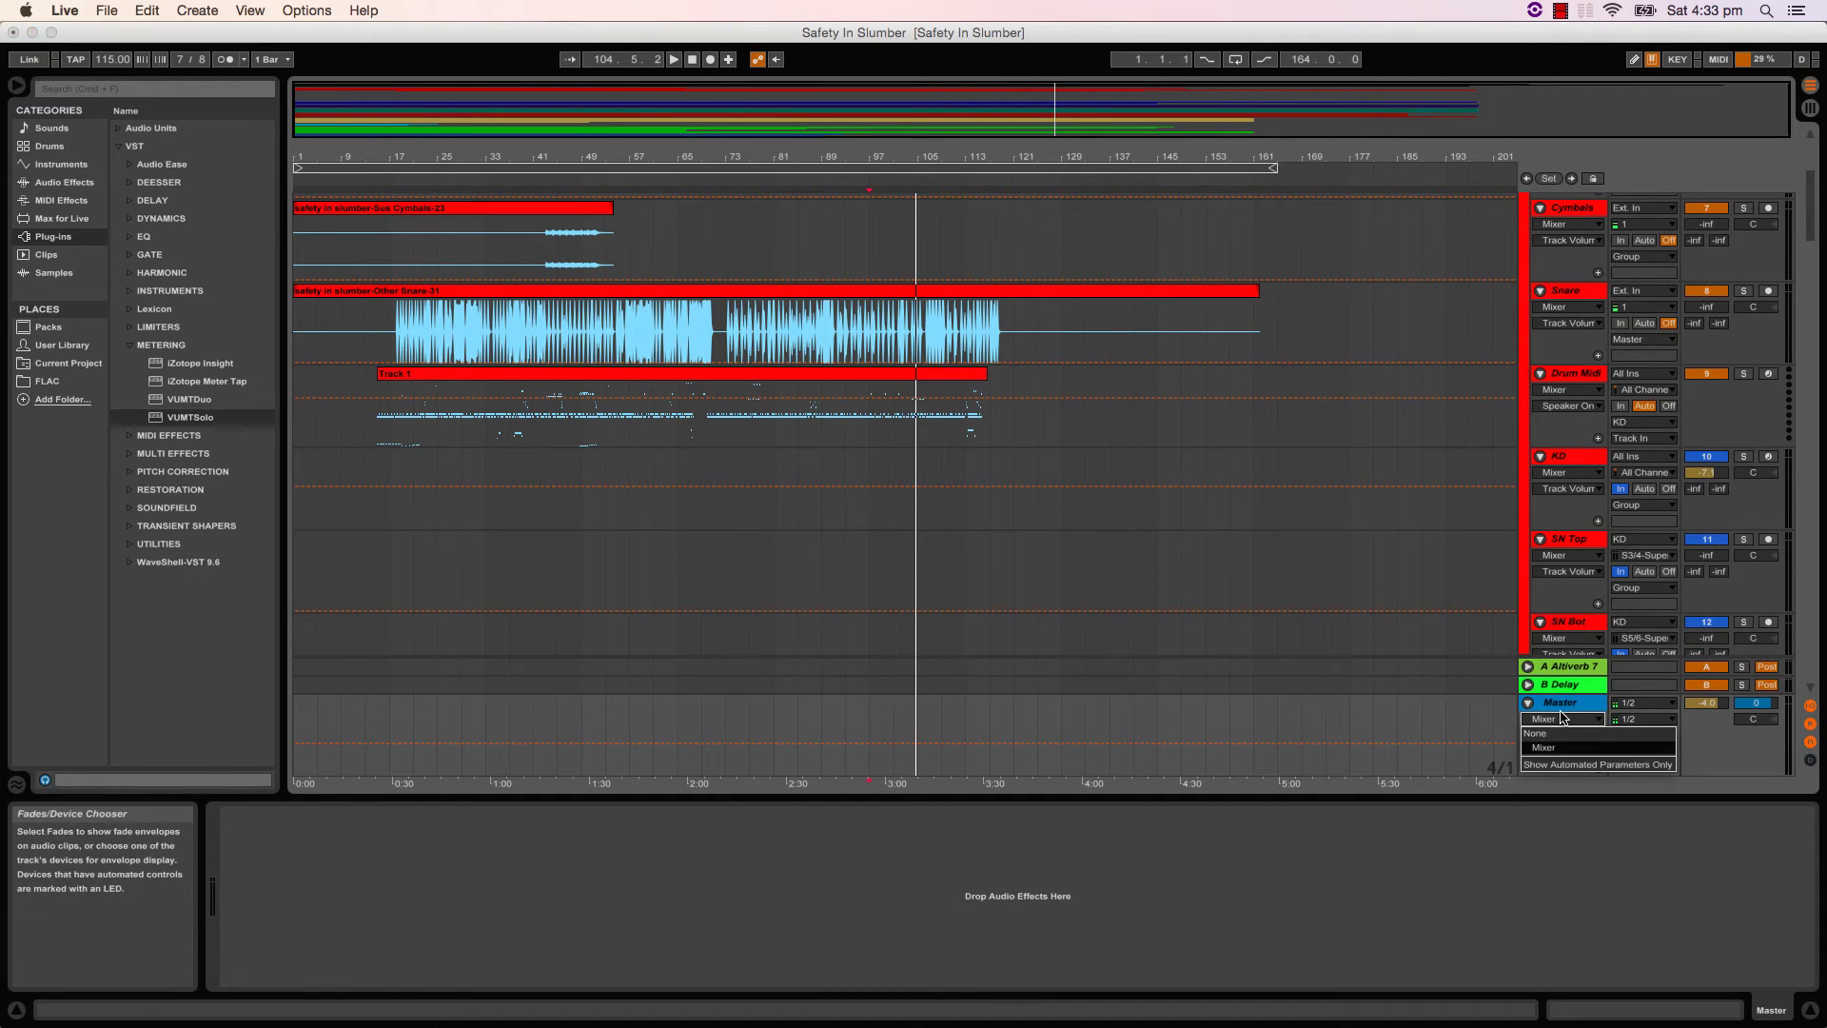
pyautogui.click(1545, 747)
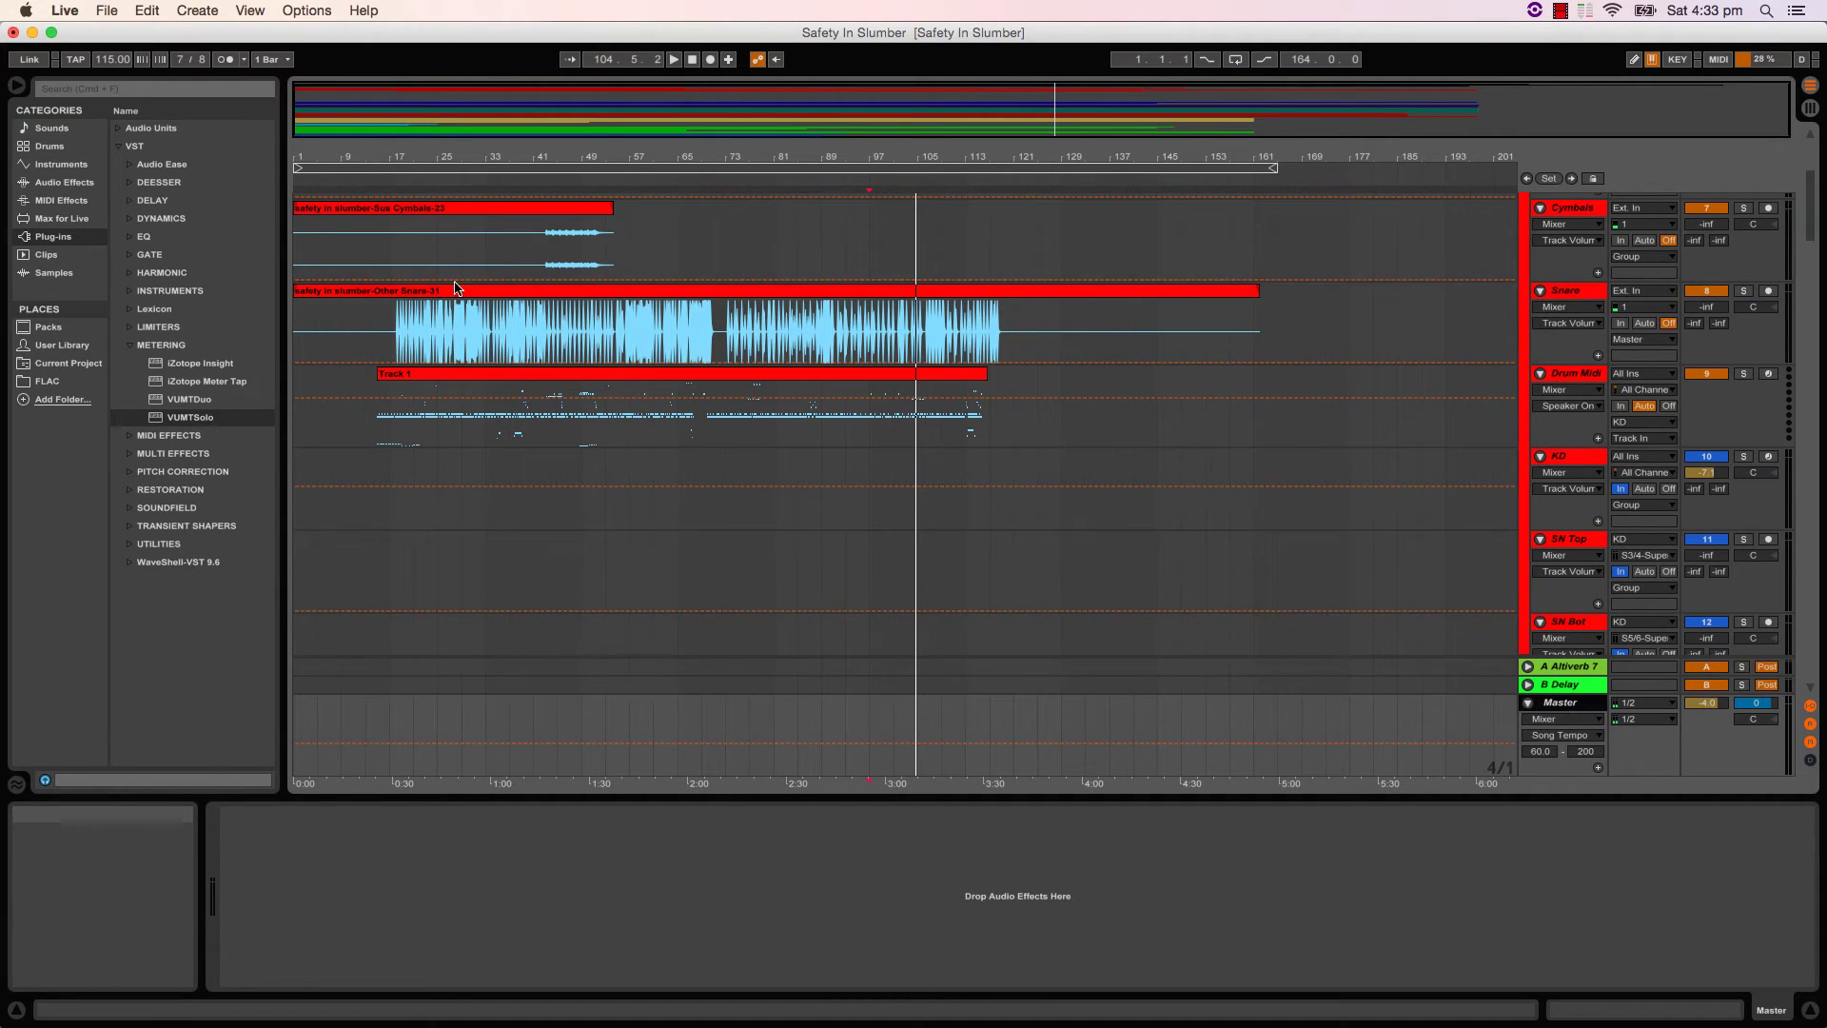
pyautogui.click(130, 345)
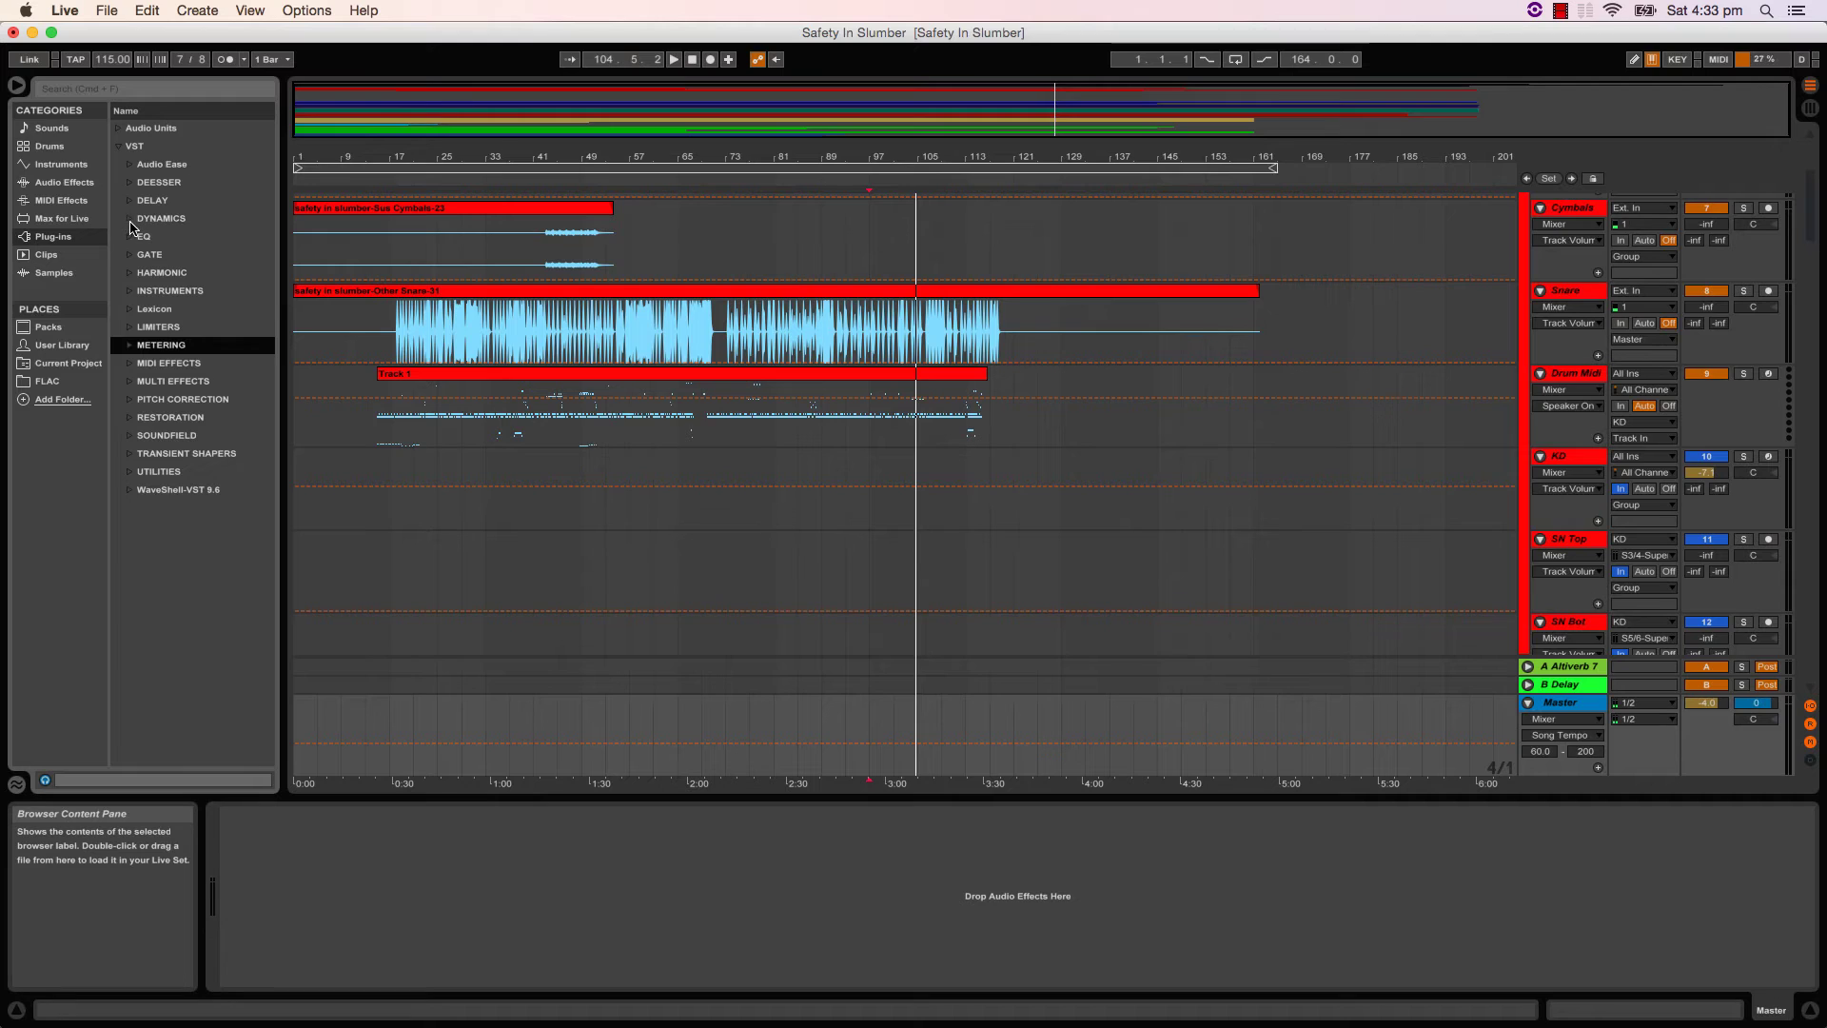
pyautogui.click(133, 219)
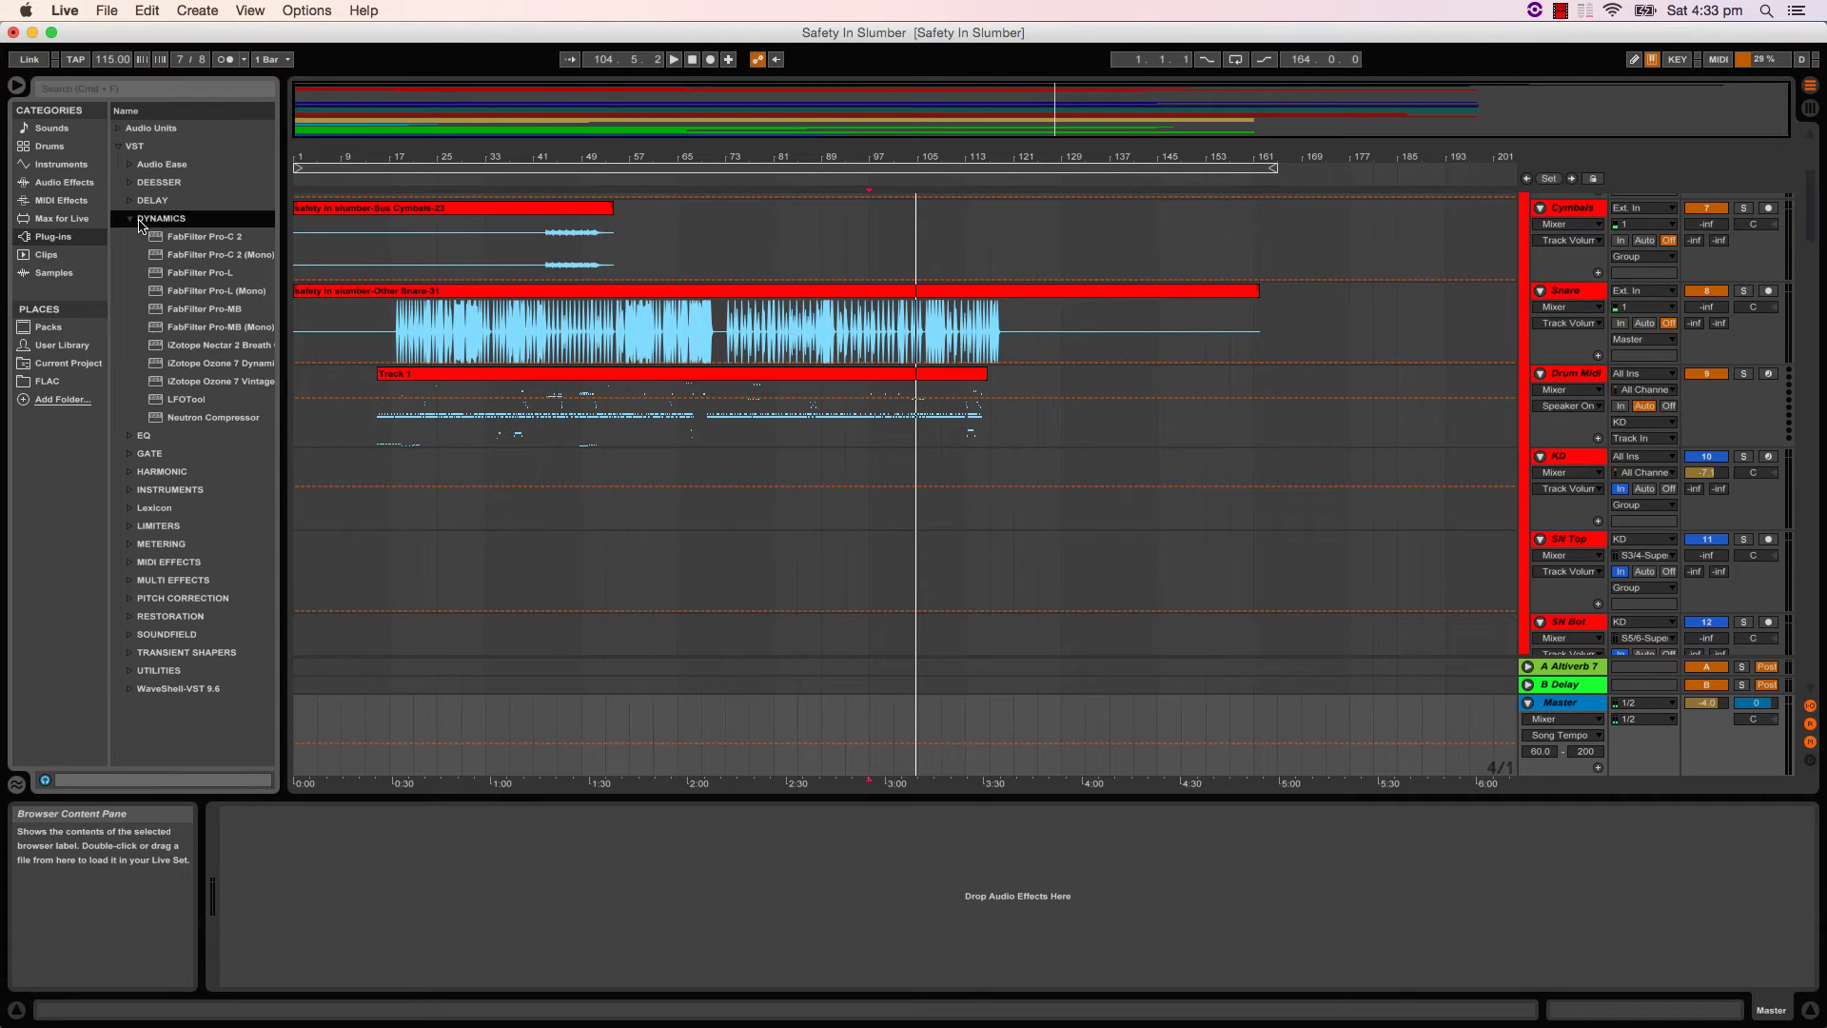
pyautogui.moveTo(203, 278); pyautogui.dragTo(769, 844)
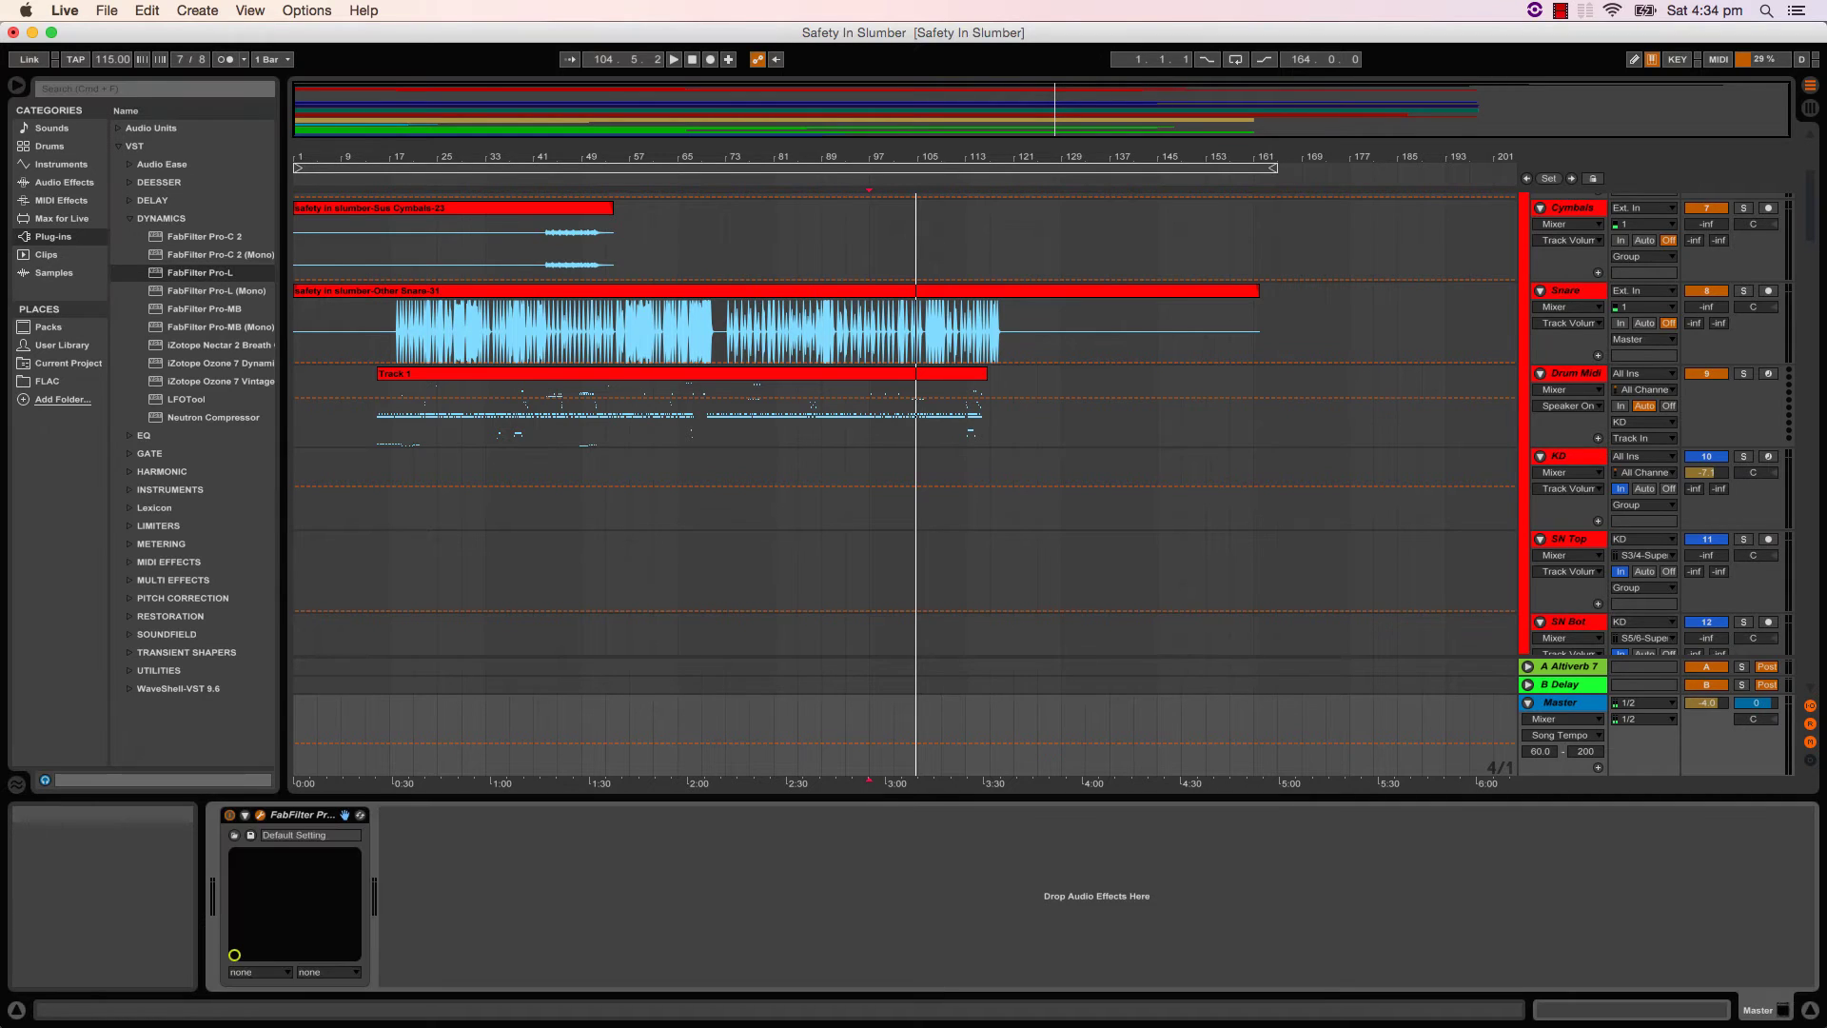
pyautogui.moveTo(978, 284); pyautogui.dragTo(976, 285)
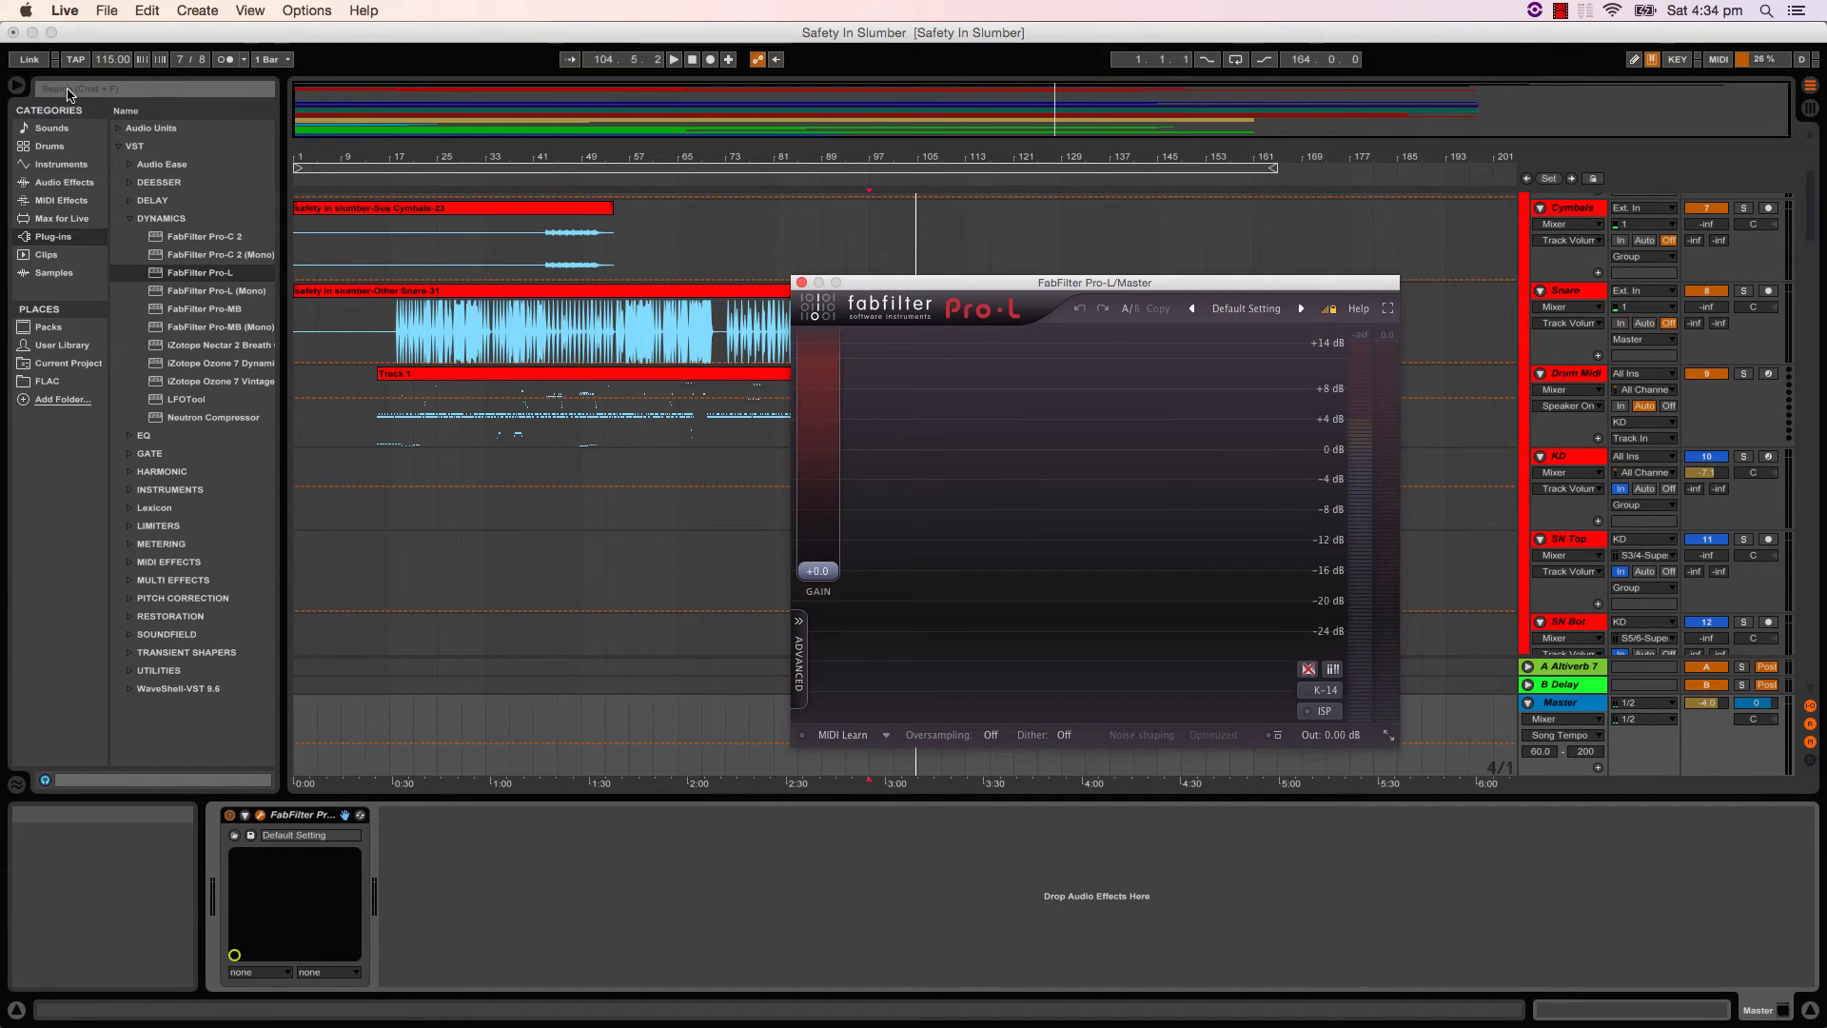
pyautogui.click(133, 219)
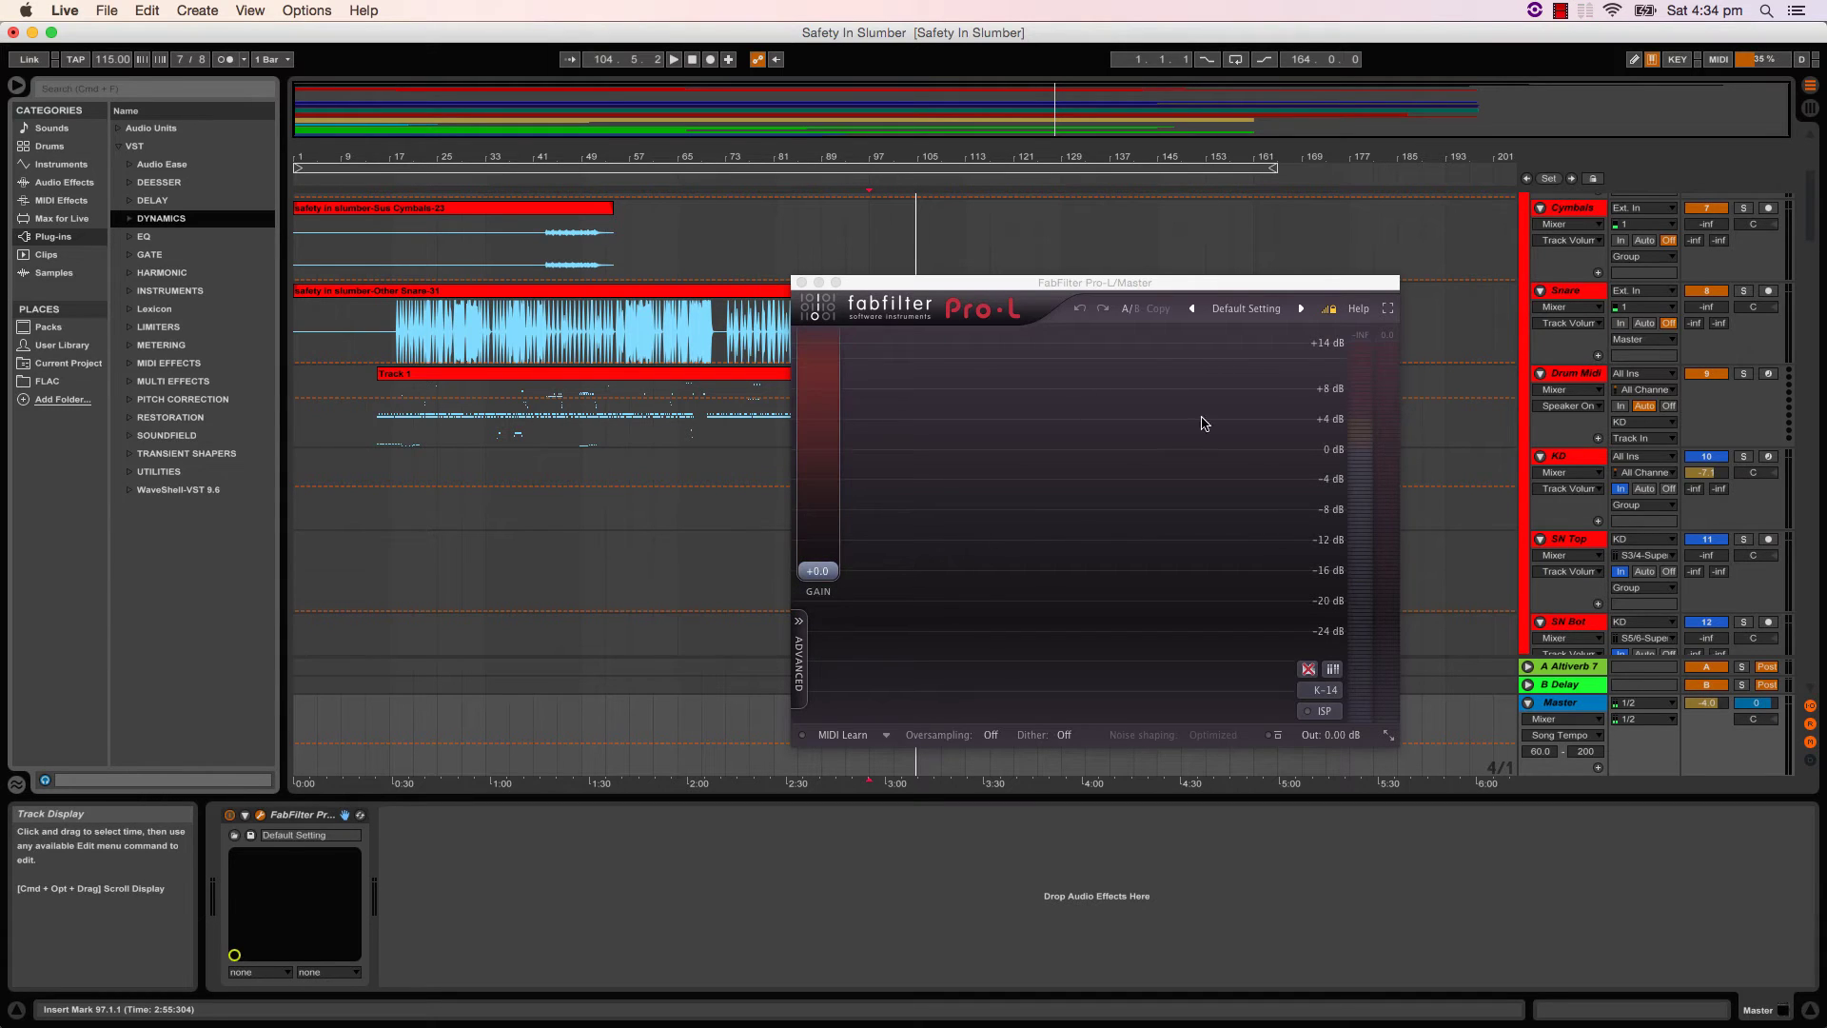
# - Add the EQ Eight and Glue Compressor audio effects to the Master, in that order ahead of FabFilter Pro-L
pyautogui.click(65, 182)
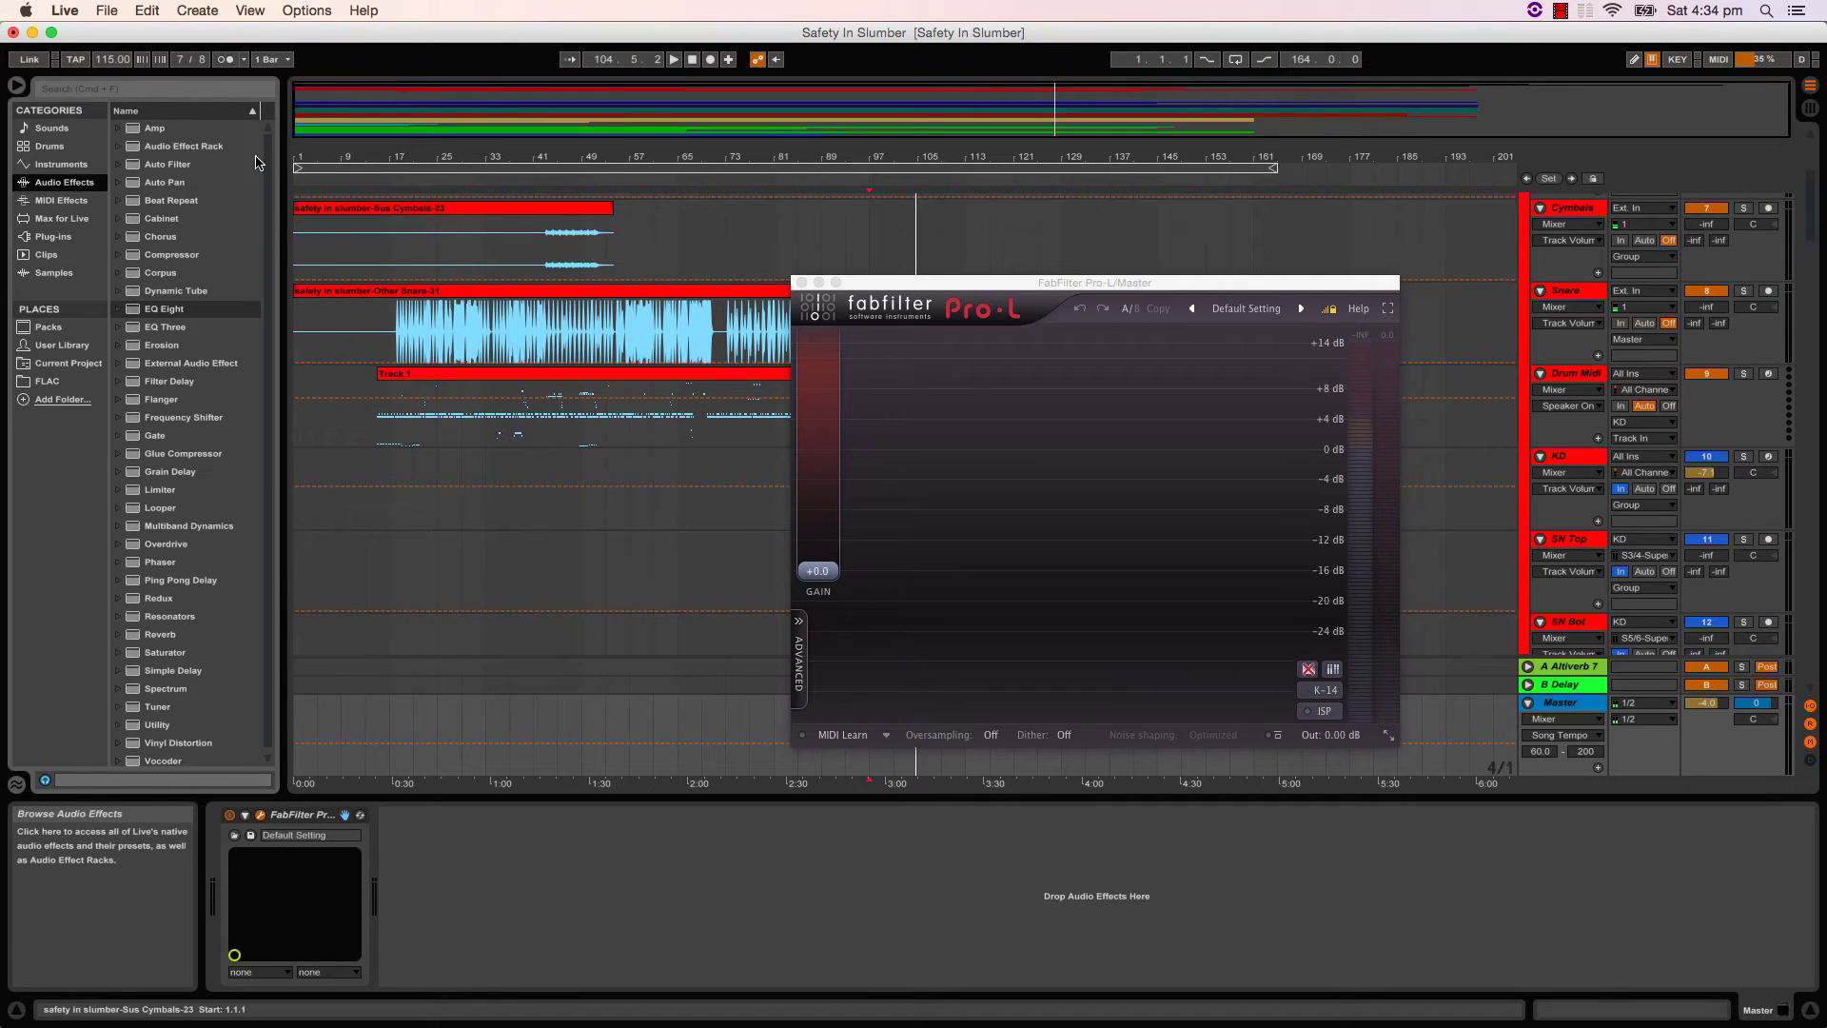
pyautogui.click(171, 315)
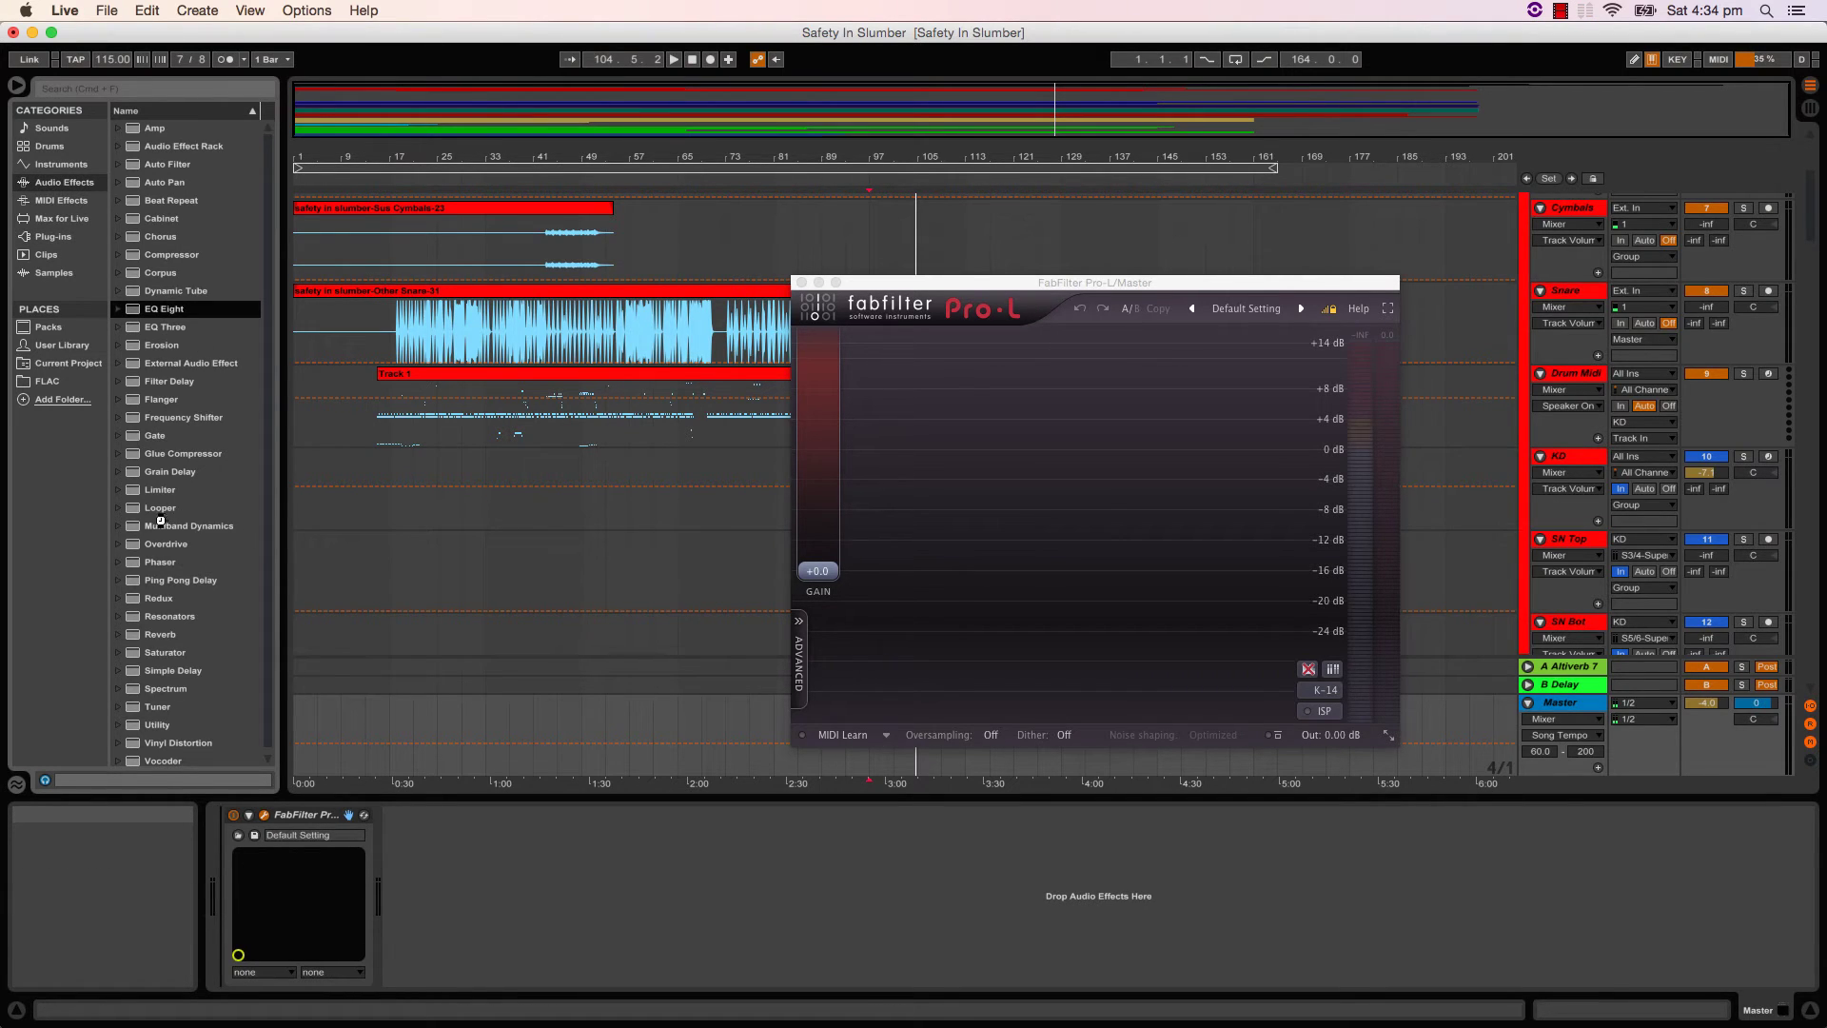
pyautogui.moveTo(159, 521); pyautogui.dragTo(248, 895)
pyautogui.moveTo(171, 455); pyautogui.dragTo(663, 899)
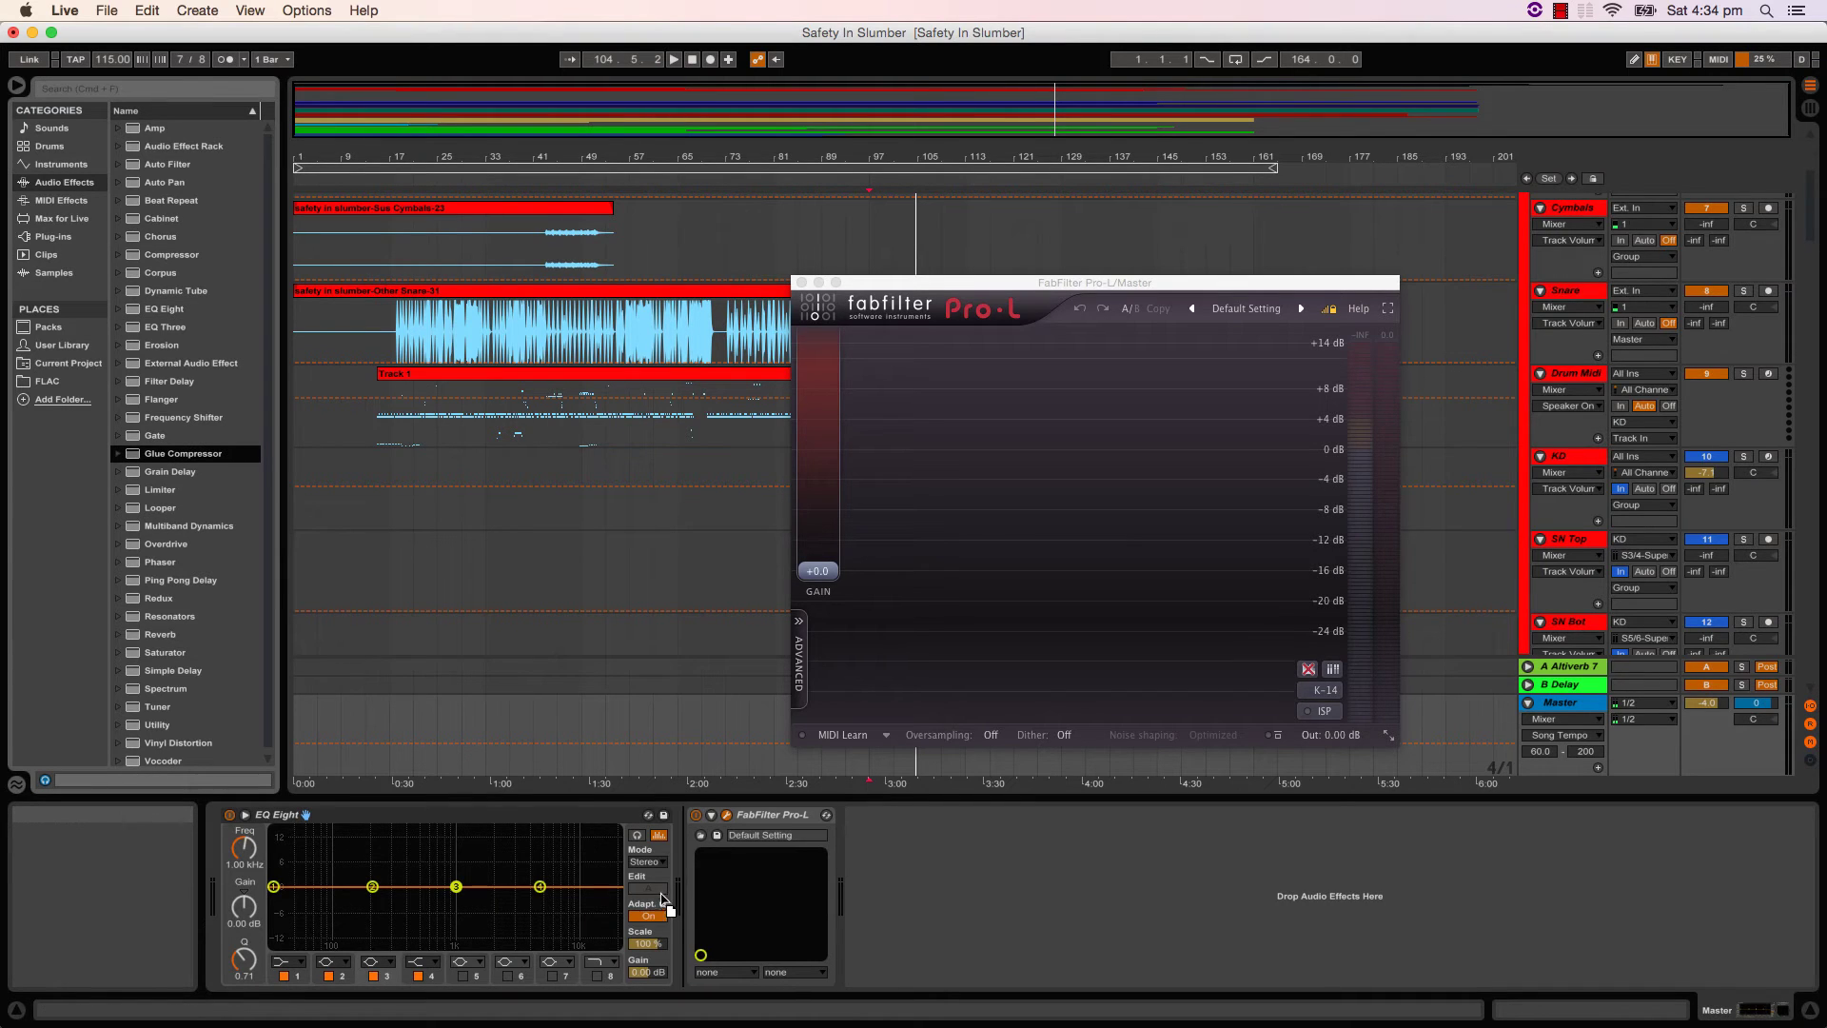
pyautogui.moveTo(457, 891); pyautogui.dragTo(638, 868)
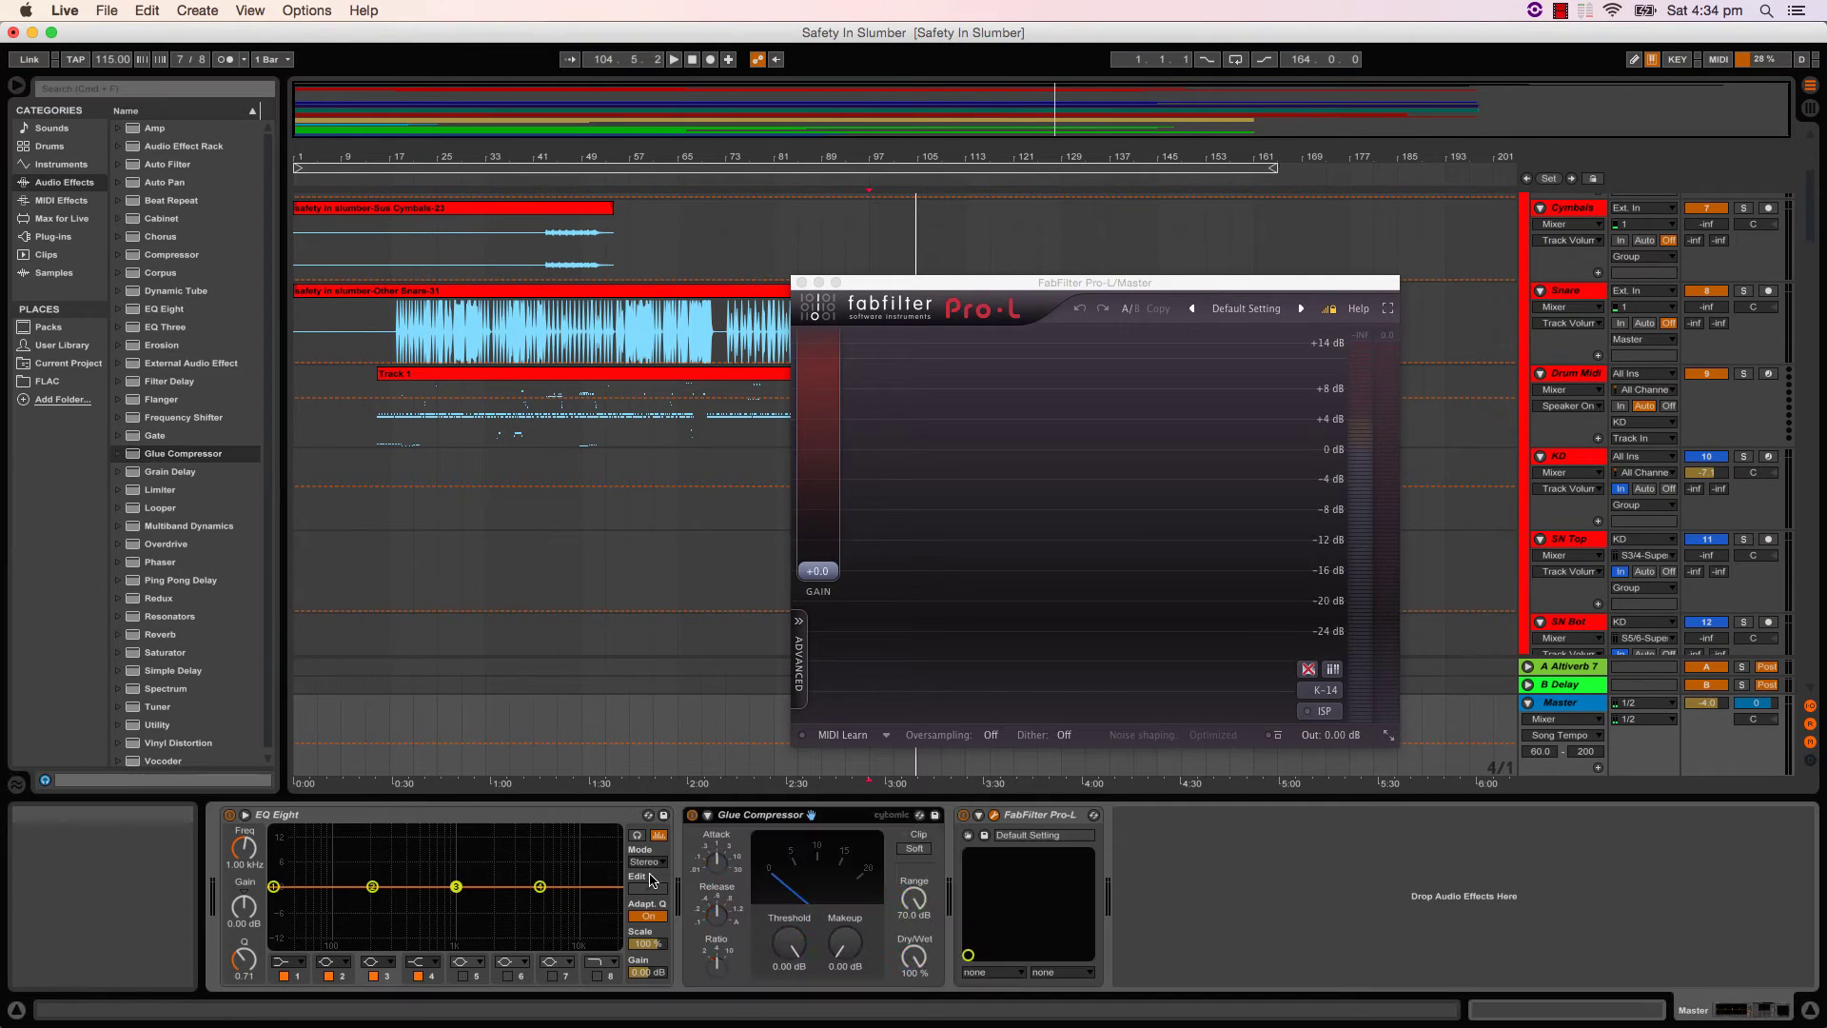
# - Switch the Master's EQ Eight to M/S mode and make the mid channel's band 1 a low cut filter
pyautogui.click(646, 863)
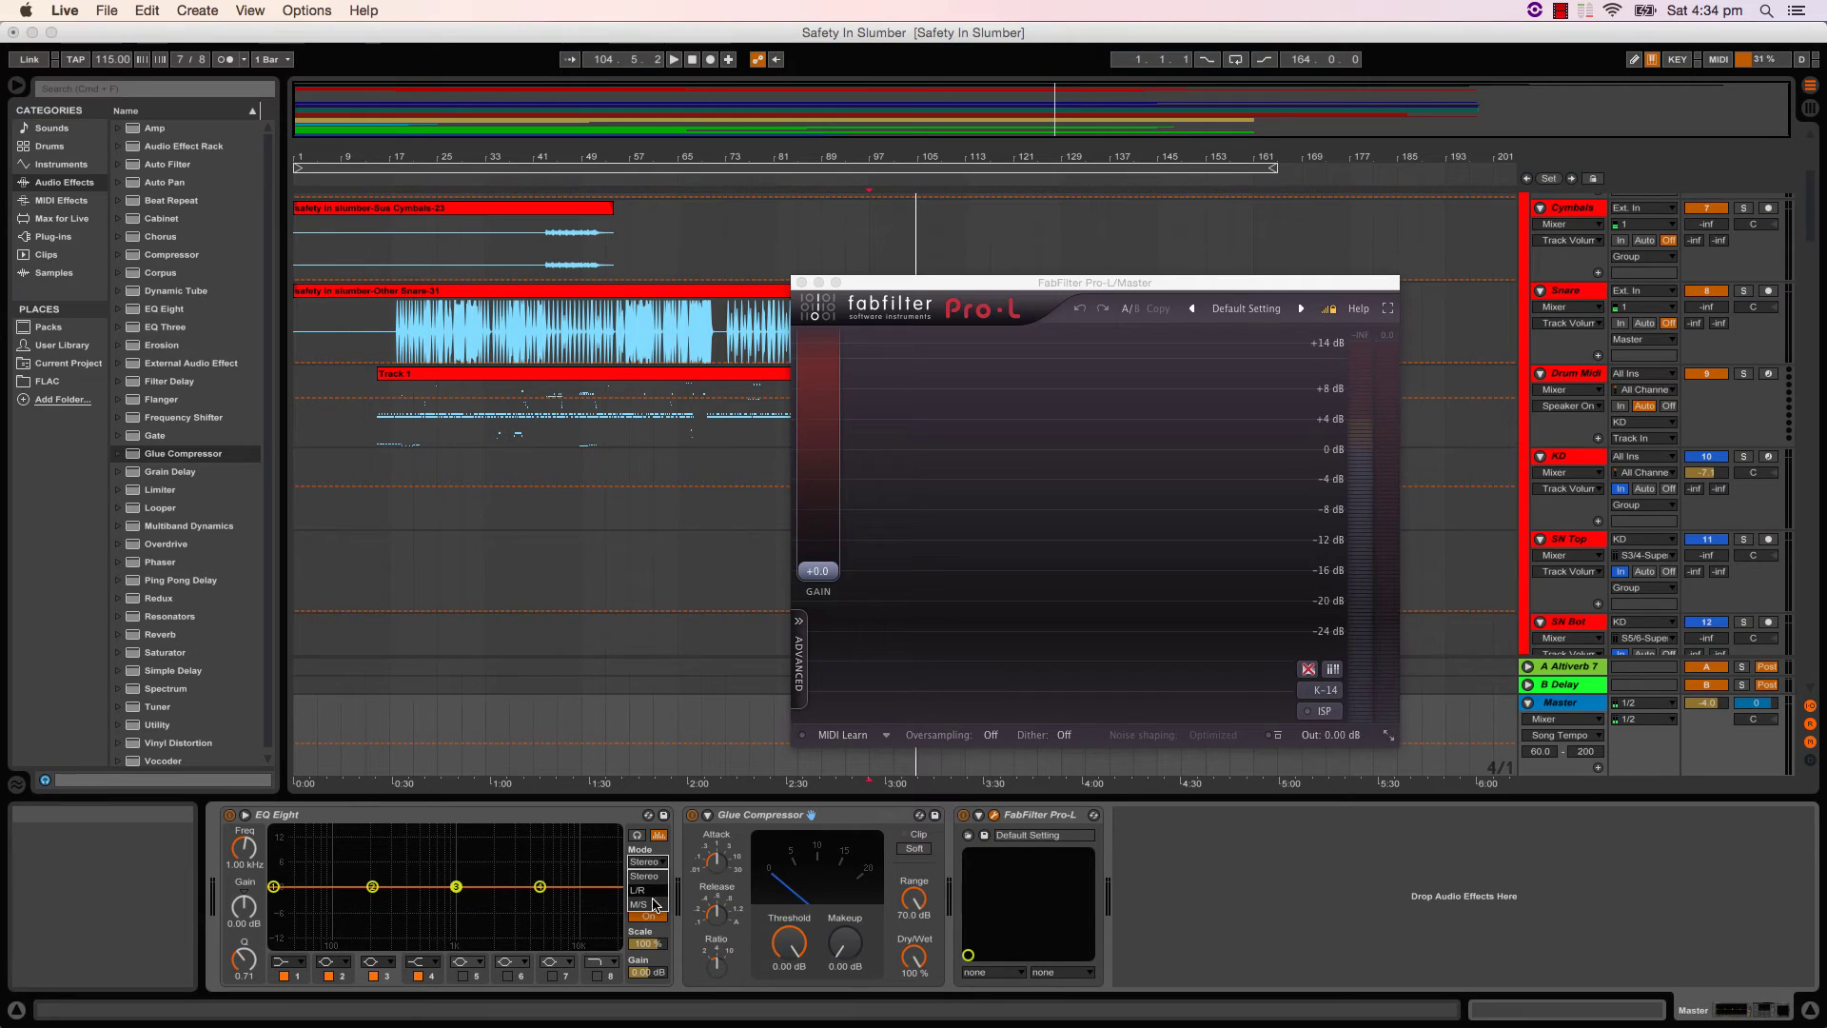
pyautogui.click(650, 906)
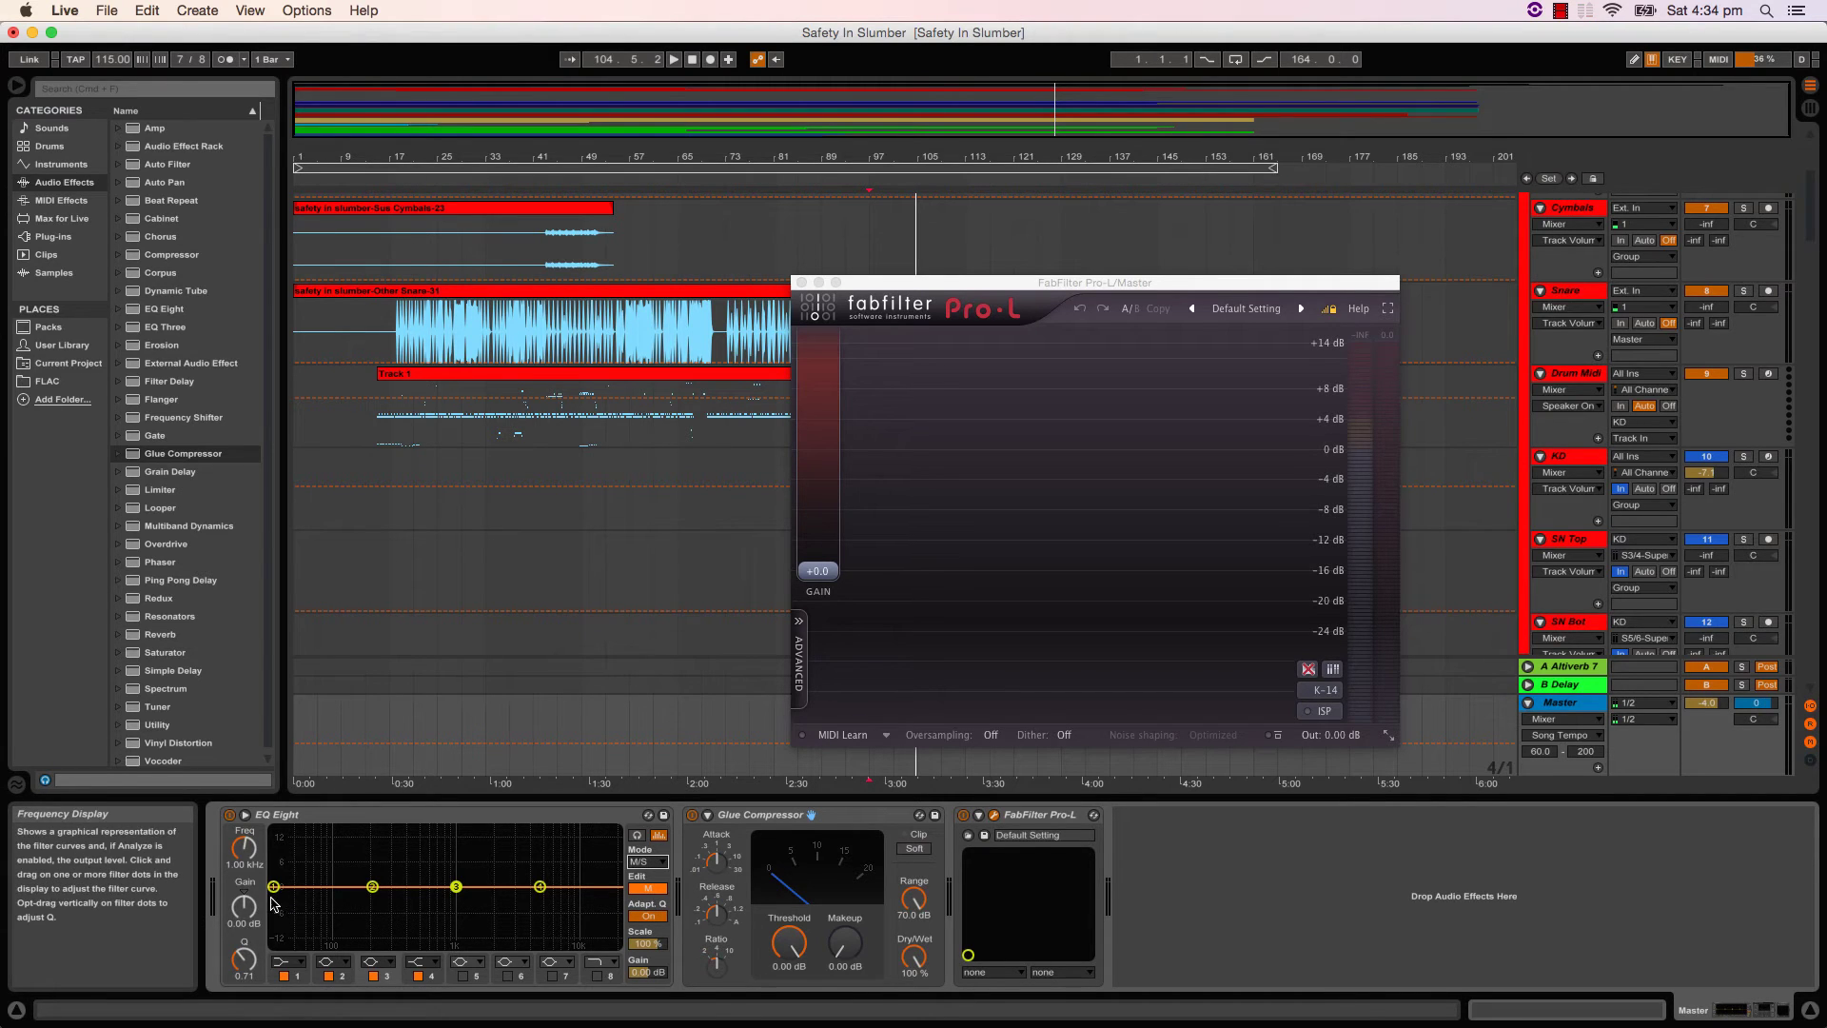
pyautogui.click(286, 961)
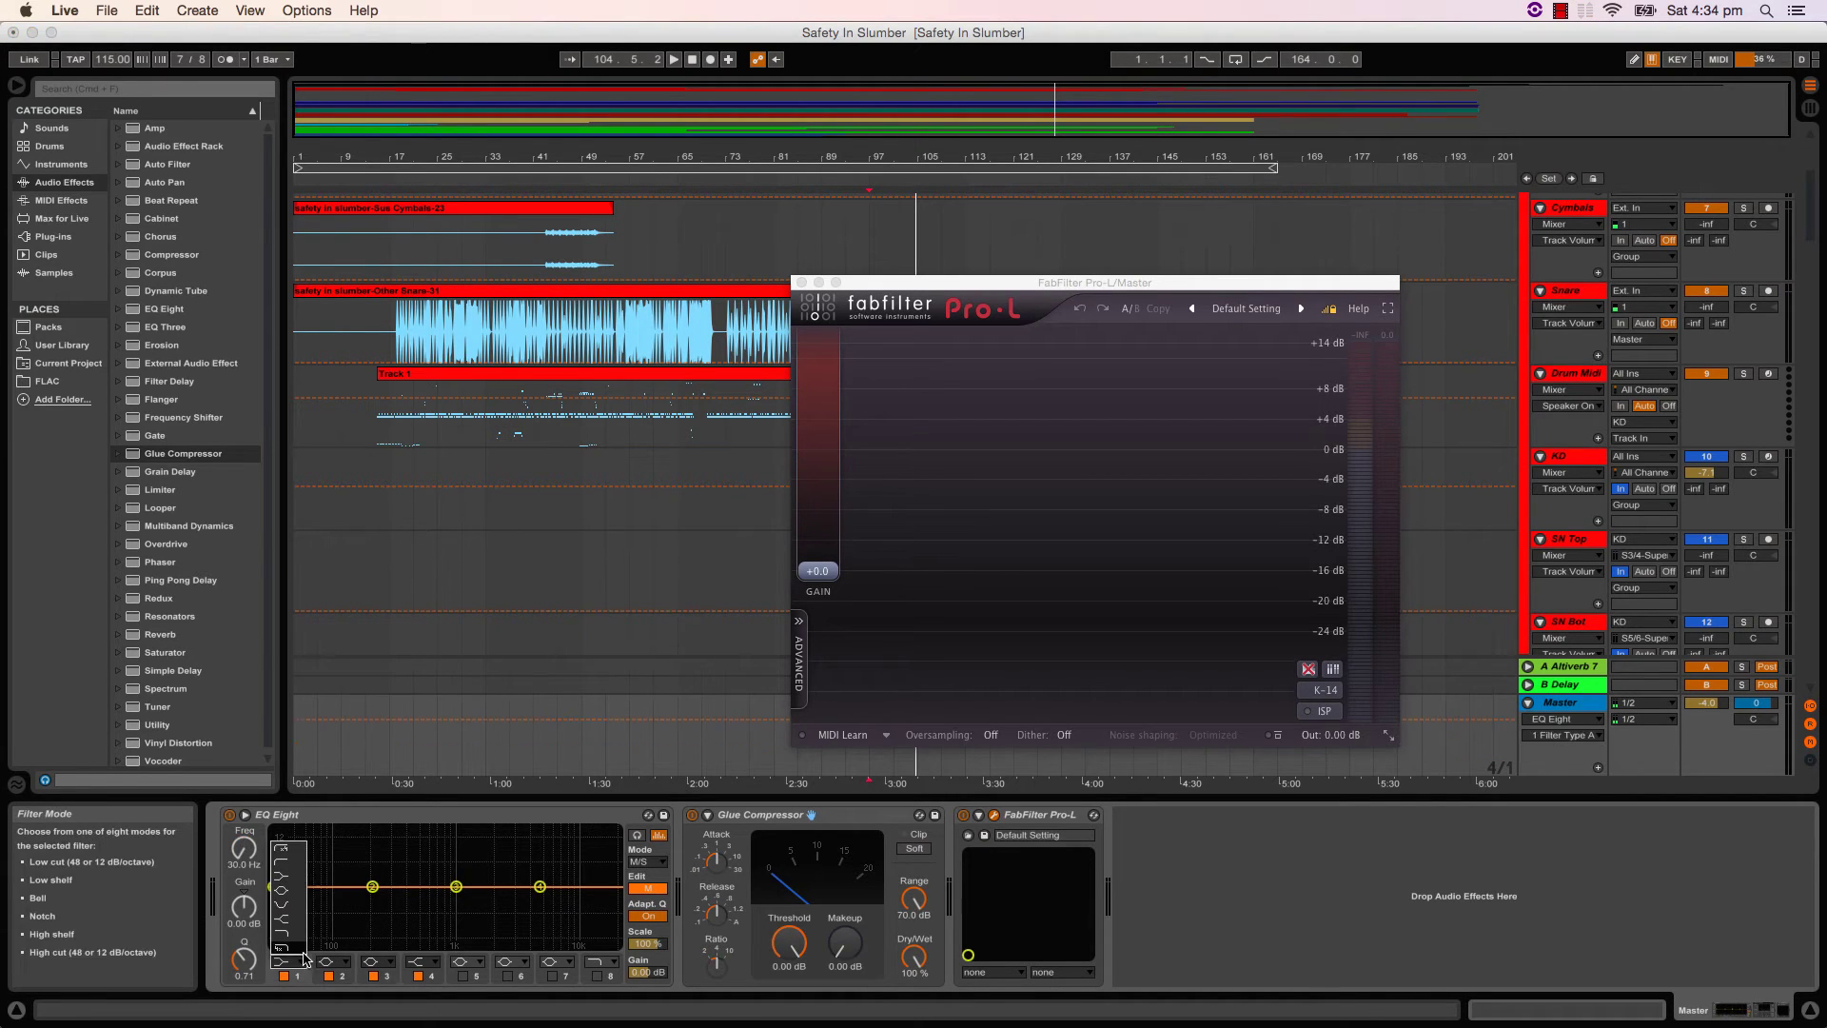
pyautogui.click(290, 850)
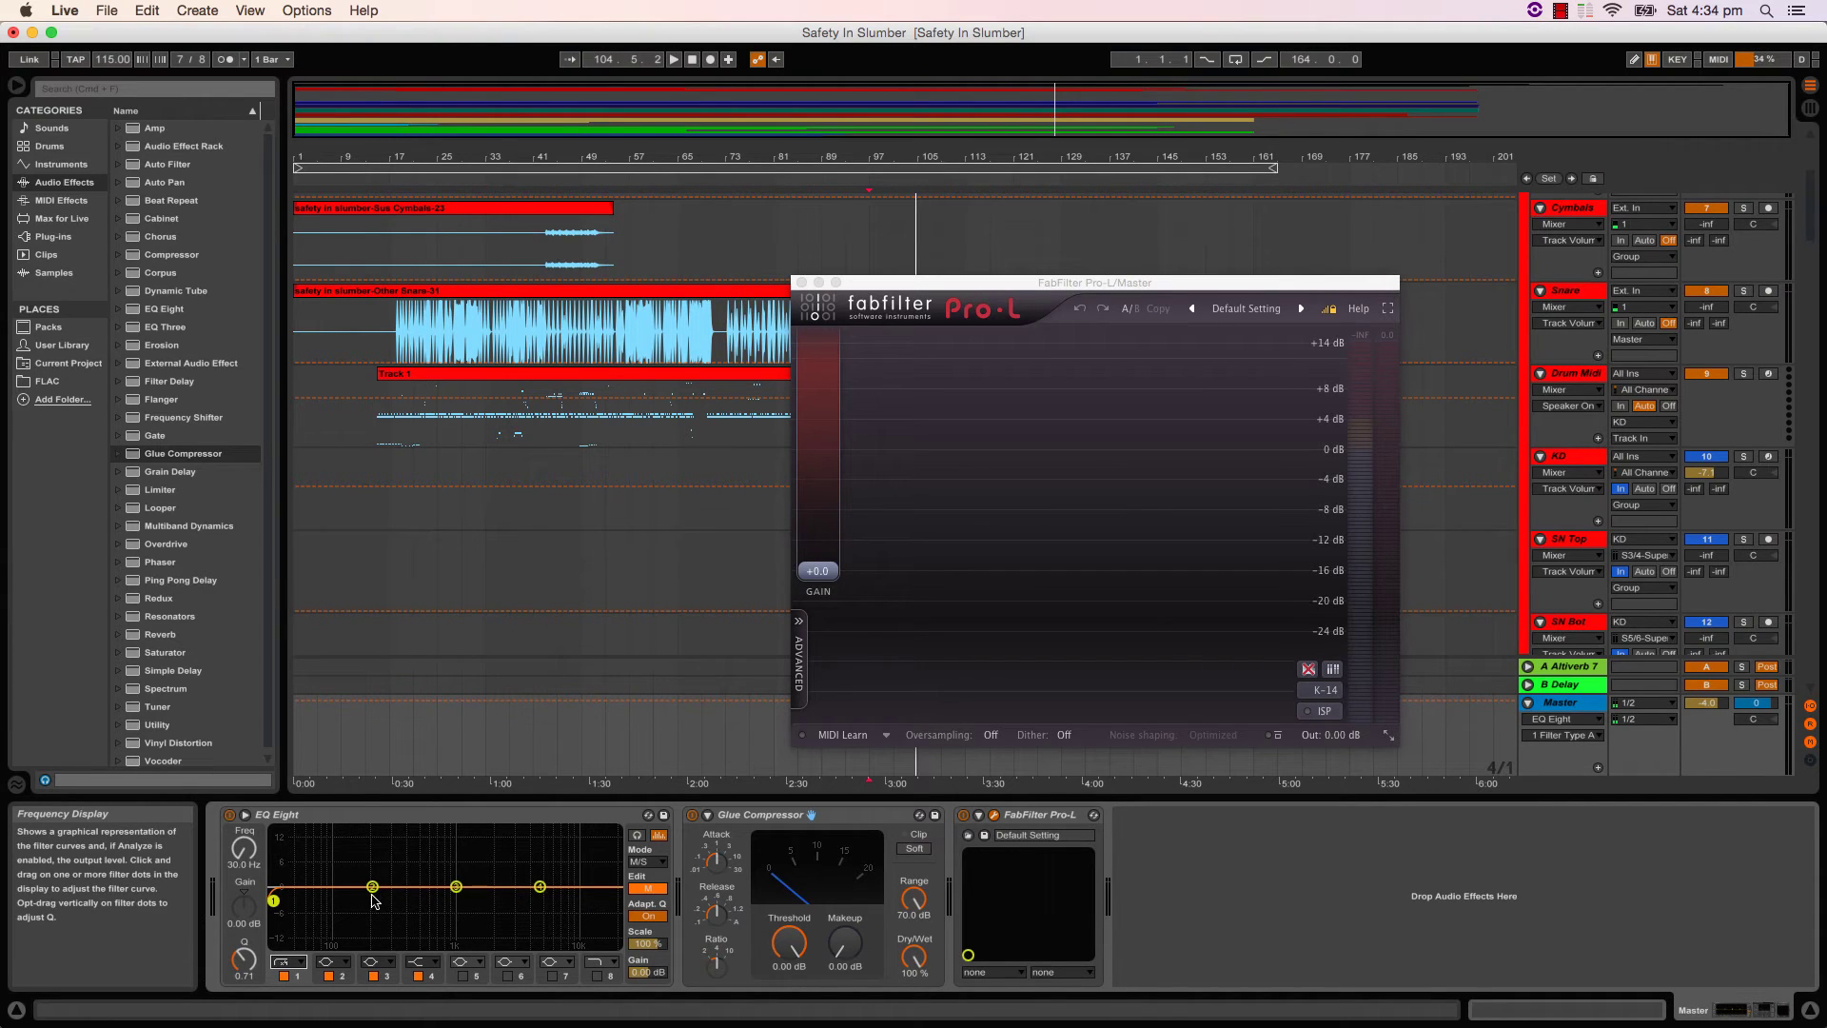
# - On the mid channel, cut band 2 by about 3.6 dB at 264 Hz with Q 1.72, and band 4 by about 3.35 dB at 5.10 kHz
pyautogui.moveTo(373, 887); pyautogui.dragTo(392, 859)
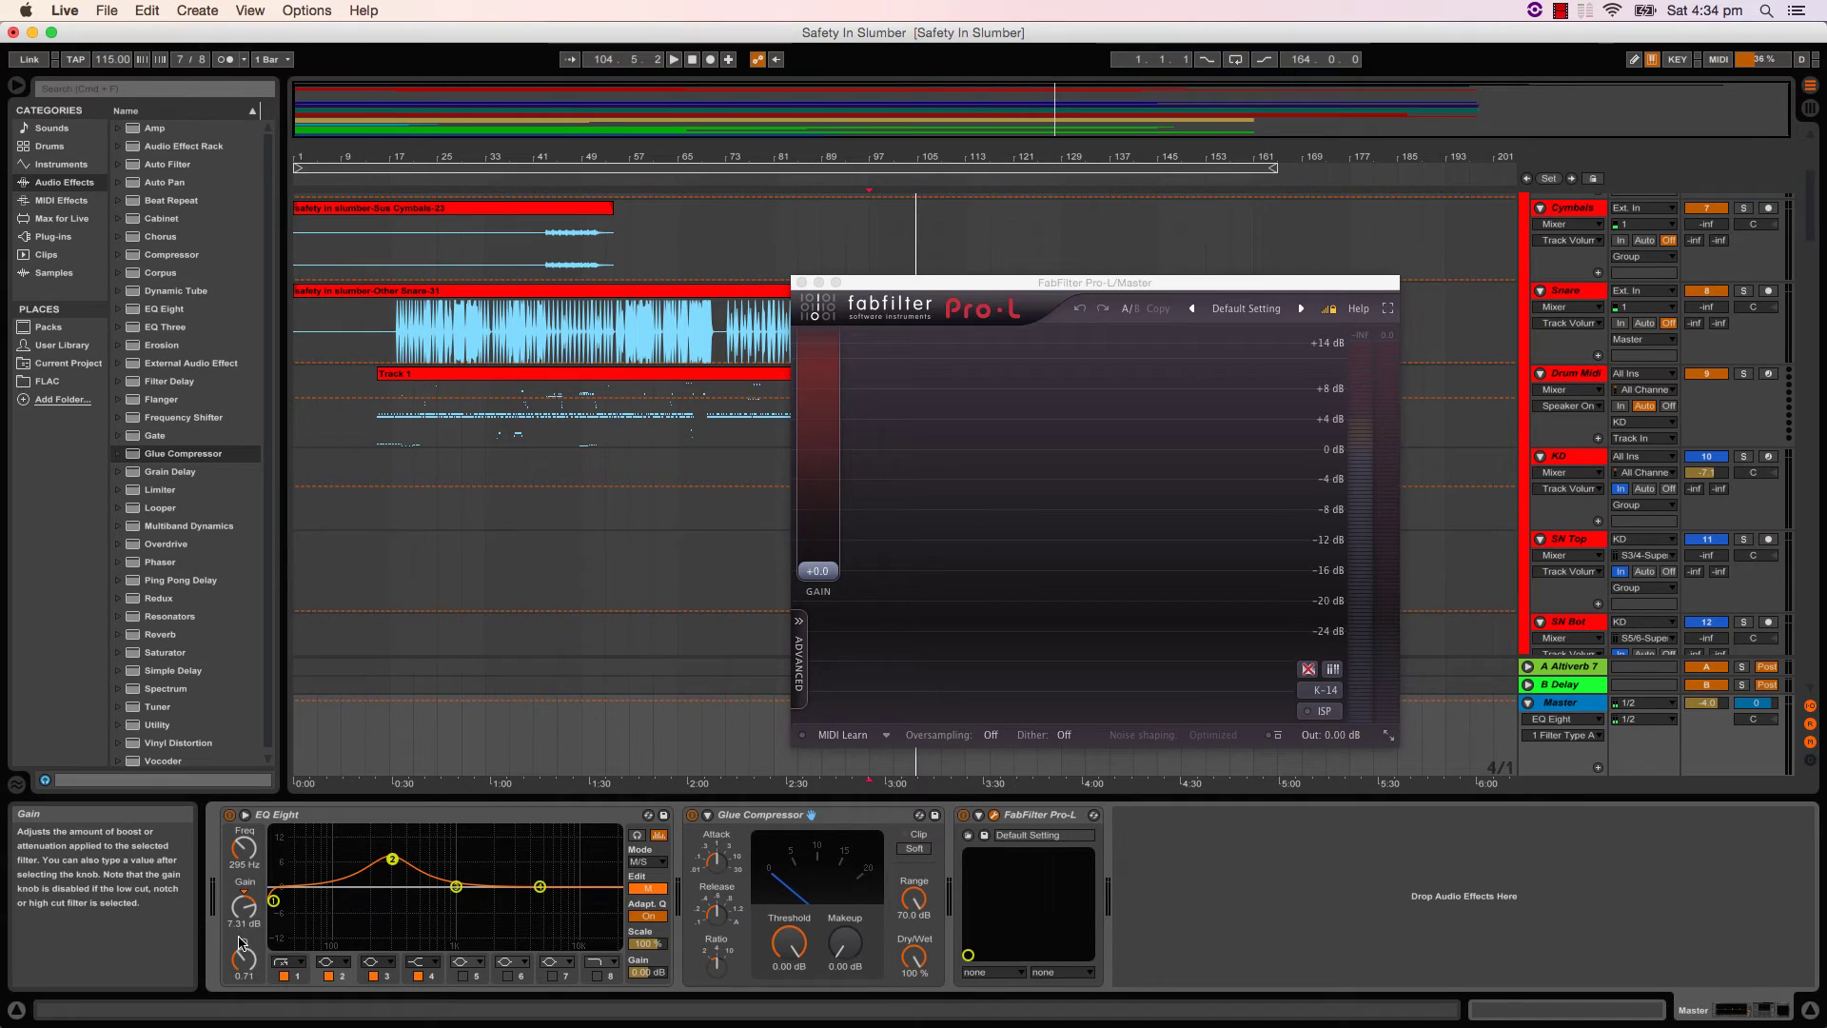
pyautogui.moveTo(245, 960)
pyautogui.mouseDown()
pyautogui.moveTo(247, 940)
pyautogui.moveTo(248, 963)
pyautogui.mouseUp()
pyautogui.moveTo(392, 860); pyautogui.dragTo(386, 904)
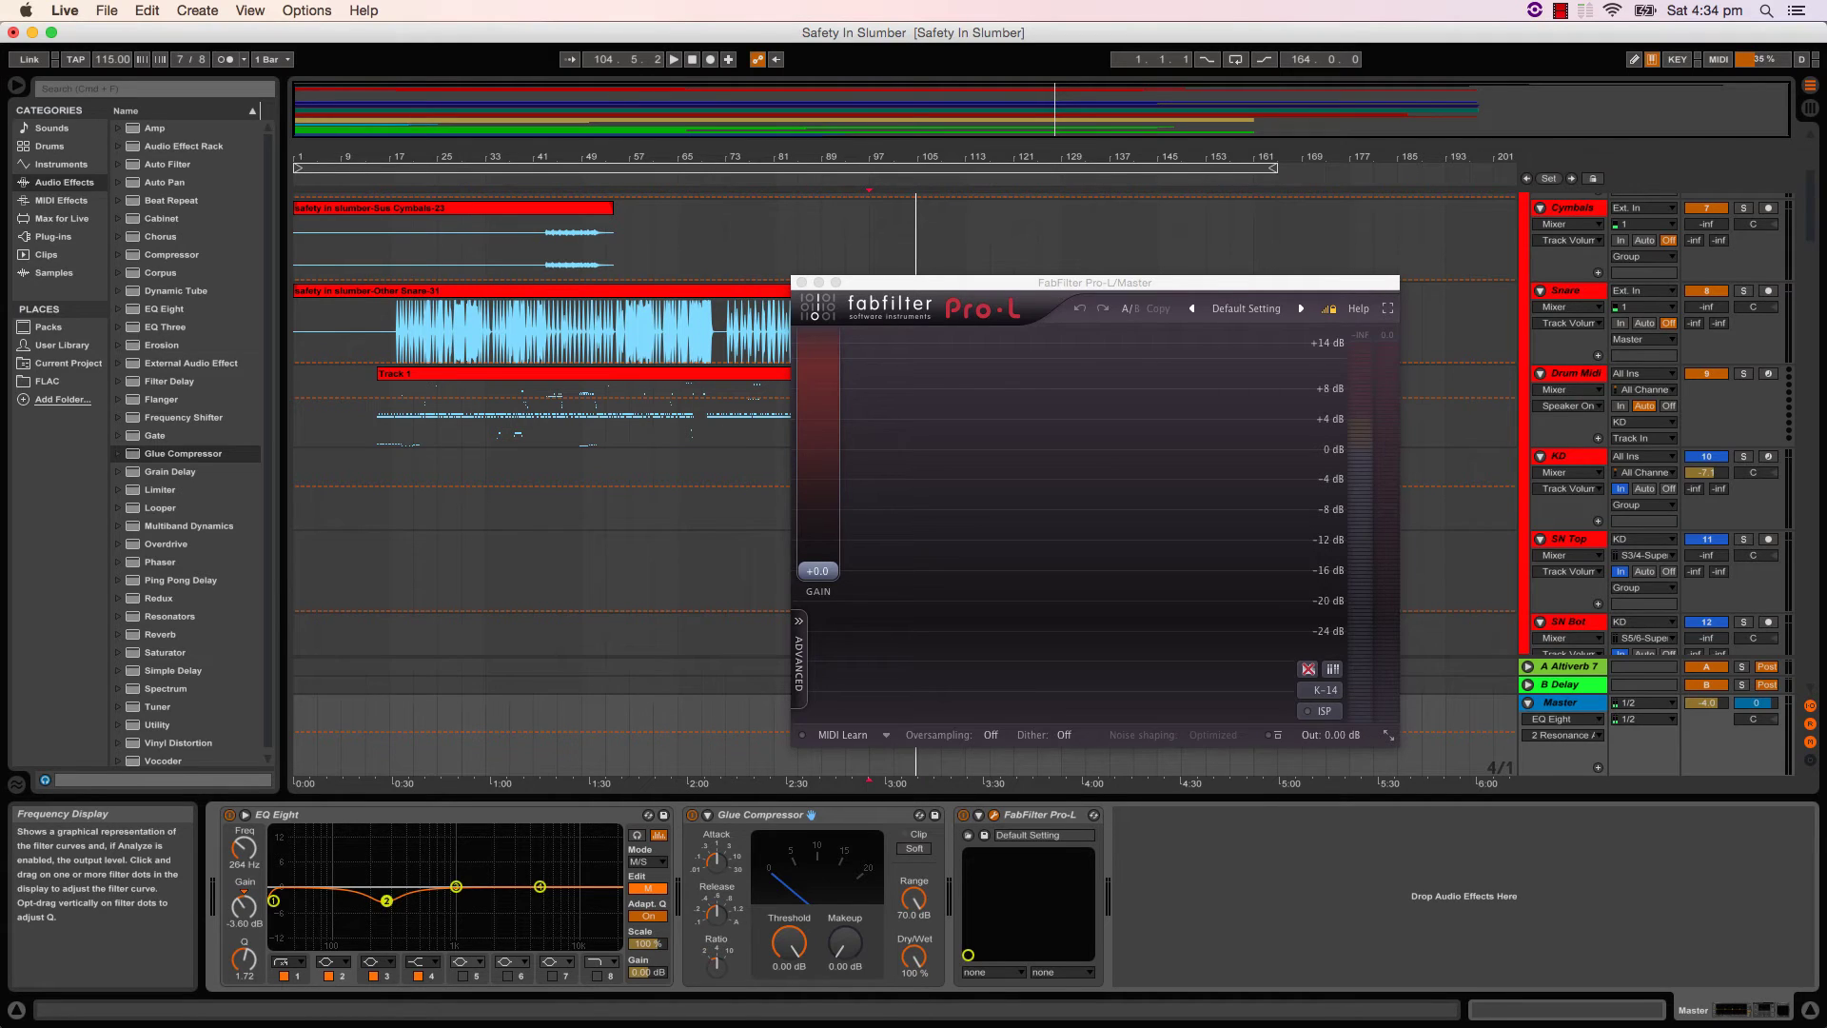
pyautogui.moveTo(539, 887); pyautogui.dragTo(541, 898)
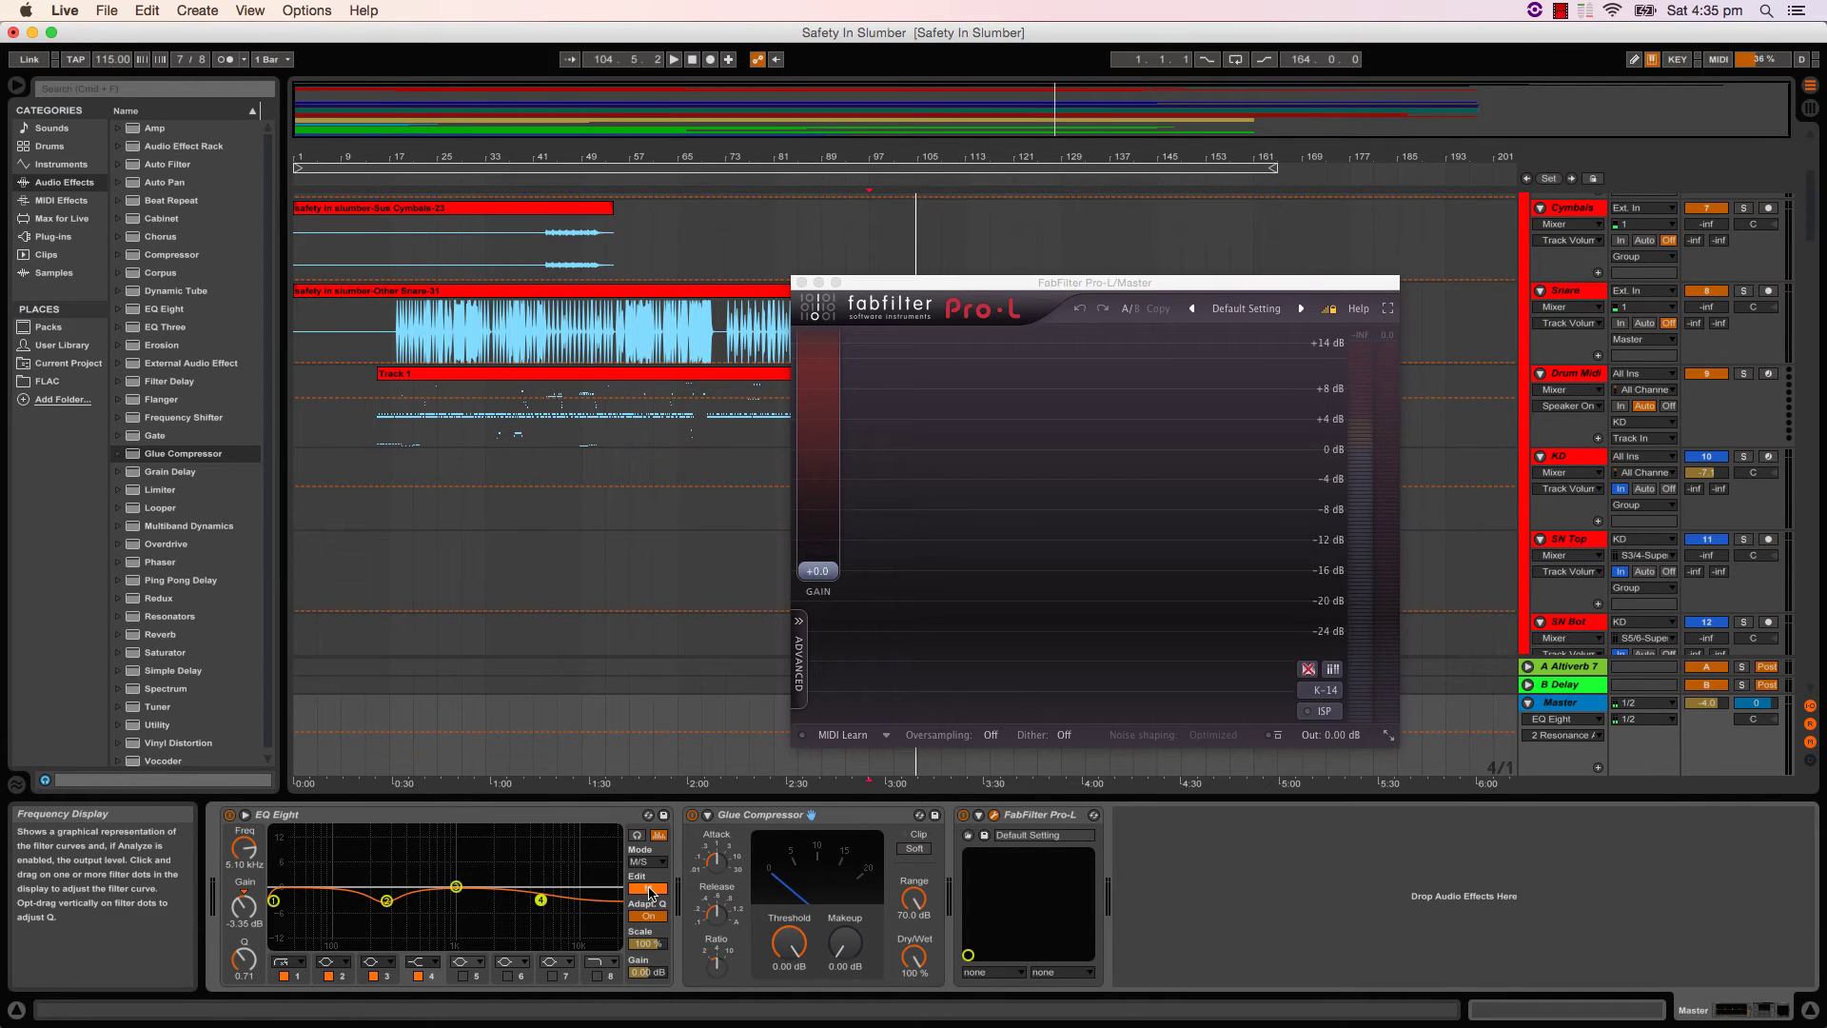
# - Switch EQ Eight to editing the side channel and make band 3 a low cut at about 259 Hz
pyautogui.click(651, 893)
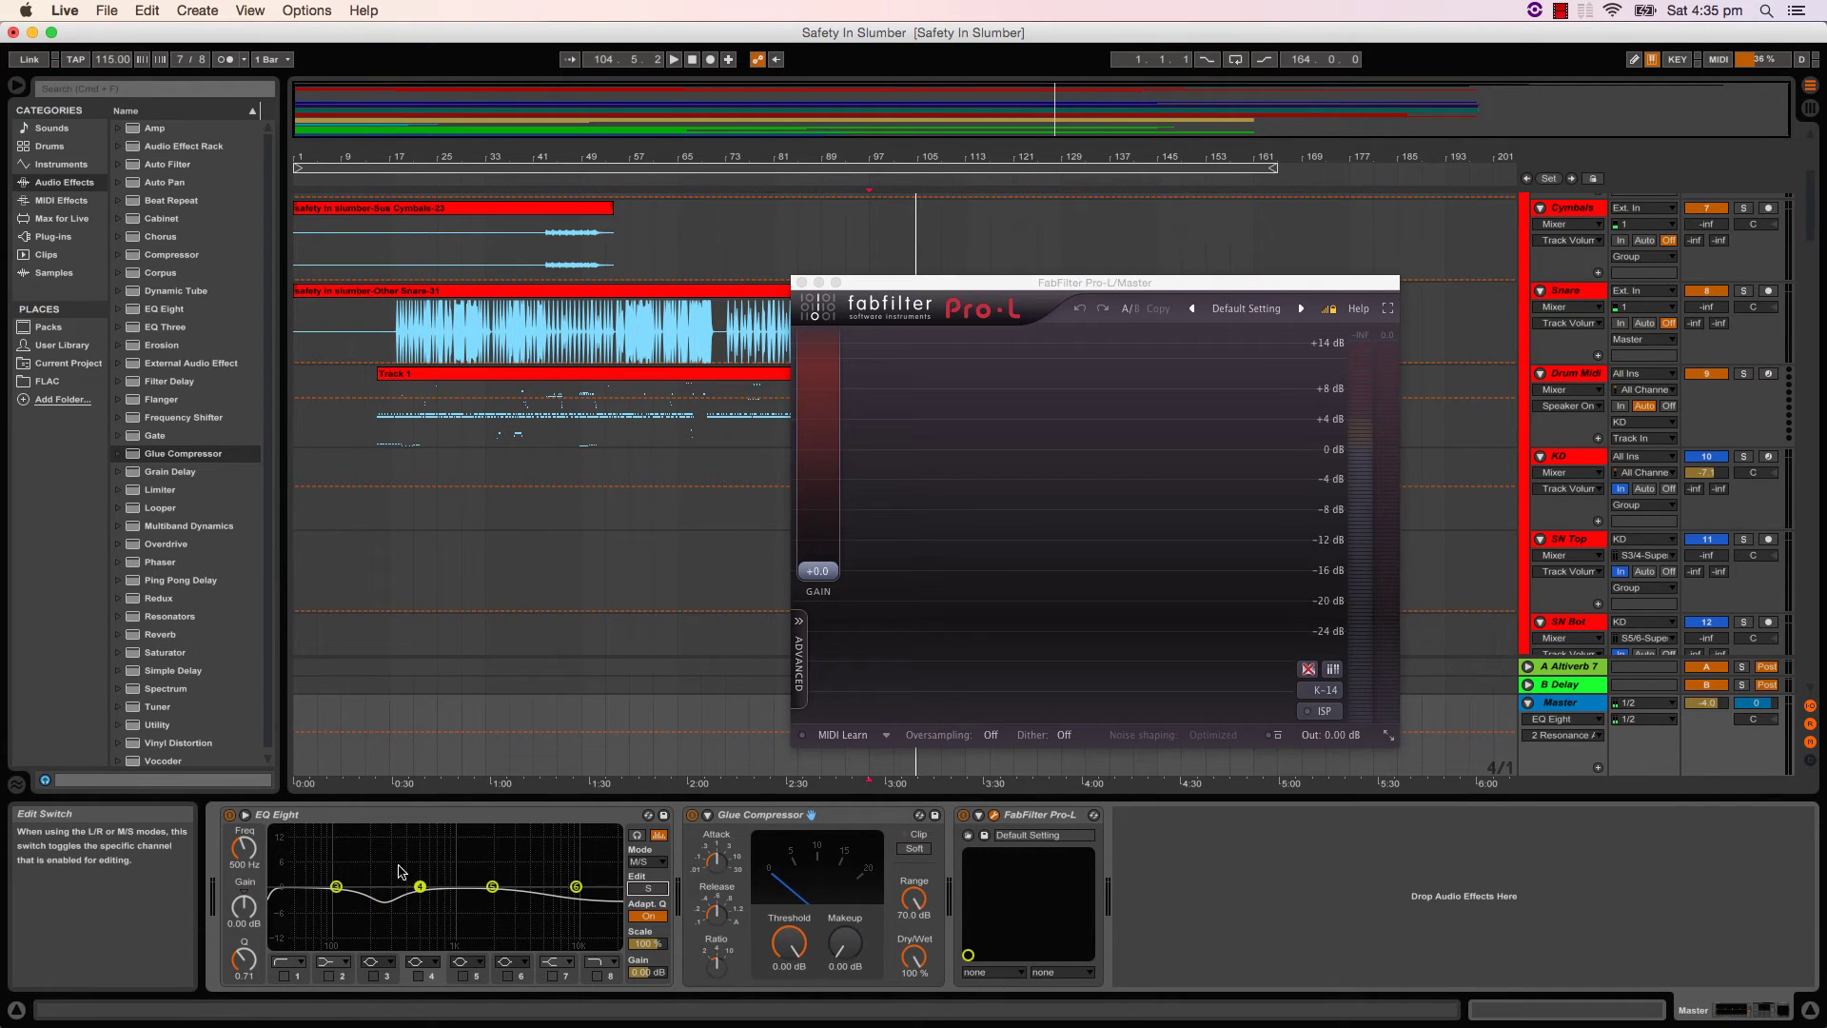
pyautogui.click(391, 967)
pyautogui.click(381, 885)
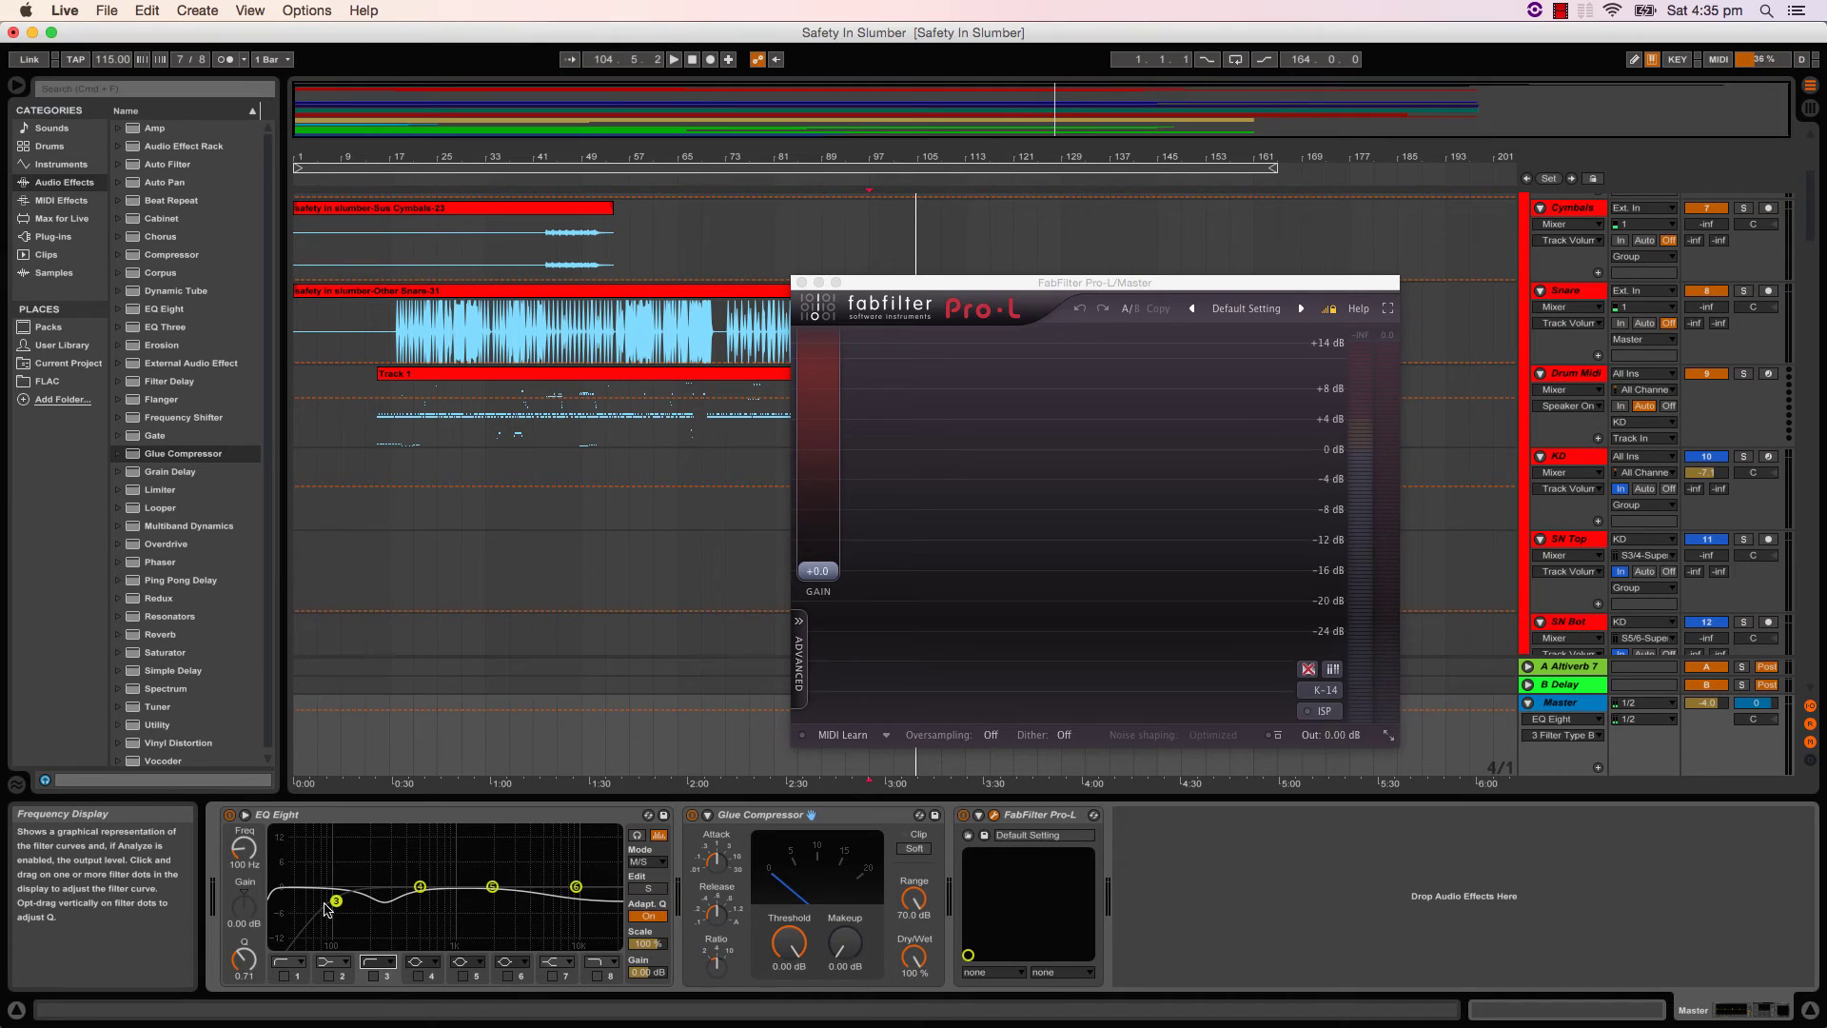
pyautogui.moveTo(336, 900); pyautogui.dragTo(386, 901)
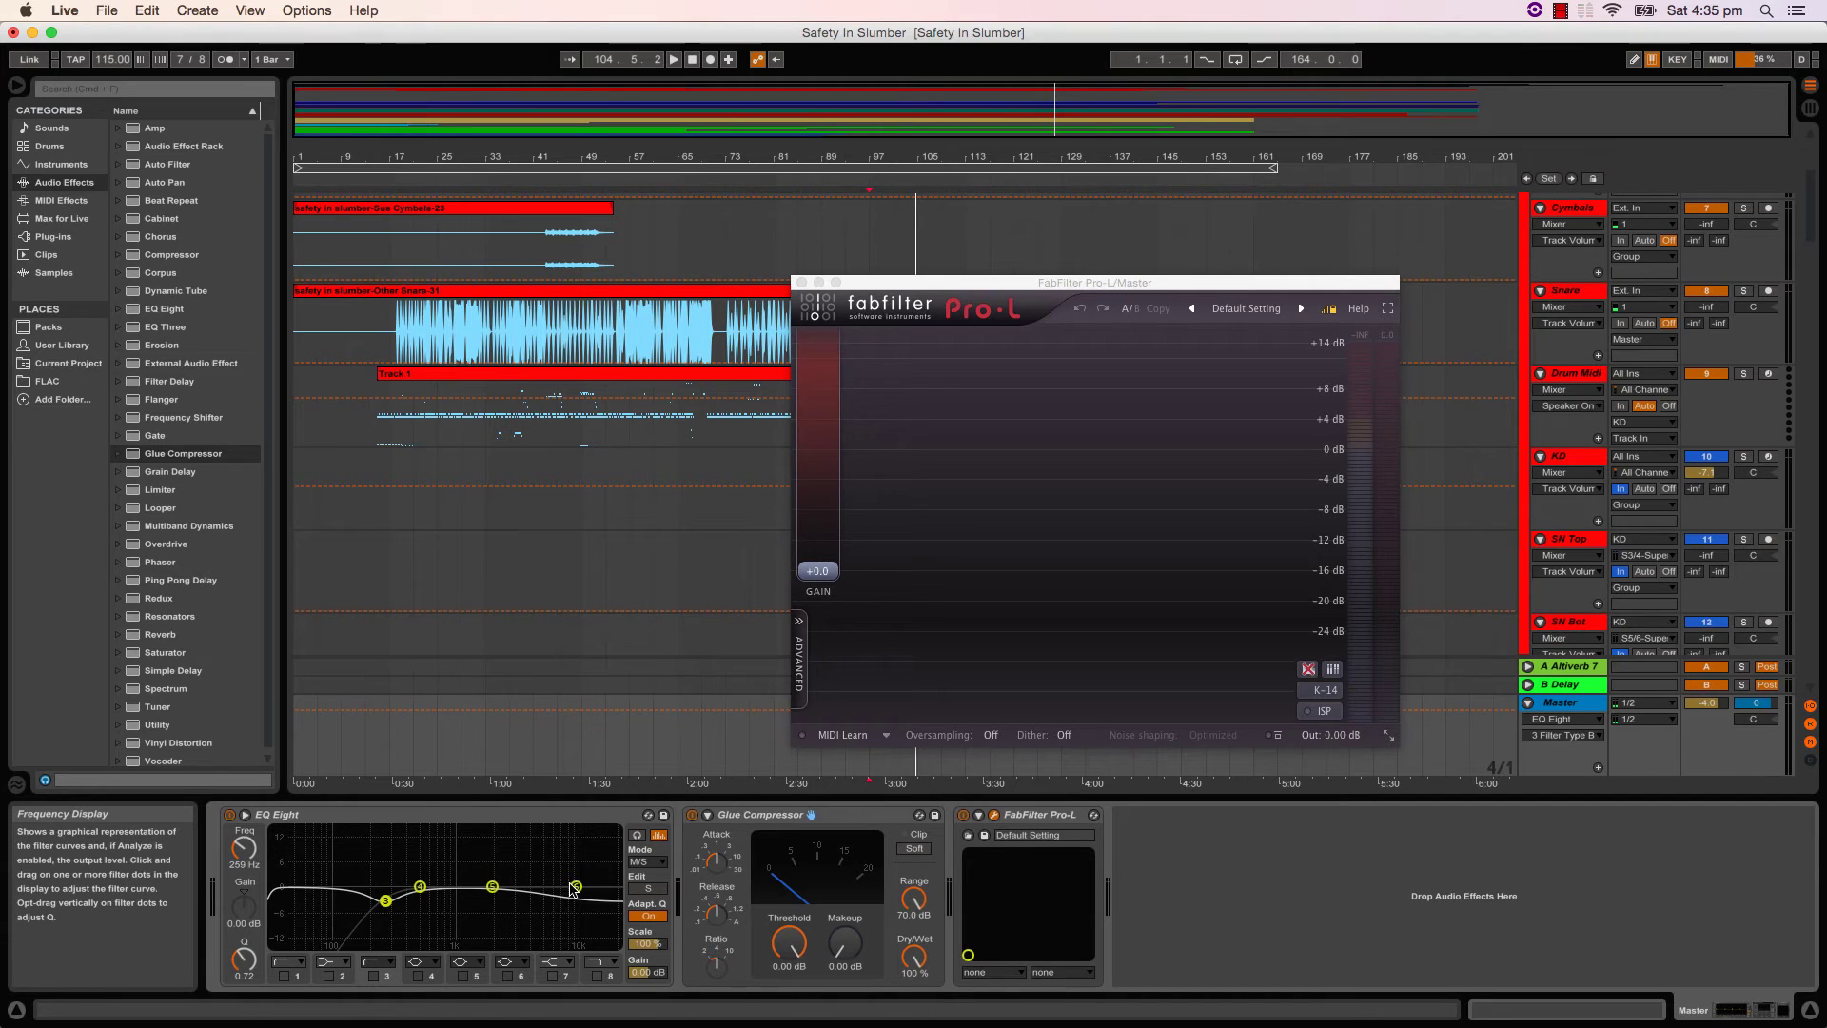
# - Make the side channel's band 6 a high shelf boosting about 4.59 dB at 1.39 kHz
pyautogui.moveTo(576, 887); pyautogui.dragTo(533, 868)
pyautogui.click(514, 963)
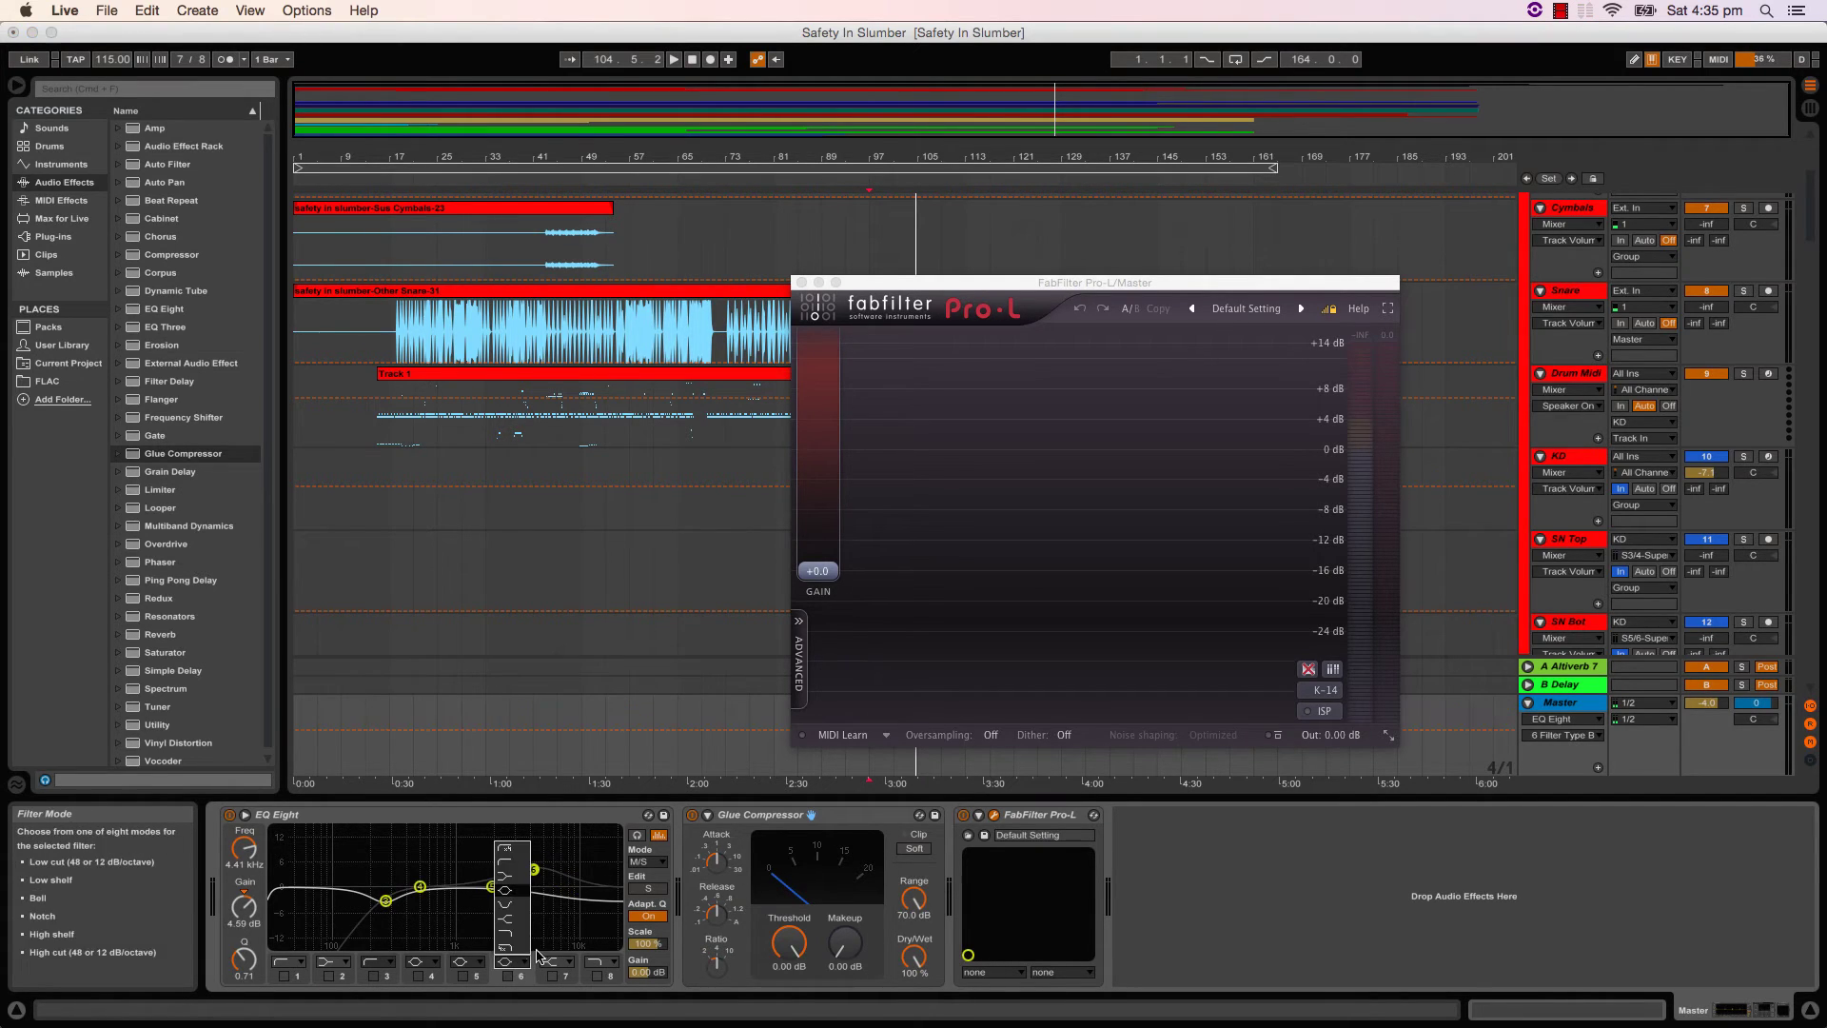
pyautogui.click(514, 882)
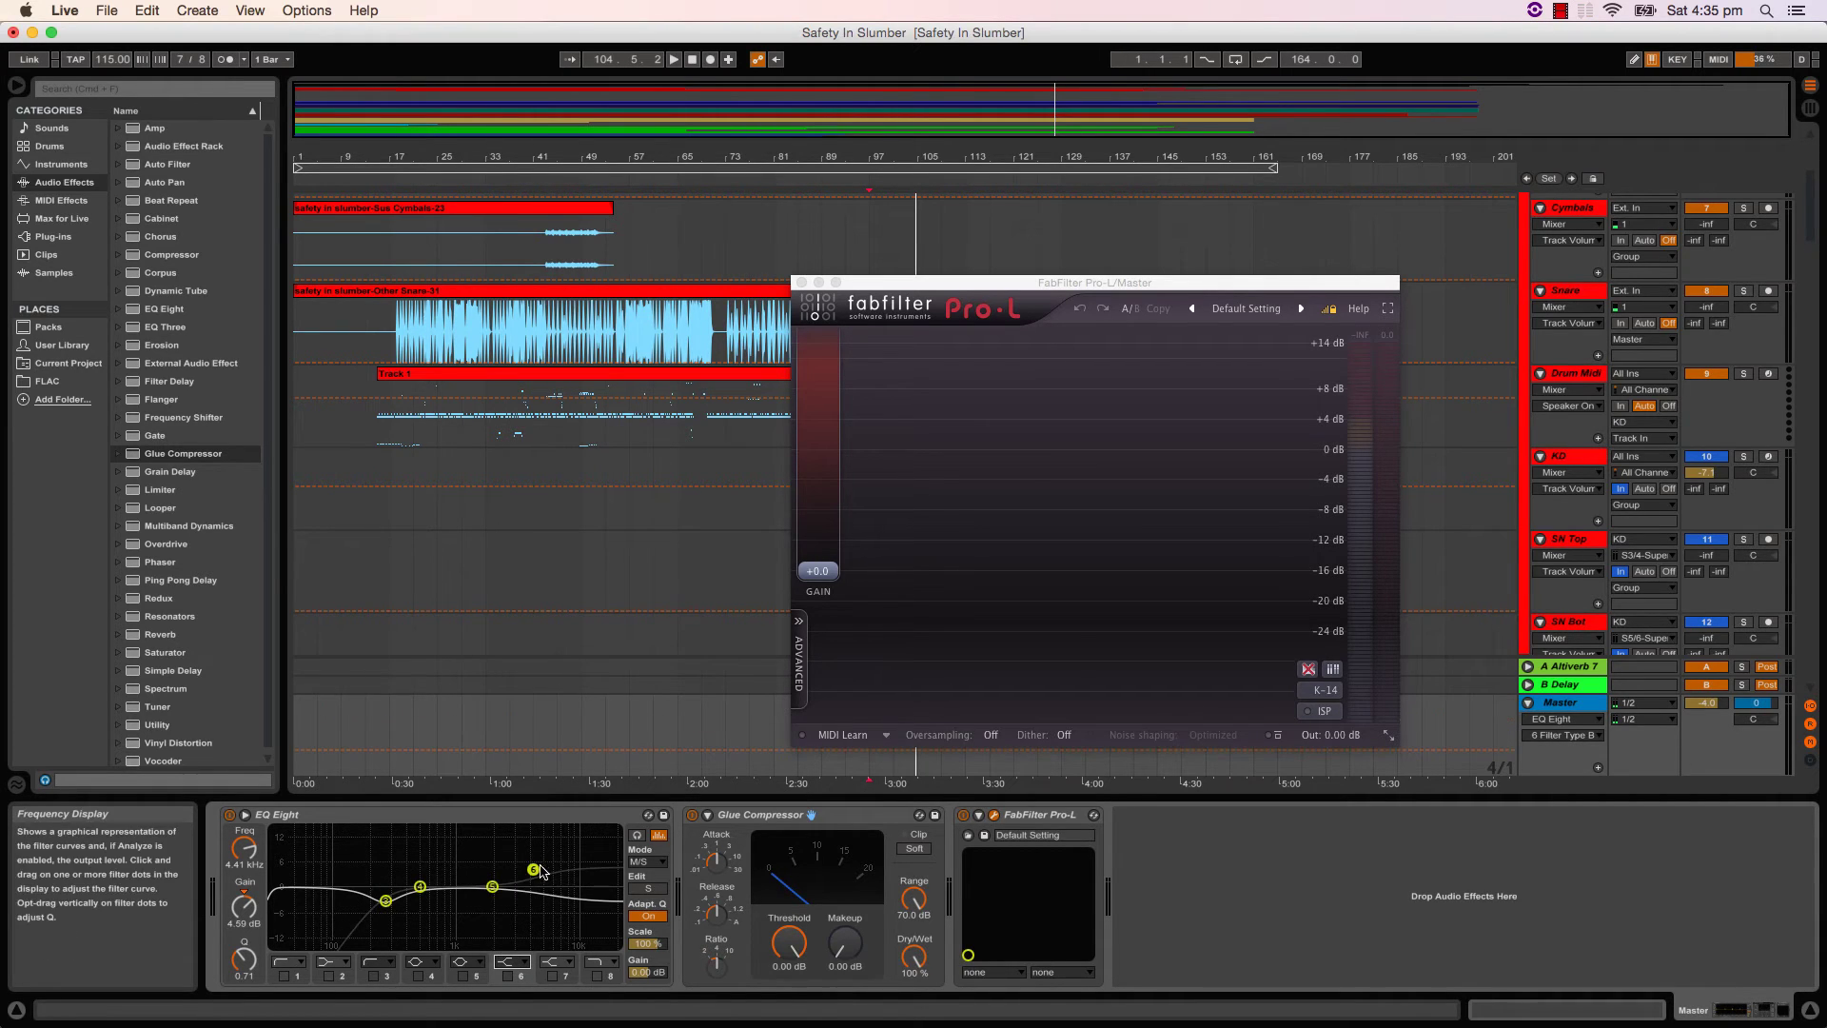
pyautogui.moveTo(531, 869); pyautogui.dragTo(474, 869)
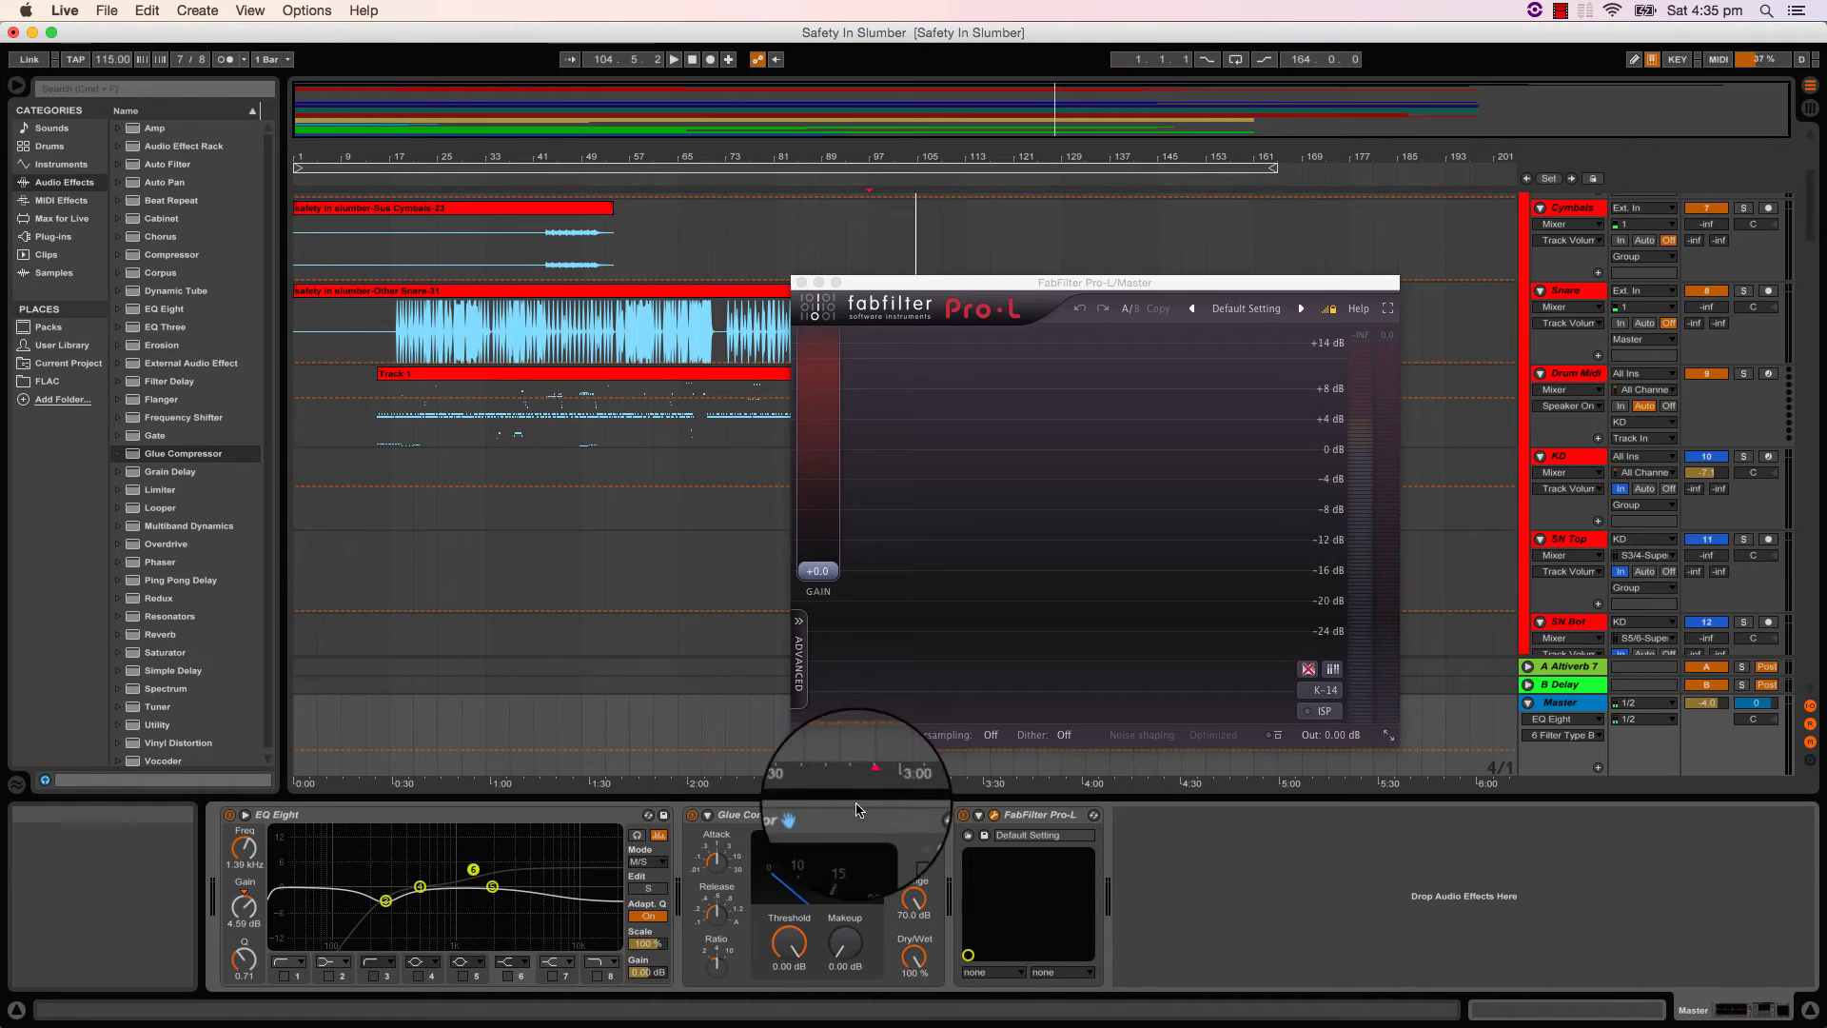
# - Adjust the Glue Compressor's ratio, release and attack on the Master, and close the FabFilter Pro-L window
pyautogui.moveTo(718, 963); pyautogui.dragTo(718, 982)
pyautogui.moveTo(720, 914); pyautogui.dragTo(714, 870)
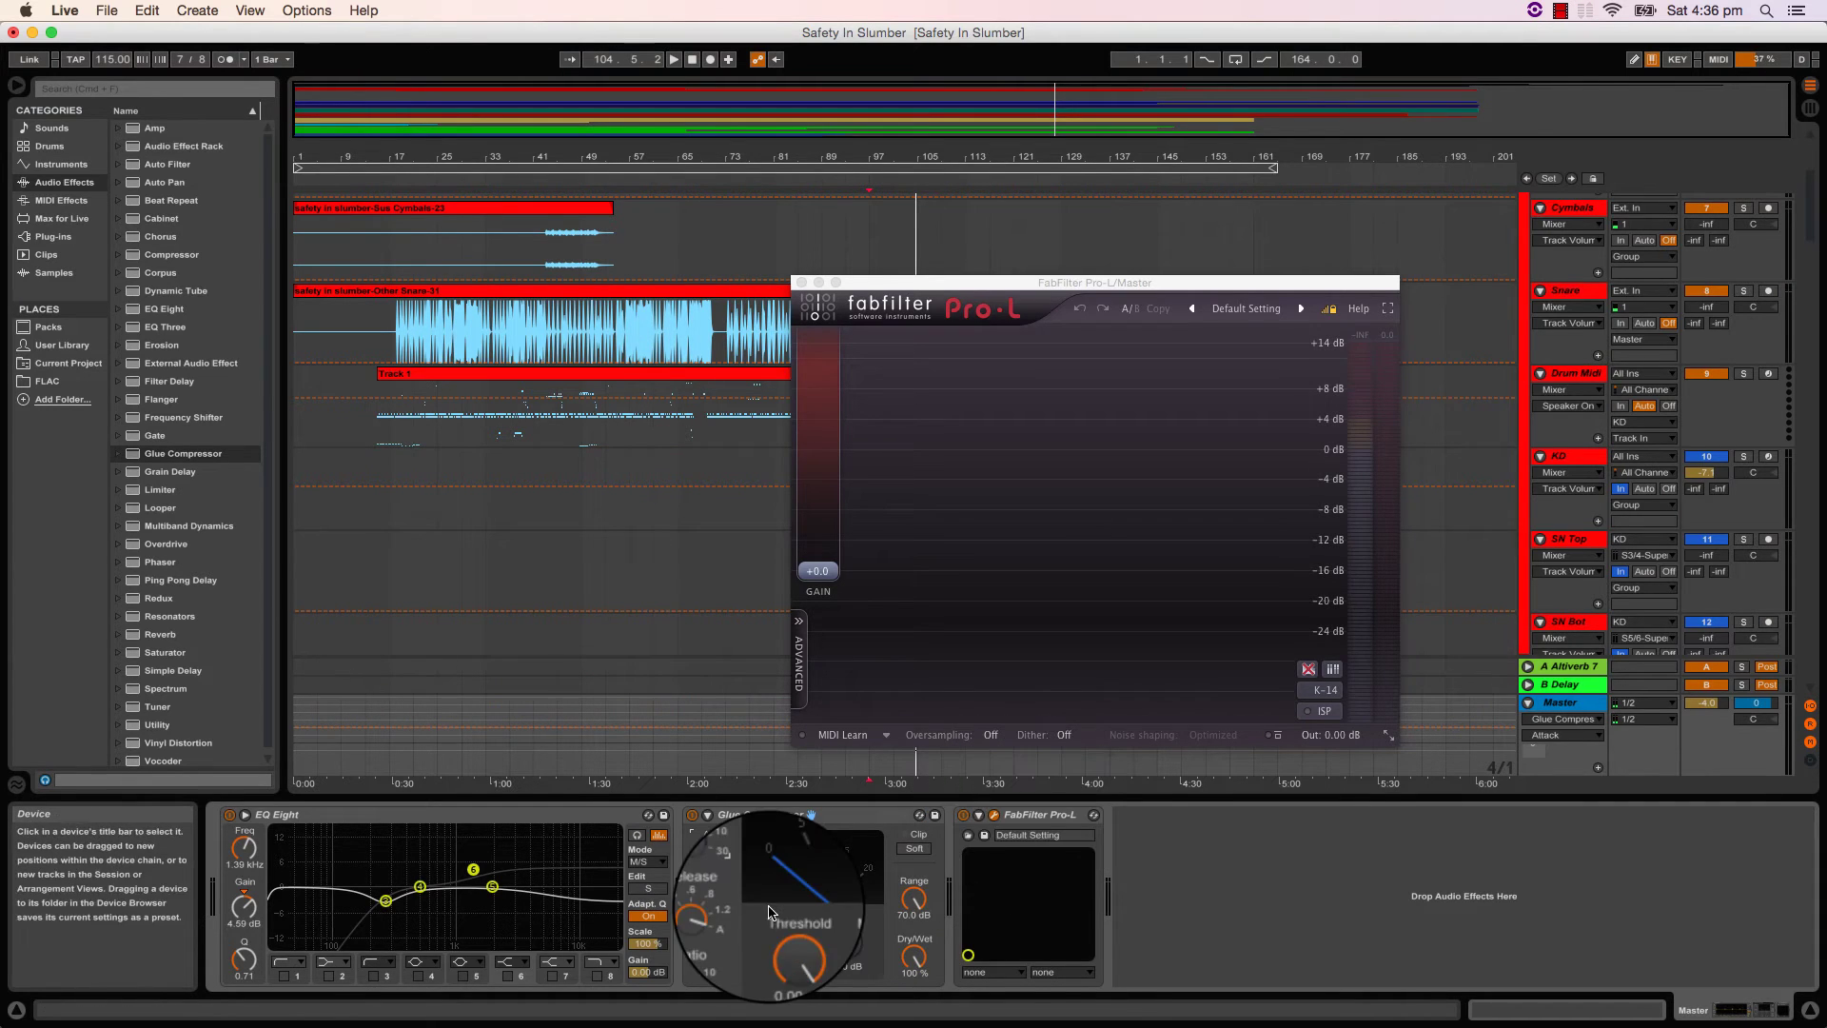
pyautogui.click(800, 282)
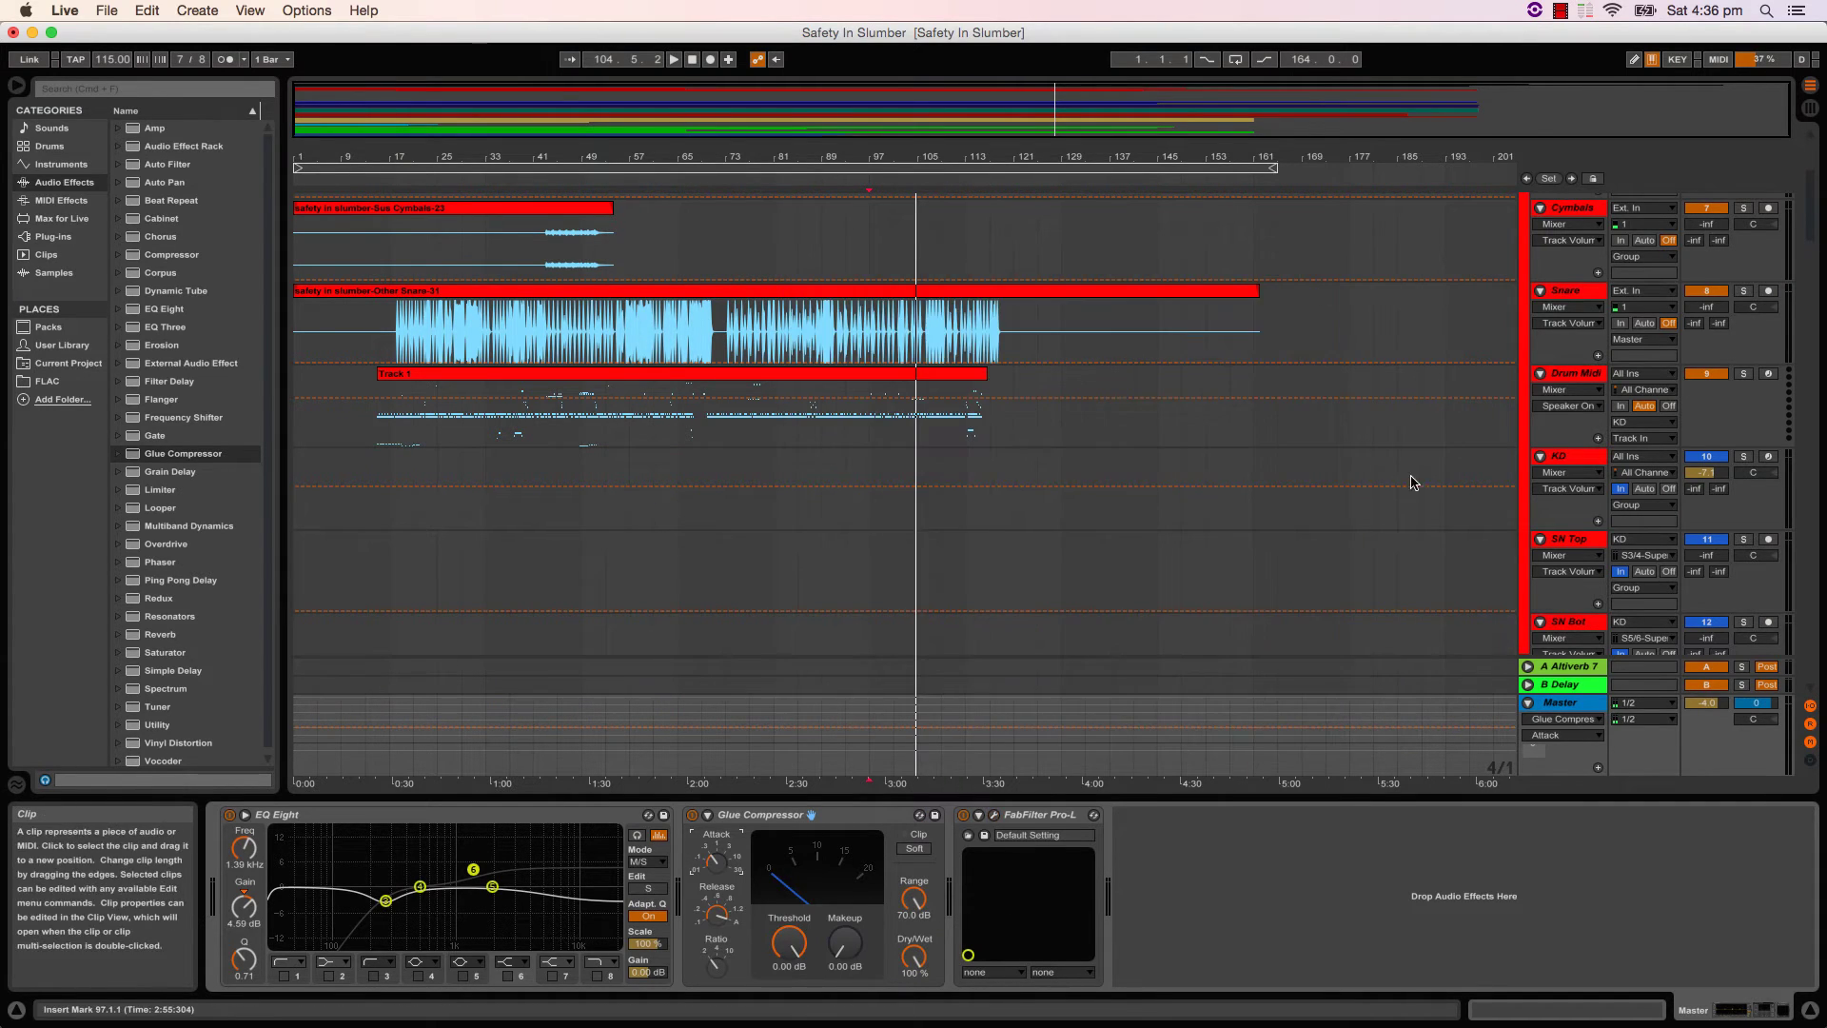
pyautogui.scroll(1, 1664, 317)
pyautogui.scroll(3, 1664, 317)
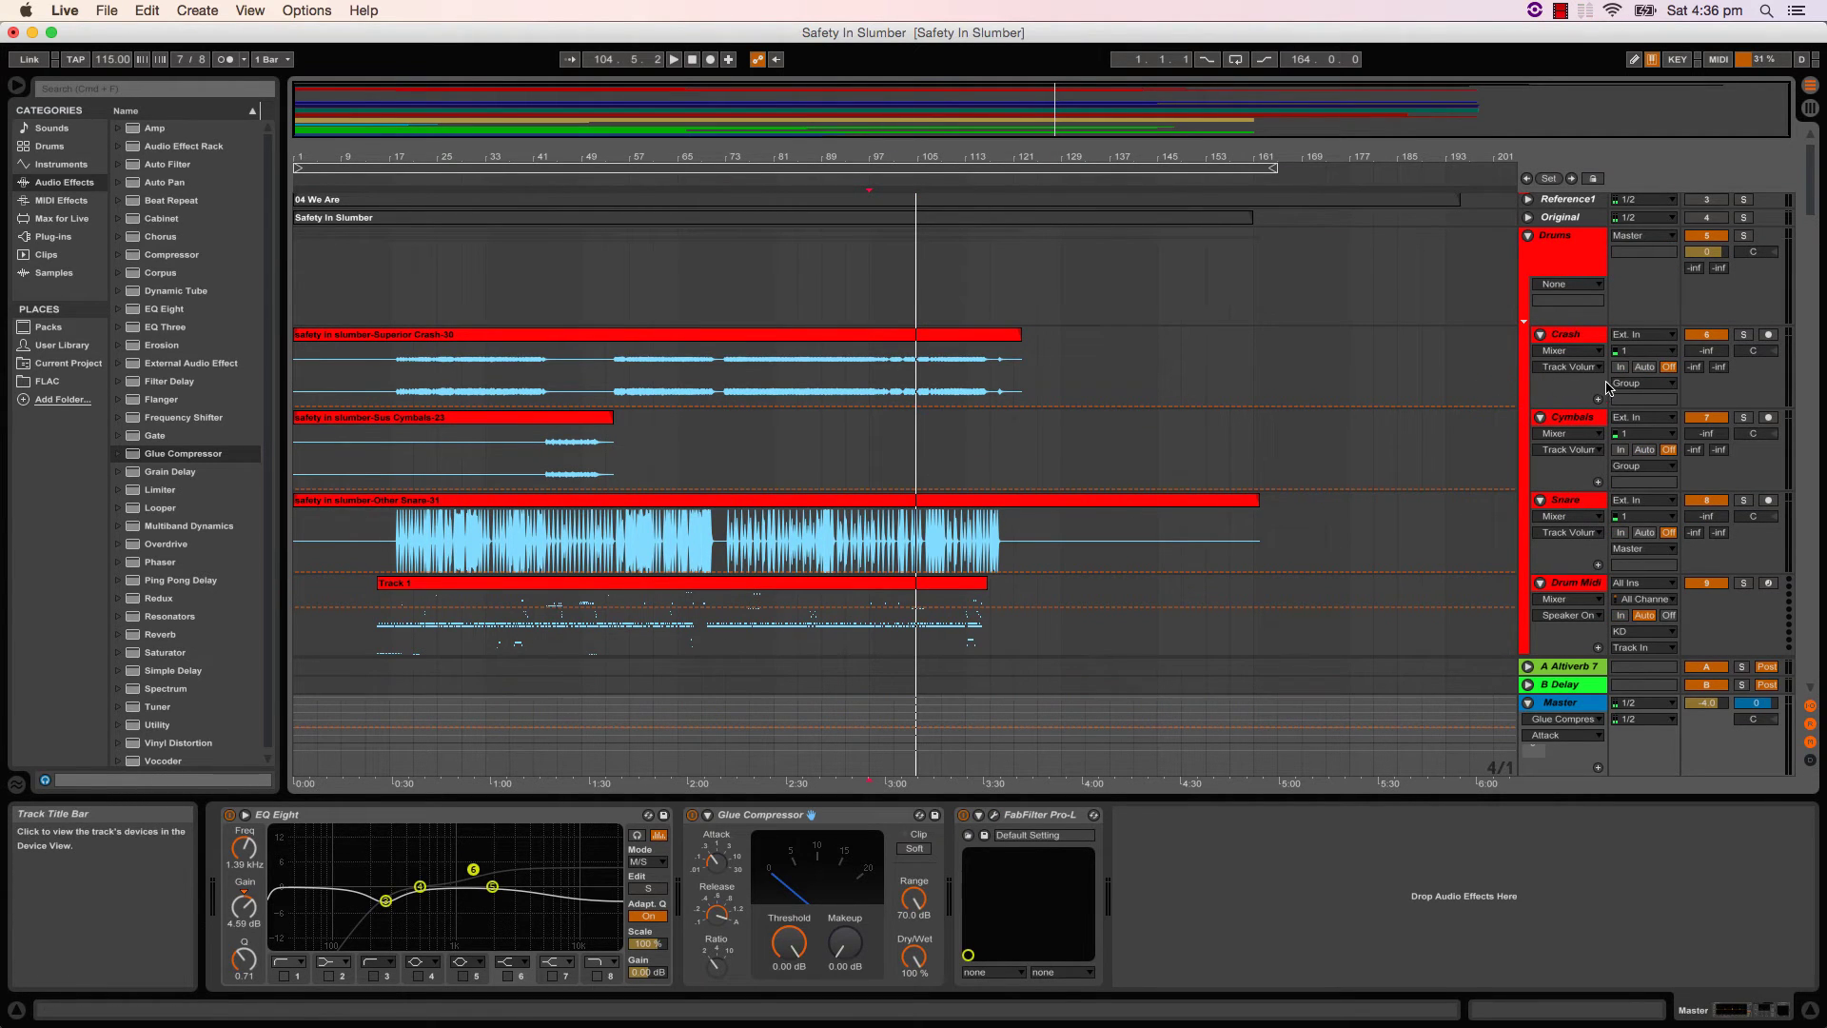
pyautogui.scroll(-12, 1691, 334)
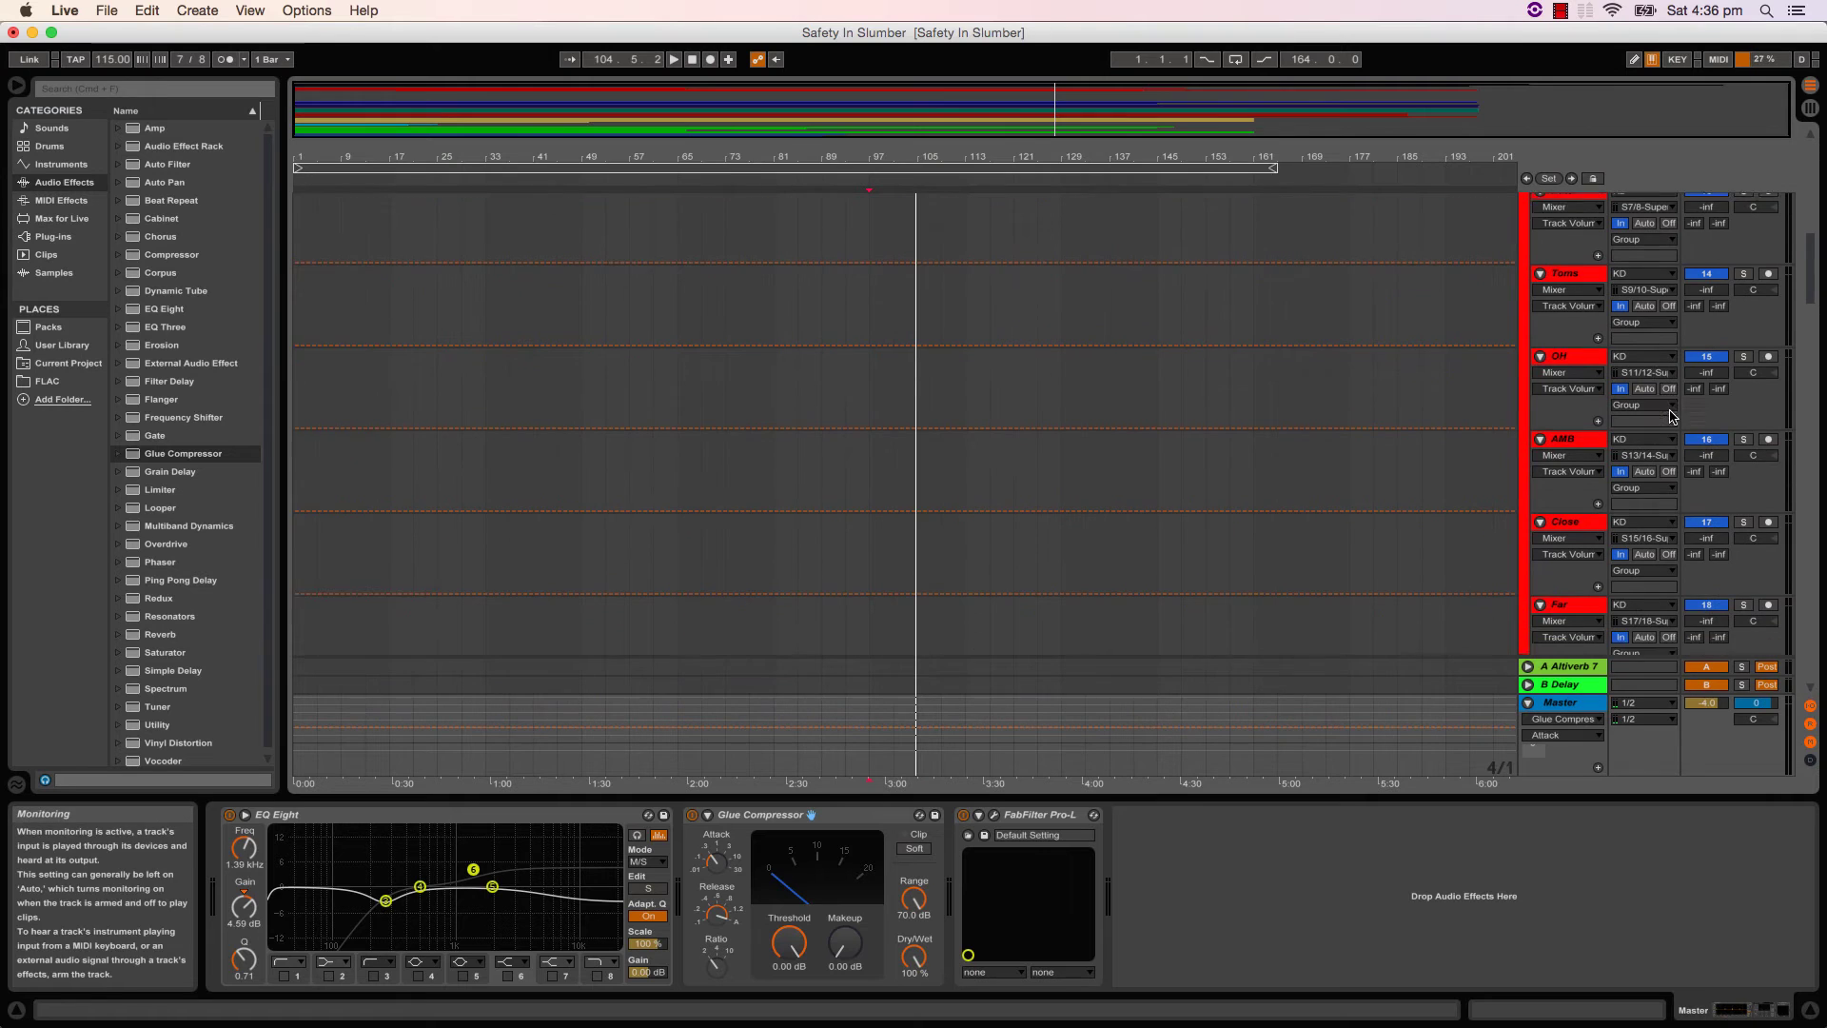
# - Add a Compressor to the VOX group track and lower its threshold to -28.1 dB during playback
pyautogui.scroll(-10, 1676, 409)
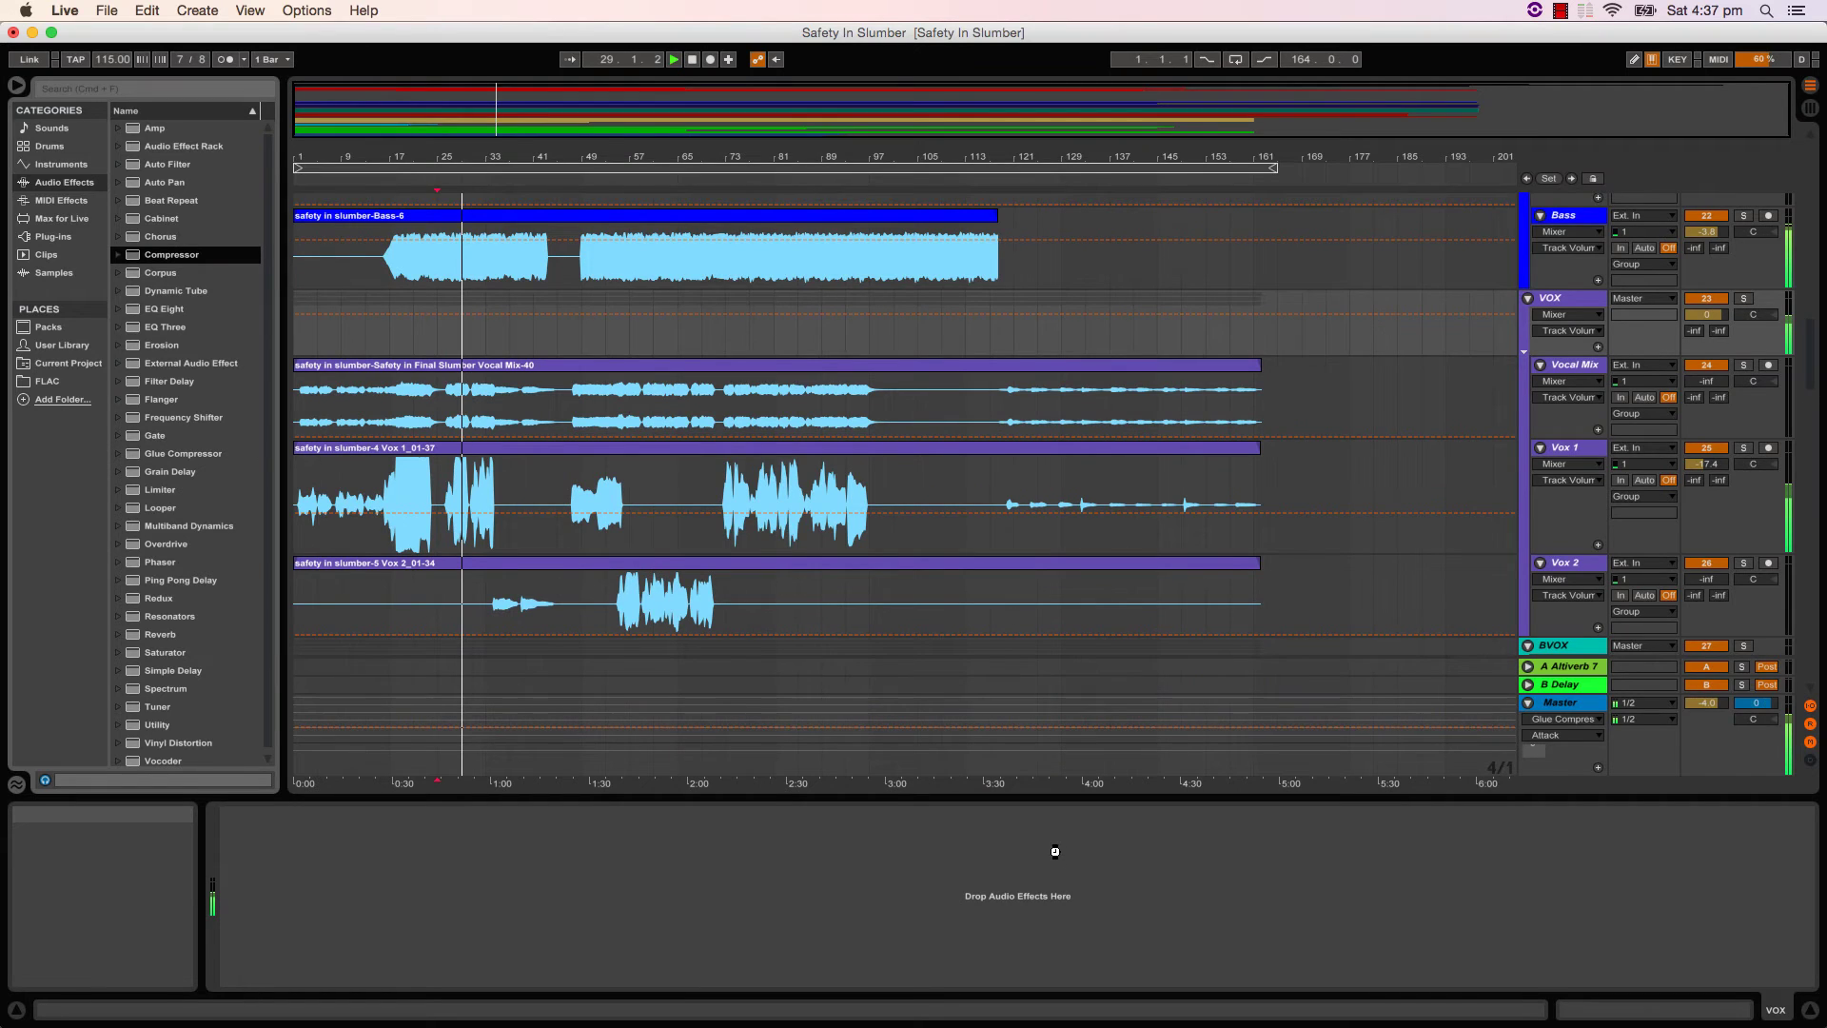
pyautogui.moveTo(1054, 851); pyautogui.dragTo(1055, 851)
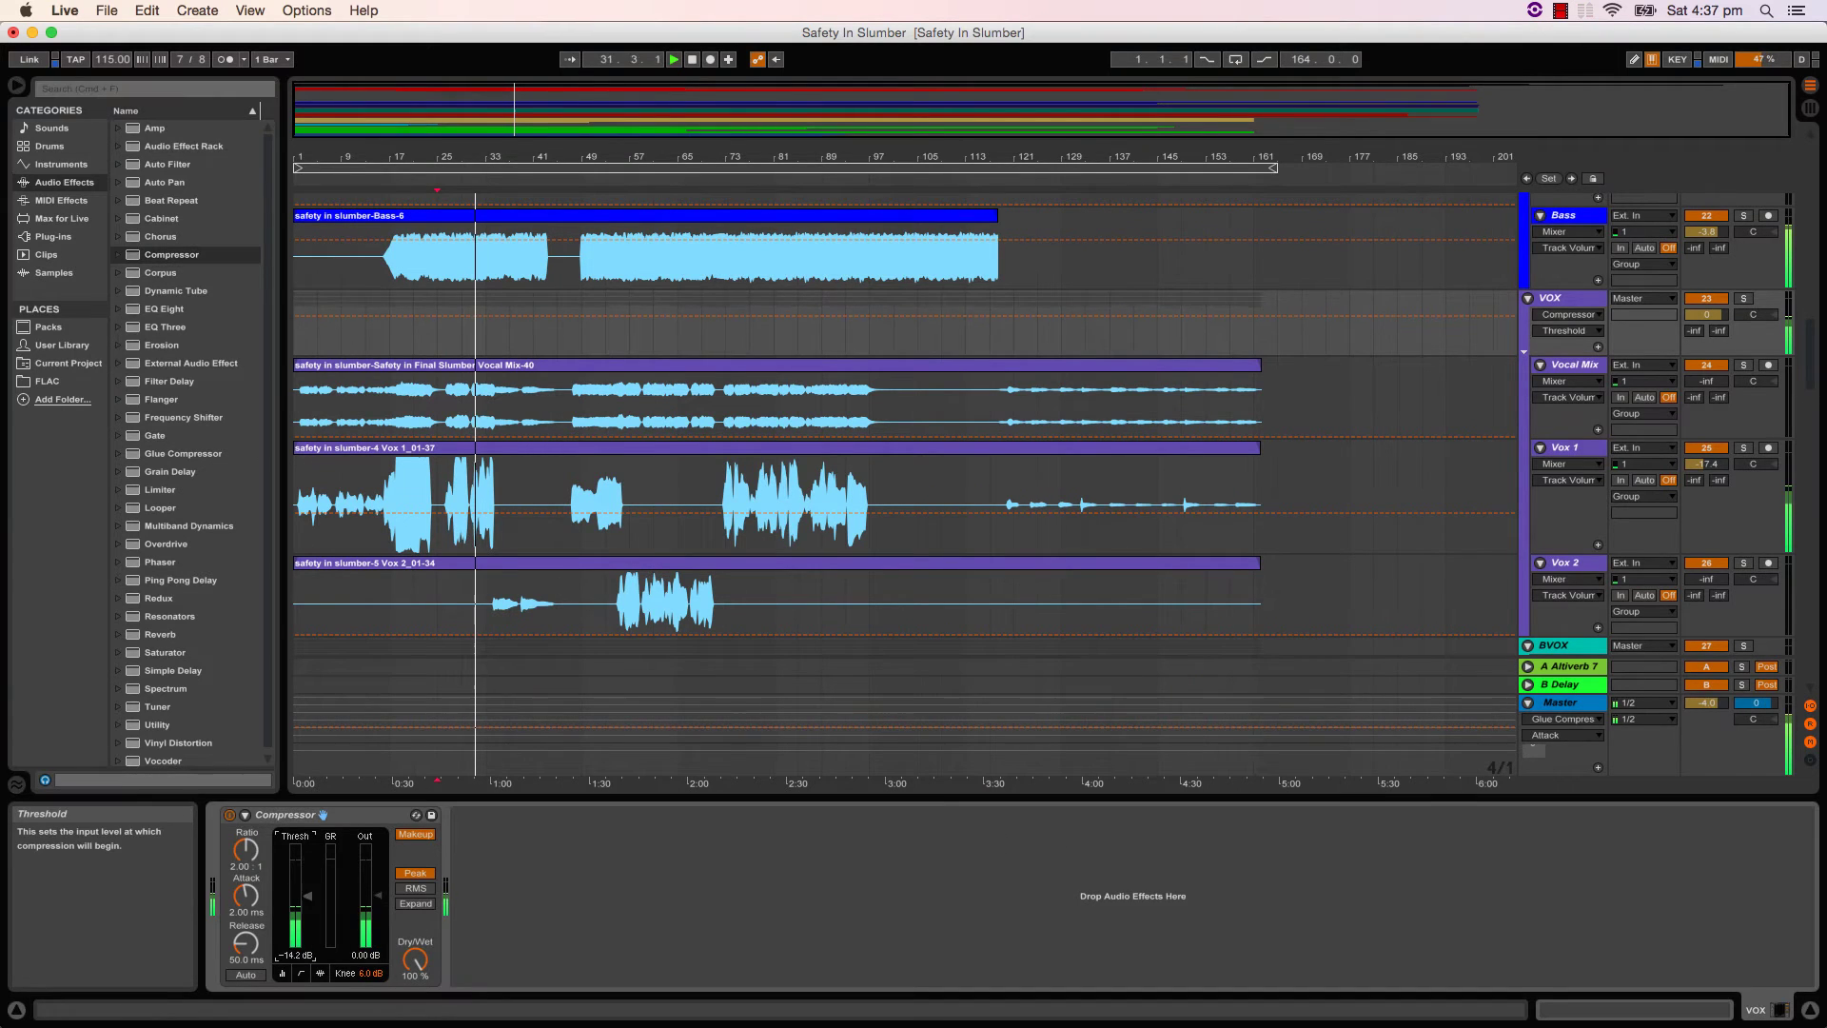
pyautogui.moveTo(307, 896); pyautogui.dragTo(307, 913)
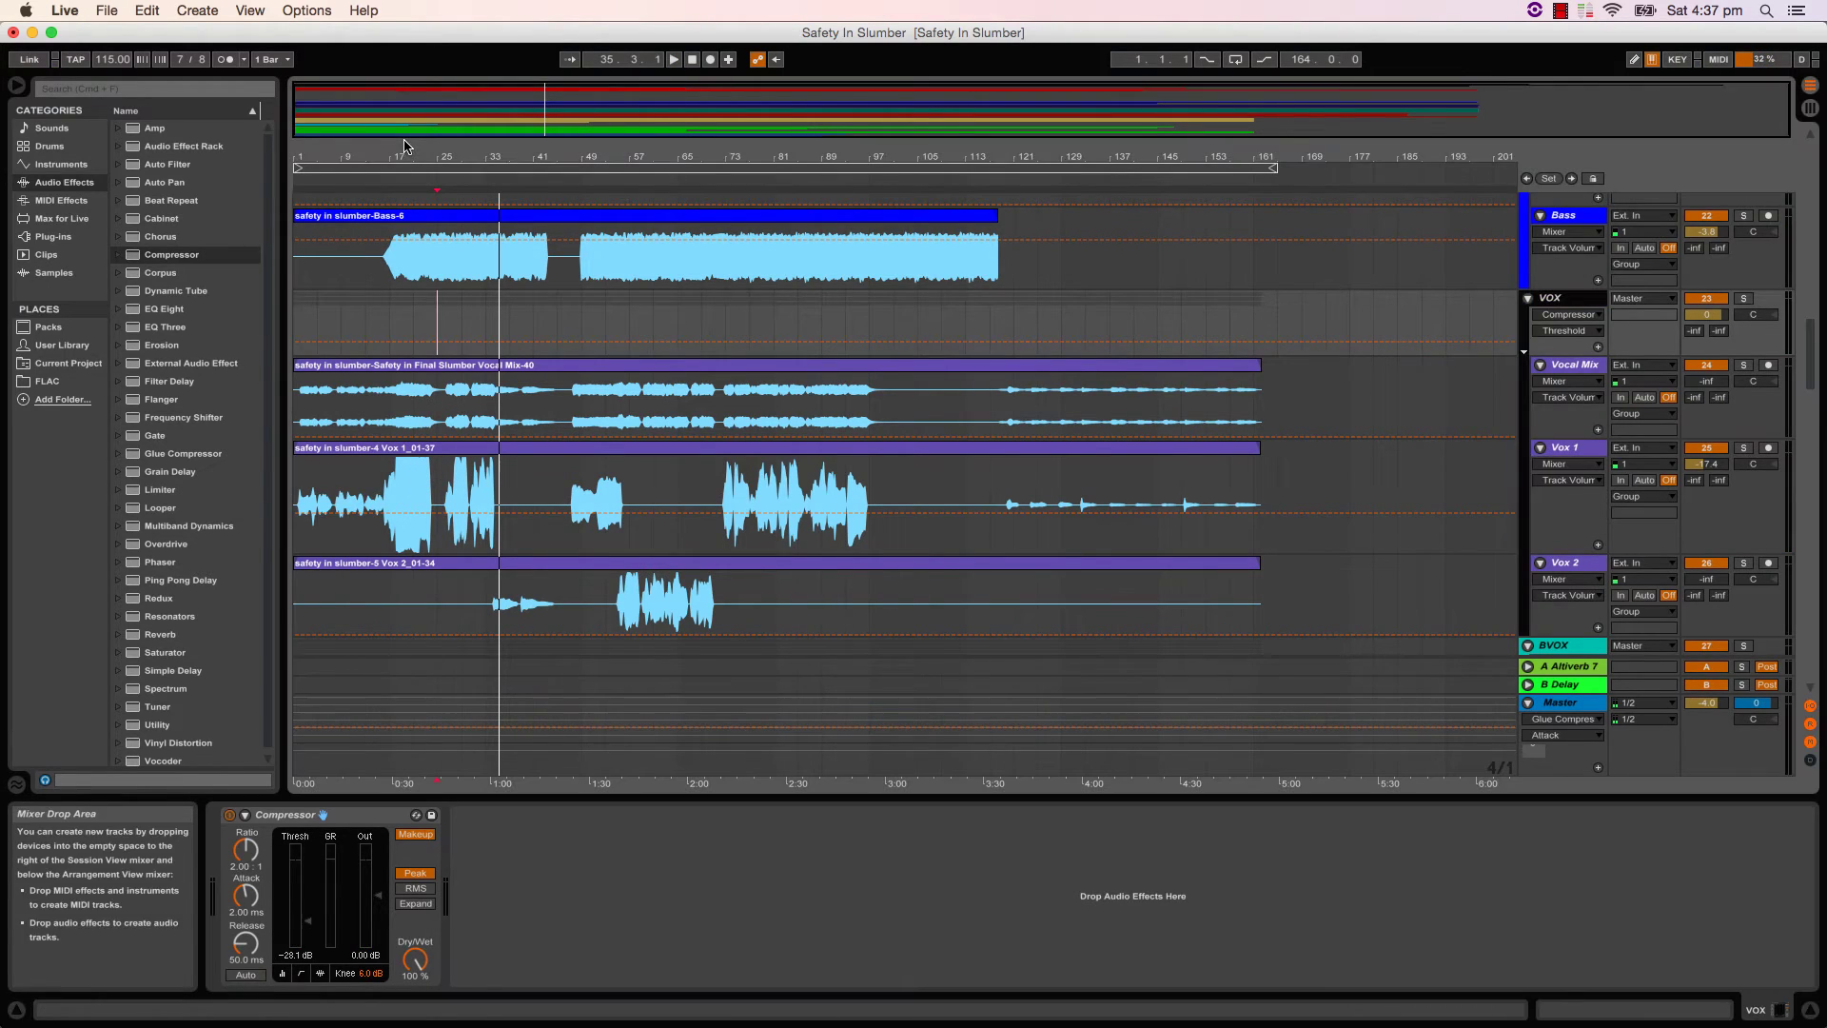
# - Enlarge the Vox 1 track and examine its waveform up close around bar 19, down to individual cycles
pyautogui.moveTo(410, 149); pyautogui.dragTo(409, 249)
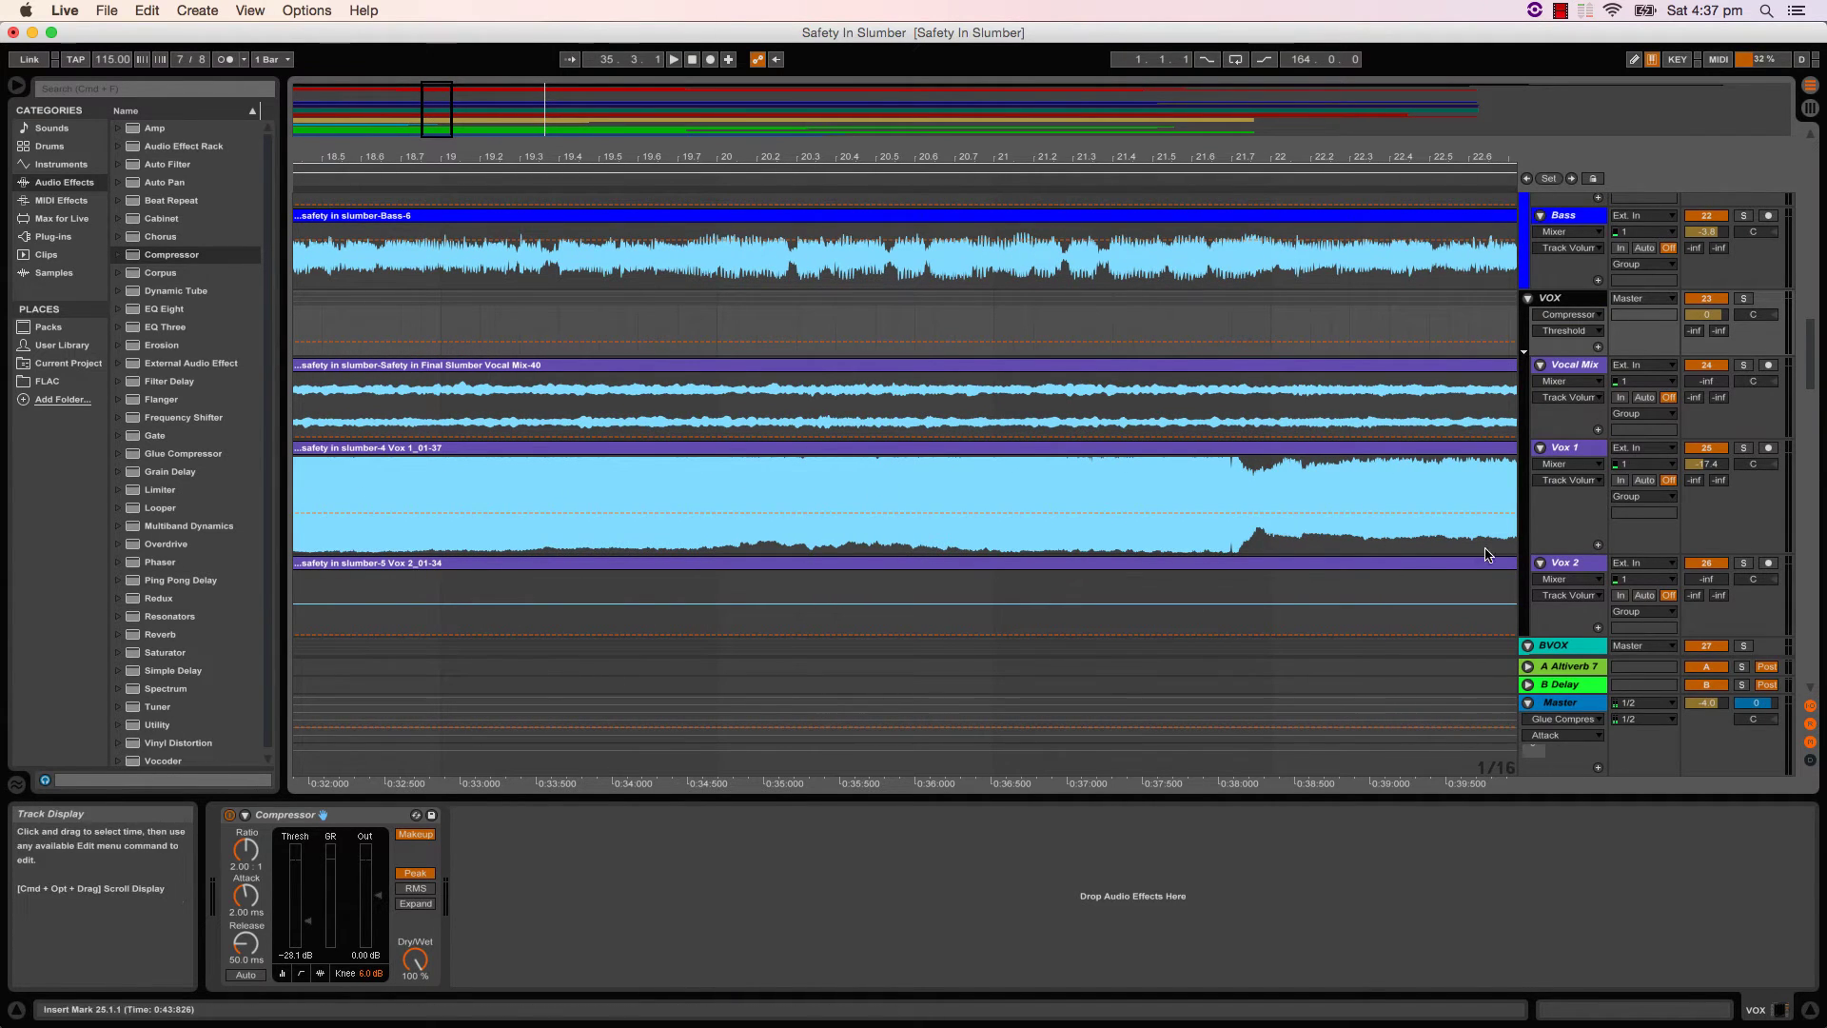
pyautogui.moveTo(1577, 553); pyautogui.dragTo(1570, 655)
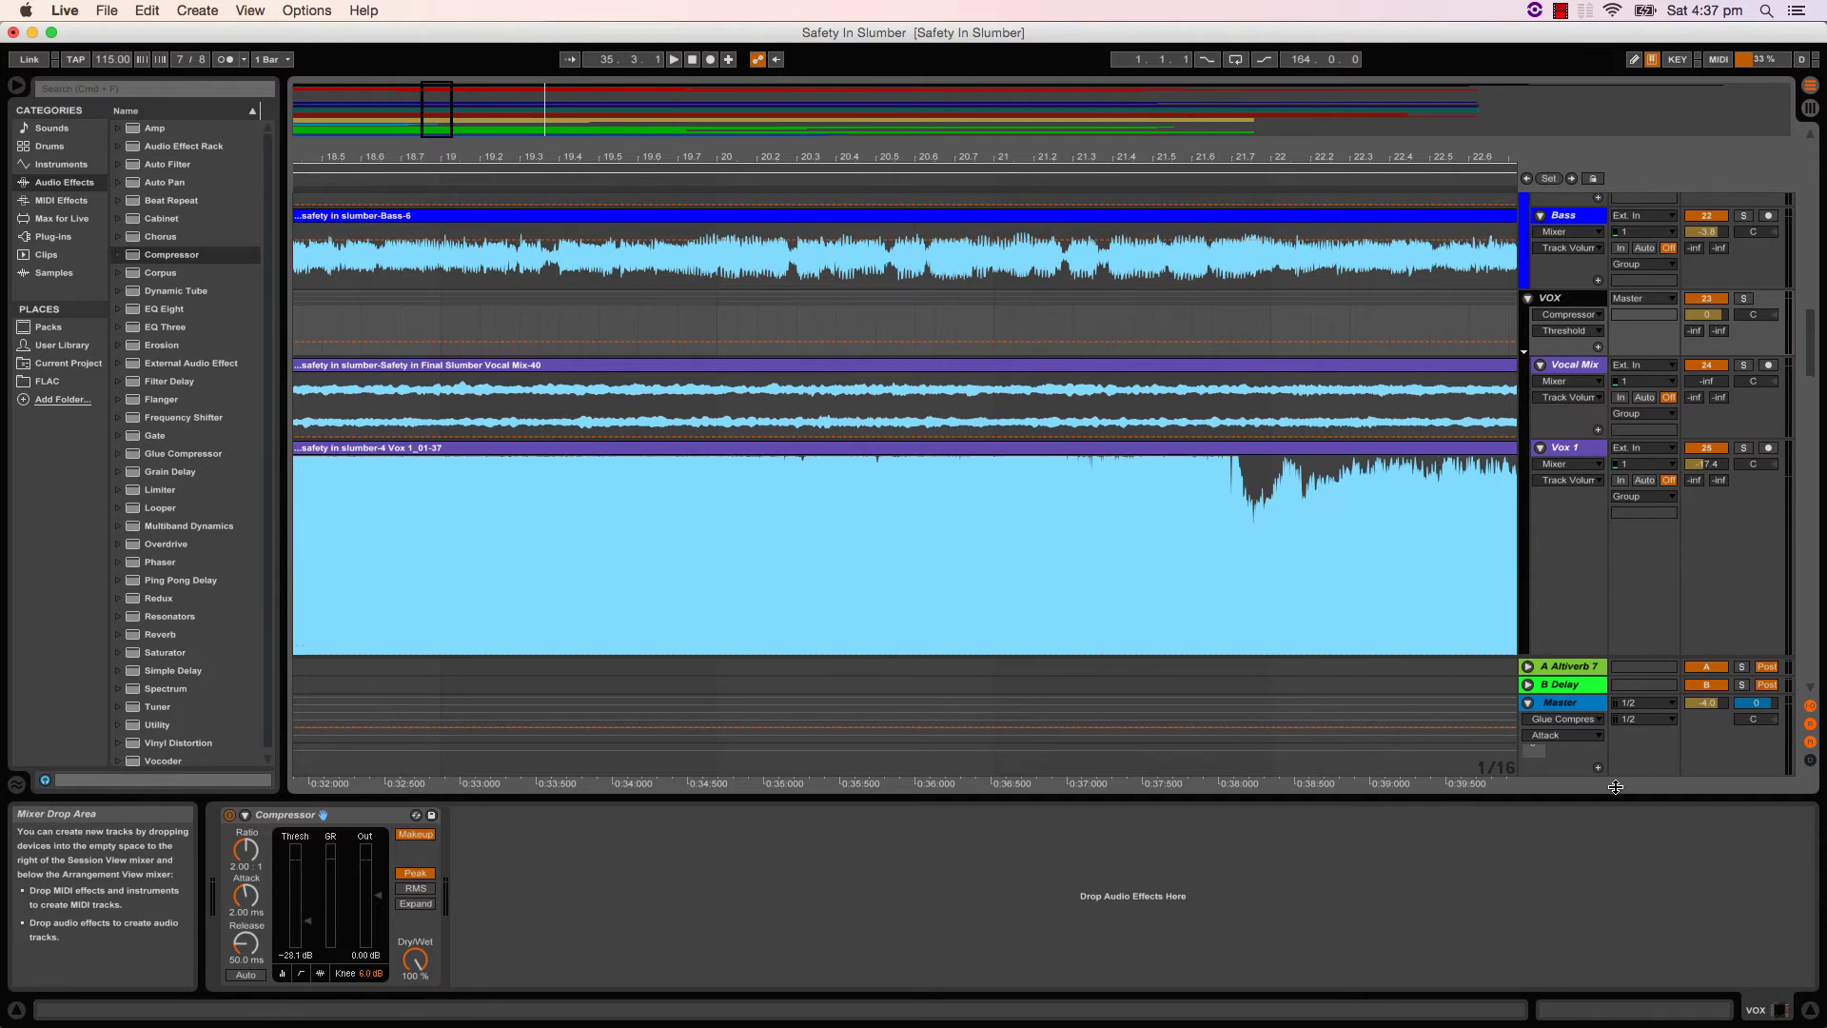
pyautogui.scroll(-3, 836, 305)
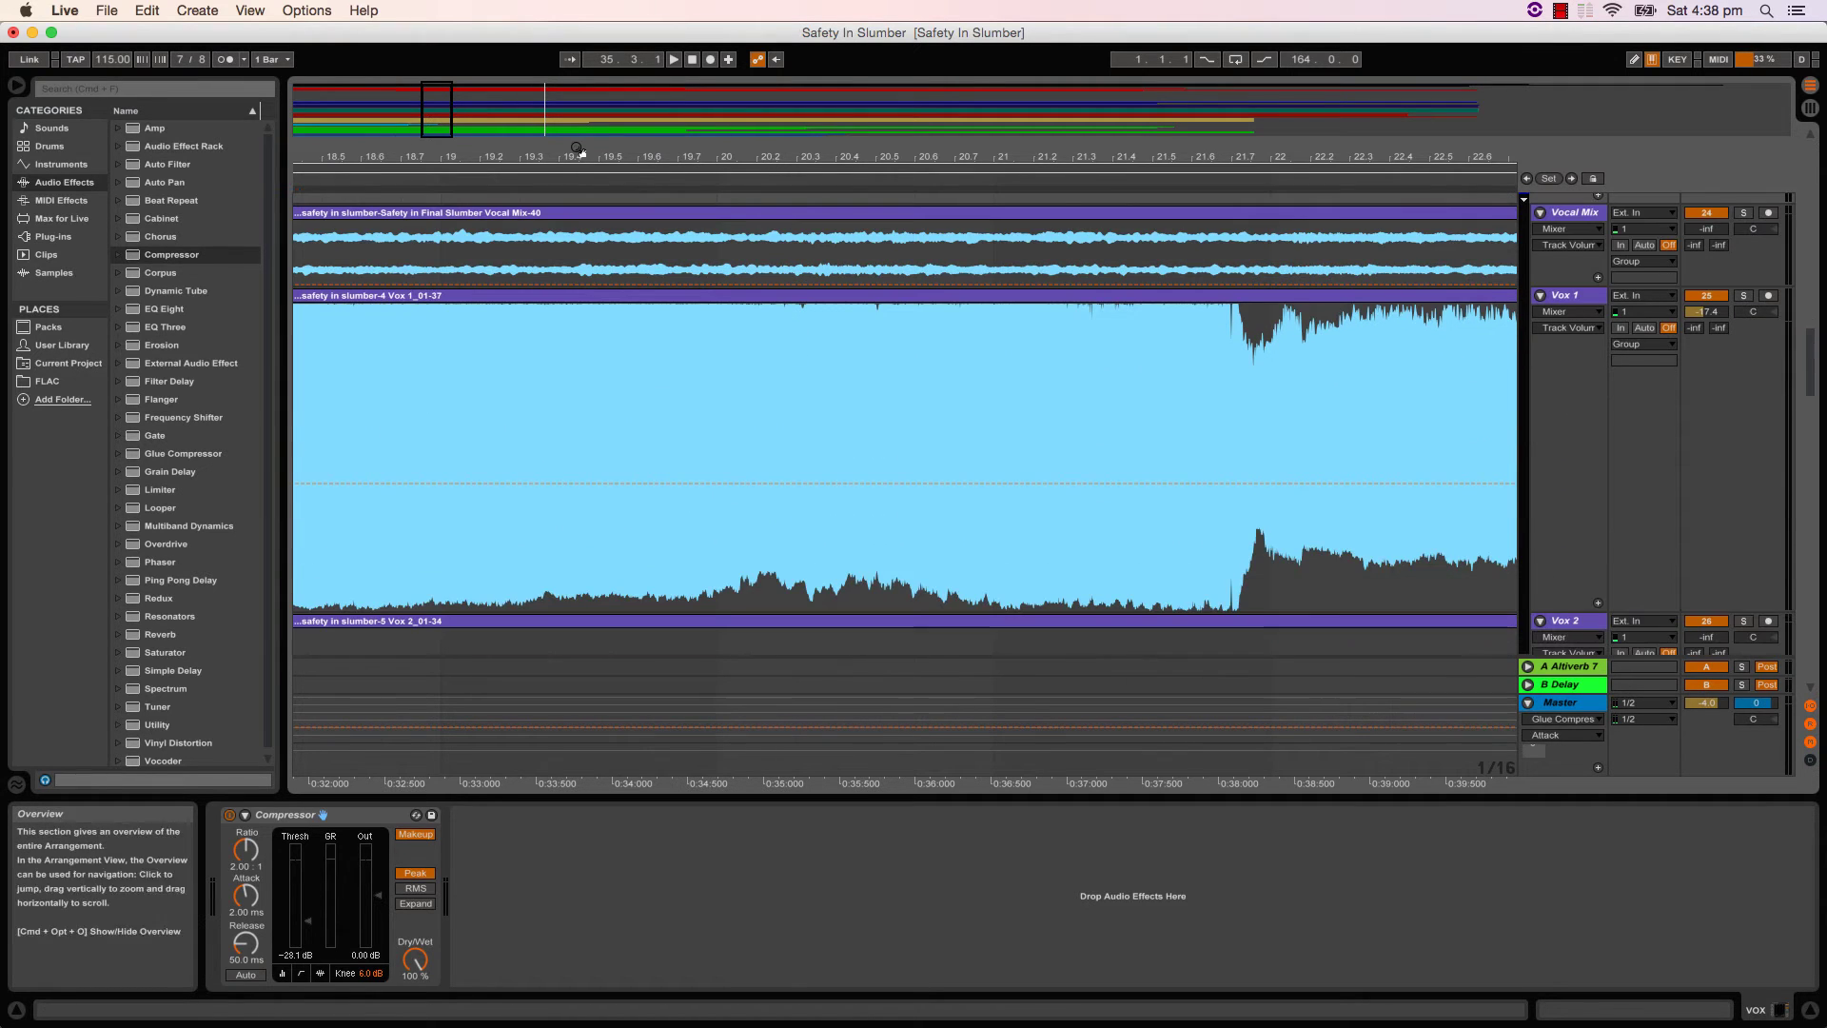
pyautogui.moveTo(469, 151); pyautogui.dragTo(239, 298)
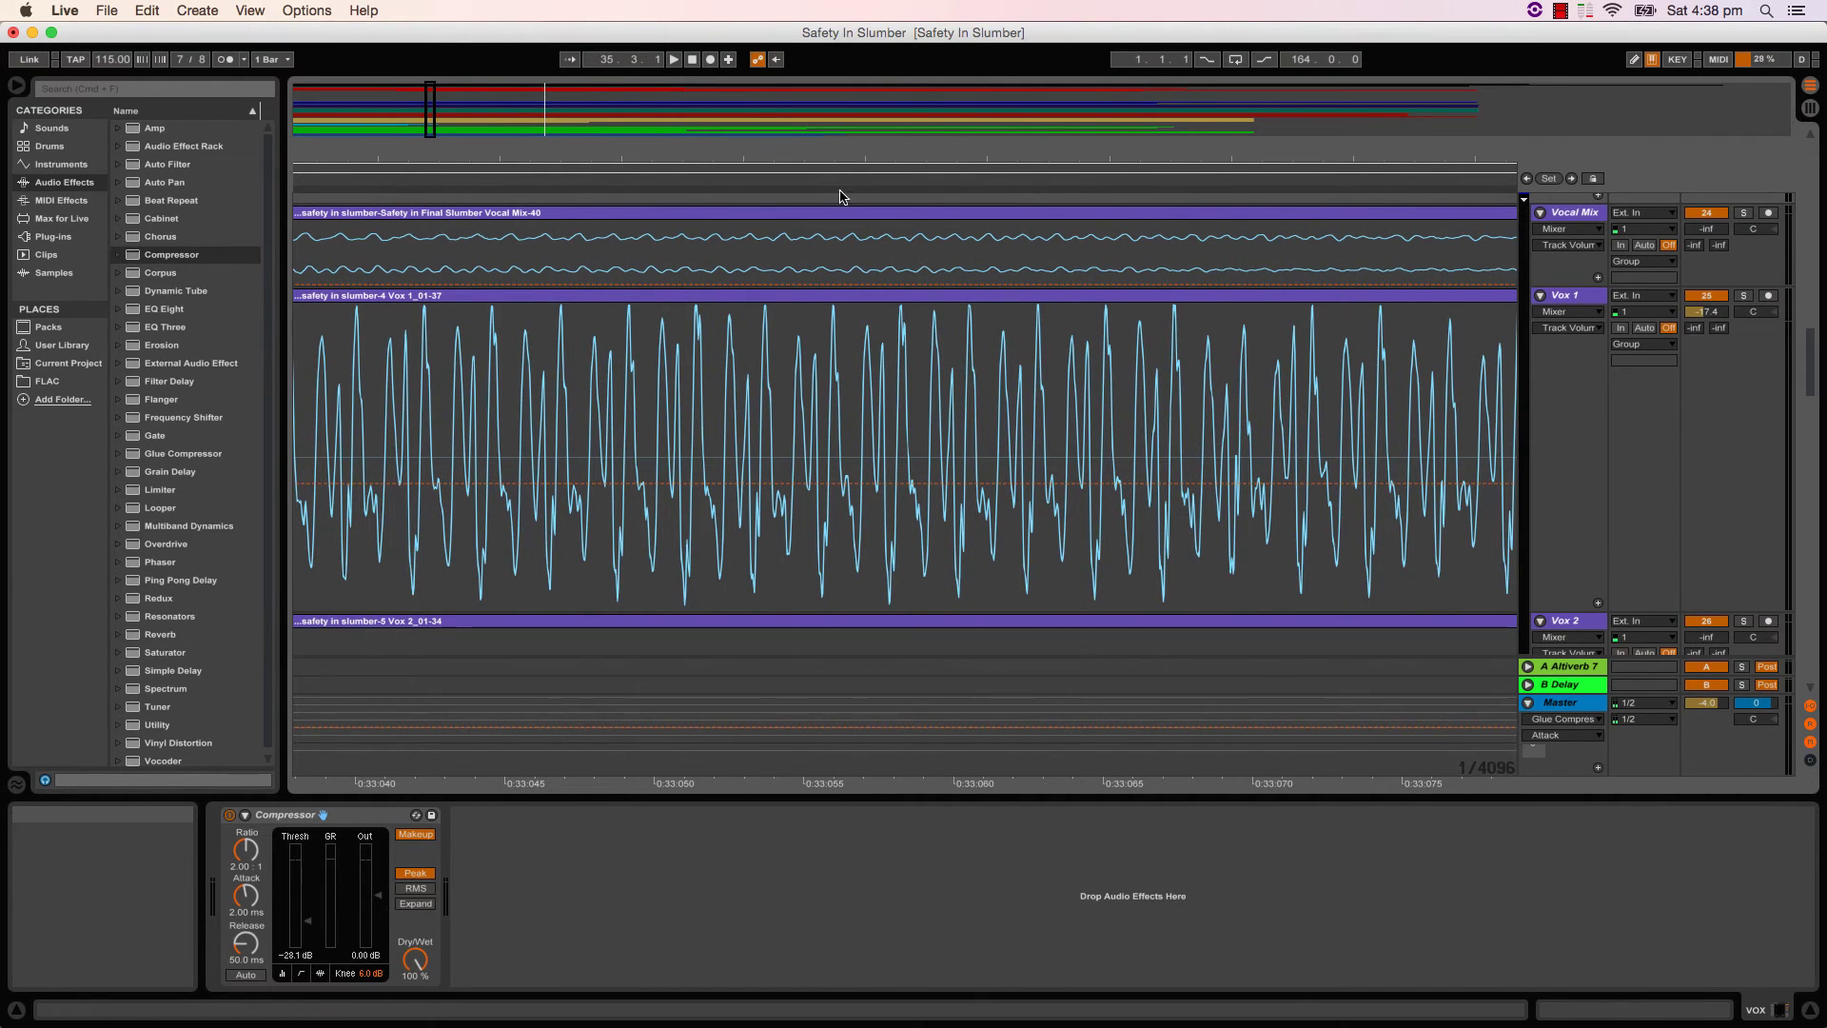
pyautogui.moveTo(910, 157); pyautogui.dragTo(910, 234)
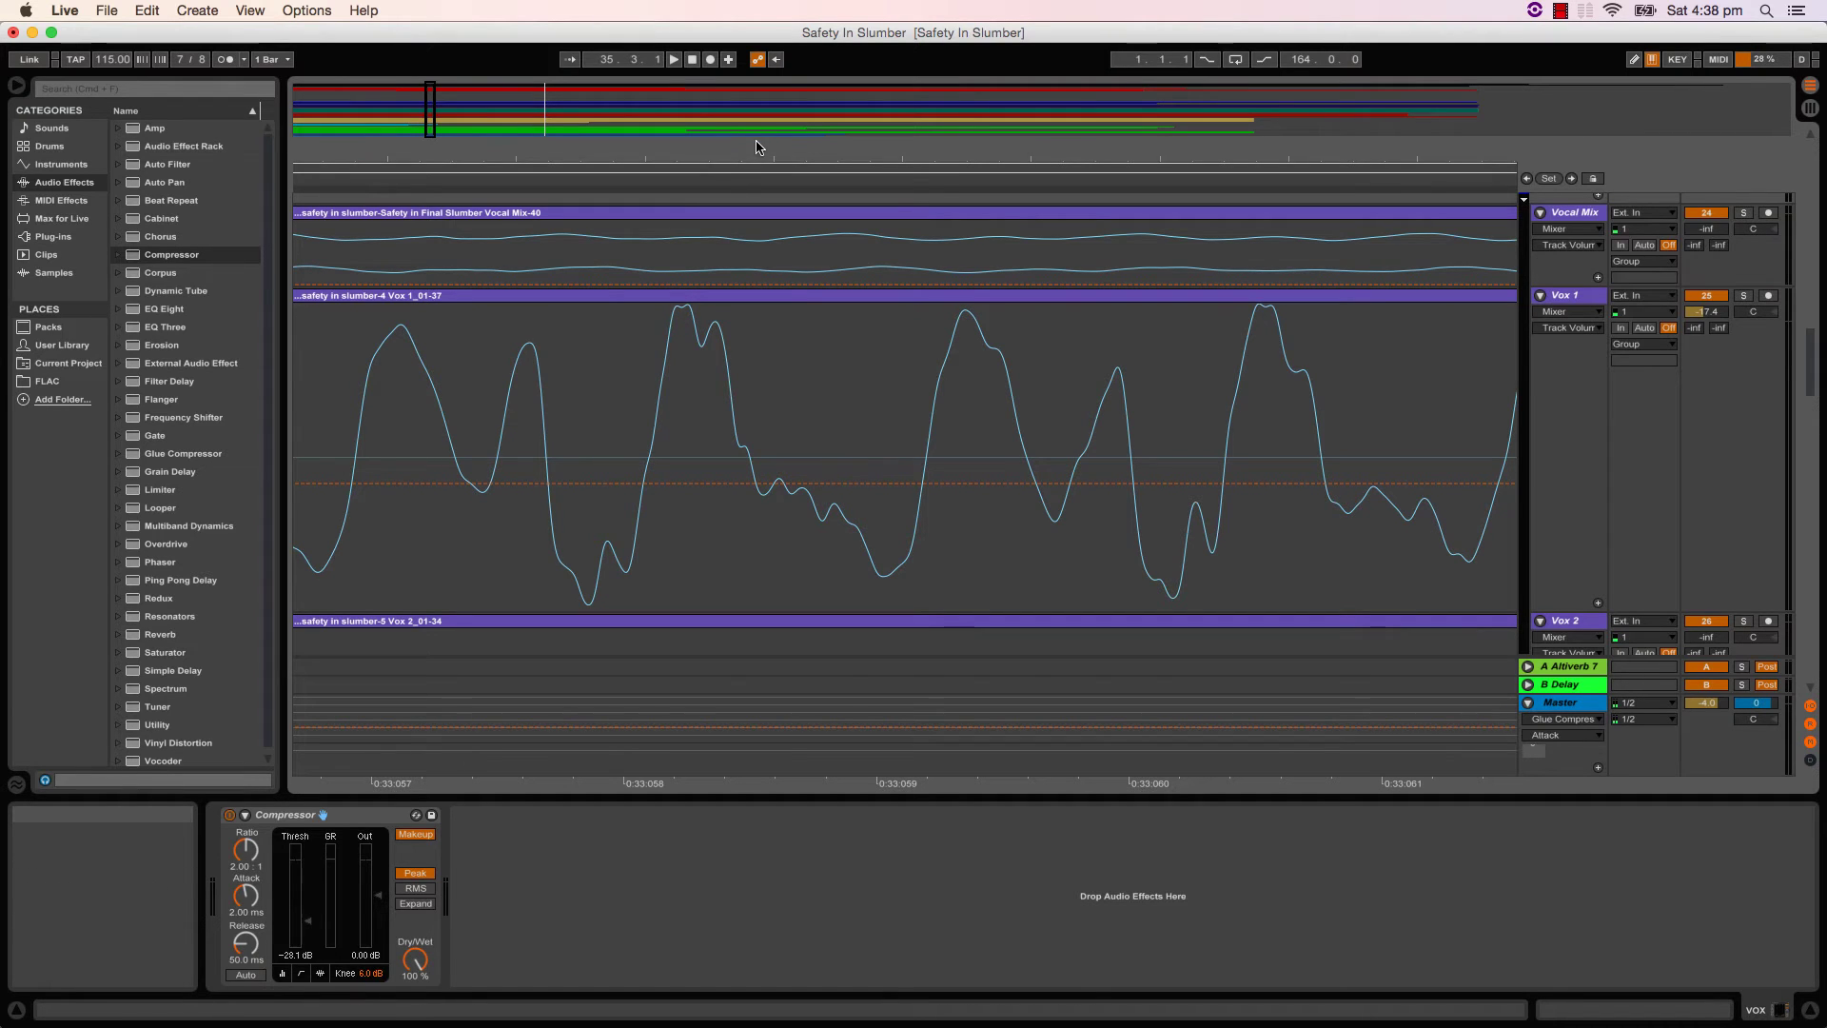
pyautogui.moveTo(759, 148); pyautogui.dragTo(772, 209)
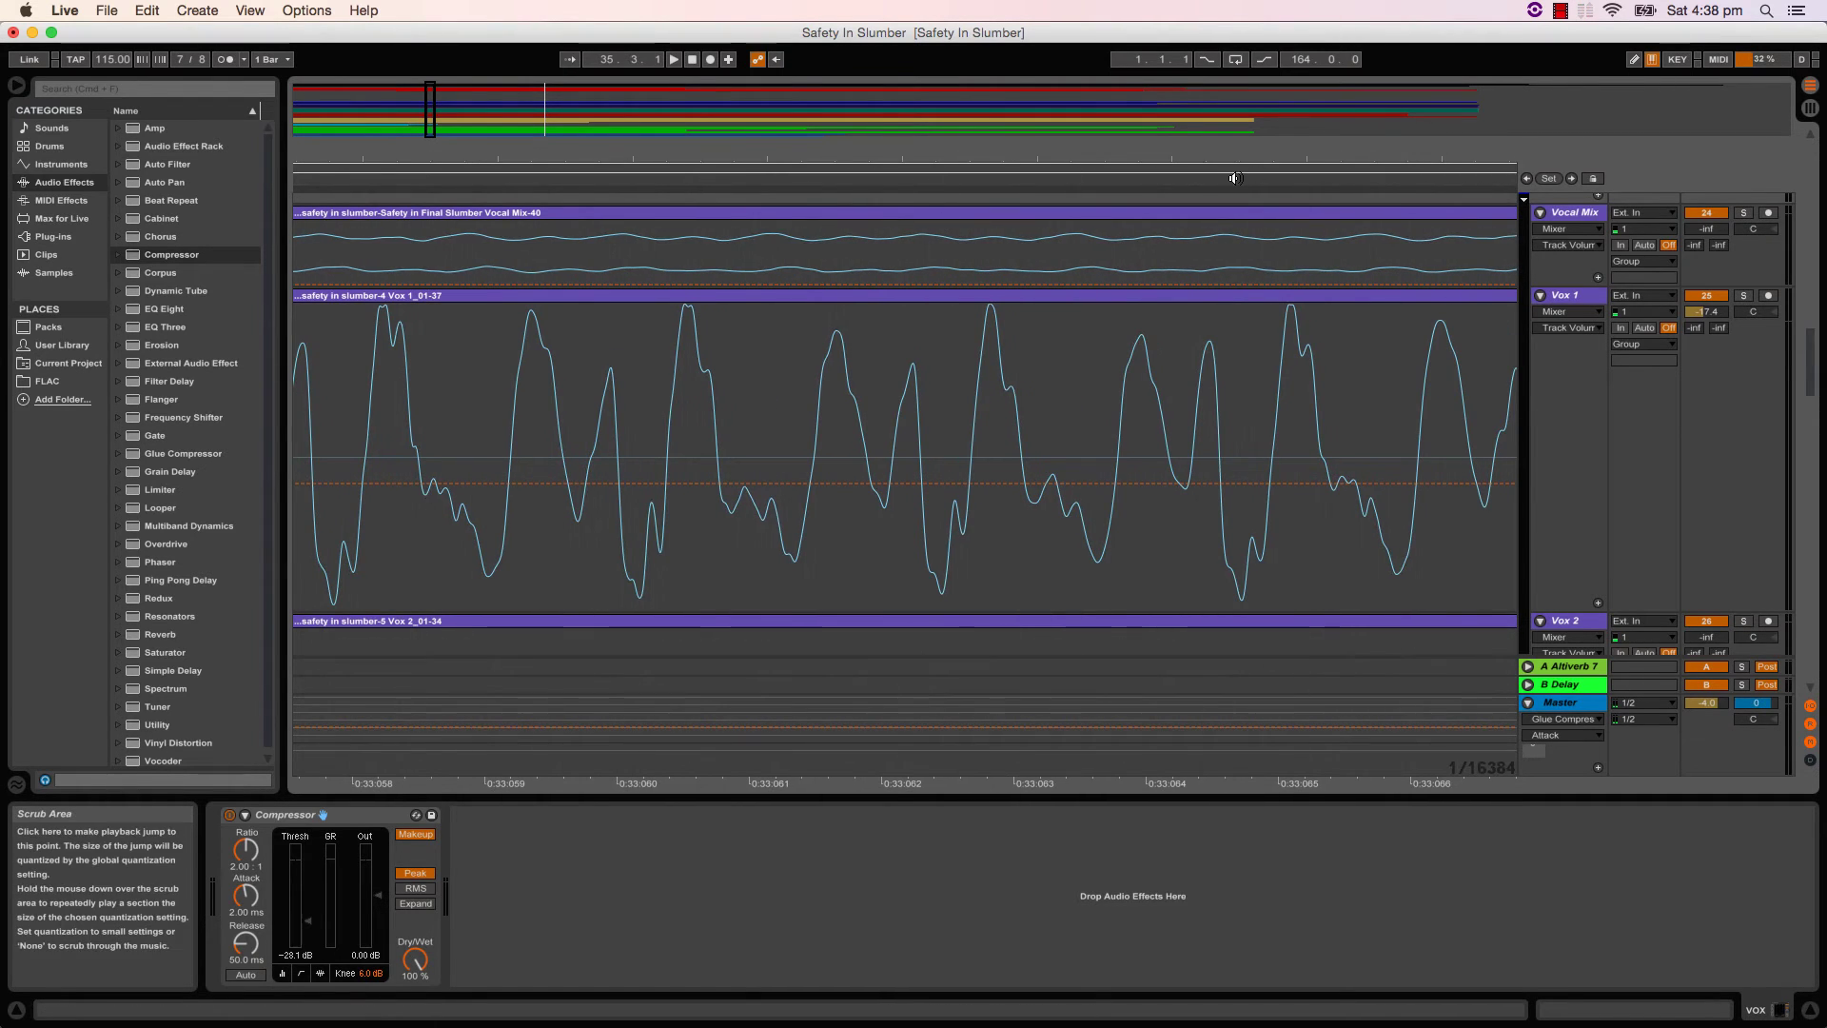
pyautogui.moveTo(1305, 153); pyautogui.dragTo(458, 291)
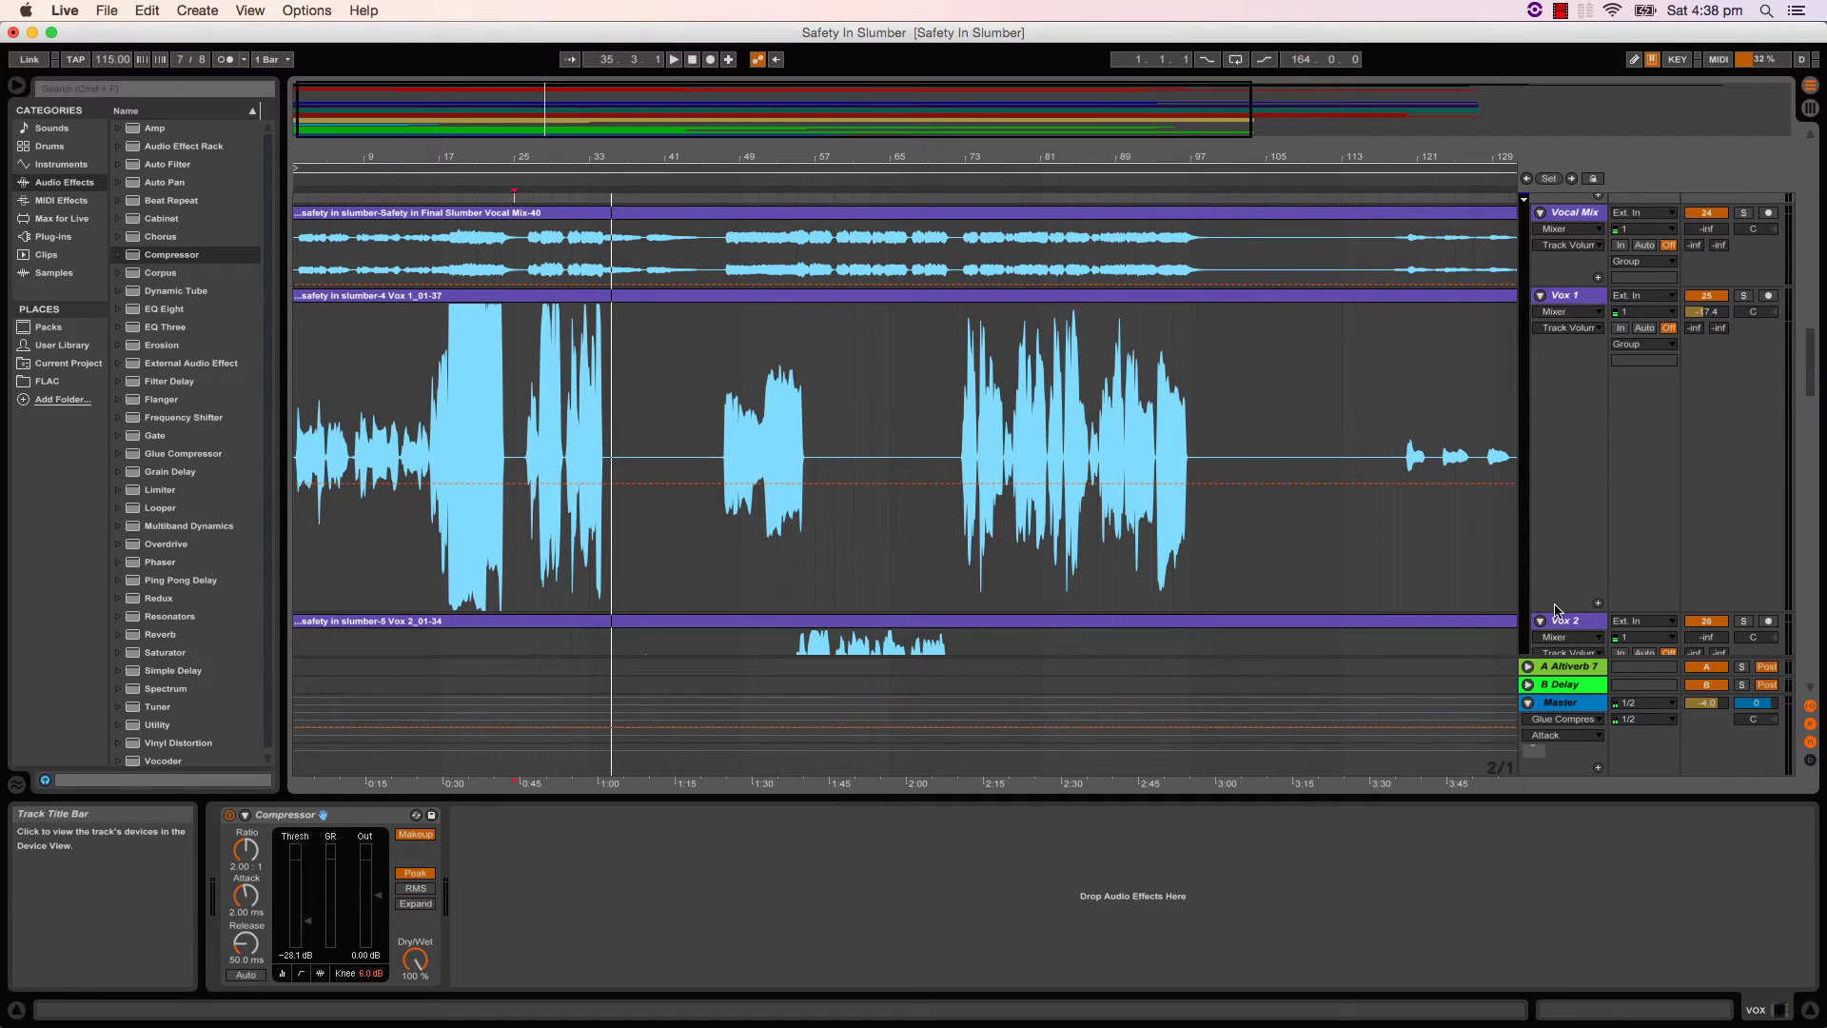
# - Reduce the Vox 1 track height and look over the vocal clips' levels from the start to the end of the song
pyautogui.moveTo(1558, 611); pyautogui.dragTo(1558, 424)
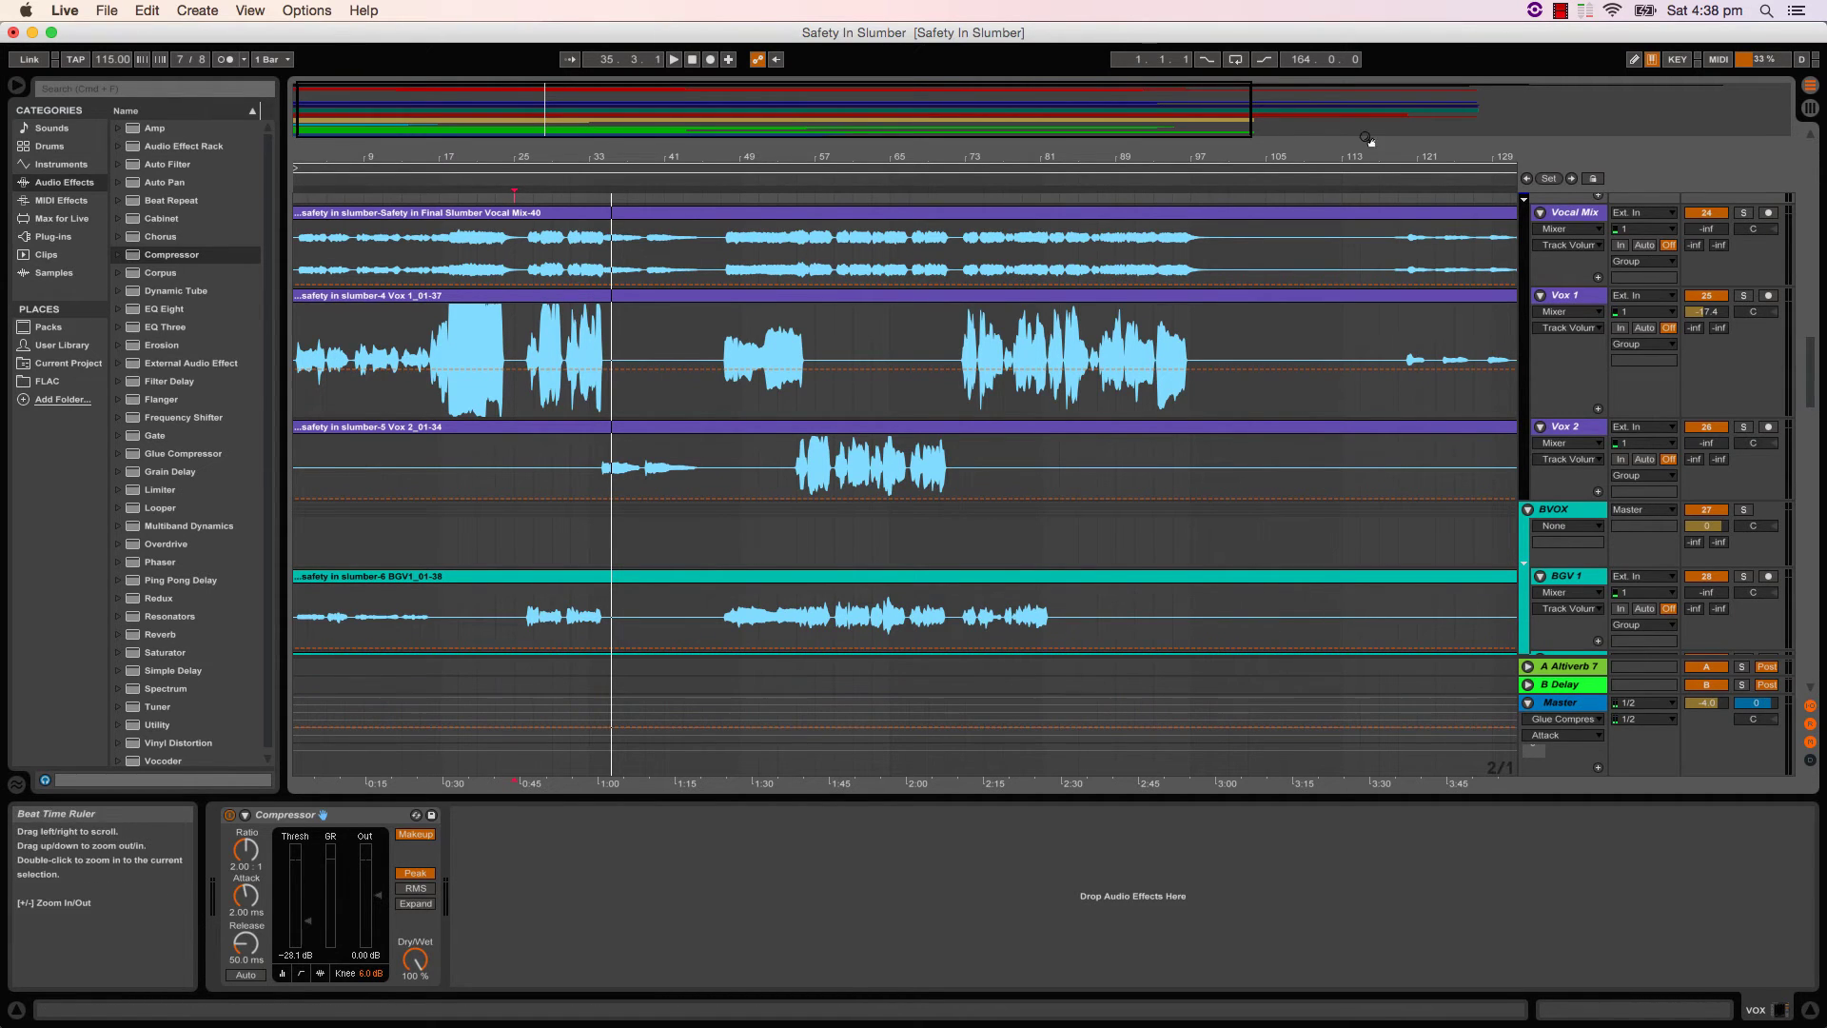
pyautogui.moveTo(1237, 109); pyautogui.dragTo(1535, 110)
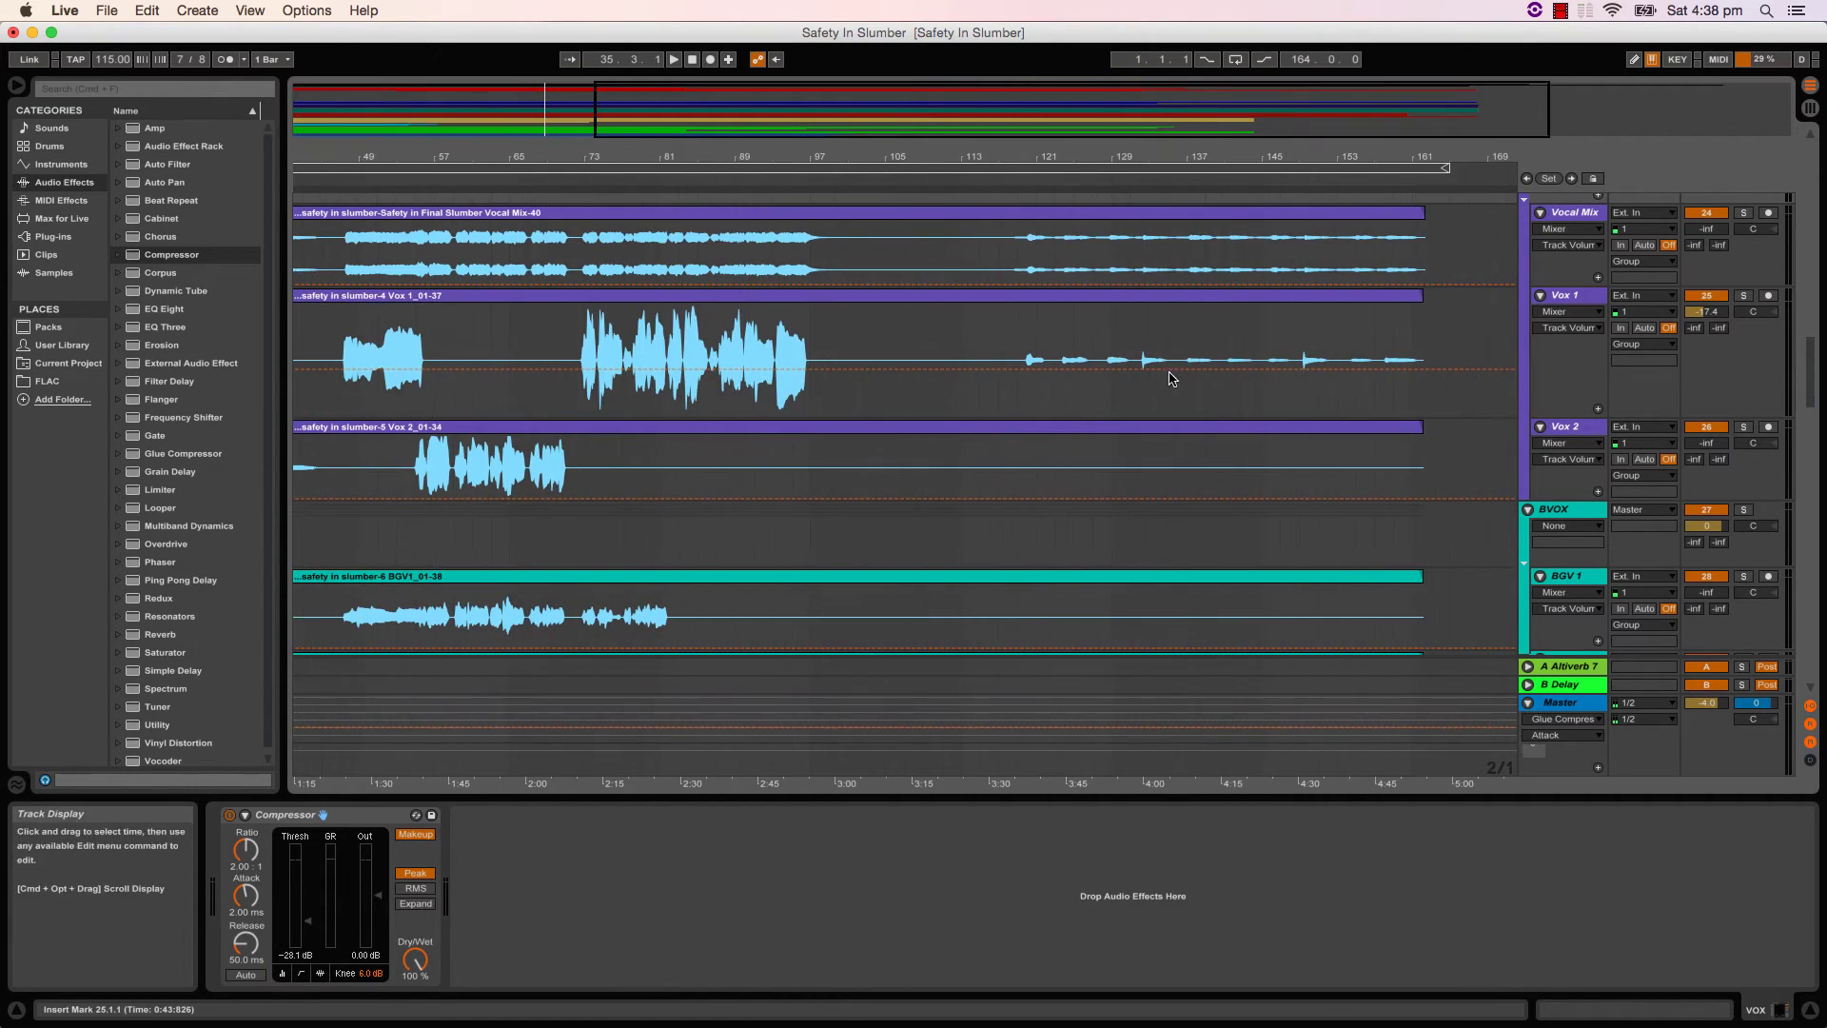
pyautogui.moveTo(1120, 133); pyautogui.dragTo(818, 134)
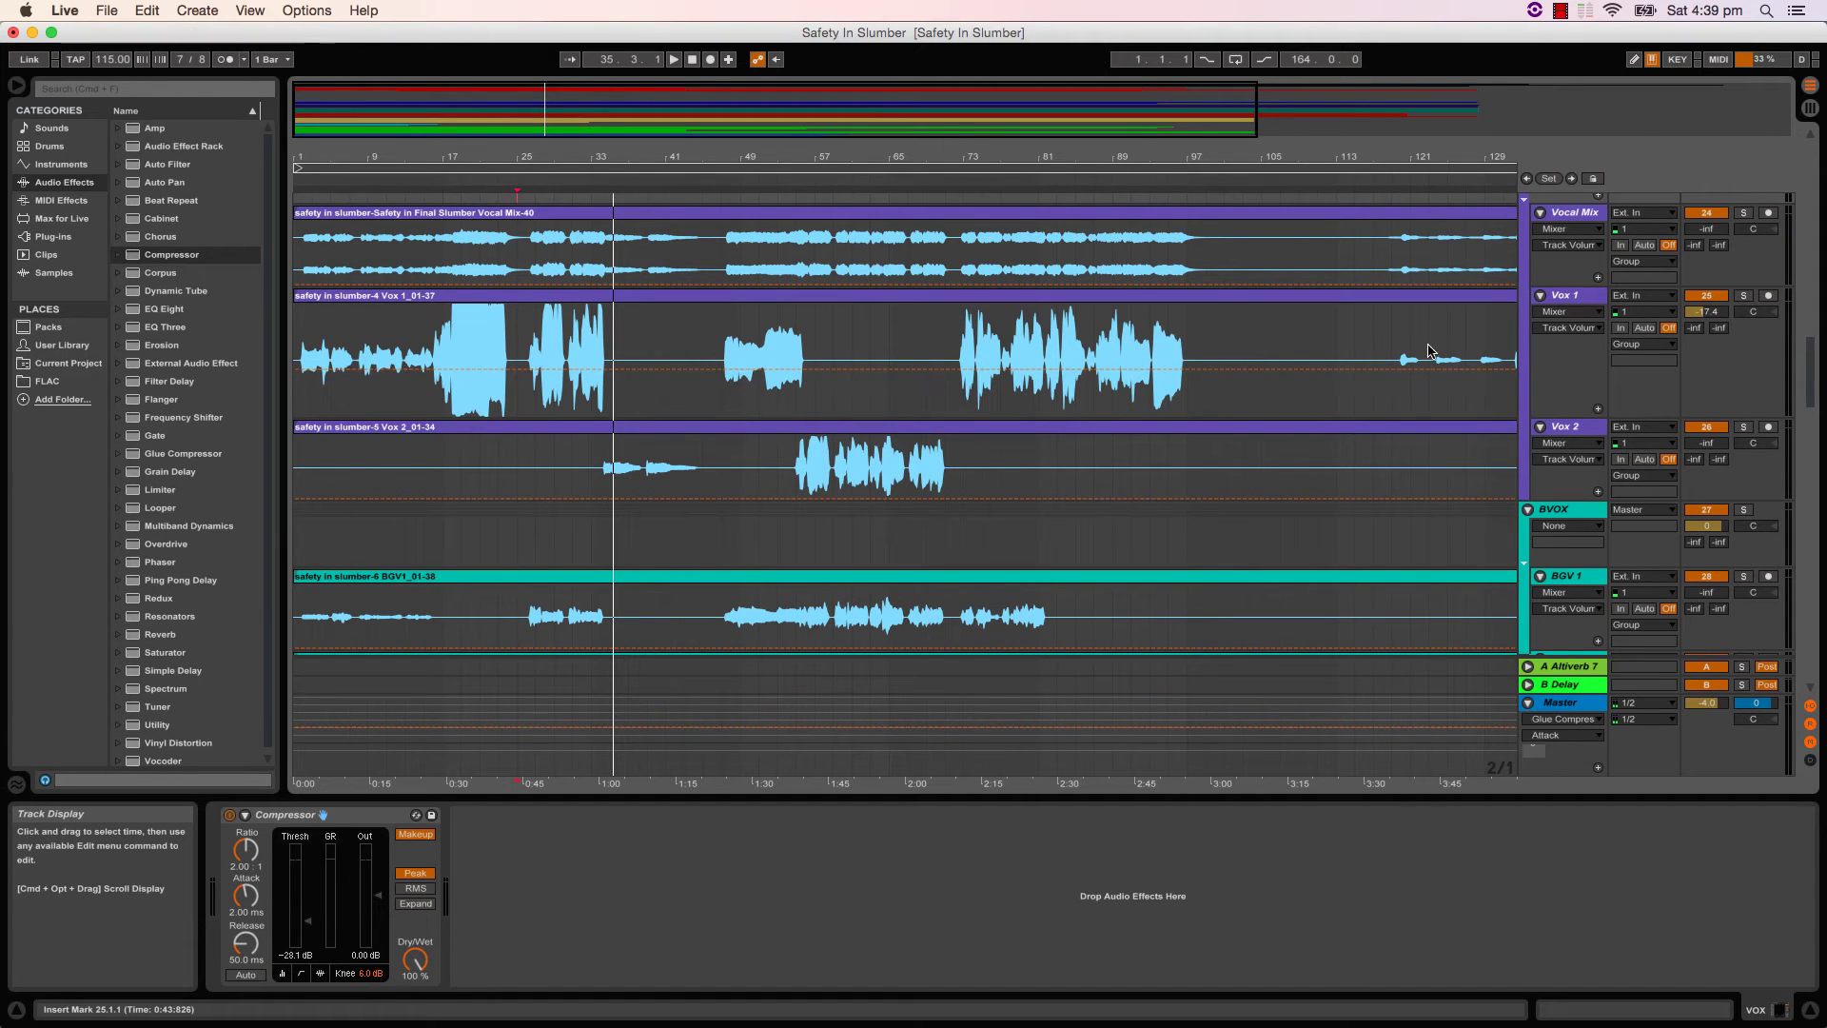
pyautogui.scroll(-1, 1425, 362)
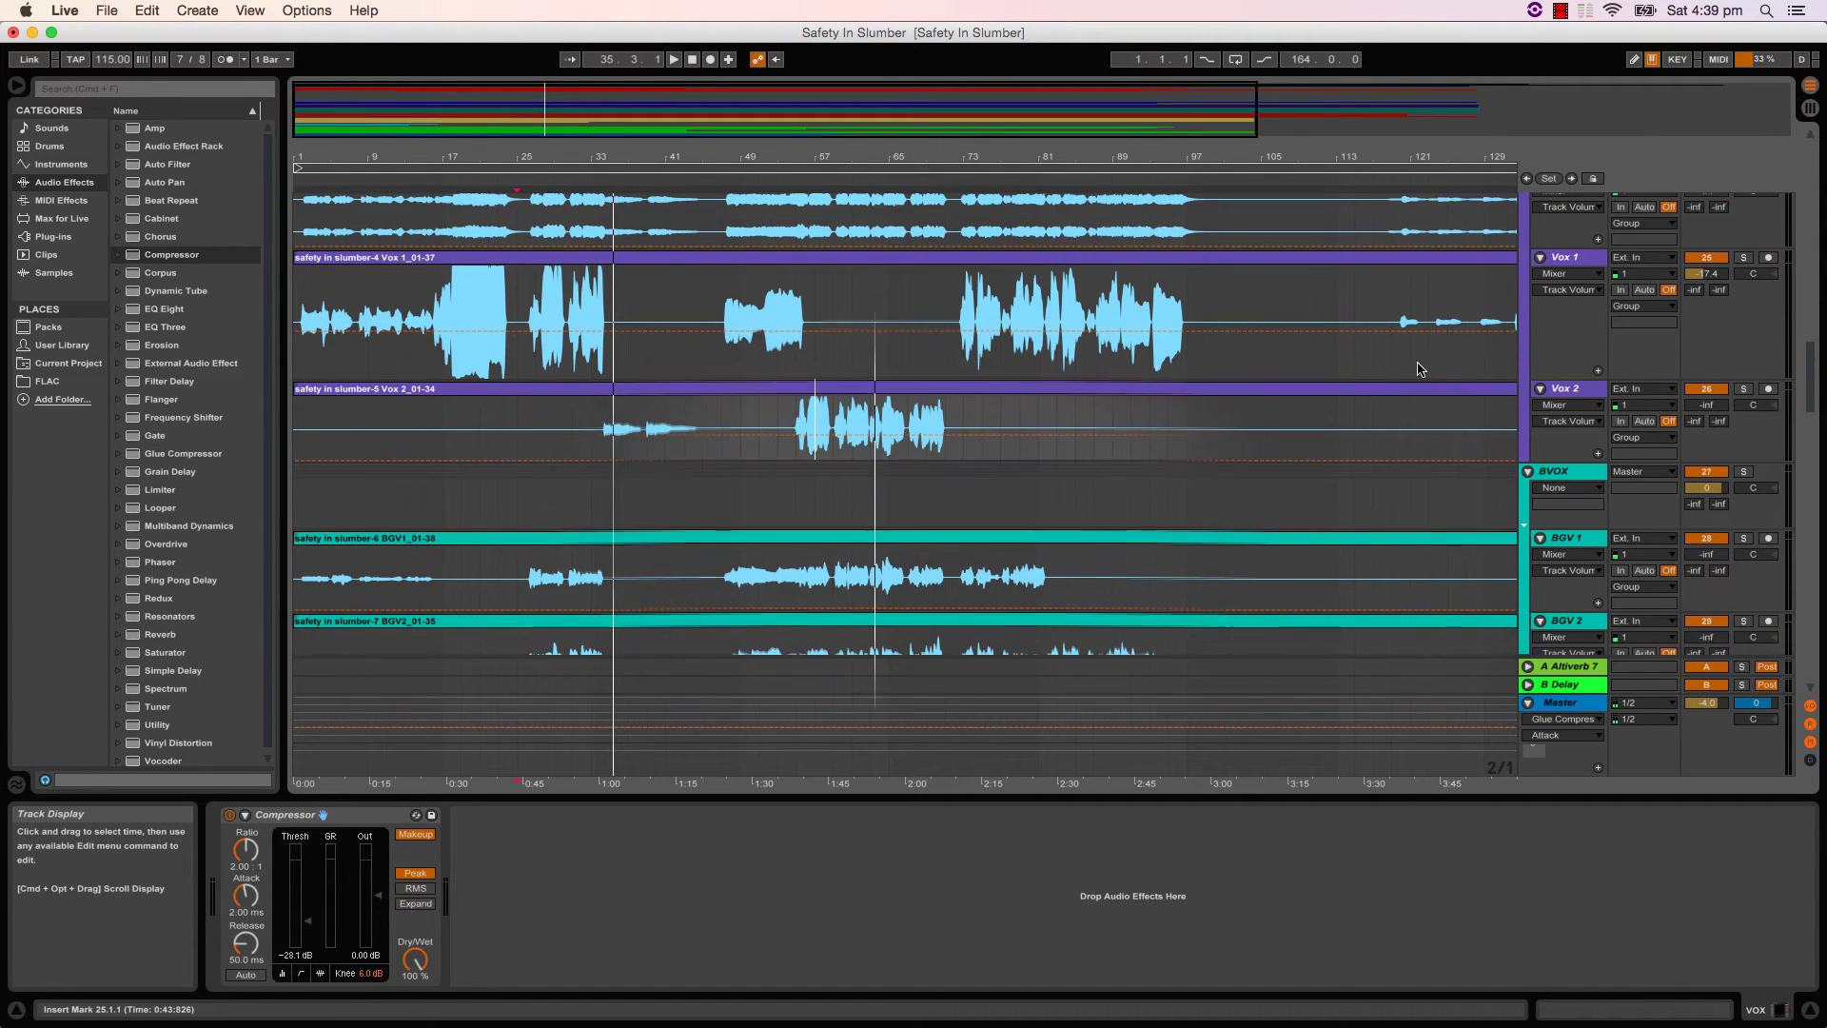
# - Play the song from bar 57 and raise the BGV 1 volume to about -12.9 dB and BGV 2 to about -5.3 dB
pyautogui.press('space')
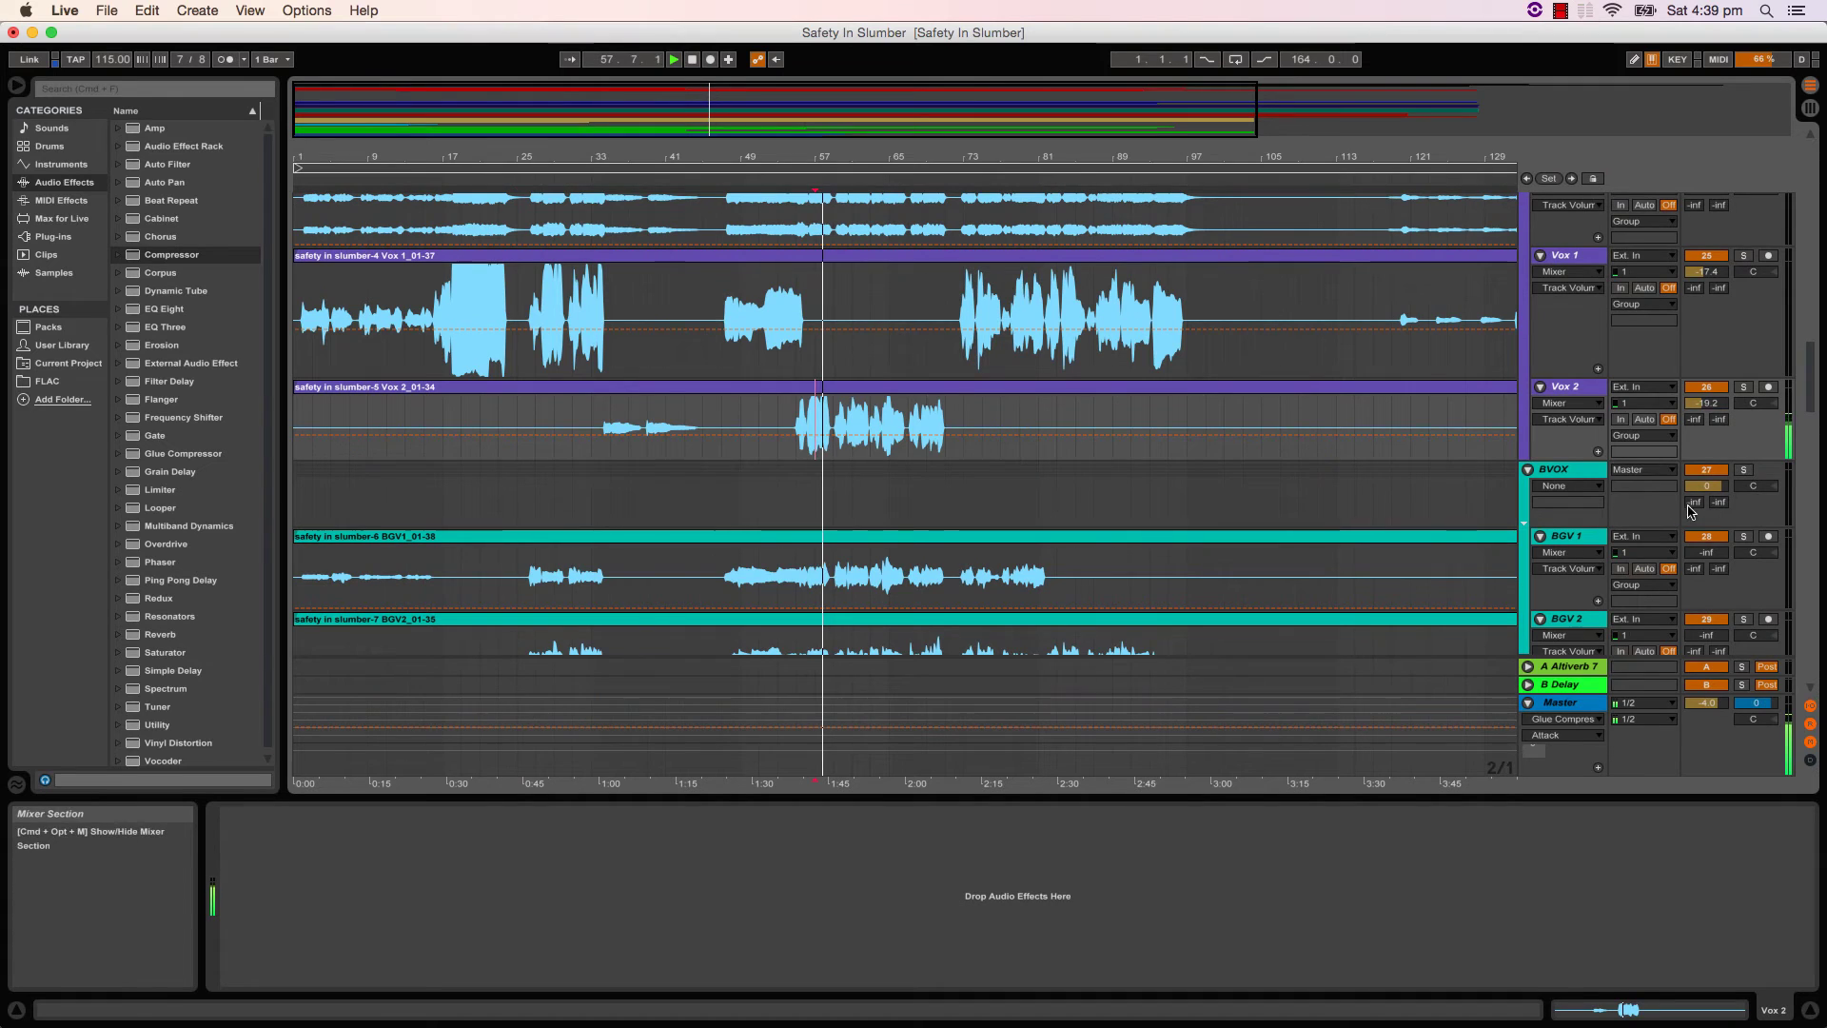
pyautogui.scroll(-1, 1744, 506)
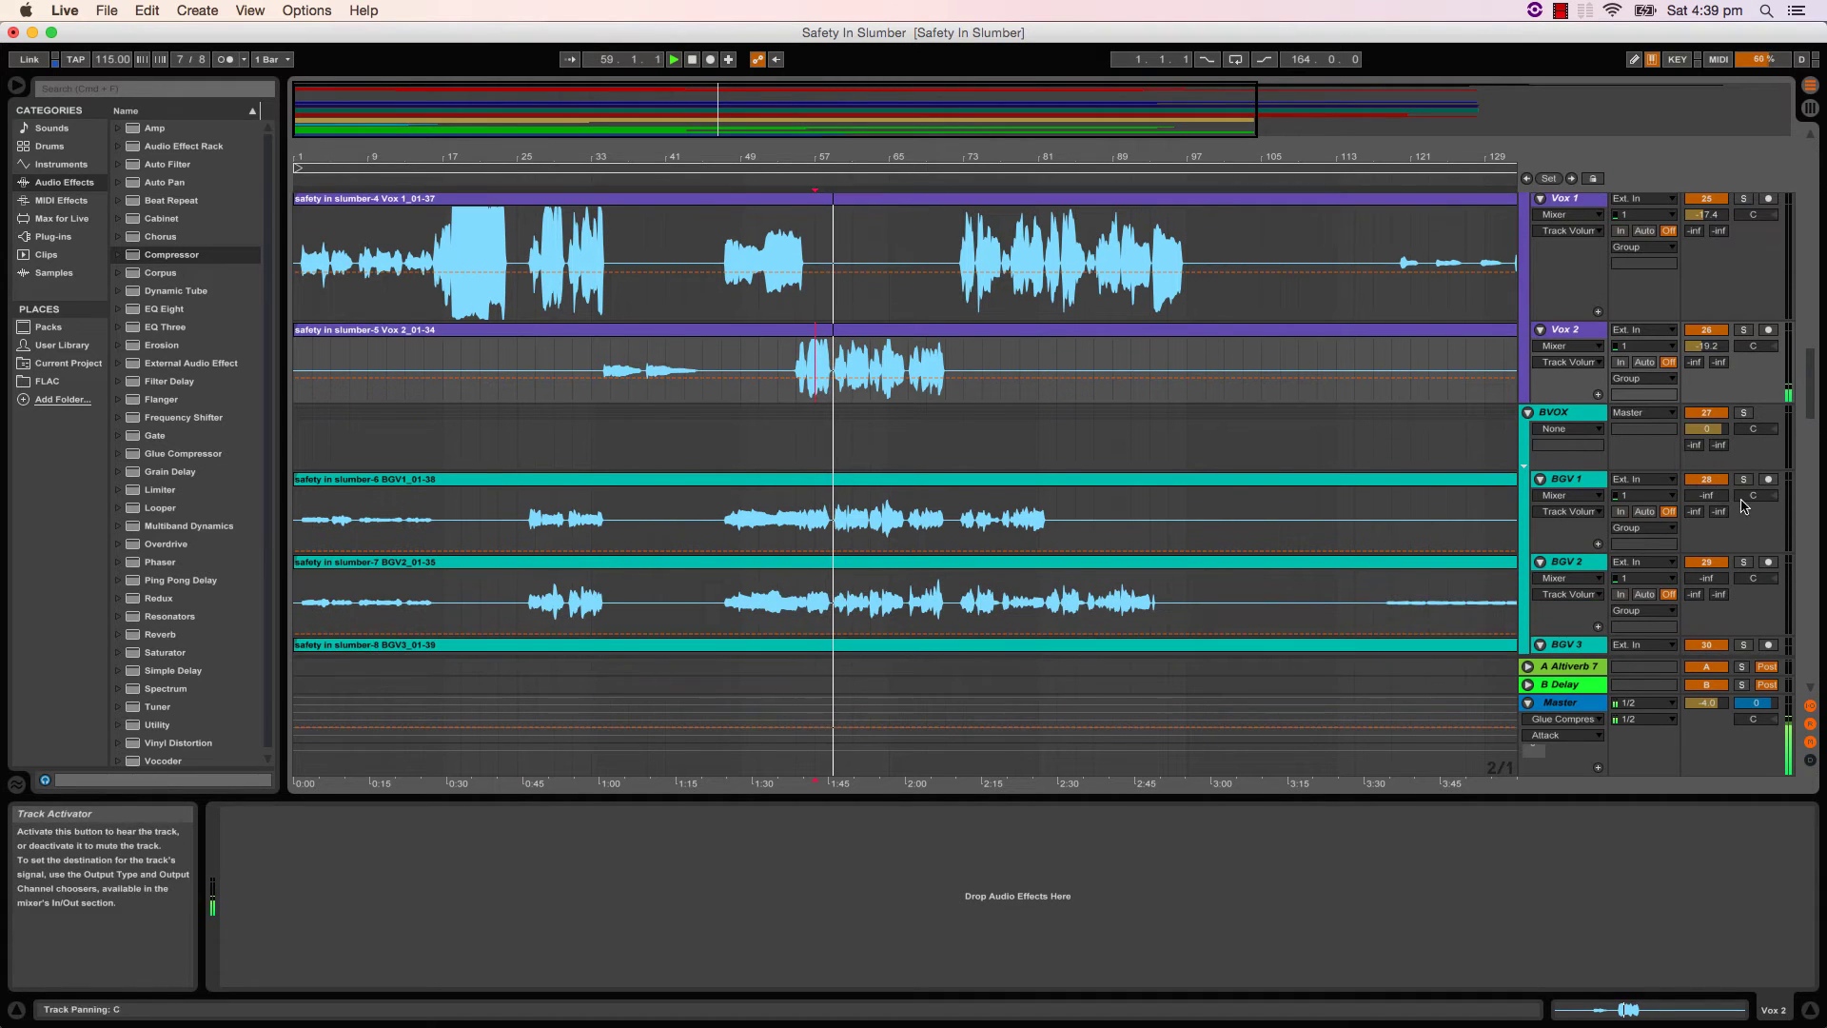
pyautogui.moveTo(1706, 495); pyautogui.dragTo(1706, 448)
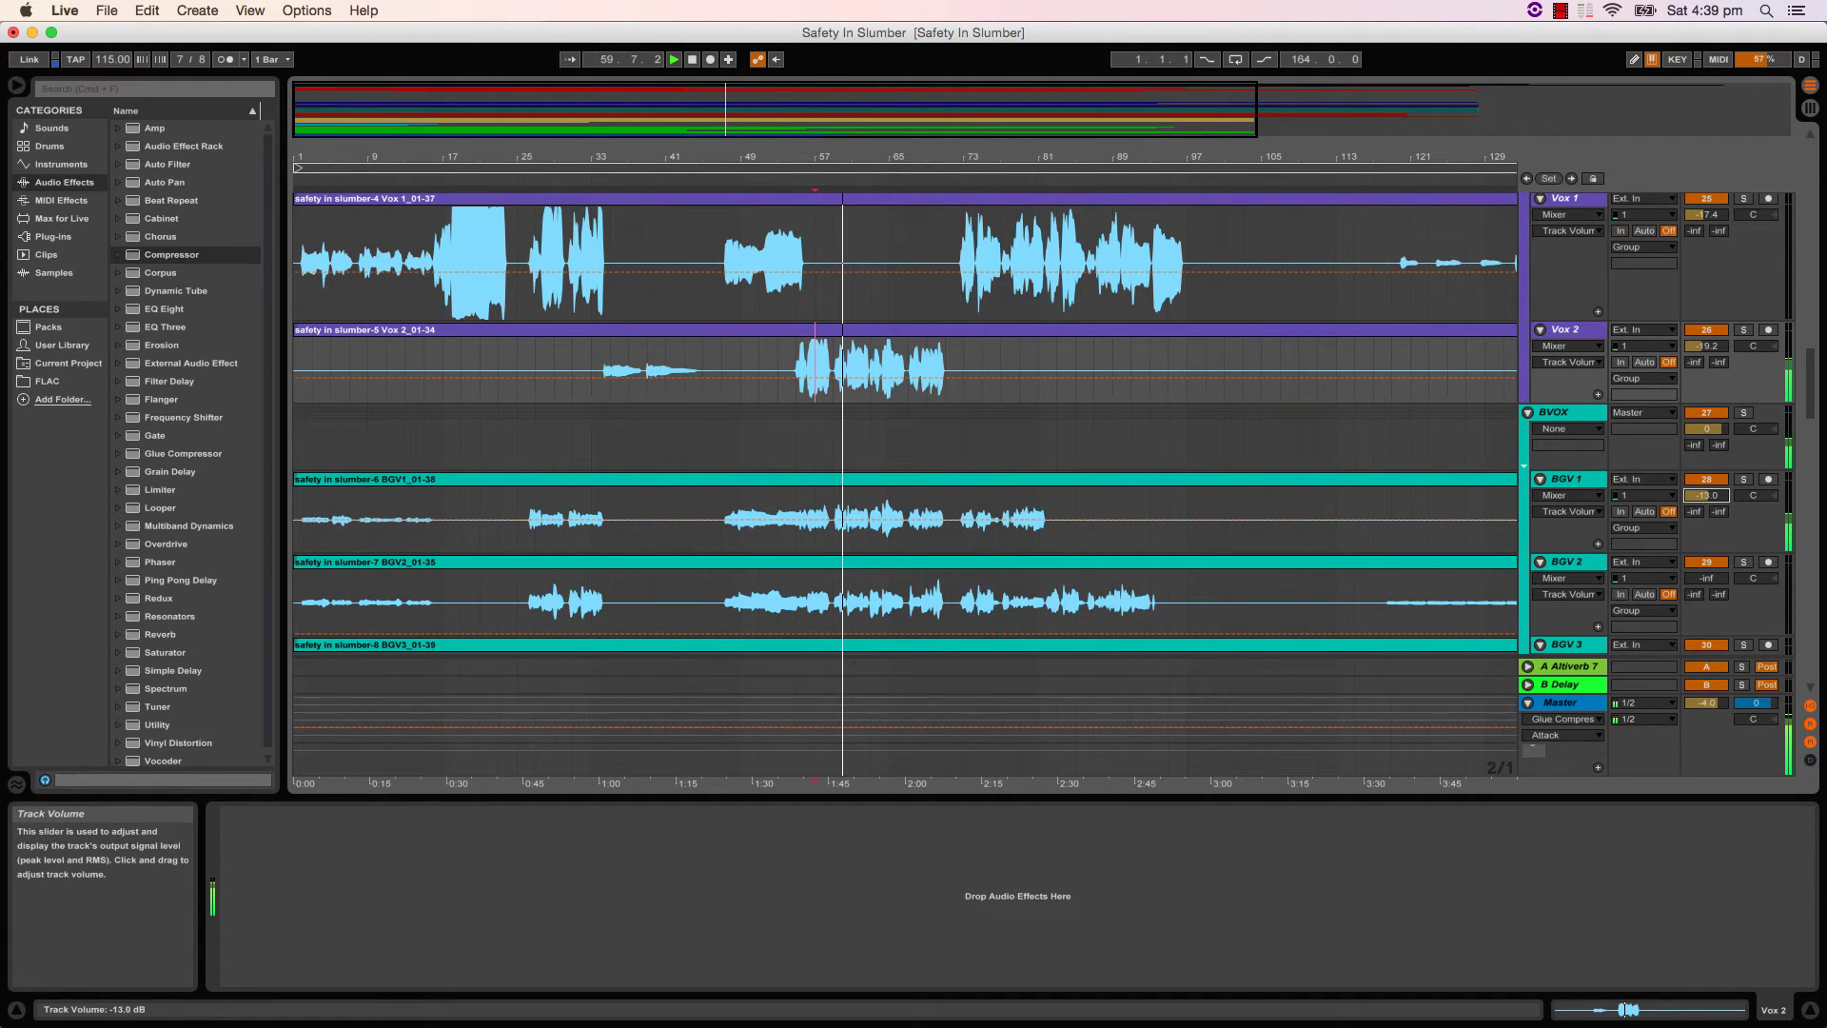
pyautogui.moveTo(1707, 577); pyautogui.dragTo(1706, 542)
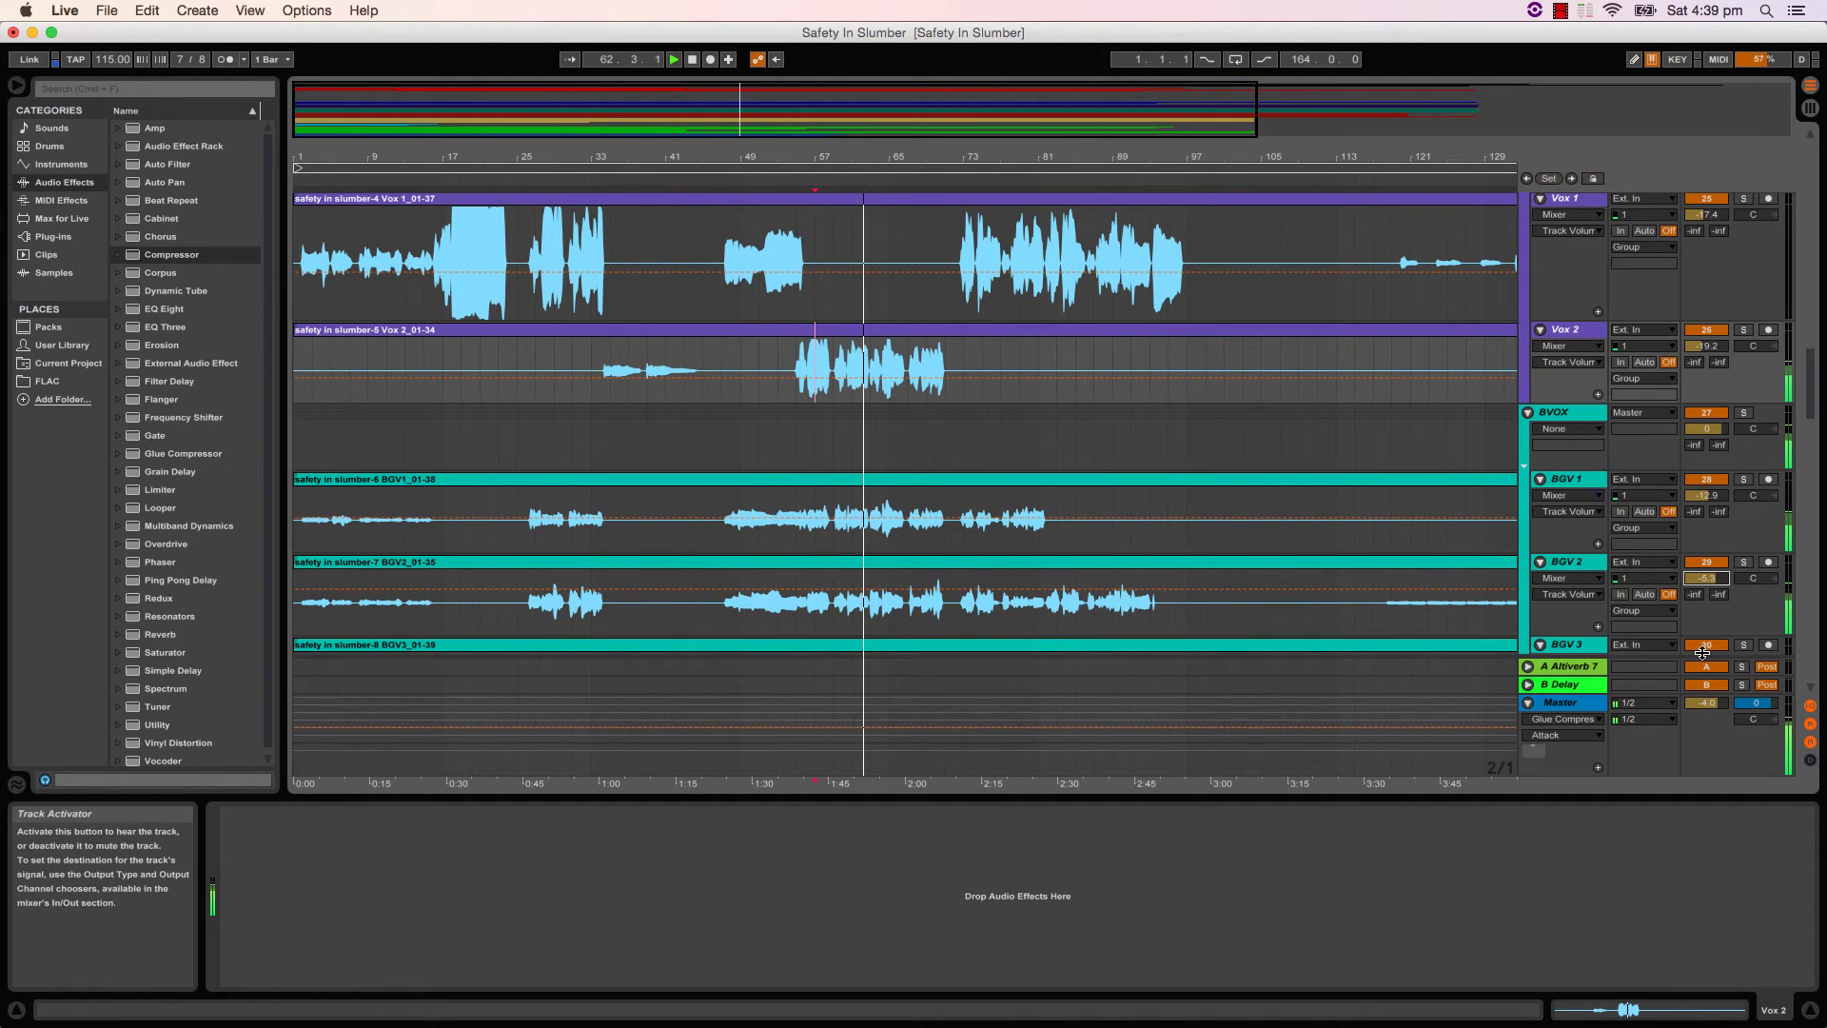
# - Play the ending where BGV 3 and BGV 4 sing, setting BGV 4 to about -8 dB and BGV 3 to about -7 dB
pyautogui.scroll(-6, 1587, 639)
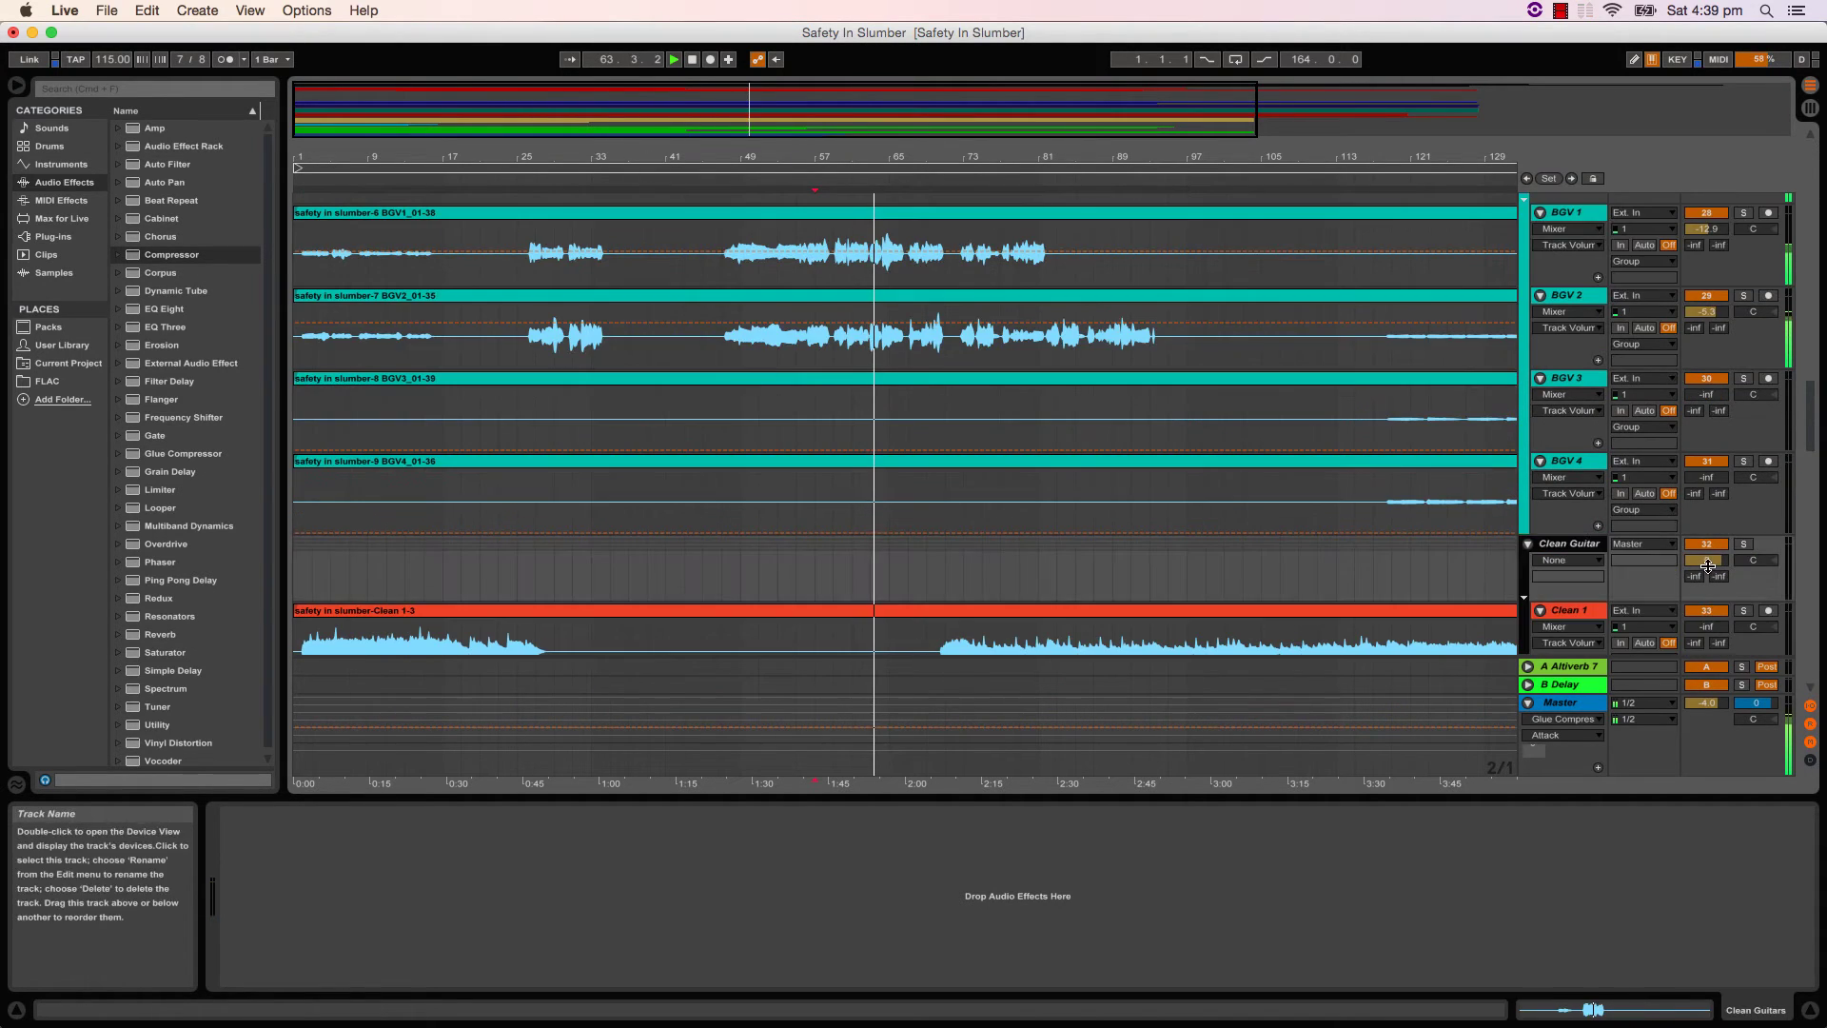
pyautogui.moveTo(1706, 478); pyautogui.dragTo(1706, 465)
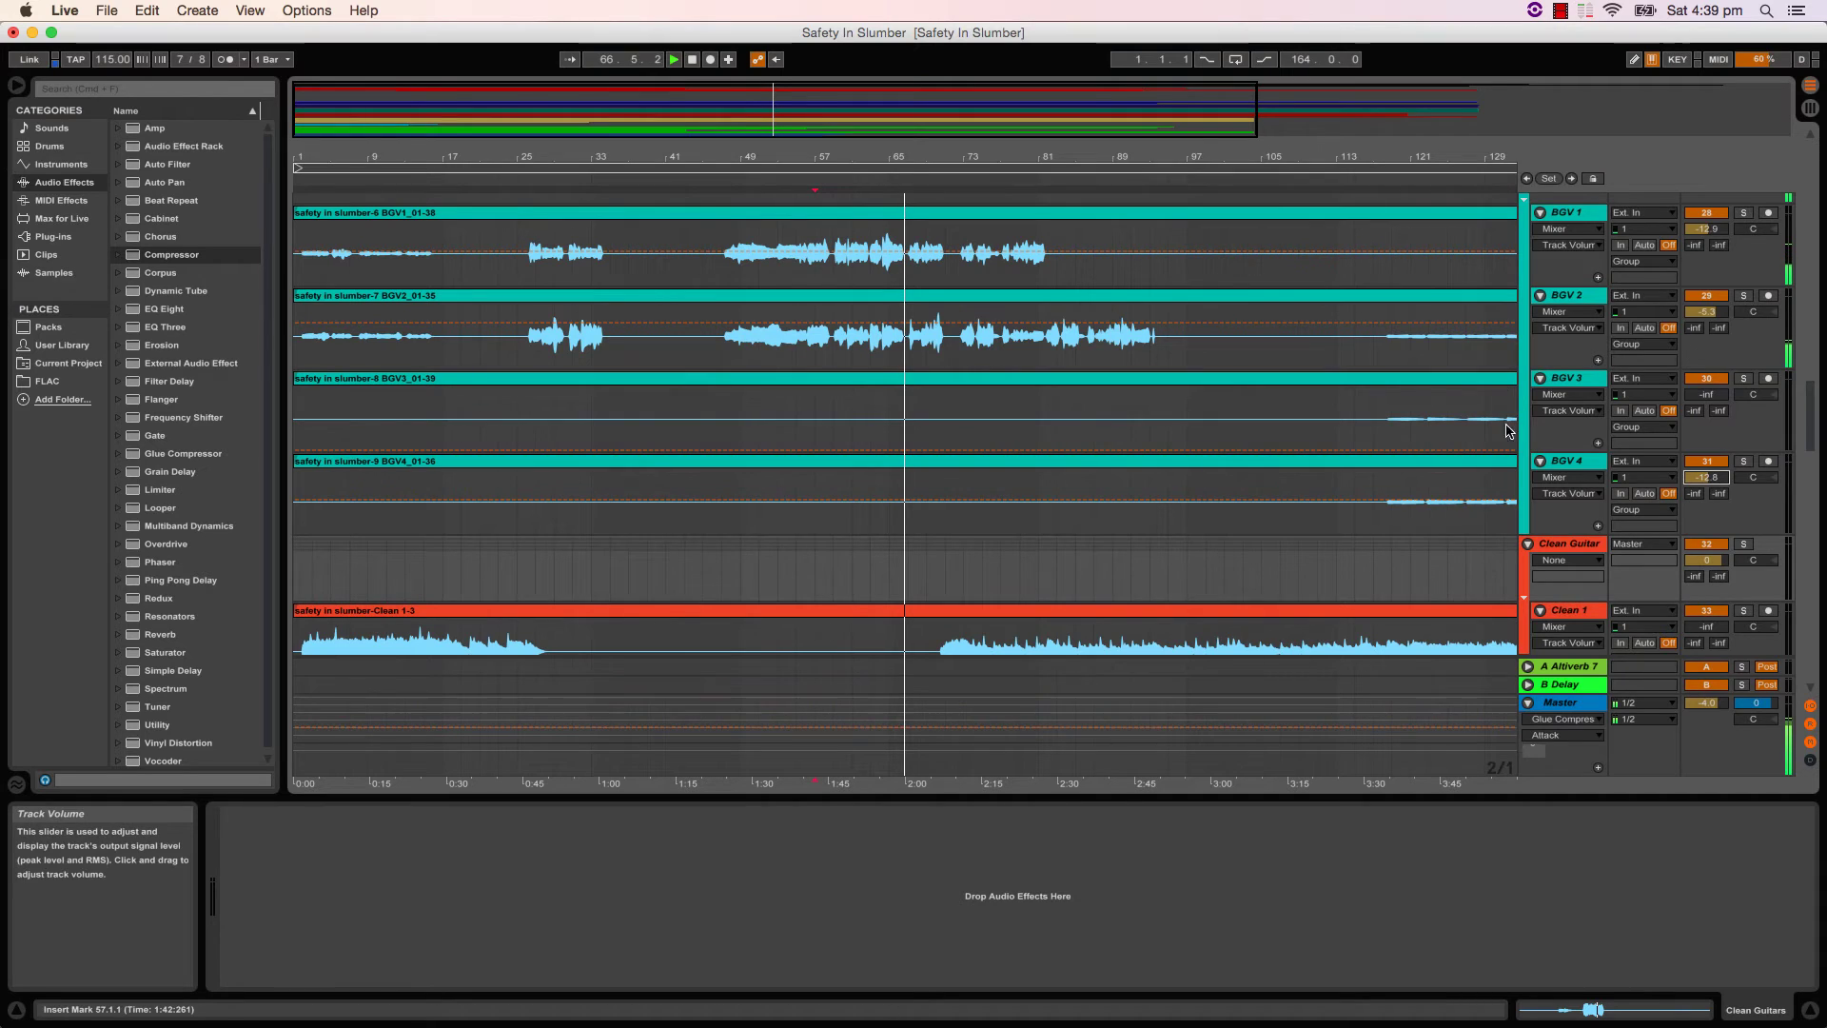
pyautogui.click(1468, 420)
pyautogui.moveTo(1706, 477); pyautogui.dragTo(1710, 477)
pyautogui.moveTo(1710, 397); pyautogui.dragTo(1710, 373)
# - Show the whole arrangement and play from around bar 49 to hear the lead and background vocals together
pyautogui.scroll(5, 1674, 414)
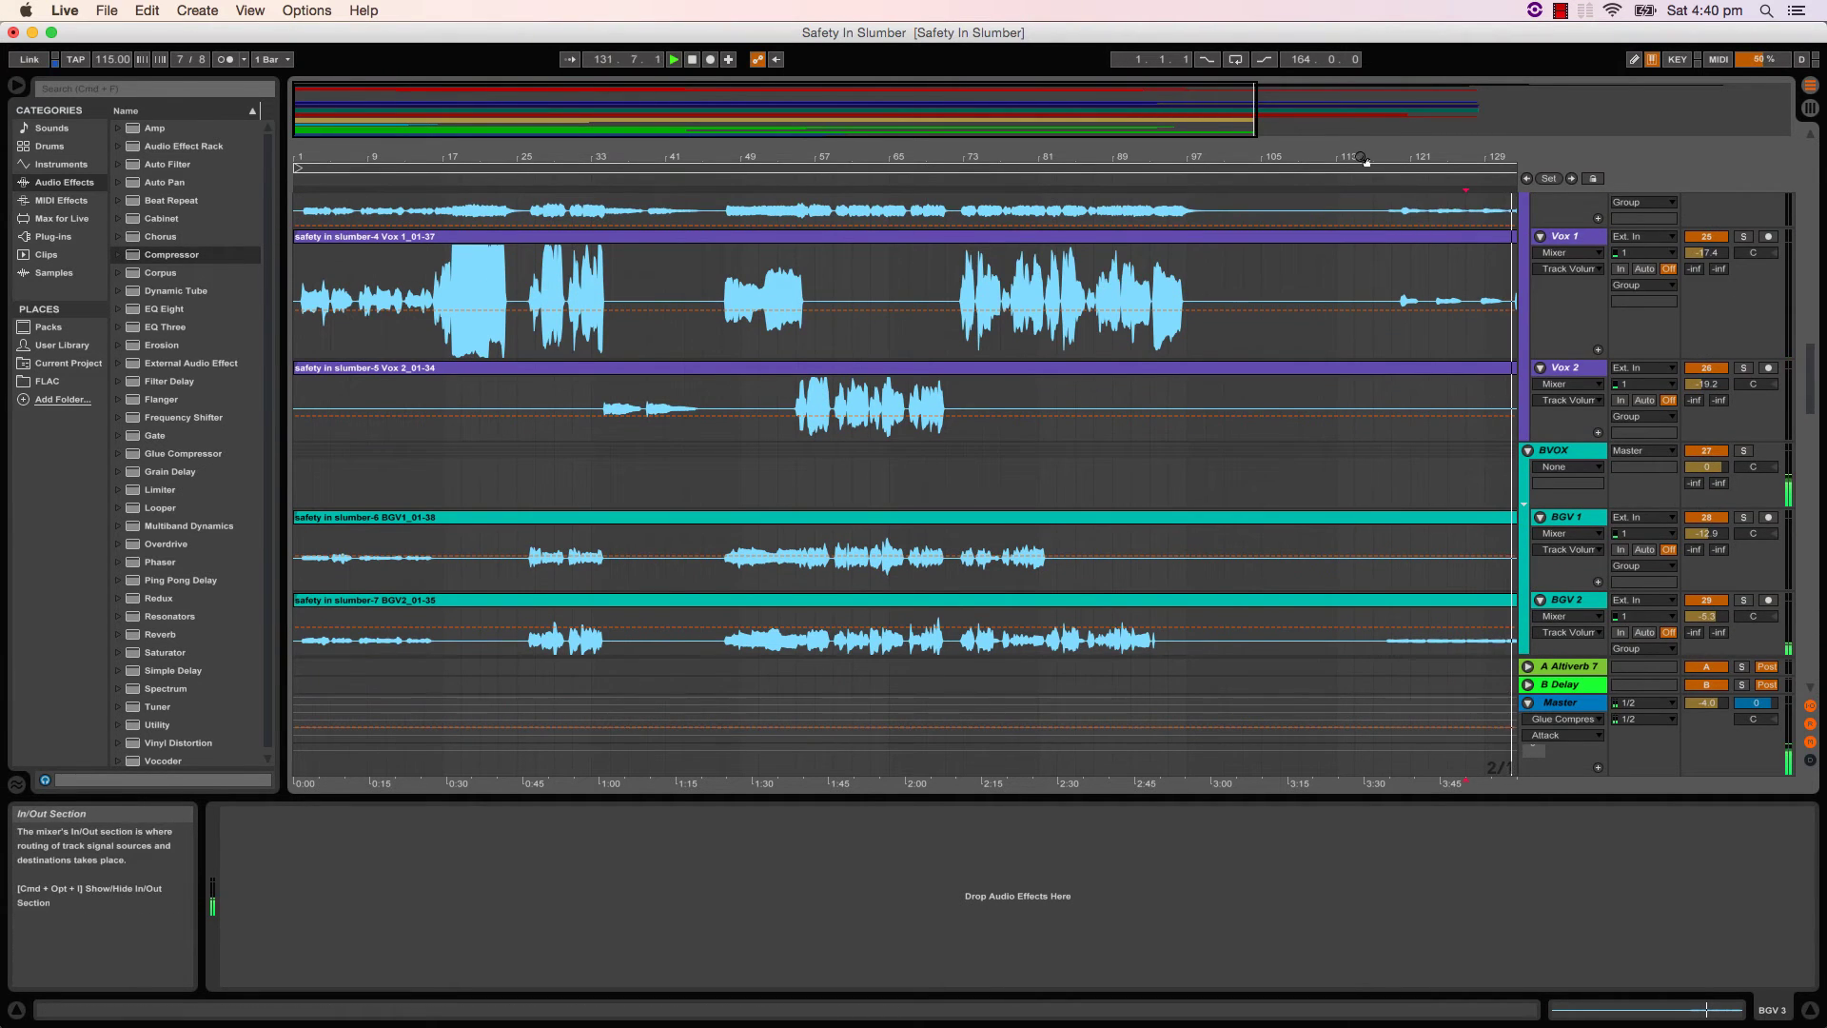
pyautogui.moveTo(1367, 160)
pyautogui.mouseDown()
pyautogui.moveTo(1361, 190)
pyautogui.moveTo(1352, 134)
pyautogui.mouseUp()
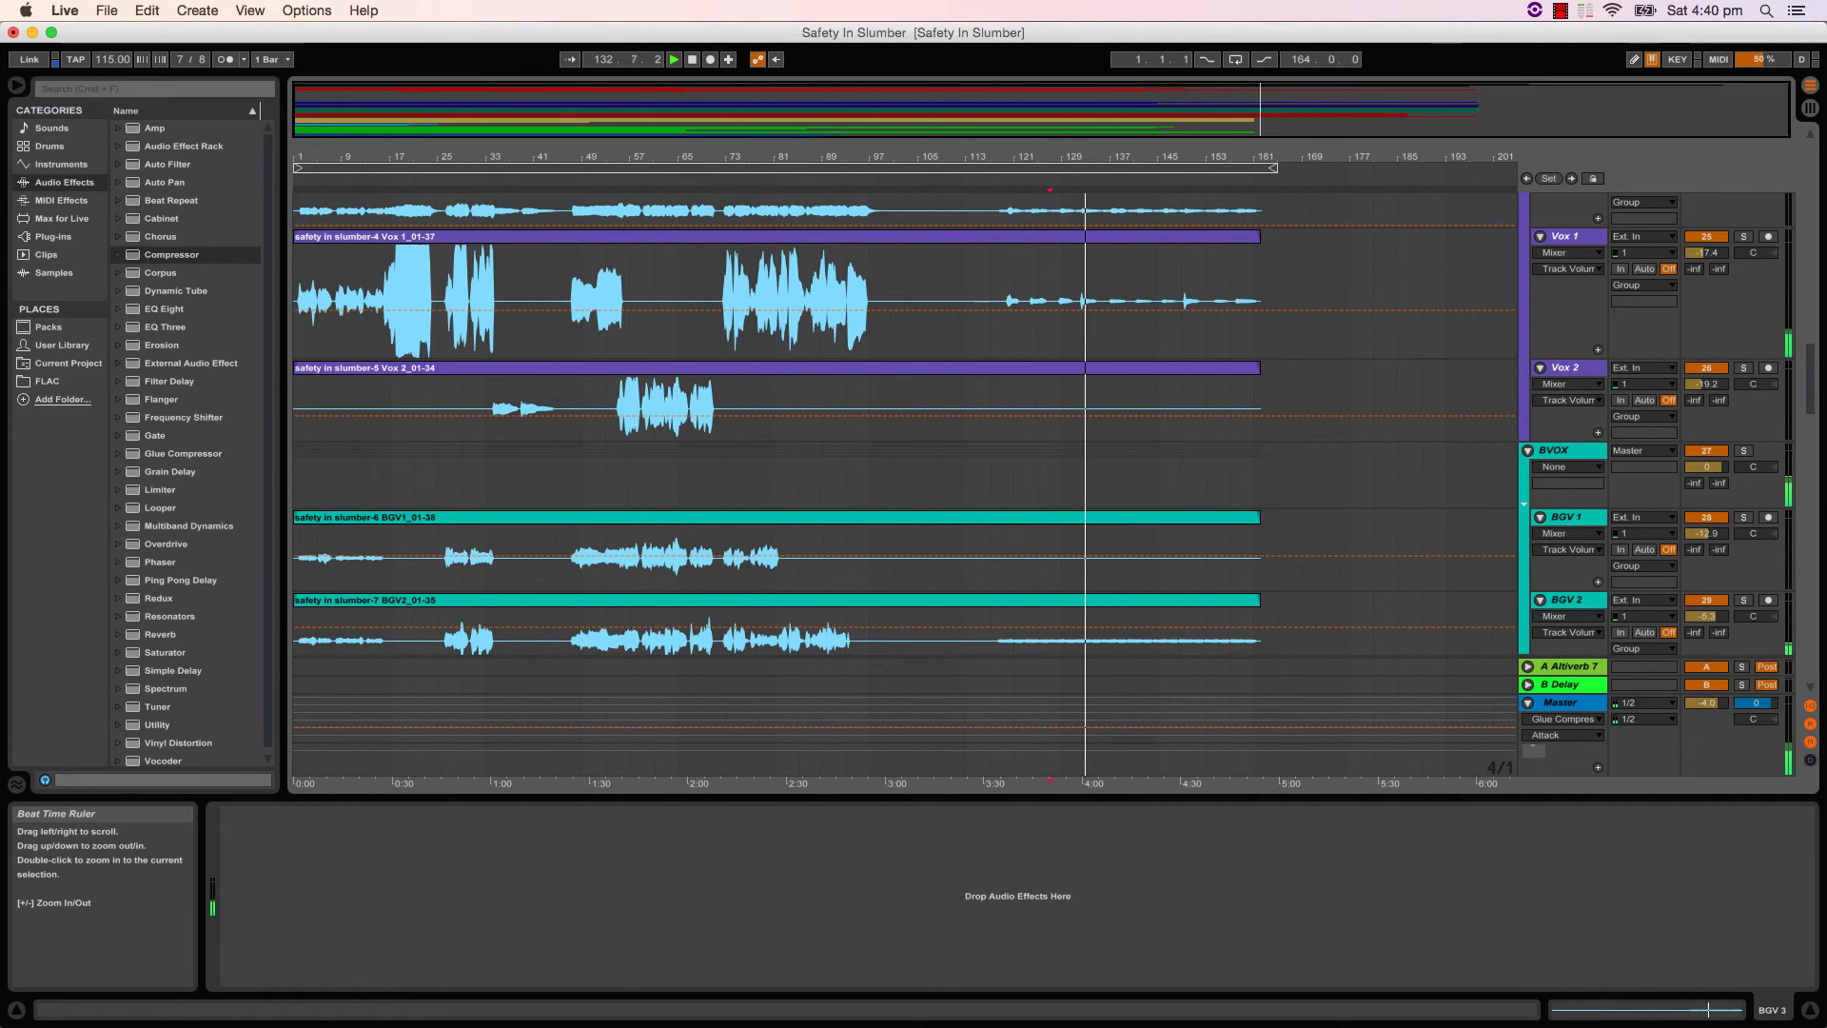
pyautogui.click(583, 562)
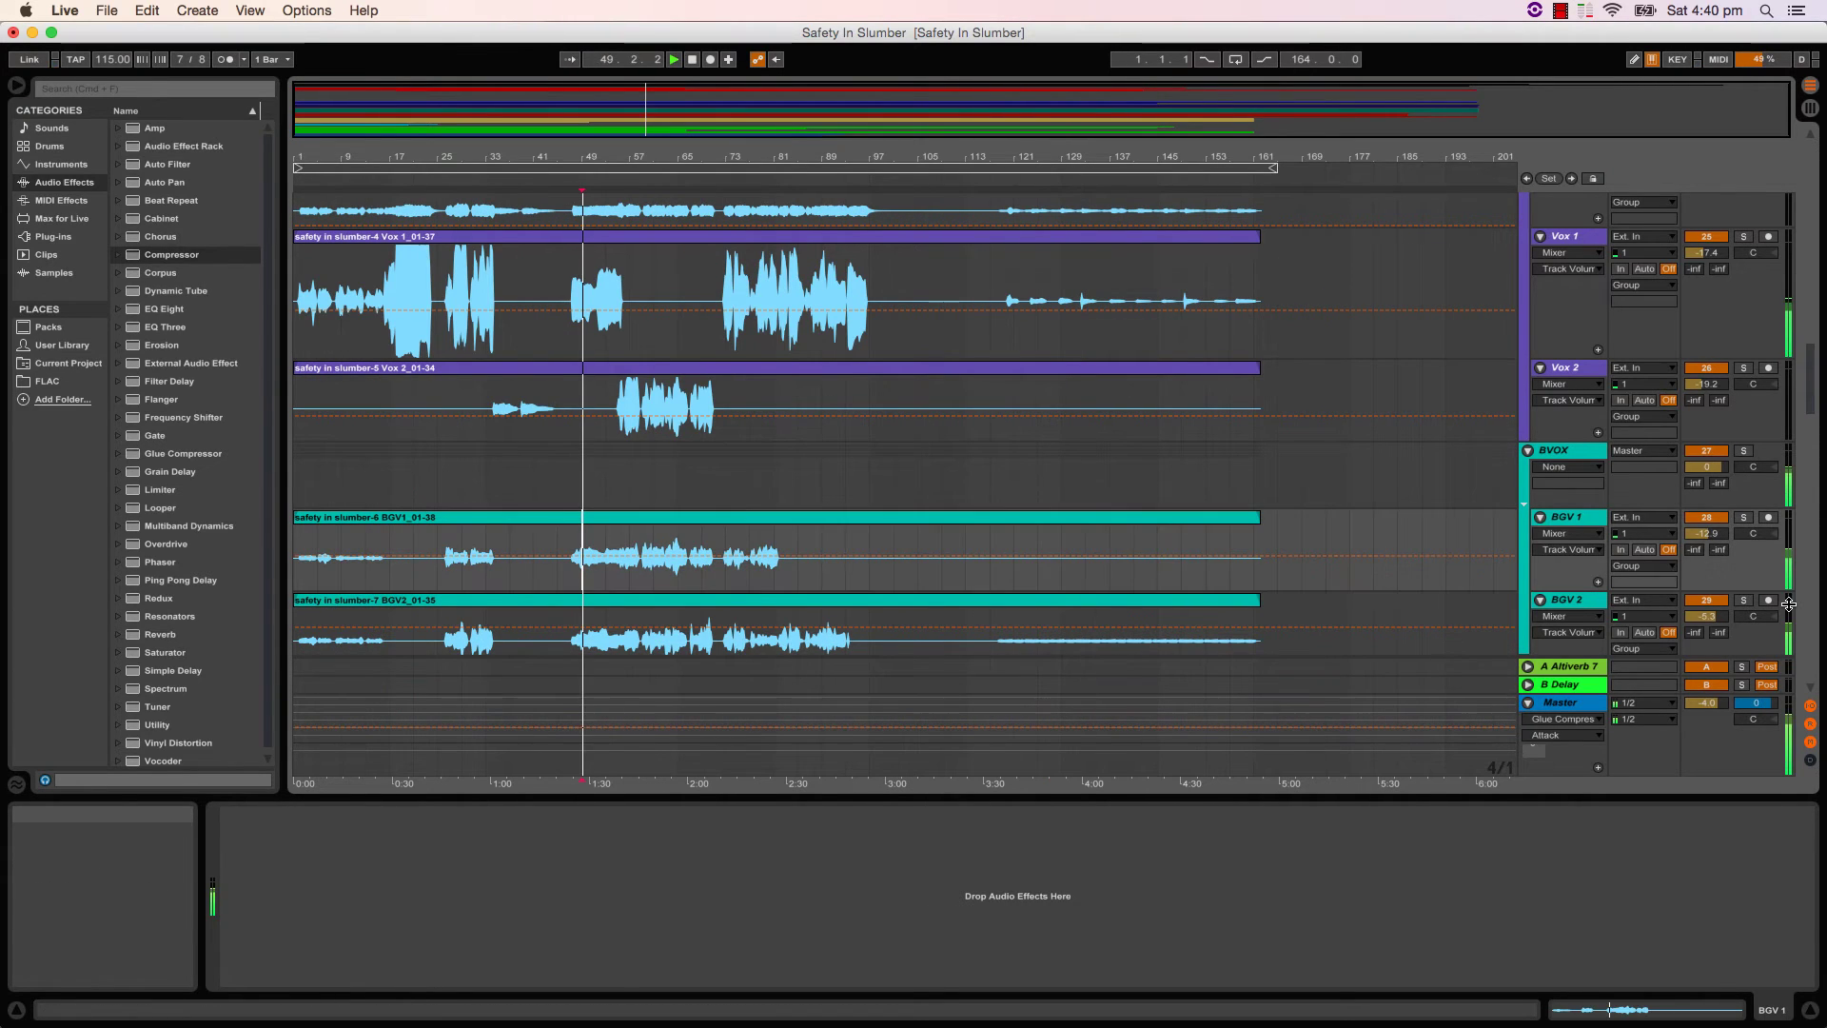
# - In the Clean Guitar group, raise the Clean 1 volume to about -8 dB and Clean 2 to about -7.9 dB
pyautogui.scroll(-10, 1721, 568)
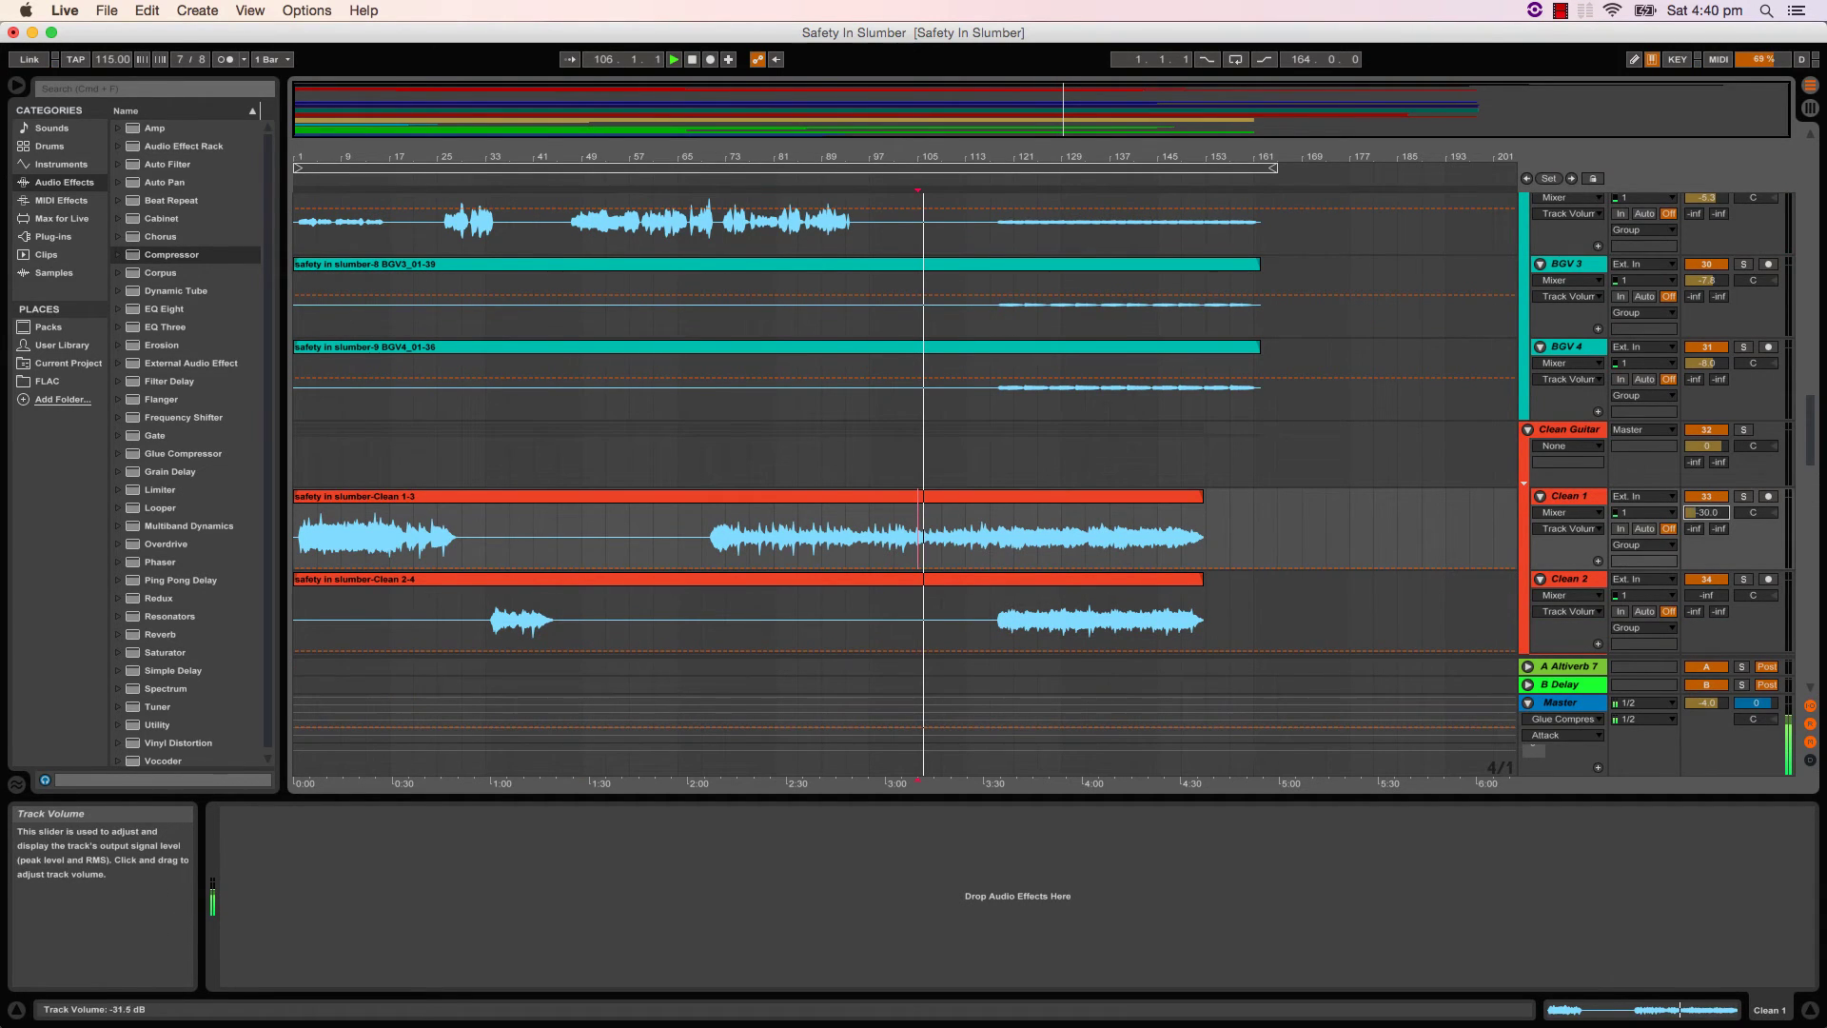
pyautogui.moveTo(1706, 512); pyautogui.dragTo(1706, 447)
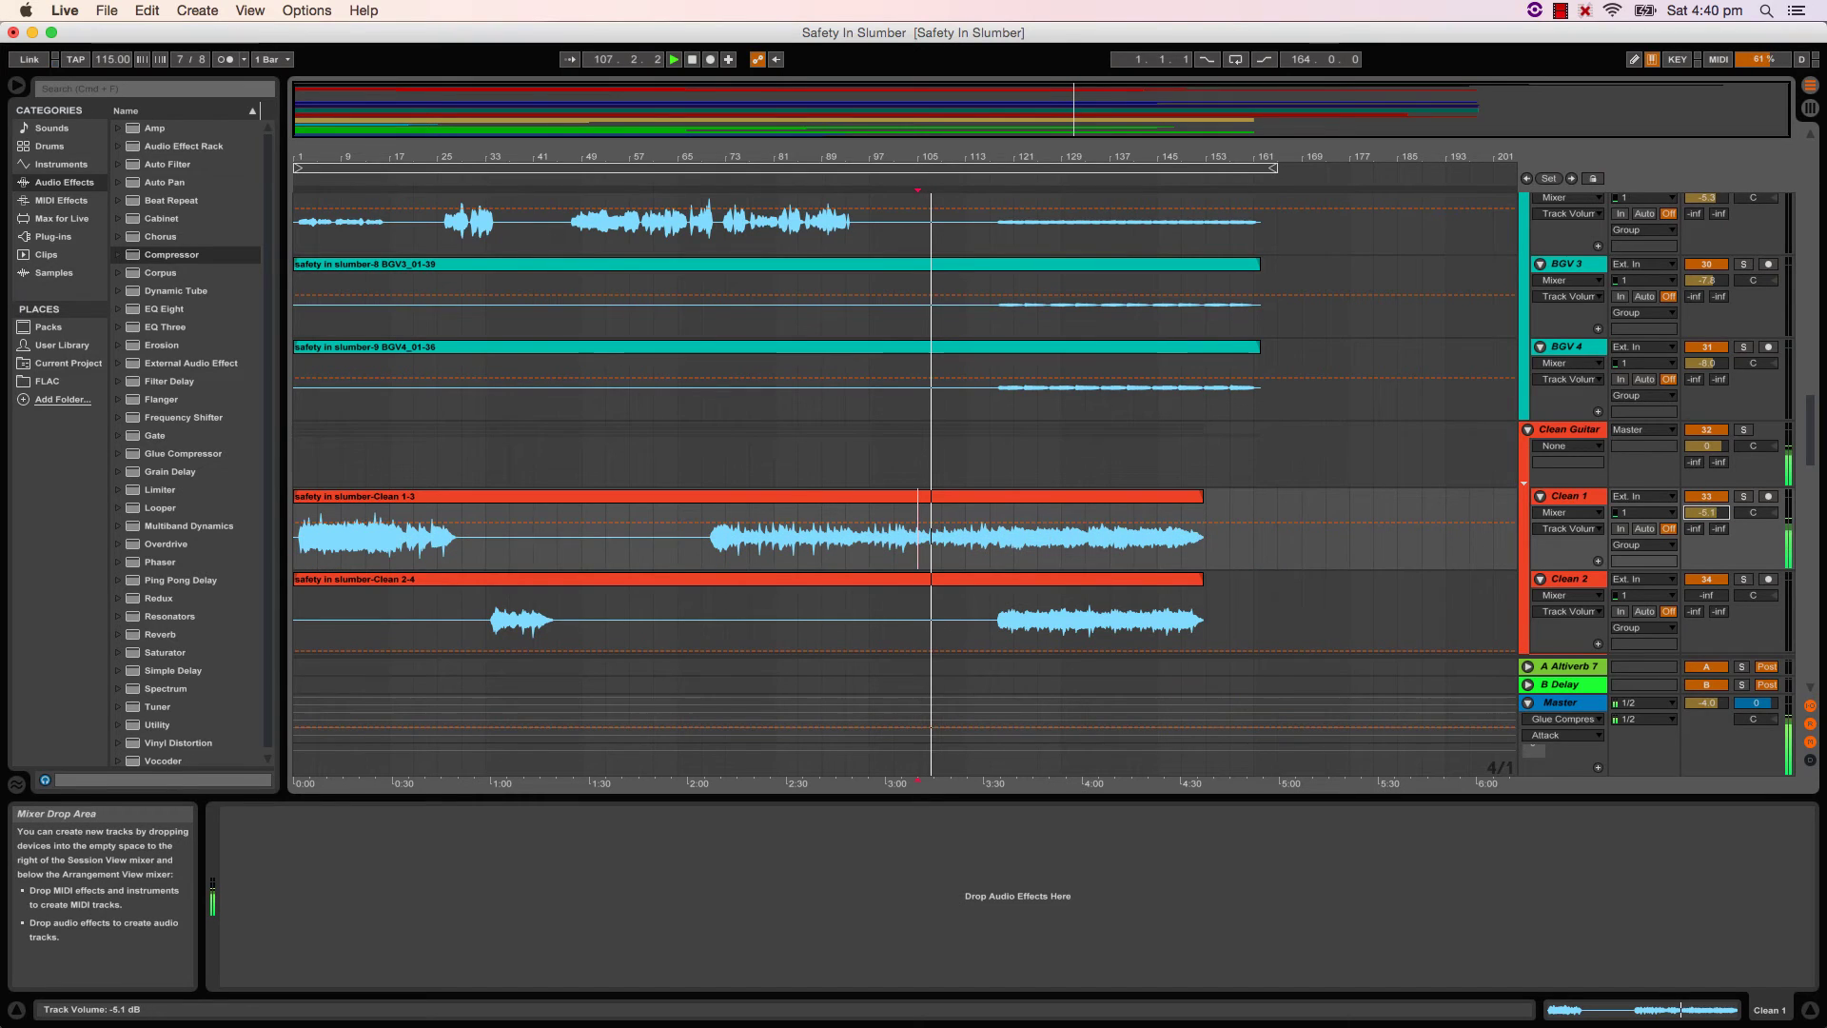
pyautogui.moveTo(1706, 595); pyautogui.dragTo(1706, 589)
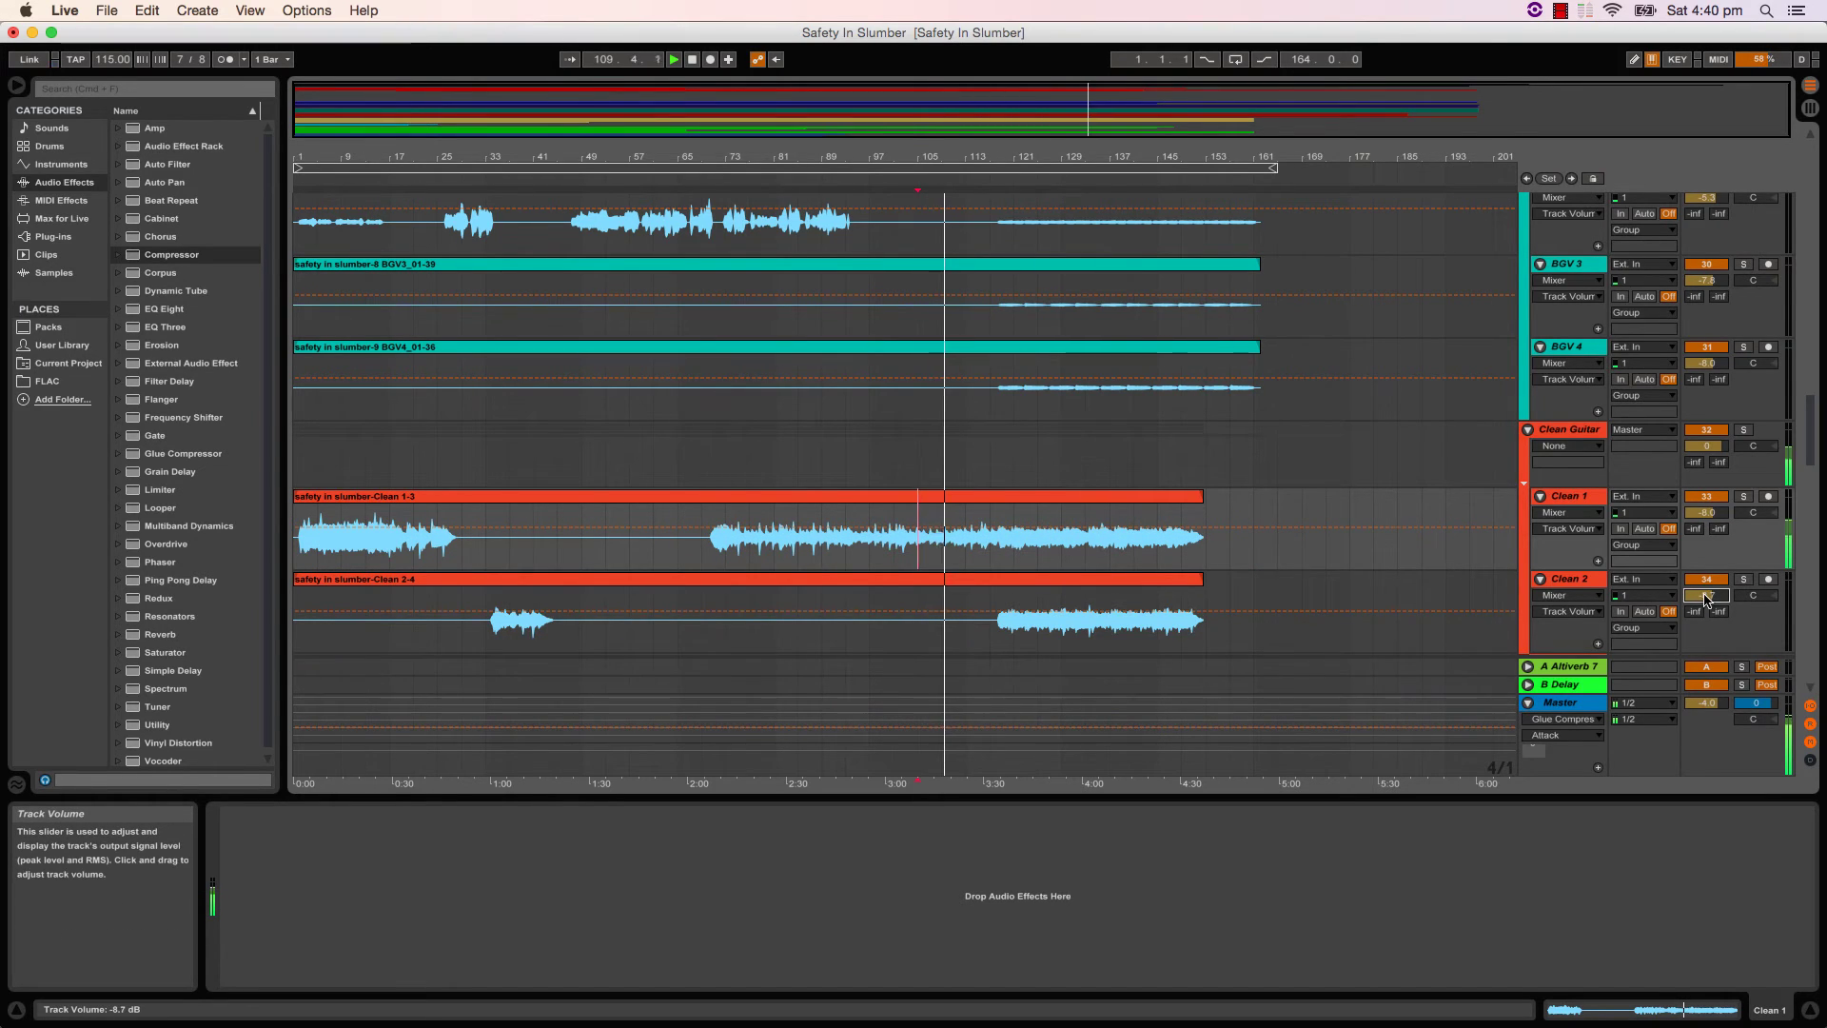
pyautogui.moveTo(1706, 595); pyautogui.dragTo(1706, 590)
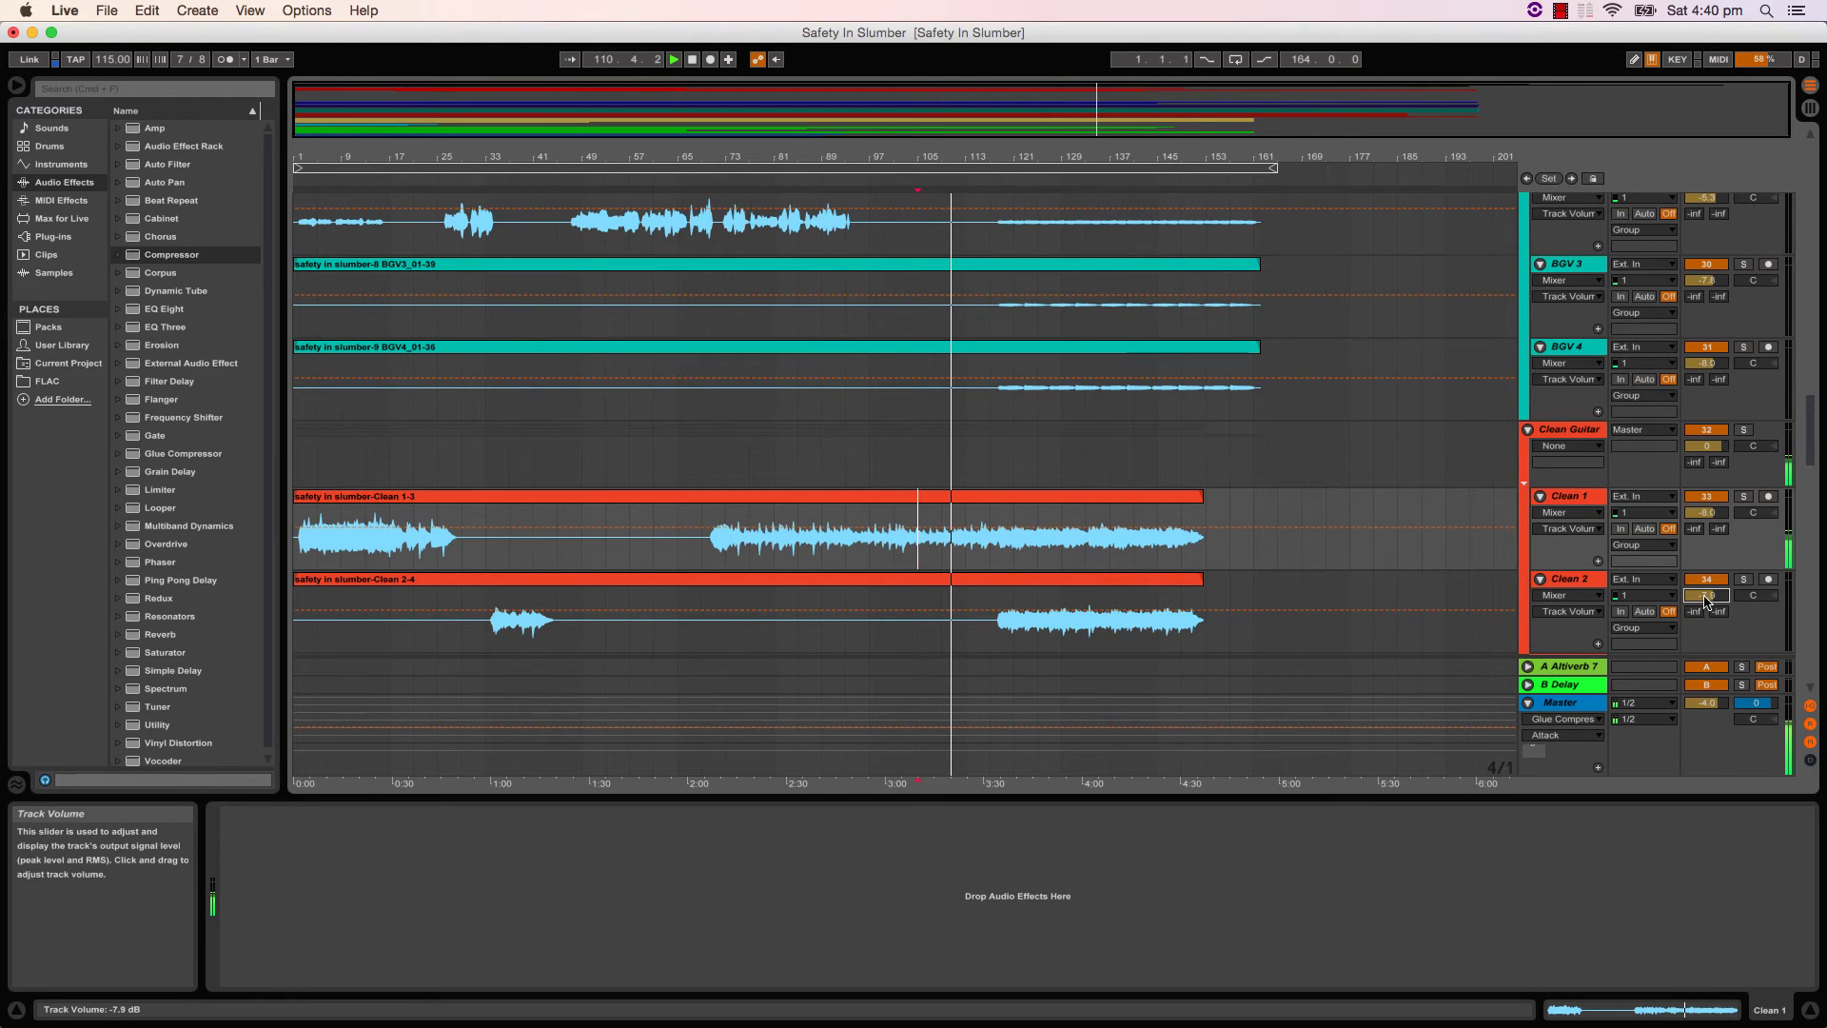
# - Play from around bar 133 and raise the Clean 3 volume to about -10 dB and Clean 4 to about -5.5 dB
pyautogui.scroll(-5, 1730, 607)
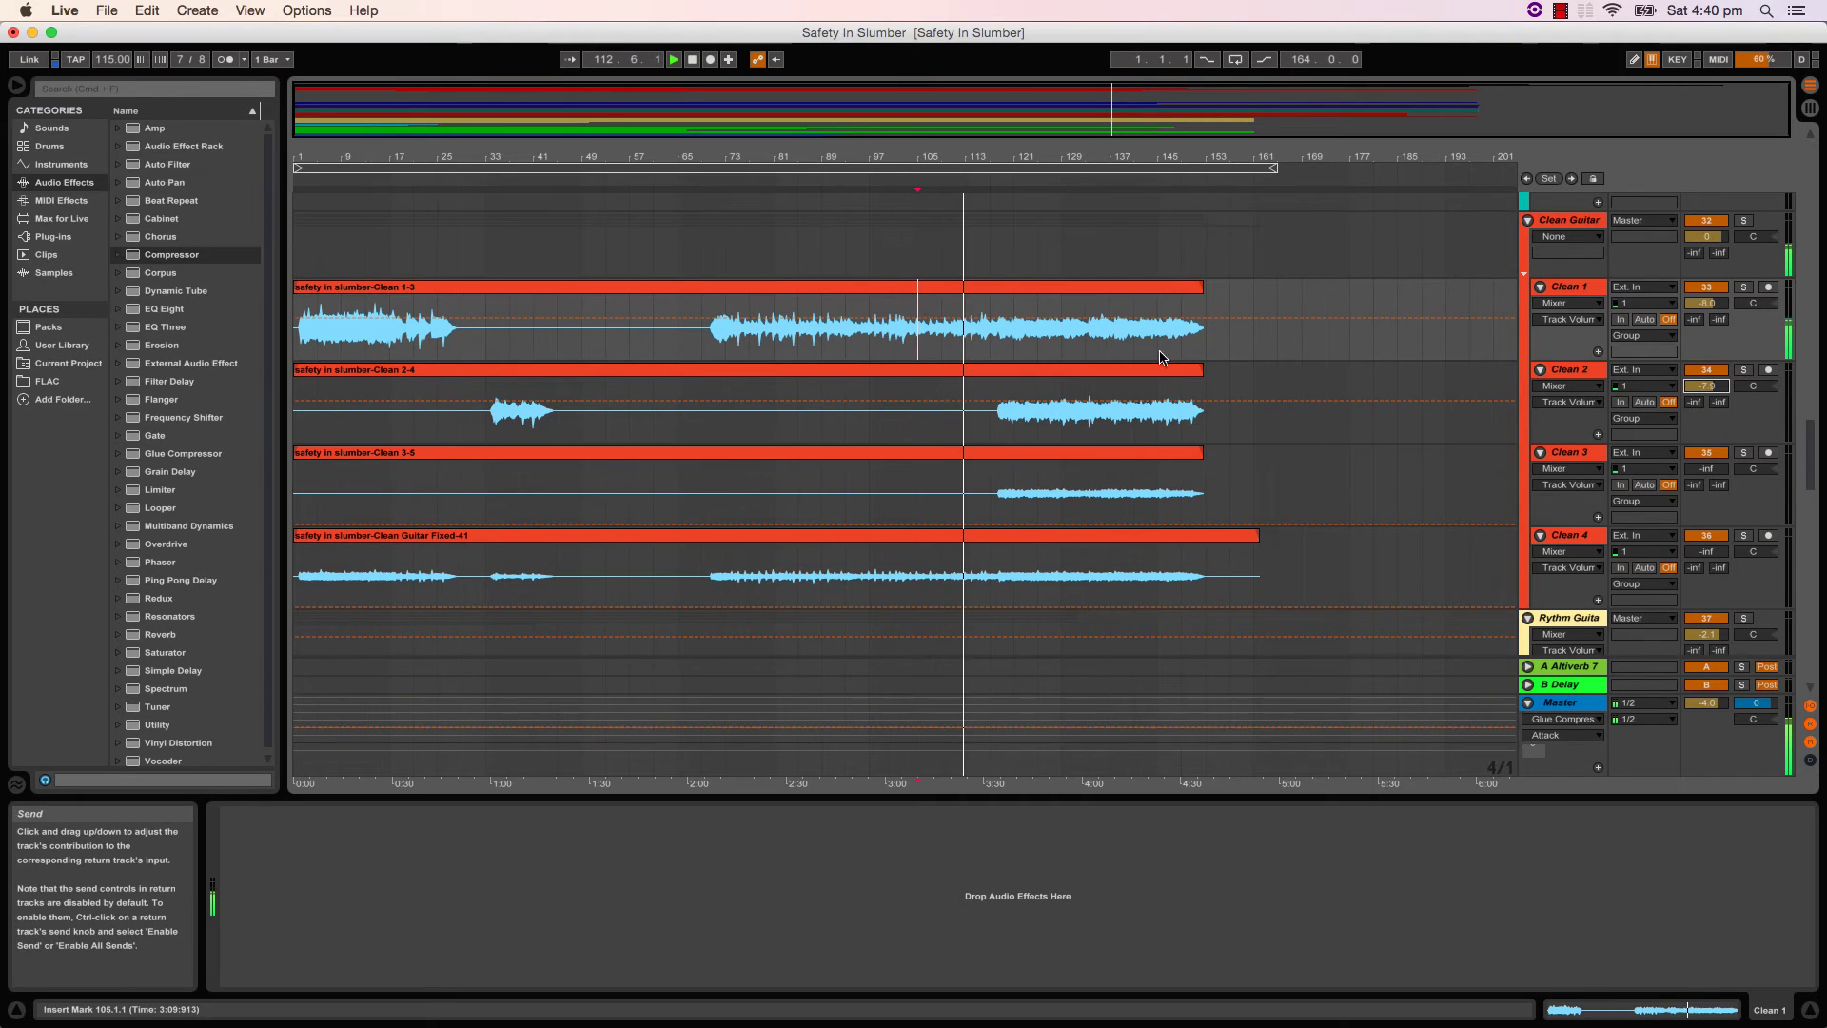
pyautogui.click(1086, 328)
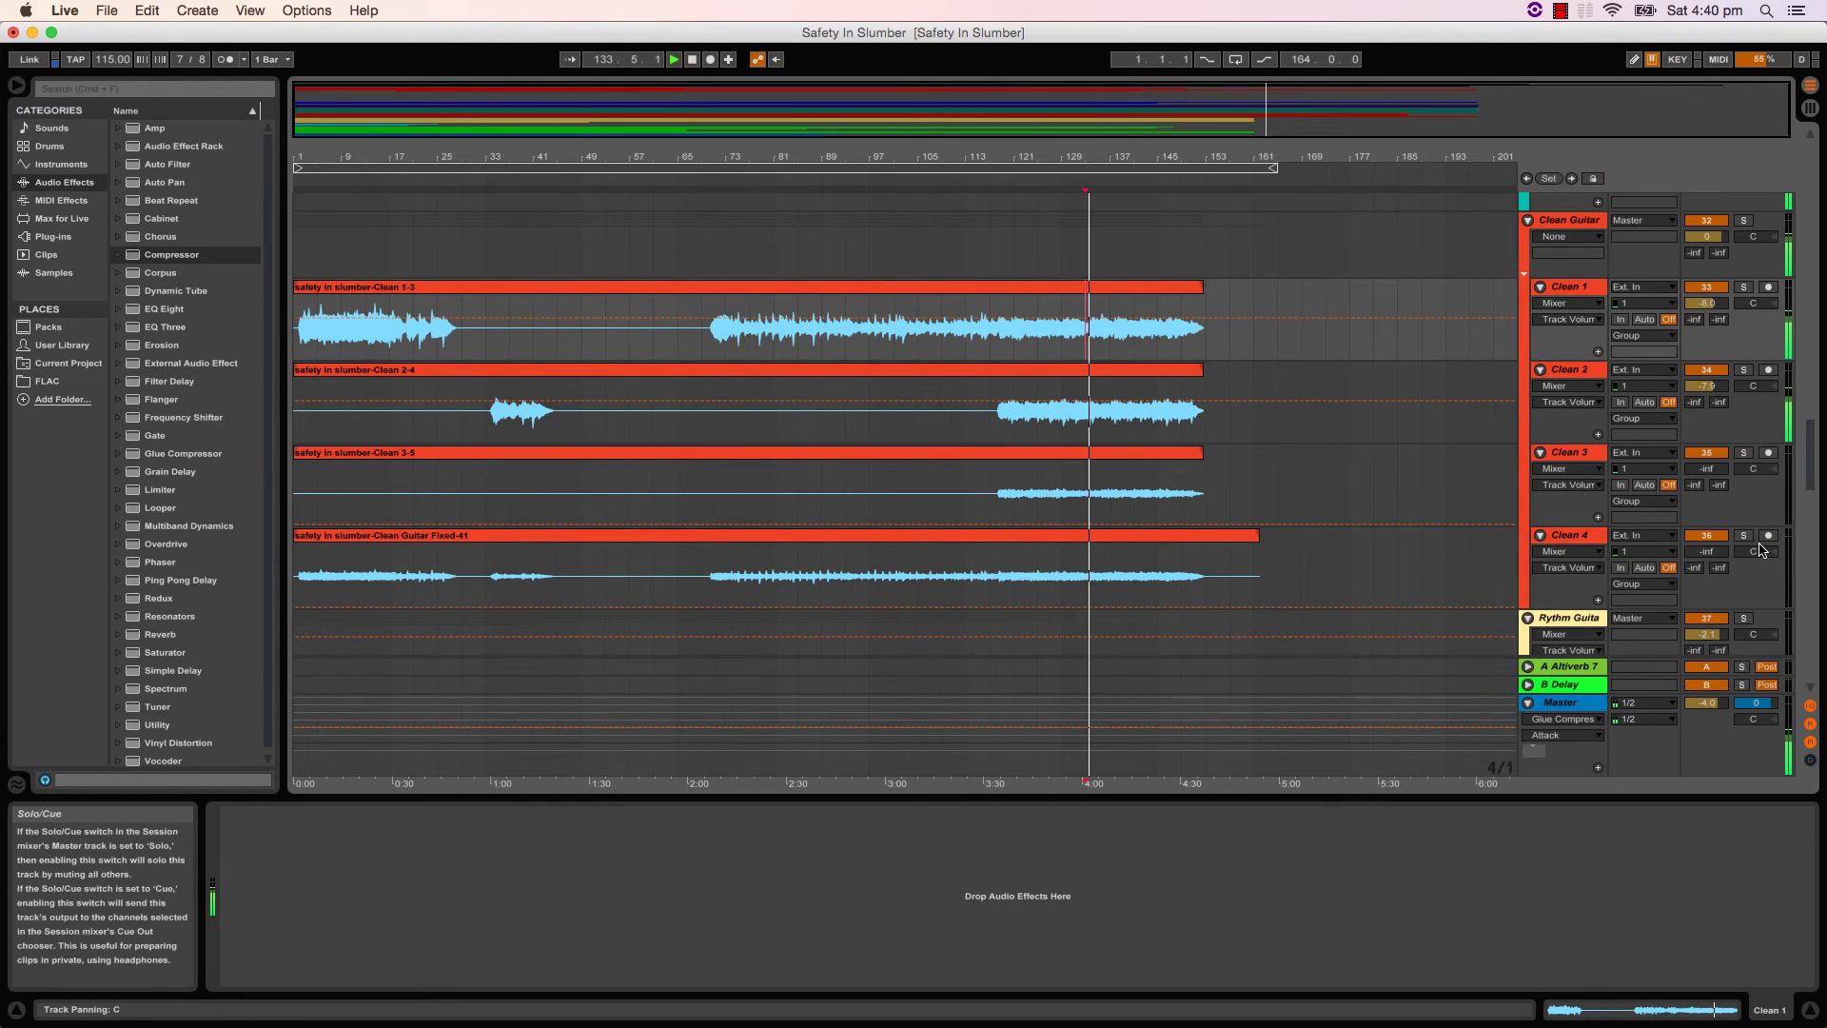
pyautogui.moveTo(1706, 468)
pyautogui.mouseDown()
pyautogui.moveTo(1707, 450)
pyautogui.moveTo(1706, 466)
pyautogui.mouseUp()
pyautogui.moveTo(1707, 551); pyautogui.dragTo(1706, 541)
# - Reset the panning of Guitar1, Guitar2, Guitar3 and Guitar4 in the rhythm guitar group to center, and stop playback
pyautogui.scroll(-3, 1696, 567)
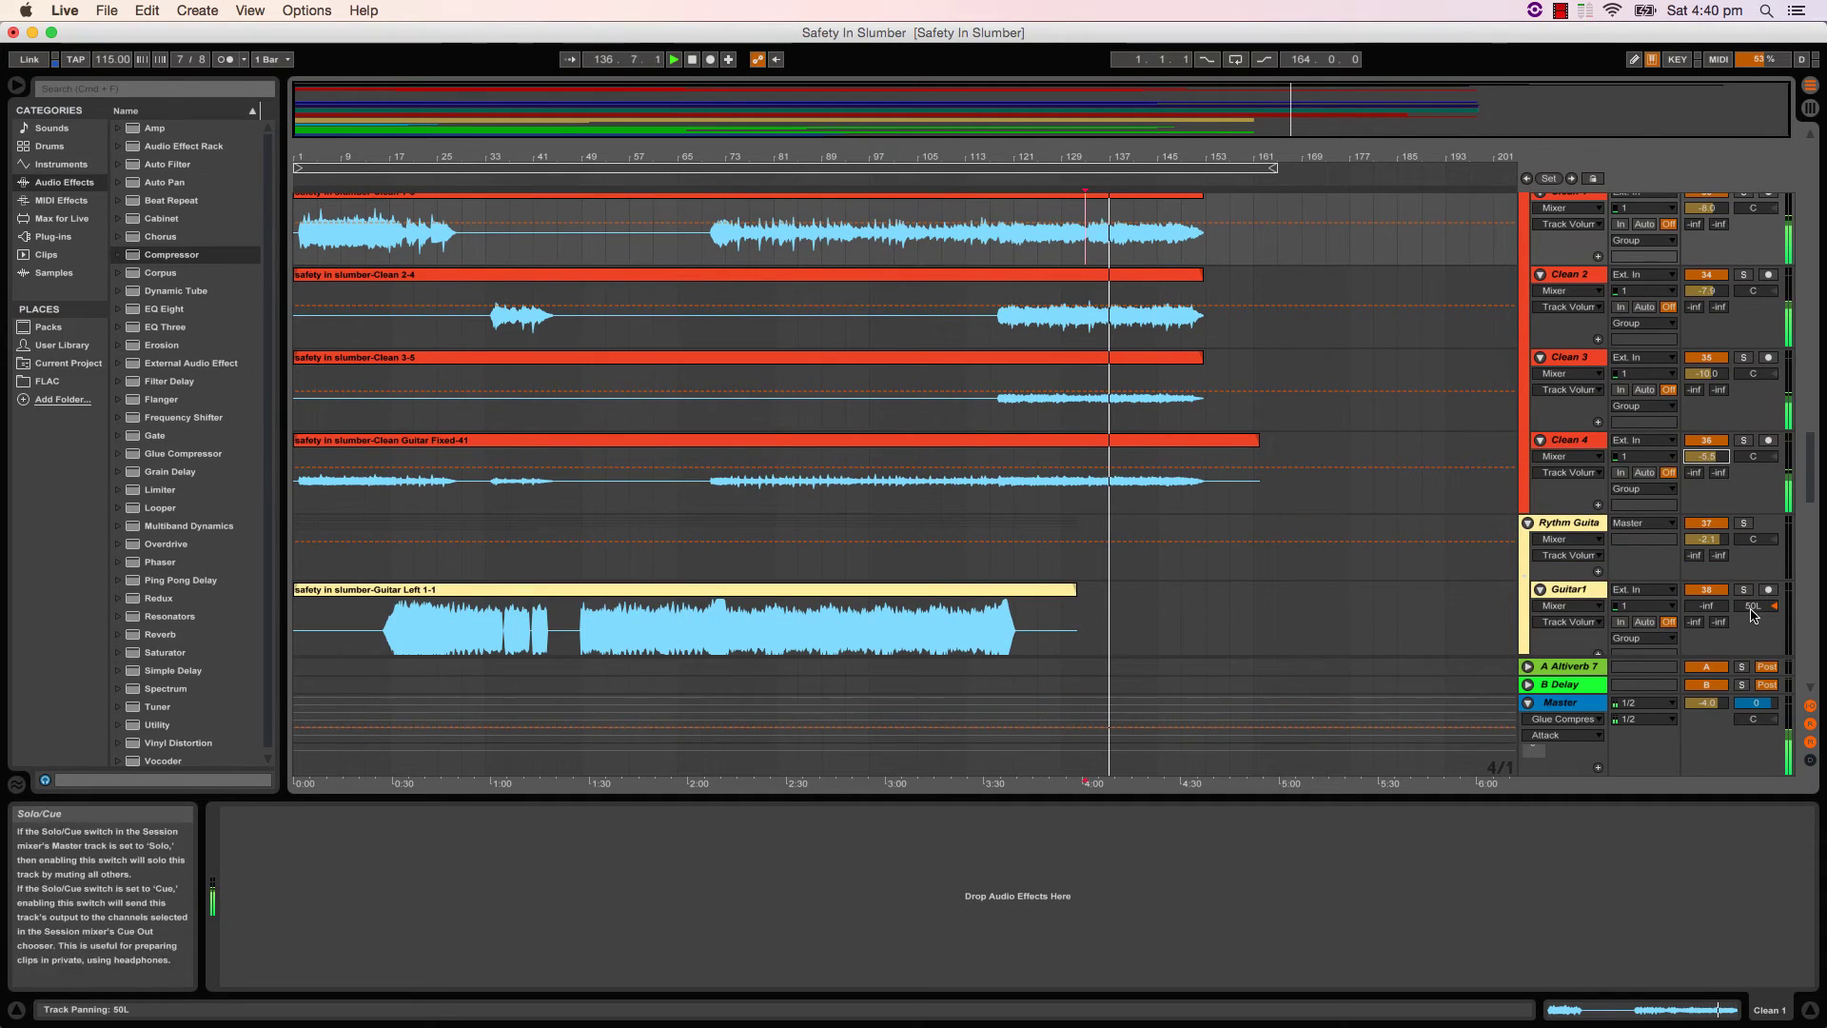
pyautogui.click(1754, 609)
pyautogui.scroll(-2, 1754, 612)
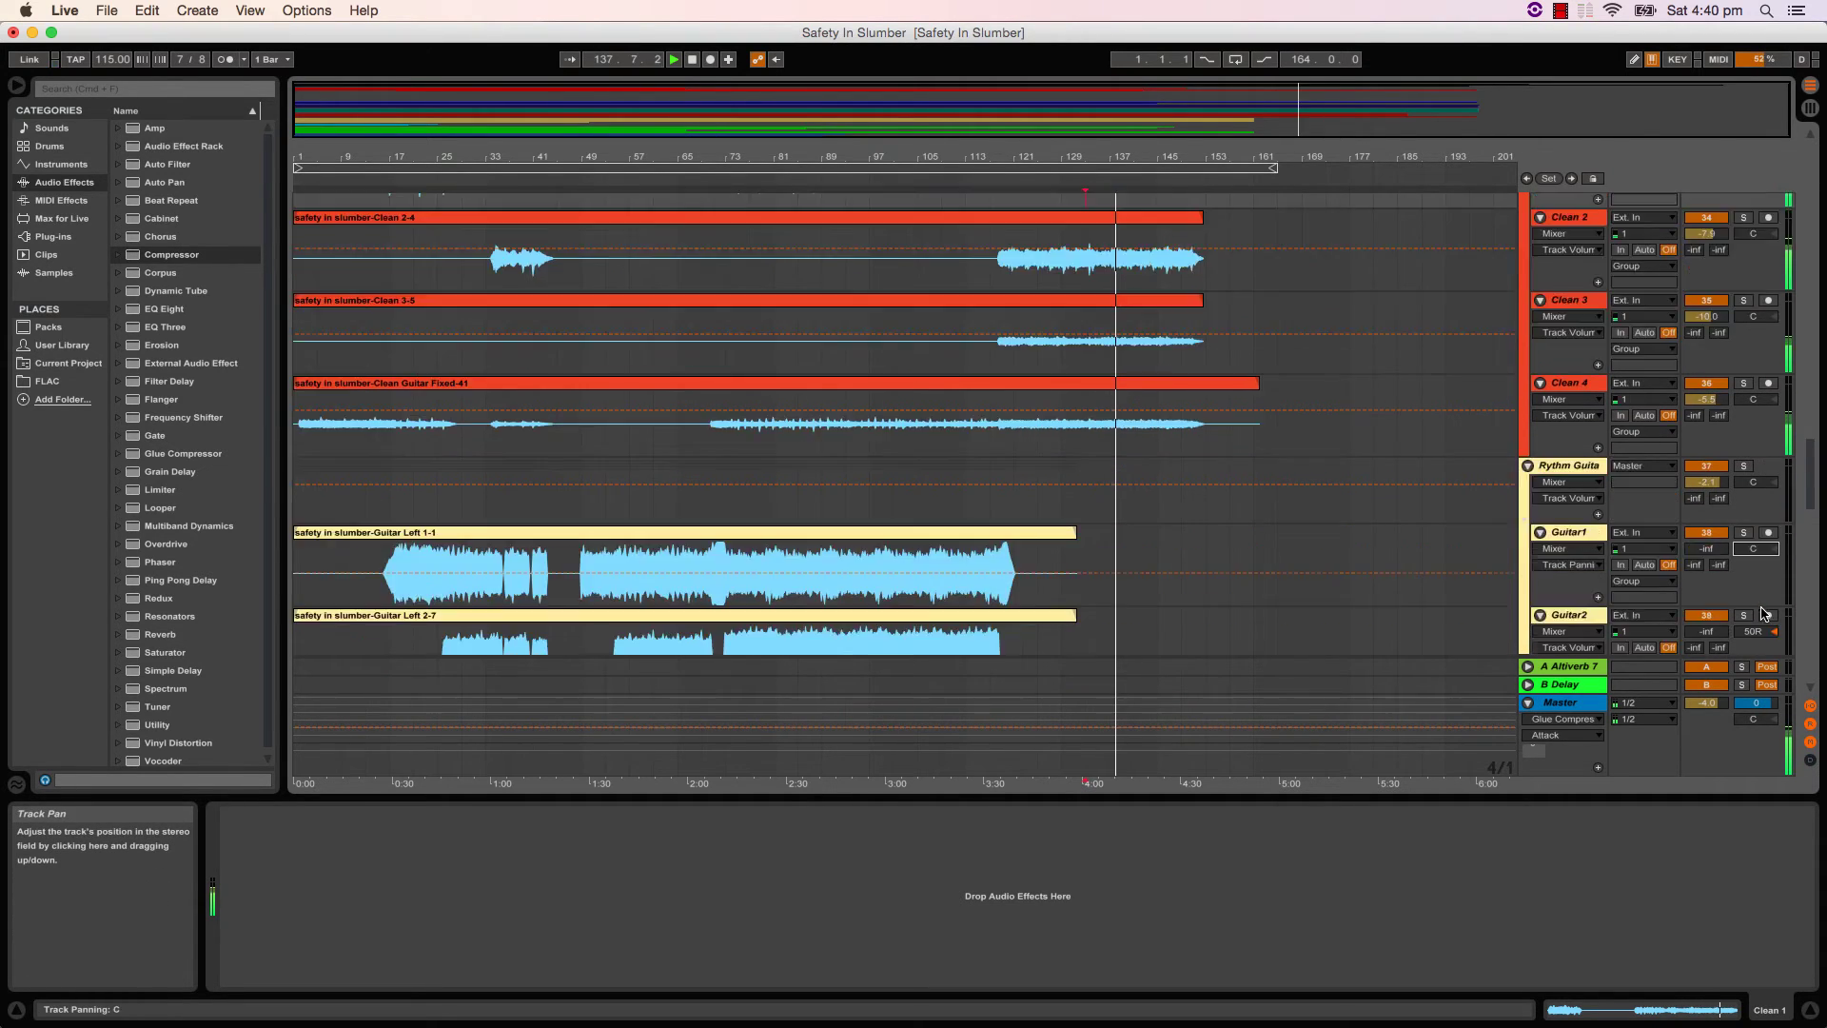
pyautogui.click(1754, 632)
pyautogui.press('Delete')
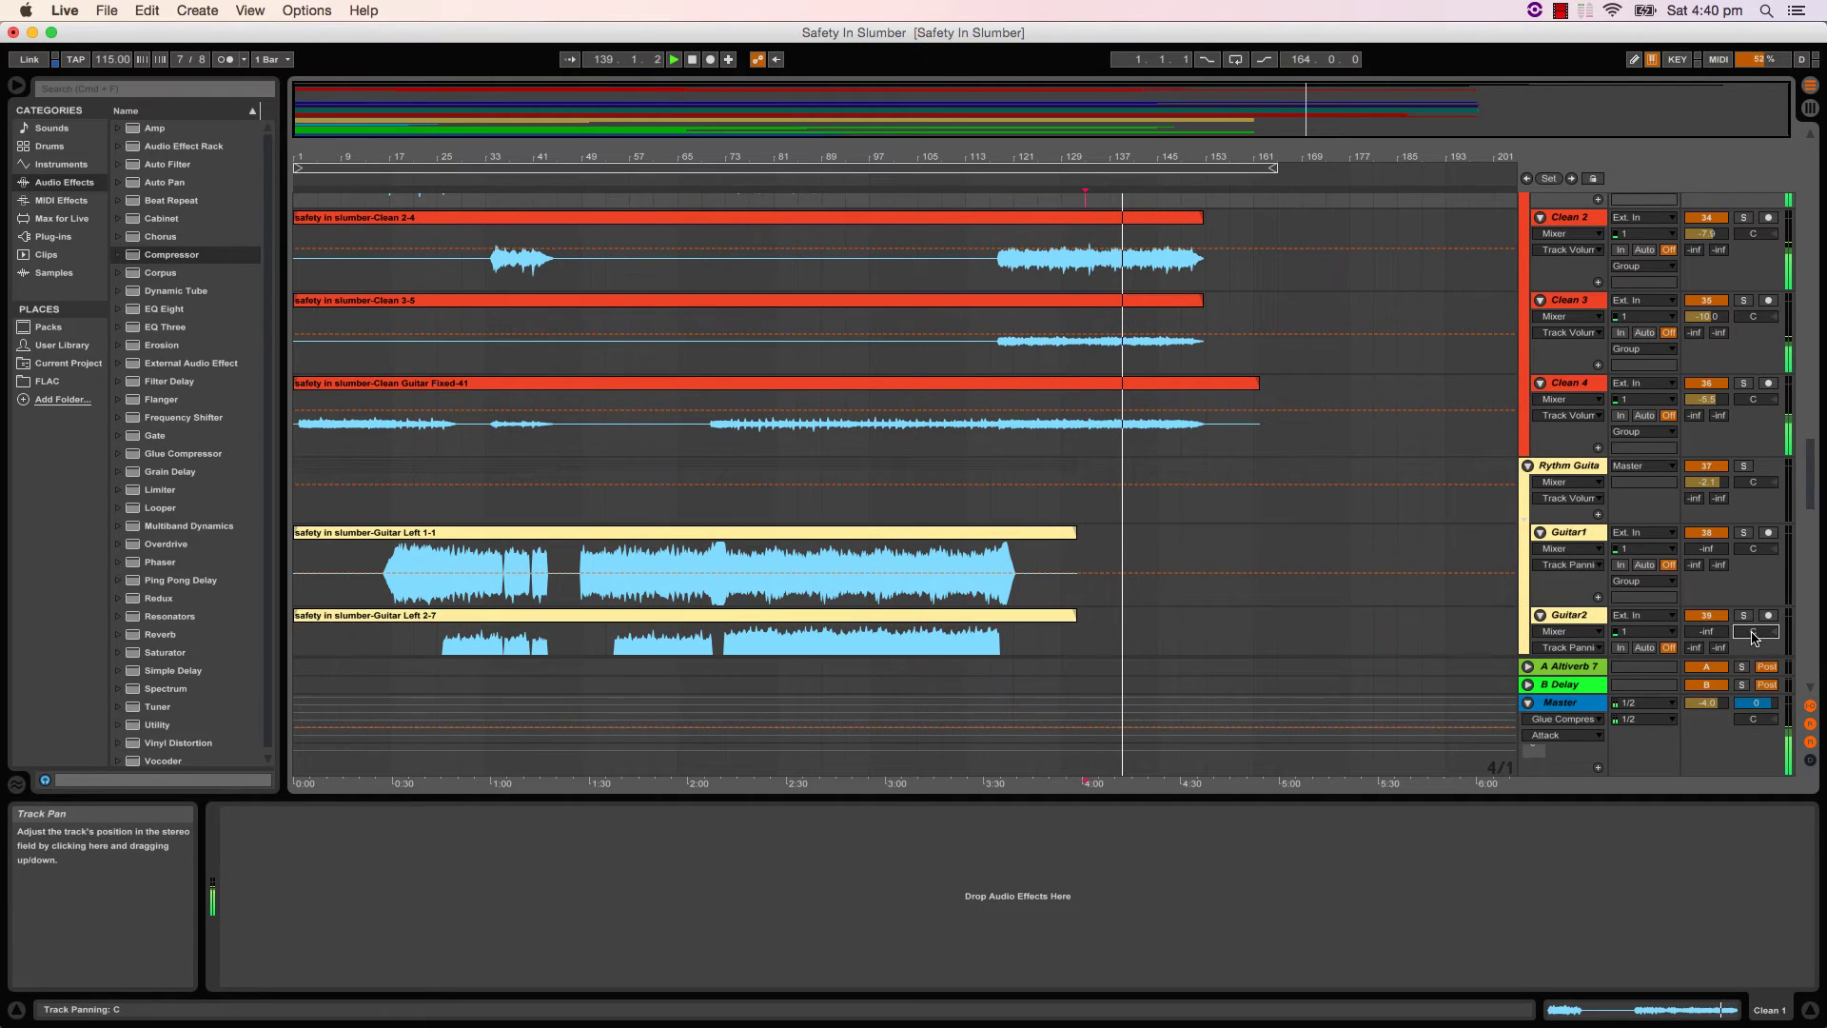
pyautogui.scroll(-3, 1762, 623)
pyautogui.click(1768, 600)
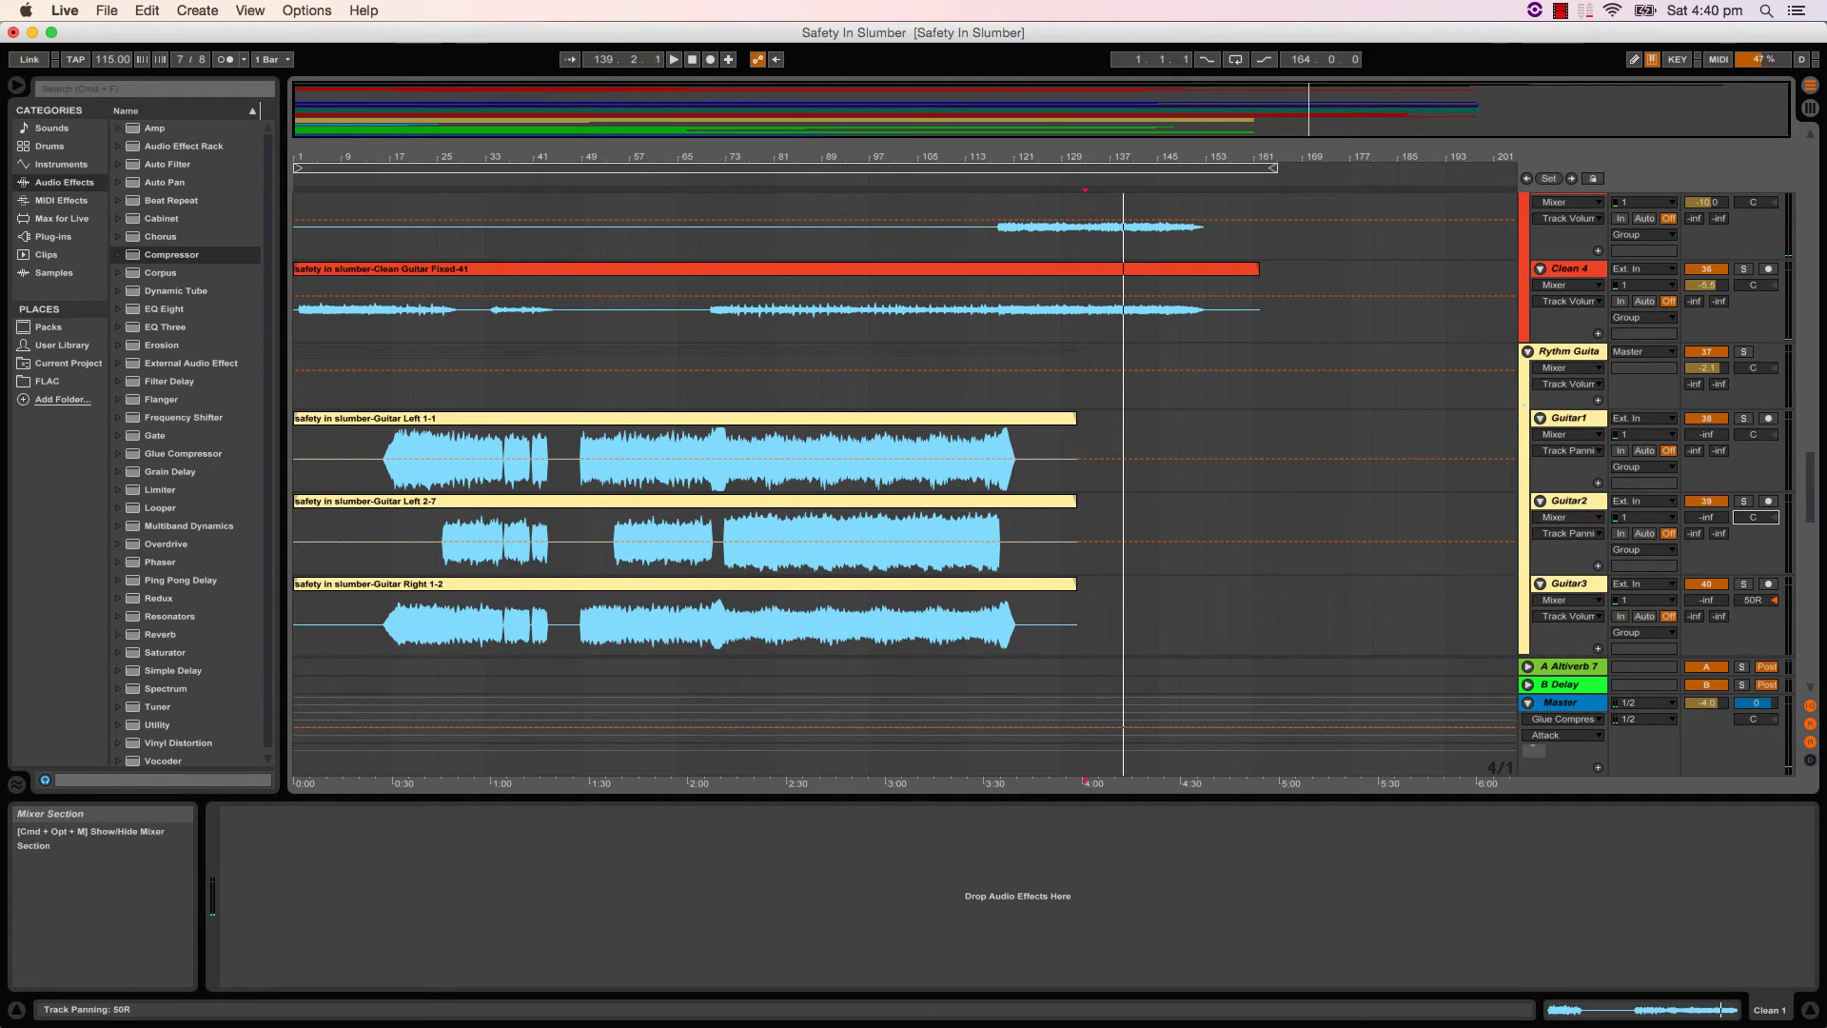
pyautogui.scroll(-4, 1769, 606)
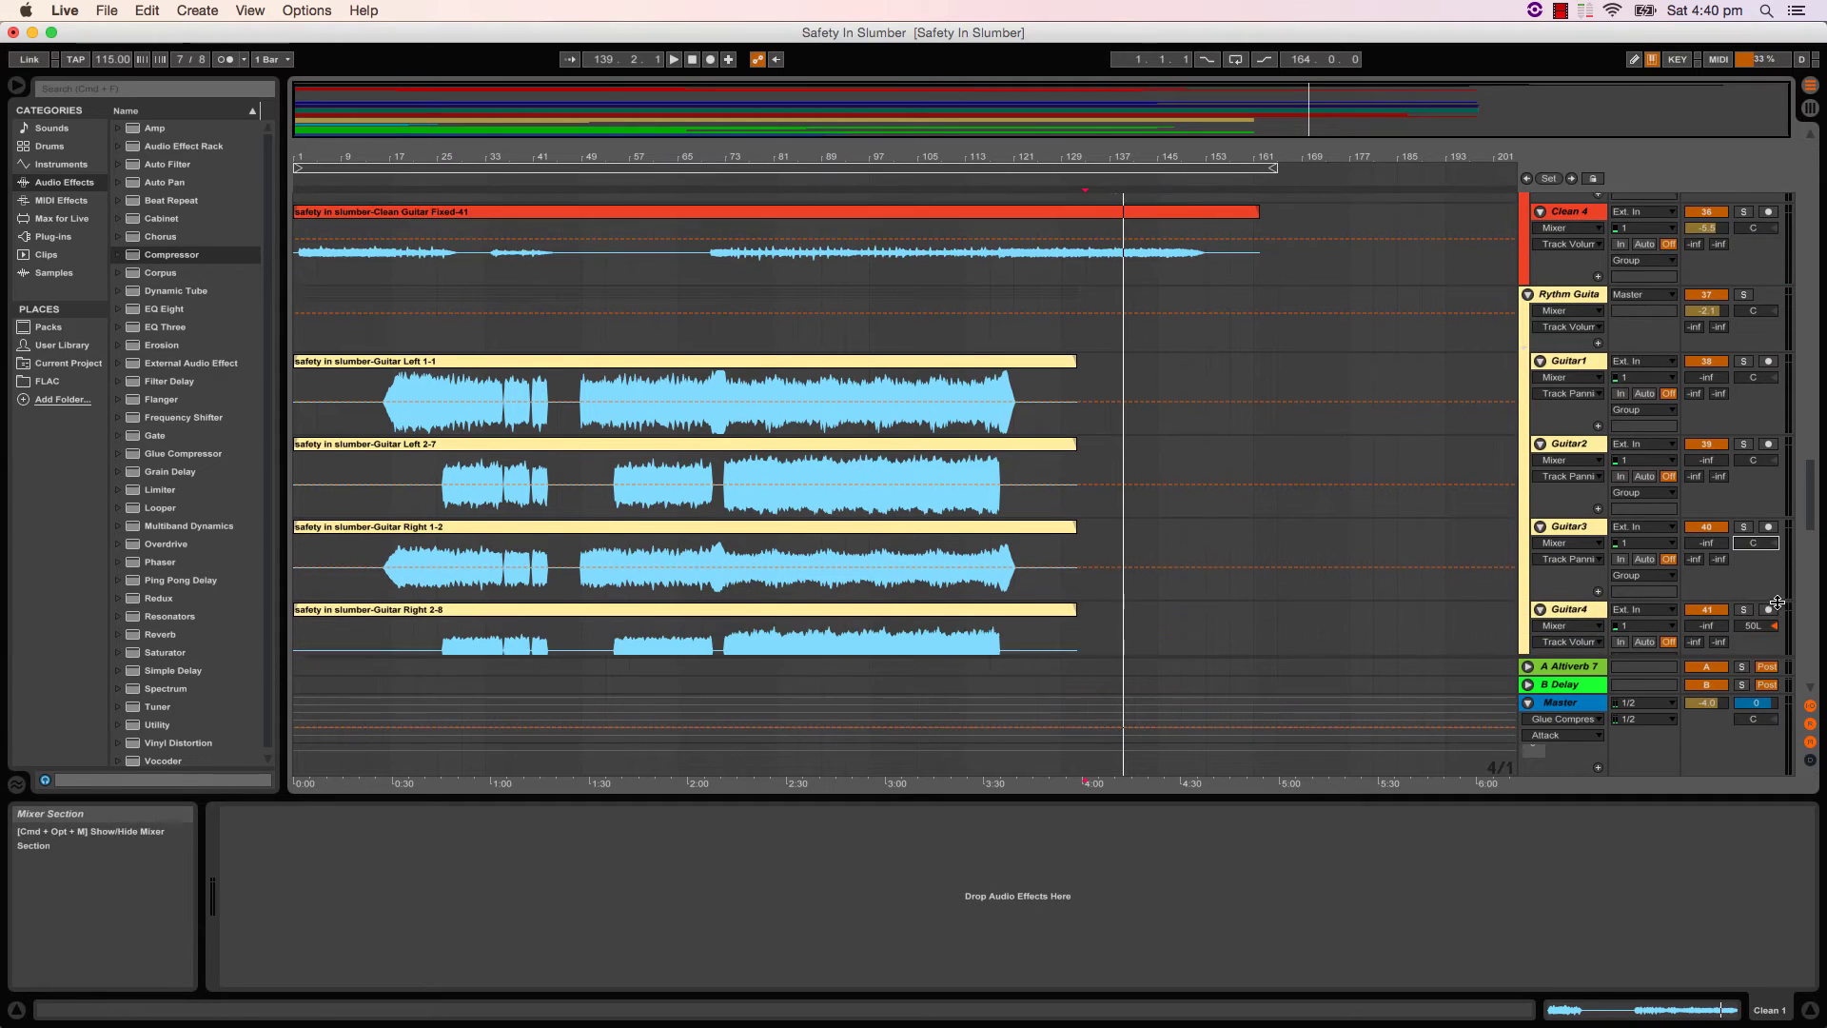
pyautogui.press('Delete')
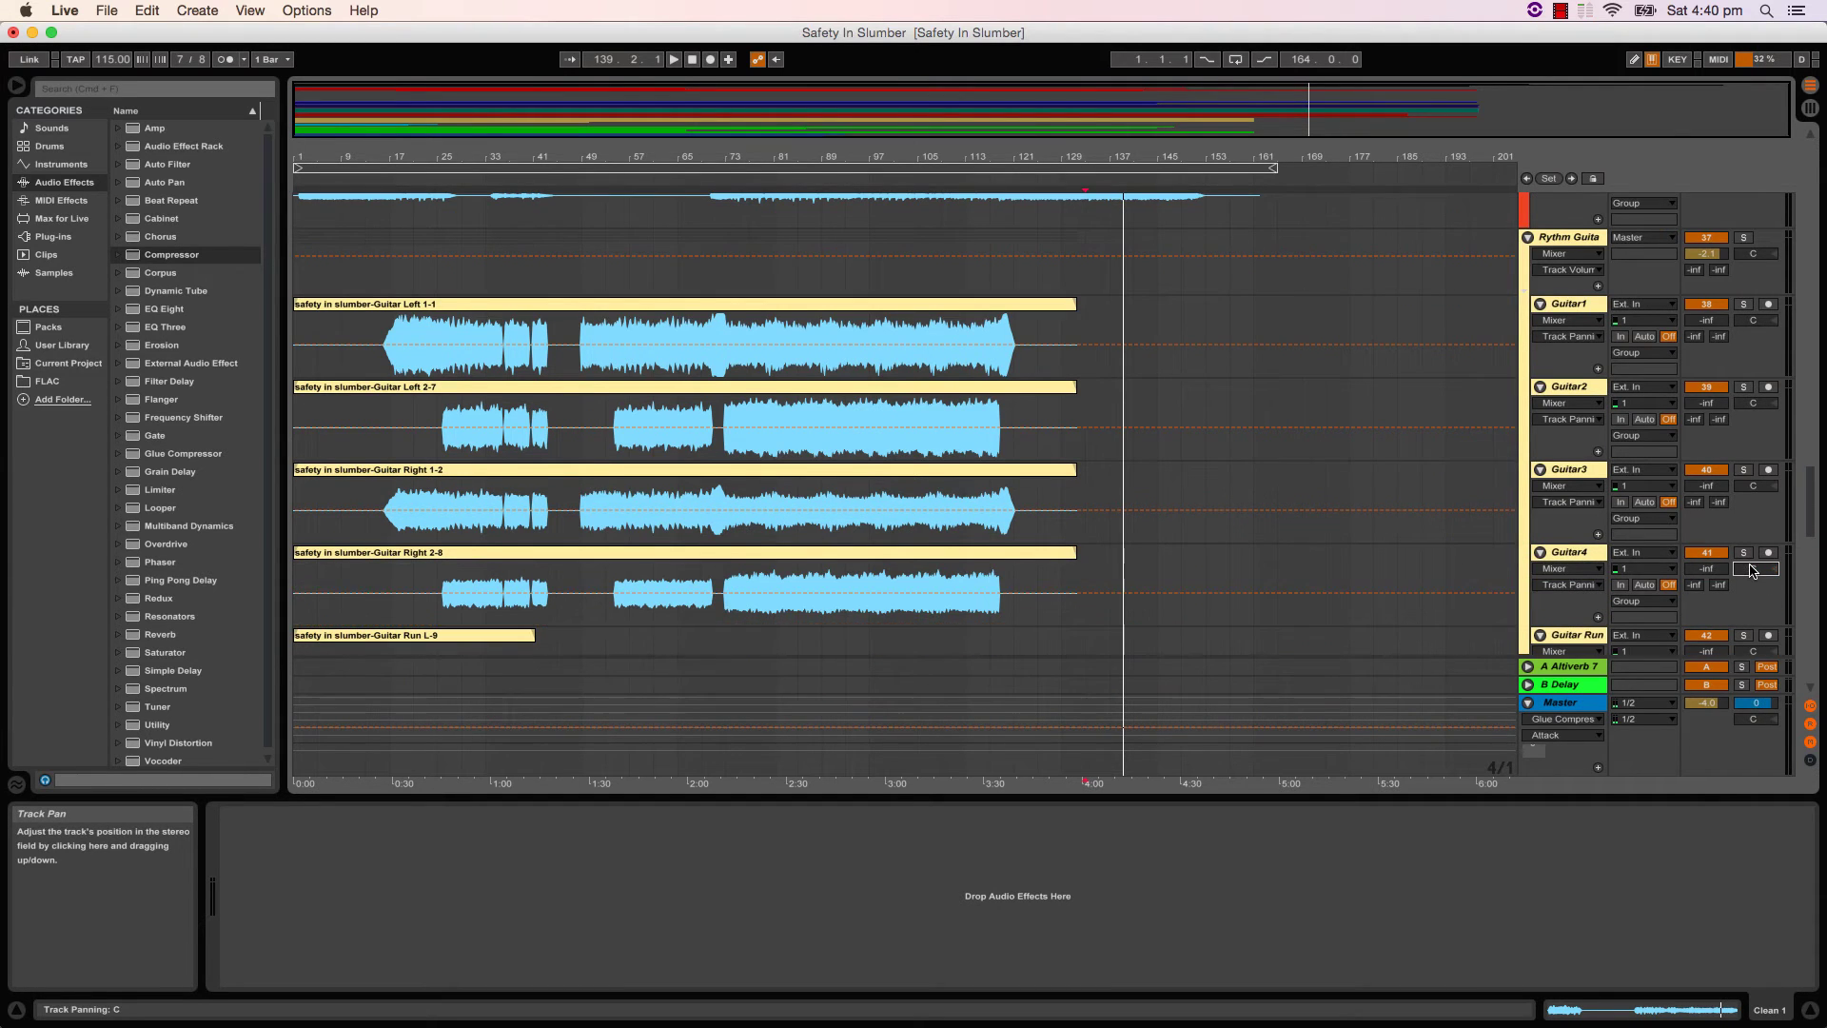
# - Play from bar 53, pan Guitar1 to 50L and Guitar2 to 50R, and set their volumes to about -8 dB and -12 dB
pyautogui.scroll(-3, 1777, 614)
pyautogui.press('space')
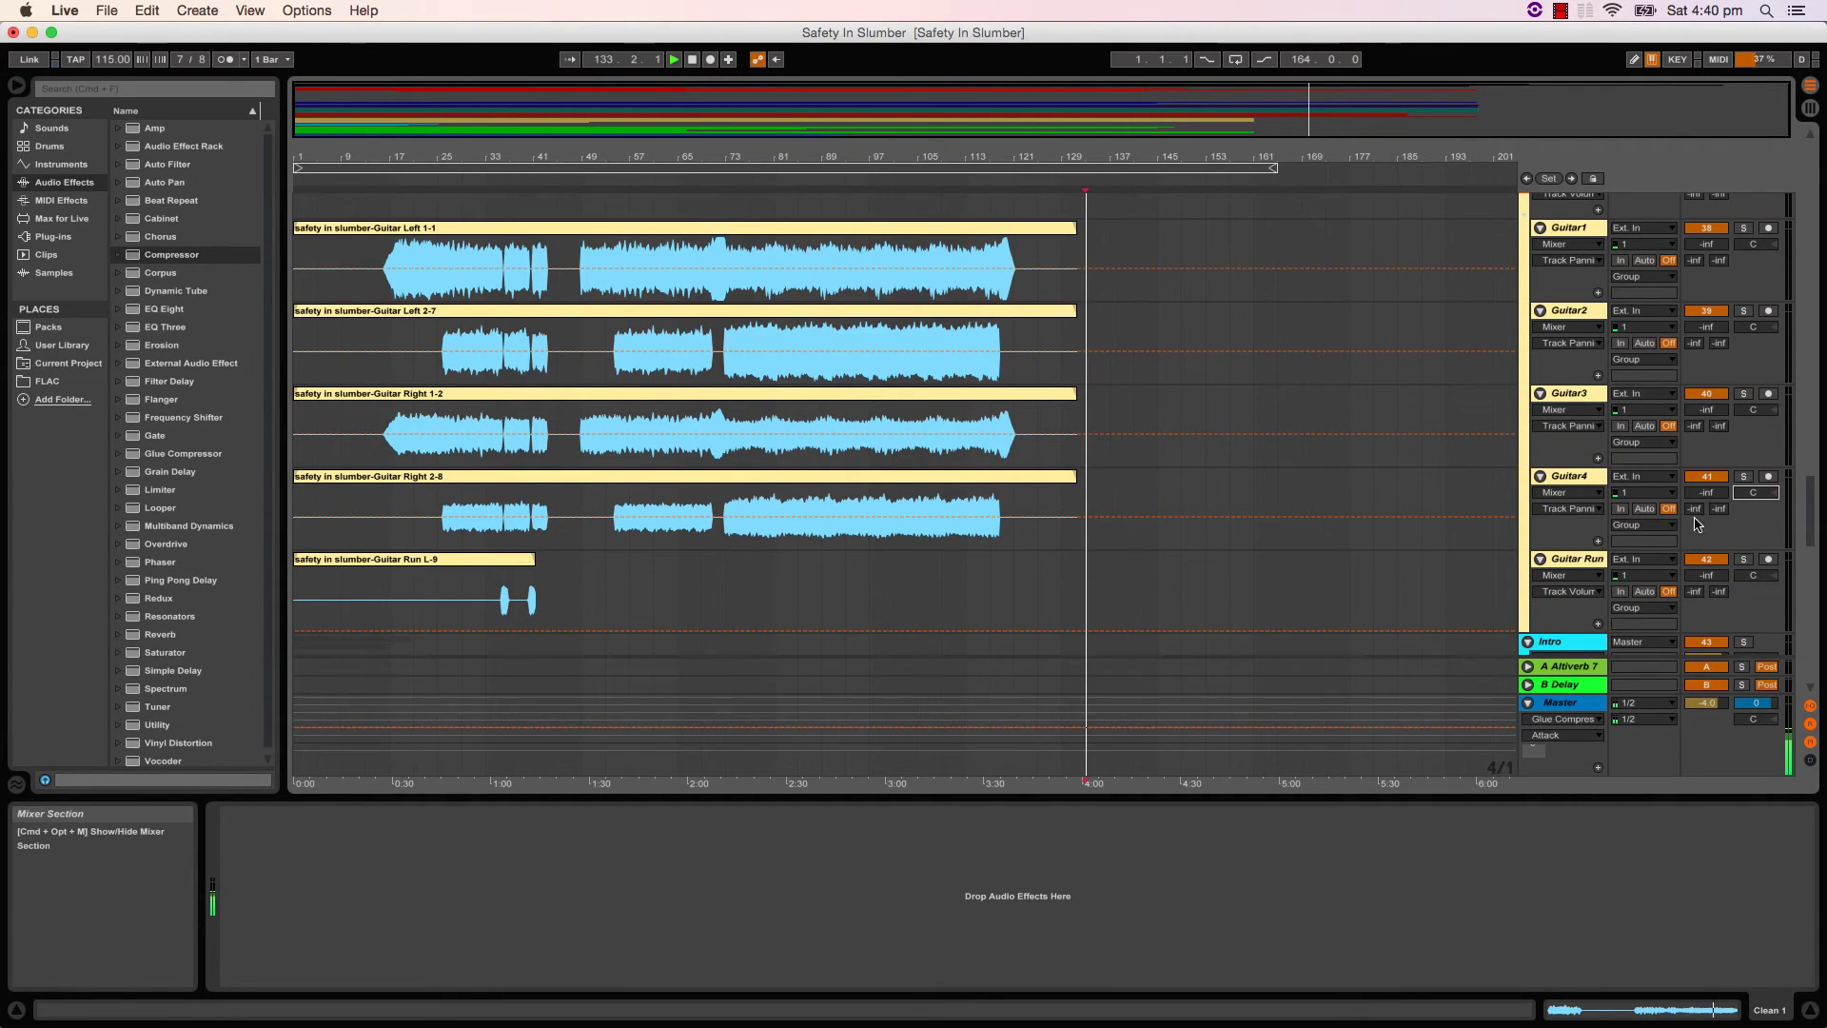
pyautogui.click(603, 337)
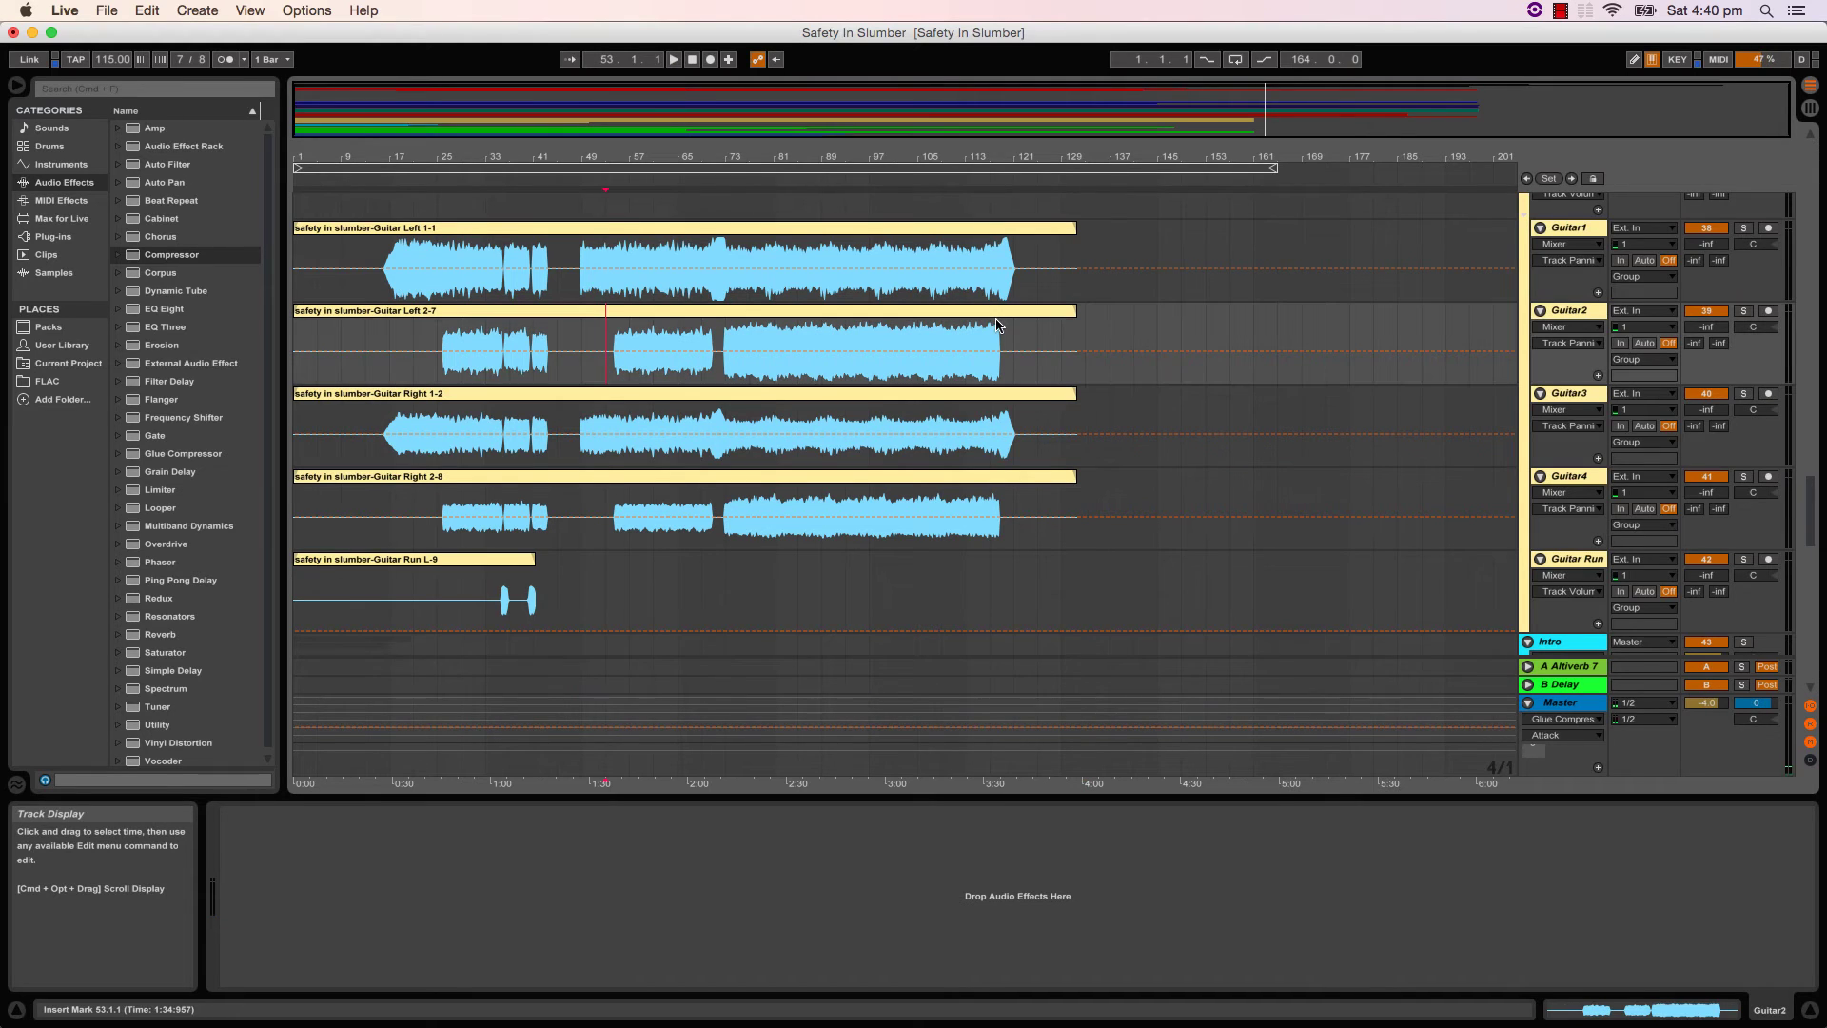
pyautogui.scroll(3, 1684, 319)
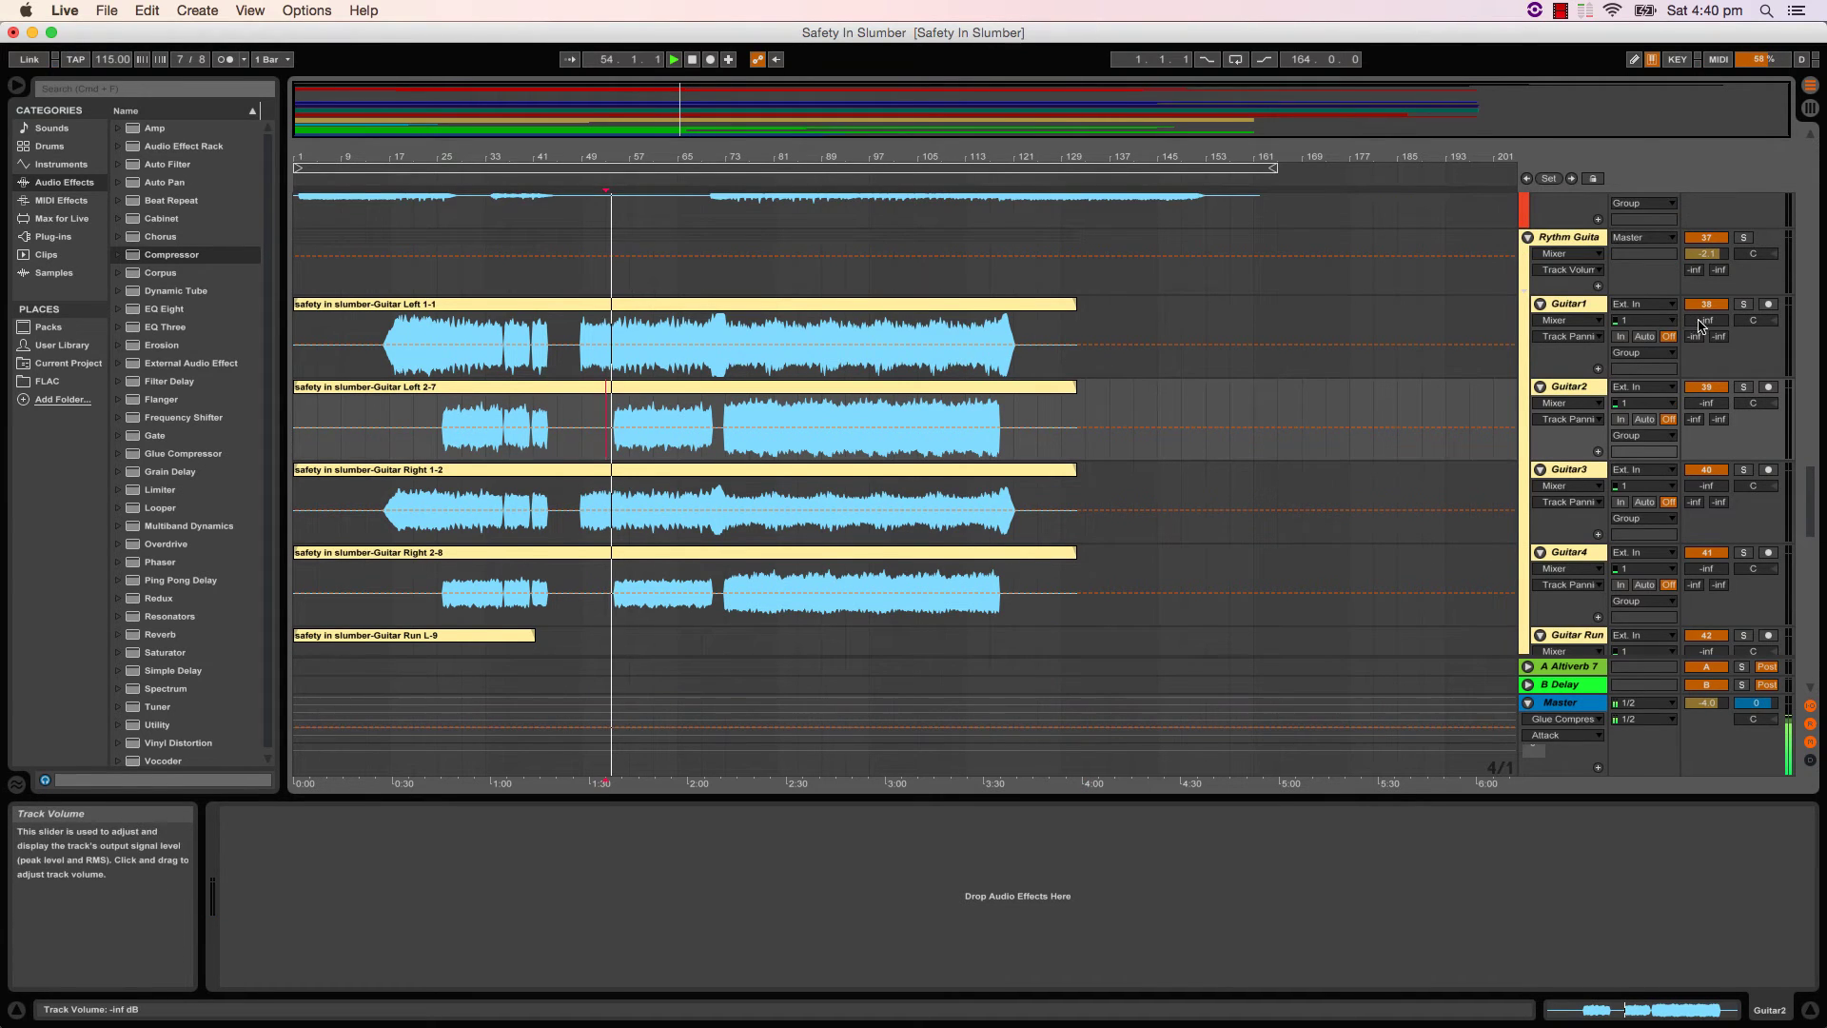
pyautogui.moveTo(1704, 321); pyautogui.dragTo(1704, 228)
pyautogui.moveTo(1705, 403); pyautogui.dragTo(1754, 326)
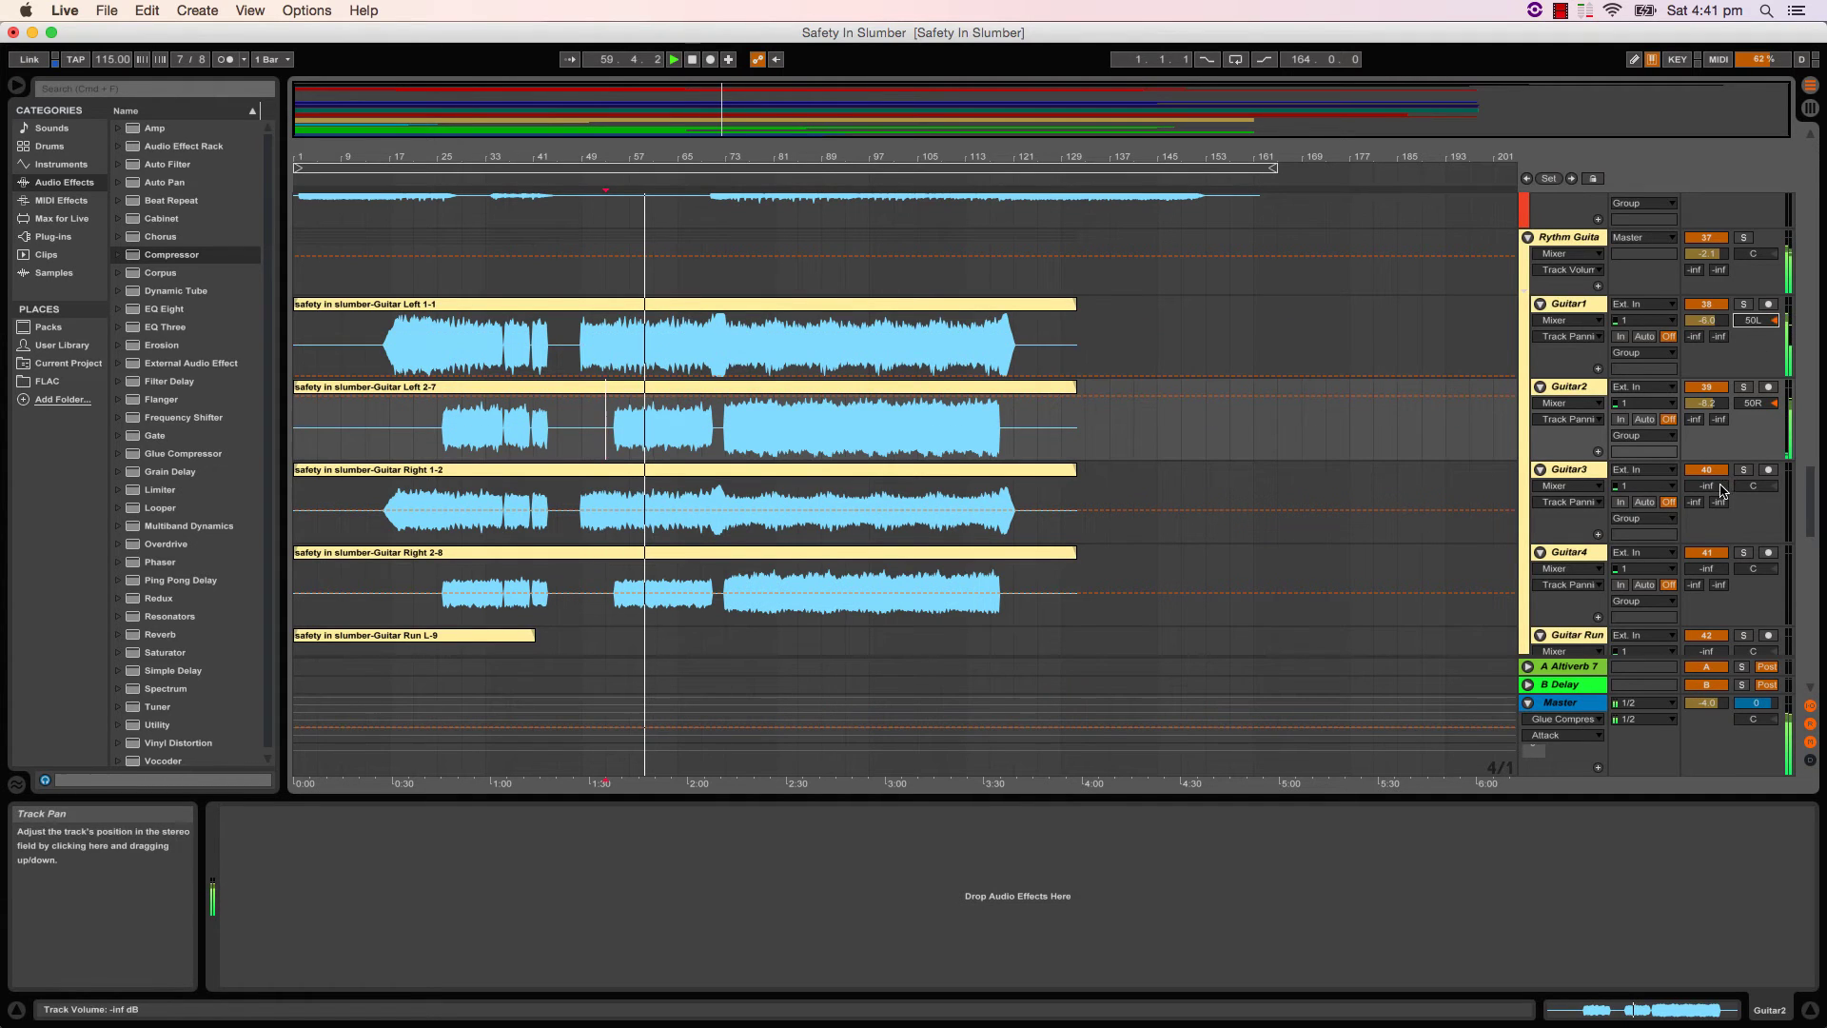
pyautogui.moveTo(1706, 402); pyautogui.dragTo(1706, 430)
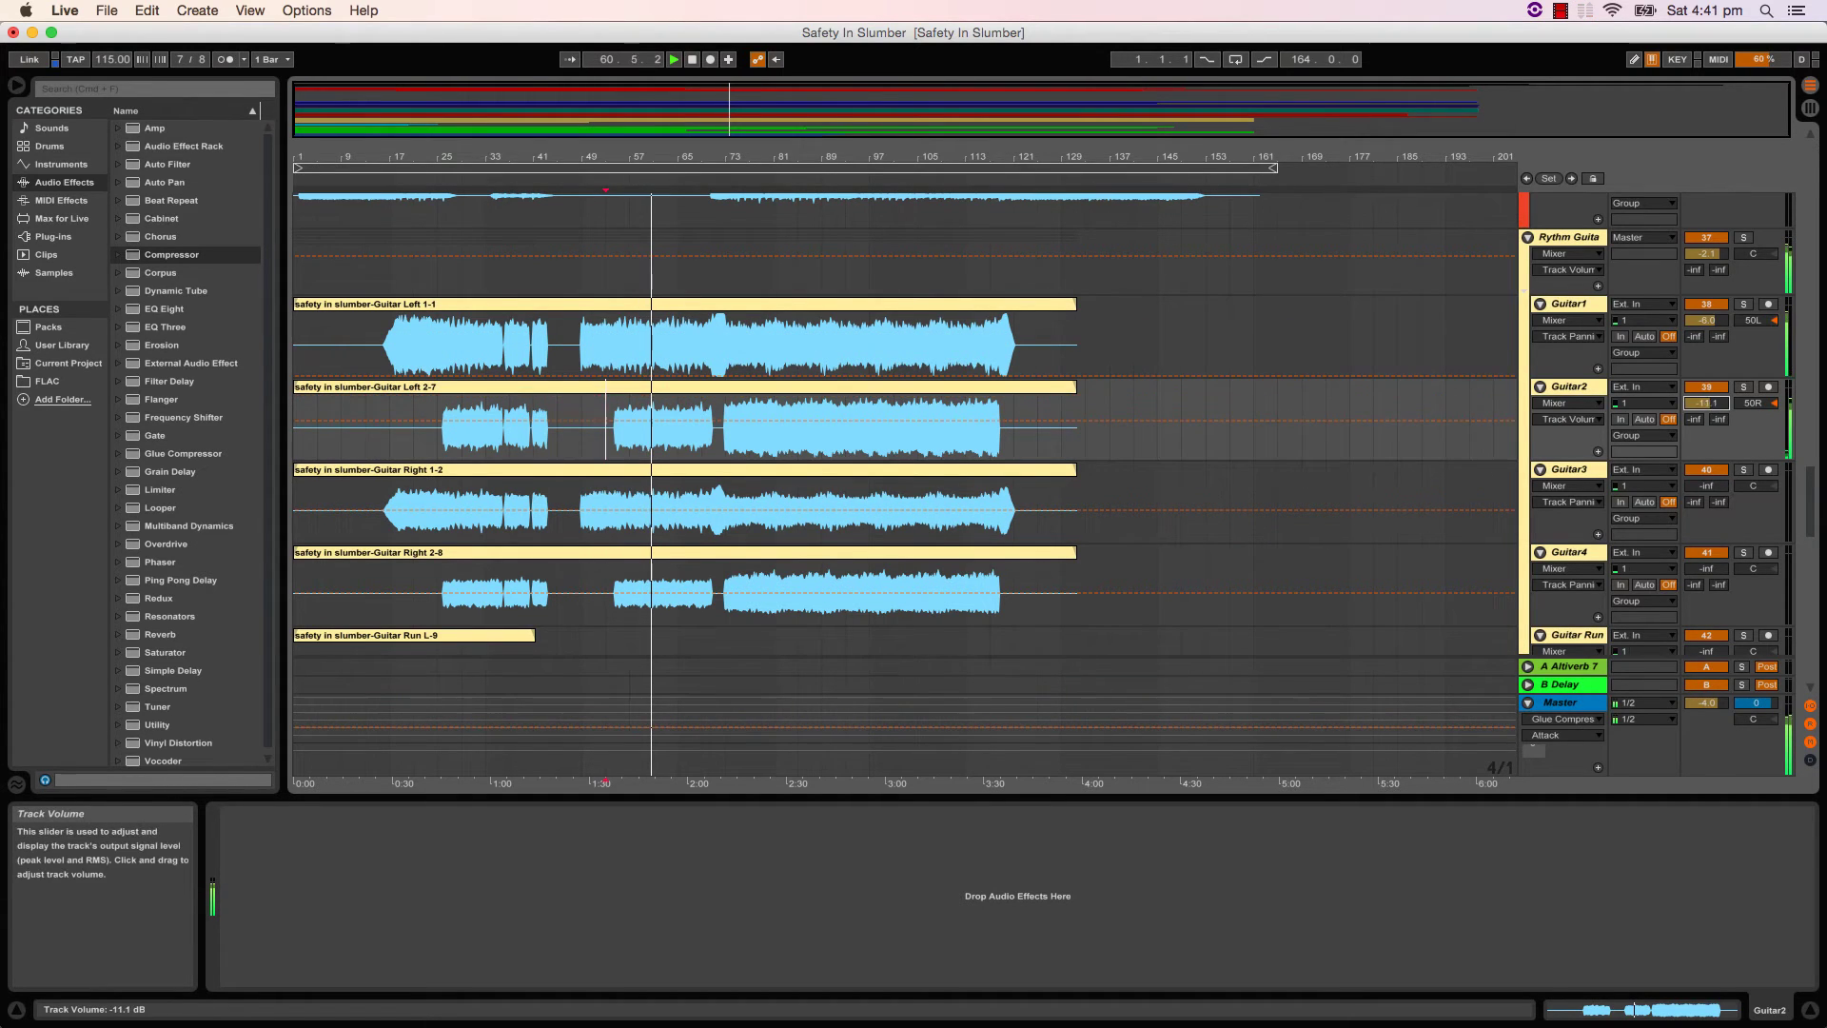
pyautogui.moveTo(1706, 320); pyautogui.dragTo(1713, 324)
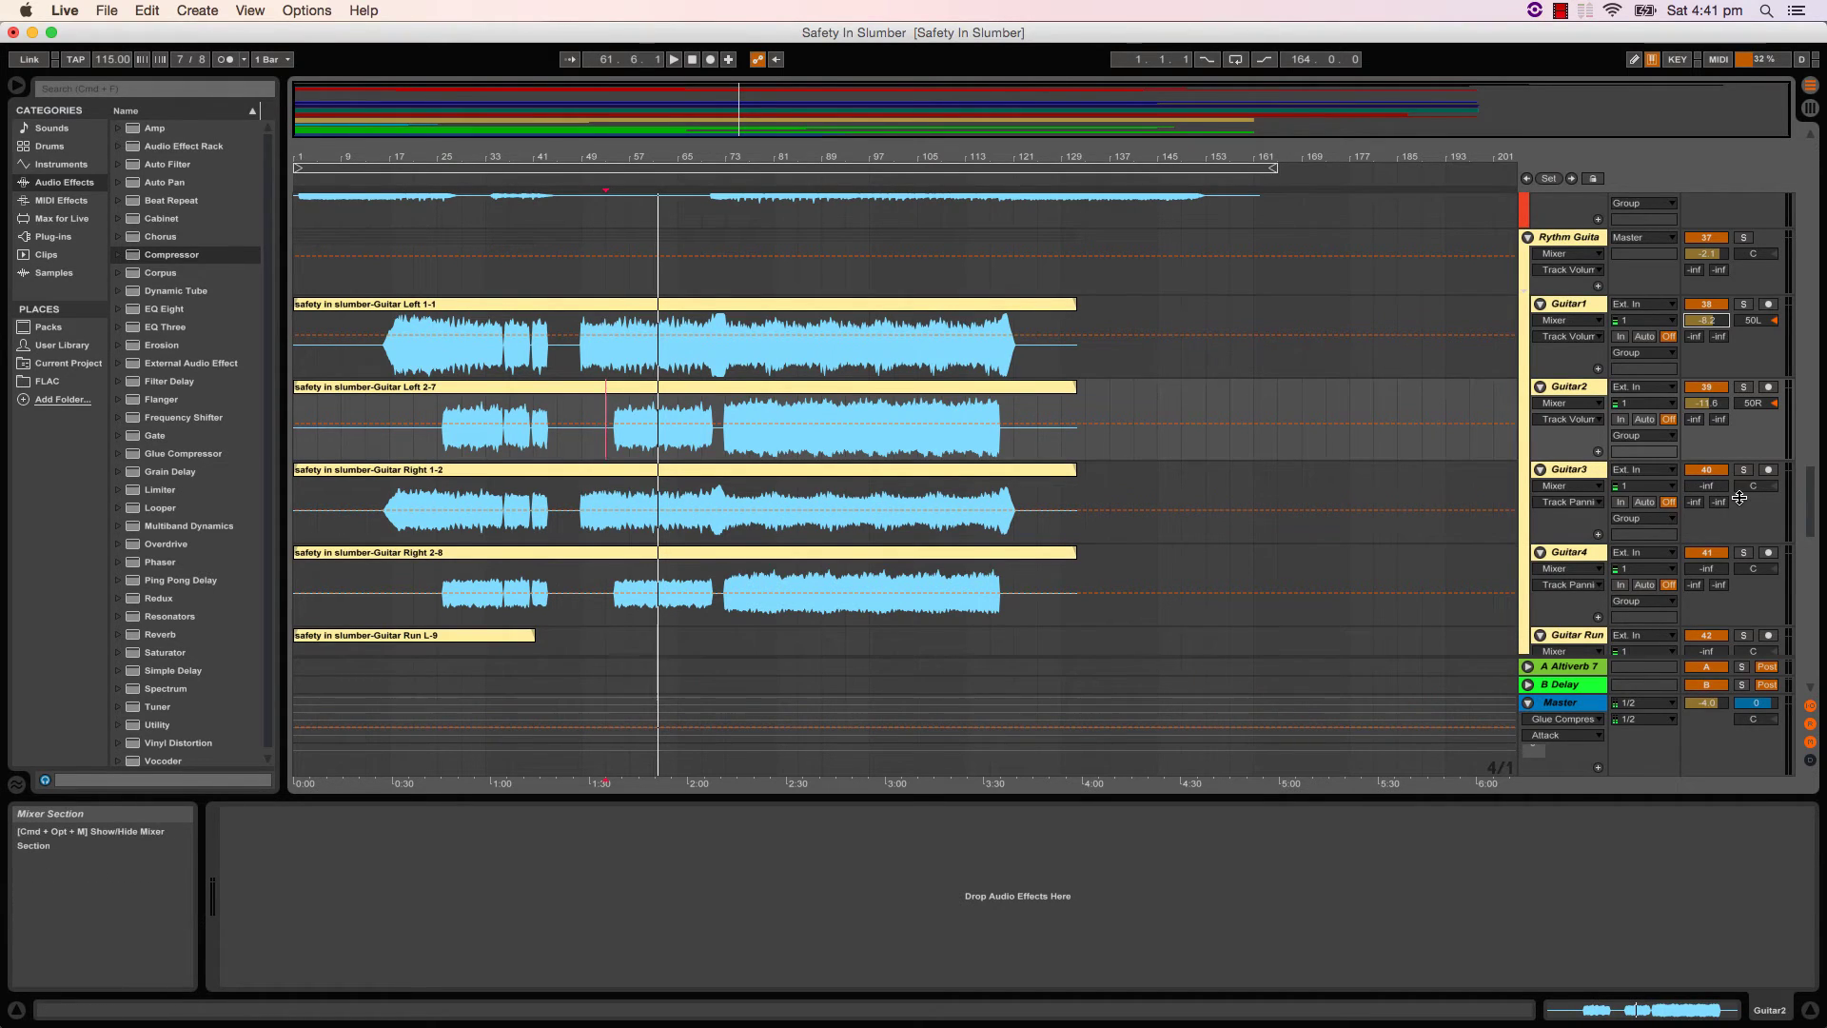
# - Set Guitar3 to about -6.2 dB panned 50L and Guitar4 to about -9 dB panned 50R during playback
pyautogui.press('space')
pyautogui.moveTo(1707, 486); pyautogui.dragTo(1707, 432)
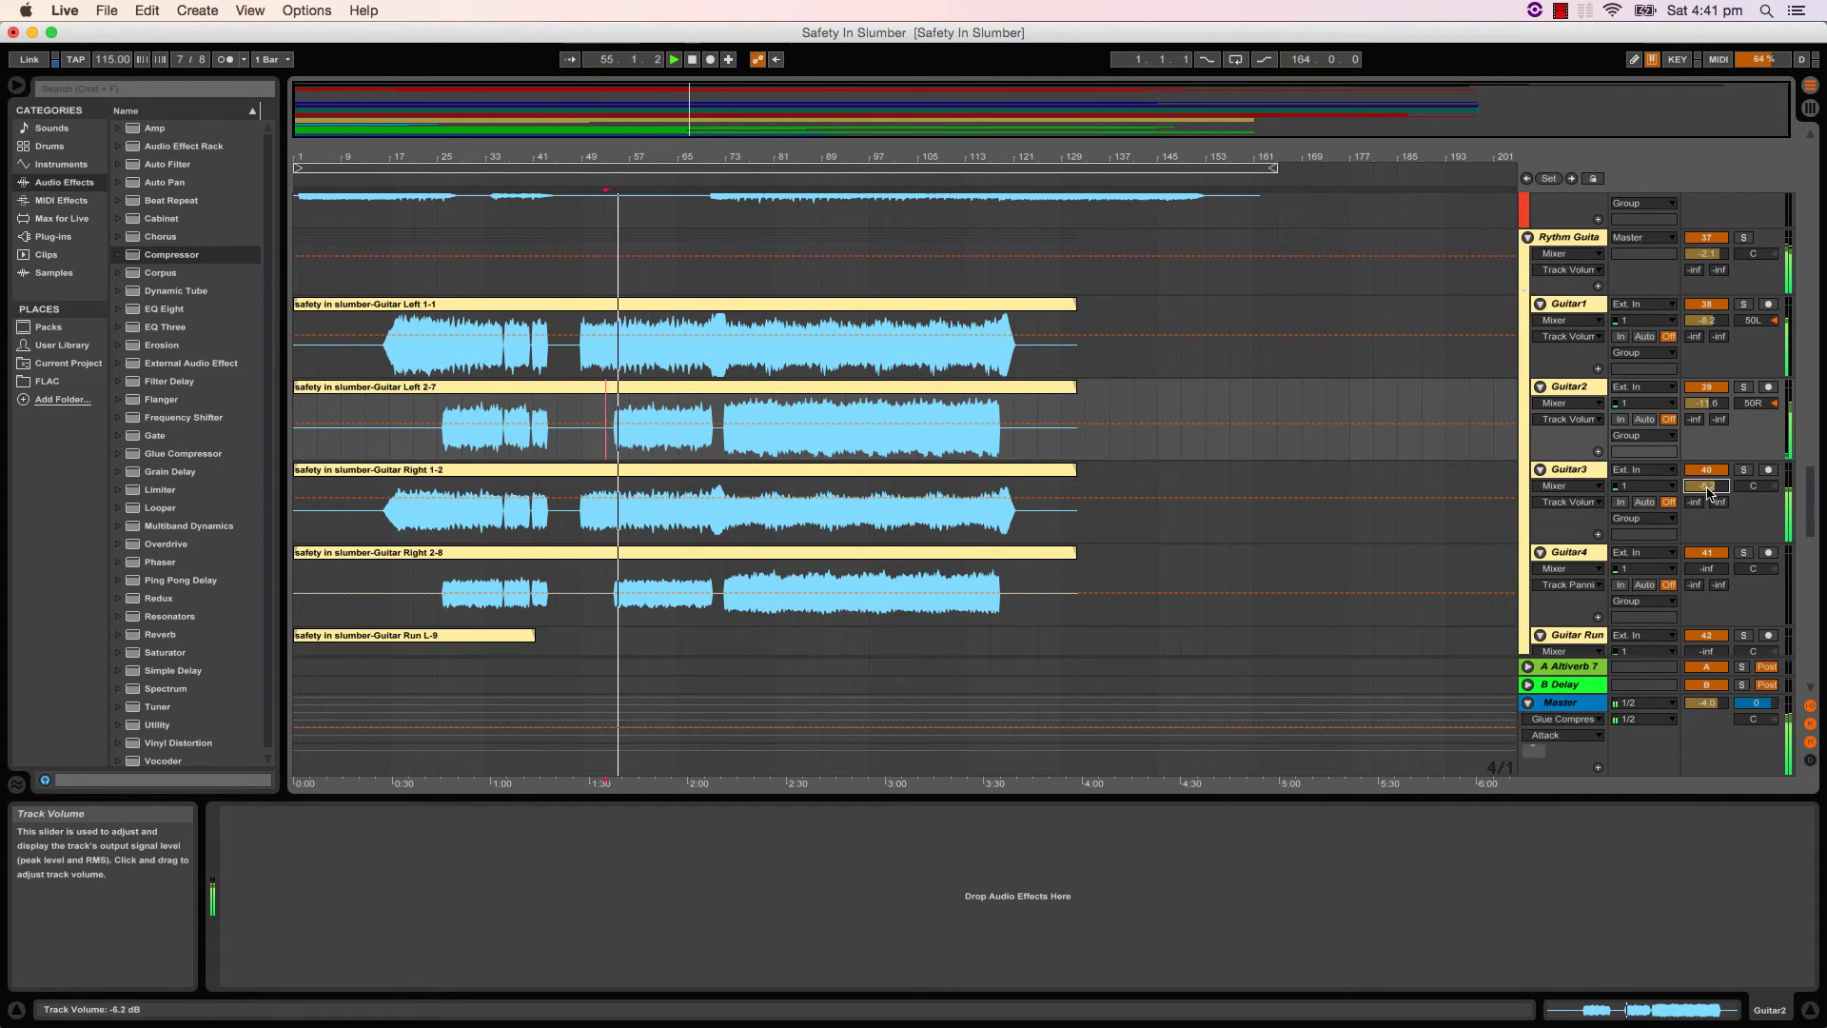
pyautogui.moveTo(1760, 487)
pyautogui.mouseDown()
pyautogui.moveTo(1760, 538)
pyautogui.moveTo(1707, 547)
pyautogui.moveTo(1707, 531)
pyautogui.moveTo(1752, 560)
pyautogui.moveTo(1752, 519)
pyautogui.mouseUp()
pyautogui.scroll(-3, 1749, 577)
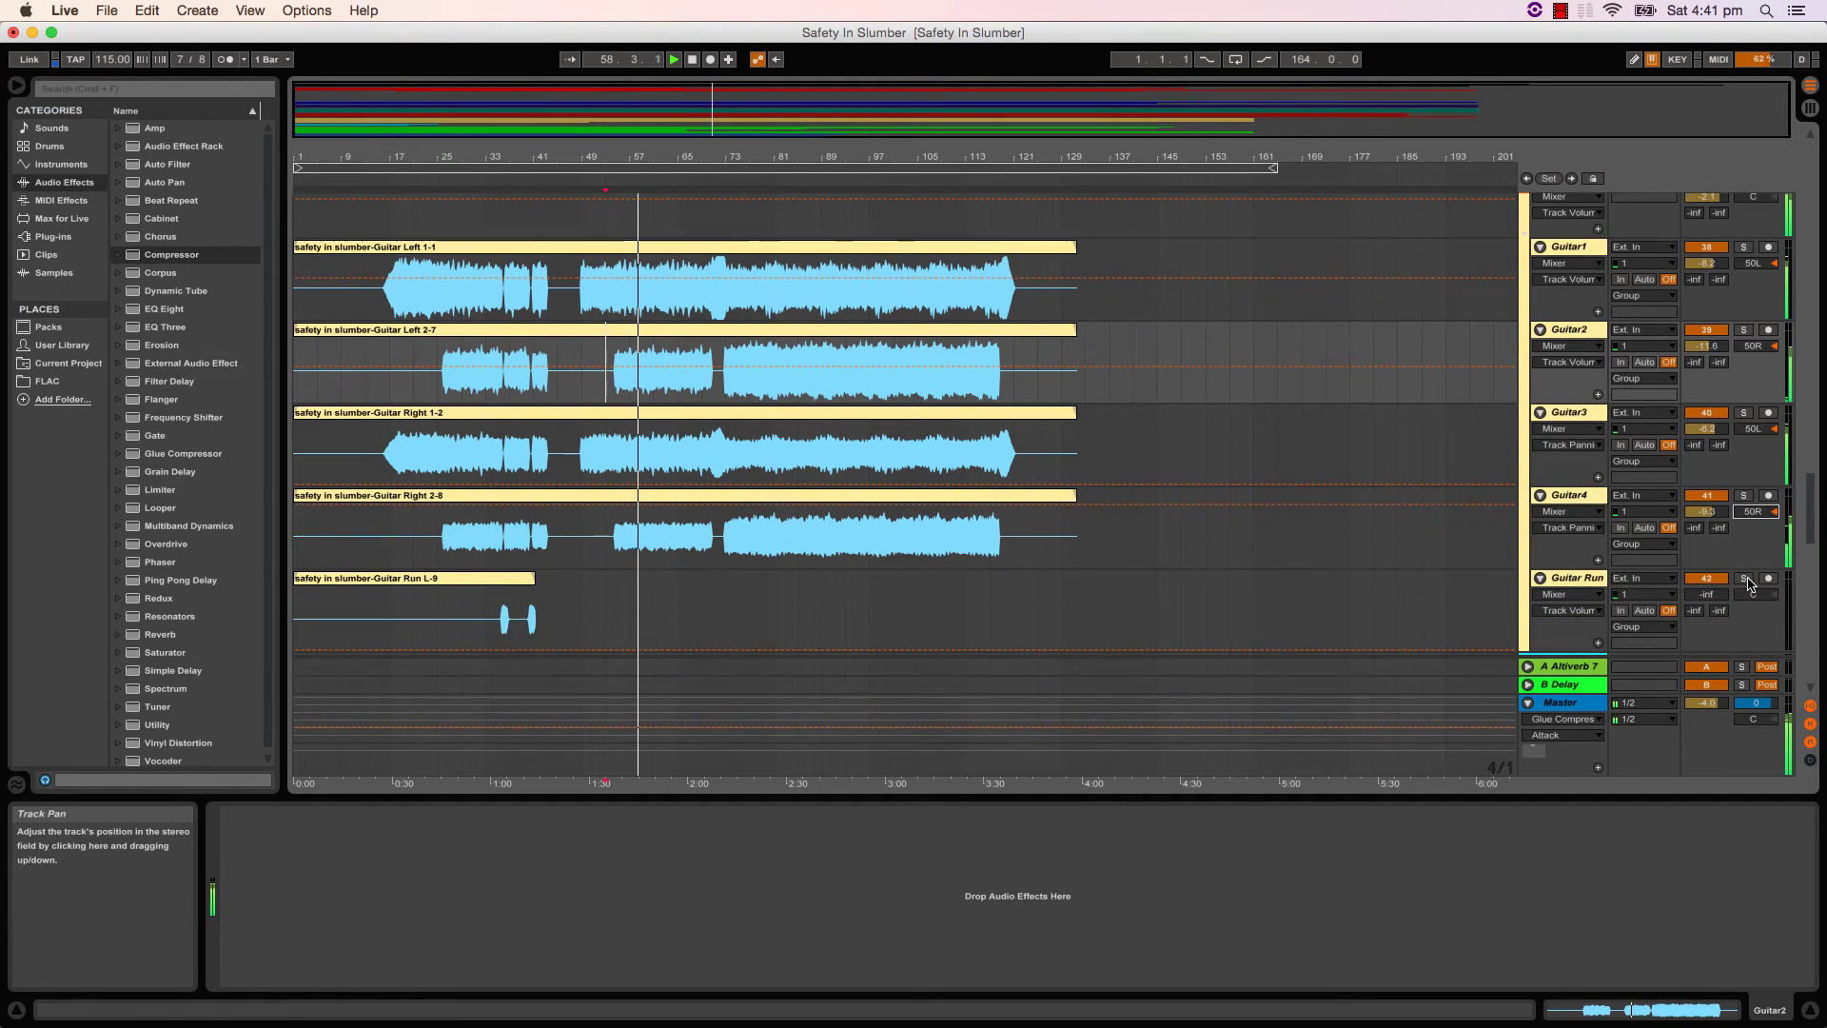
# - Play from bar 33 and bring the Guitar Run track's volume up to about -2.1 dB
pyautogui.moveTo(1707, 594); pyautogui.dragTo(1708, 566)
pyautogui.press('space')
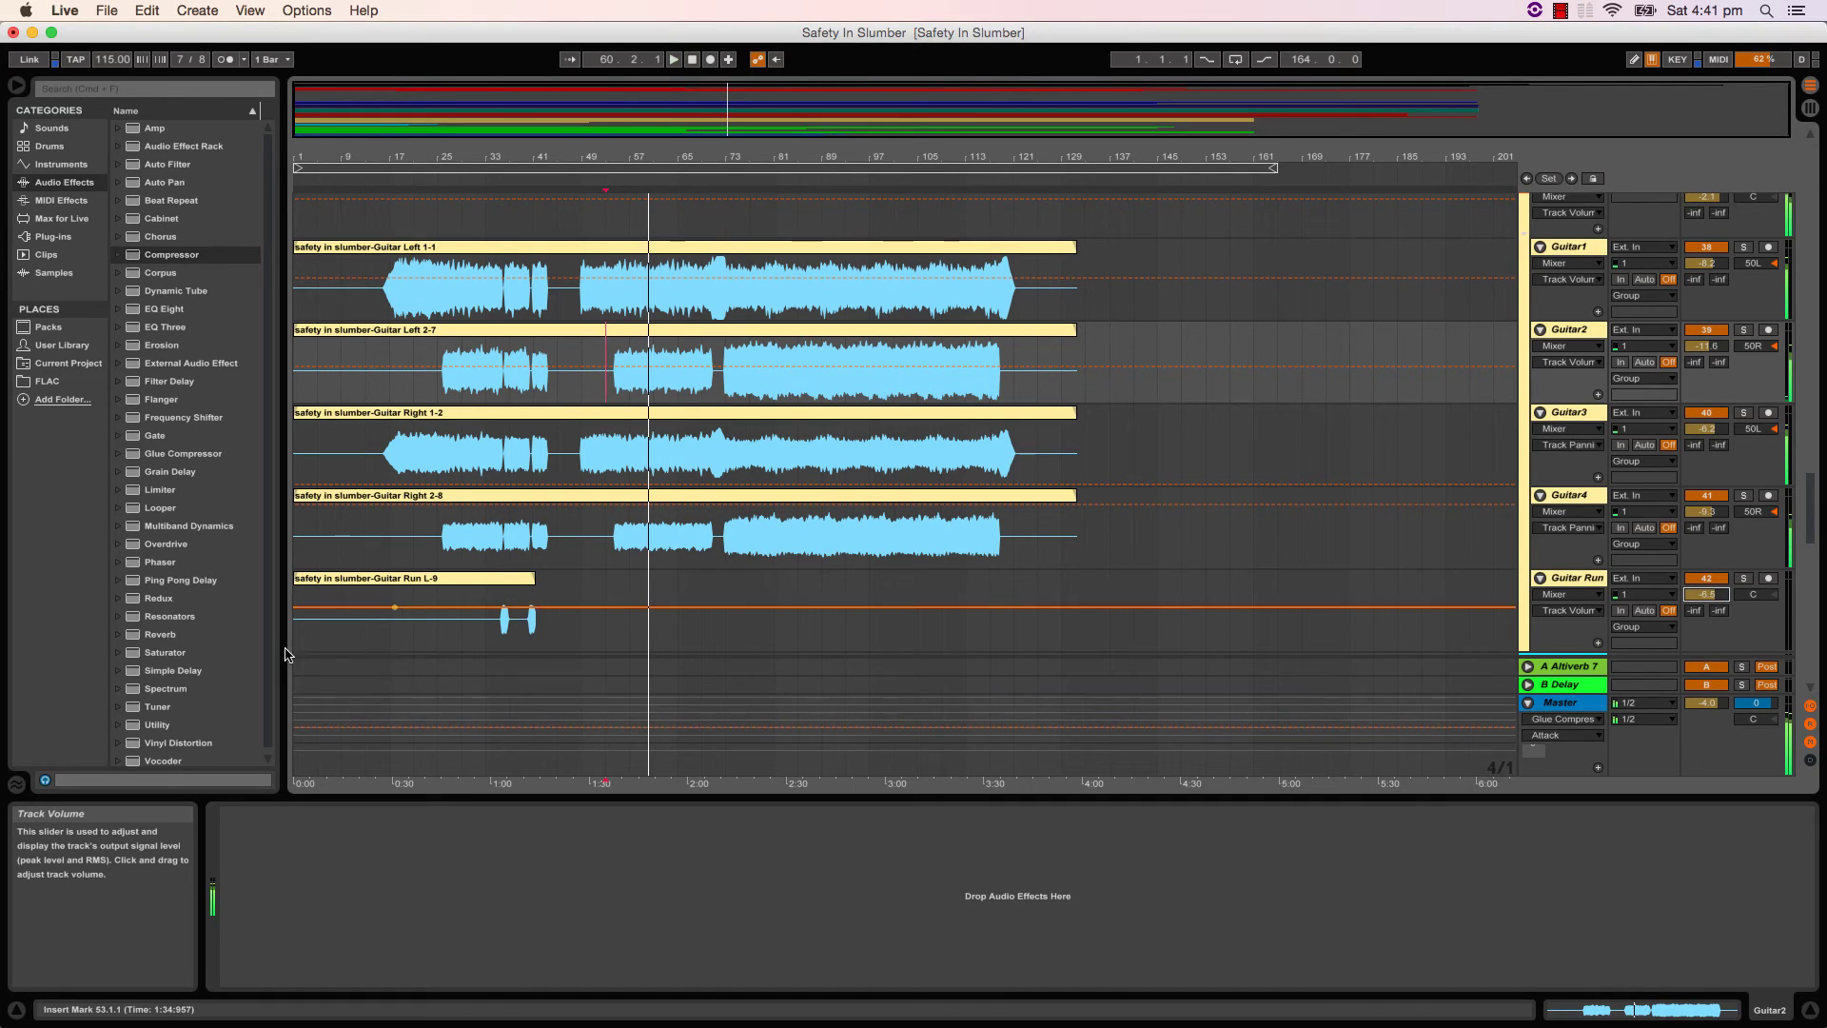
pyautogui.click(490, 640)
pyautogui.press('space')
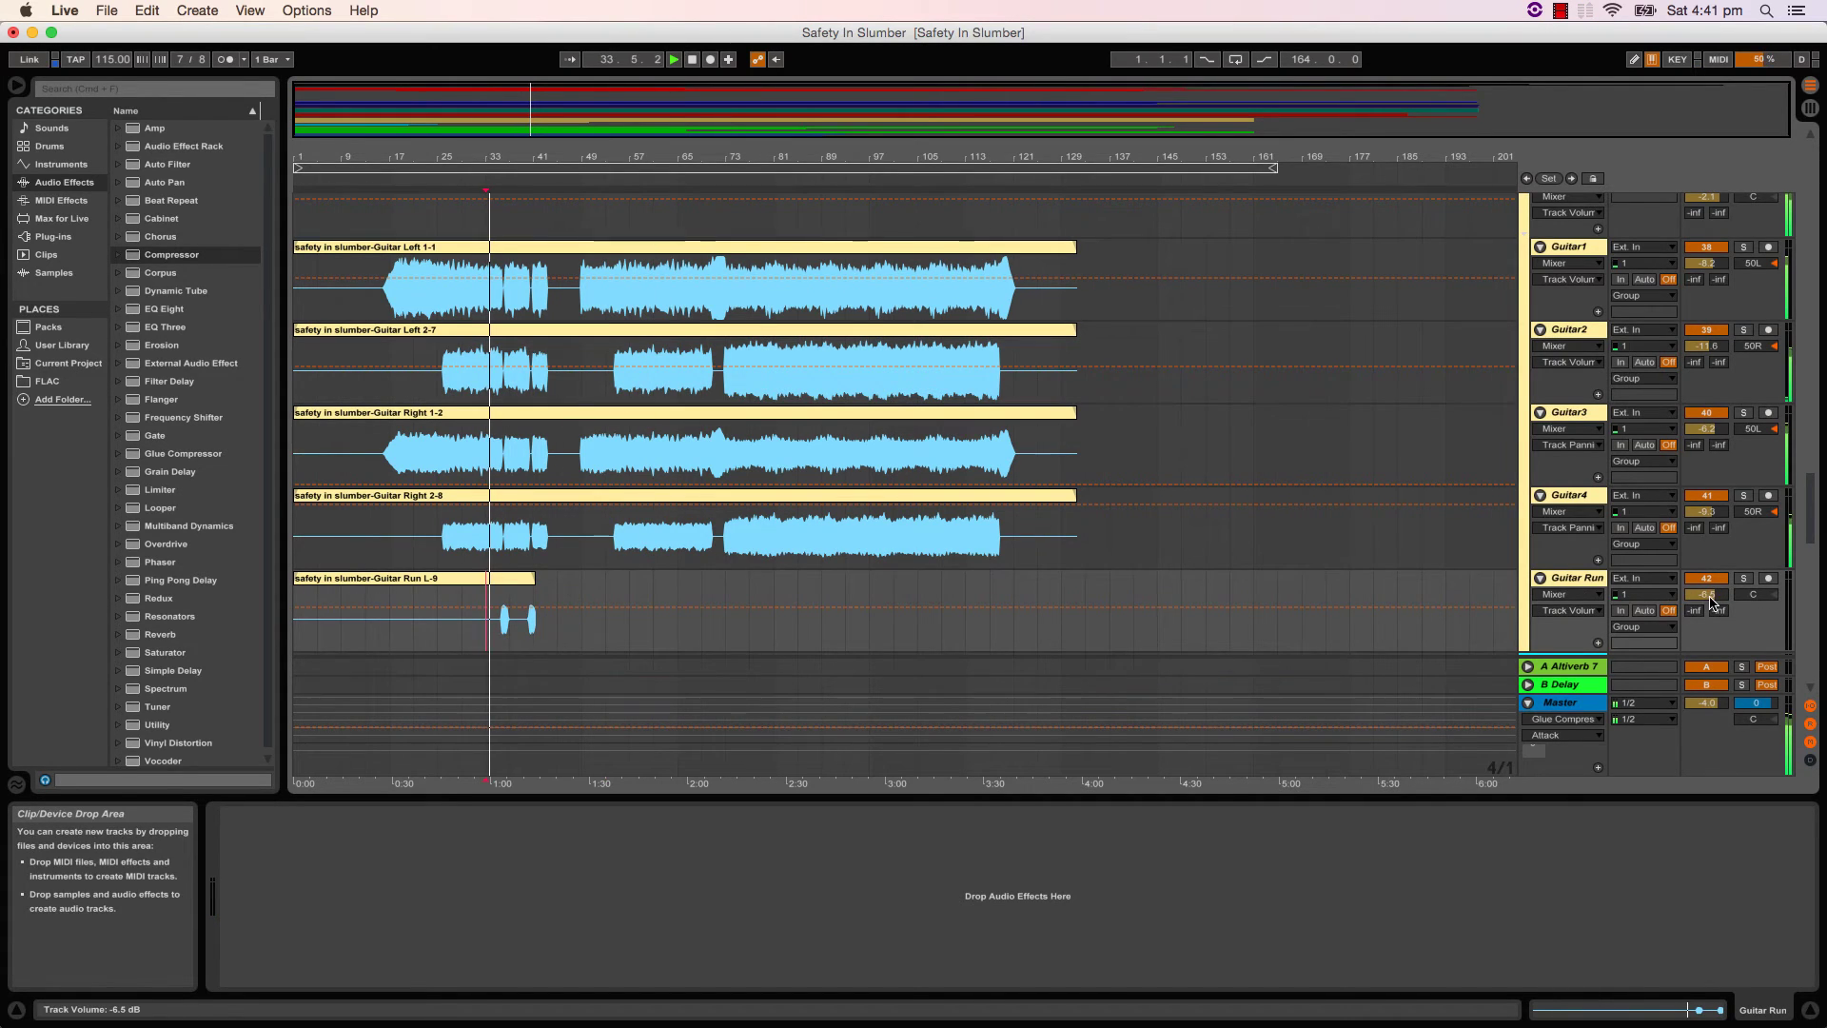
pyautogui.moveTo(1709, 600); pyautogui.dragTo(1709, 602)
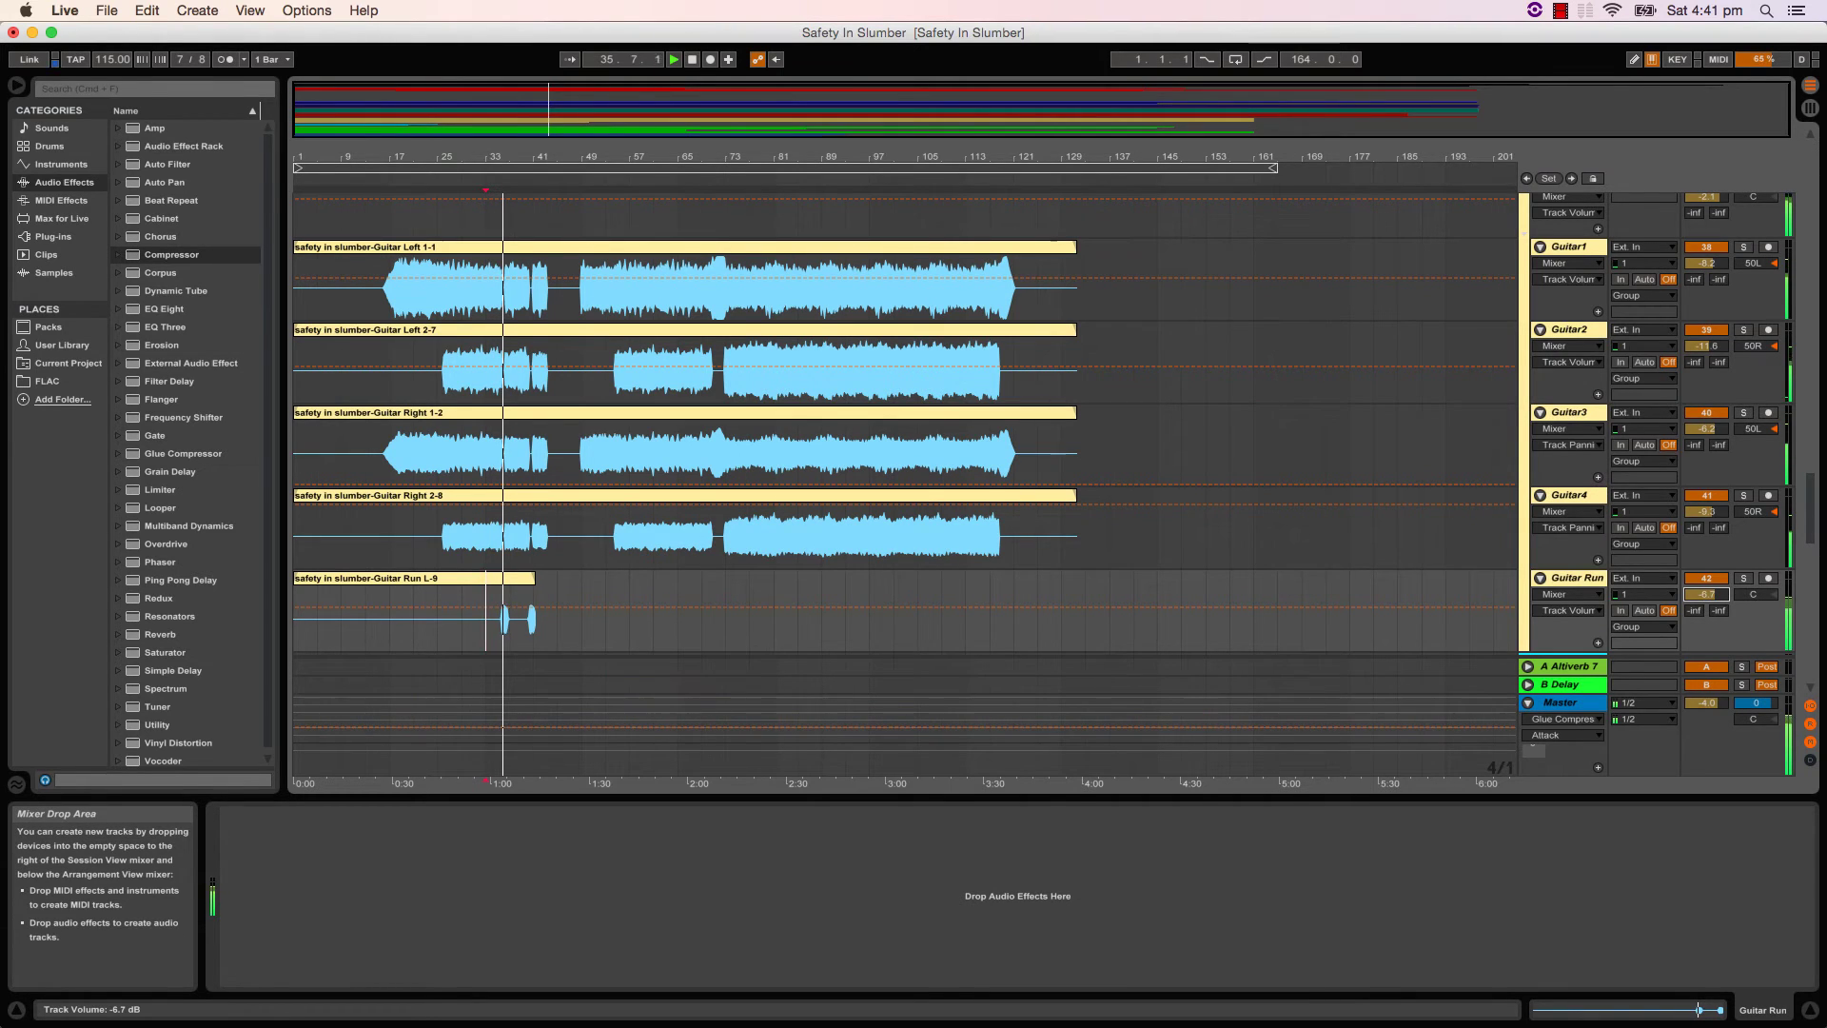
pyautogui.moveTo(1709, 600)
pyautogui.mouseDown()
pyautogui.moveTo(1709, 572)
pyautogui.moveTo(1709, 590)
pyautogui.mouseUp()
pyautogui.press('space')
pyautogui.press('space')
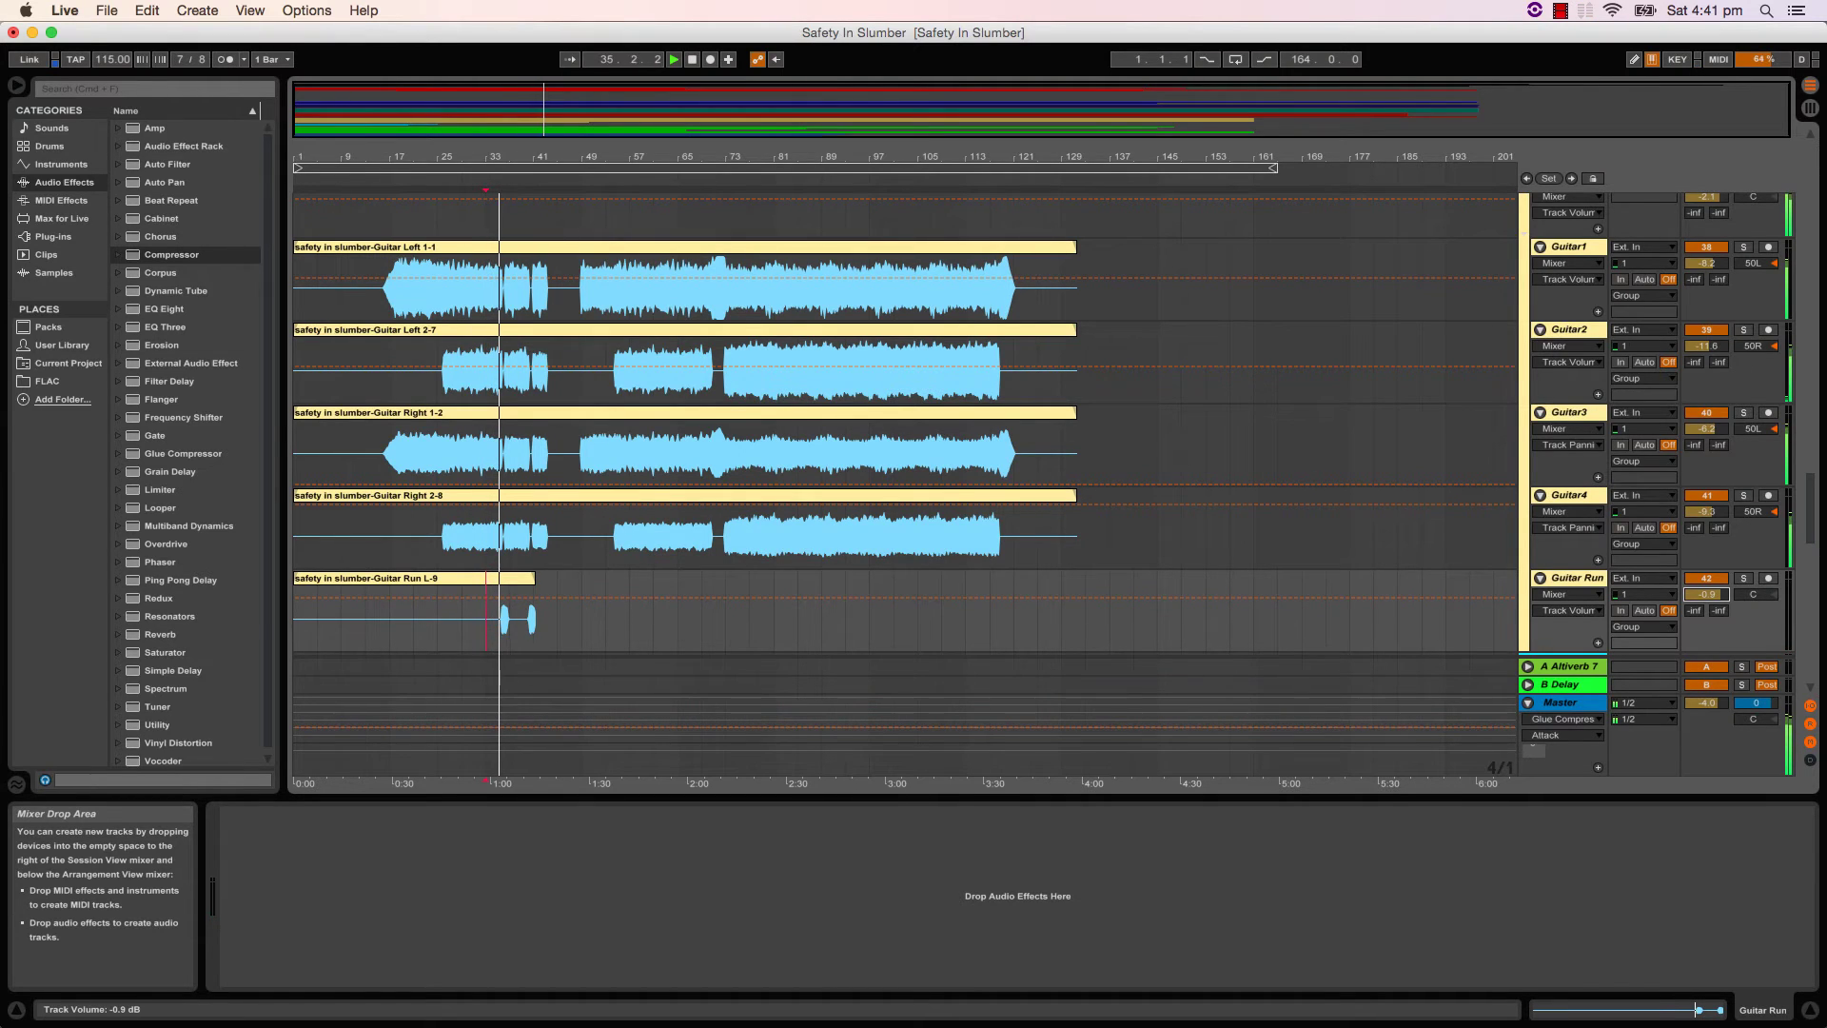
pyautogui.moveTo(1706, 594); pyautogui.dragTo(1706, 601)
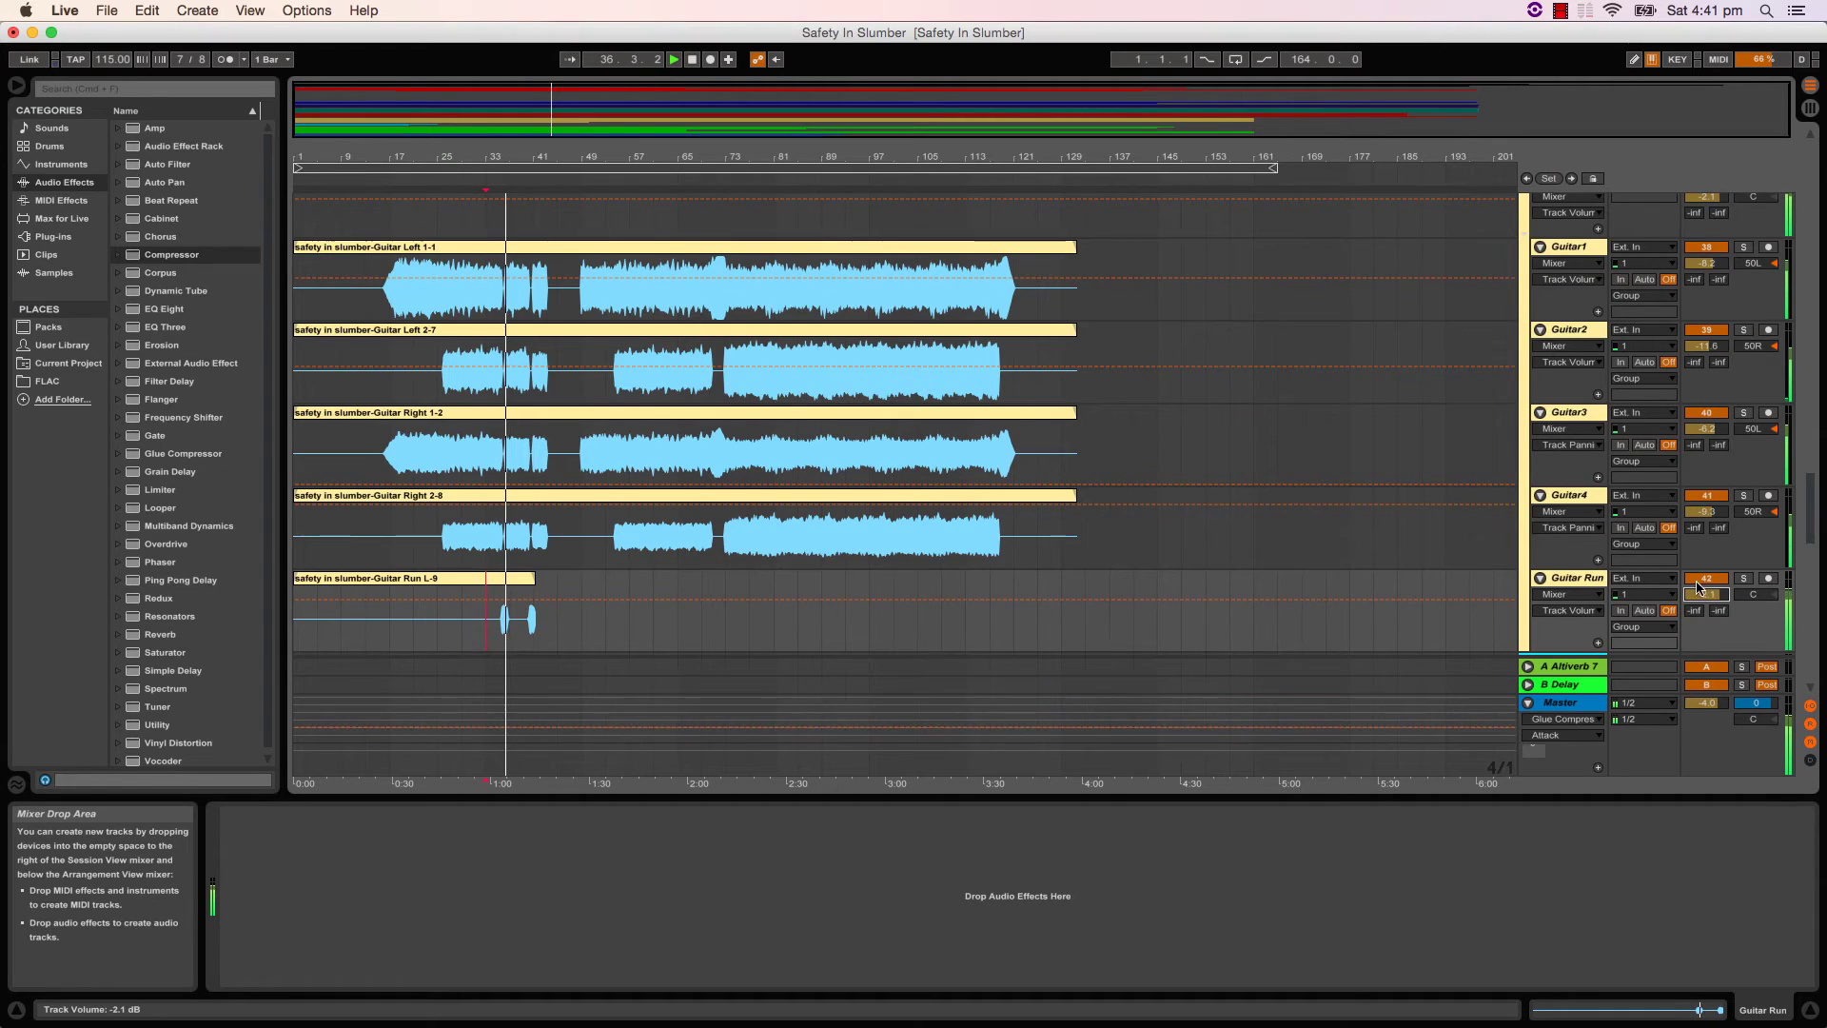
# - Lower the rhythm guitar group volume to about -3.8 dB and stop playback
pyautogui.scroll(5, 1698, 587)
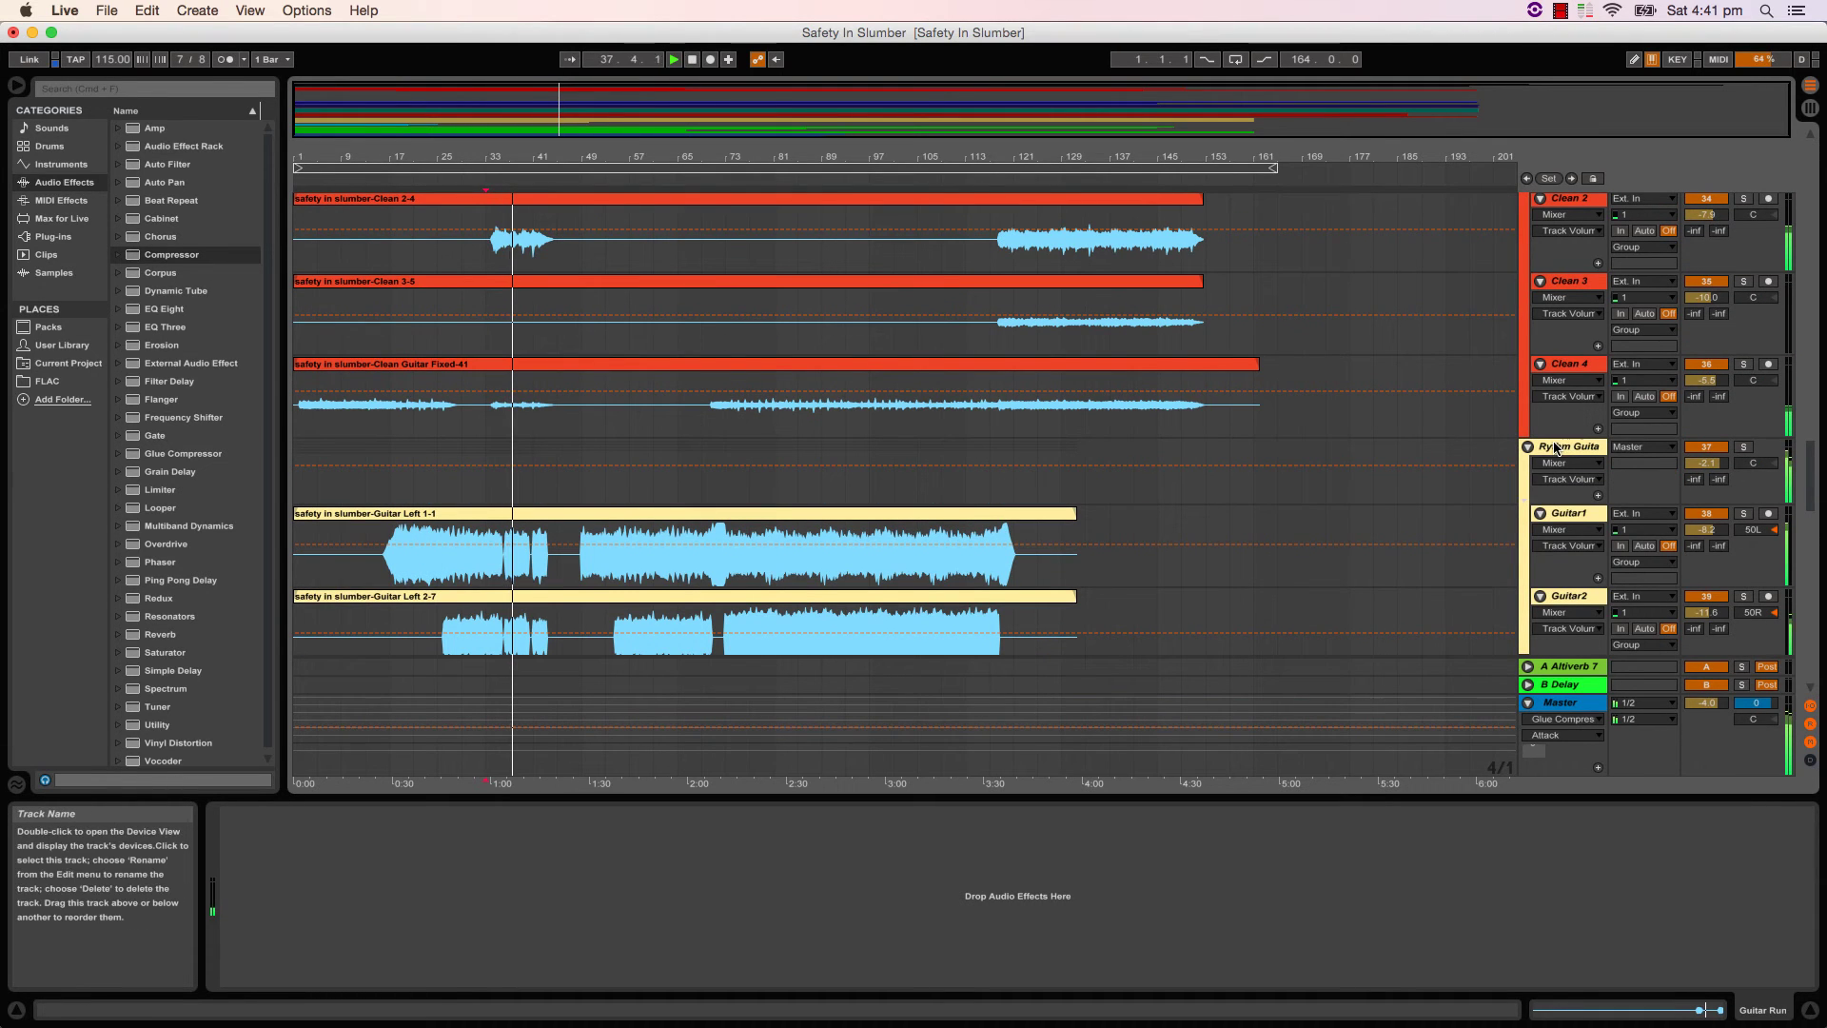
pyautogui.moveTo(1706, 462); pyautogui.dragTo(1706, 471)
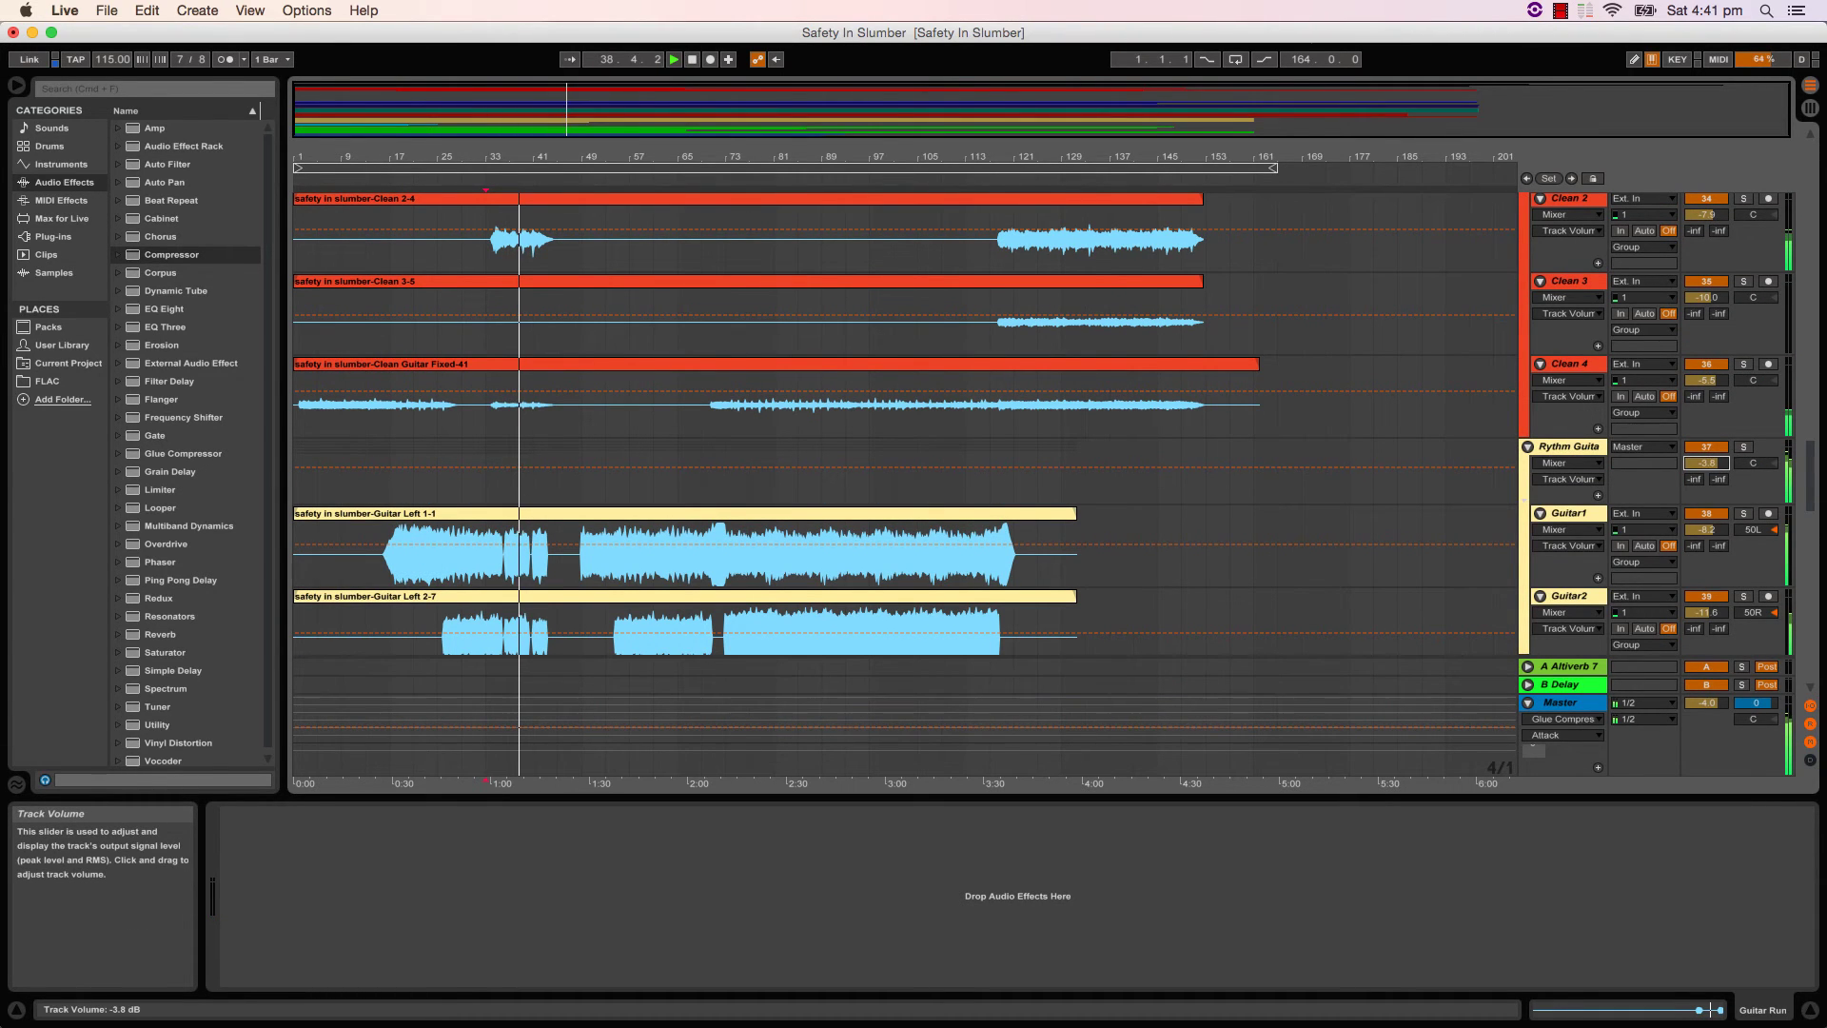
pyautogui.scroll(-10, 1697, 494)
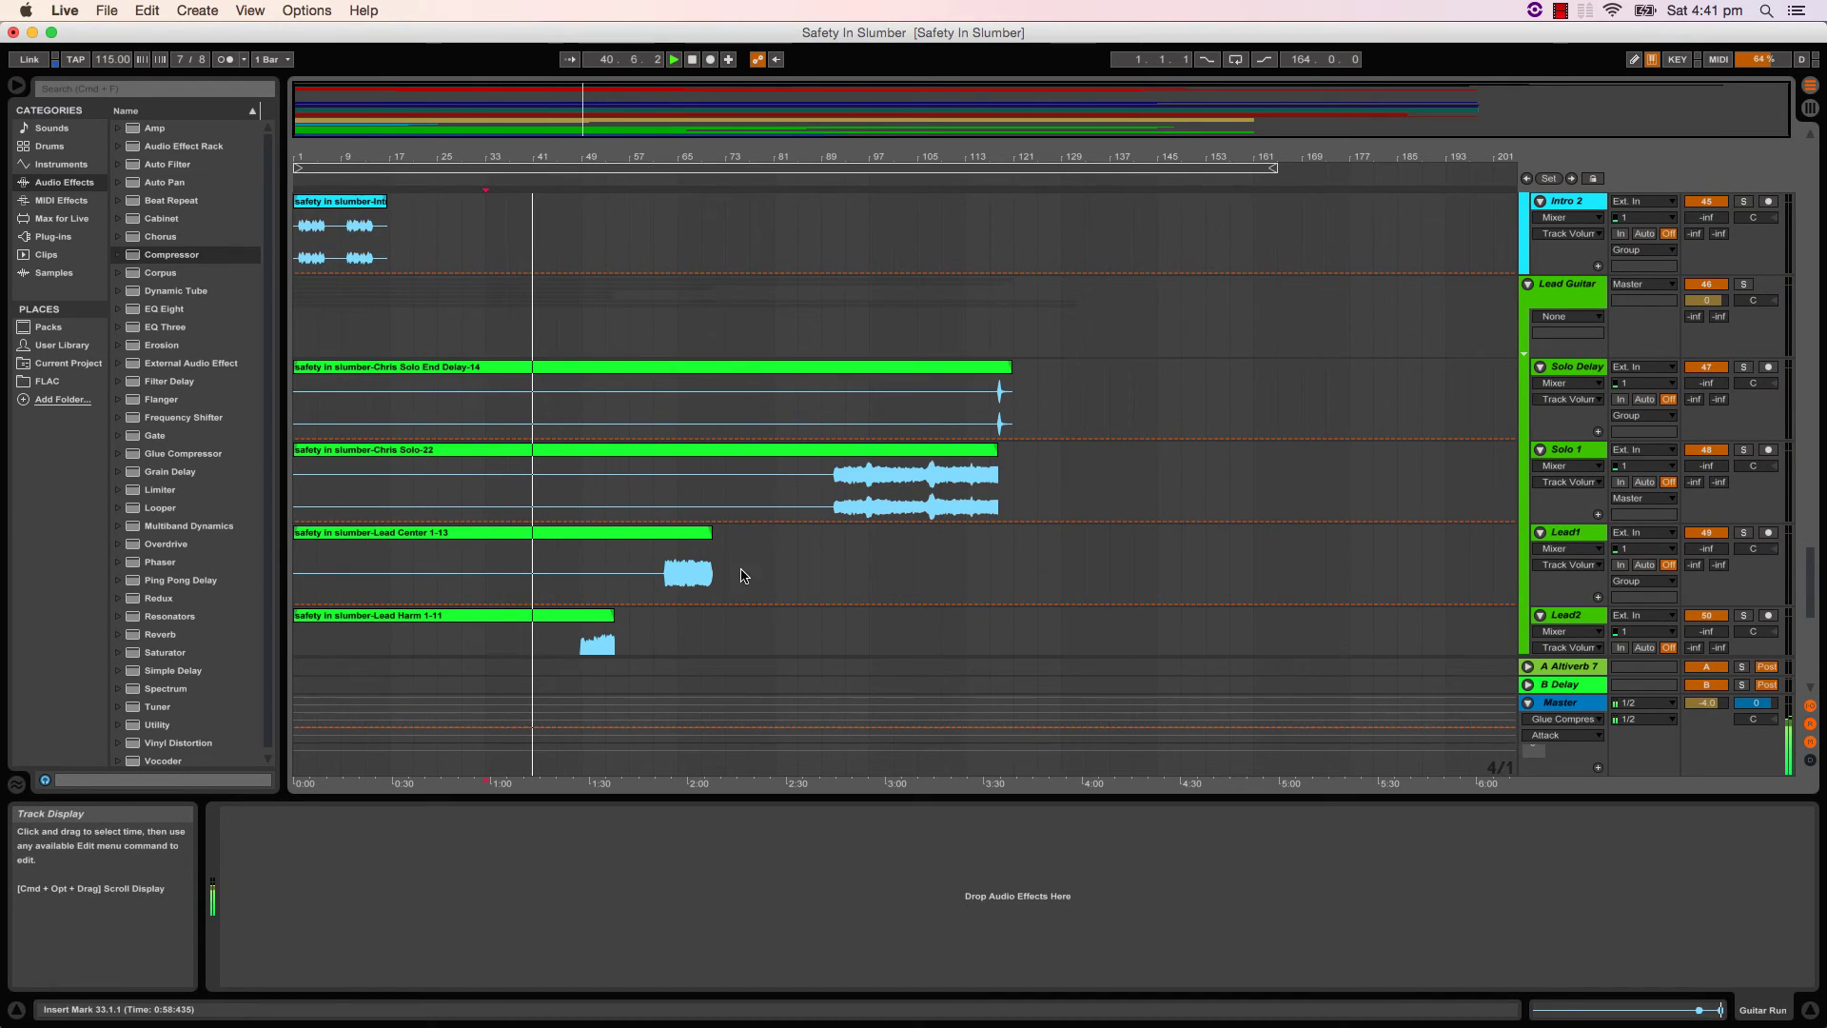
pyautogui.press('space')
# - Play from bar 45, raise the Lead4 volume to about -14 dB and center its panning in the Lead Guitar group
pyautogui.click(583, 641)
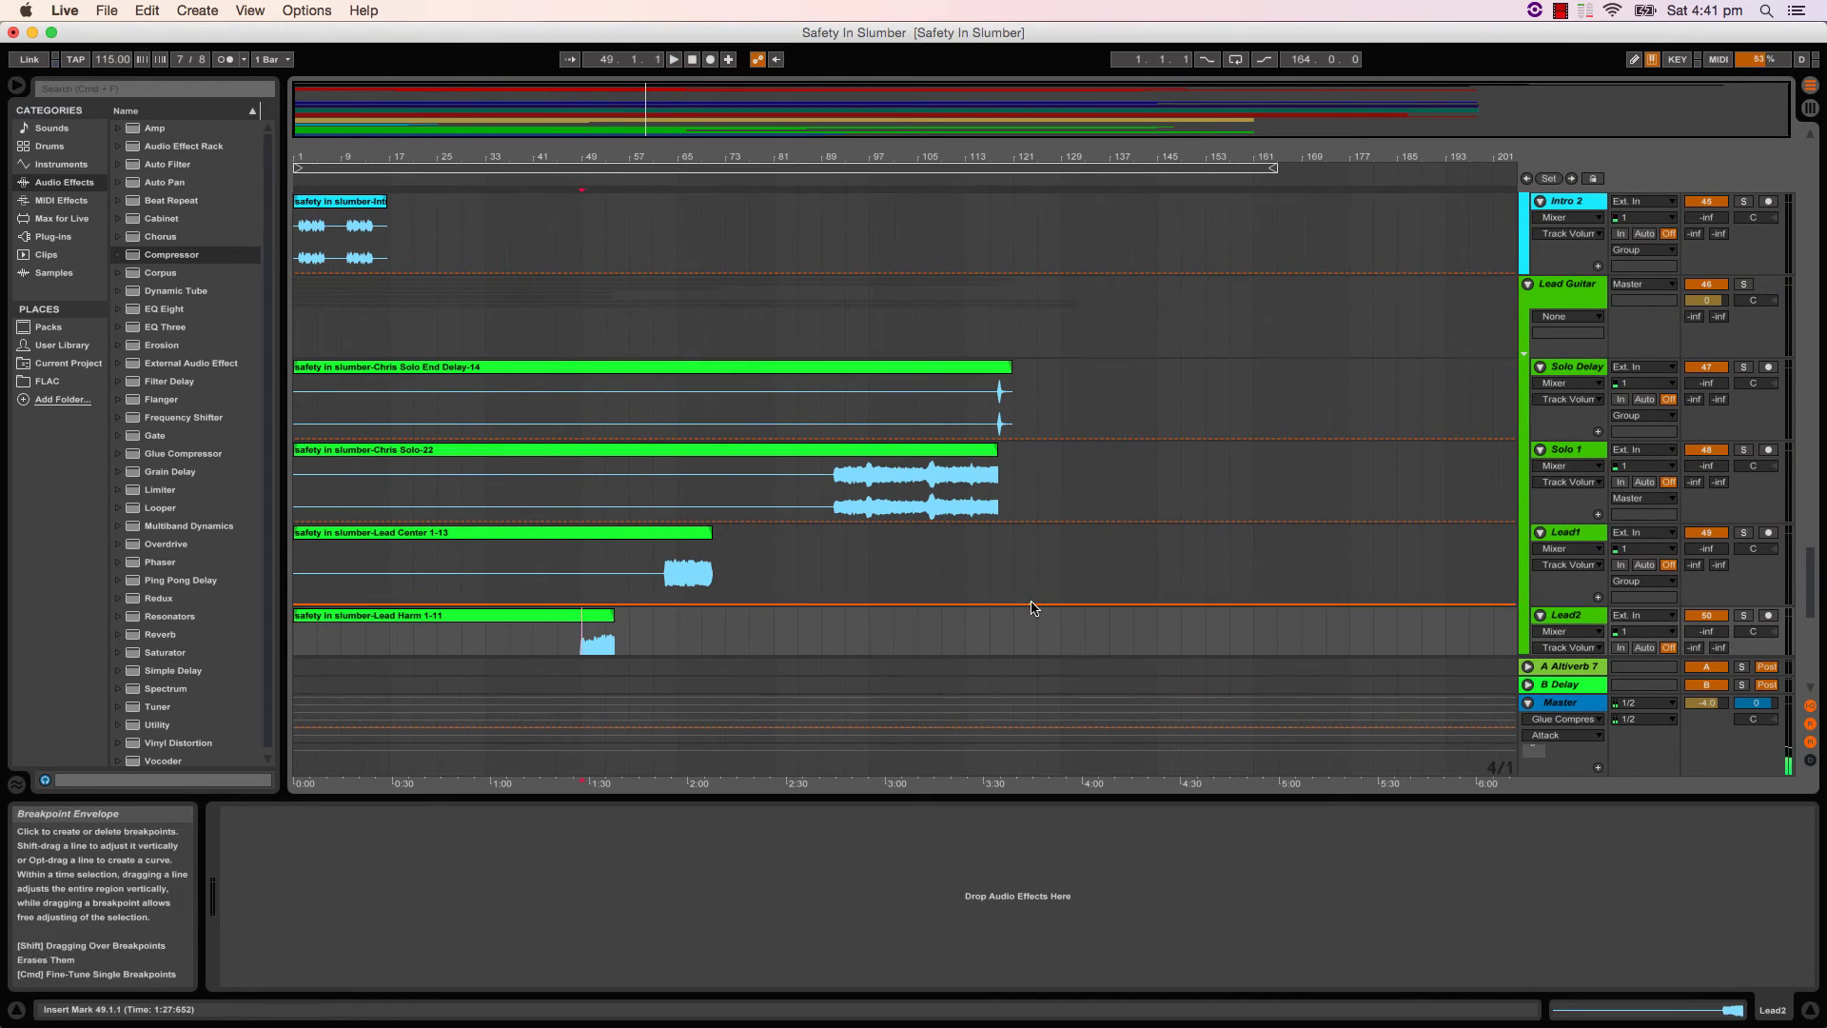
pyautogui.scroll(5, 947, 344)
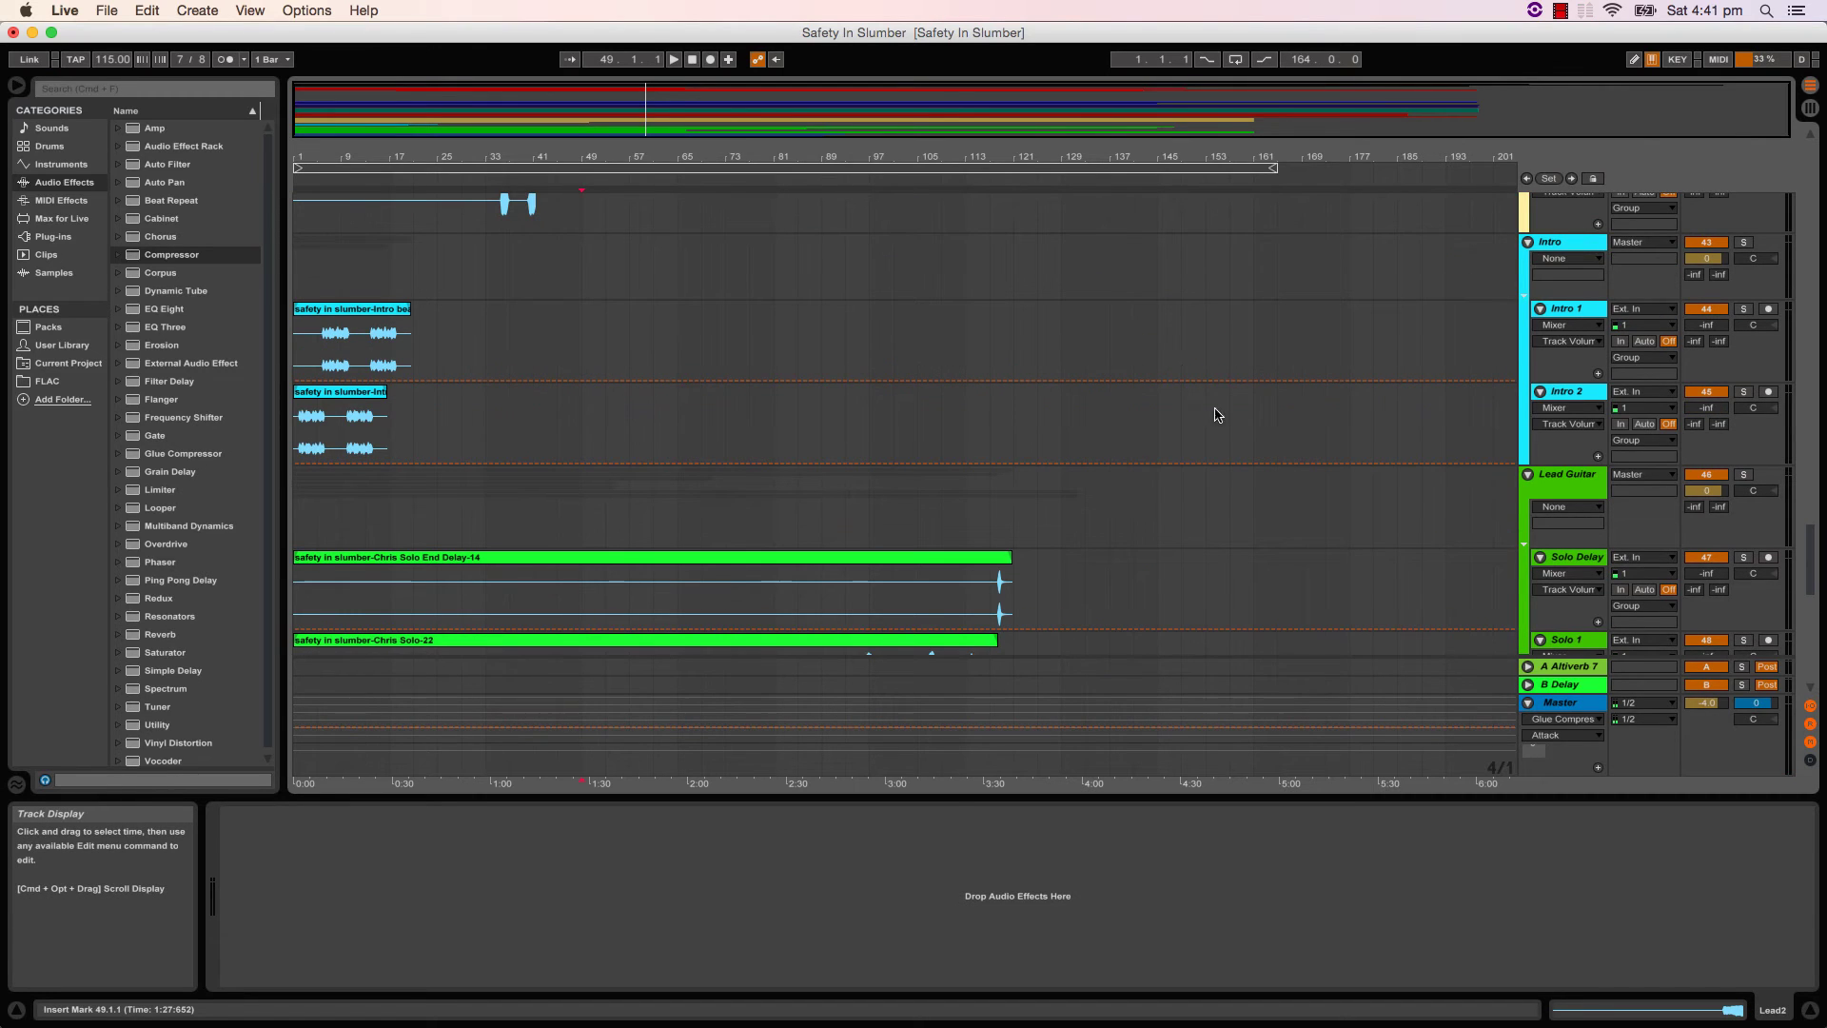
pyautogui.scroll(-10, 1123, 503)
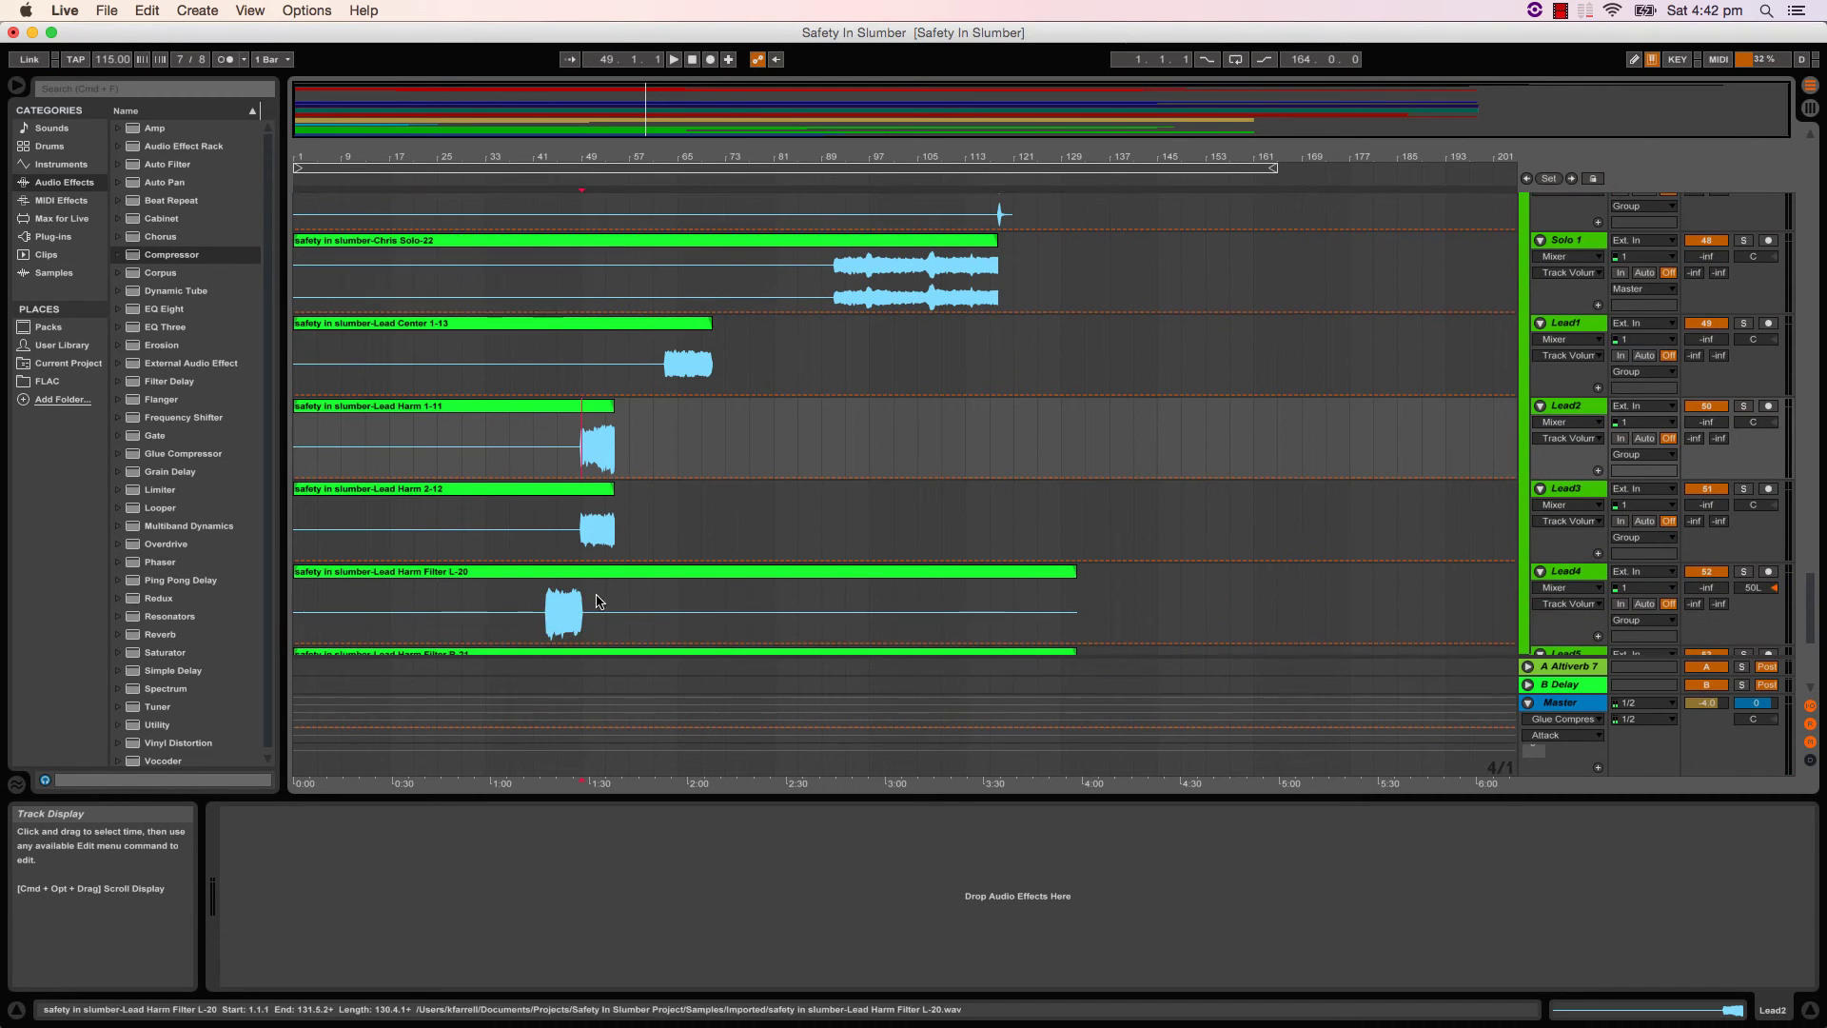
pyautogui.click(550, 607)
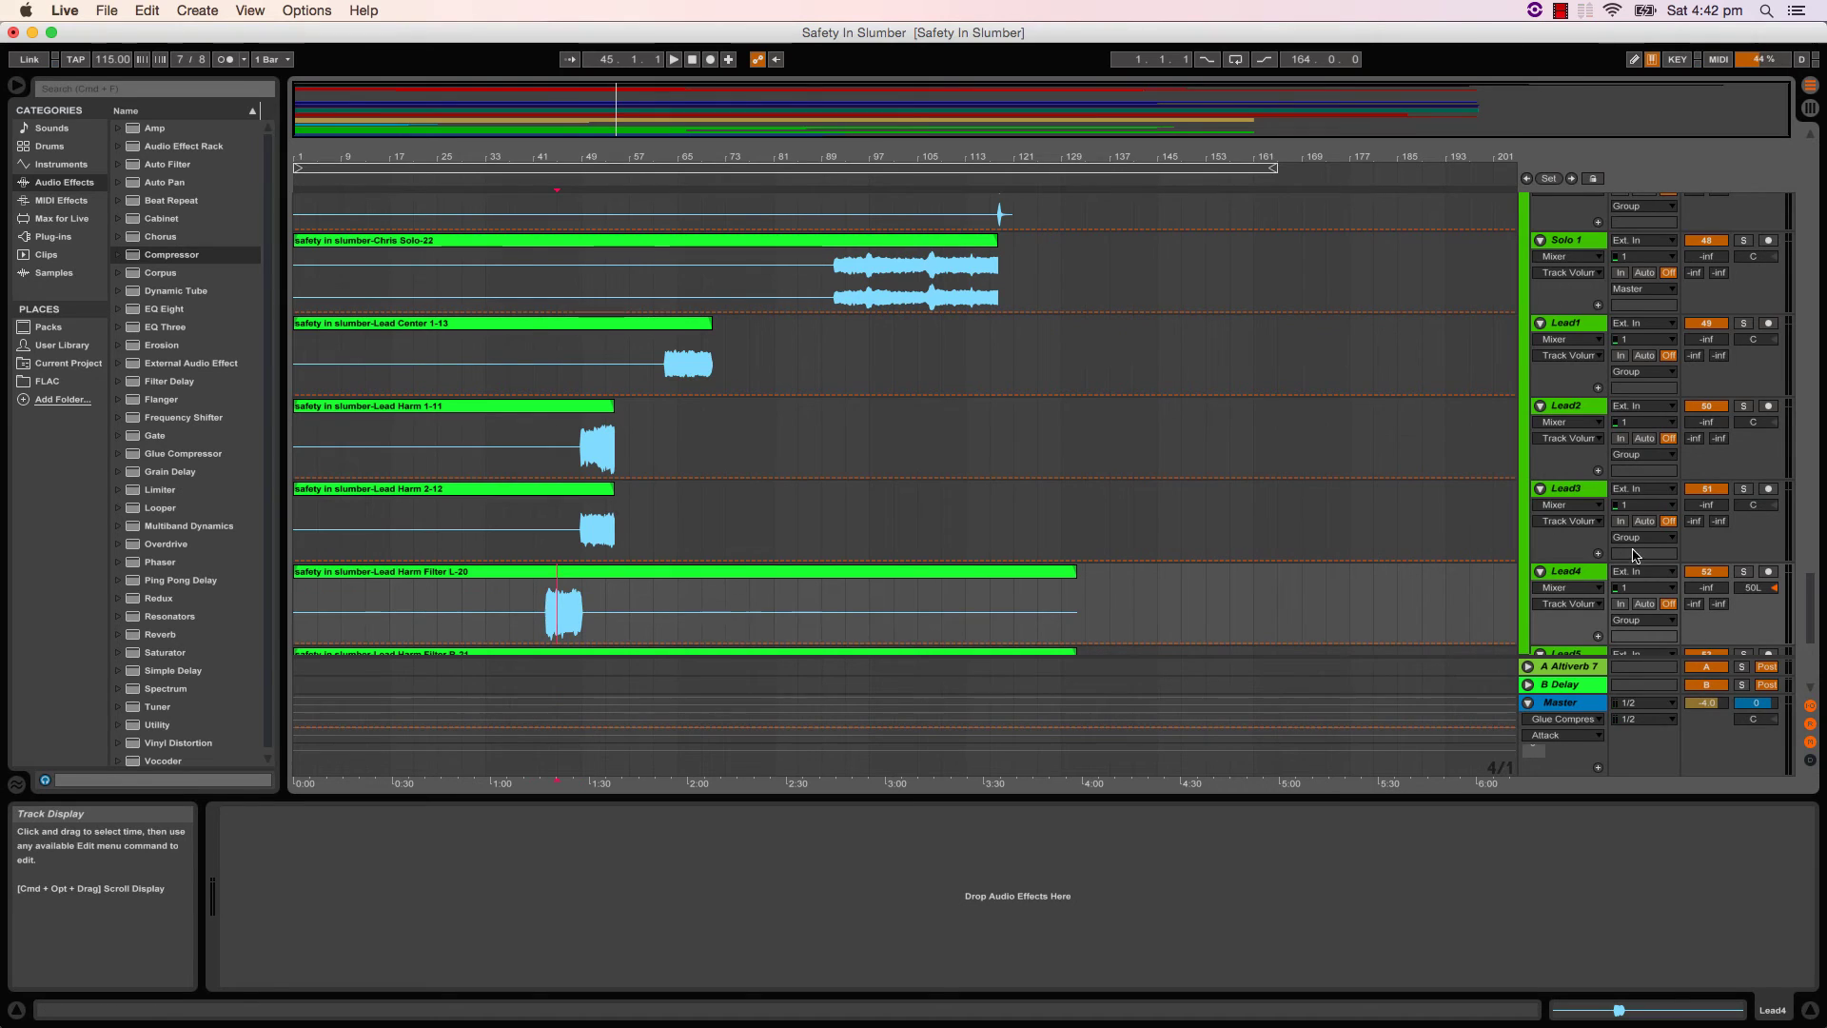
pyautogui.press('space')
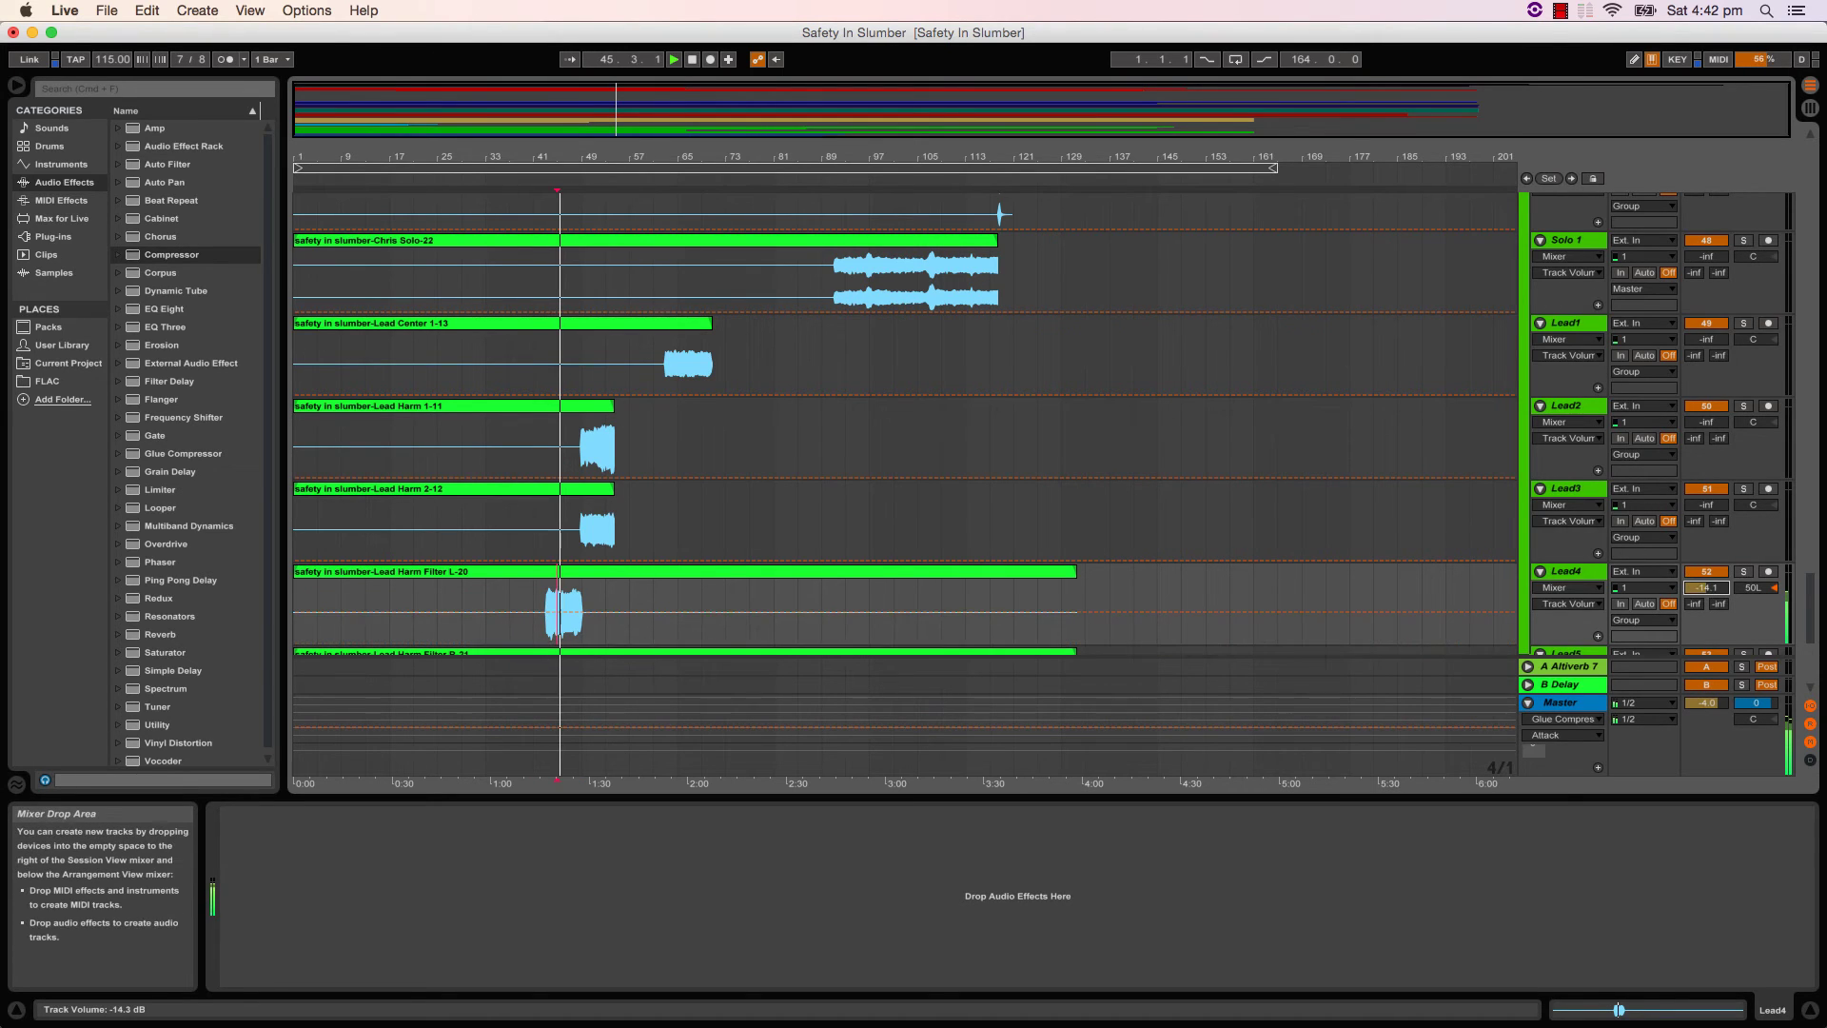
pyautogui.click(1754, 593)
pyautogui.press('space')
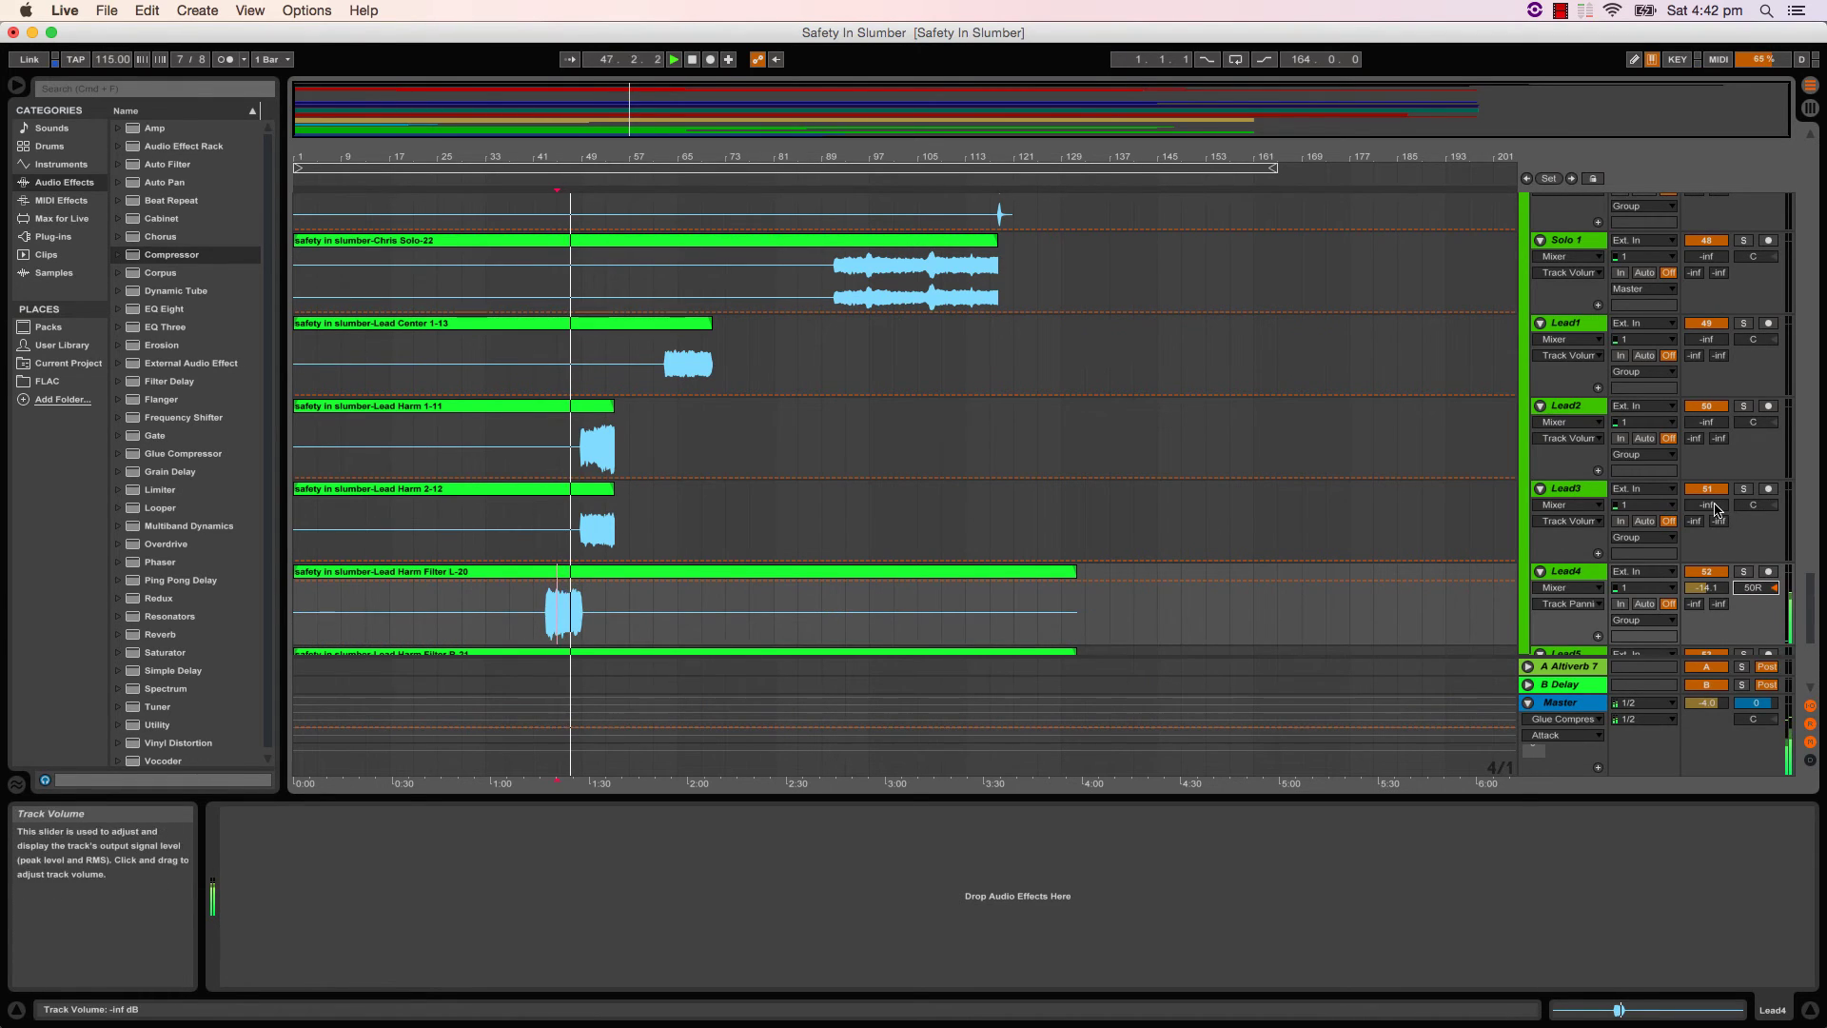
pyautogui.moveTo(1758, 589); pyautogui.dragTo(1759, 639)
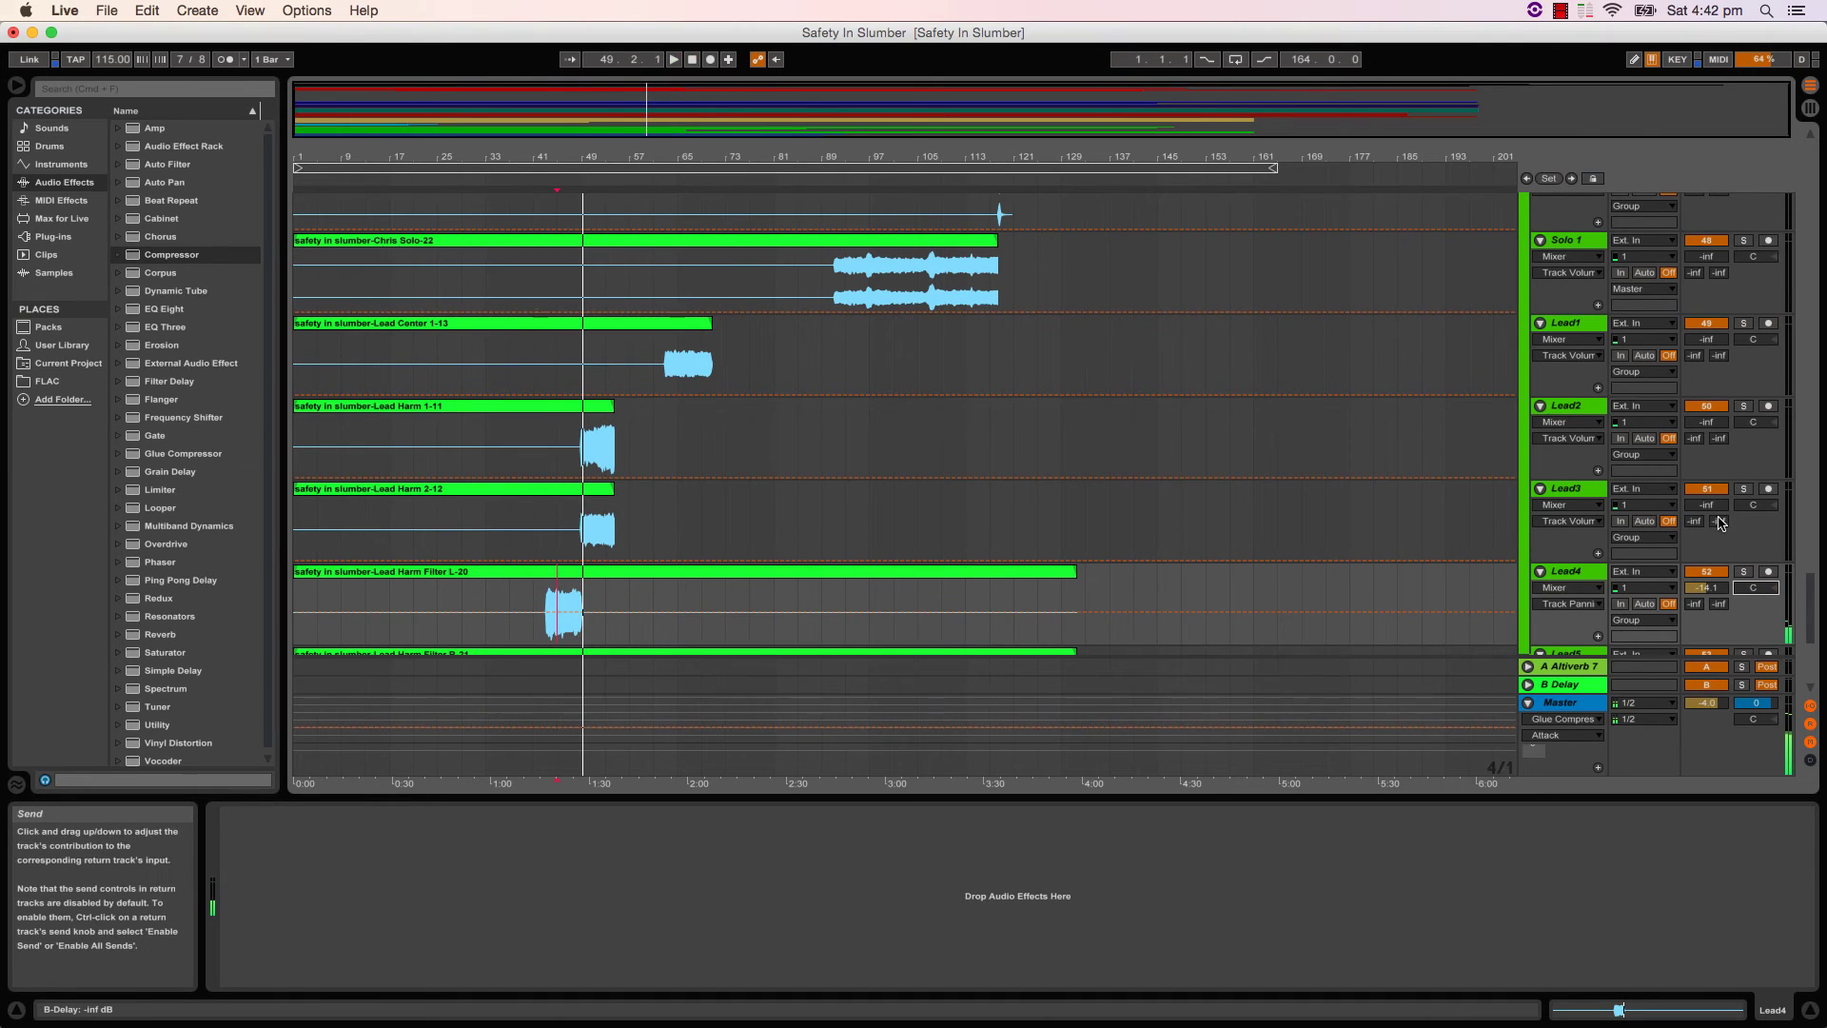
pyautogui.press('space')
# - Play from bar 49, raise the Lead3 volume to about -3.7 dB and solo the track
pyautogui.press('space')
pyautogui.moveTo(1706, 505); pyautogui.dragTo(1707, 491)
pyautogui.press('space')
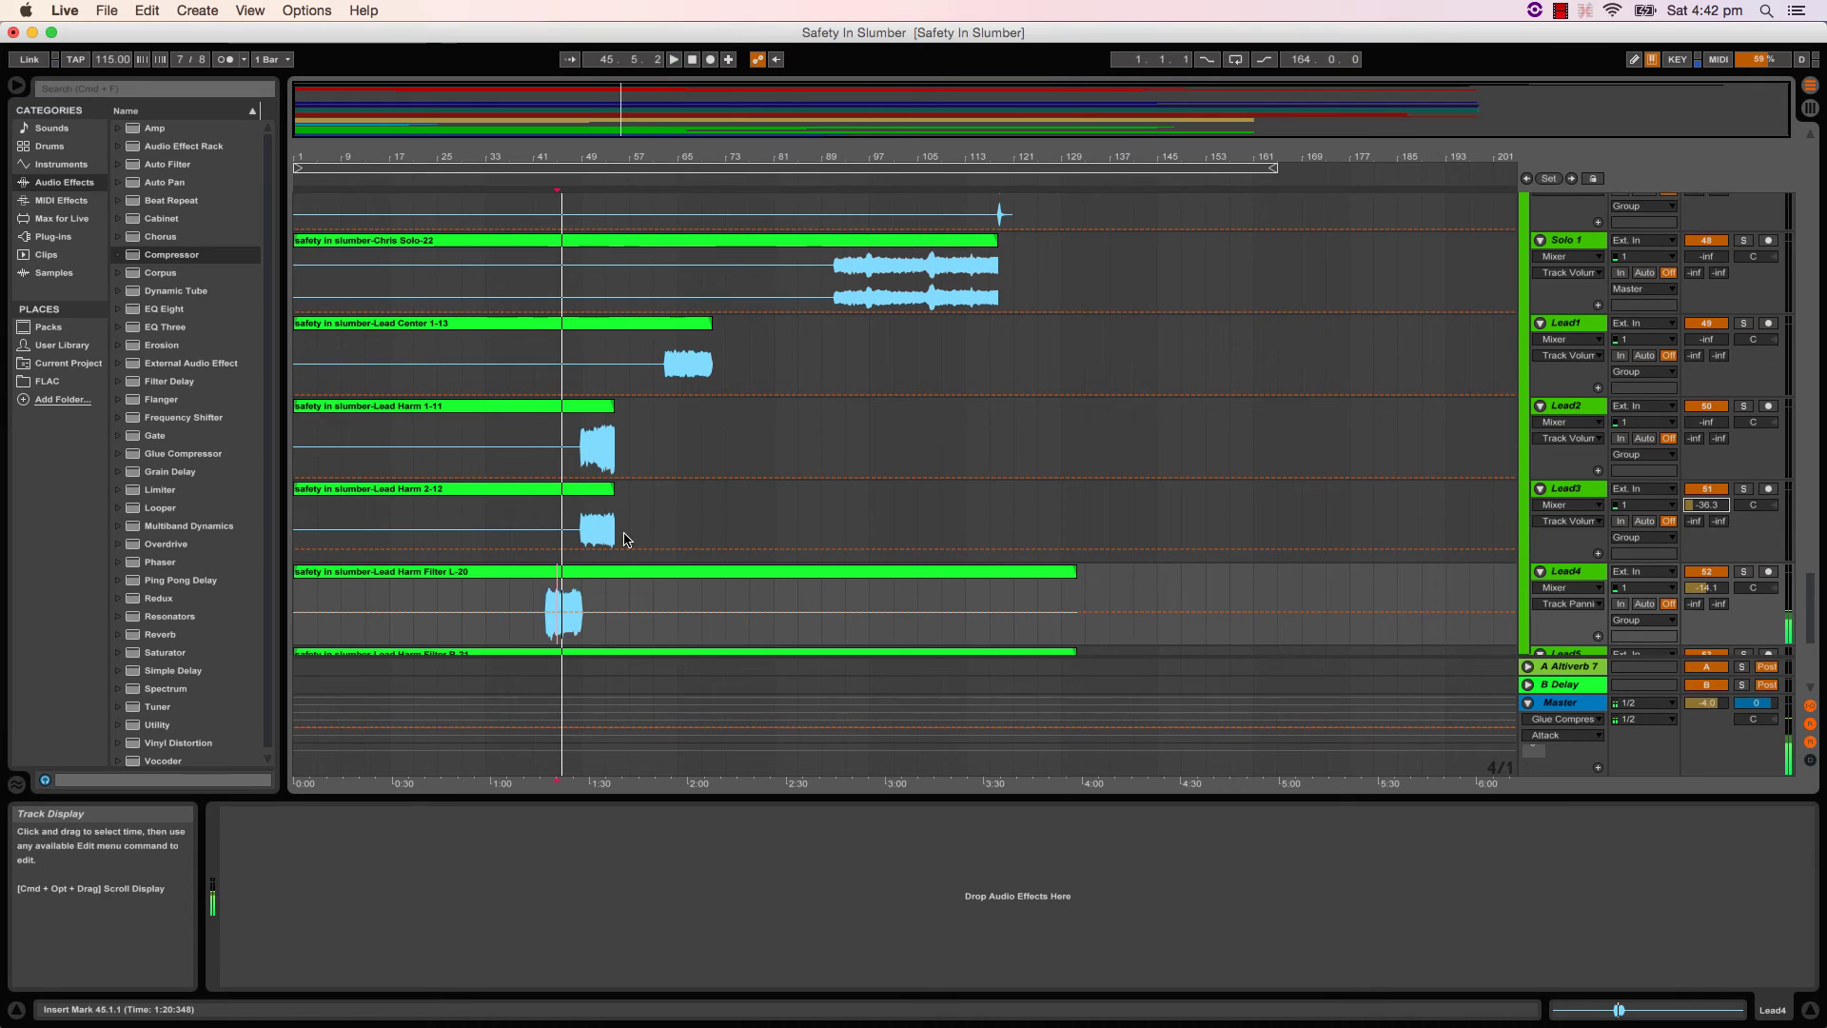
pyautogui.click(588, 526)
pyautogui.press('space')
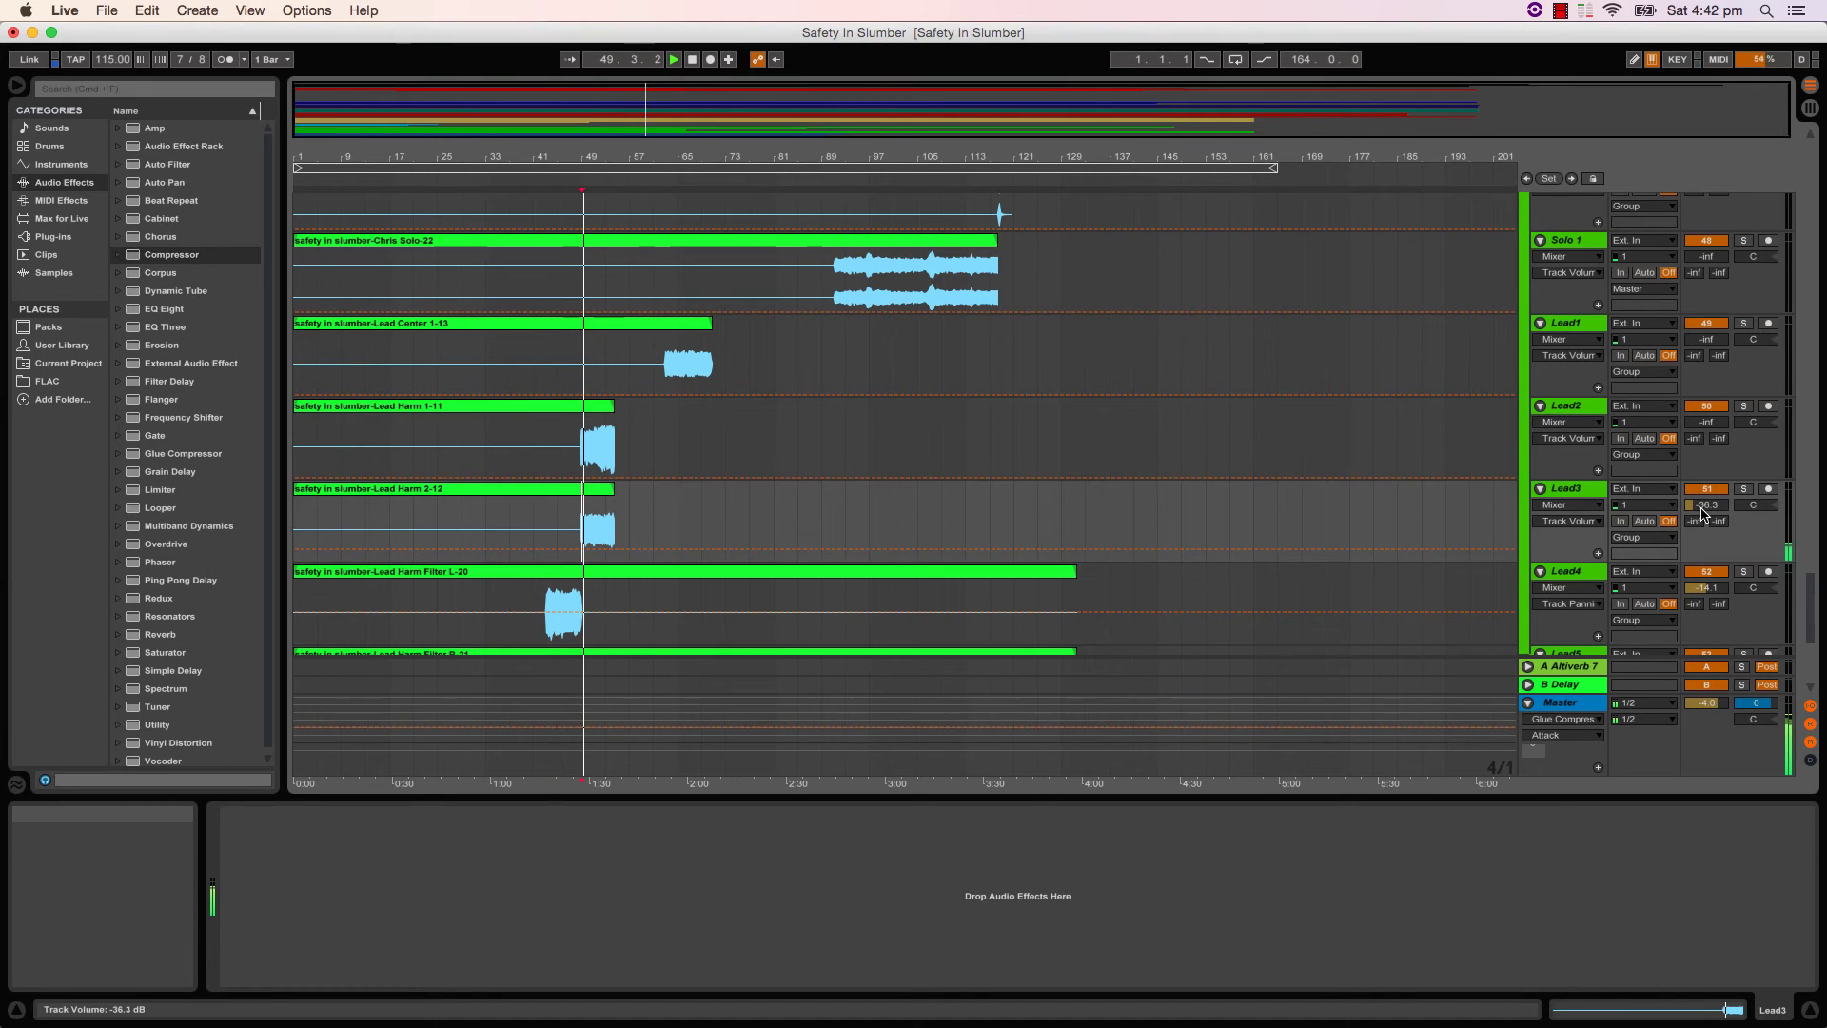
pyautogui.moveTo(1701, 507); pyautogui.dragTo(1706, 499)
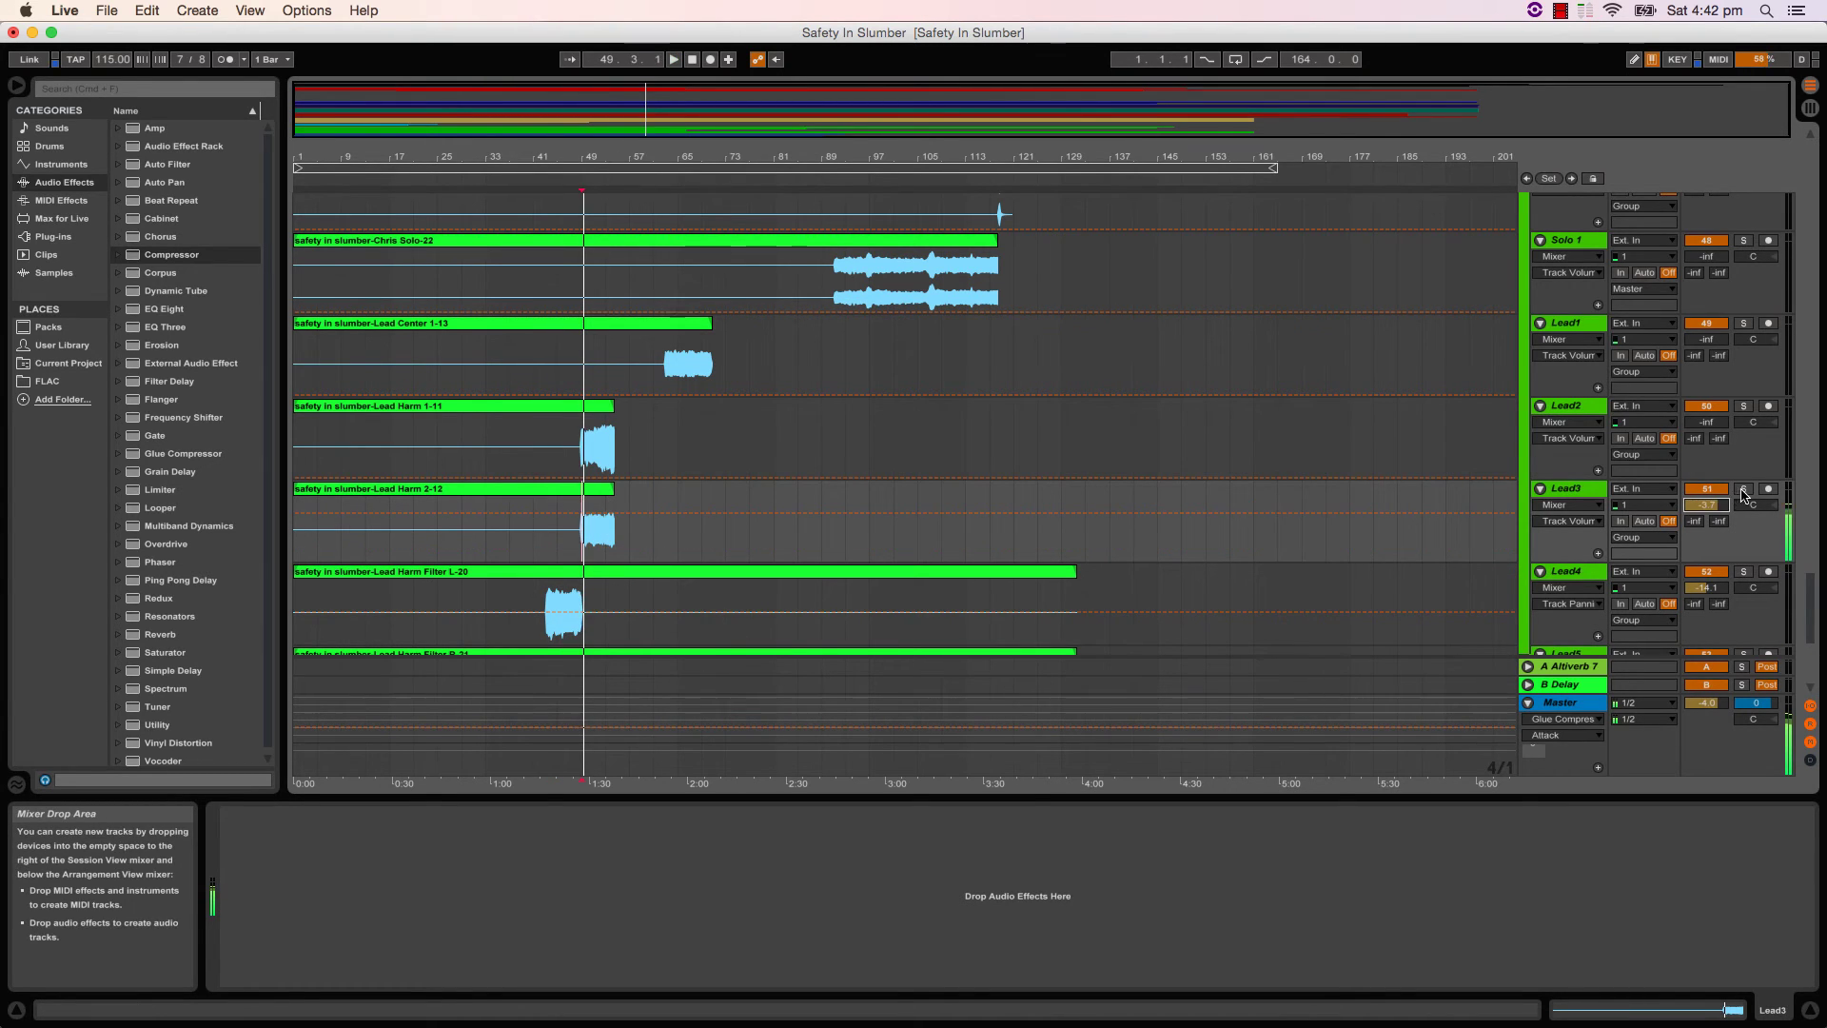
pyautogui.click(1743, 488)
pyautogui.press('space')
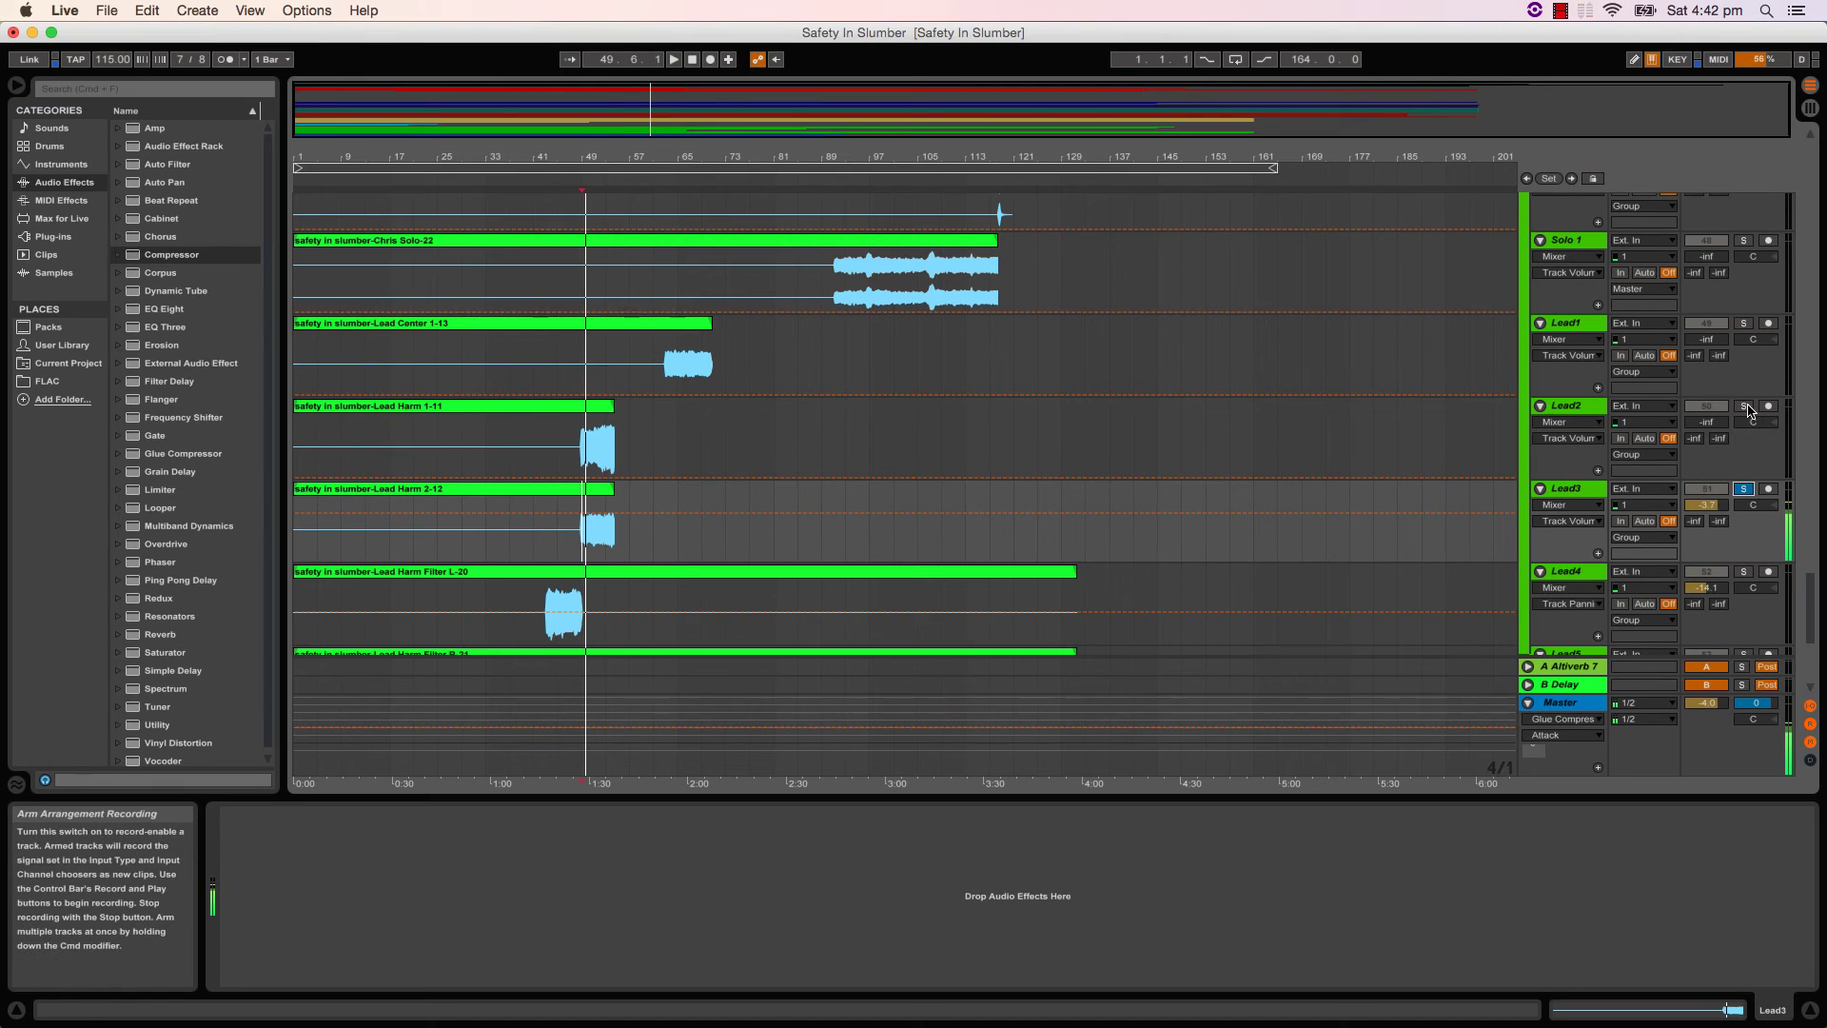
# - Audition Lead2 soloed, unsolo it, and balance Lead2 at about -7.7 dB against Lead3 at about -3.1 dB
pyautogui.click(1744, 405)
pyautogui.moveTo(1707, 422)
pyautogui.mouseDown()
pyautogui.moveTo(1706, 405)
pyautogui.moveTo(1713, 428)
pyautogui.mouseUp()
pyautogui.press('space')
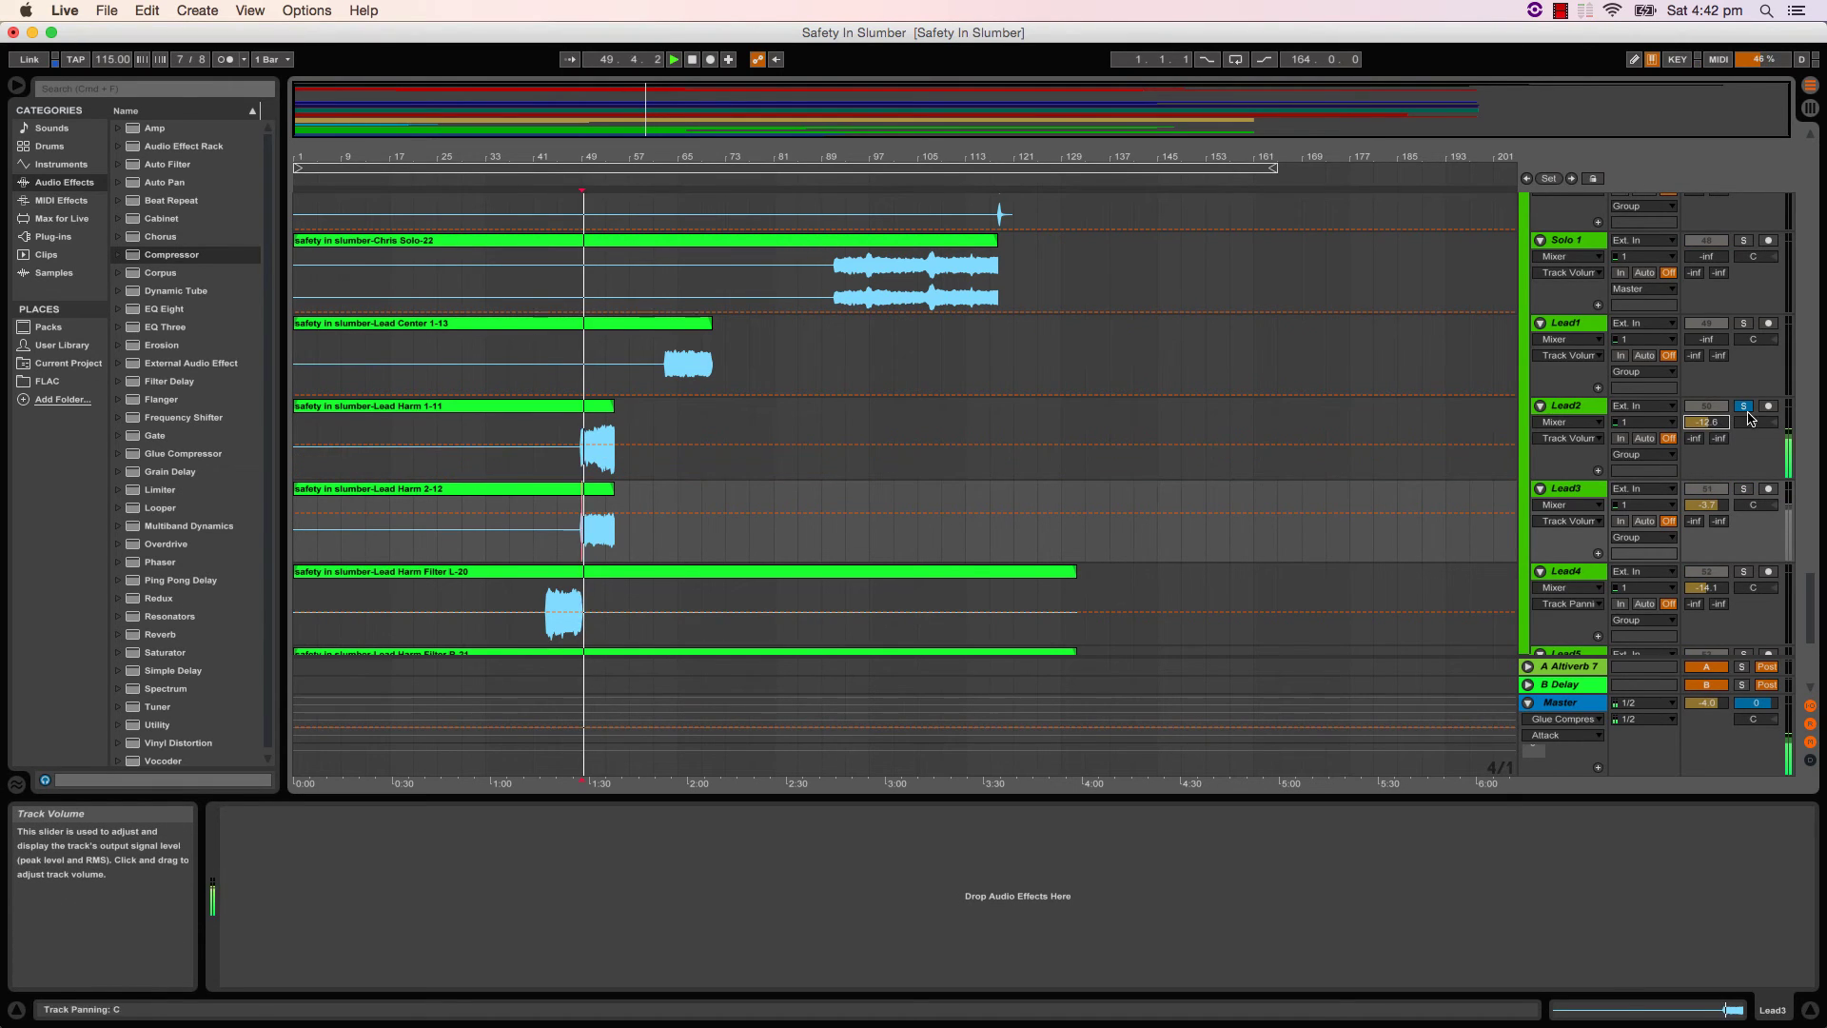
pyautogui.click(1746, 407)
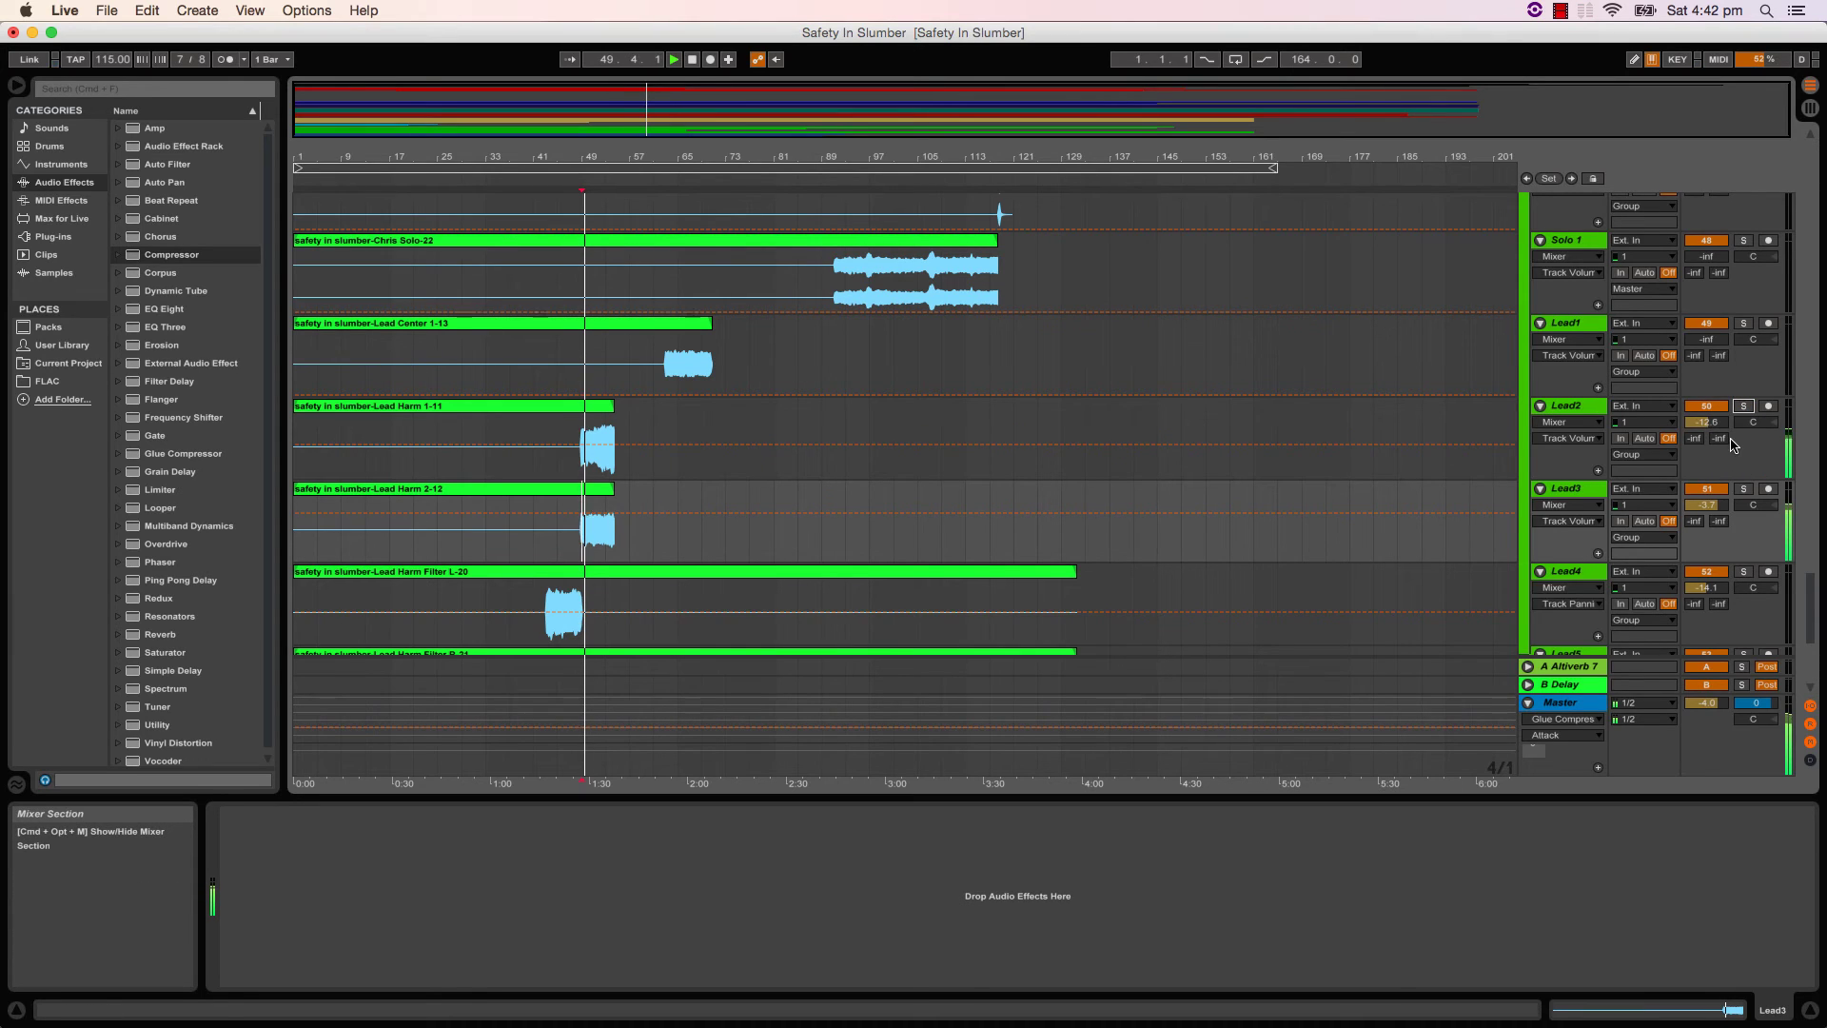
pyautogui.moveTo(1714, 422); pyautogui.dragTo(1713, 420)
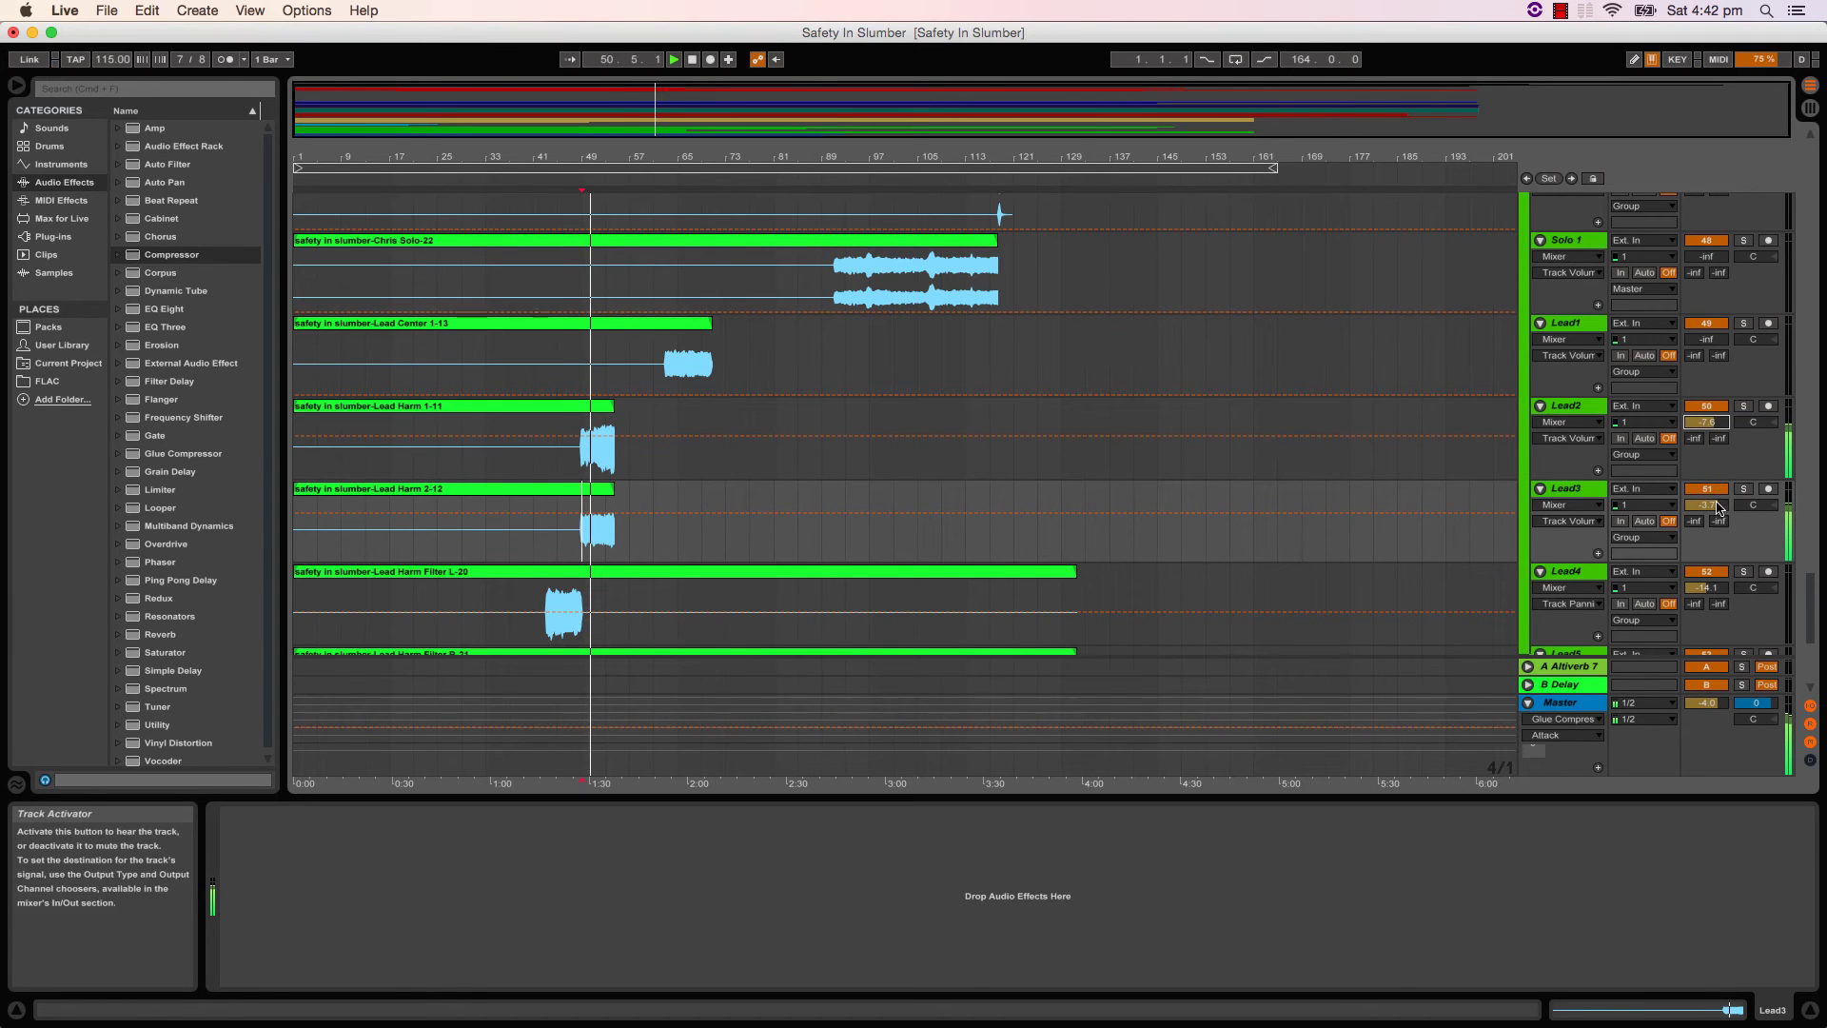
pyautogui.moveTo(1716, 504); pyautogui.dragTo(1707, 503)
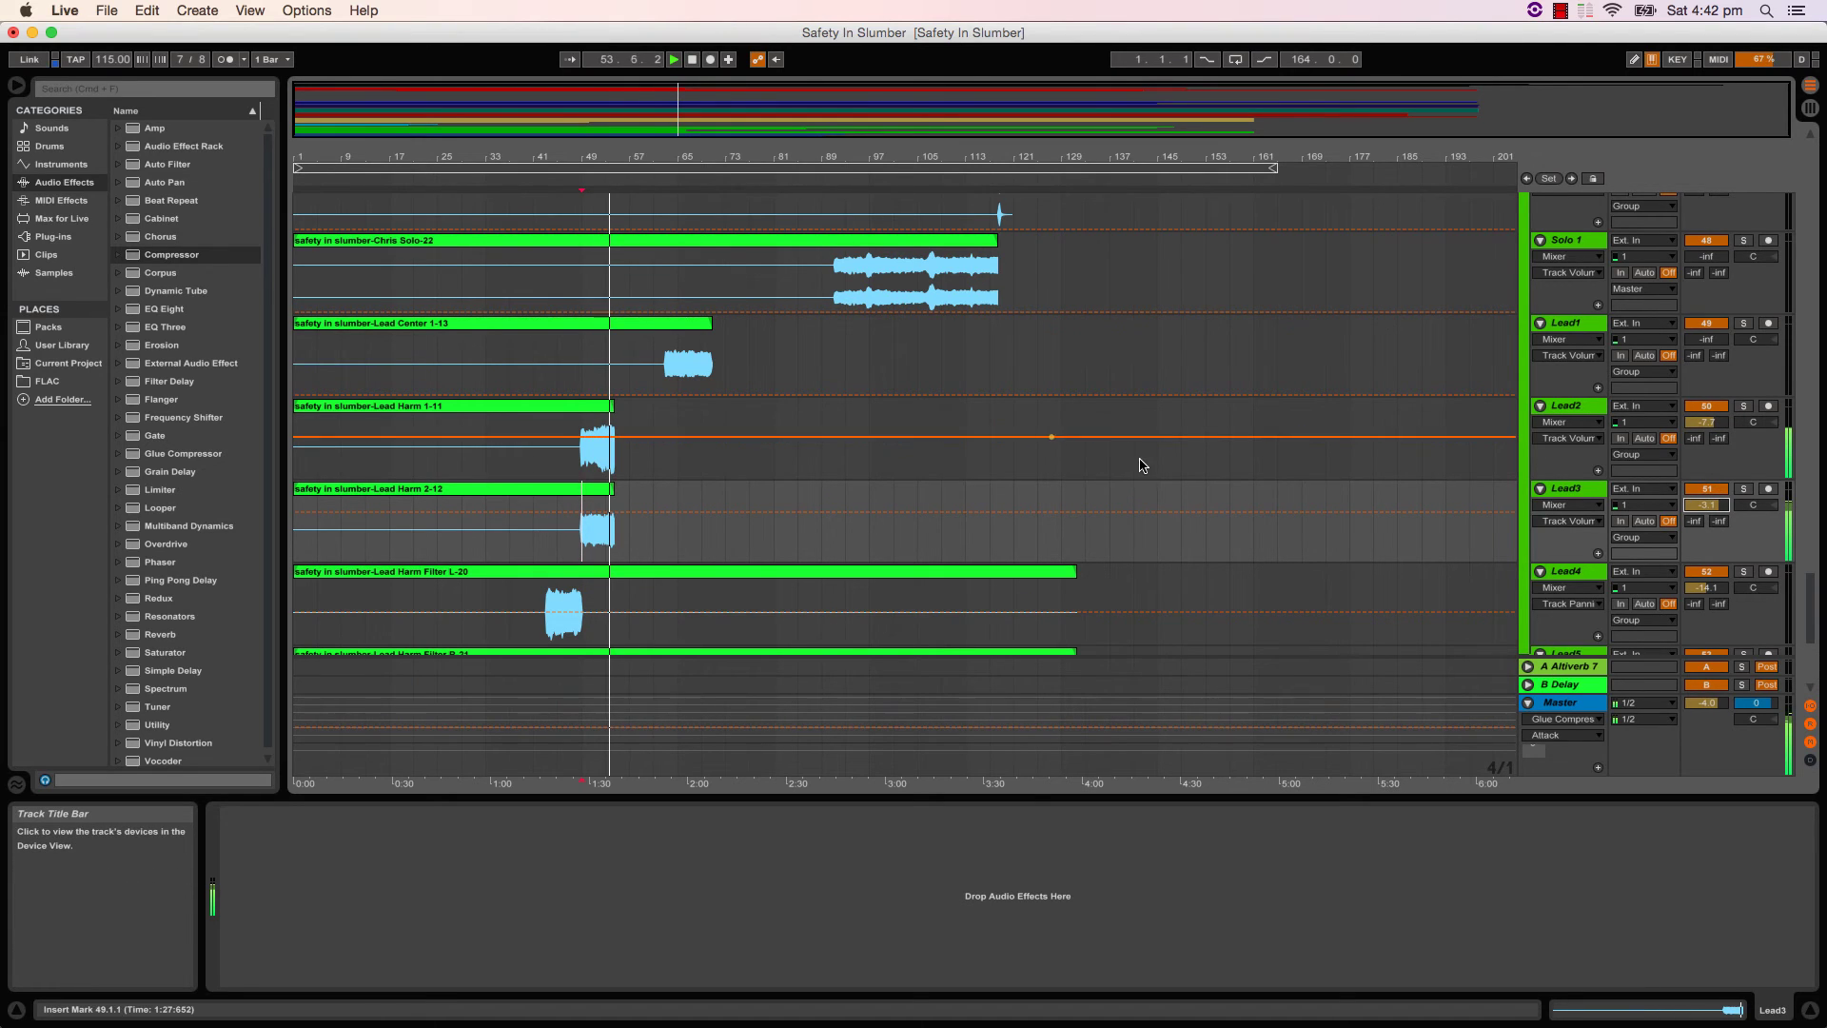
# - Play from bar 65 to set Lead1 to about -3.2 dB, and from bar 93 to raise the Solo 1 volume
pyautogui.click(682, 366)
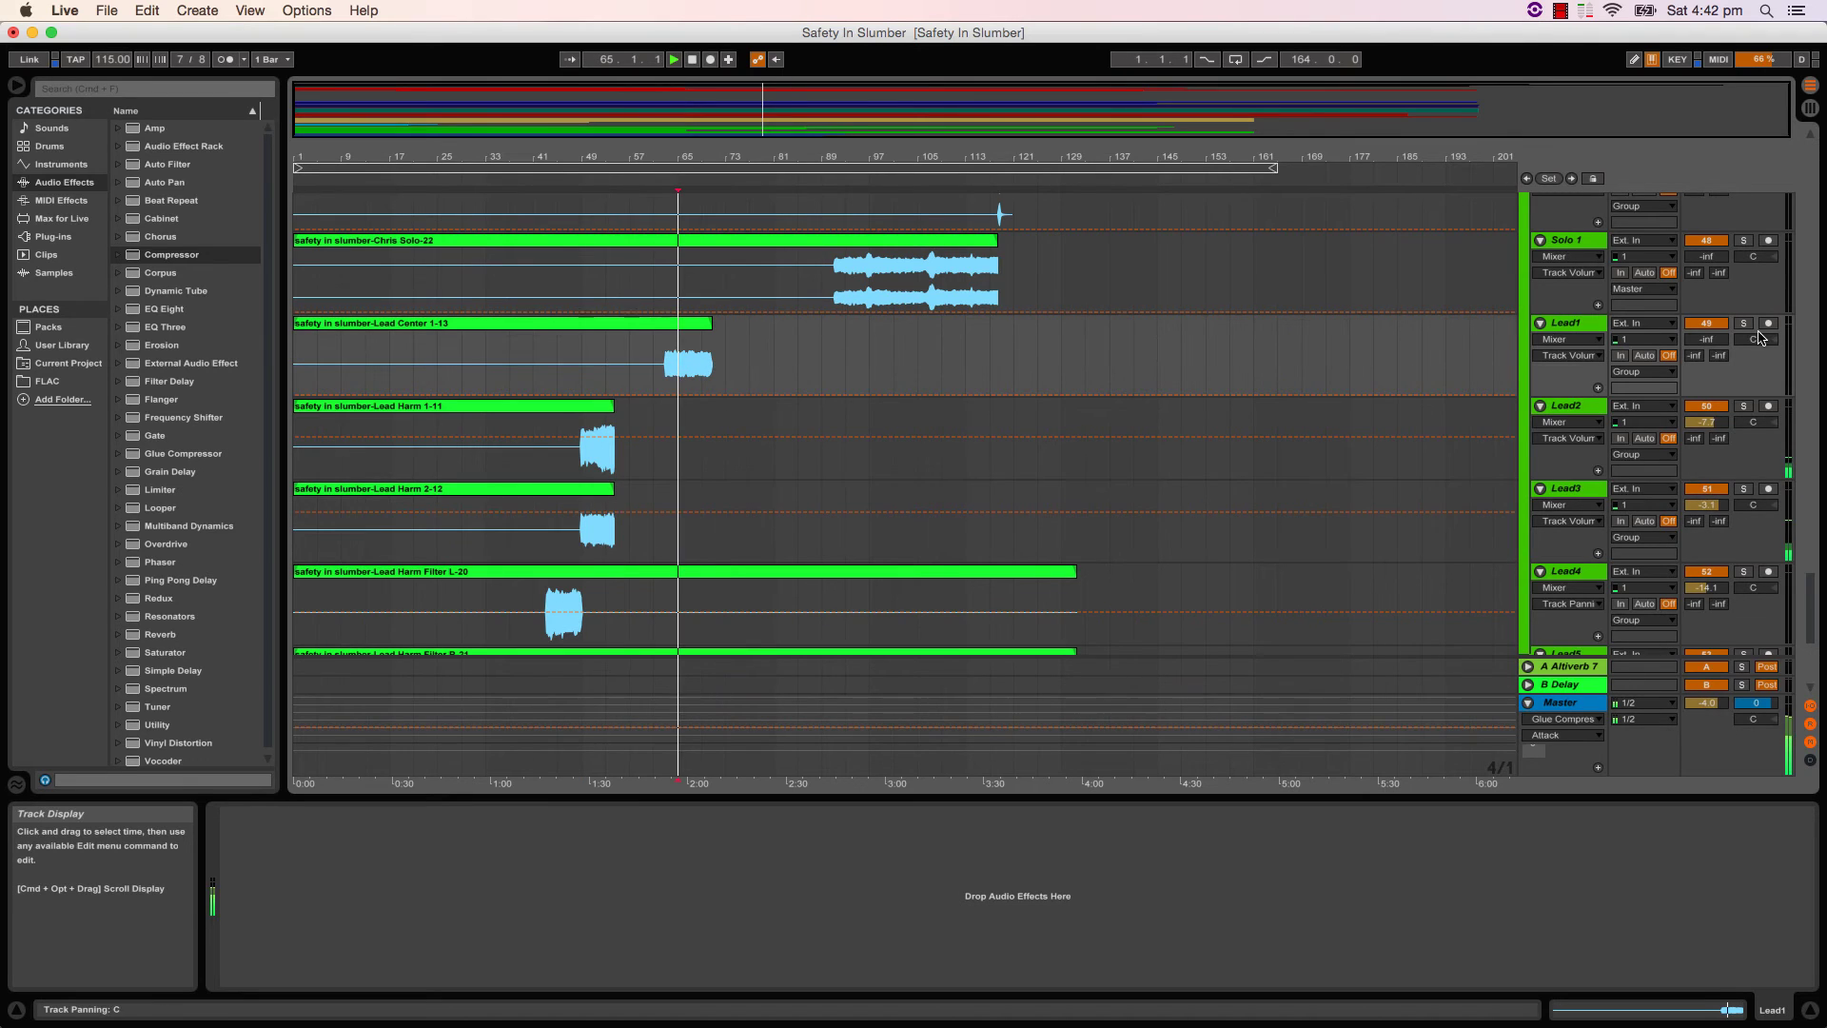
pyautogui.moveTo(1707, 338)
pyautogui.mouseDown()
pyautogui.moveTo(1706, 314)
pyautogui.moveTo(1707, 340)
pyautogui.mouseUp()
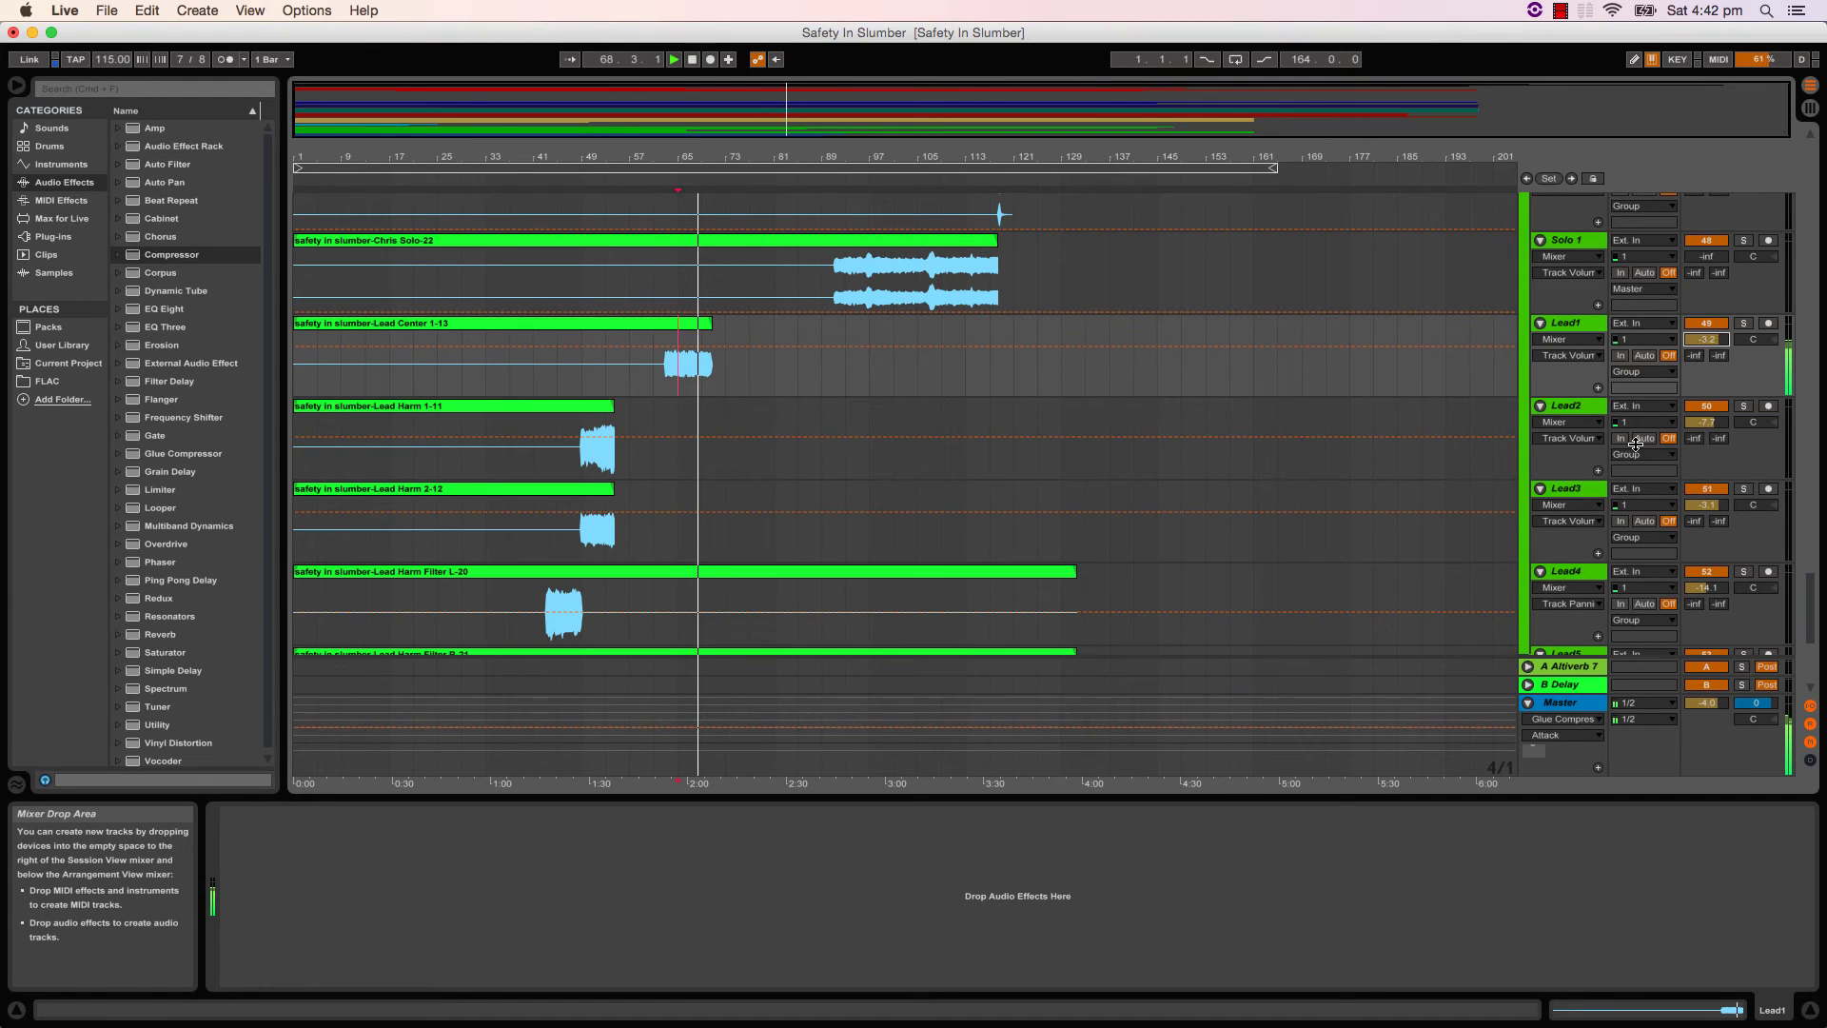
pyautogui.click(845, 276)
pyautogui.press('space')
pyautogui.click(1706, 256)
pyautogui.press('space')
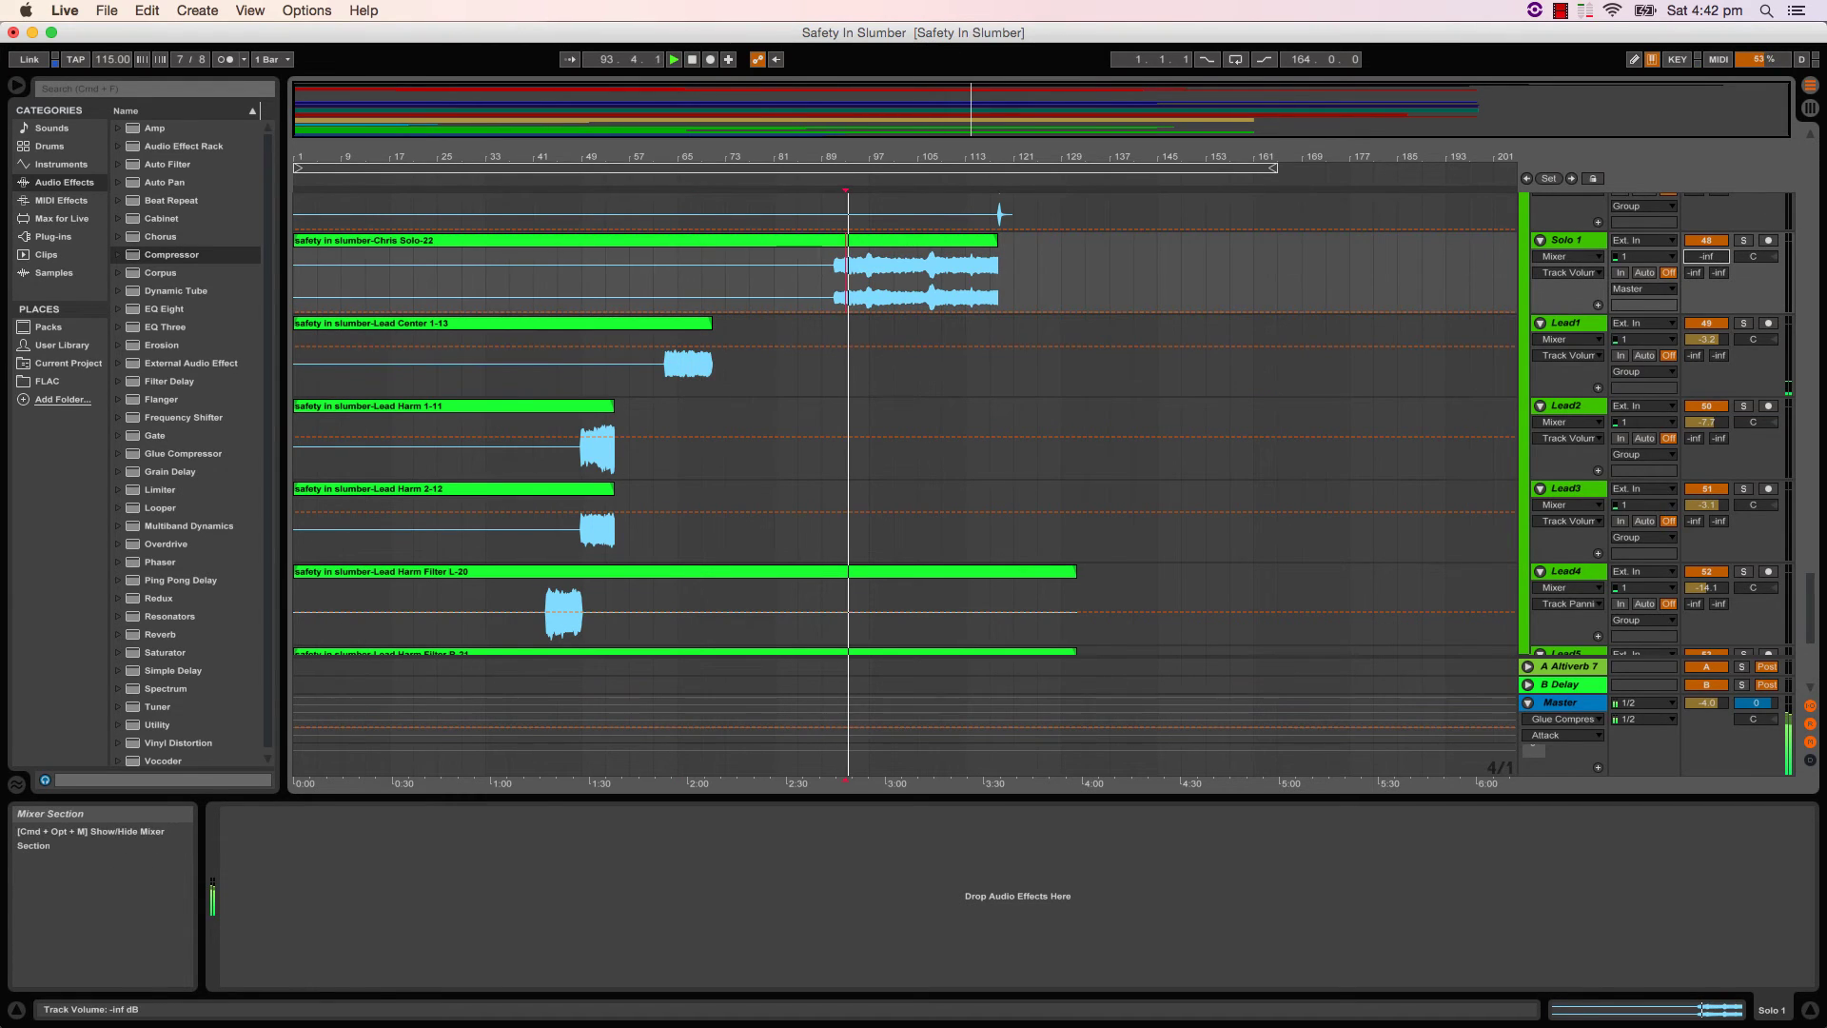
pyautogui.moveTo(1706, 256)
pyautogui.mouseDown()
pyautogui.moveTo(1706, 234)
pyautogui.moveTo(1706, 258)
pyautogui.mouseUp()
pyautogui.scroll(10, 1424, 497)
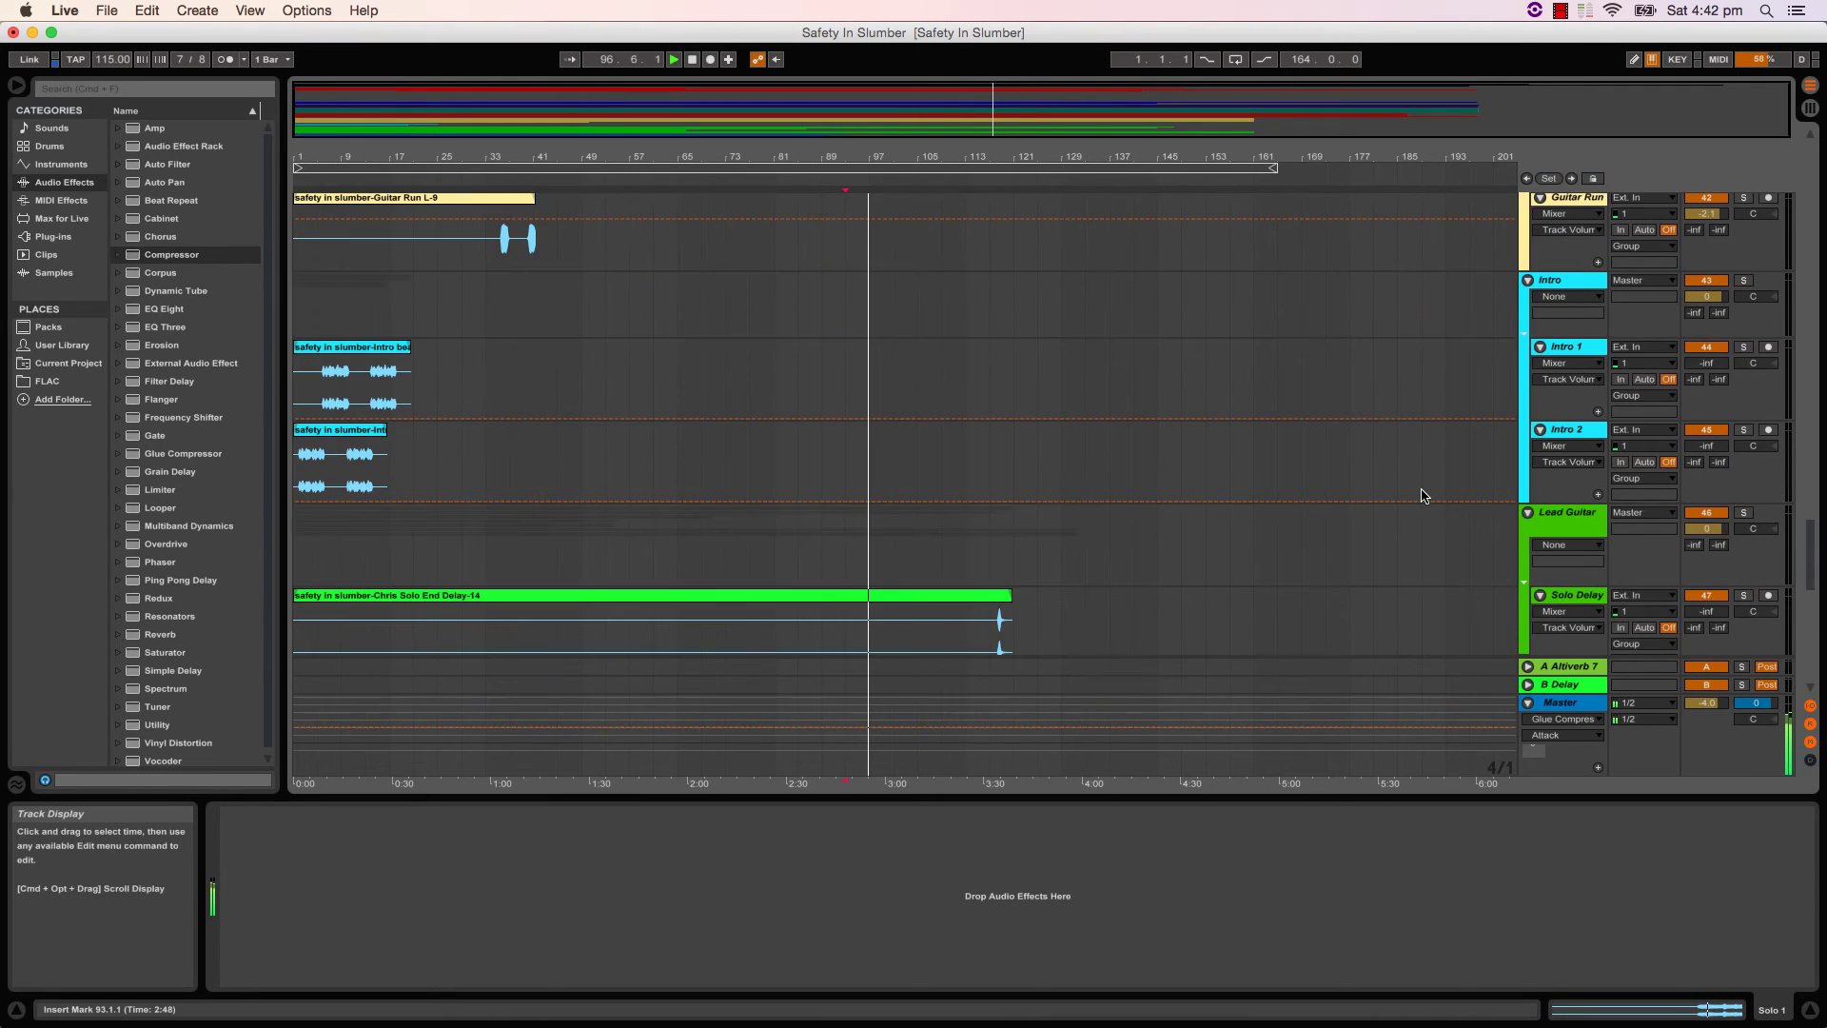
# - Audition the Solo Delay near bar 117, and play from bar 1 to balance Intro 1 and Intro 2 at about -1.4 dB each
pyautogui.click(993, 623)
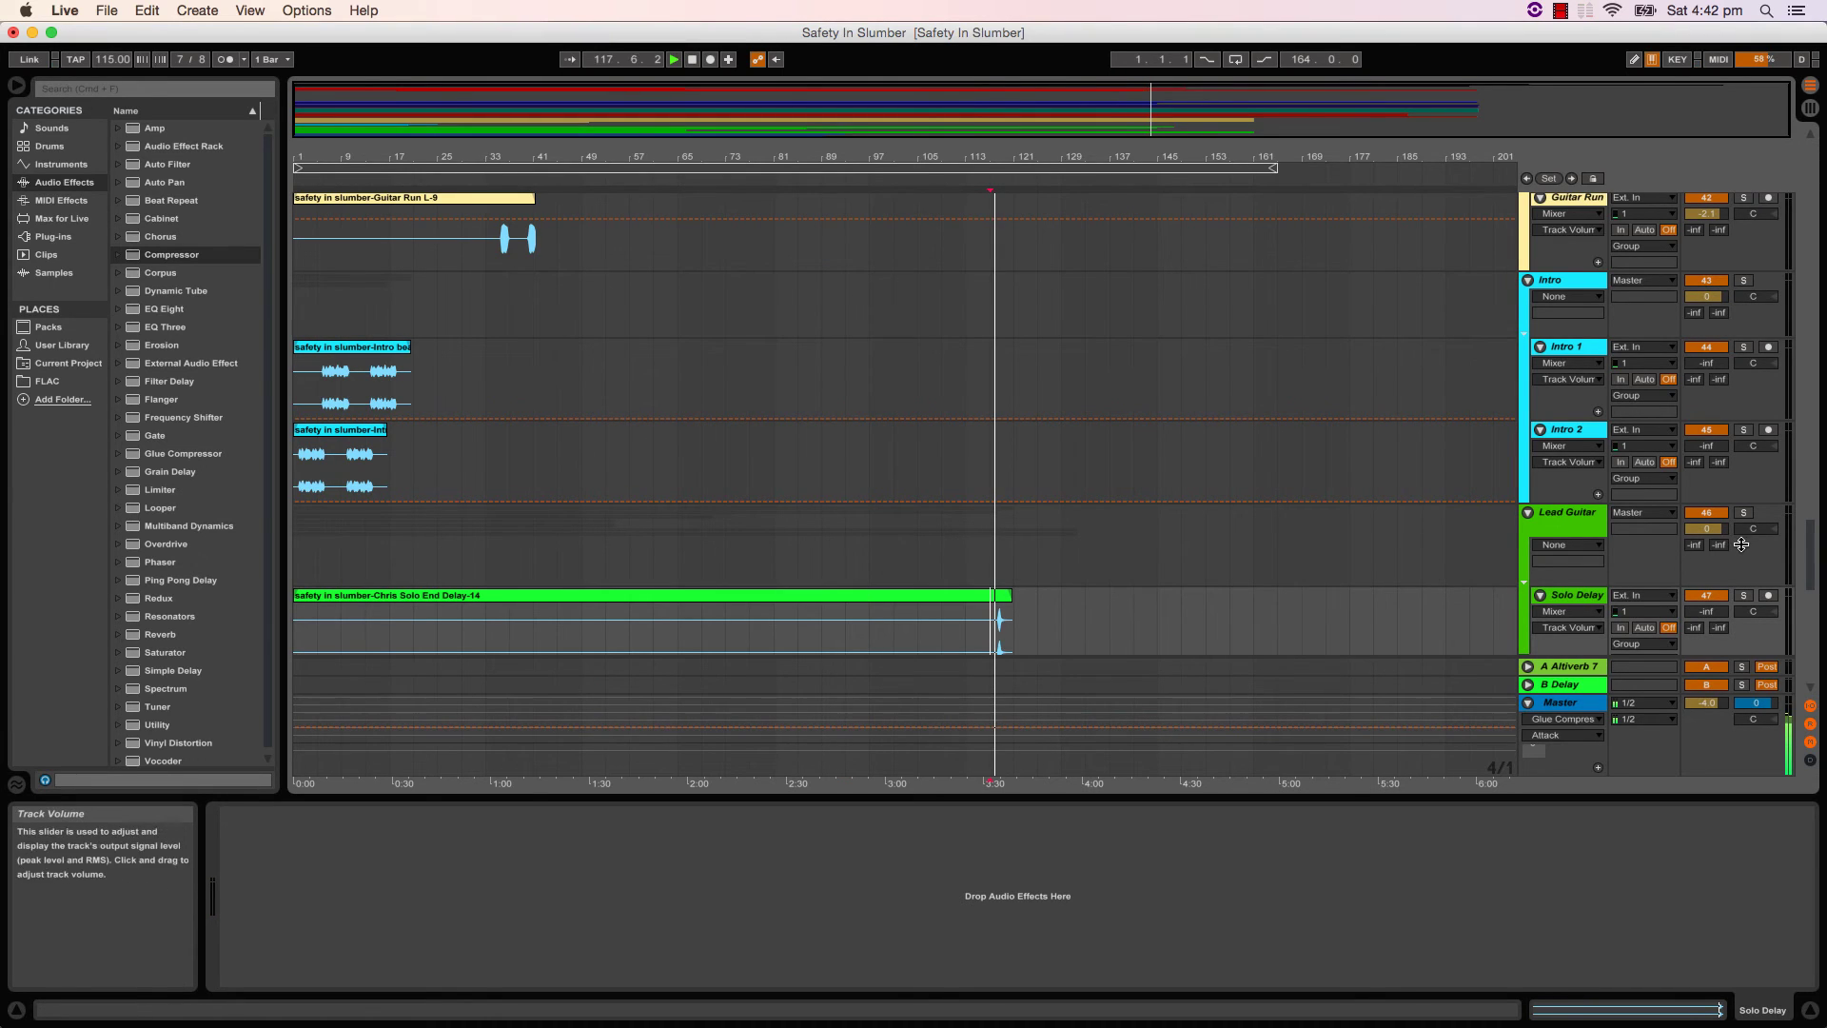
pyautogui.click(297, 466)
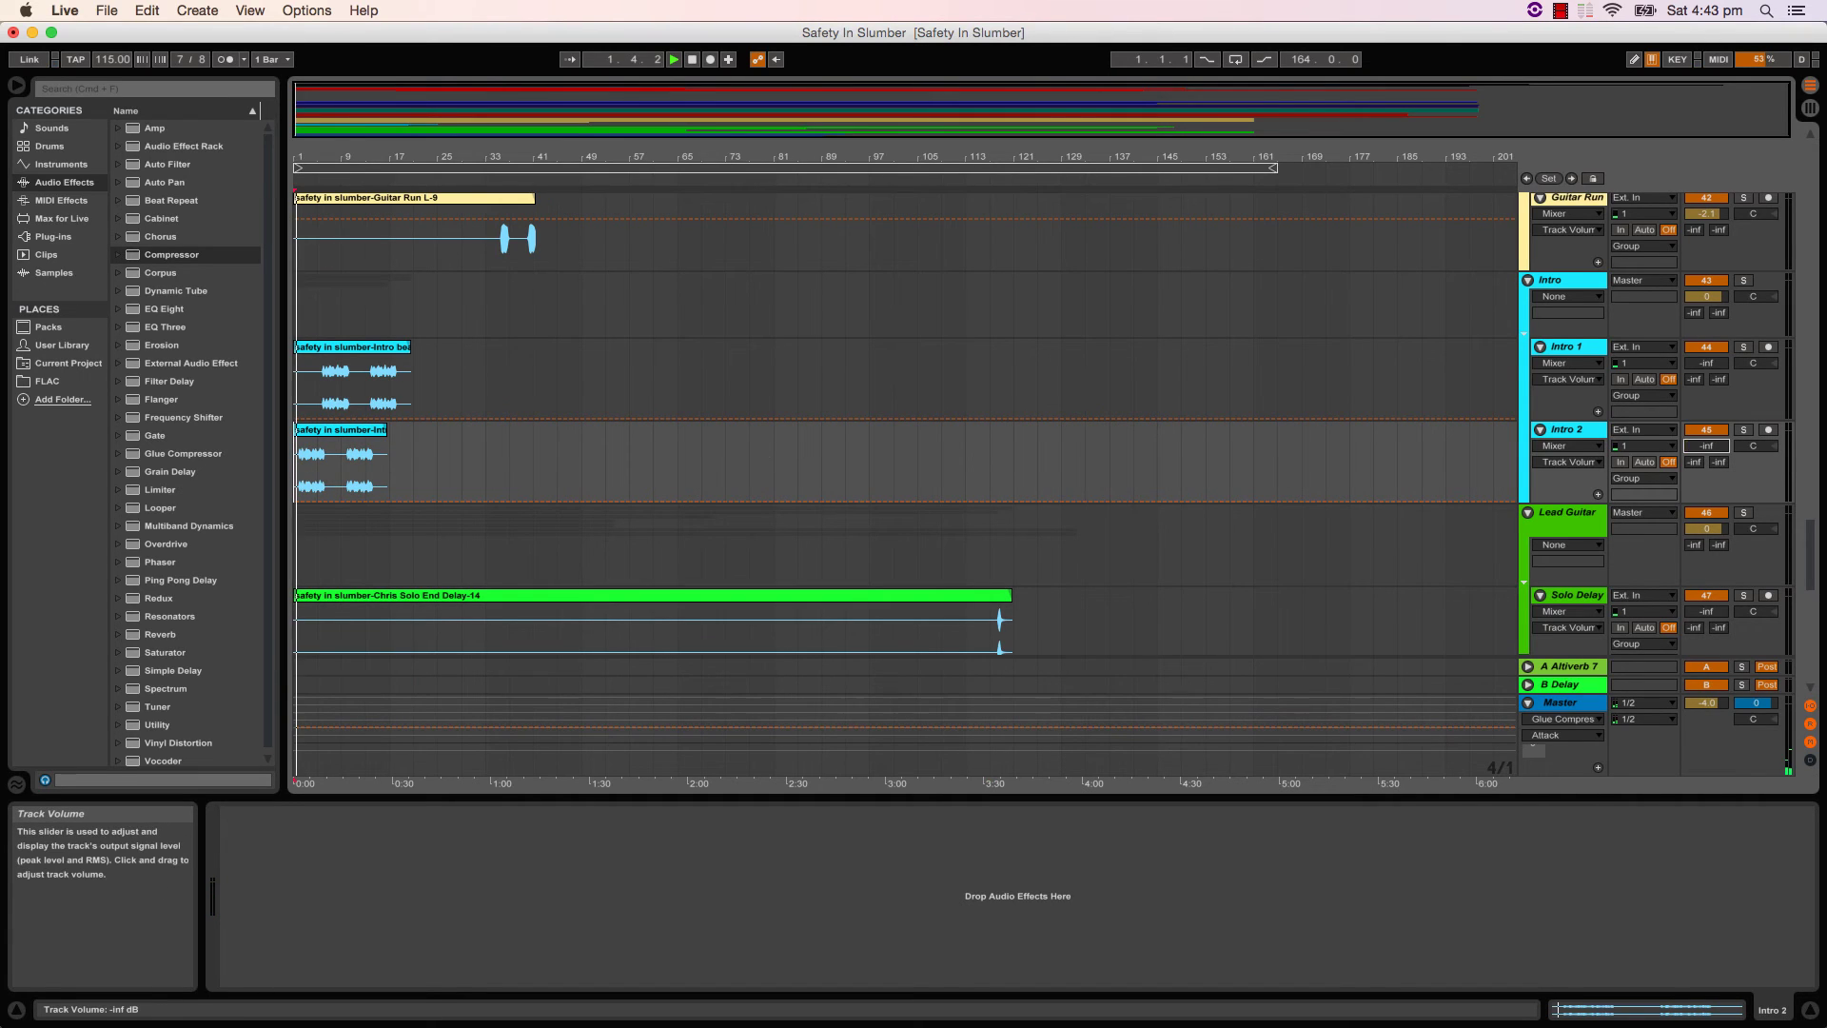
pyautogui.moveTo(1706, 445); pyautogui.dragTo(1706, 392)
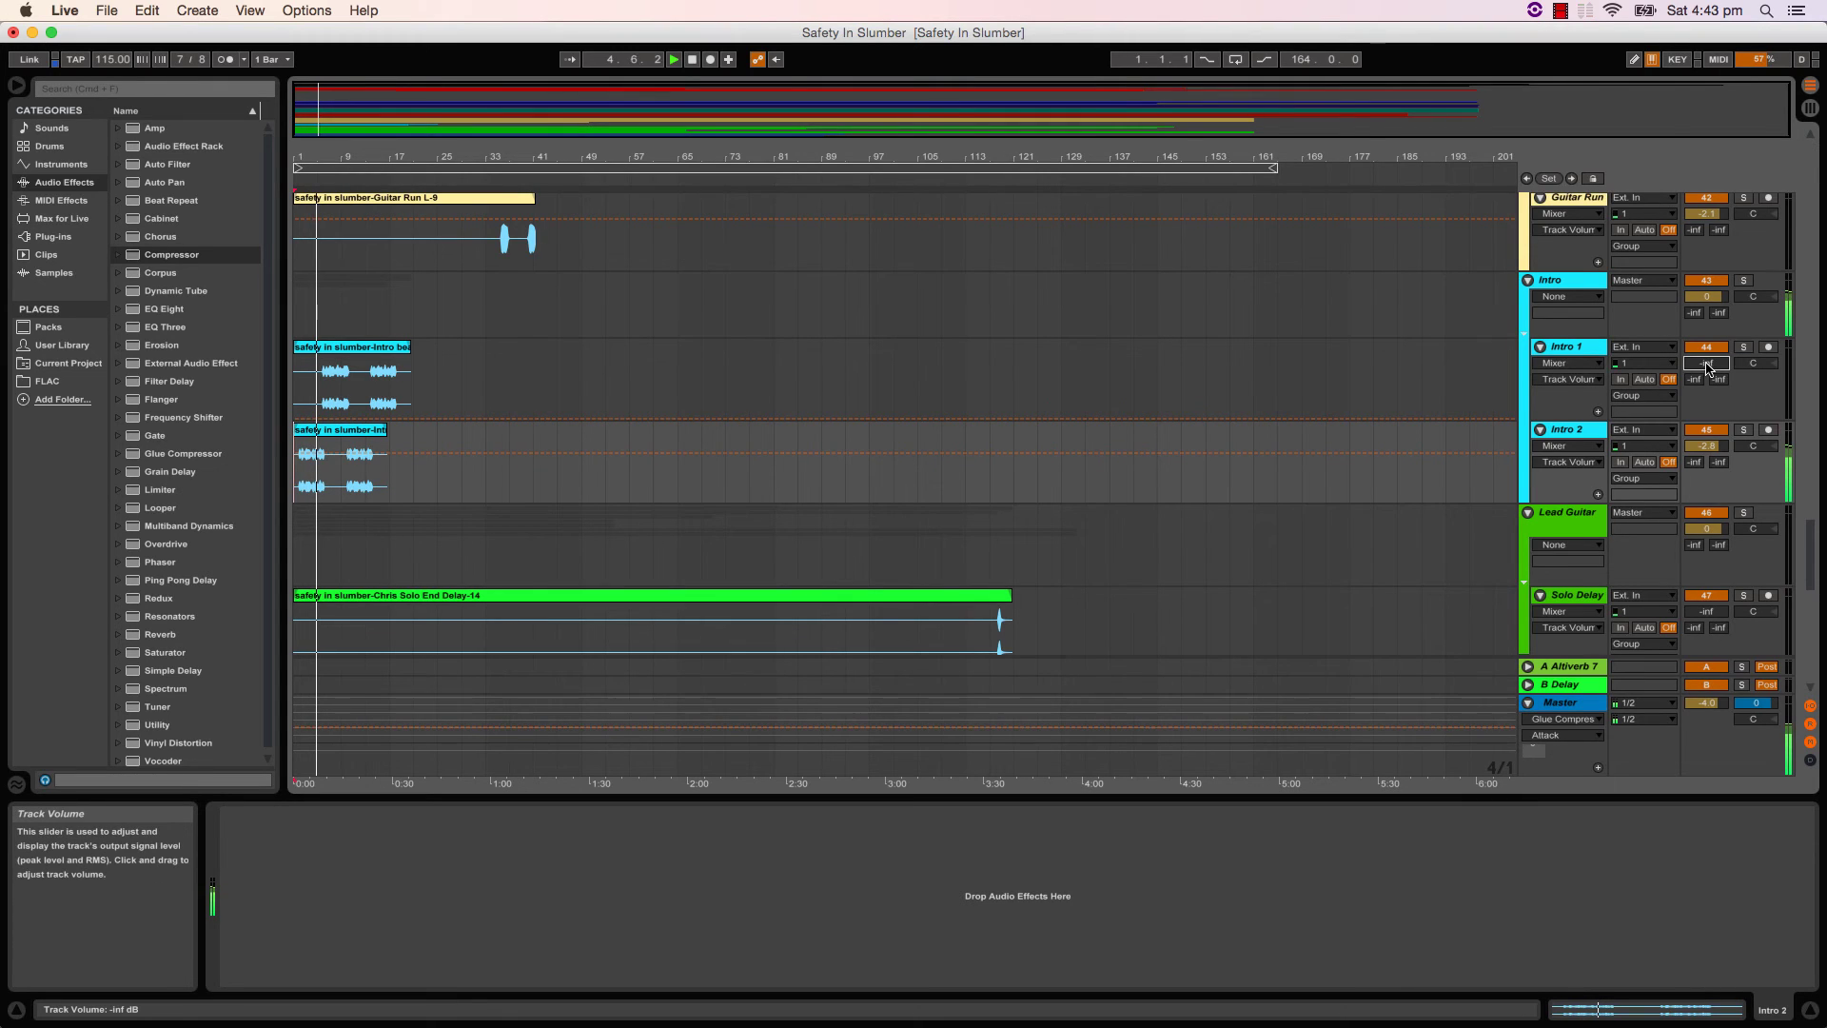
pyautogui.moveTo(1706, 368); pyautogui.dragTo(1706, 361)
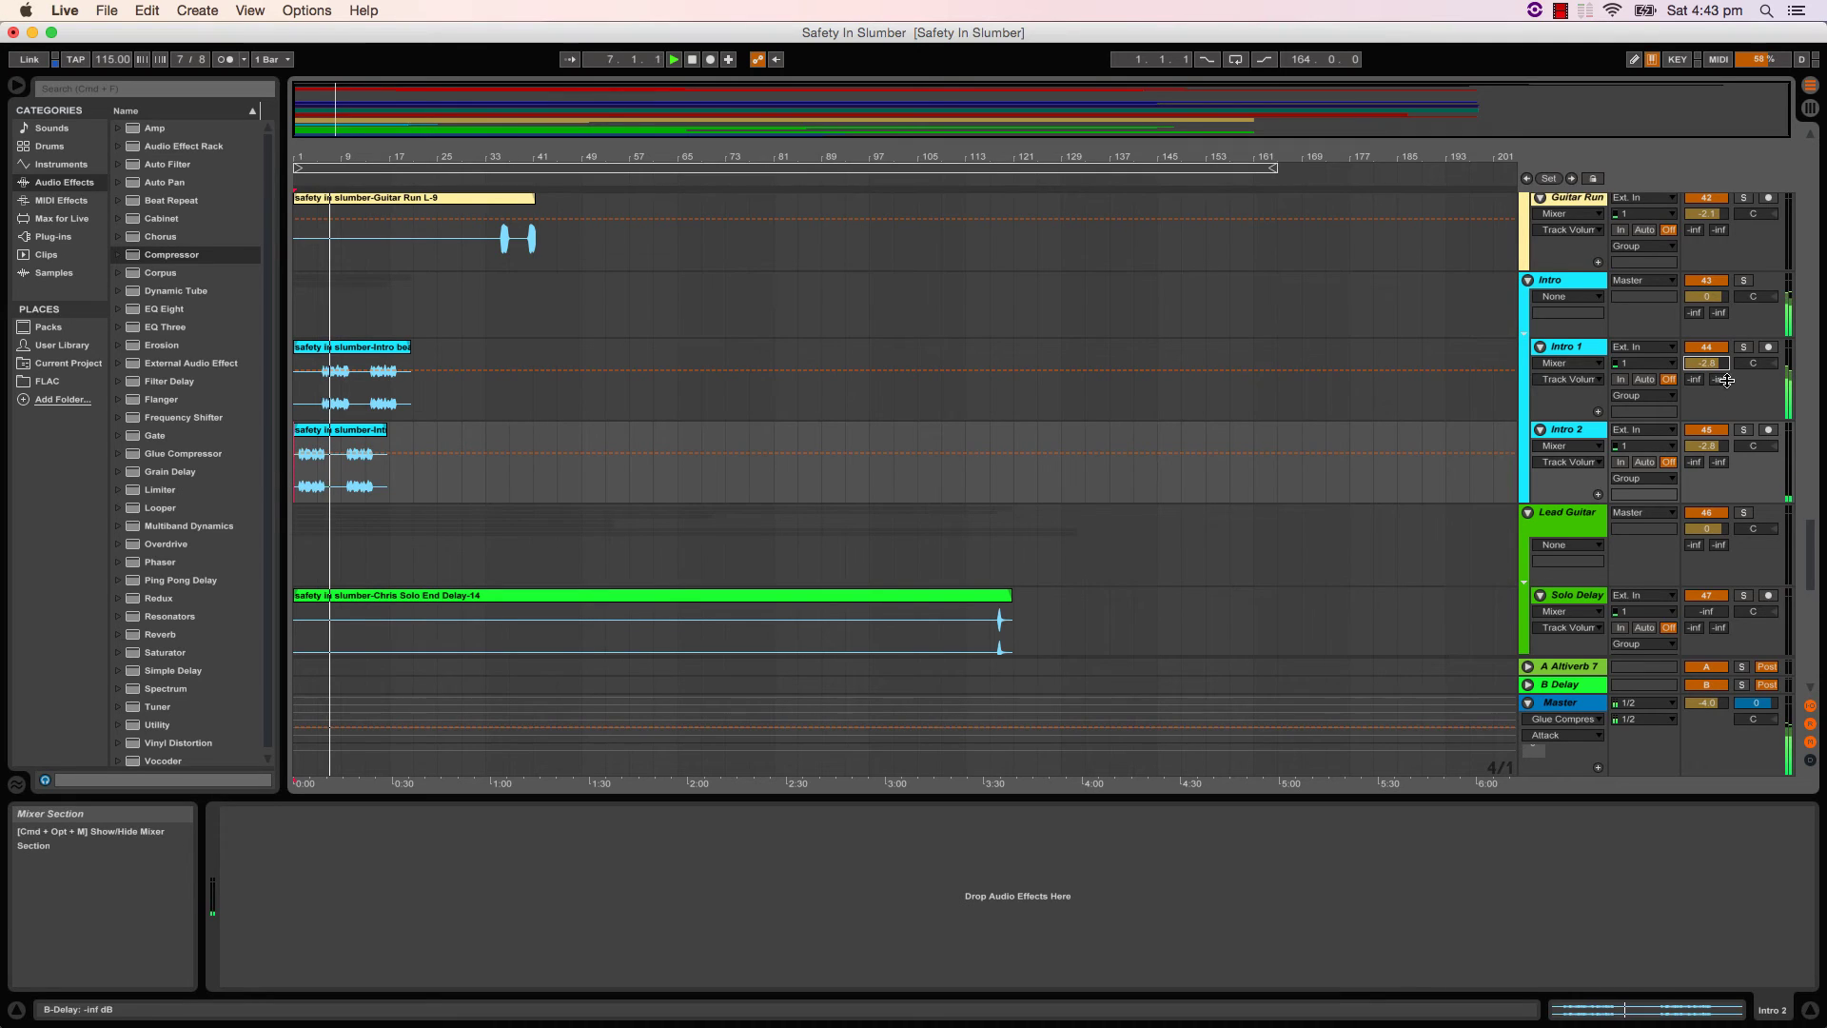
pyautogui.moveTo(1706, 362); pyautogui.dragTo(1706, 360)
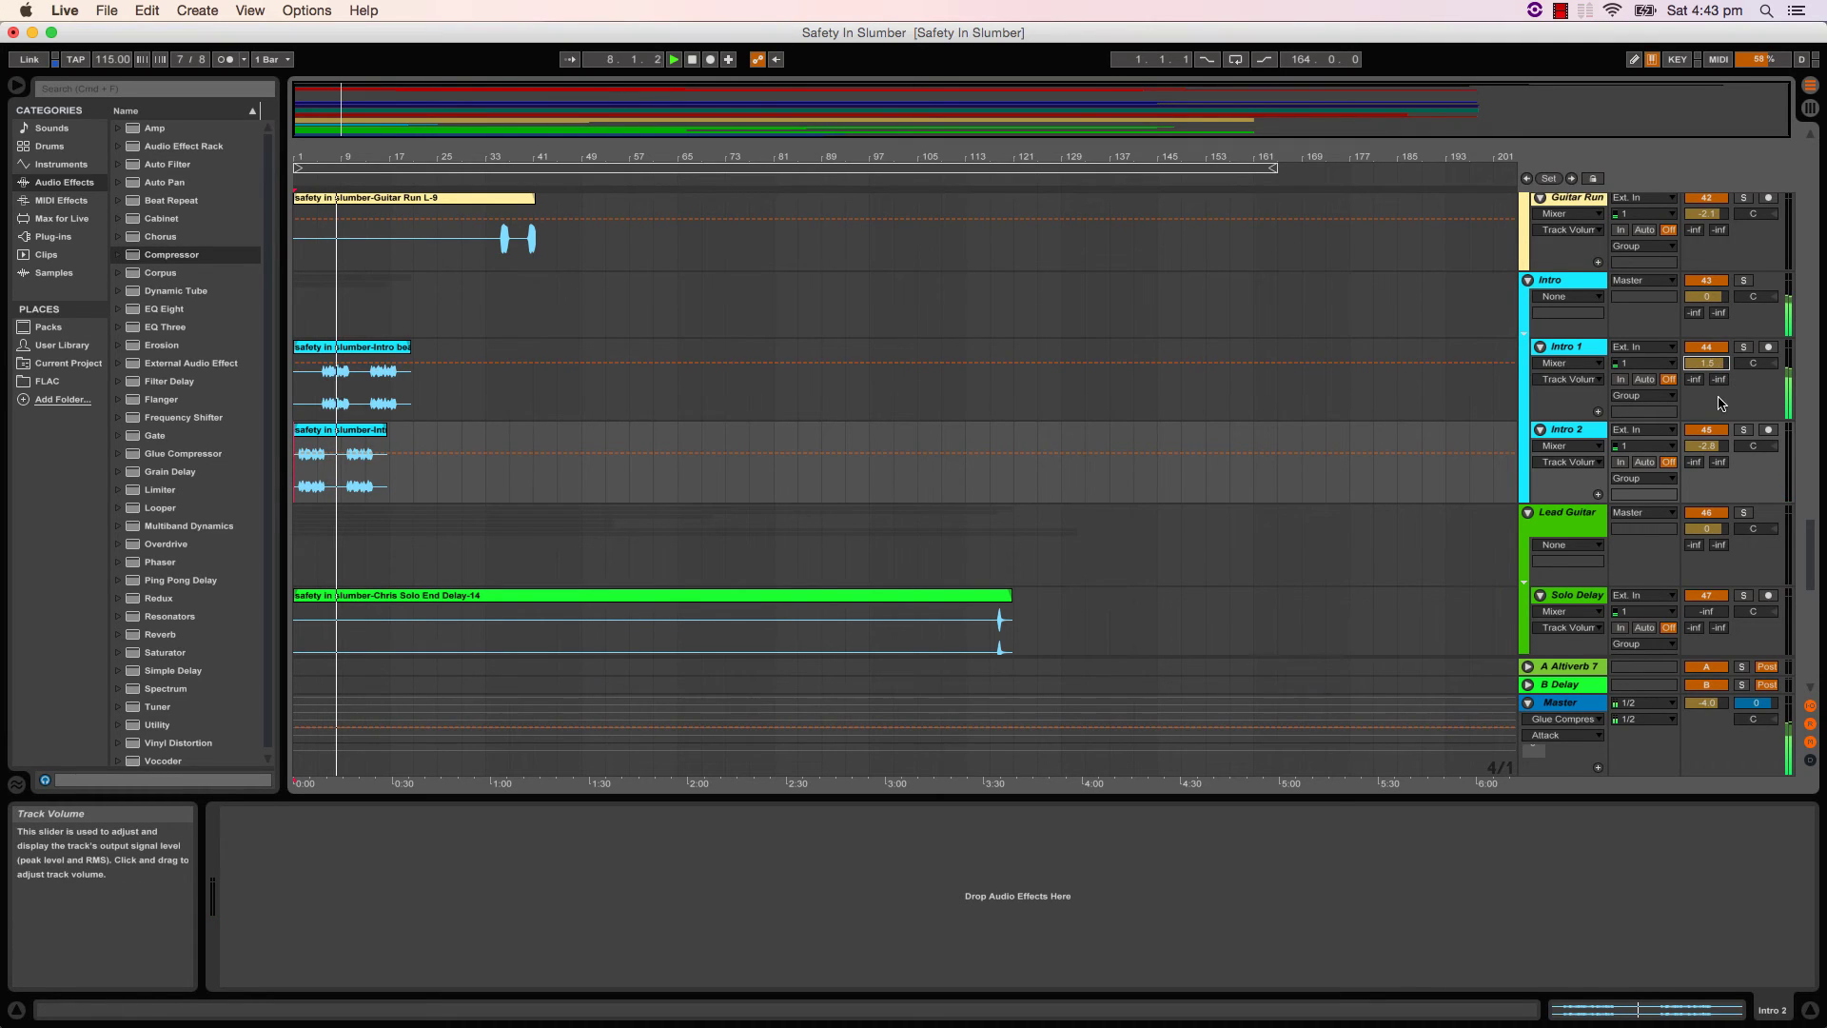
pyautogui.moveTo(1706, 446); pyautogui.dragTo(1707, 443)
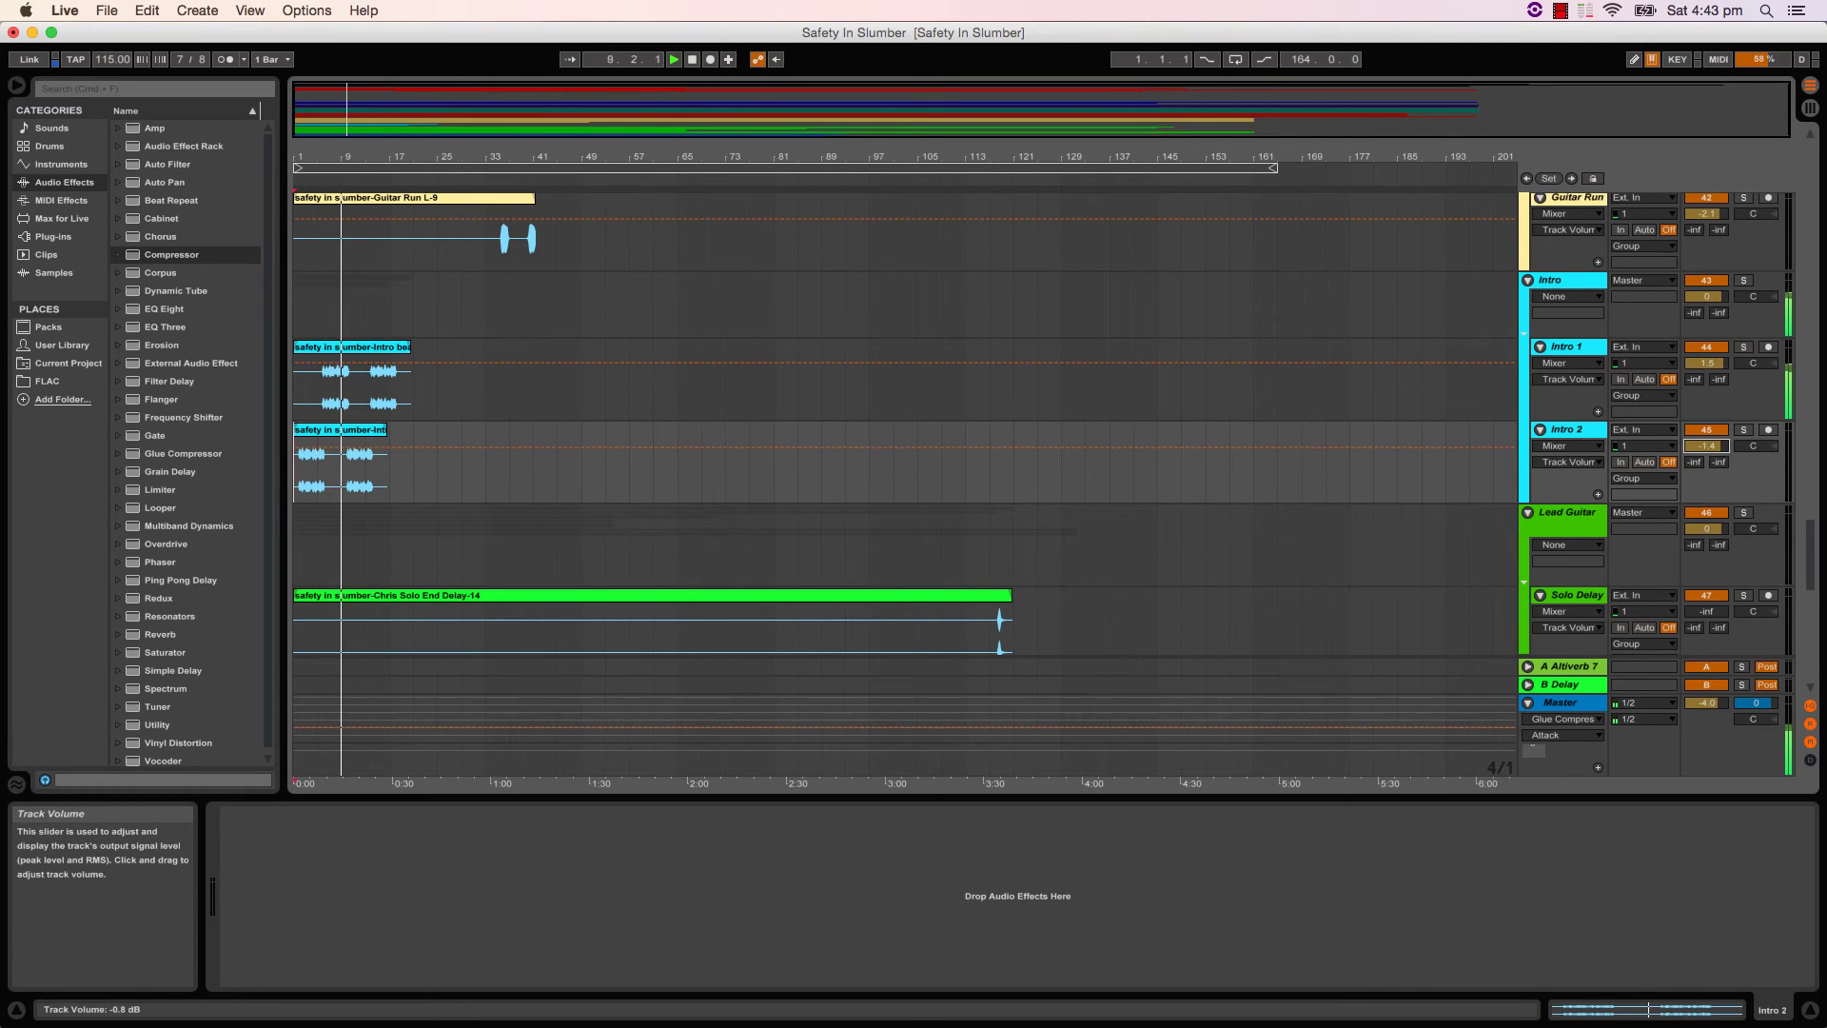
pyautogui.moveTo(1706, 362); pyautogui.dragTo(1706, 367)
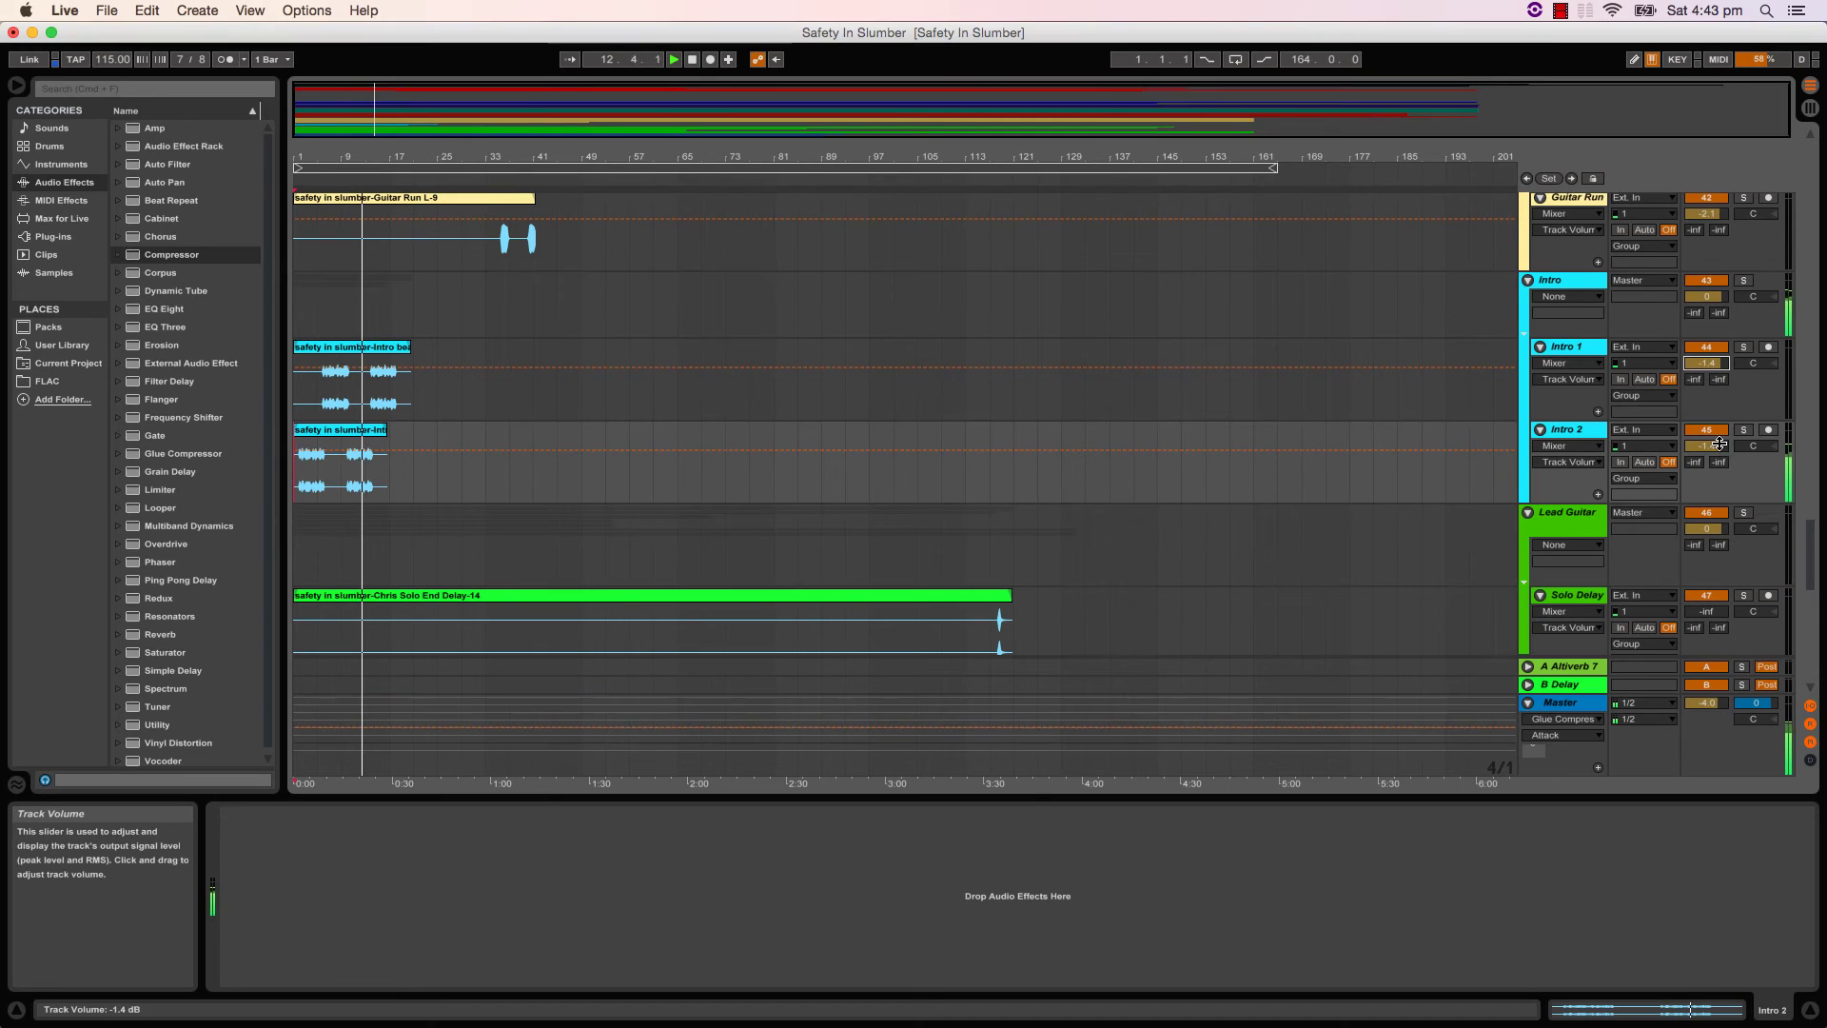
# - Play from bar 45 and raise the Lead5 volume to about -10.6 dB in the Lead Guitar group
pyautogui.scroll(-3, 1746, 542)
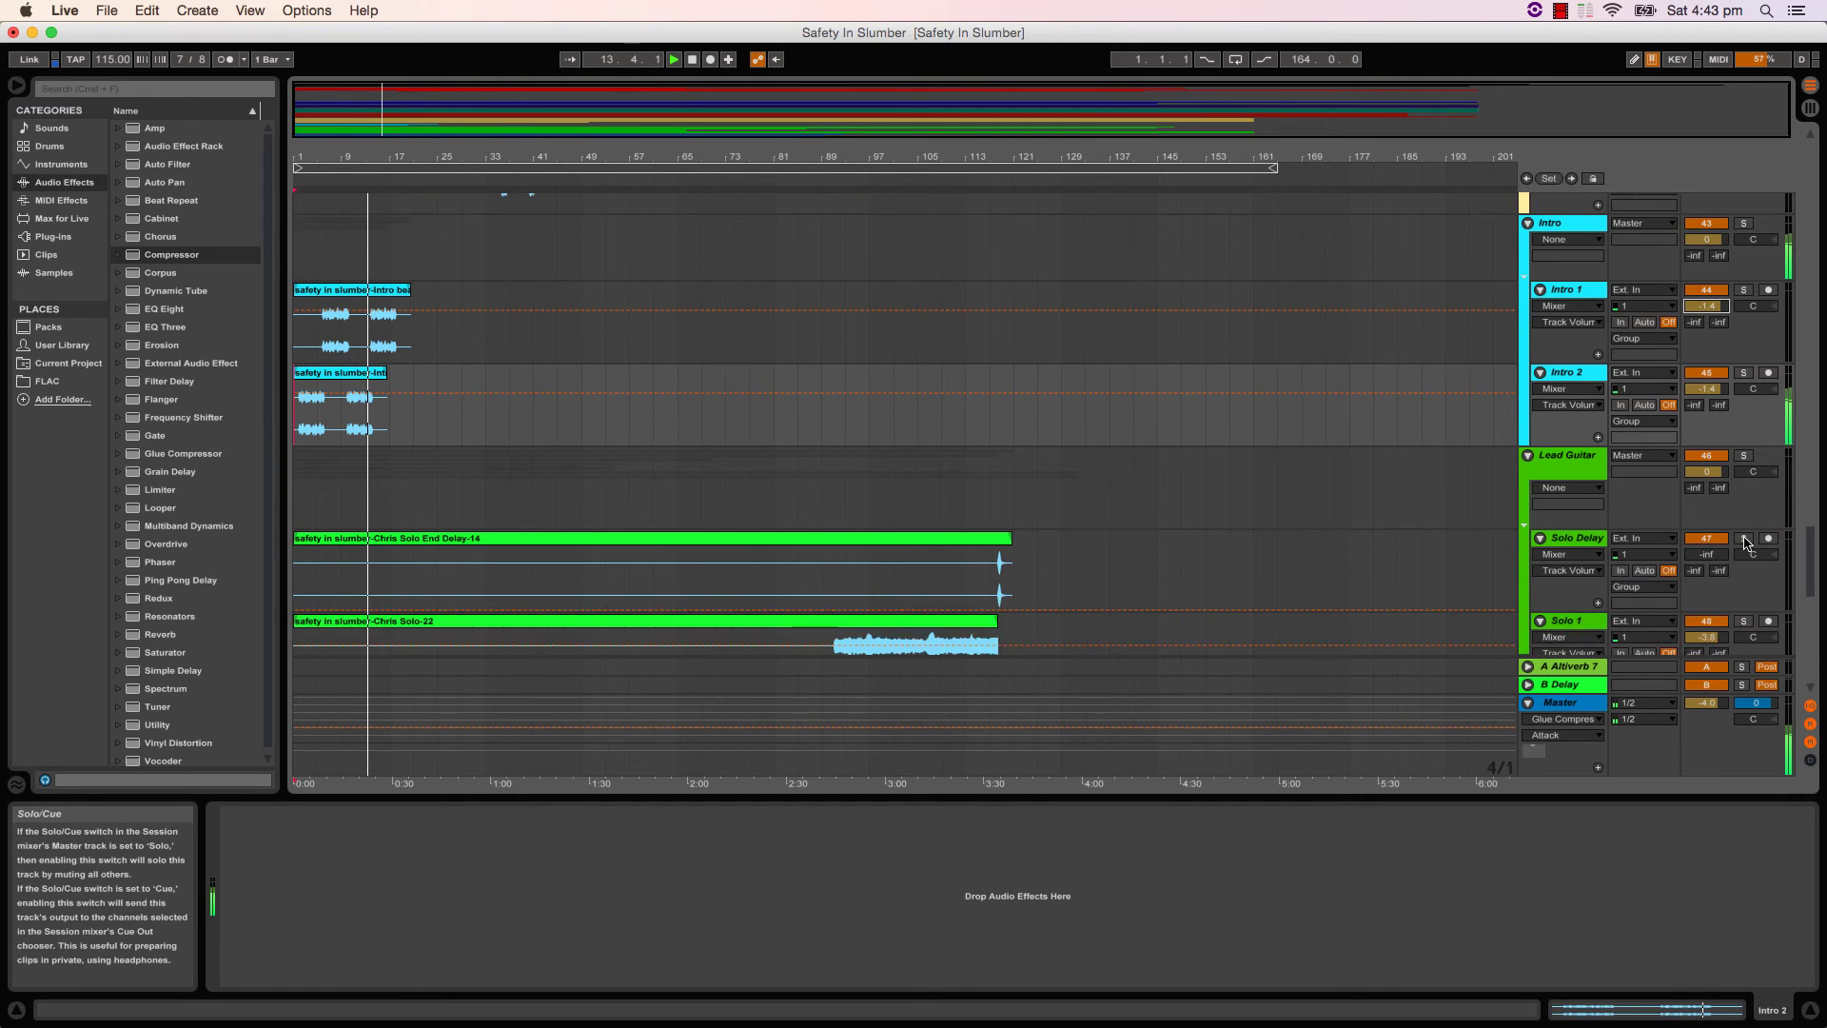
pyautogui.scroll(-5, 1746, 543)
pyautogui.scroll(-5, 1741, 541)
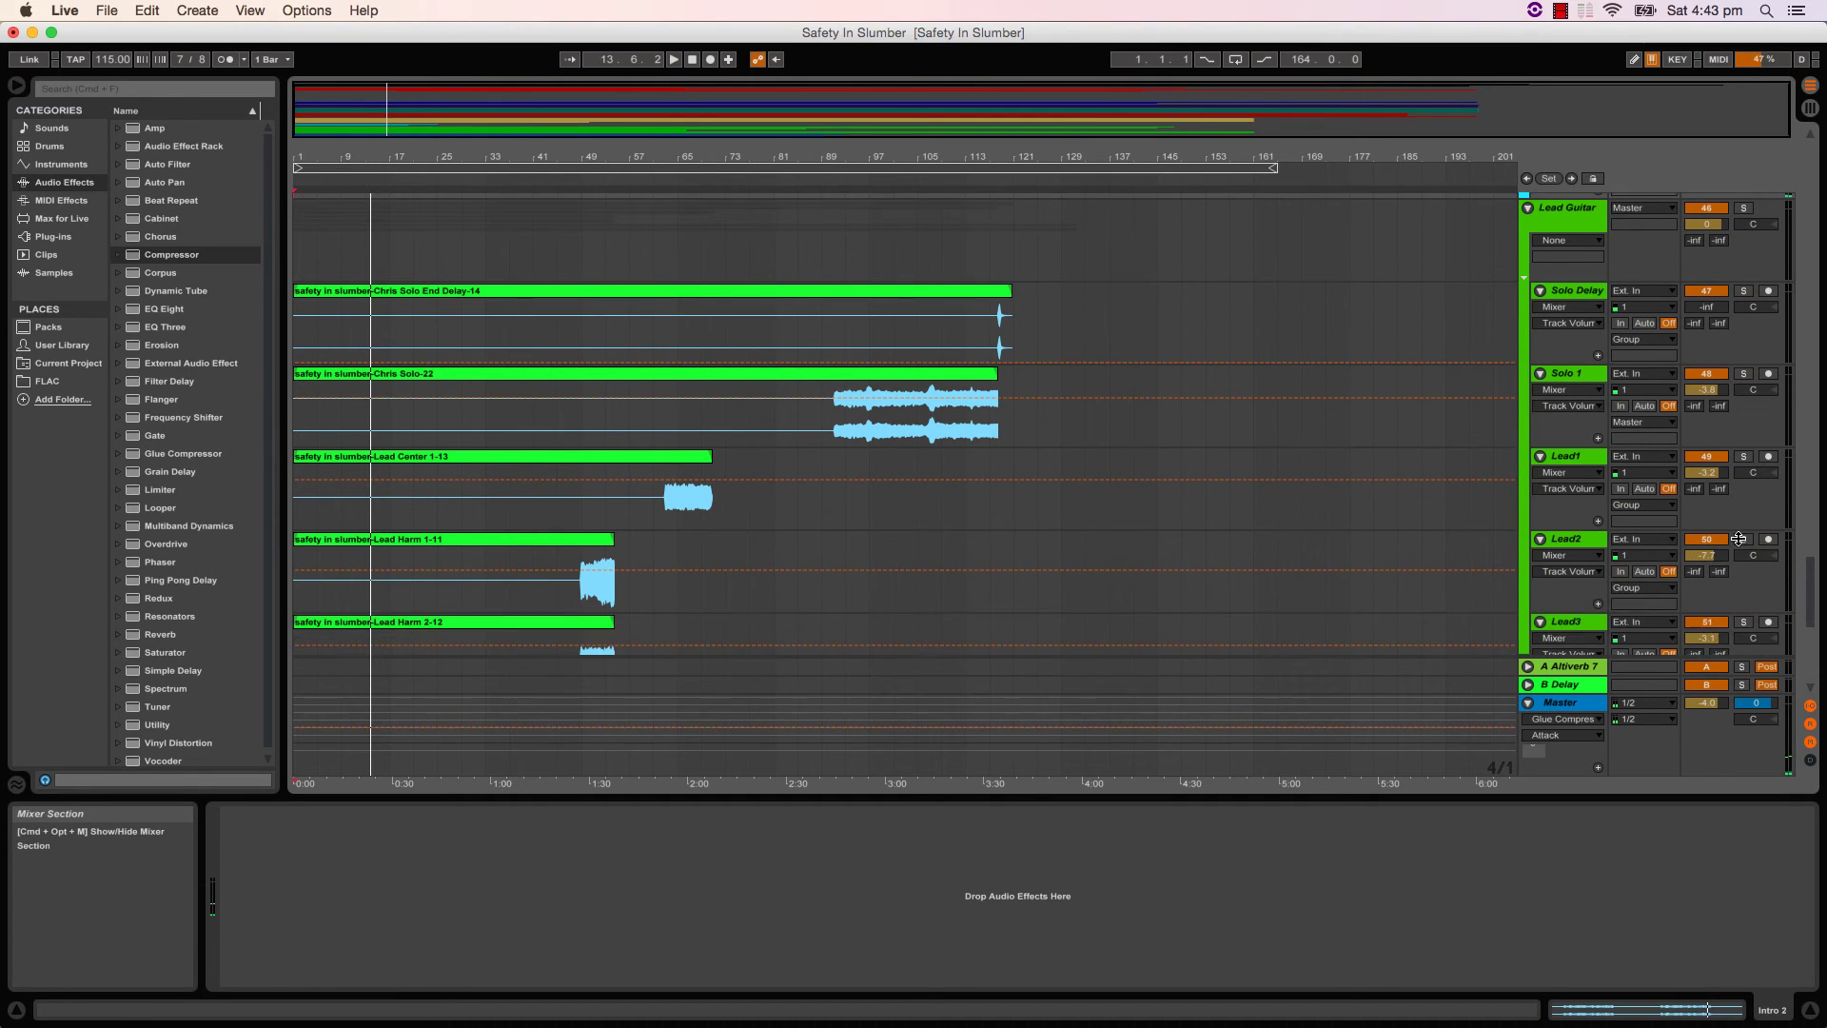
pyautogui.scroll(-10, 1737, 541)
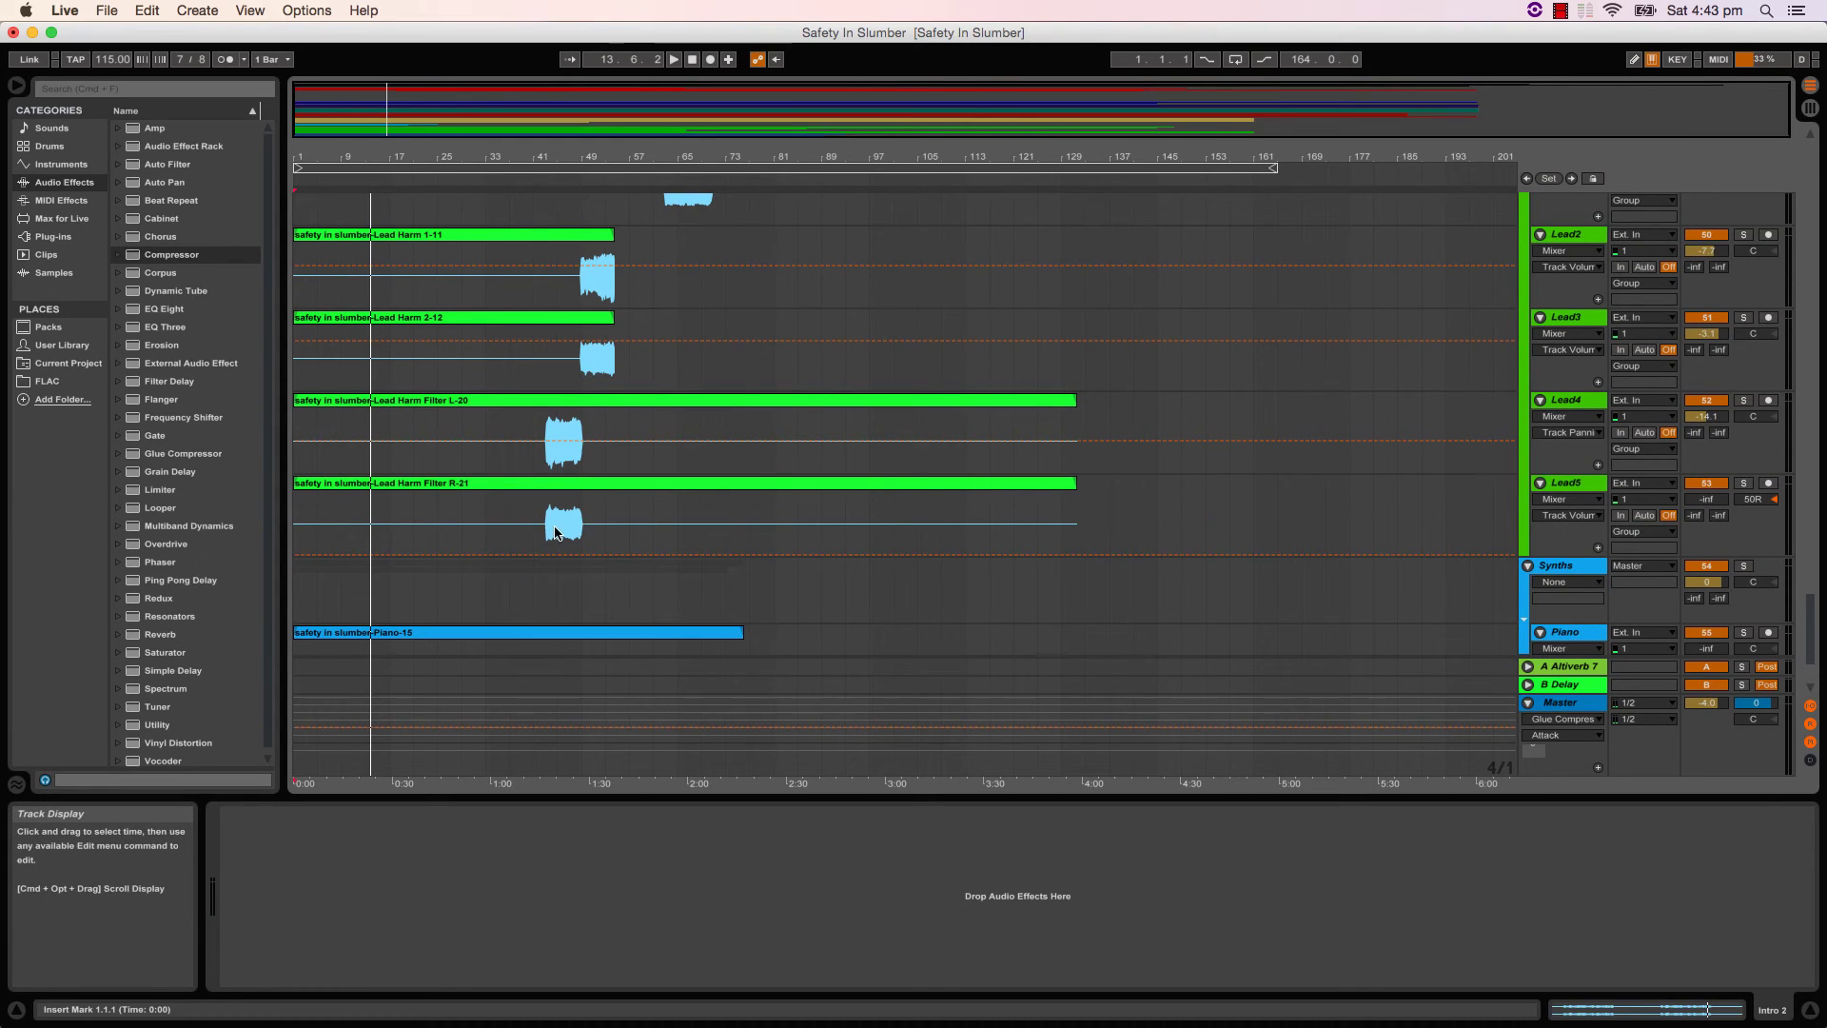
pyautogui.click(556, 533)
pyautogui.press('space')
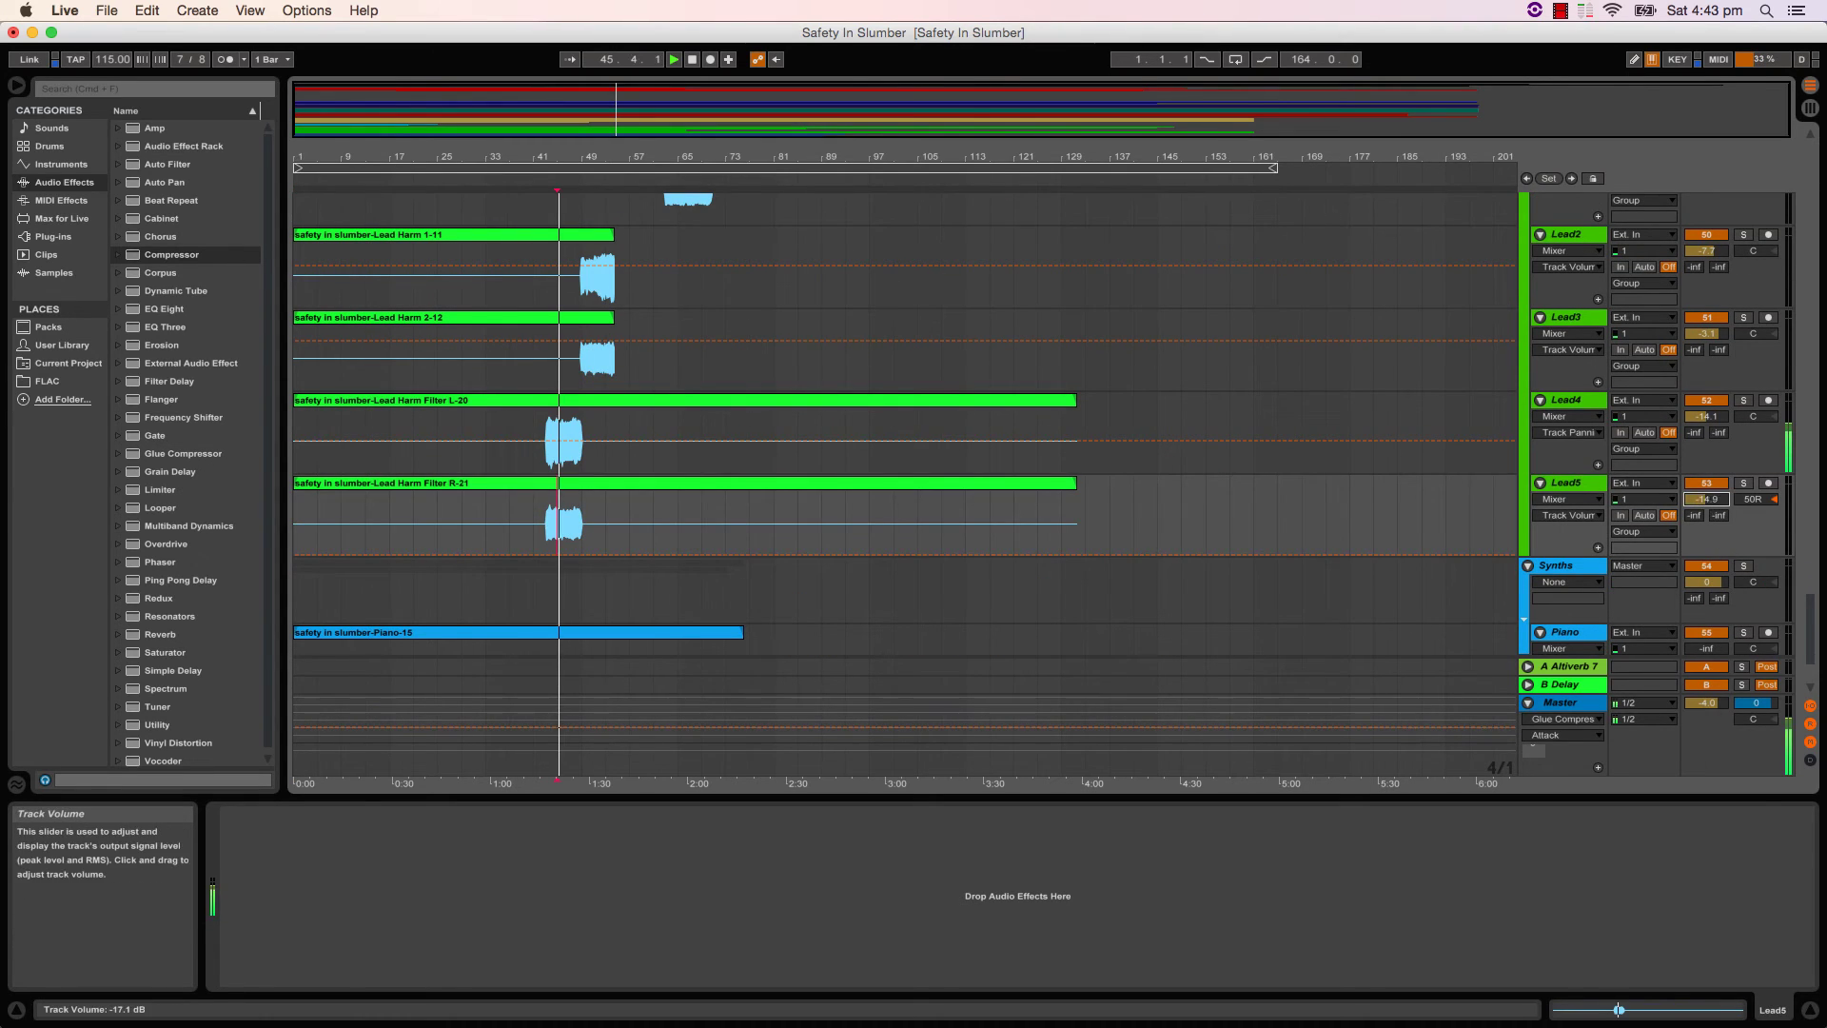
pyautogui.moveTo(1710, 500); pyautogui.dragTo(1710, 479)
# - Try Lead5 centered against Lead4, and pan Lead4 hard left to 50L and Lead5 hard right to 50R
pyautogui.click(1762, 499)
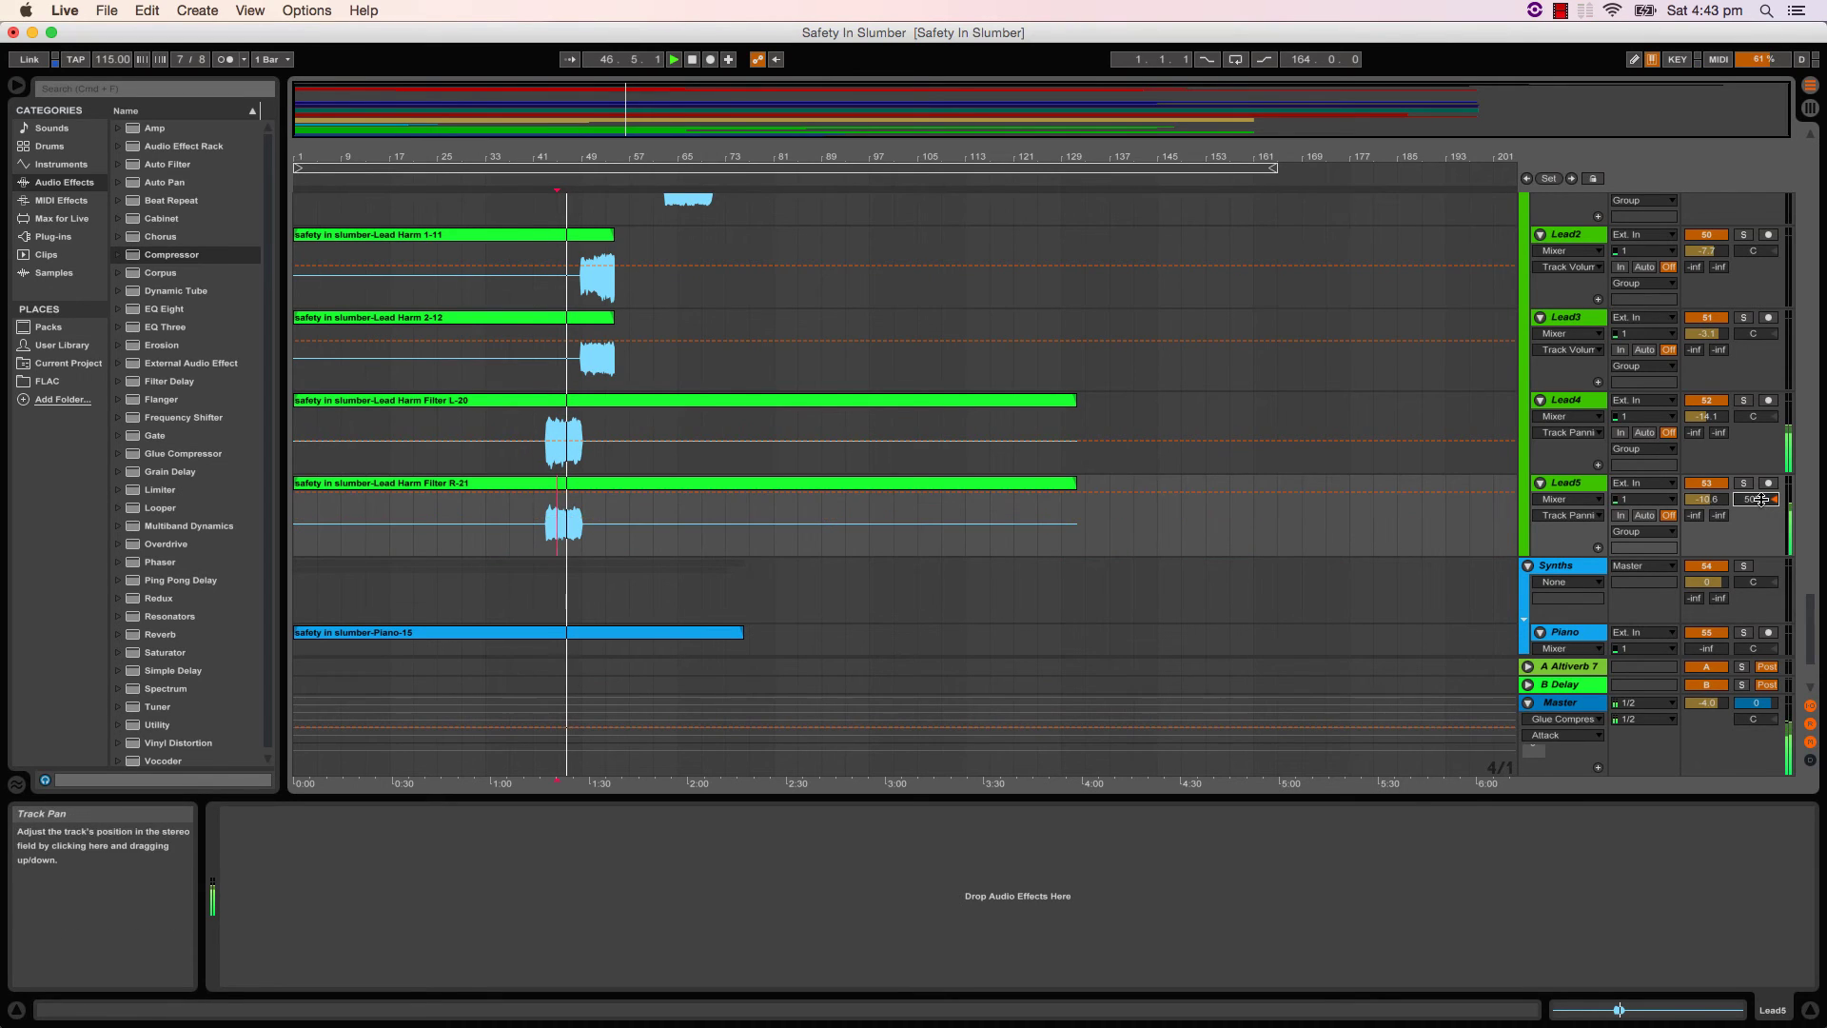
pyautogui.press('Delete')
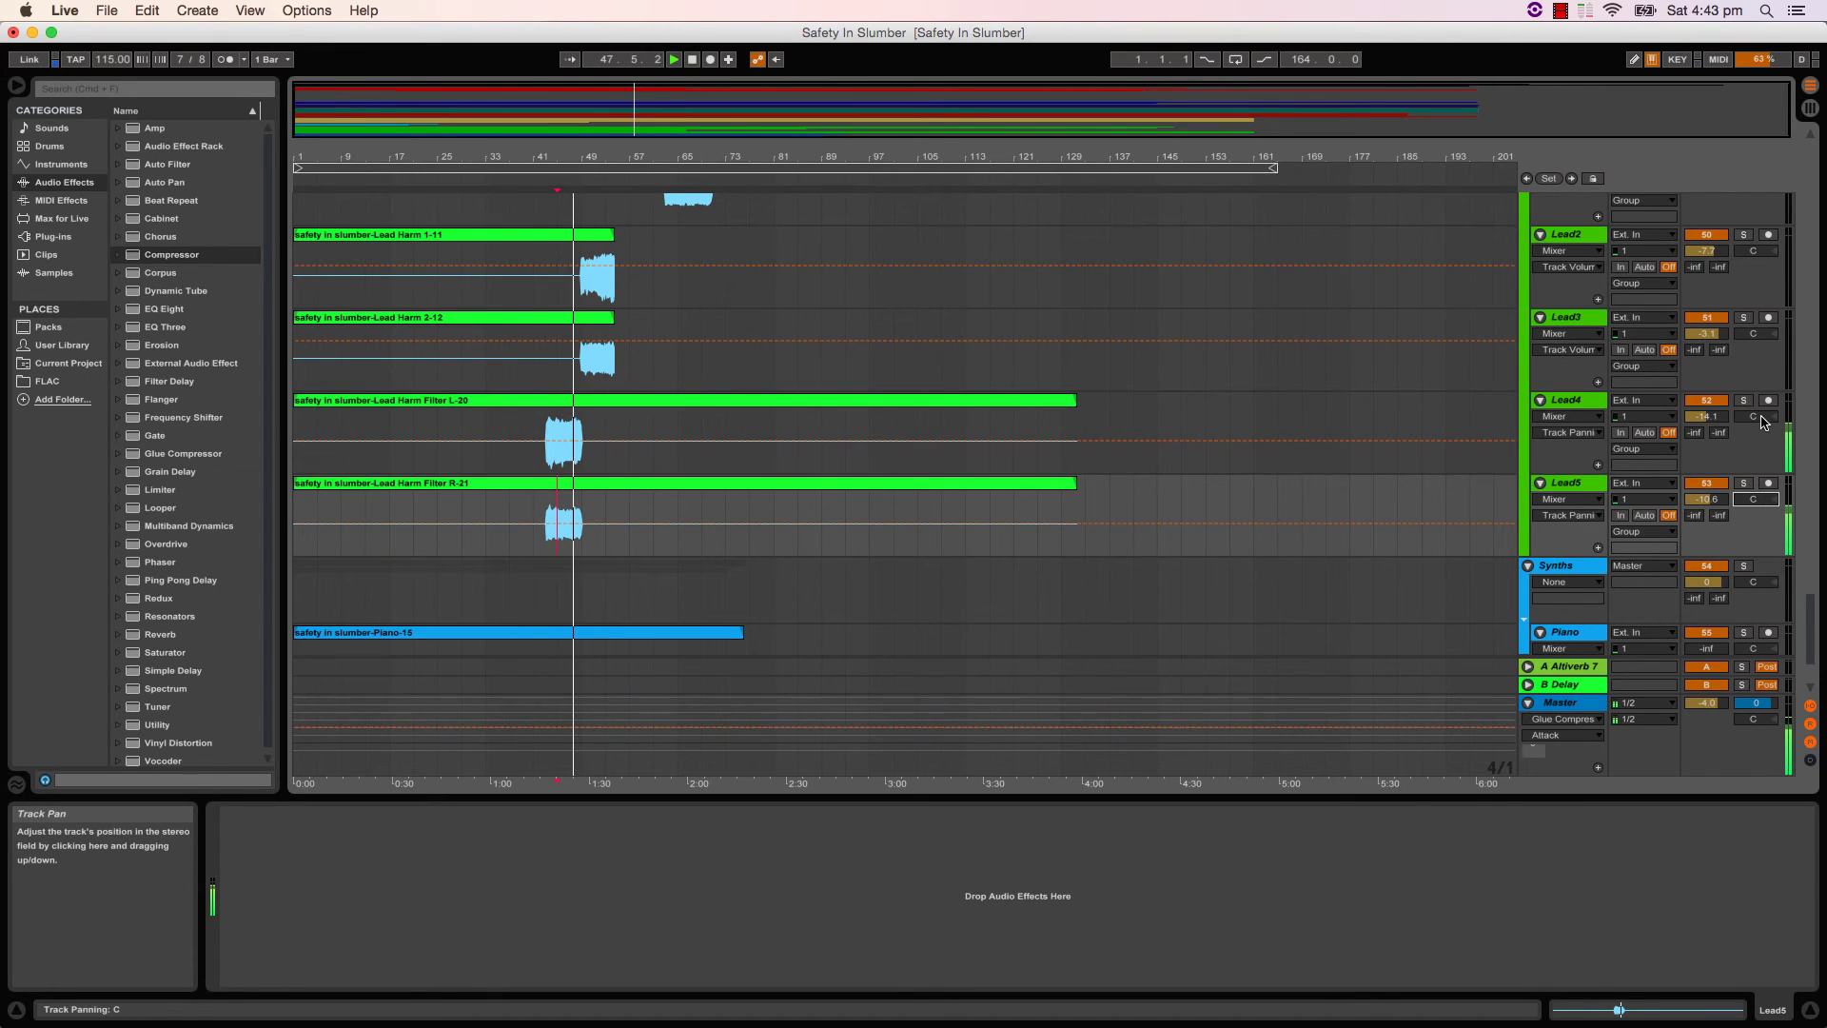
pyautogui.moveTo(1764, 422); pyautogui.dragTo(1763, 470)
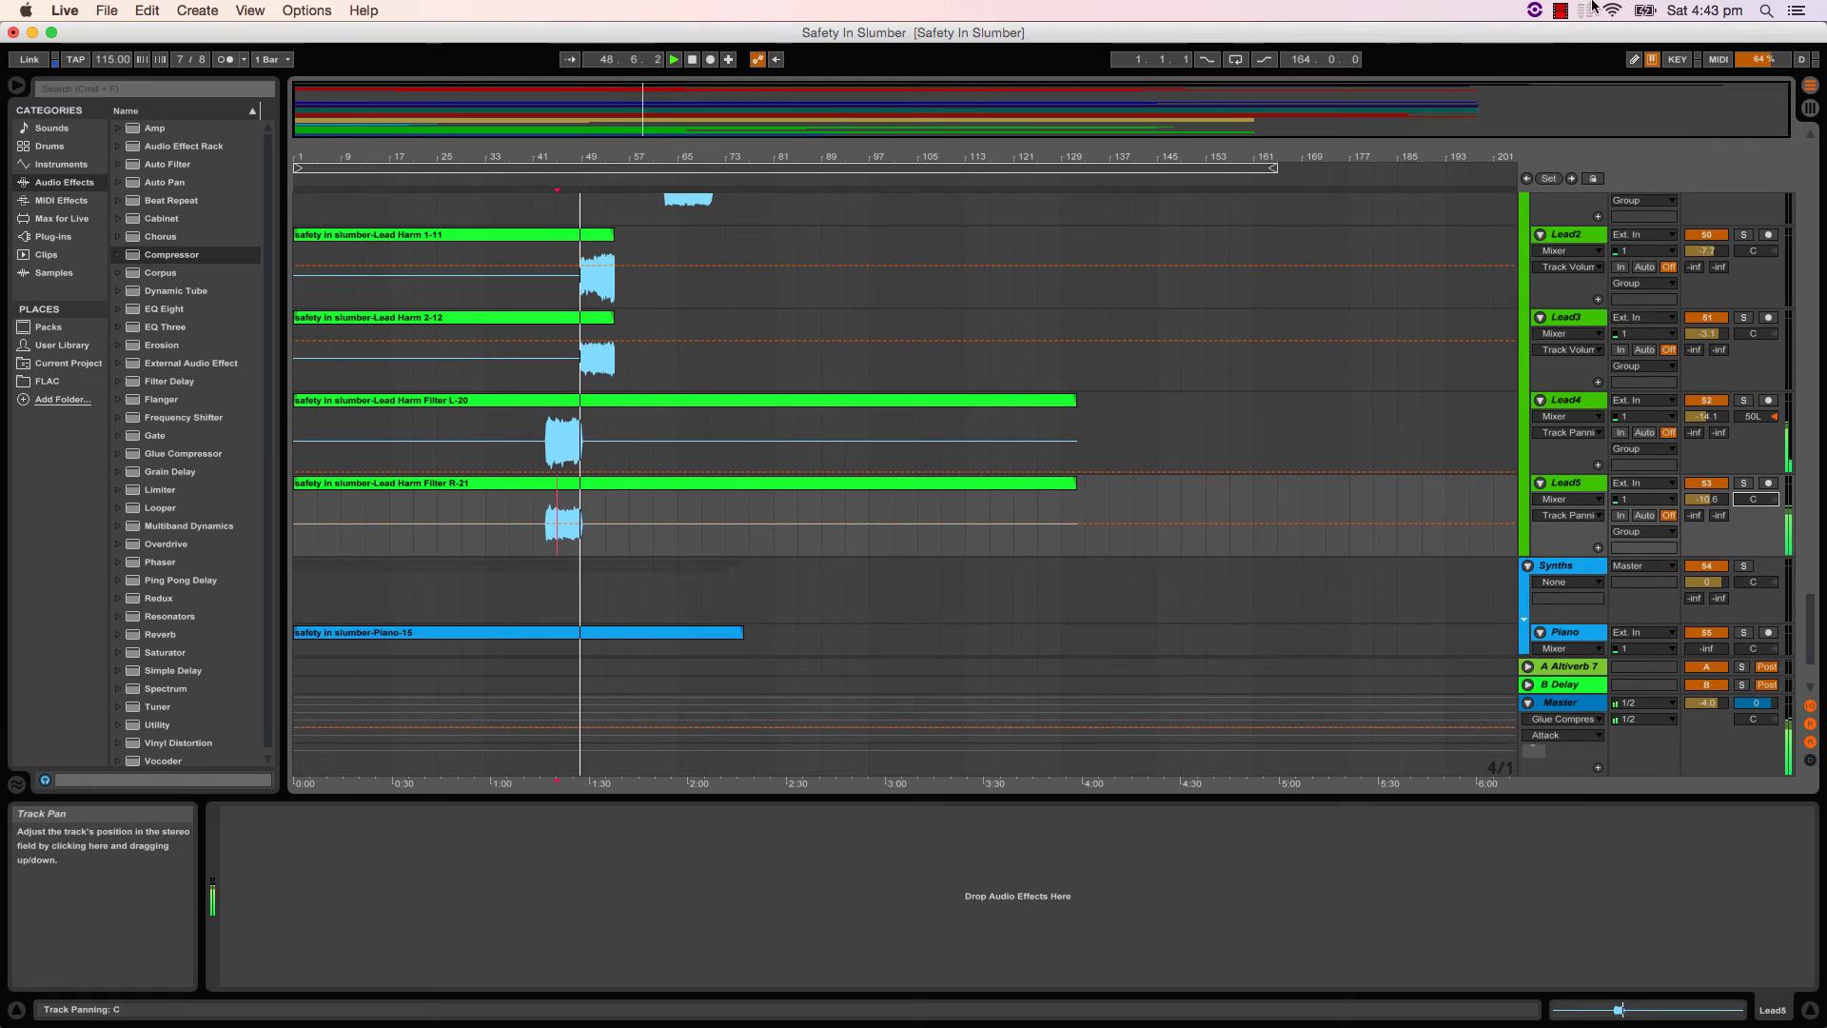
pyautogui.press('space')
pyautogui.press('space')
pyautogui.moveTo(1763, 496); pyautogui.dragTo(1747, 407)
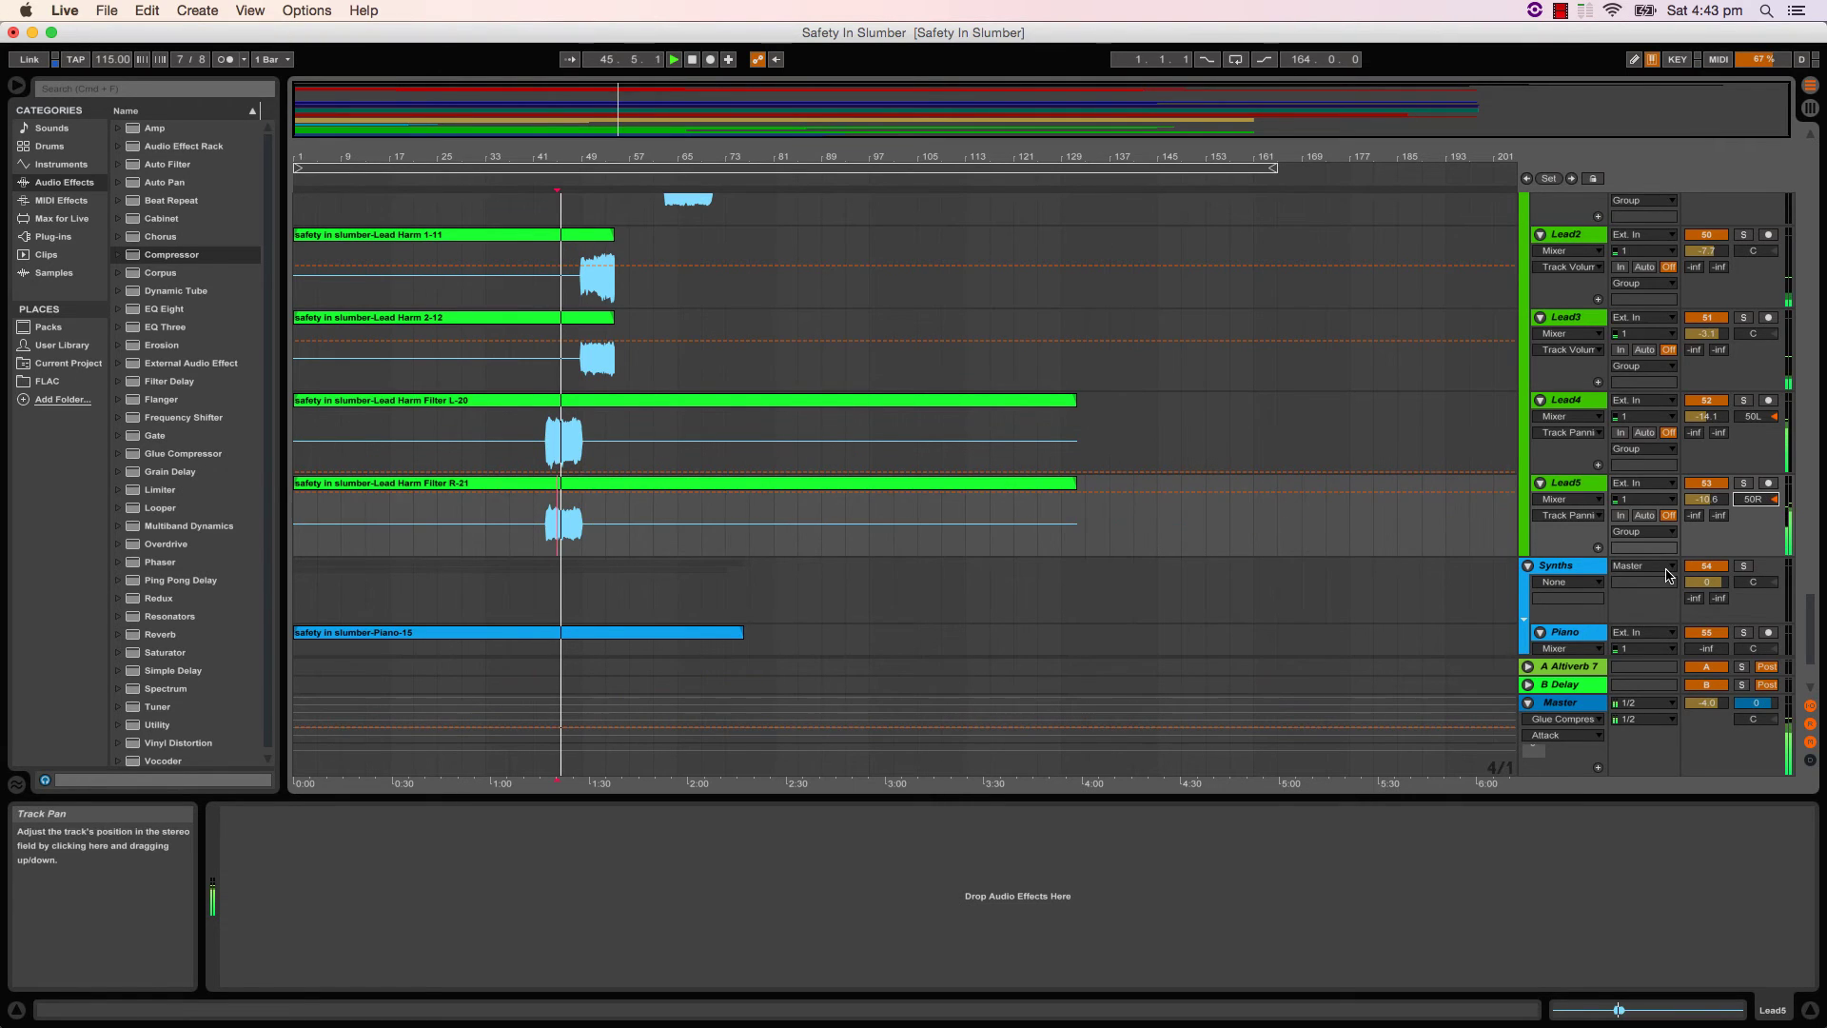
# - Play from bar 65 and raise the Synth track volume to about -16.1 dB in the Synths group
pyautogui.scroll(-3, 1608, 587)
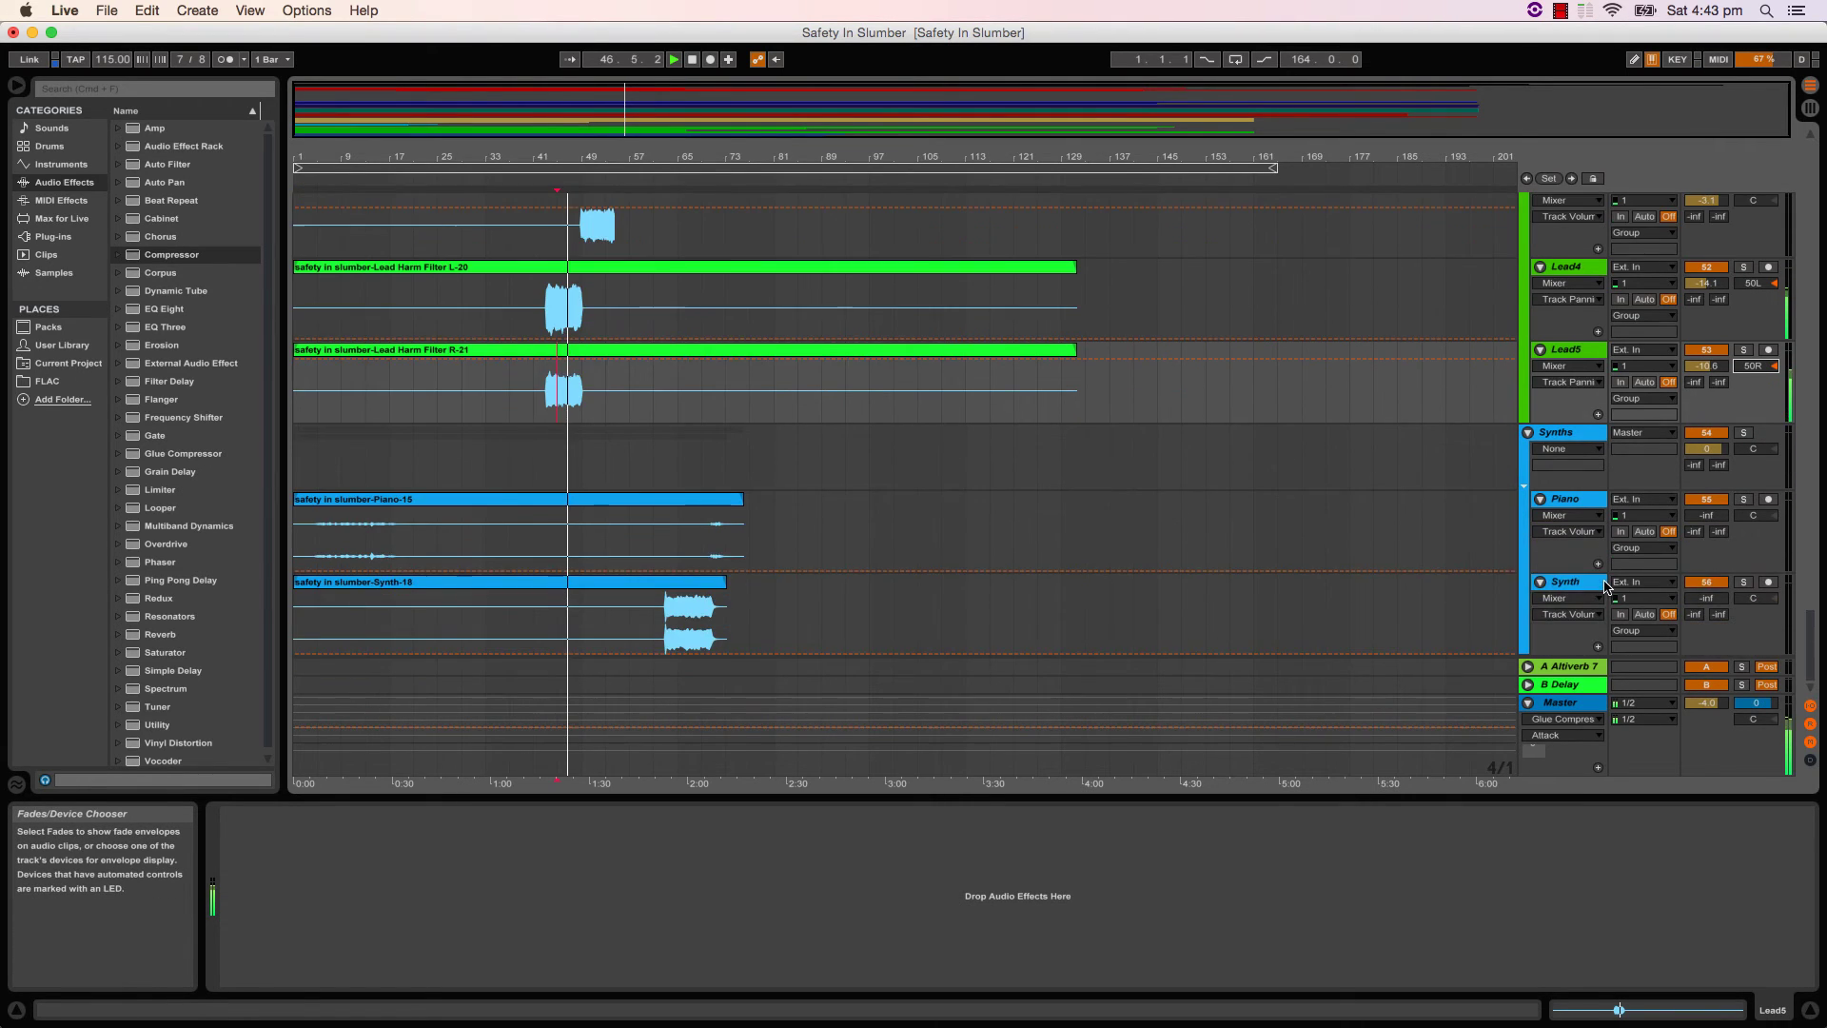
pyautogui.click(677, 623)
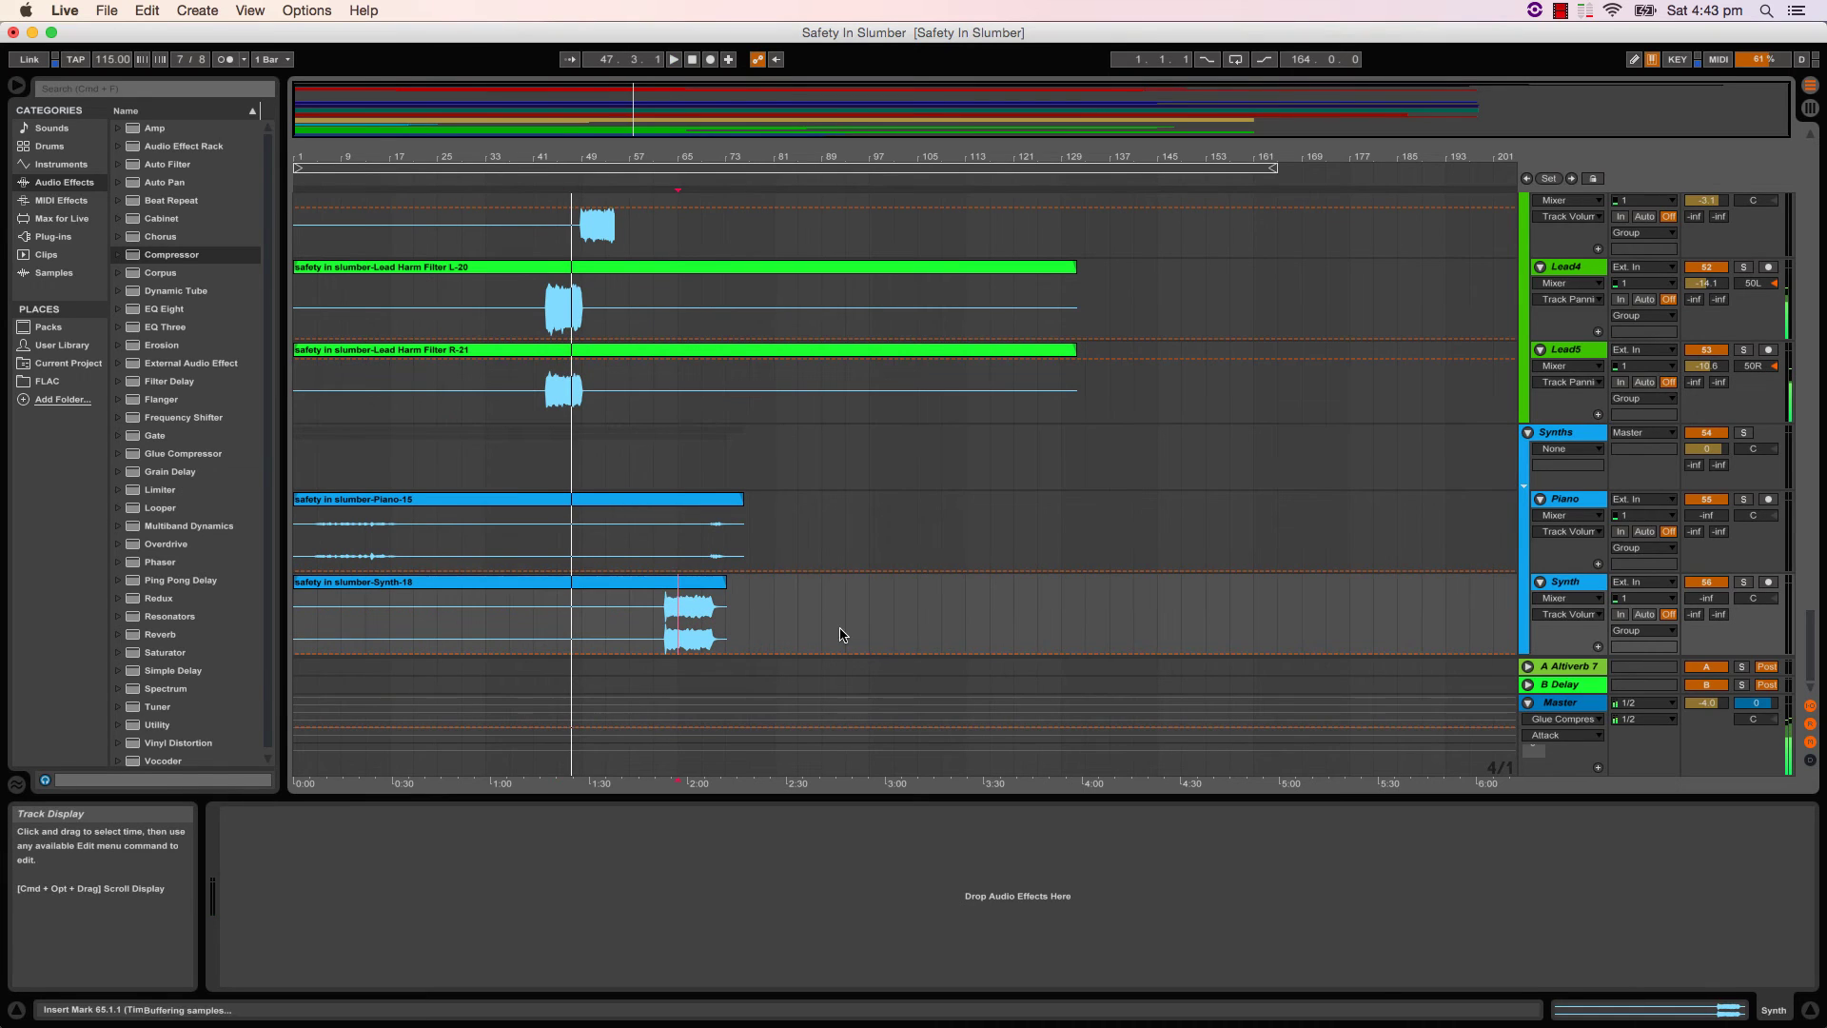
pyautogui.moveTo(1706, 597)
pyautogui.mouseDown()
pyautogui.moveTo(1706, 571)
pyautogui.moveTo(1706, 601)
pyautogui.mouseUp()
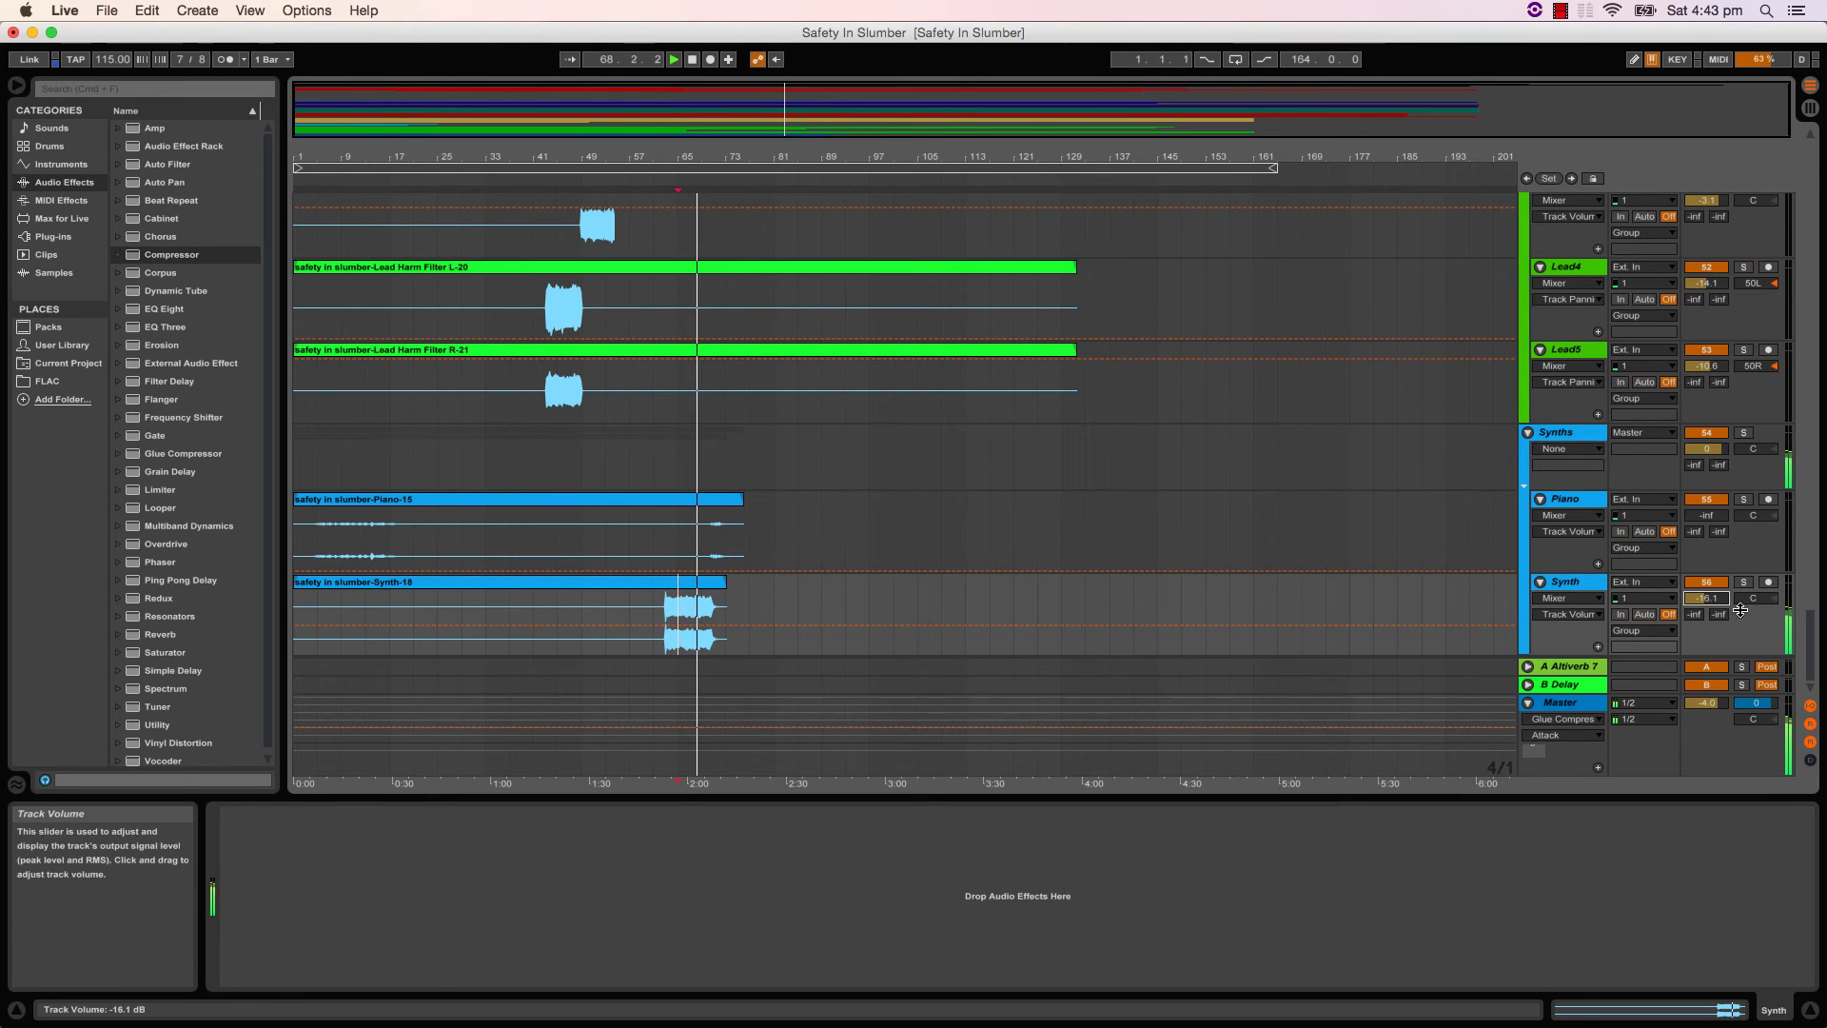
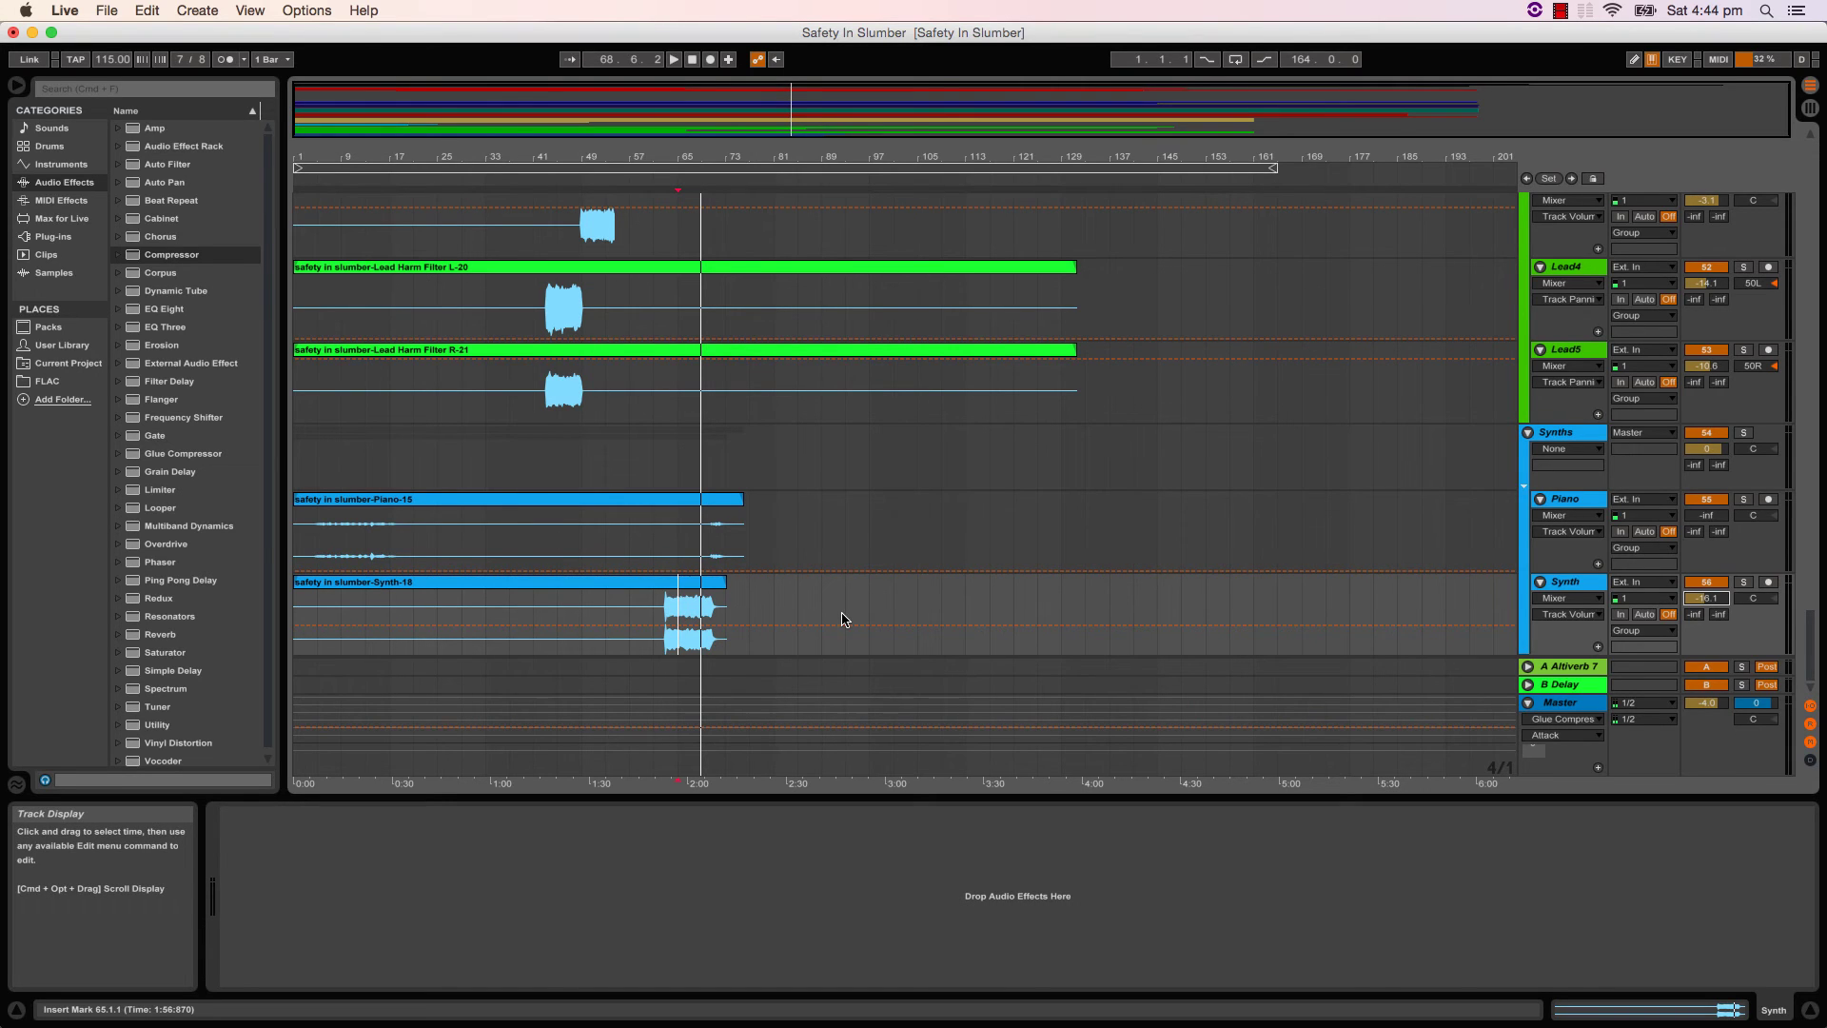
# - Return to the Drums group, play from bar 65 and raise the SN Top volume to about -2.0 dB
pyautogui.scroll(15, 1142, 603)
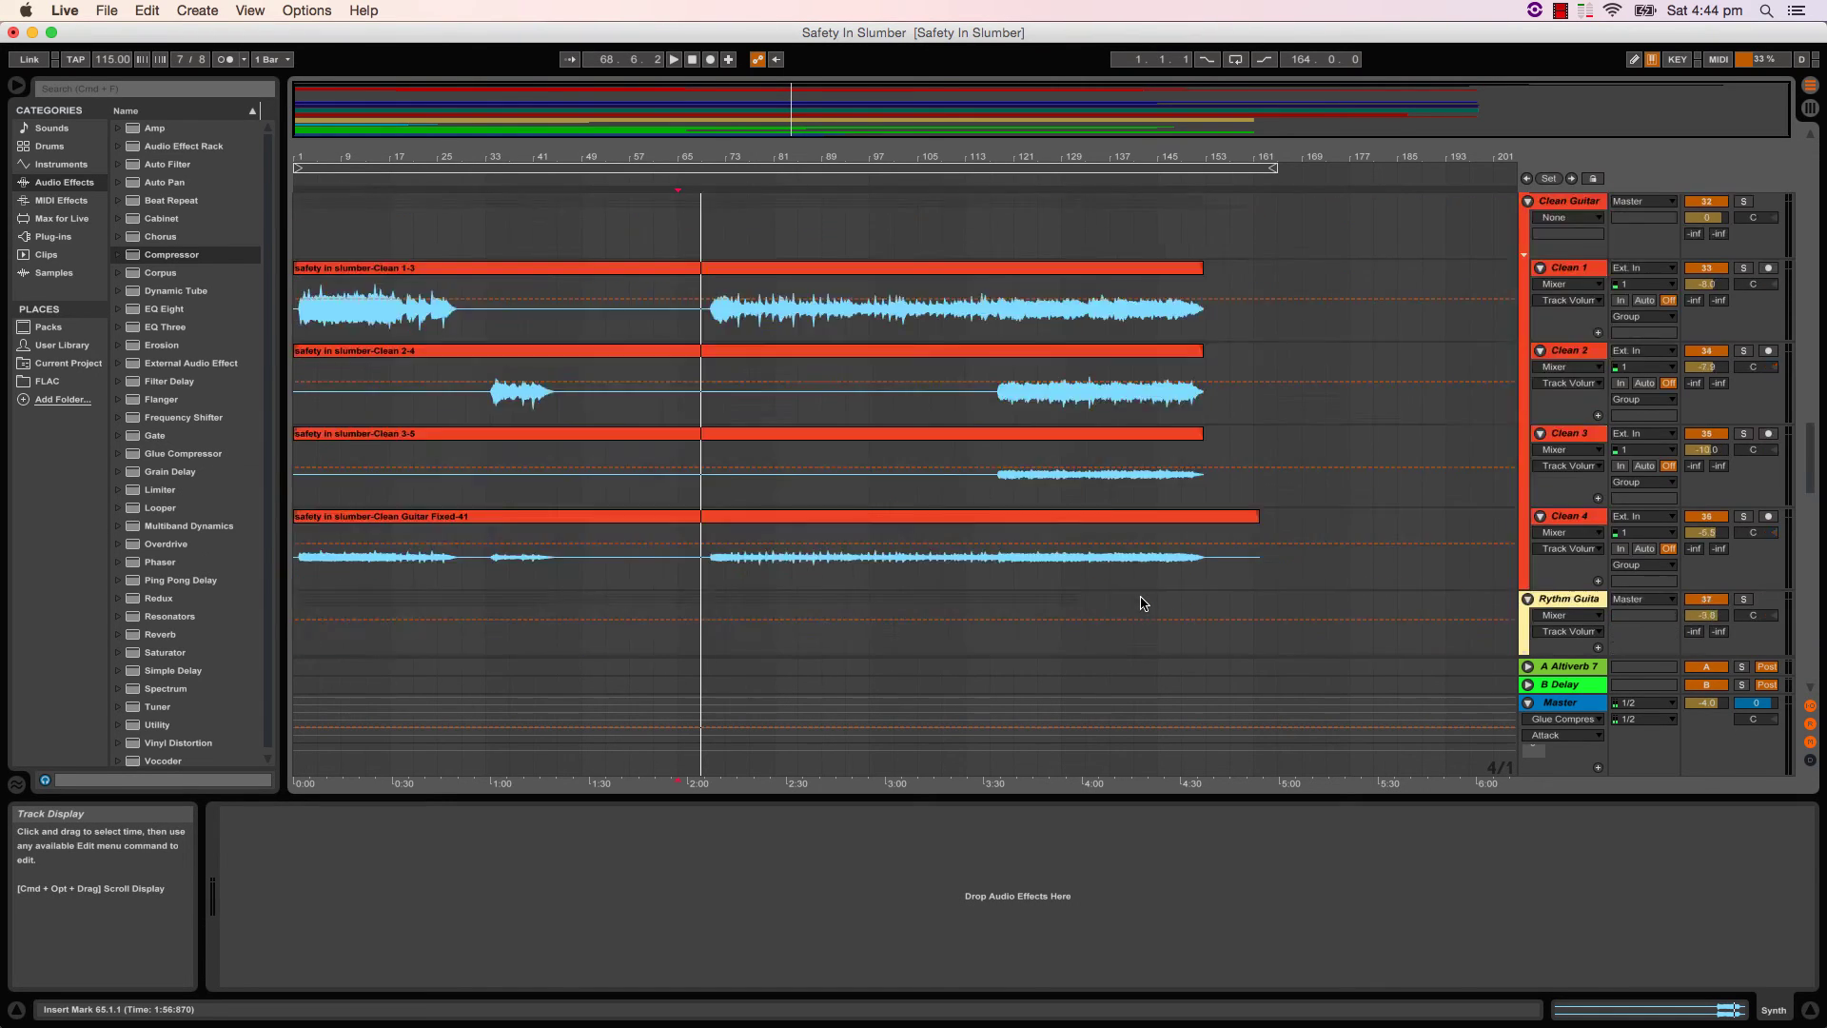
pyautogui.scroll(5, 1142, 603)
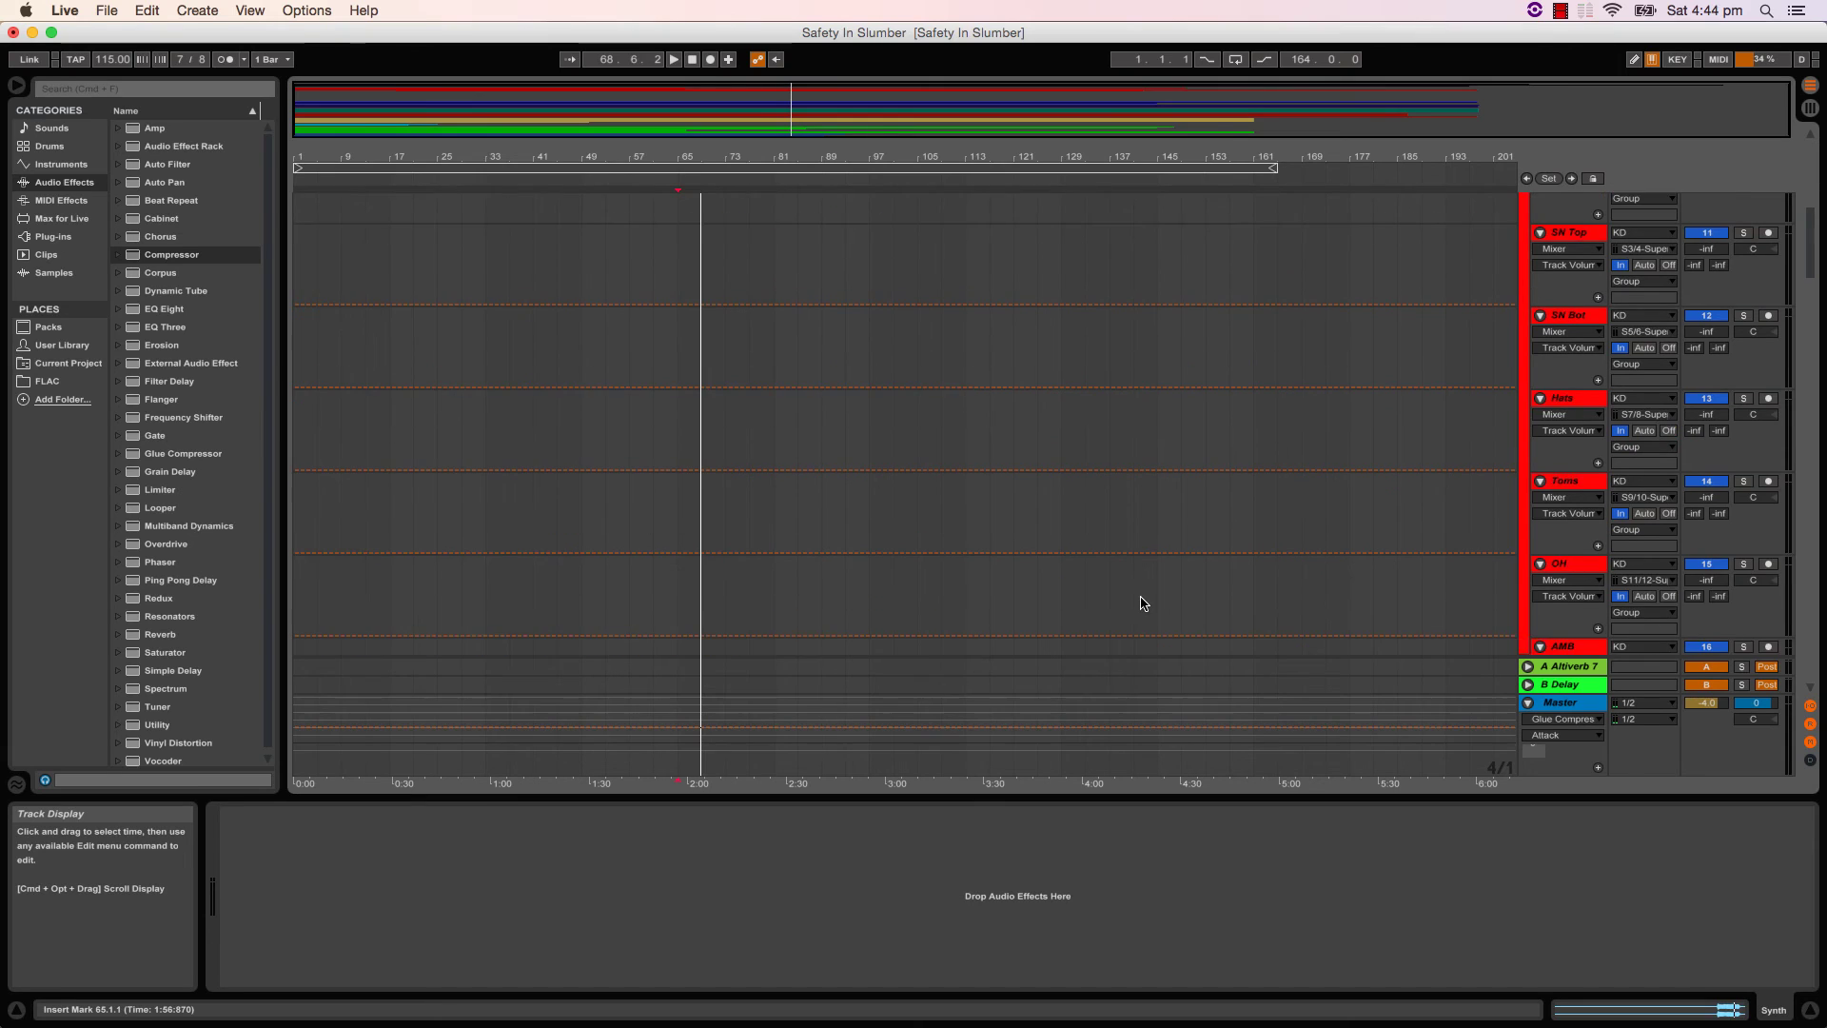
pyautogui.scroll(1, 1142, 603)
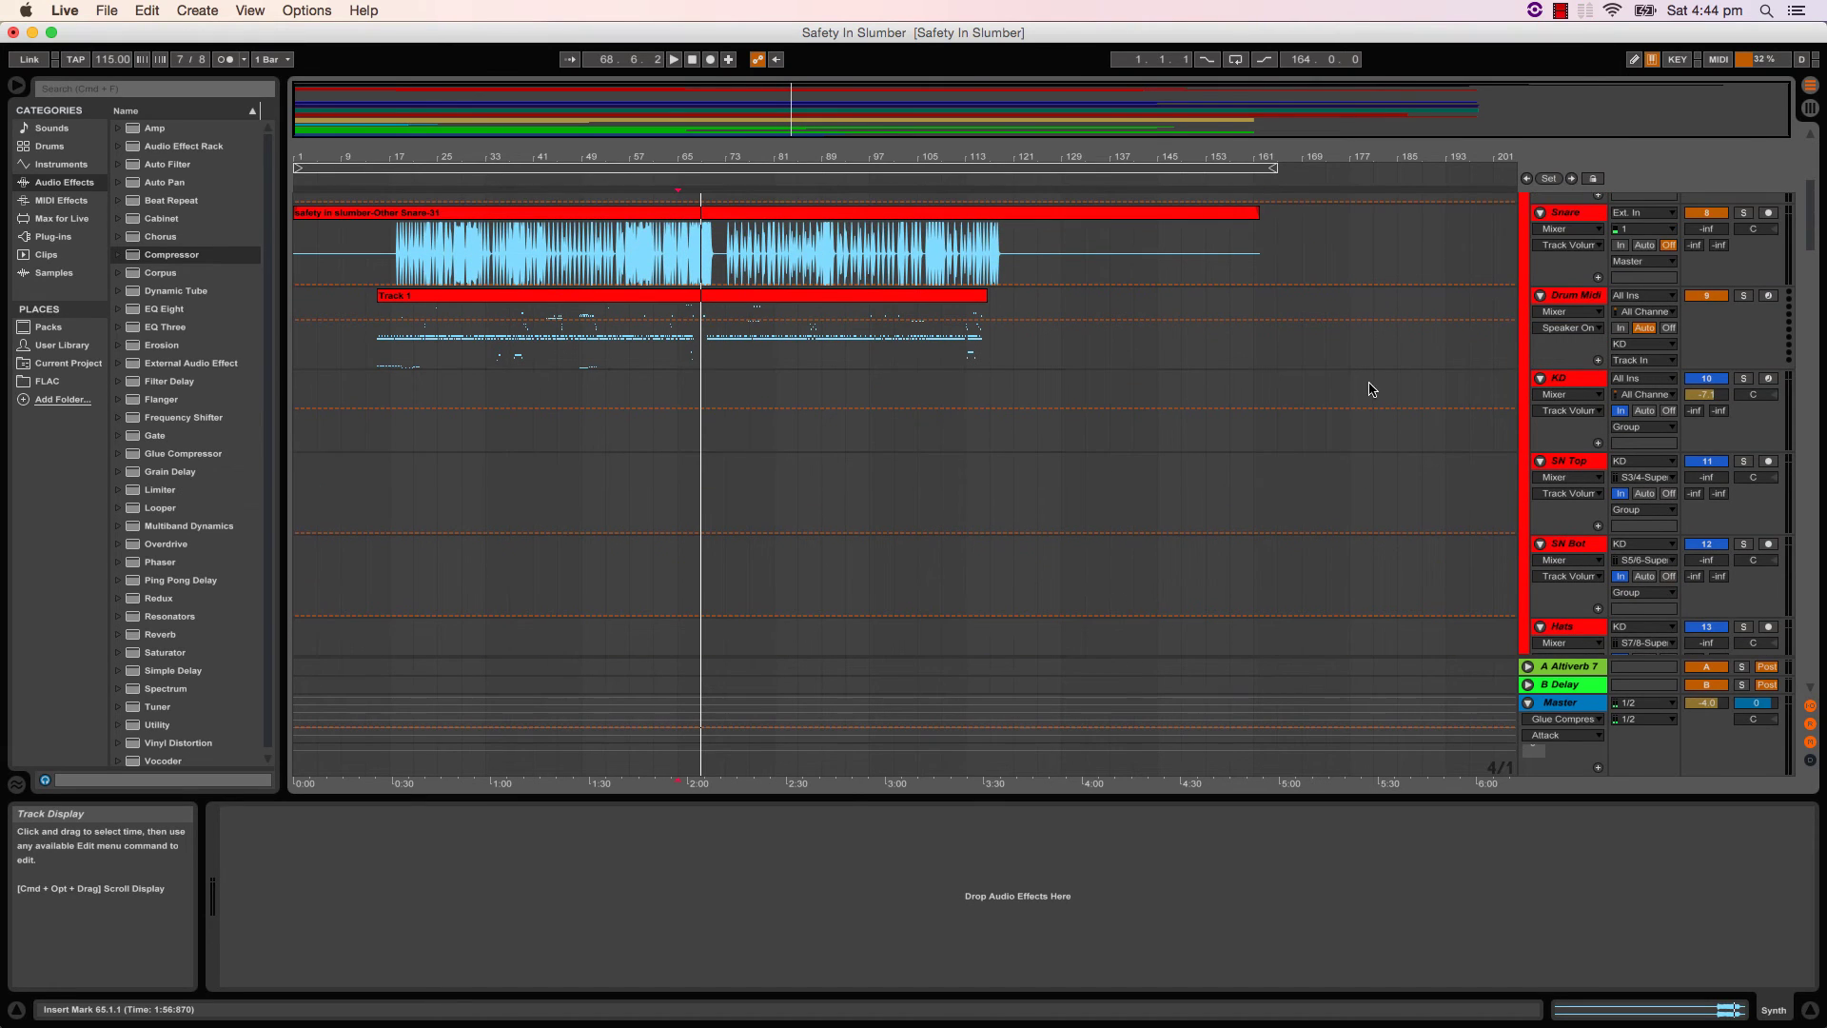
pyautogui.press('space')
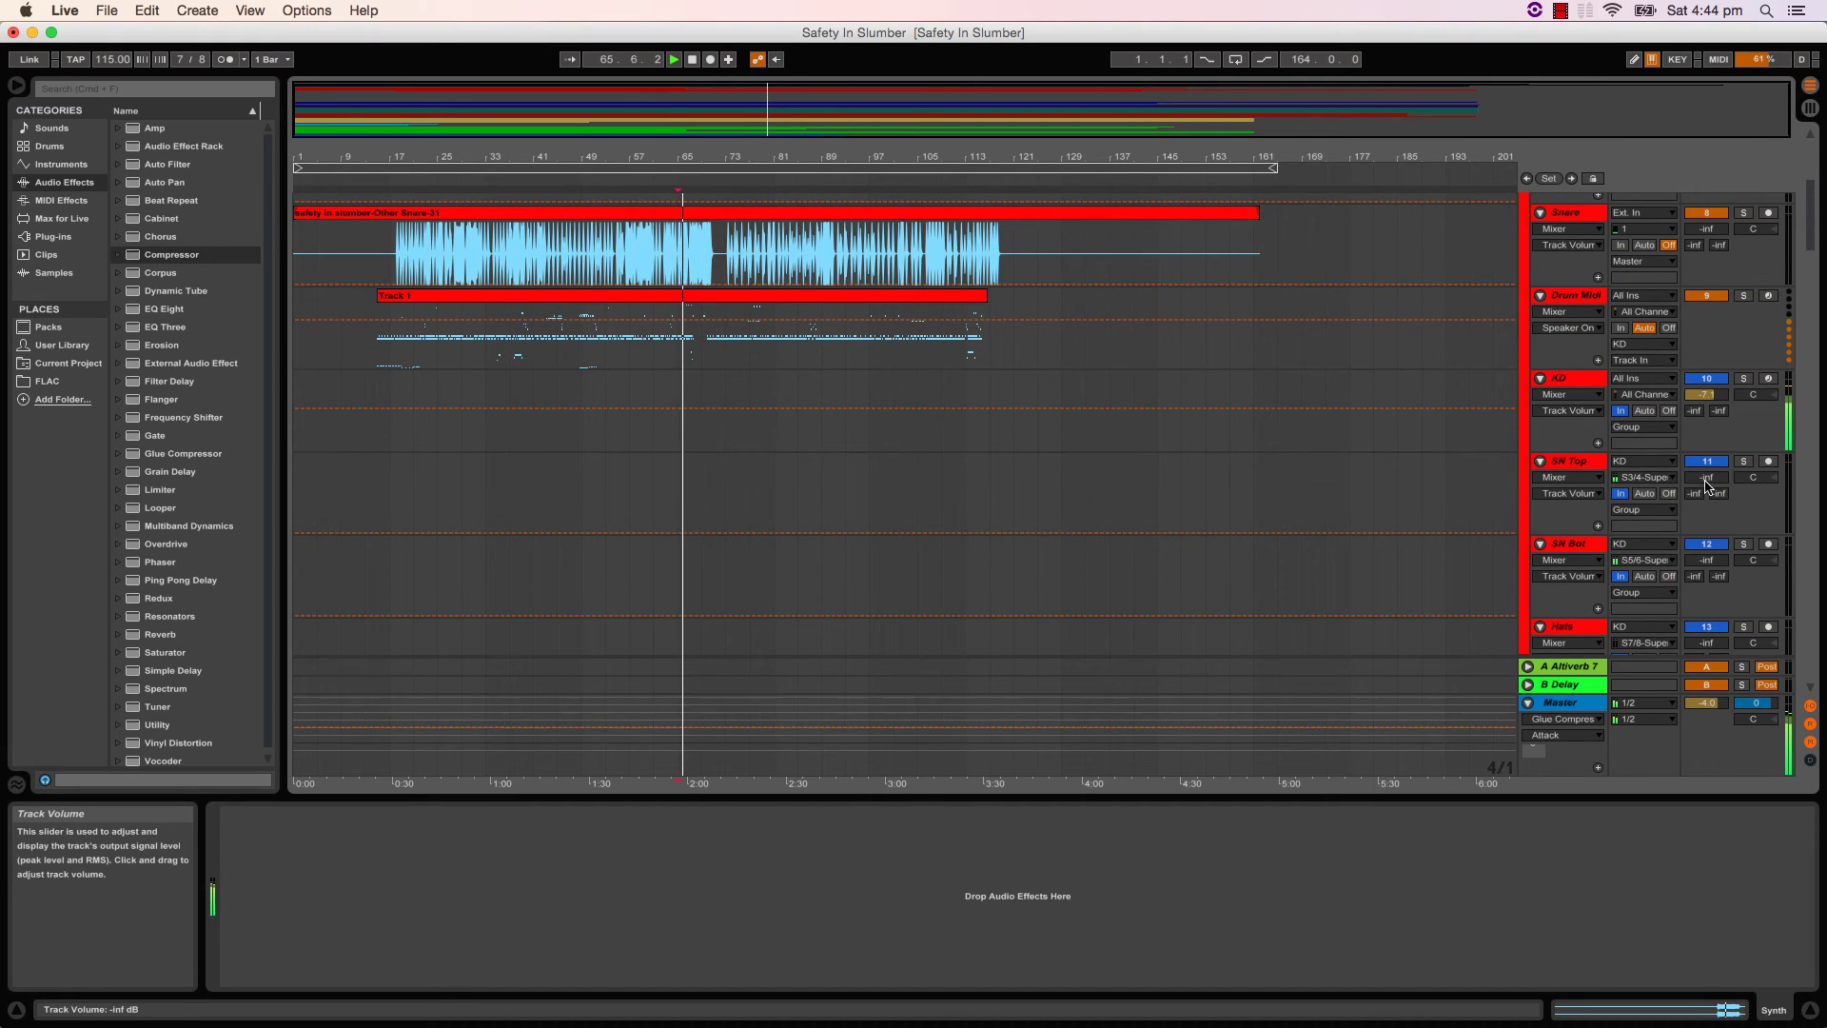
pyautogui.moveTo(1706, 476); pyautogui.dragTo(1707, 444)
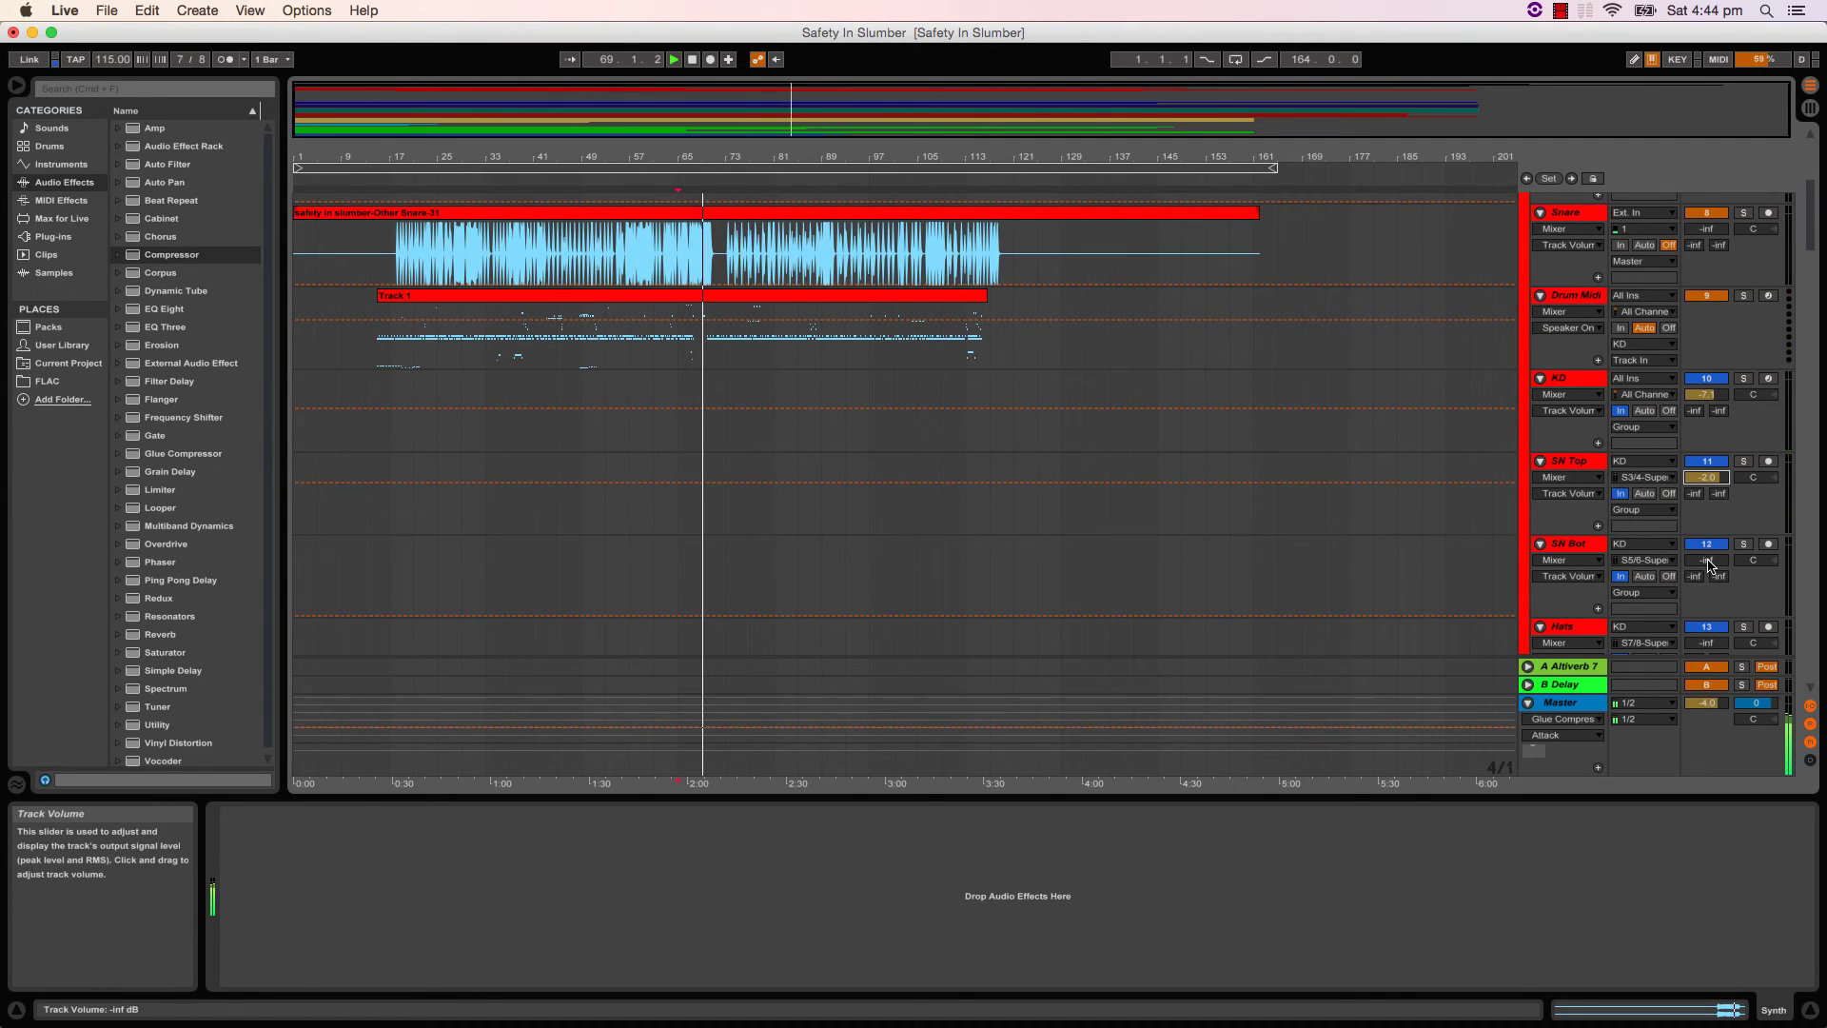
# - Listen to the drums from bar 65, audition SN Top soloed from bar 41, and unsolo it
pyautogui.scroll(8, 1541, 504)
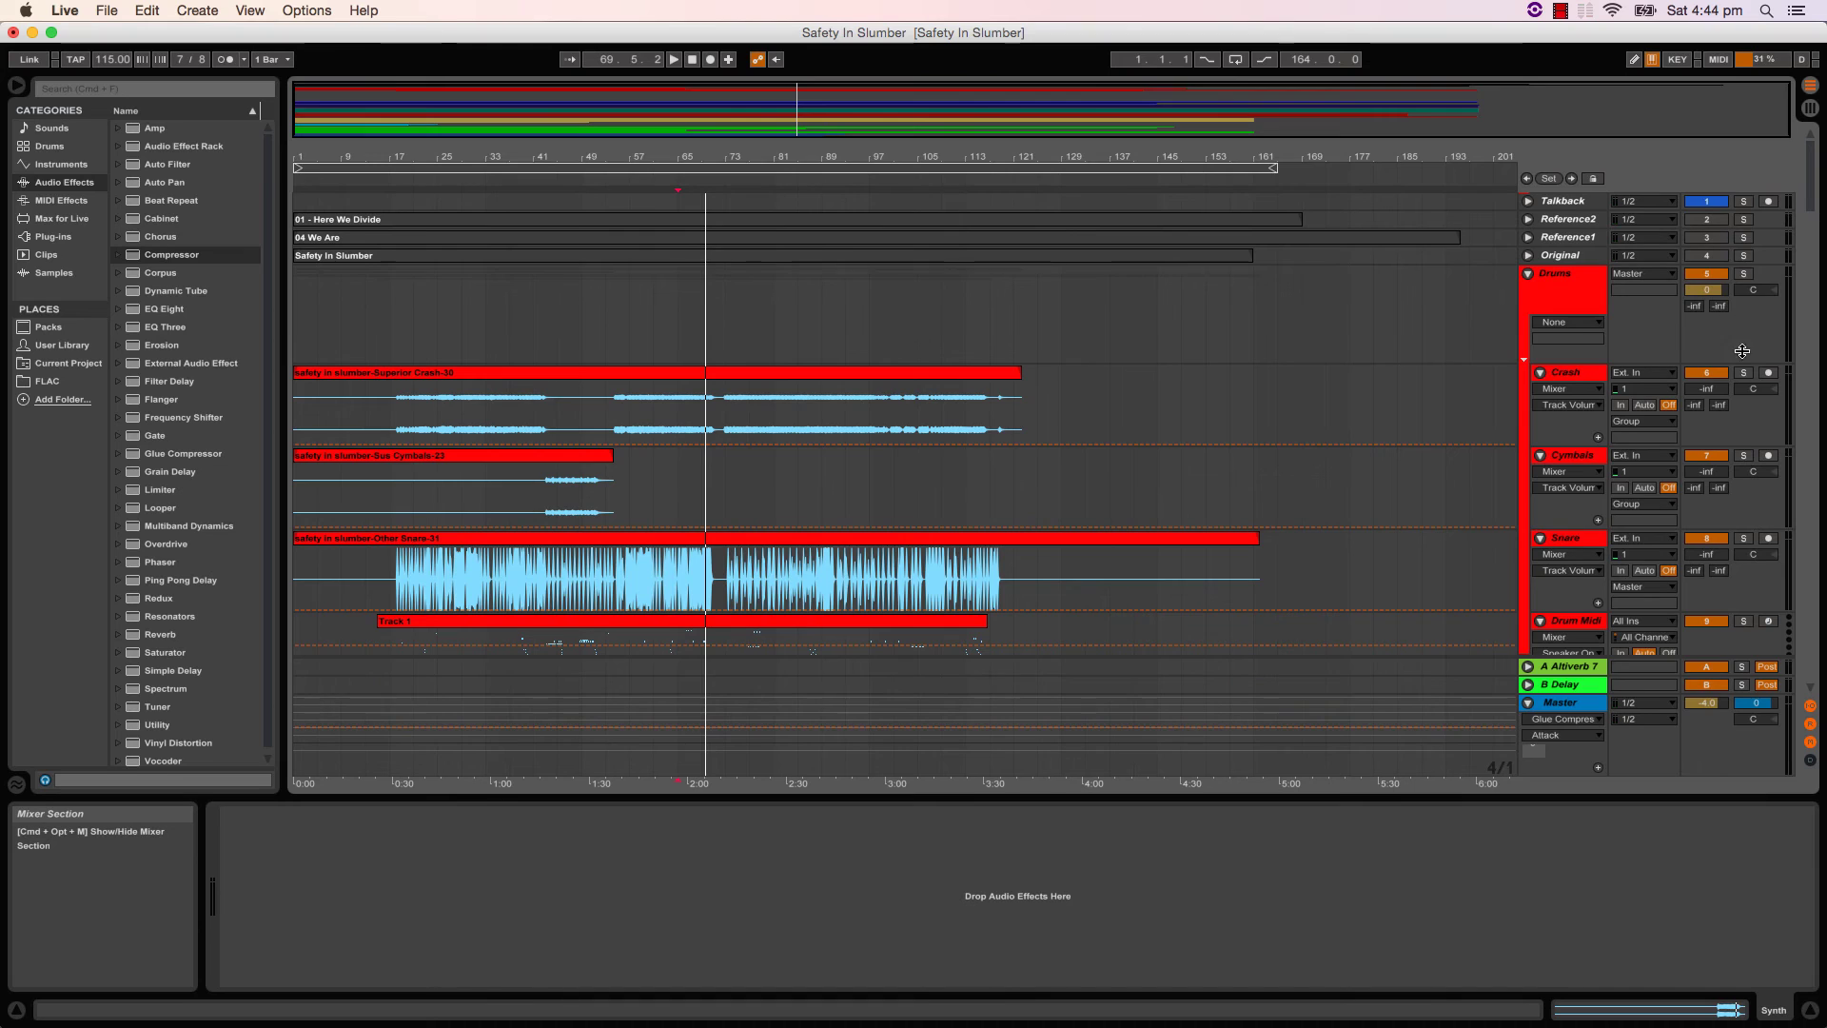
pyautogui.press('space')
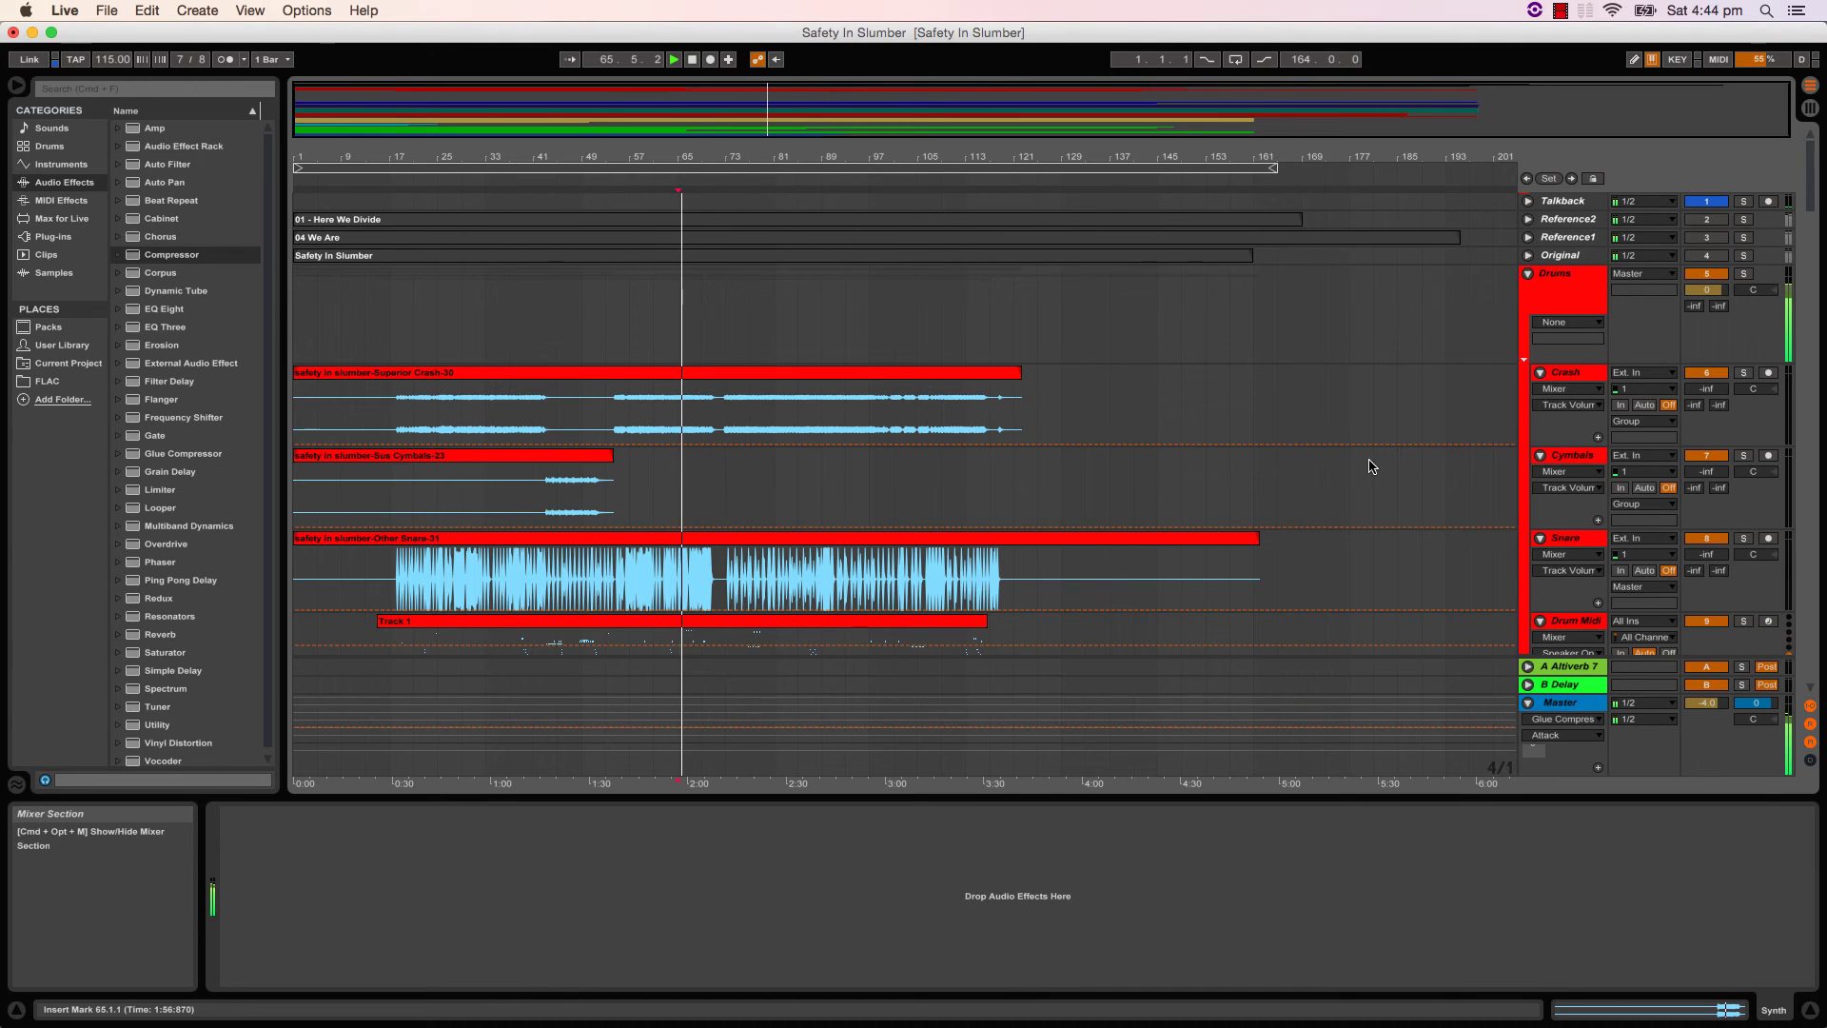
pyautogui.scroll(-8, 1371, 466)
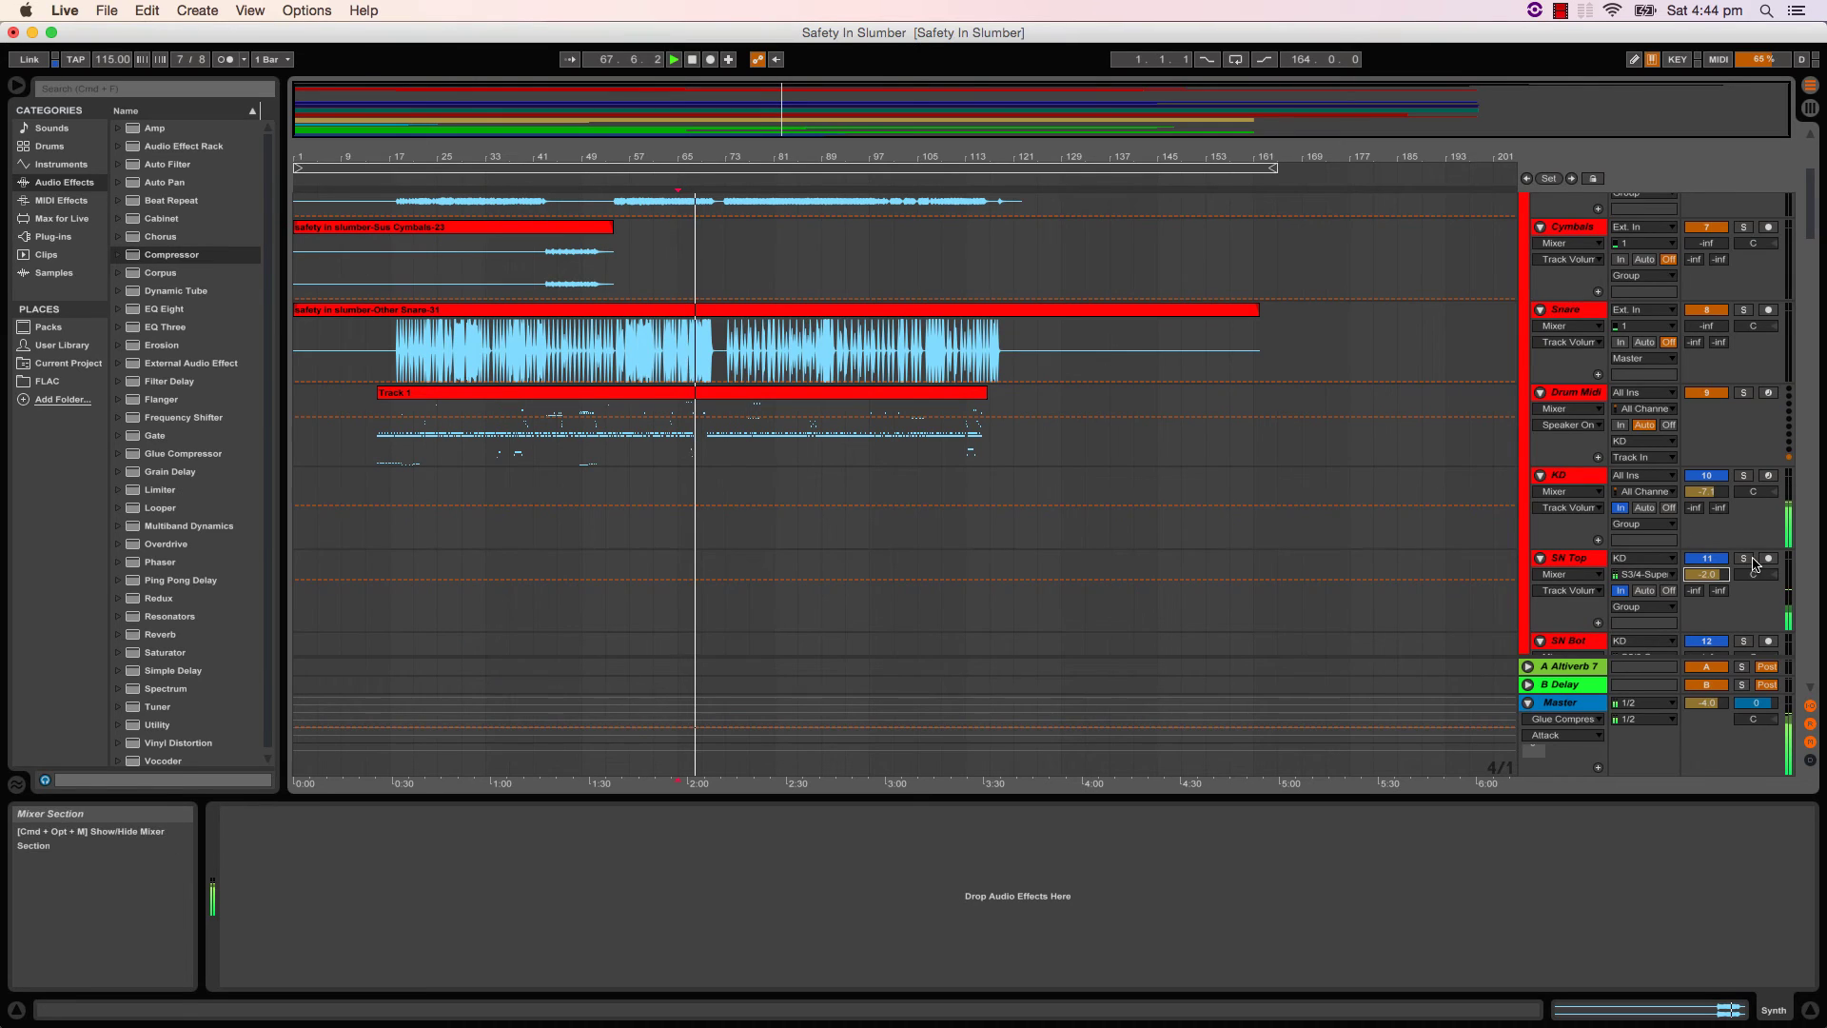
pyautogui.click(1744, 560)
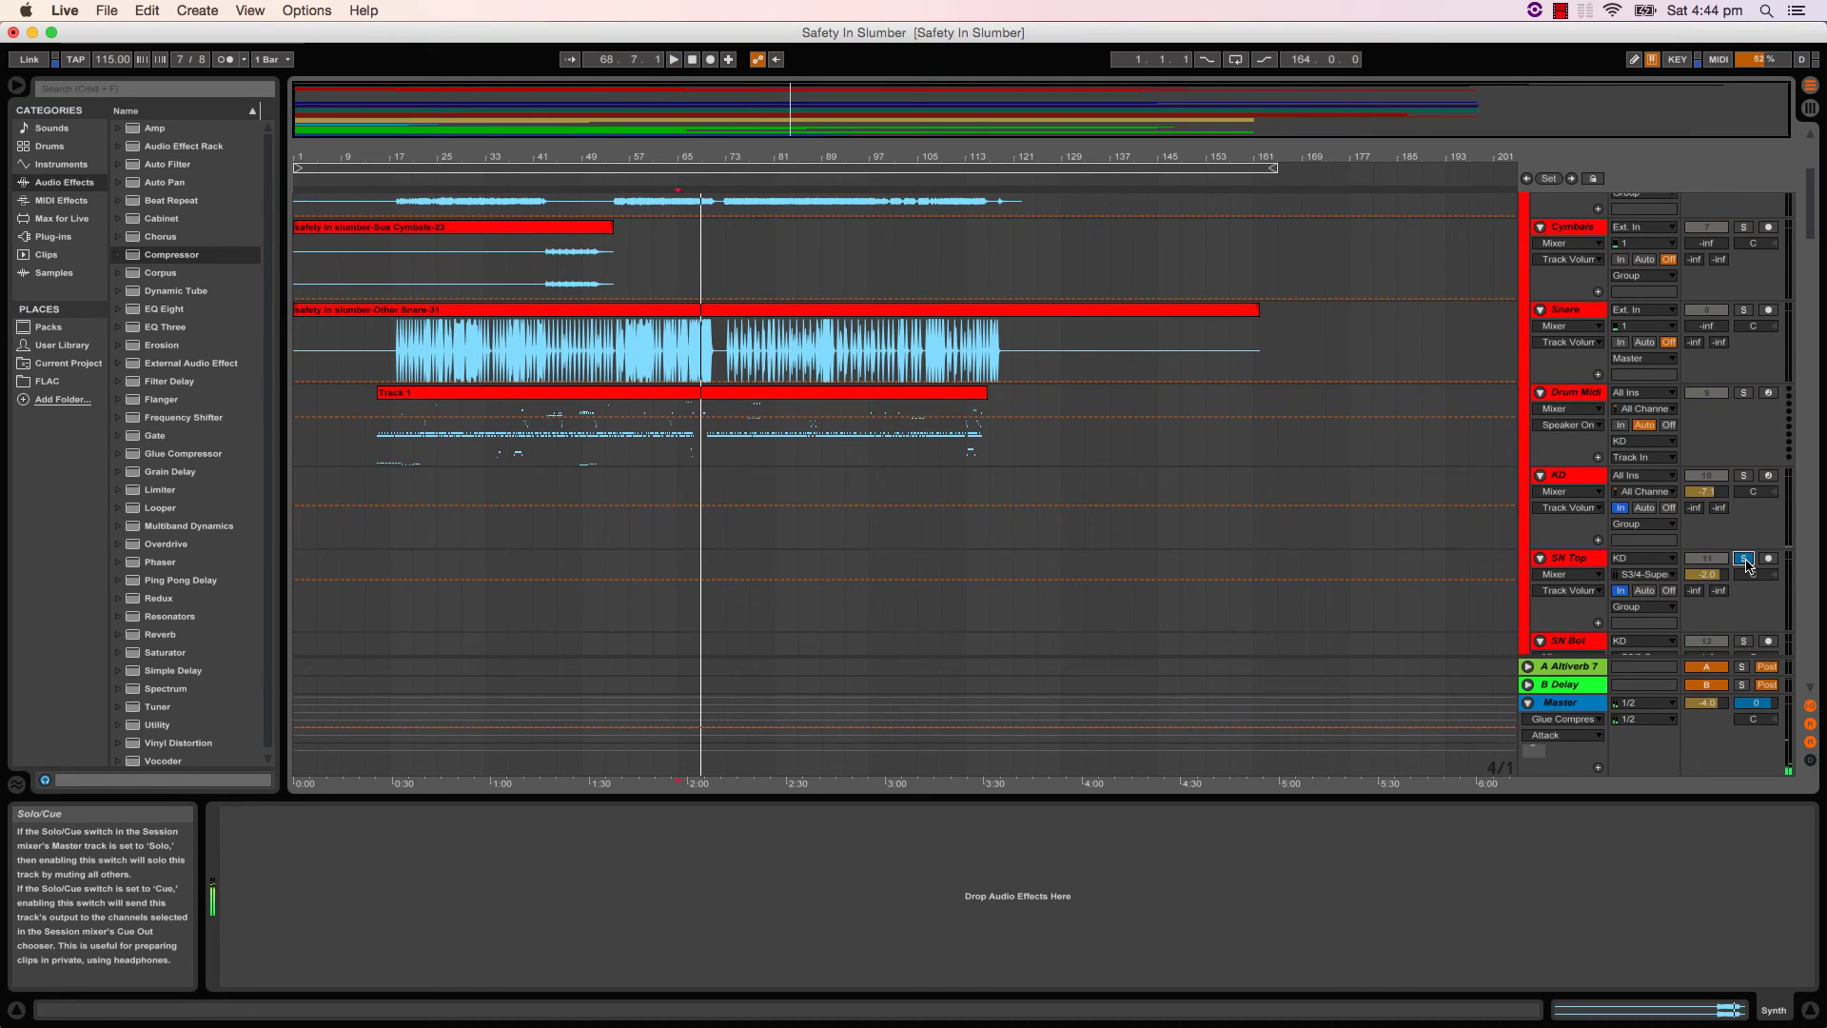
pyautogui.press('space')
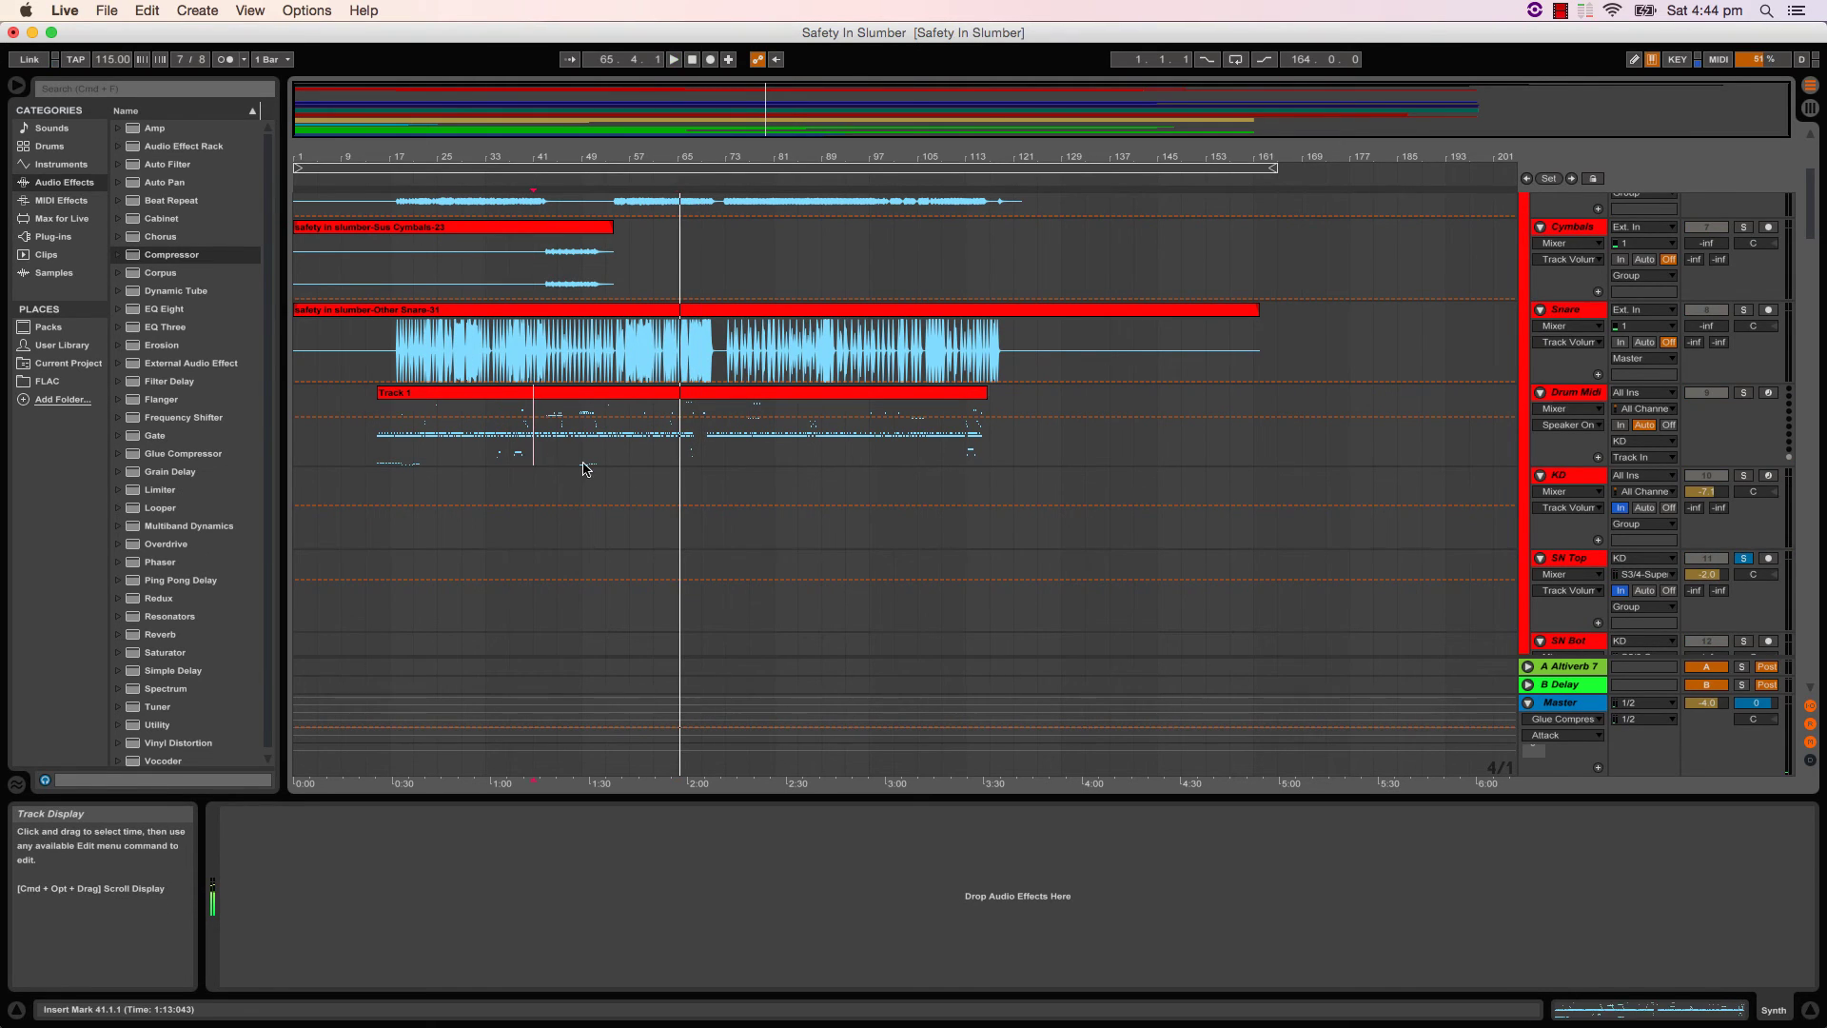
pyautogui.press('space')
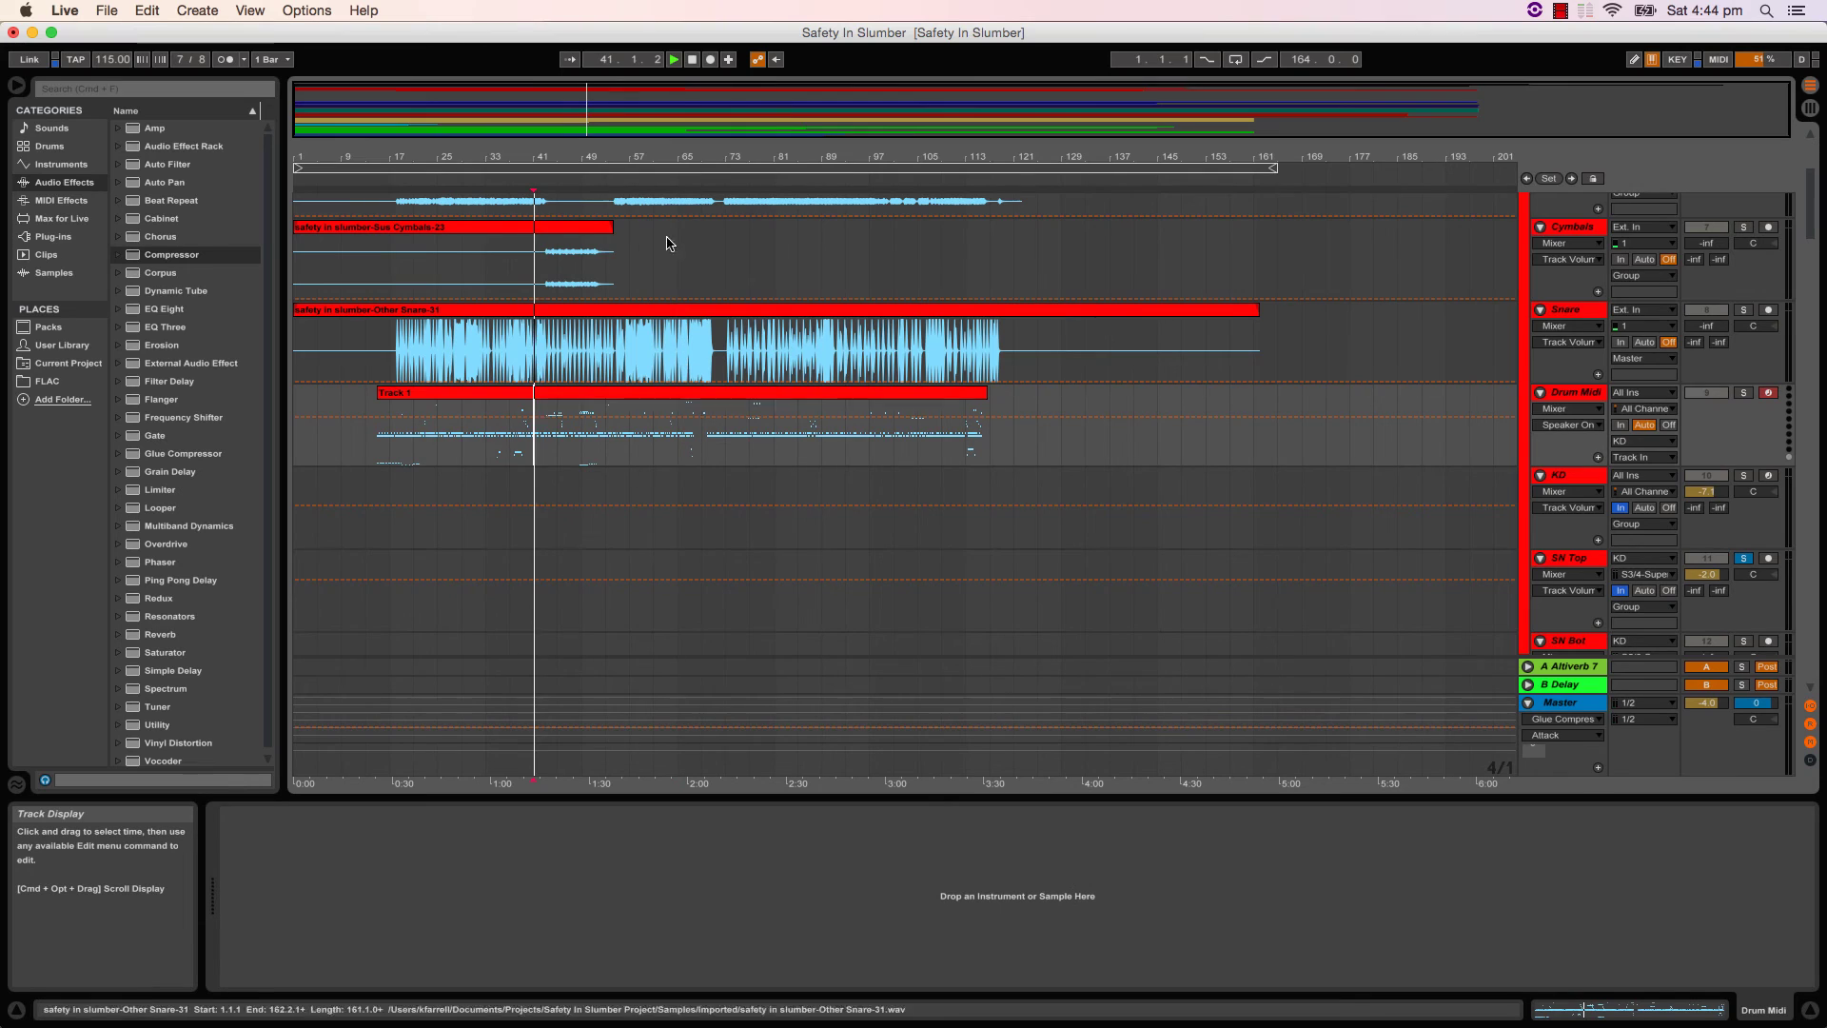
pyautogui.click(1746, 561)
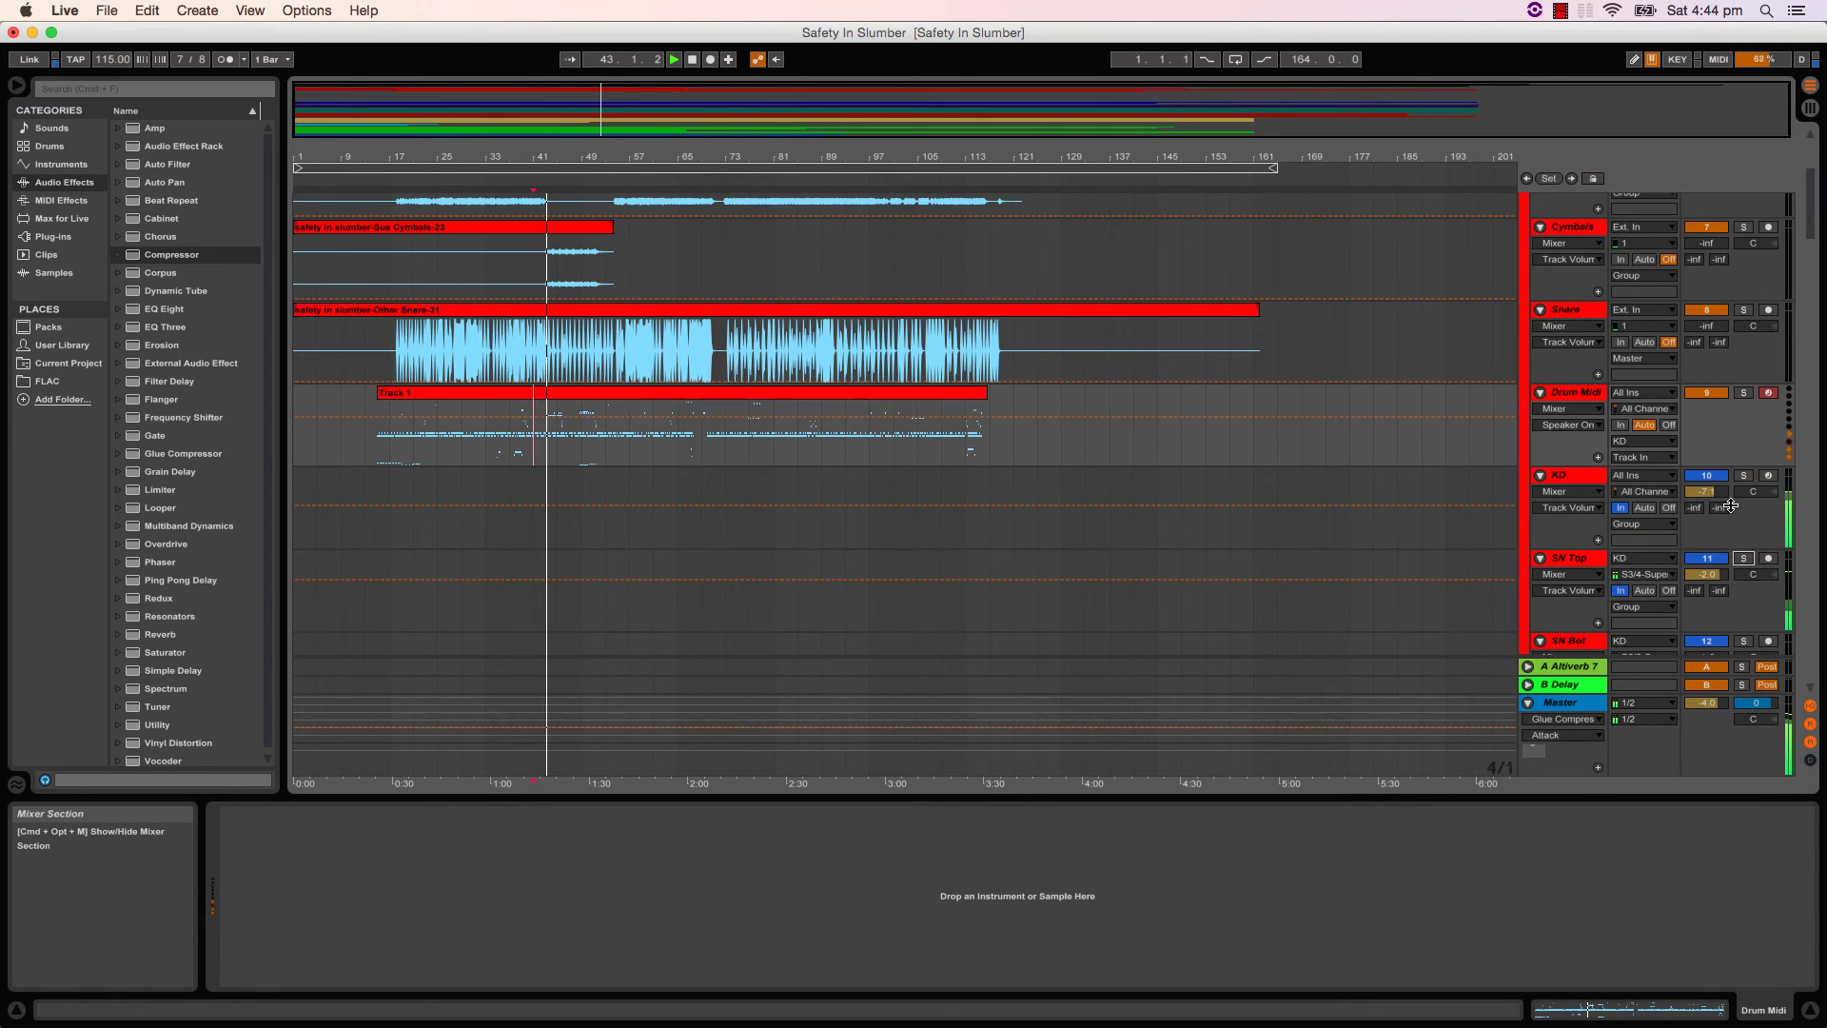
# - Raise the SN Bot volume to about -5.2 dB and the Hats volume to about 0.5 dB in the Drums group
pyautogui.scroll(-5, 1733, 541)
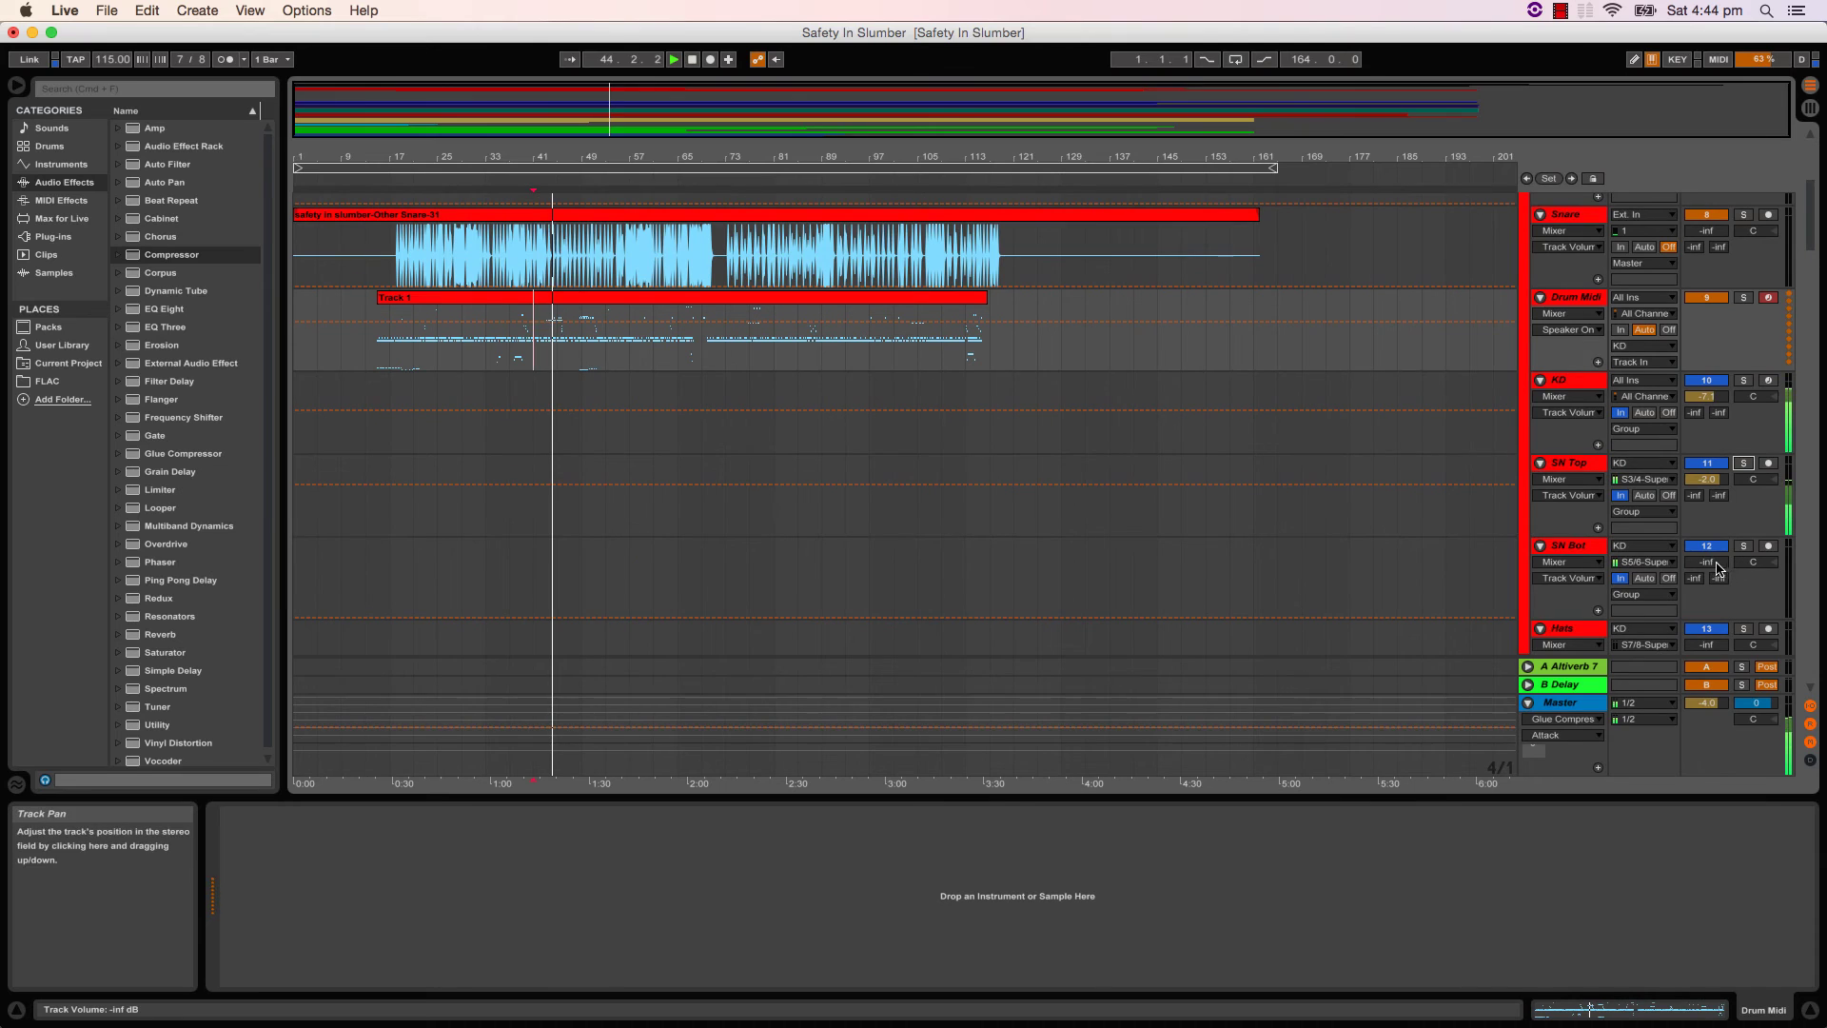
pyautogui.moveTo(1706, 561); pyautogui.dragTo(1706, 501)
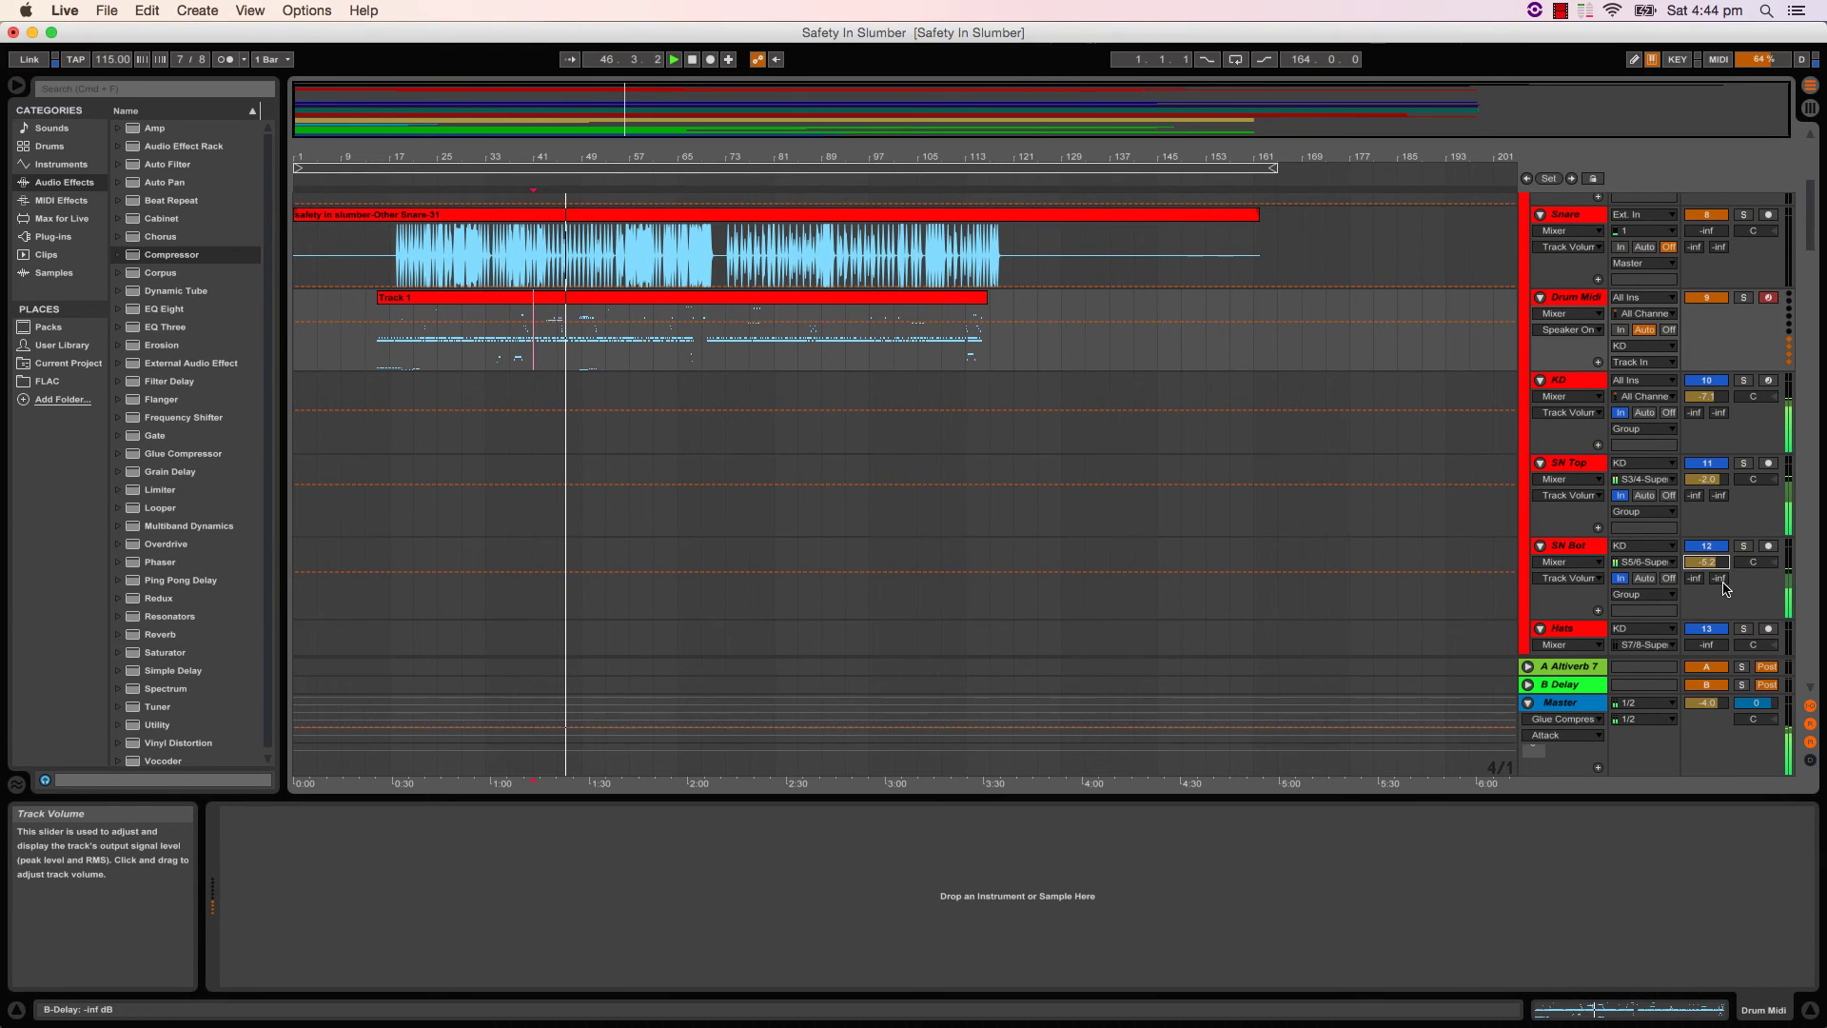
pyautogui.scroll(-3, 1723, 584)
pyautogui.moveTo(1724, 587); pyautogui.dragTo(1724, 495)
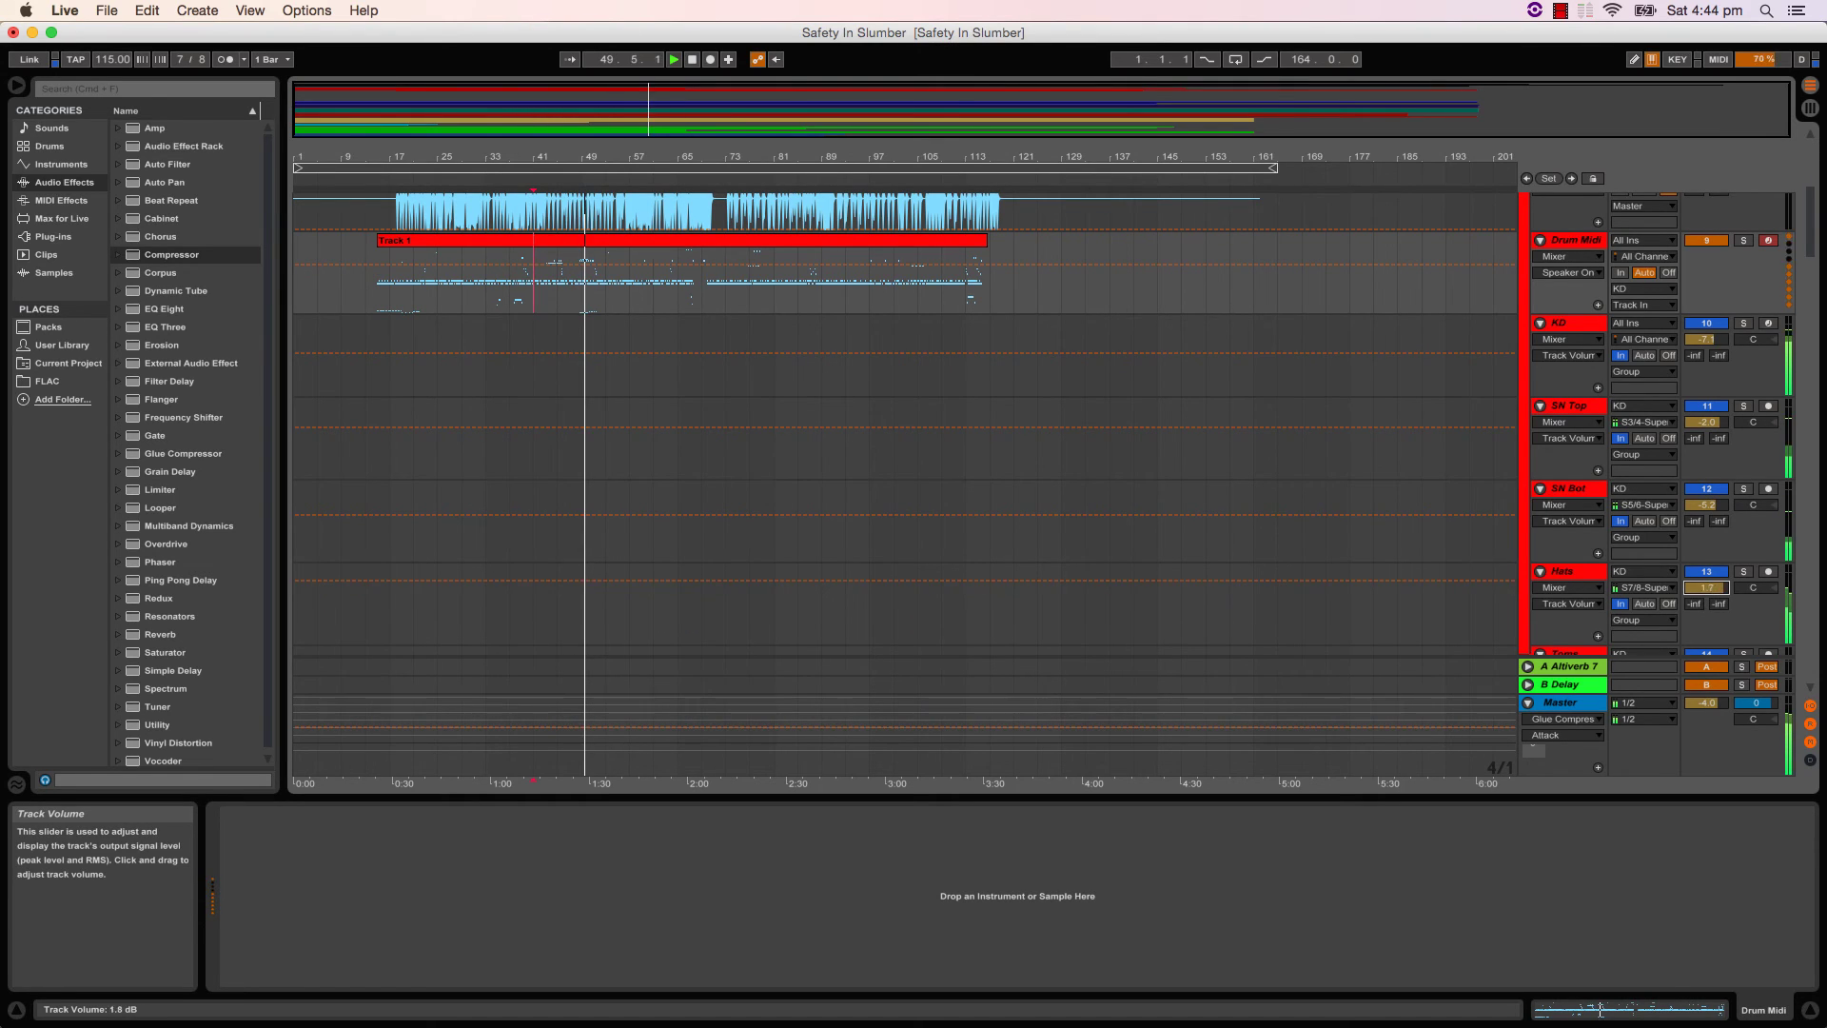
pyautogui.moveTo(1706, 588); pyautogui.dragTo(1706, 591)
pyautogui.scroll(-5, 1725, 617)
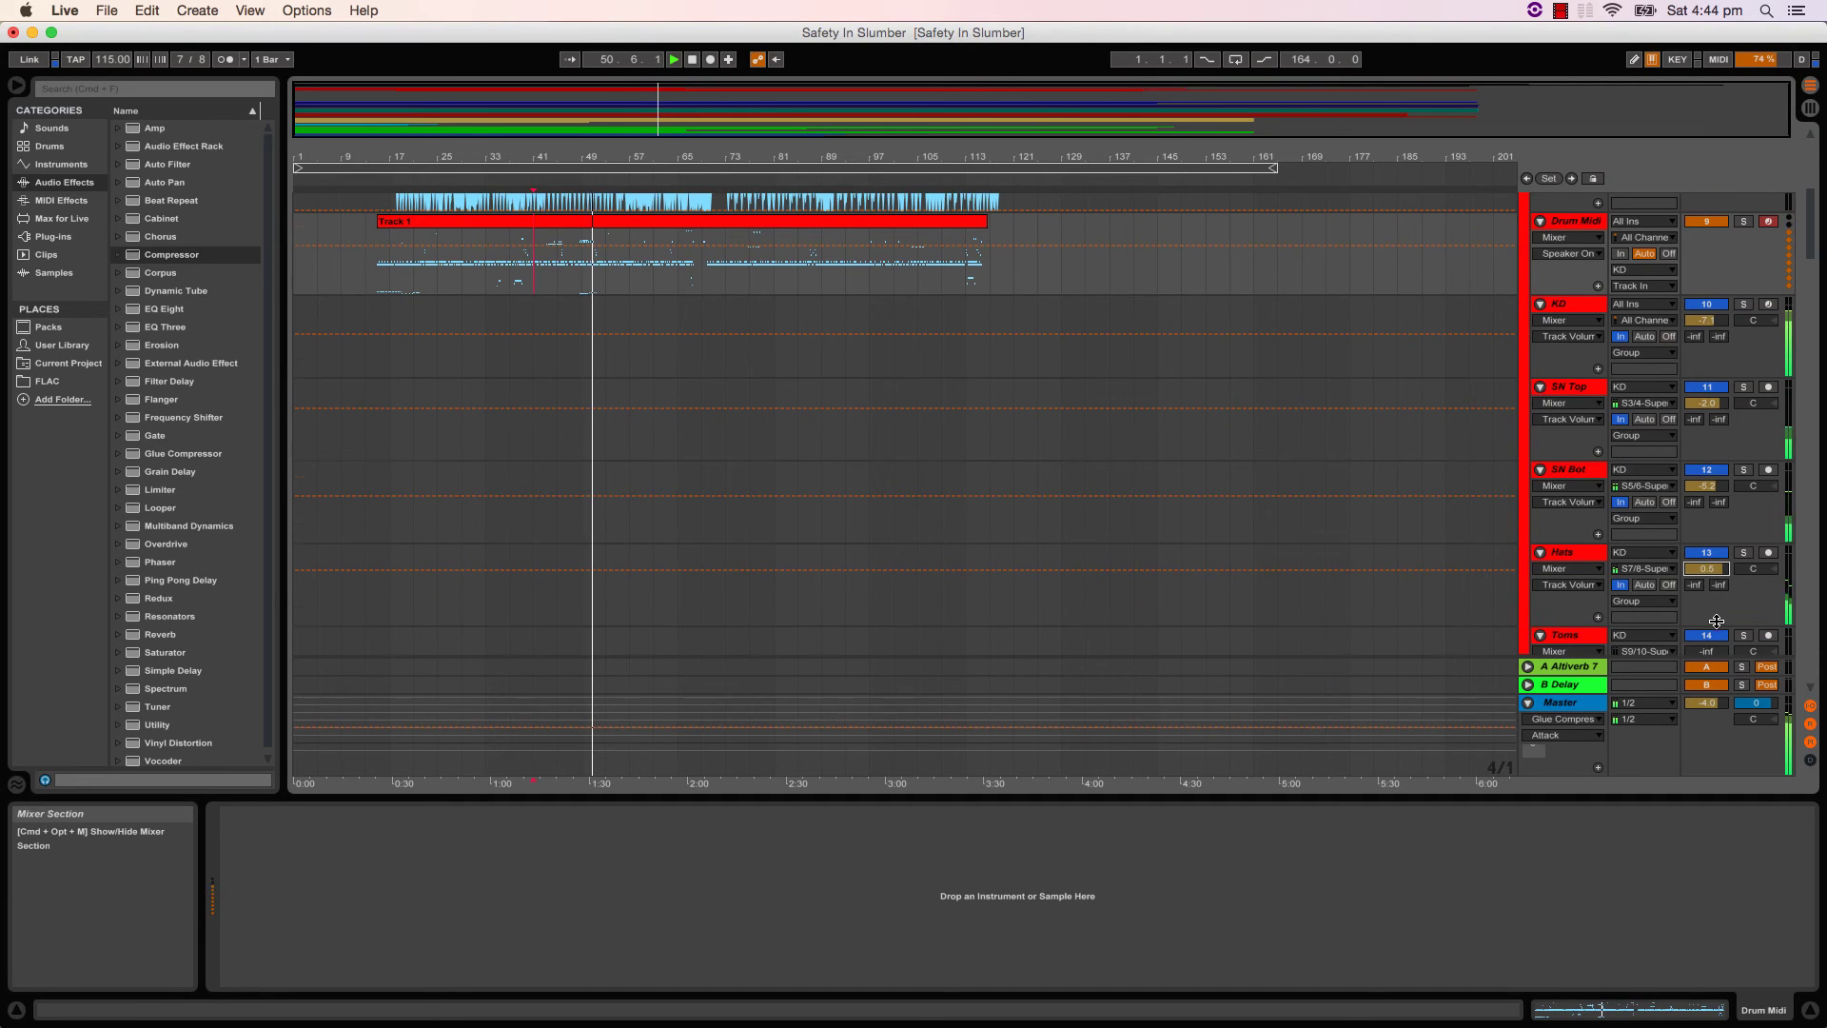
# - Lower the Hats volume to about -5.4 dB, then play from bar 49 and raise the Toms volume to about -4.9 dB
pyautogui.click(1704, 564)
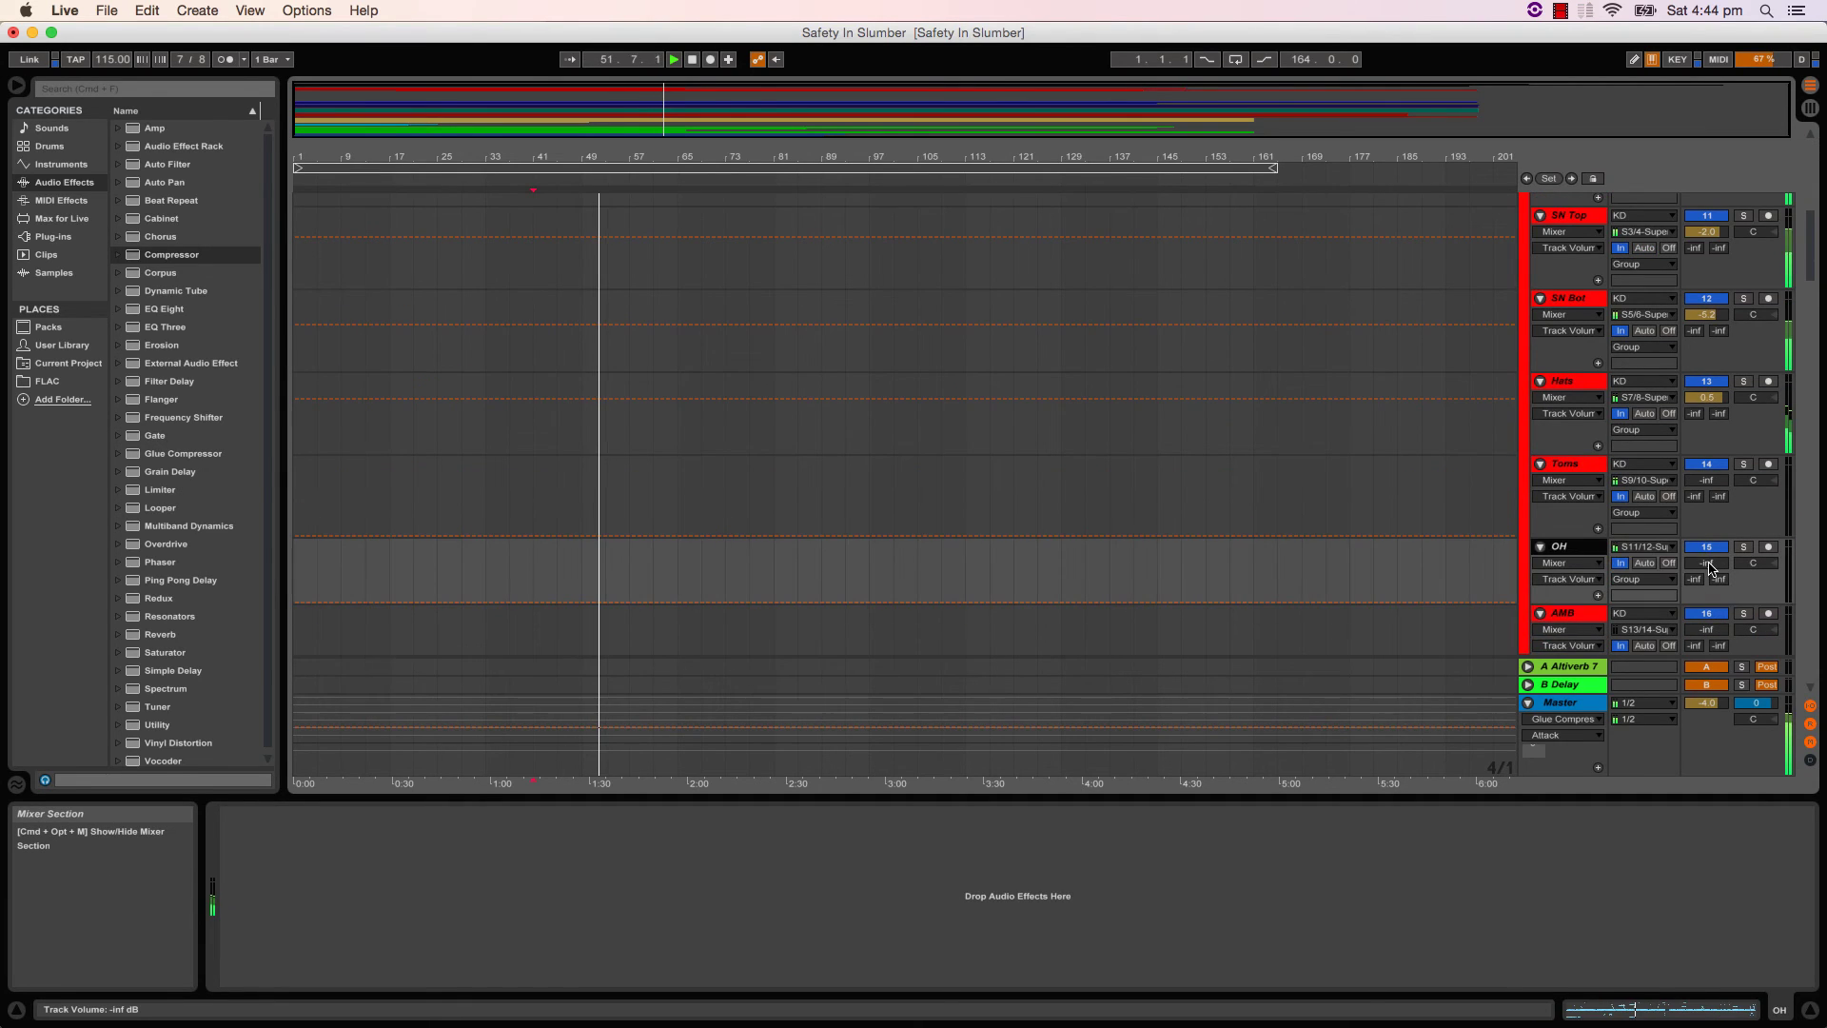
pyautogui.press('super+z')
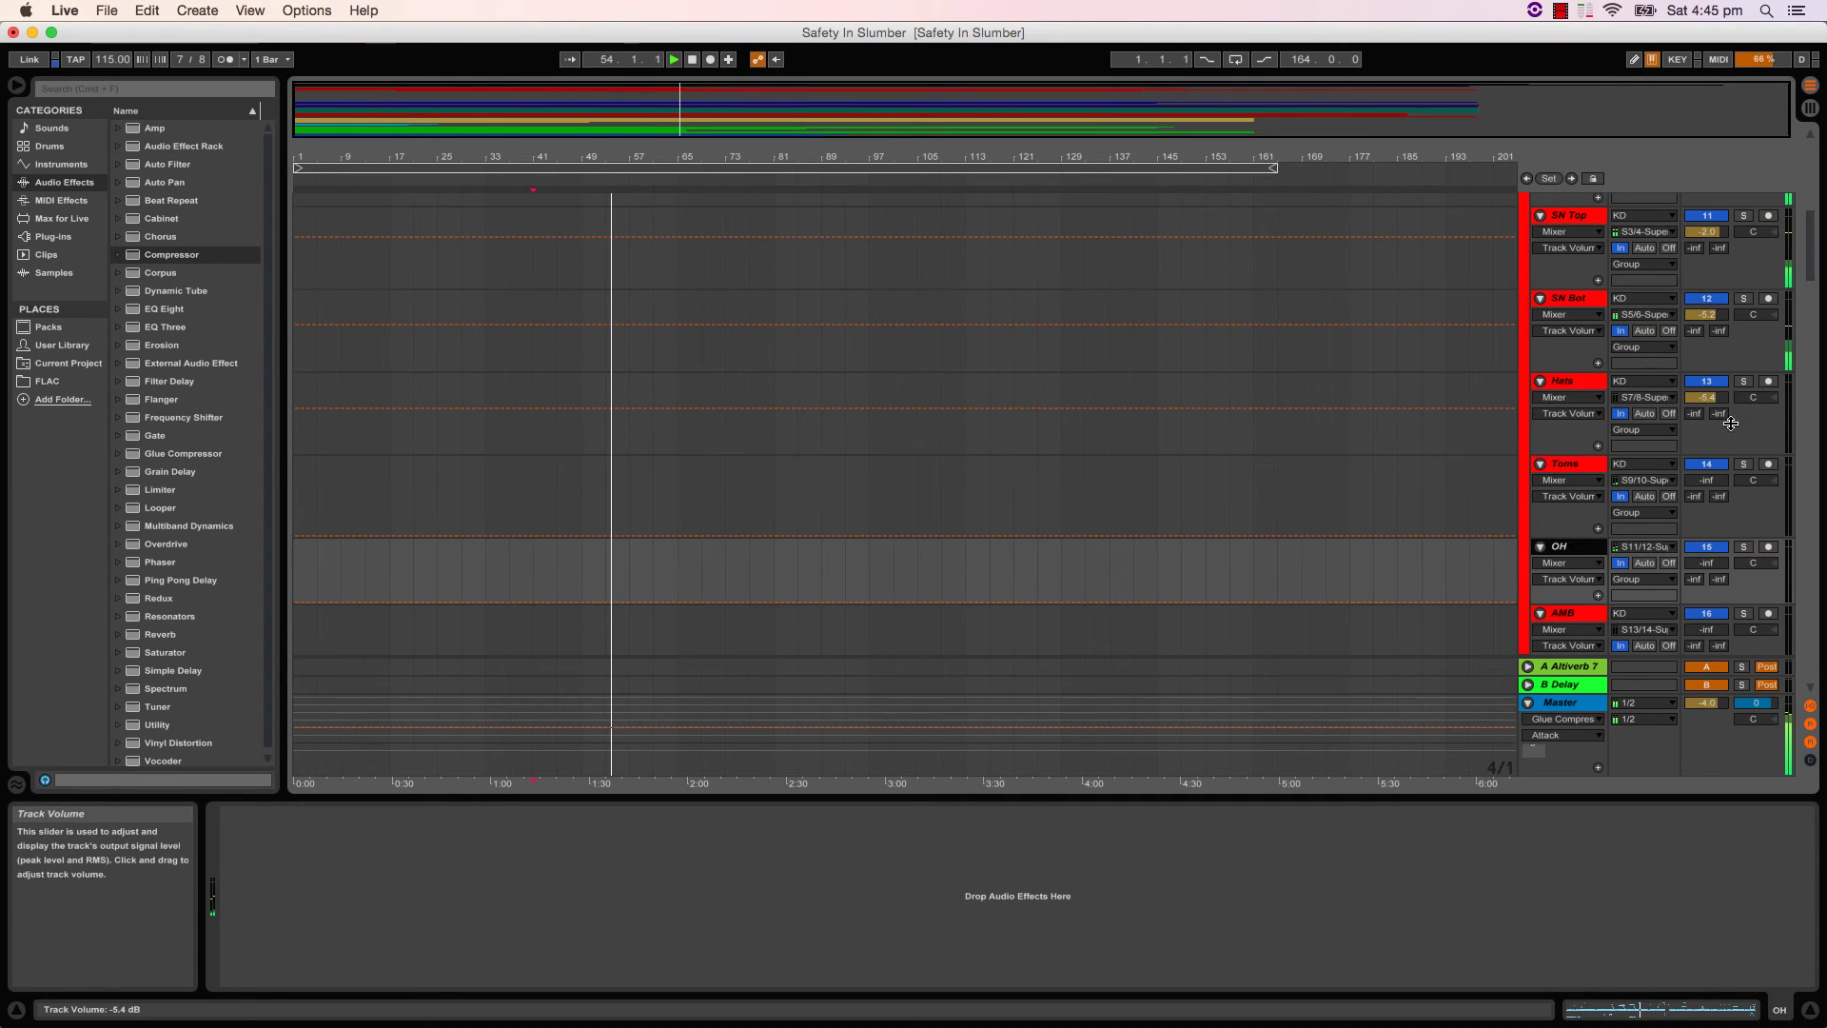
pyautogui.press('space')
pyautogui.press('space')
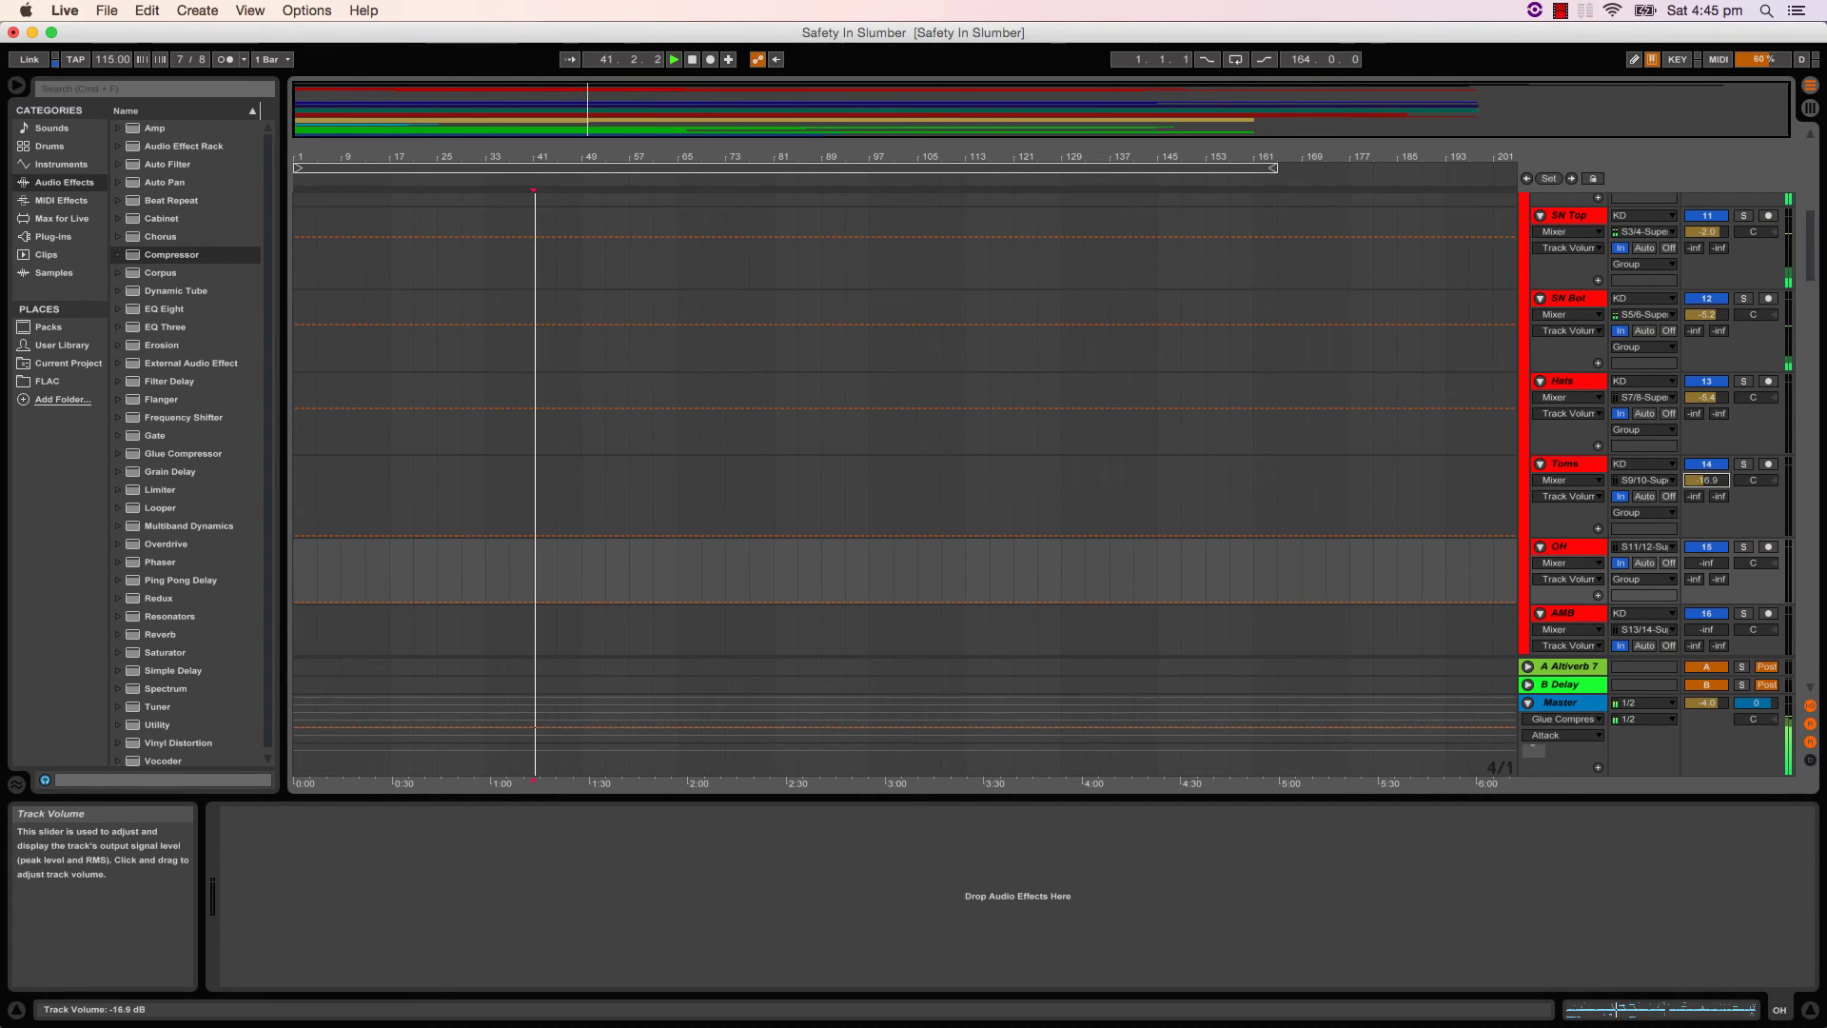
pyautogui.scroll(5, 951, 466)
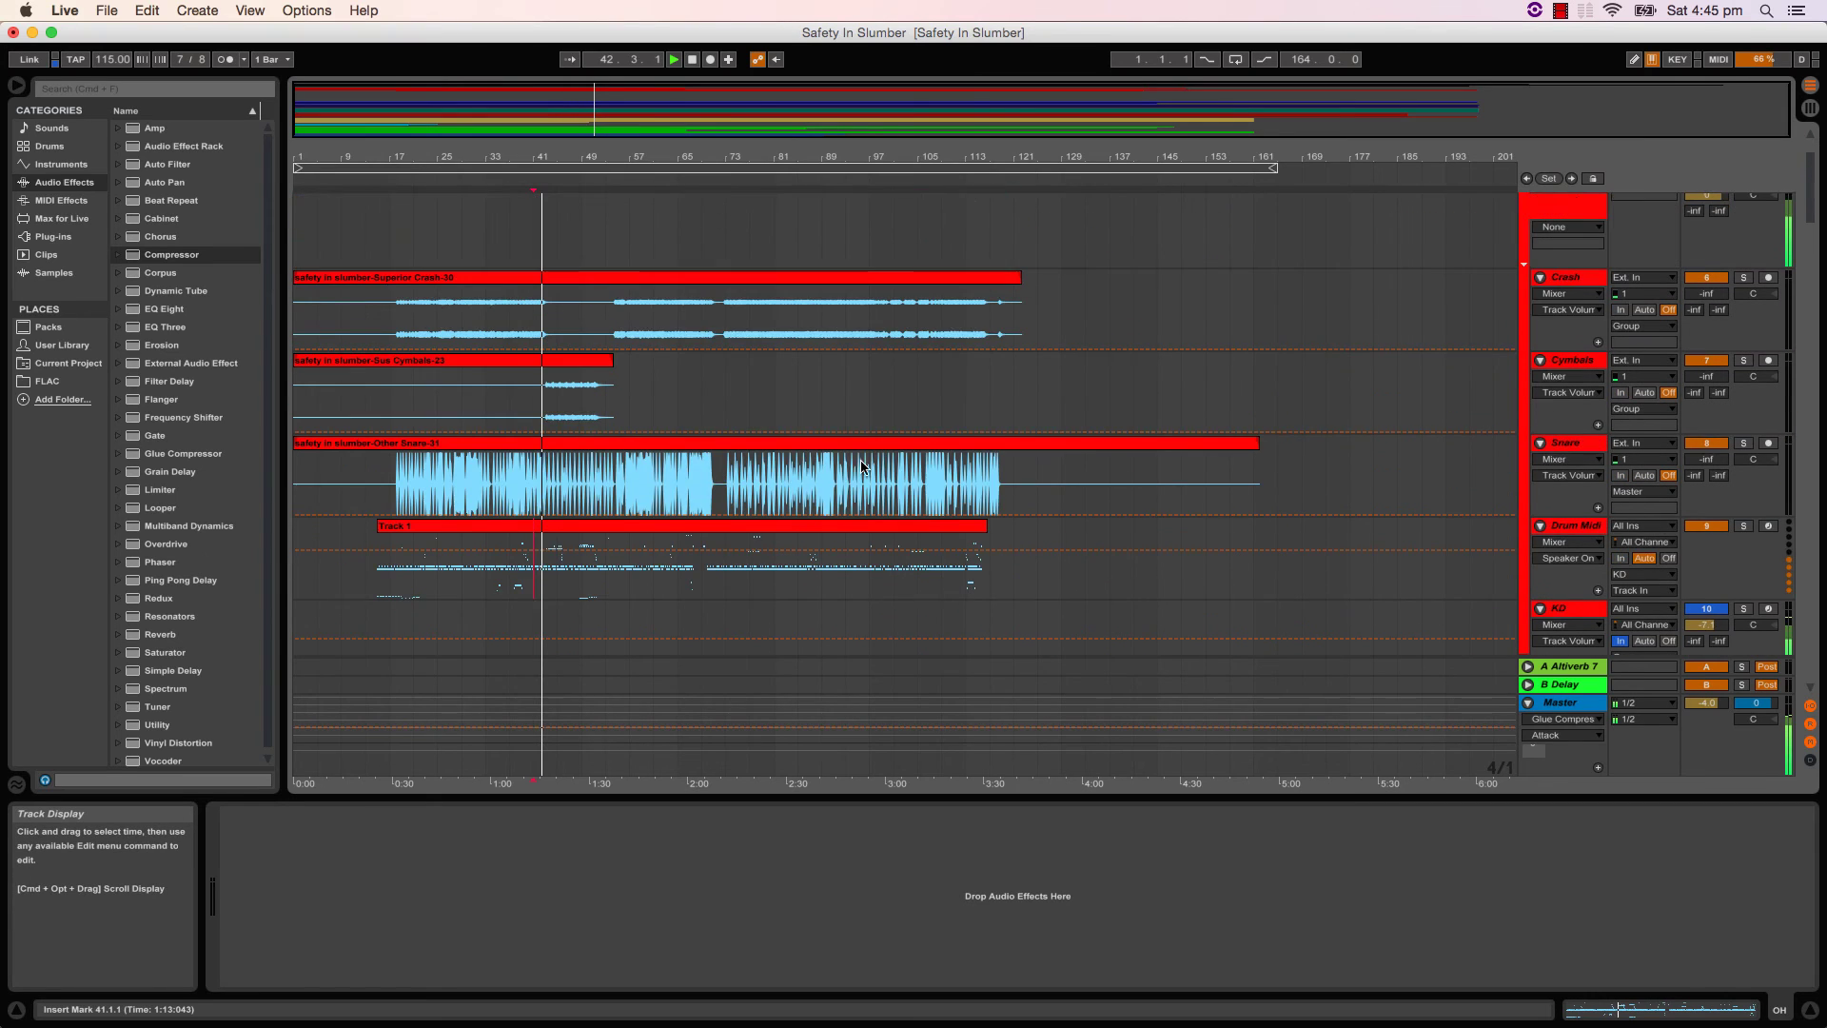
pyautogui.click(589, 568)
pyautogui.press('space')
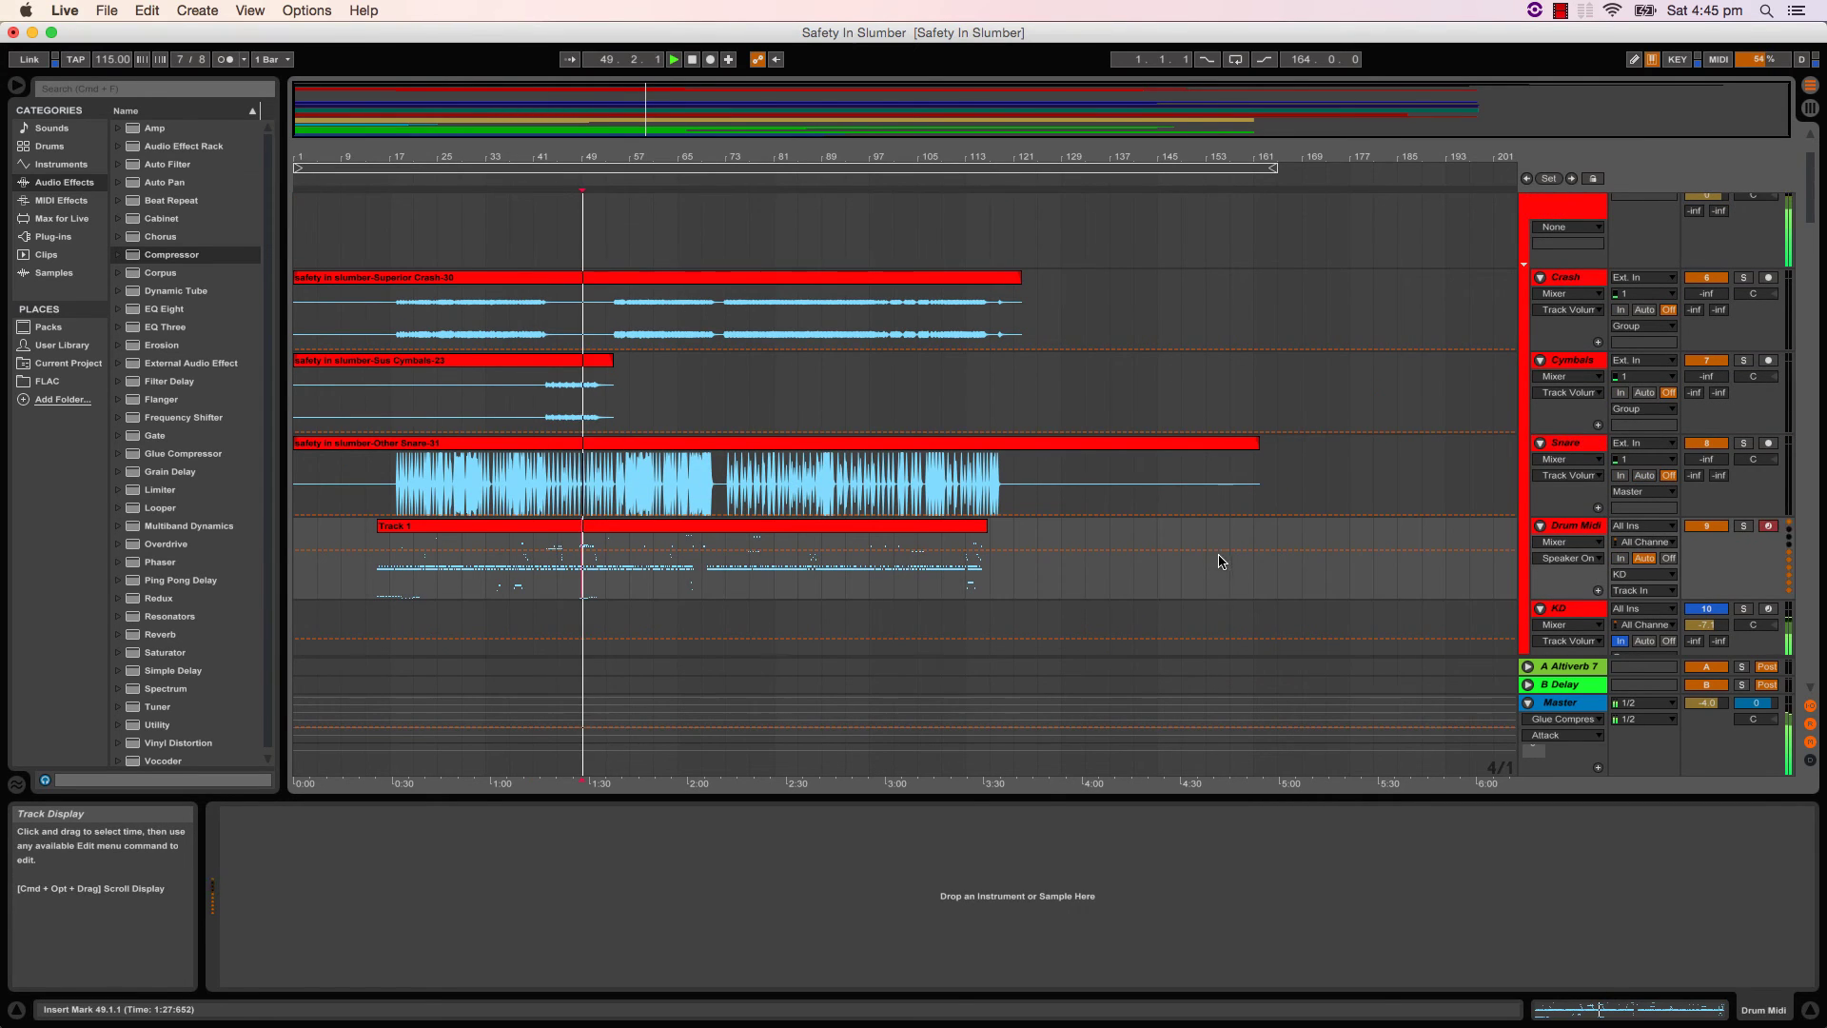
pyautogui.scroll(-5, 1295, 570)
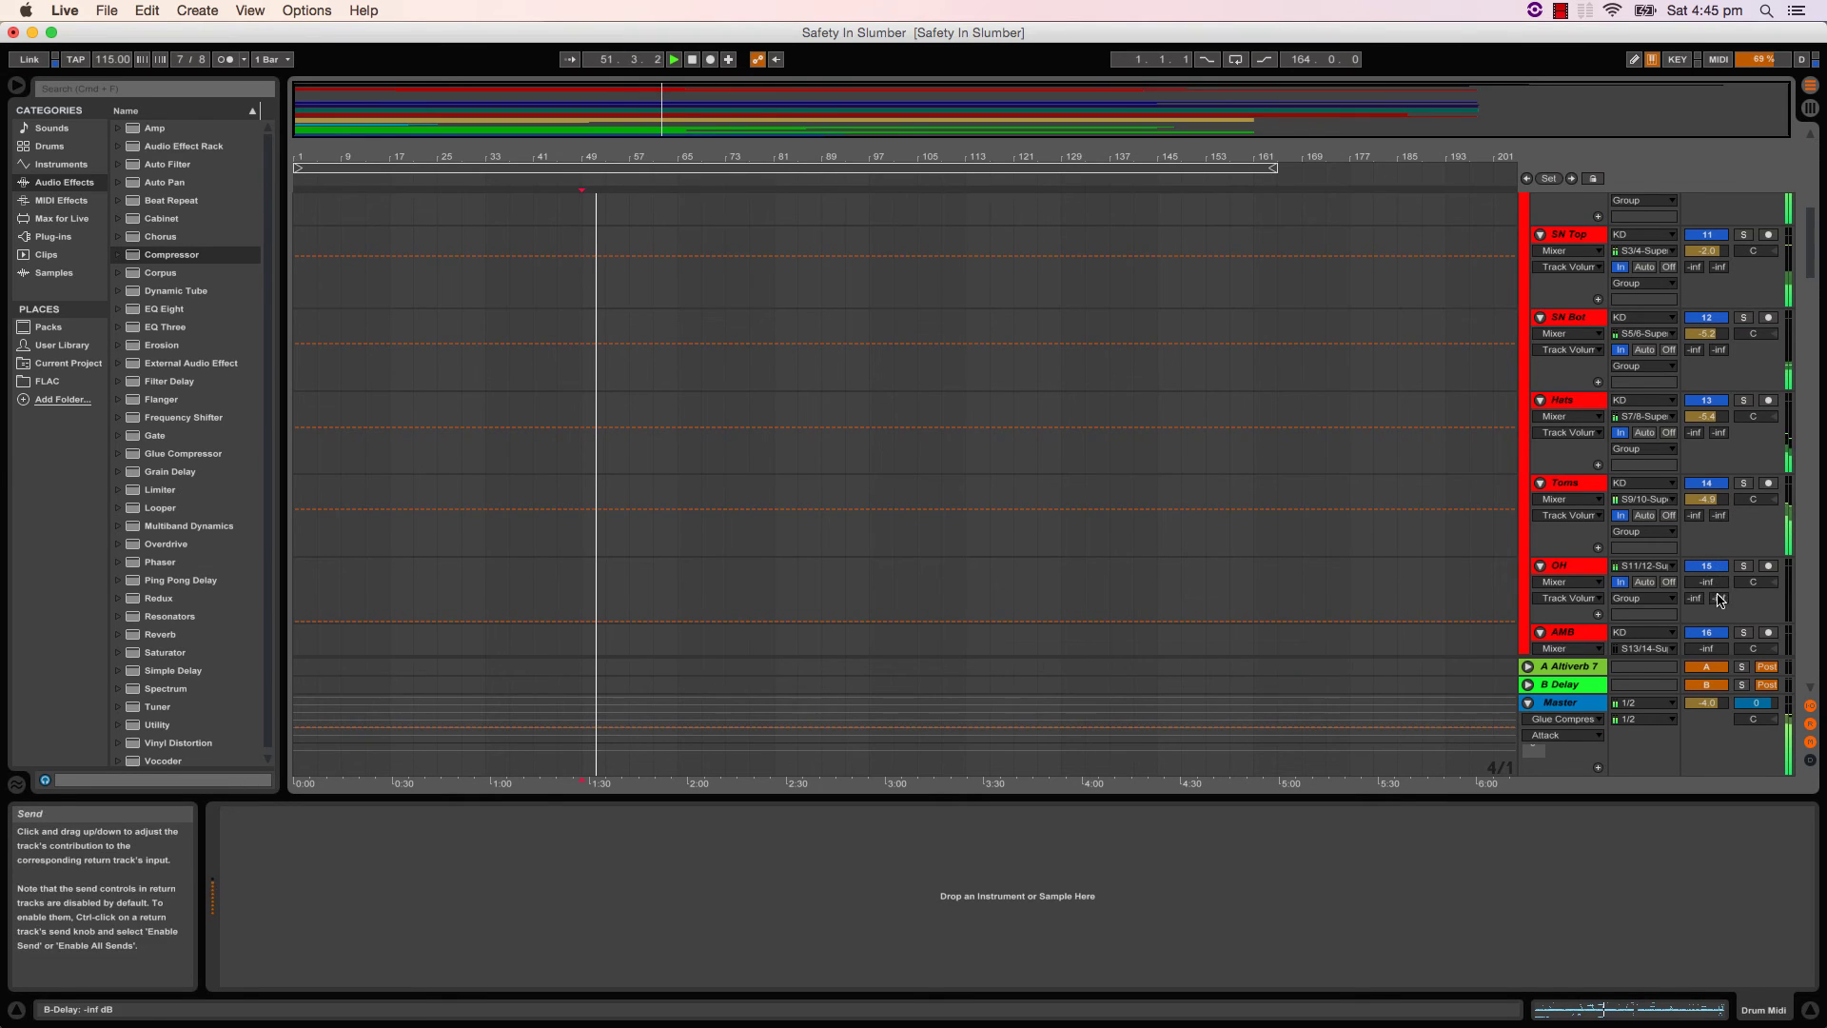
# - Raise the OH volume to about 1.1 dB, then play from bar 48.6 and raise the SN Top volume to about 1.9 dB
pyautogui.moveTo(1707, 581); pyautogui.dragTo(1706, 552)
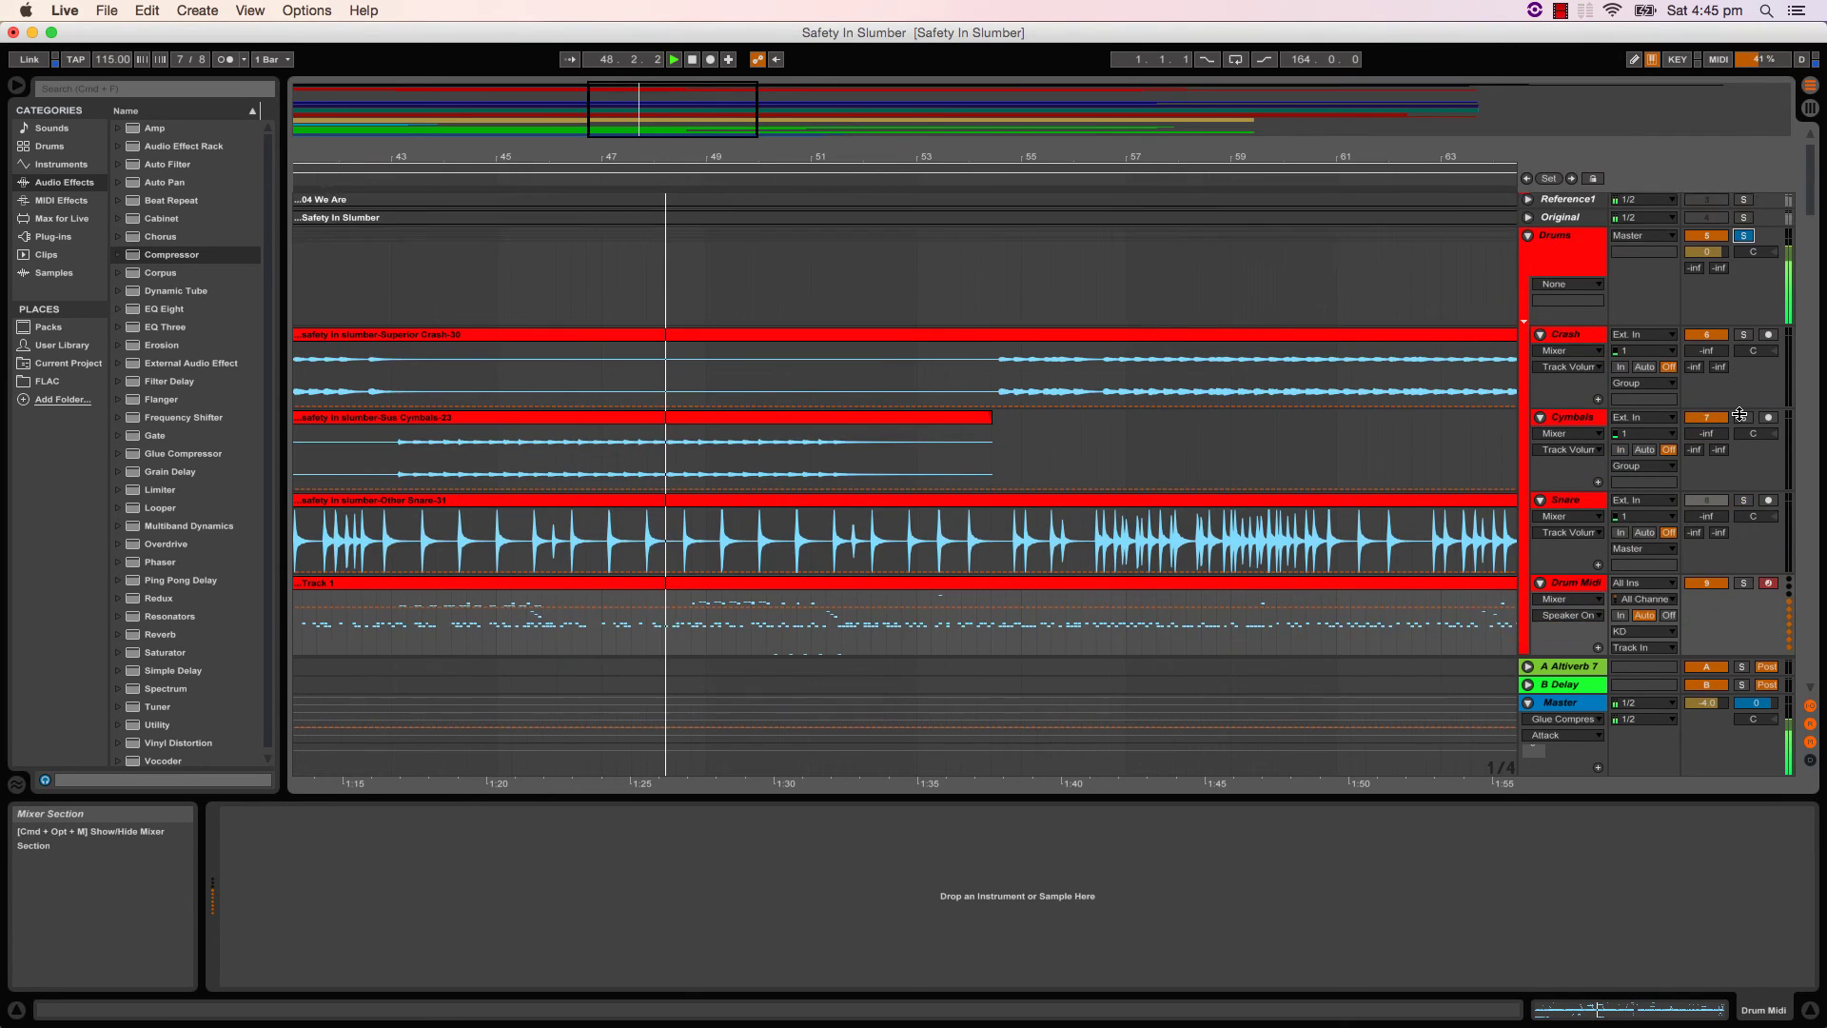
pyautogui.scroll(-8, 1740, 415)
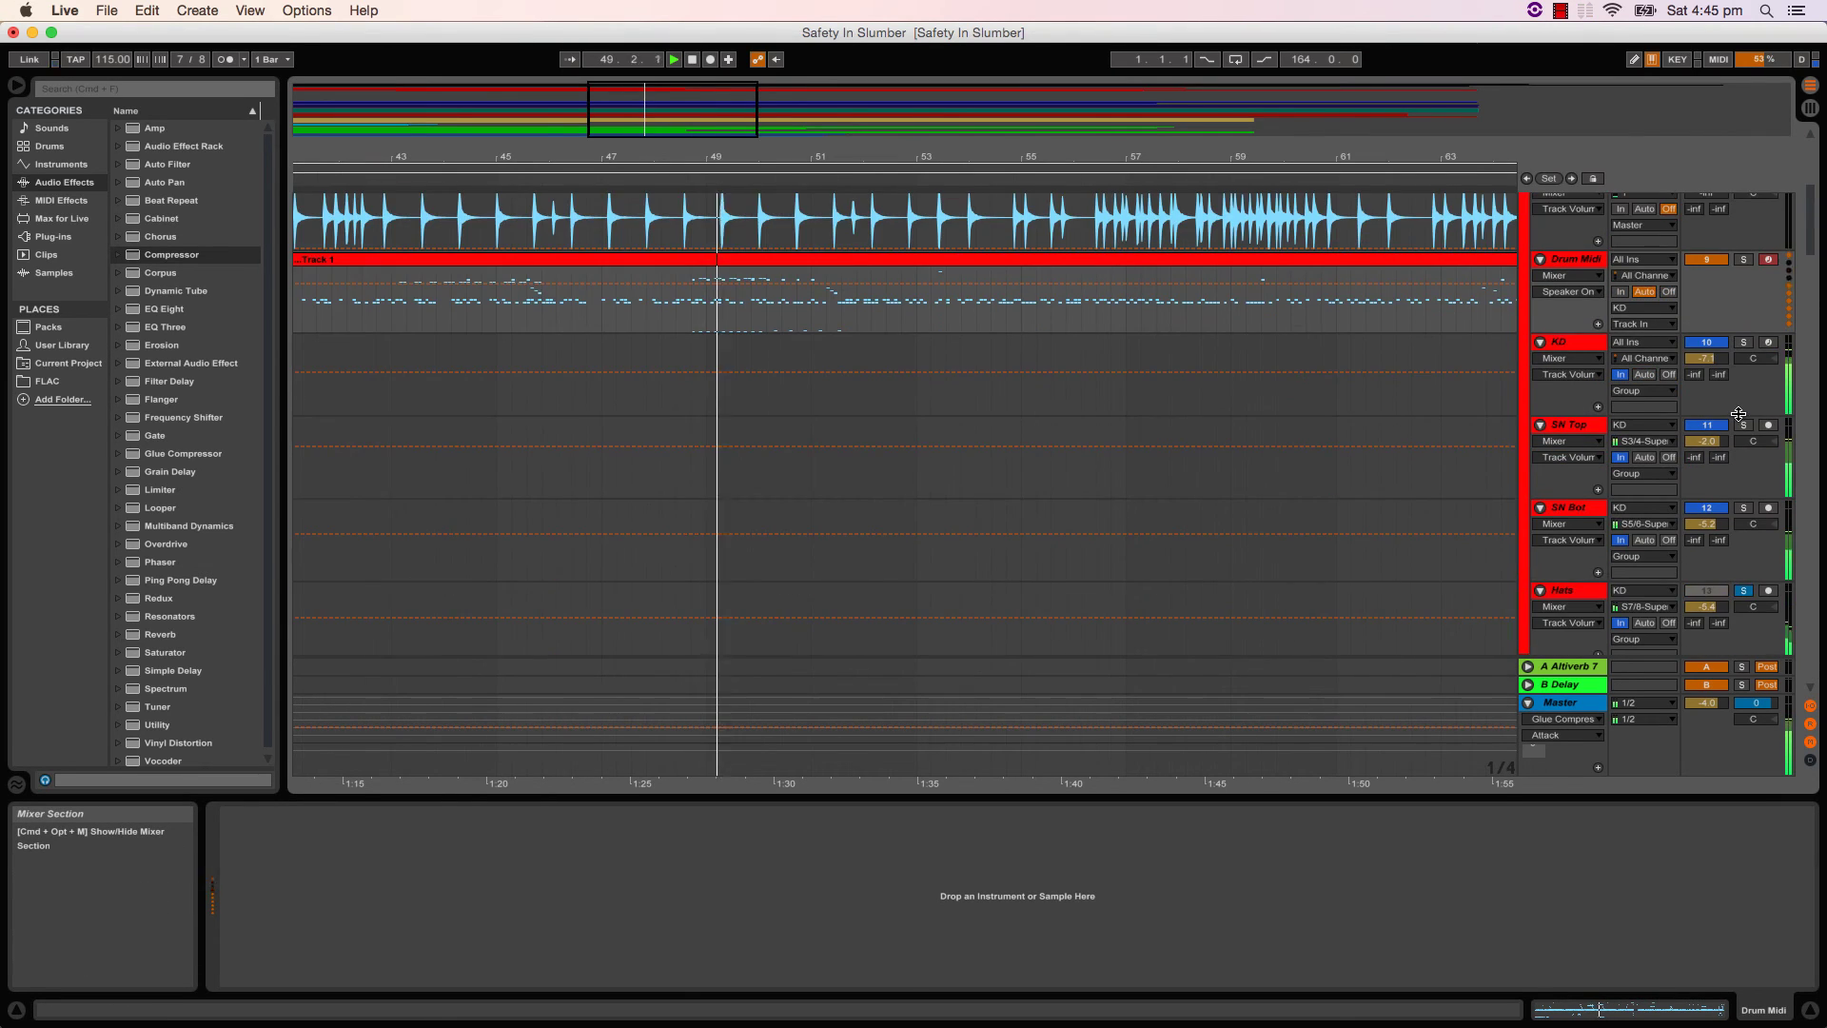
pyautogui.scroll(-1, 1737, 476)
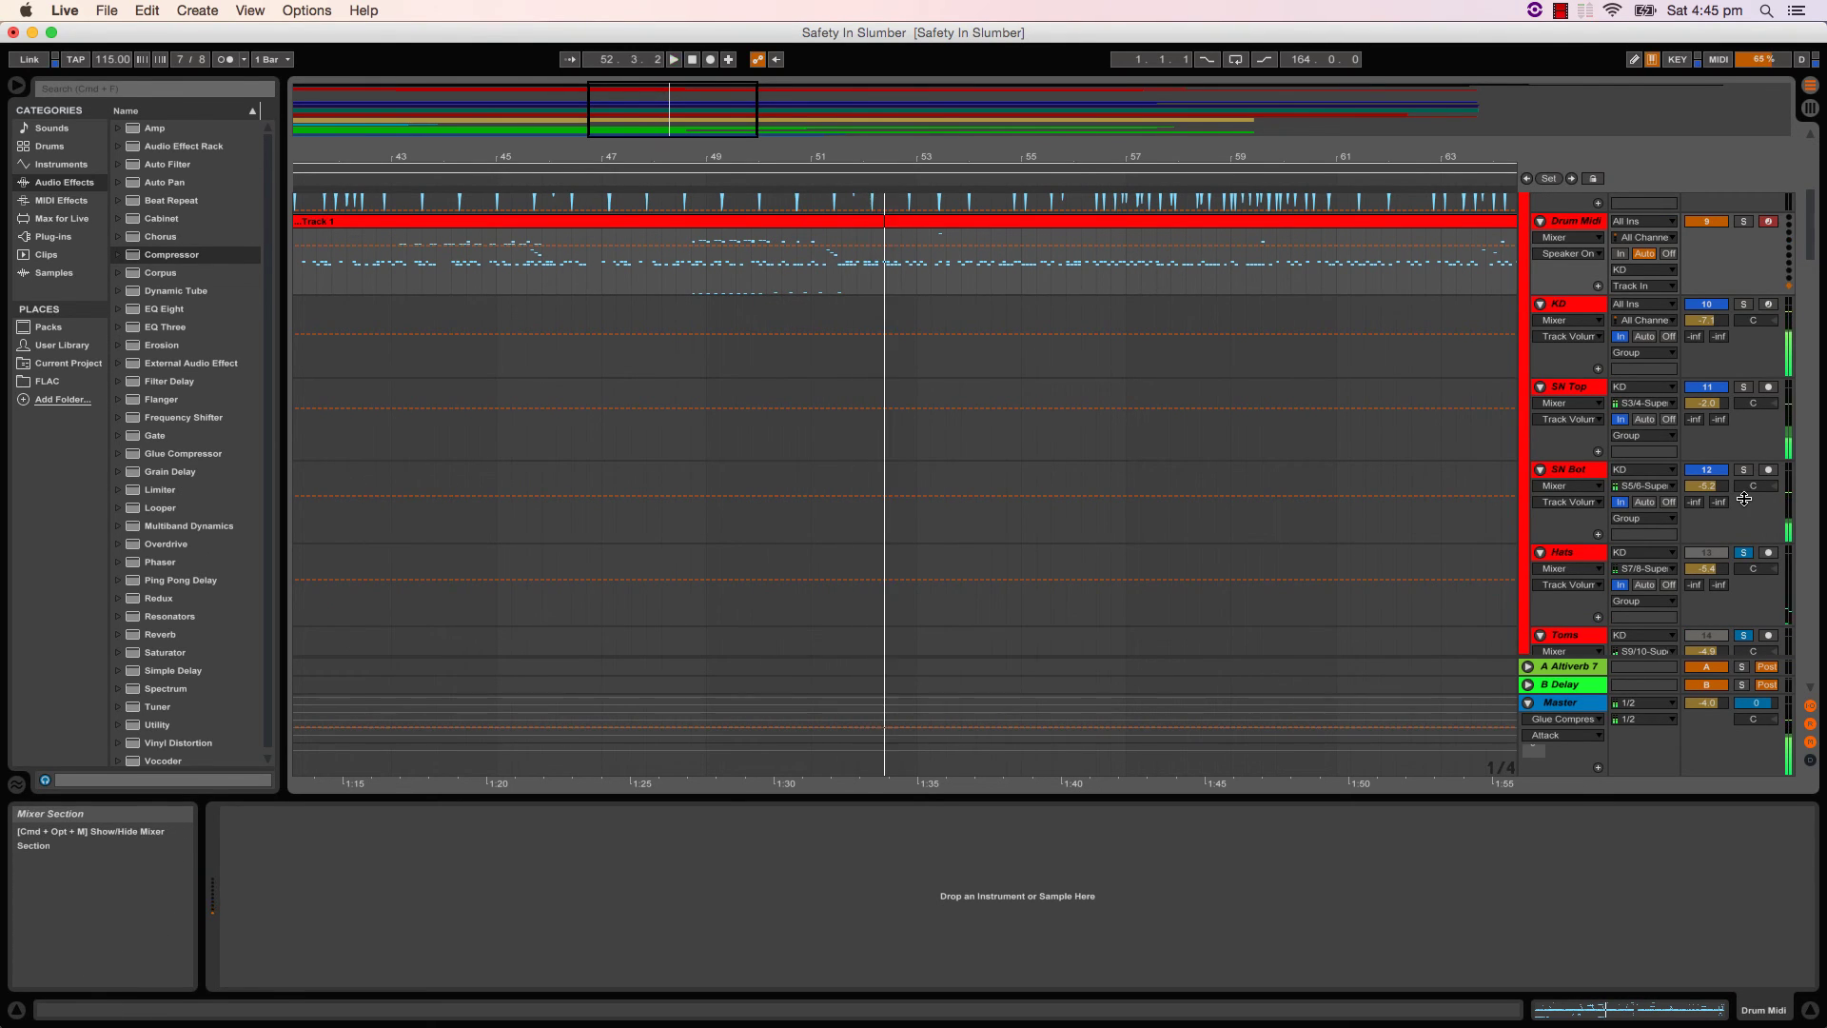
pyautogui.click(692, 284)
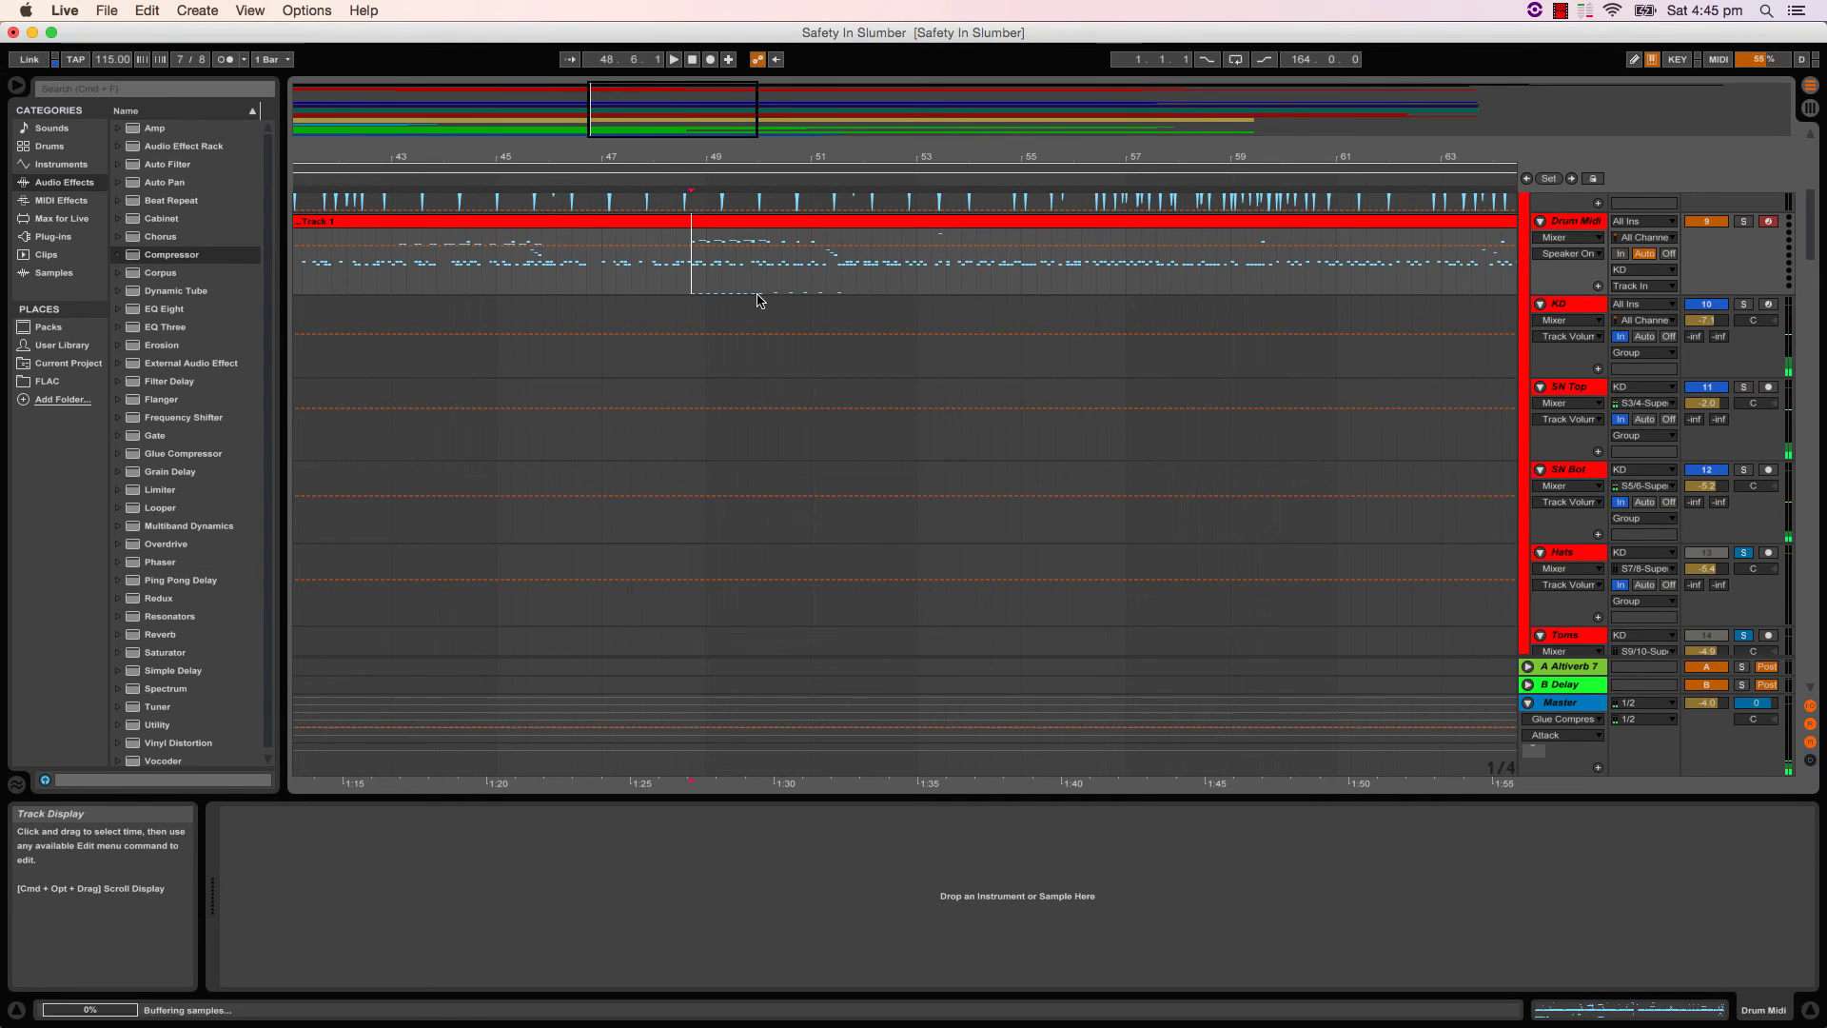
pyautogui.press('space')
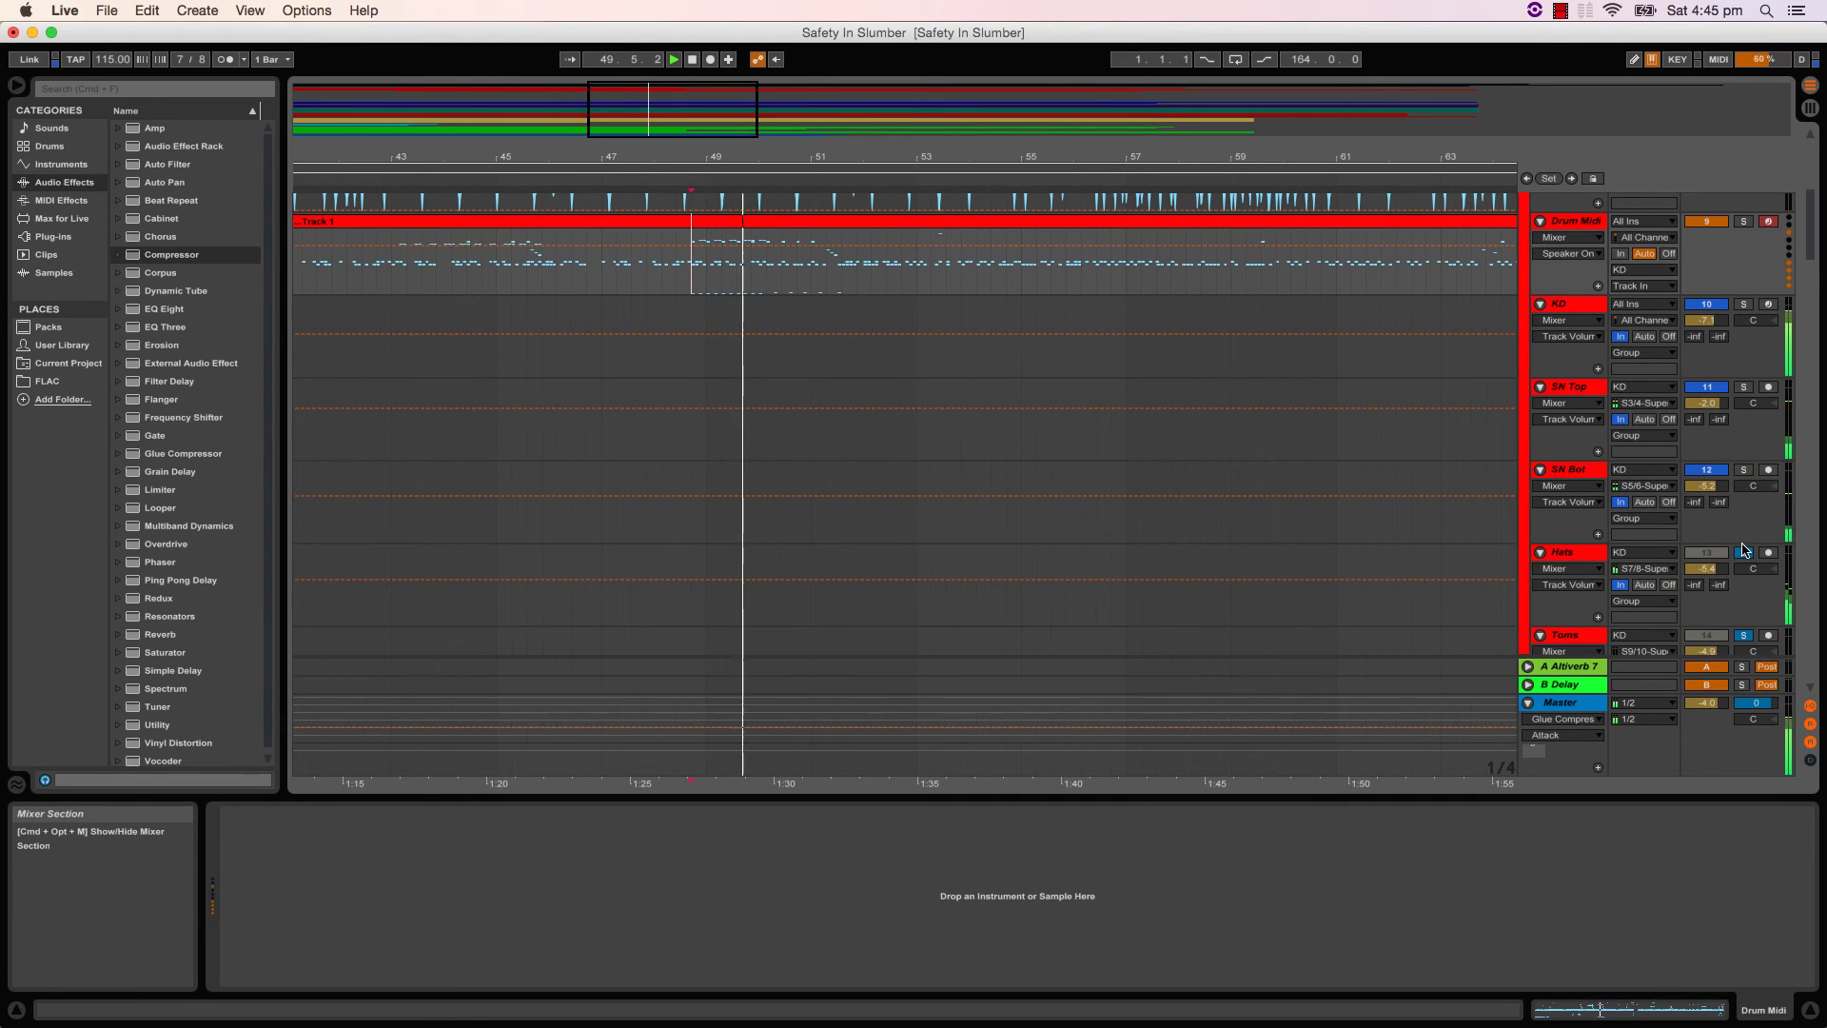
pyautogui.moveTo(1706, 403); pyautogui.dragTo(1707, 396)
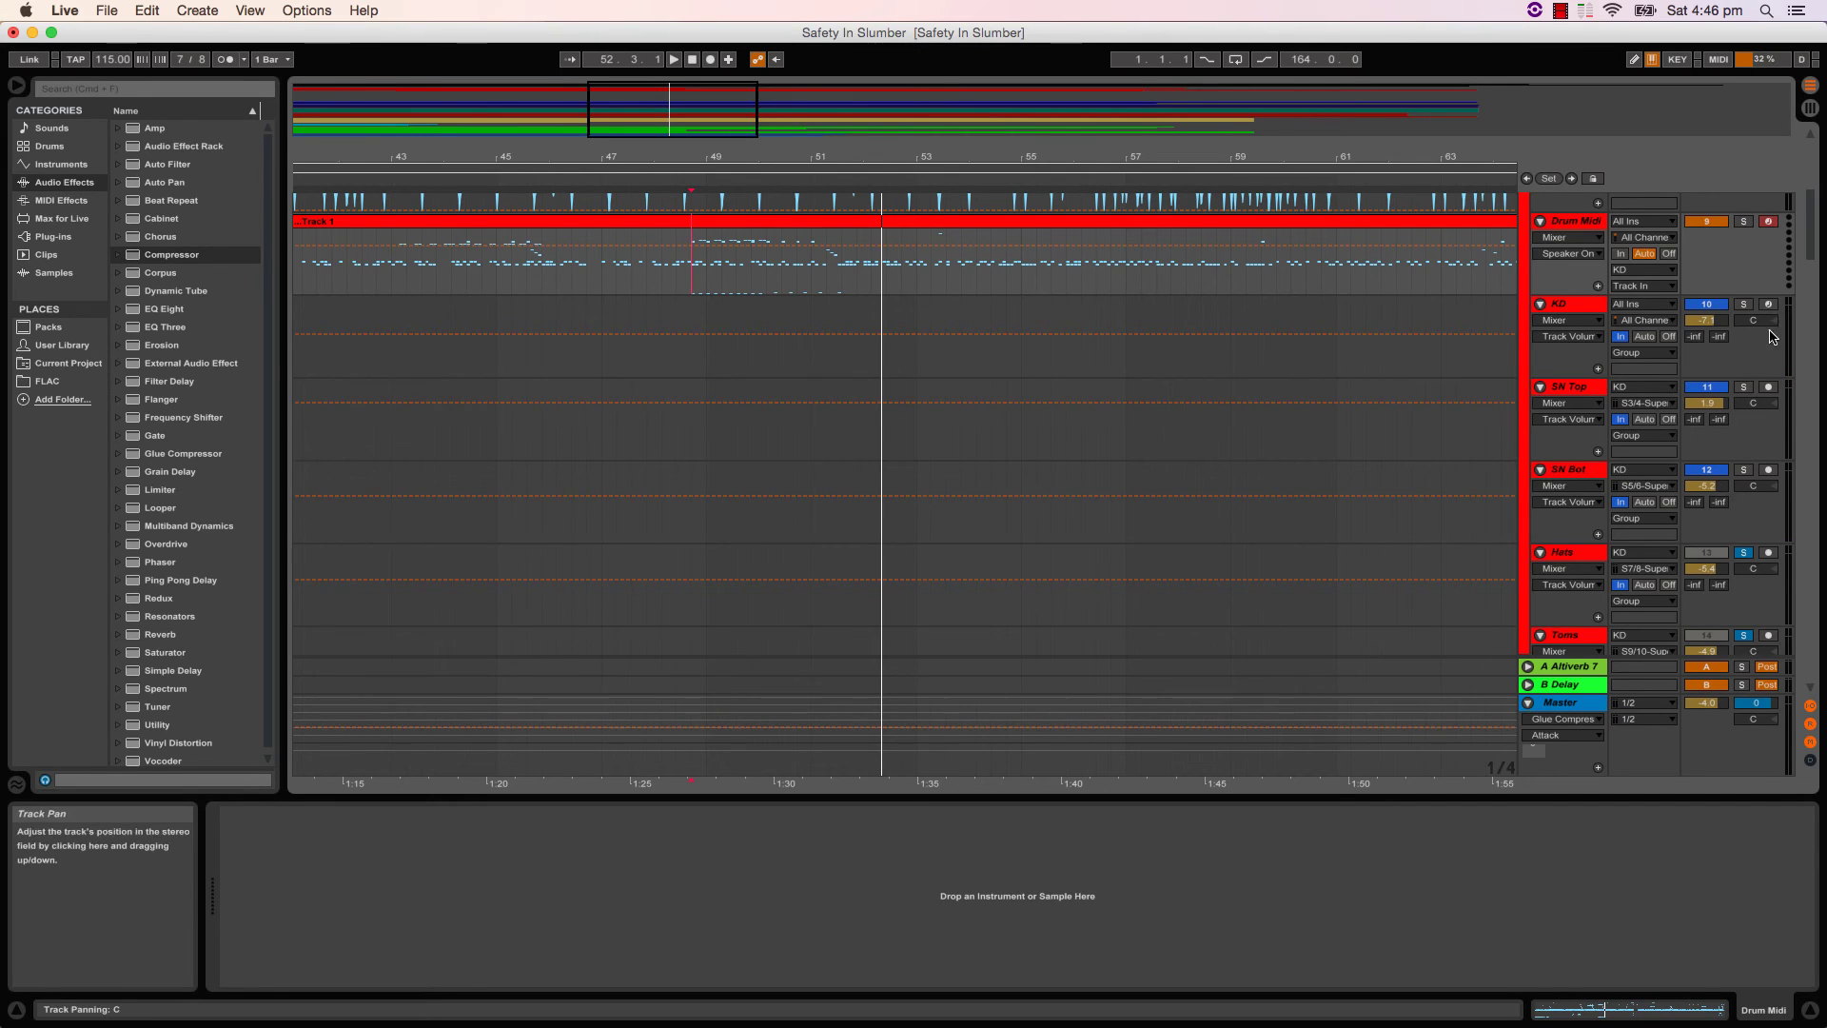
# - Unsolo the Drums group and its Hats and Toms tracks
pyautogui.scroll(5, 1751, 361)
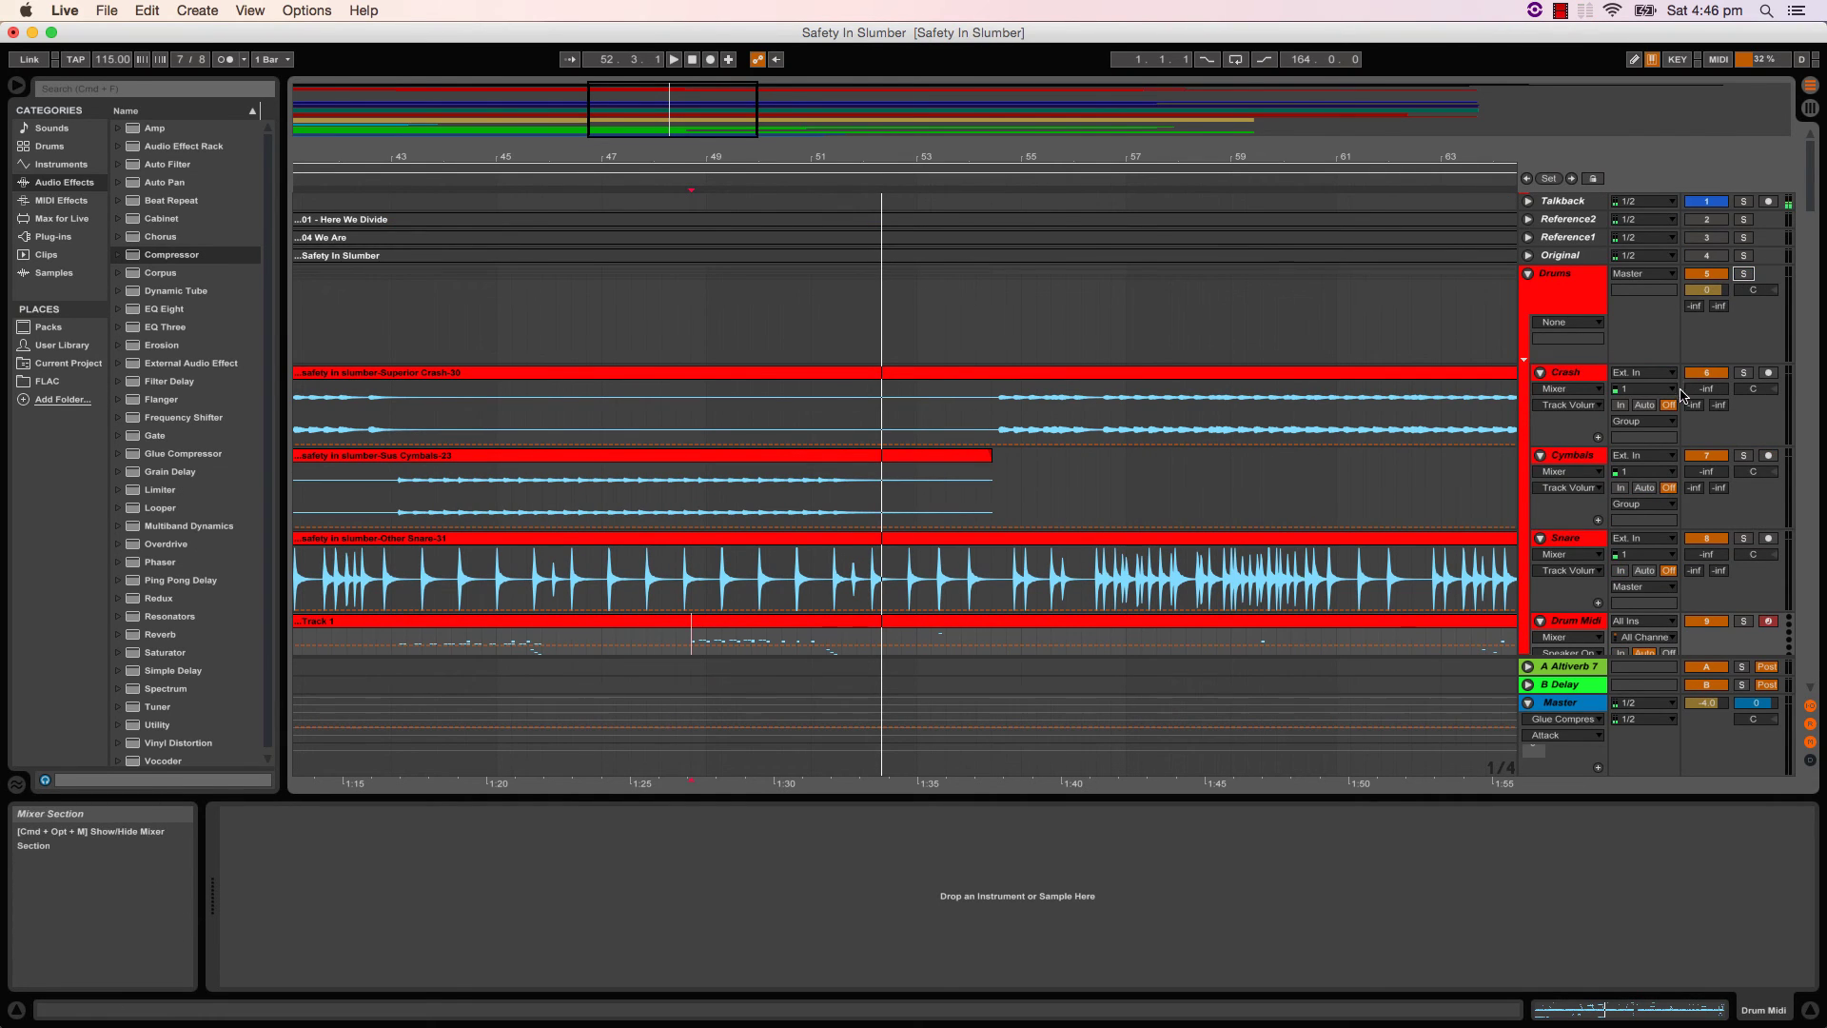
pyautogui.scroll(-3, 1643, 416)
pyautogui.scroll(-10, 1643, 415)
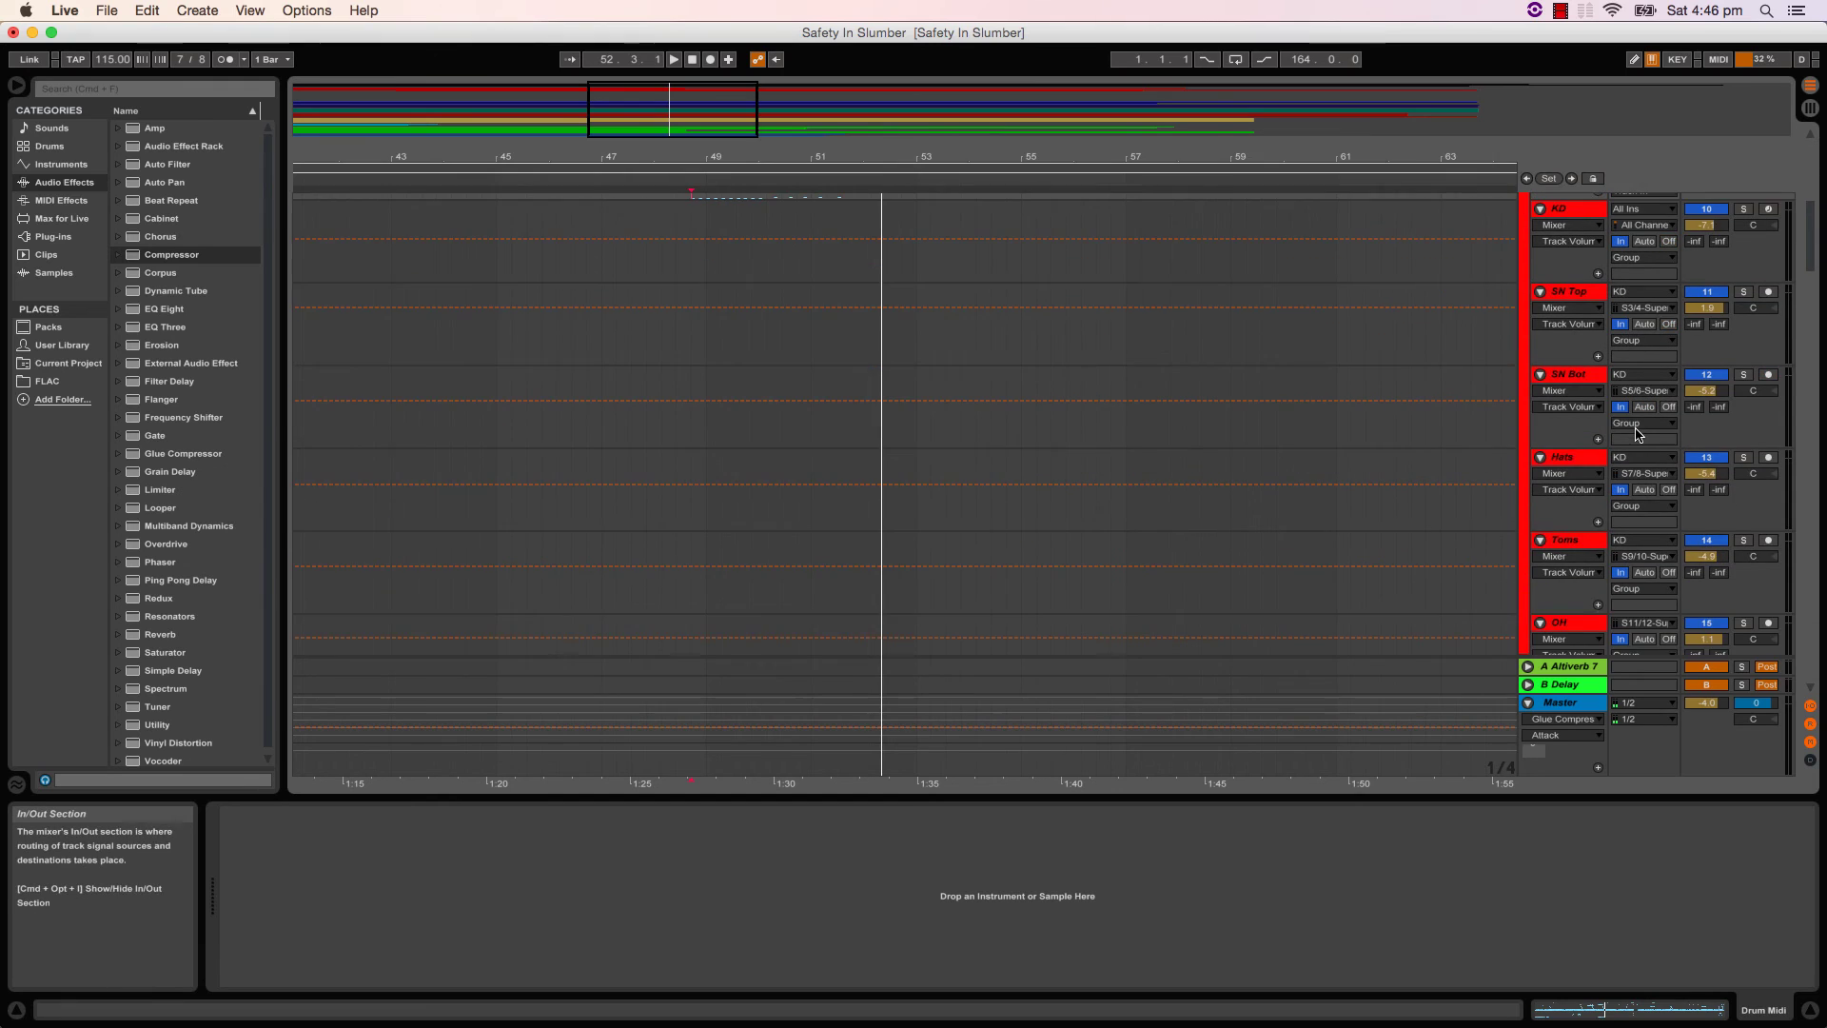
# - Play from bar 48.6 and lower the OH volume to about -1.2 dB and the Hats volume to about -15.6 dB
pyautogui.press('space')
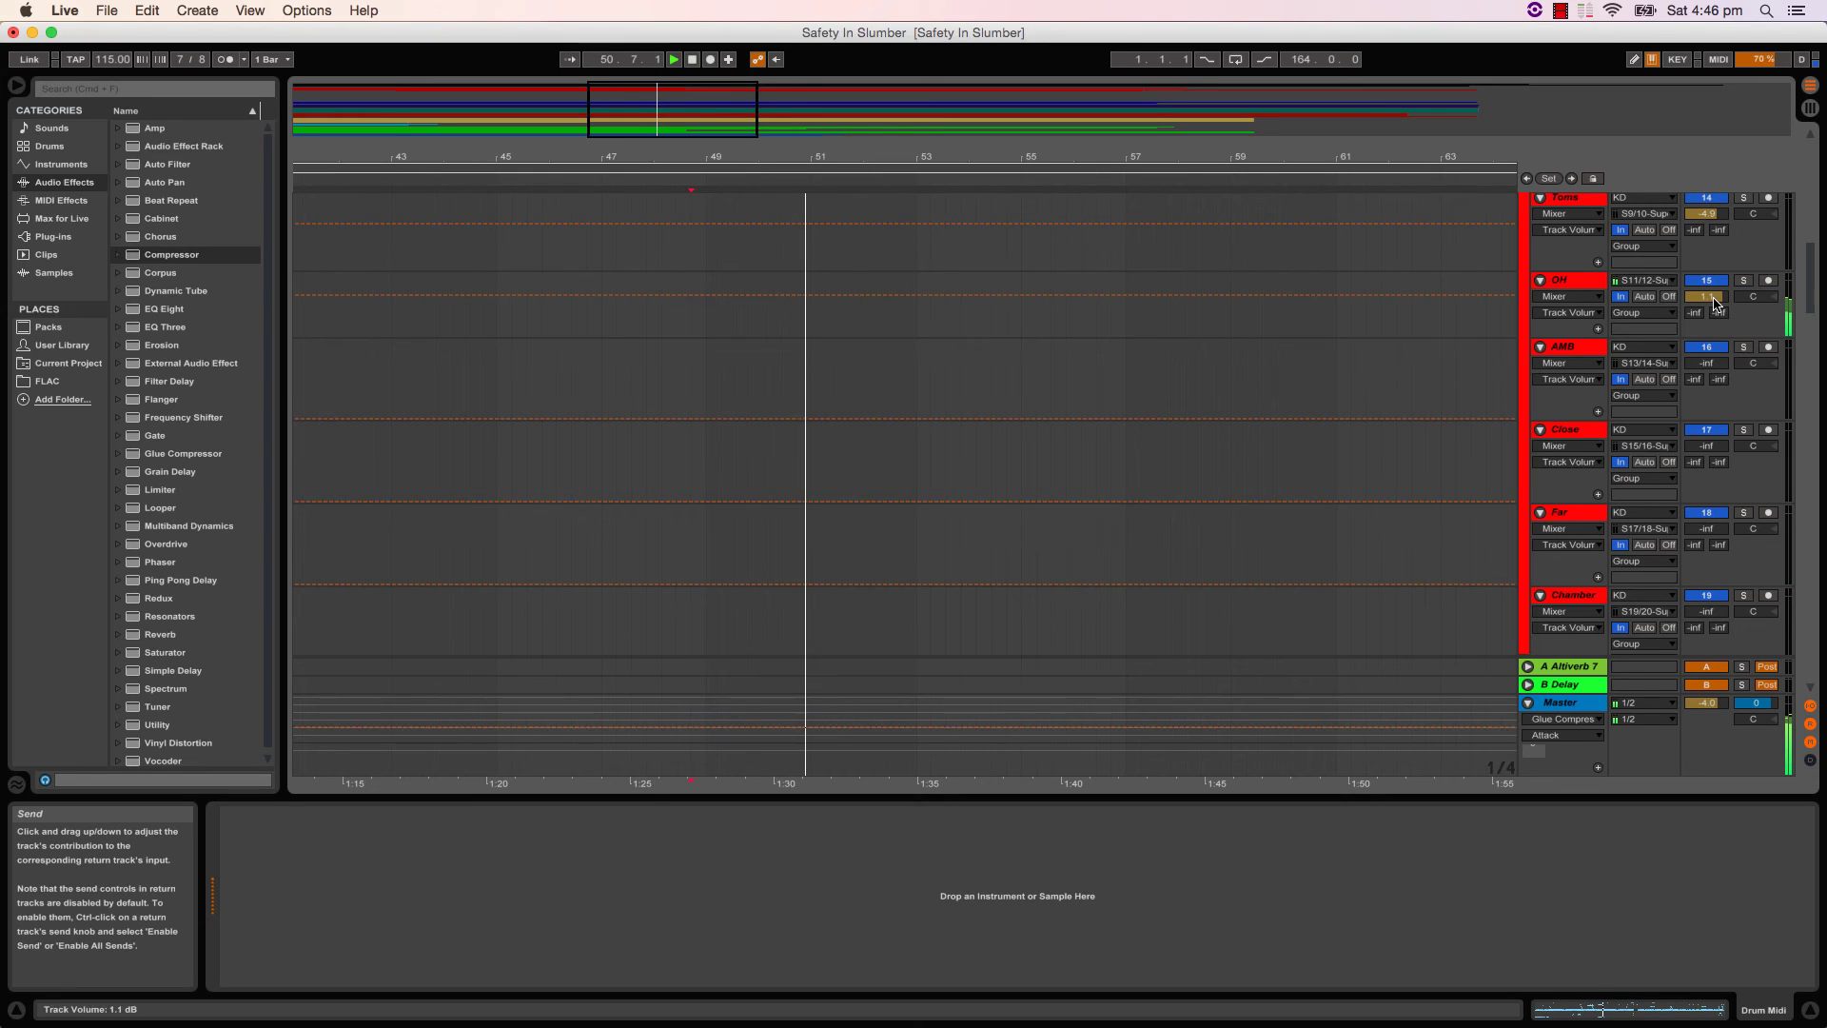
pyautogui.moveTo(1717, 299); pyautogui.dragTo(1710, 319)
pyautogui.scroll(4, 1706, 276)
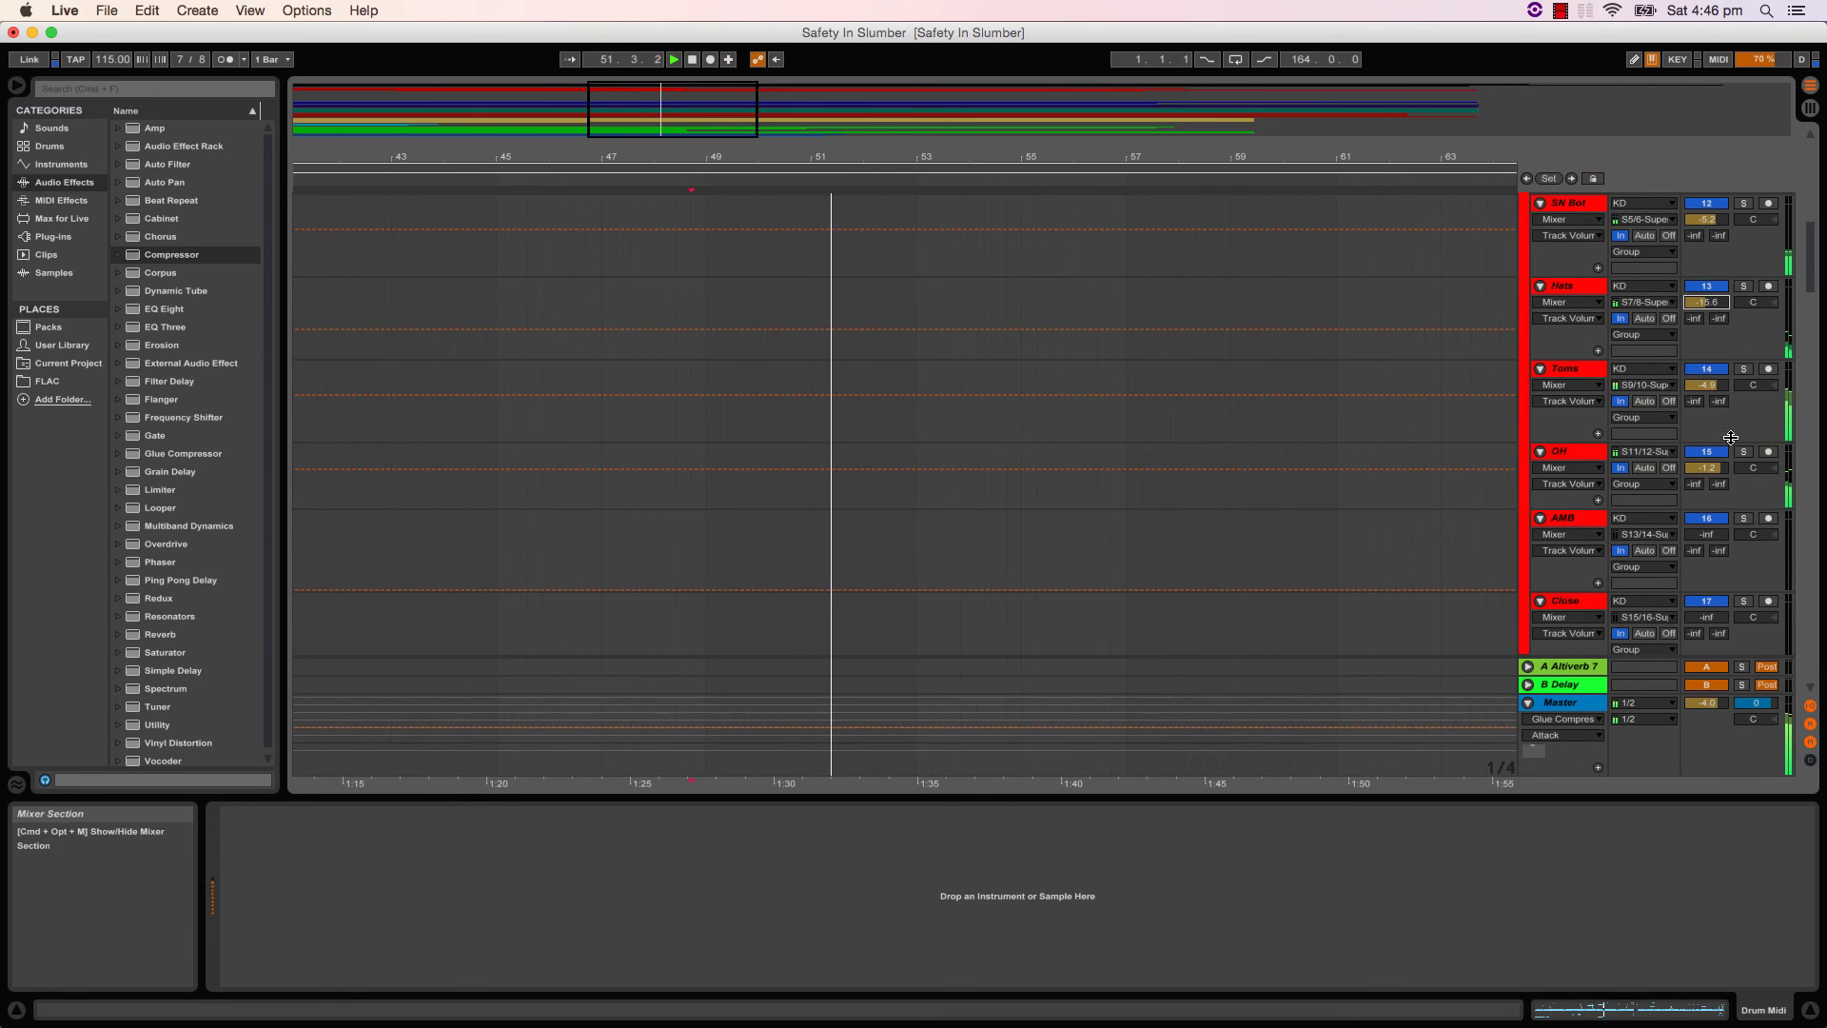
# - Listen to the drum tracks from bar 48.6 and lower the OH volume to about -9.0 dB
pyautogui.scroll(5, 1731, 437)
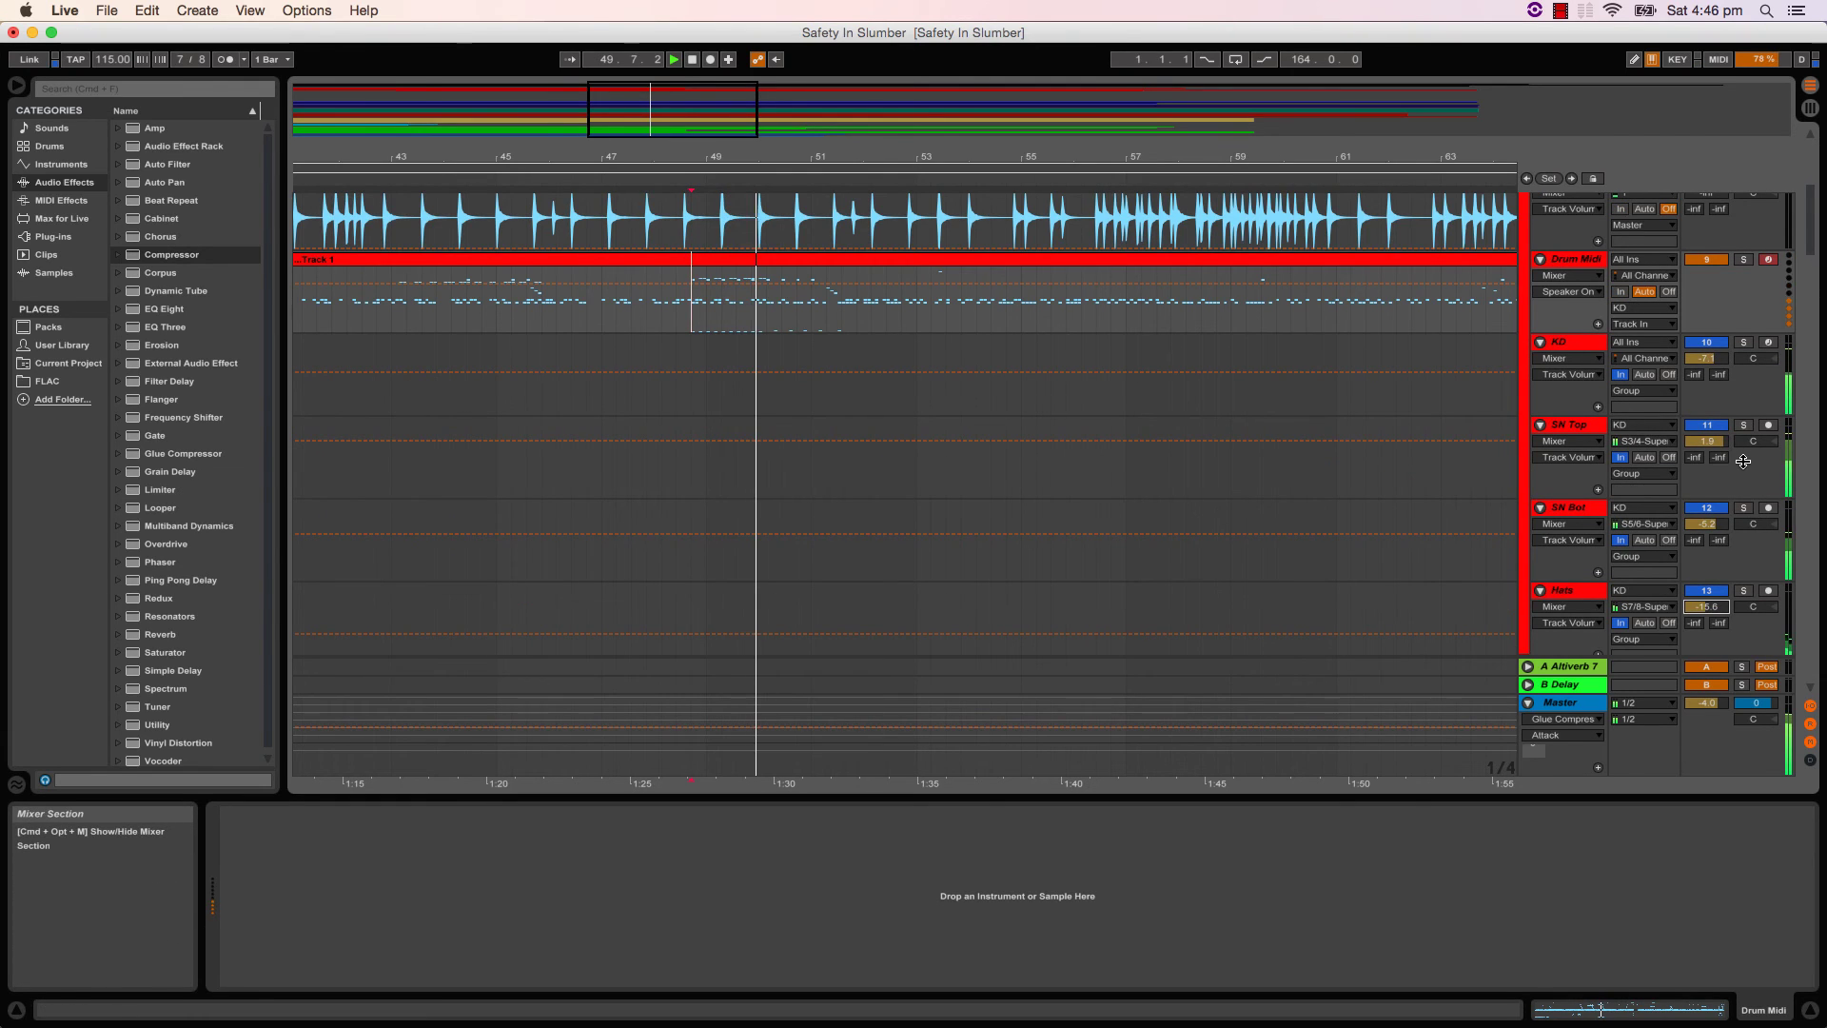
pyautogui.scroll(-4, 1742, 466)
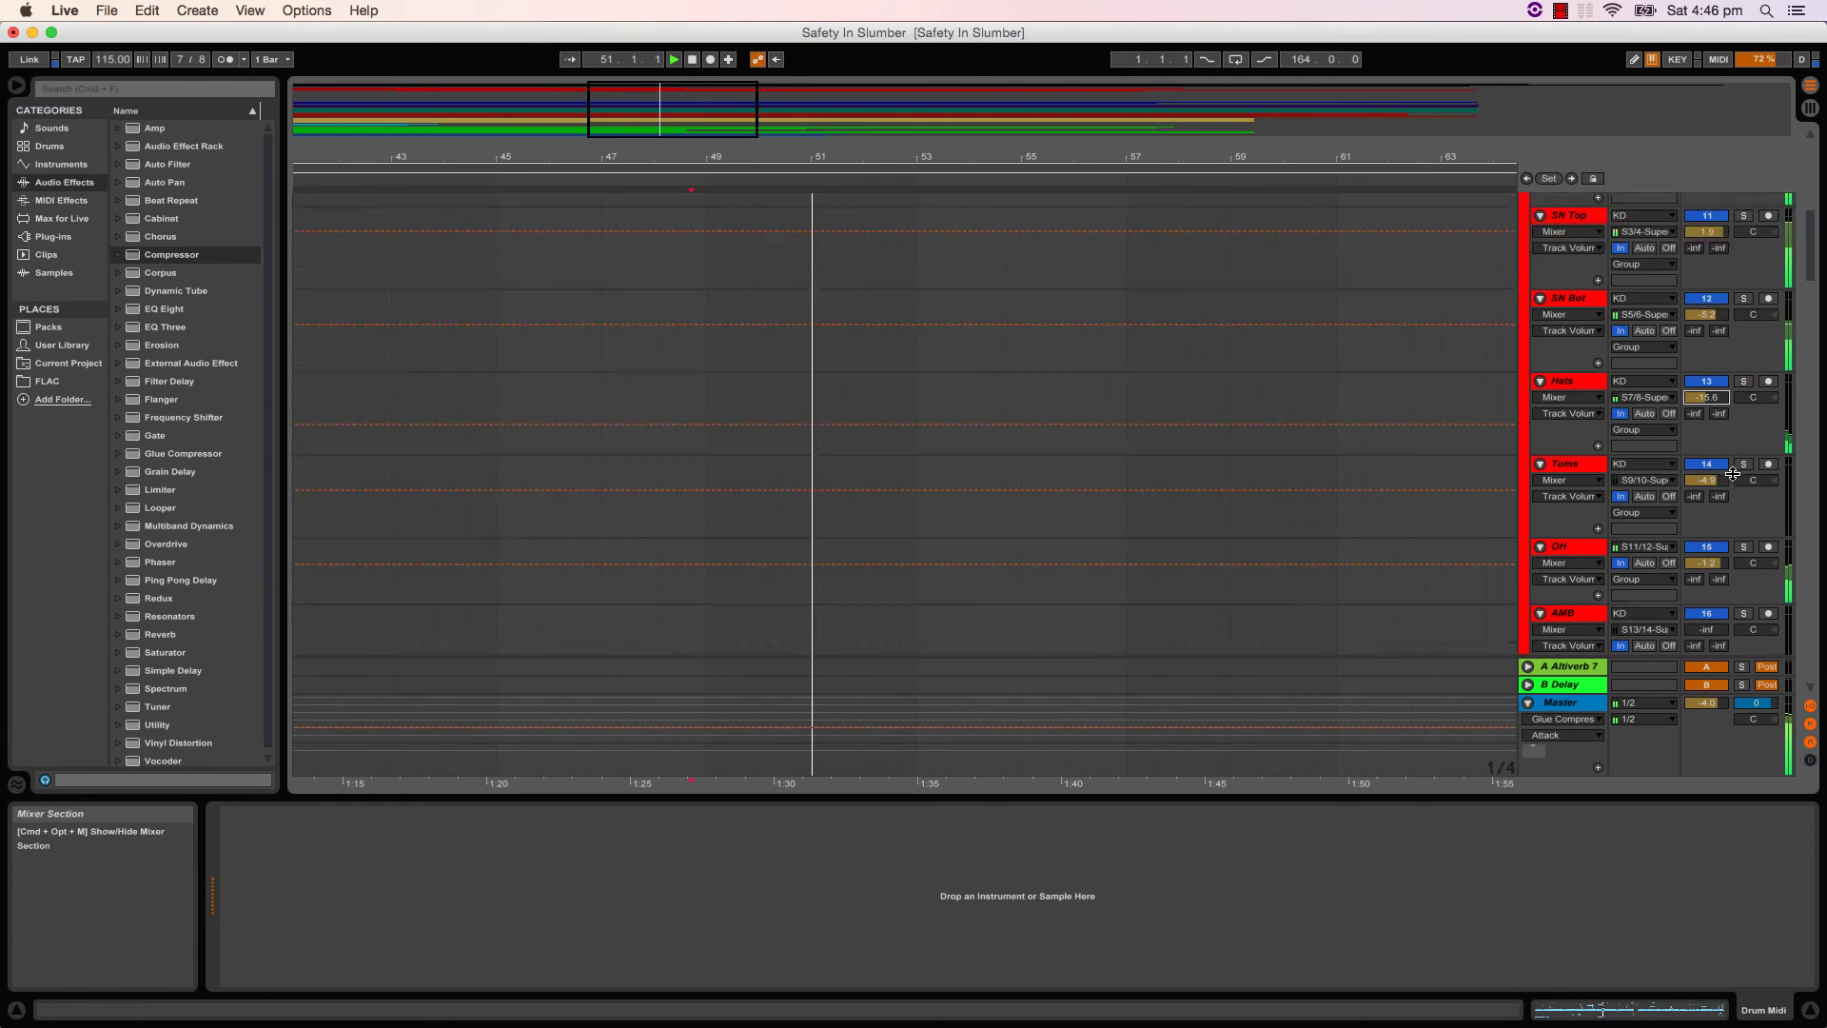
pyautogui.scroll(-8, 1732, 473)
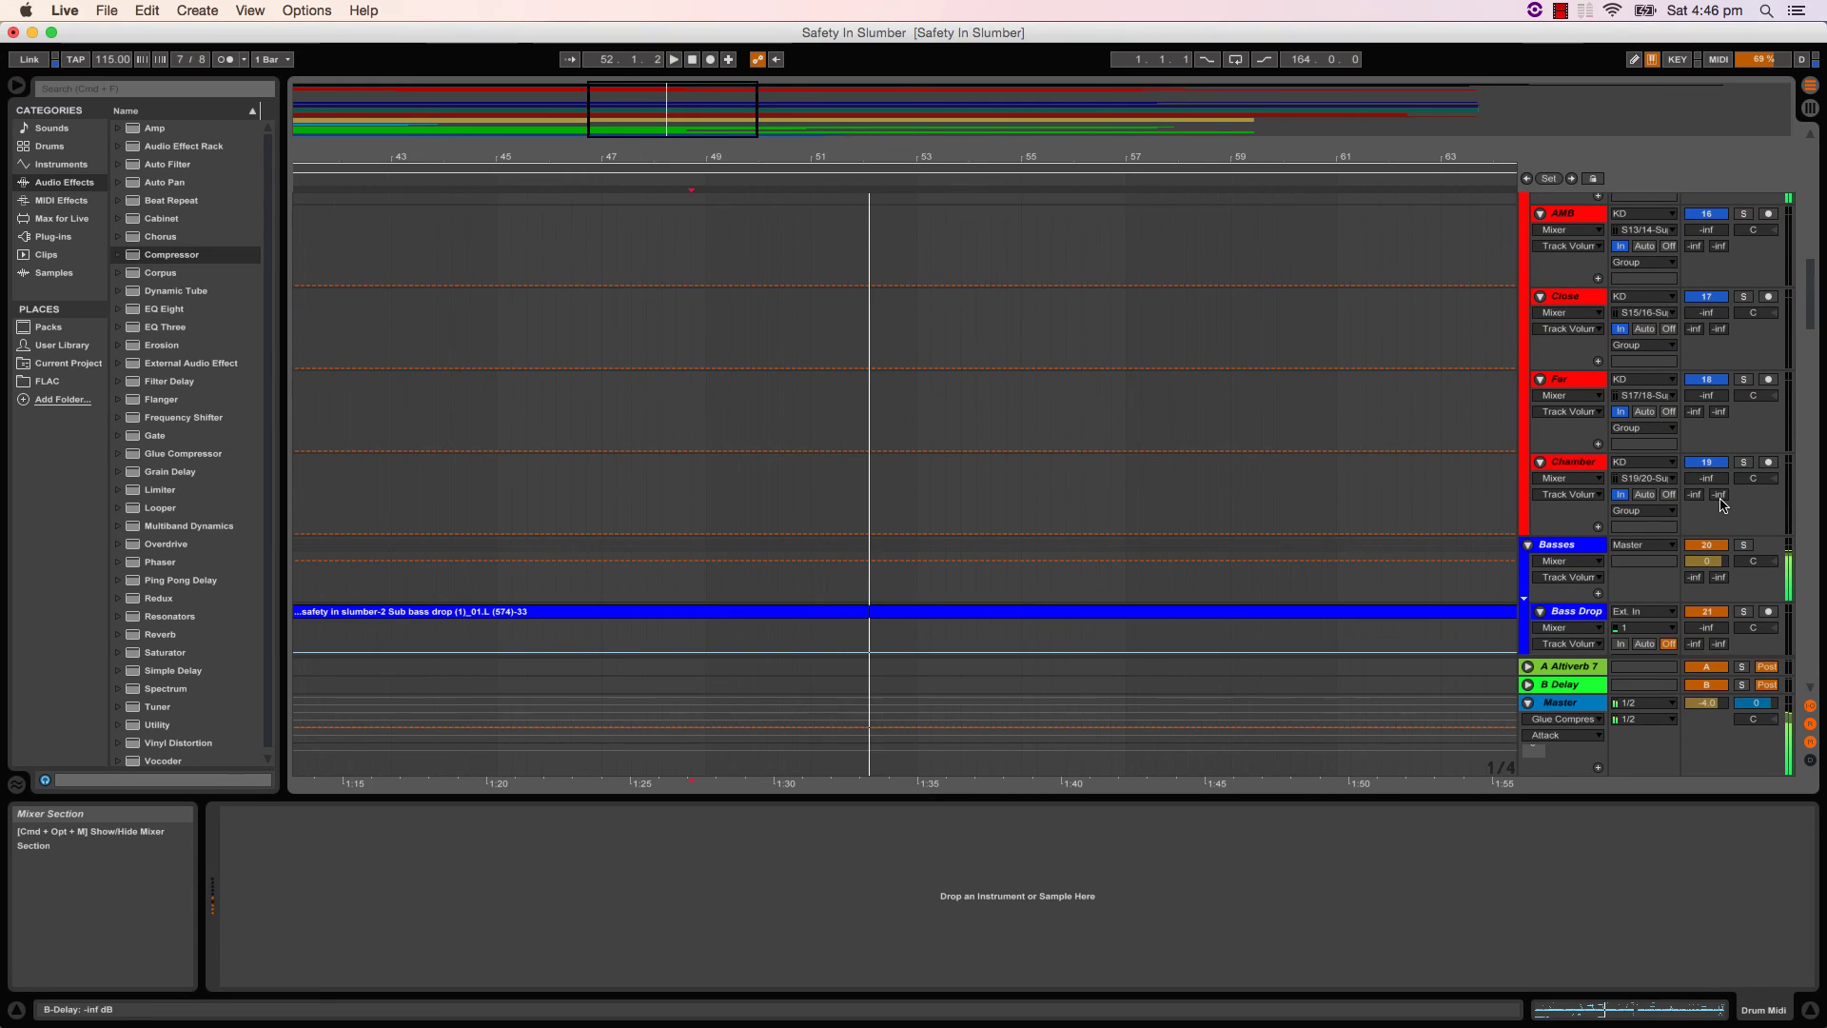
pyautogui.scroll(5, 1725, 494)
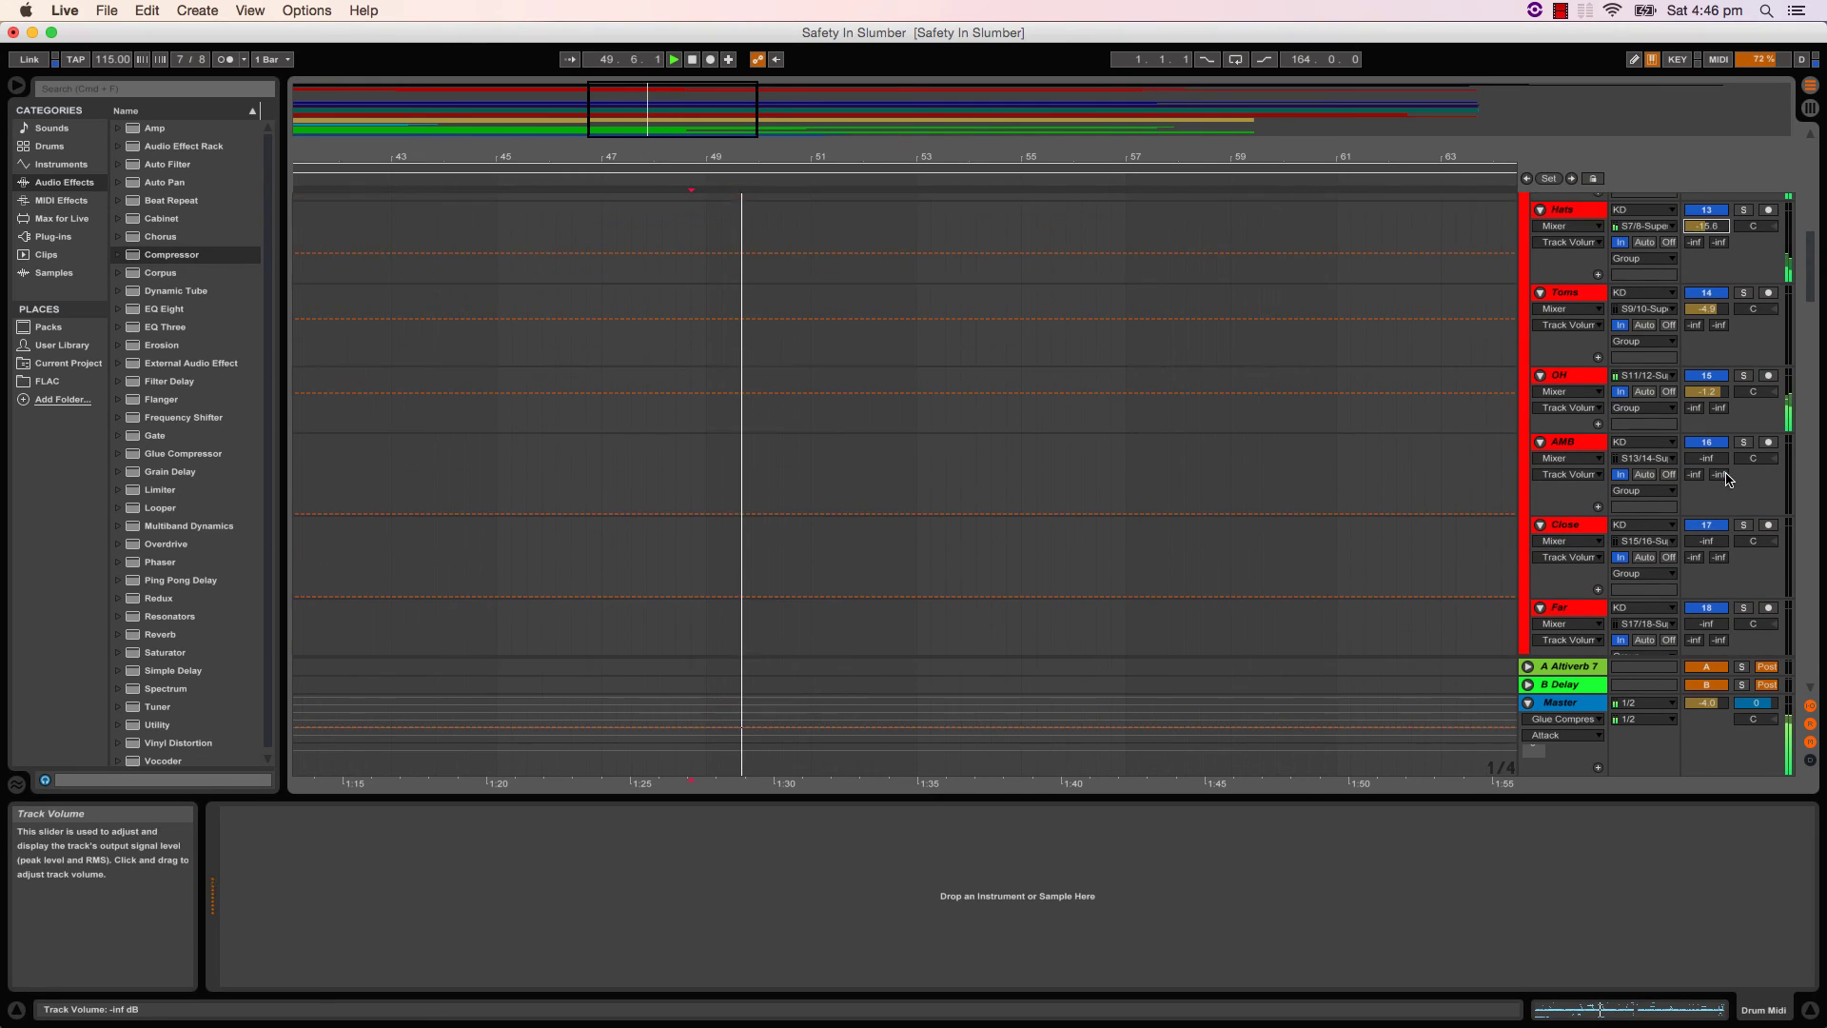
pyautogui.moveTo(1707, 391)
pyautogui.mouseDown()
pyautogui.moveTo(1706, 476)
pyautogui.moveTo(1706, 423)
pyautogui.mouseUp()
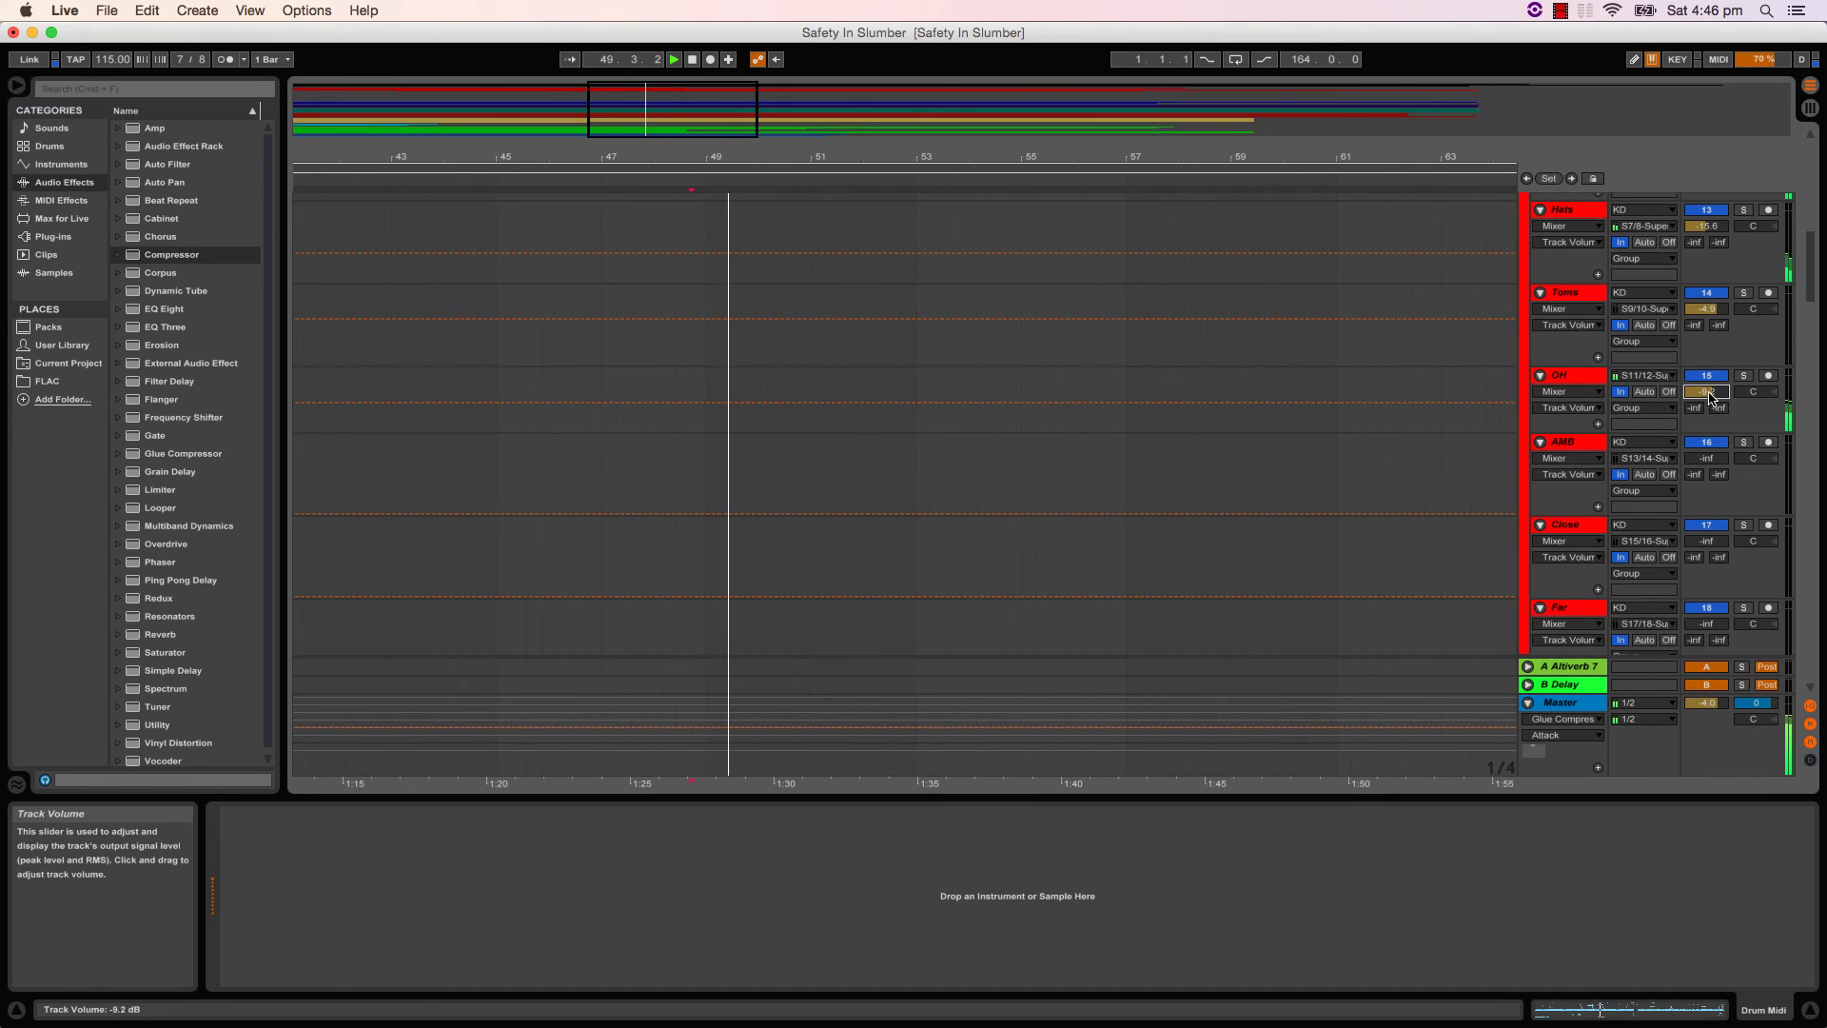
pyautogui.scroll(1, 1713, 381)
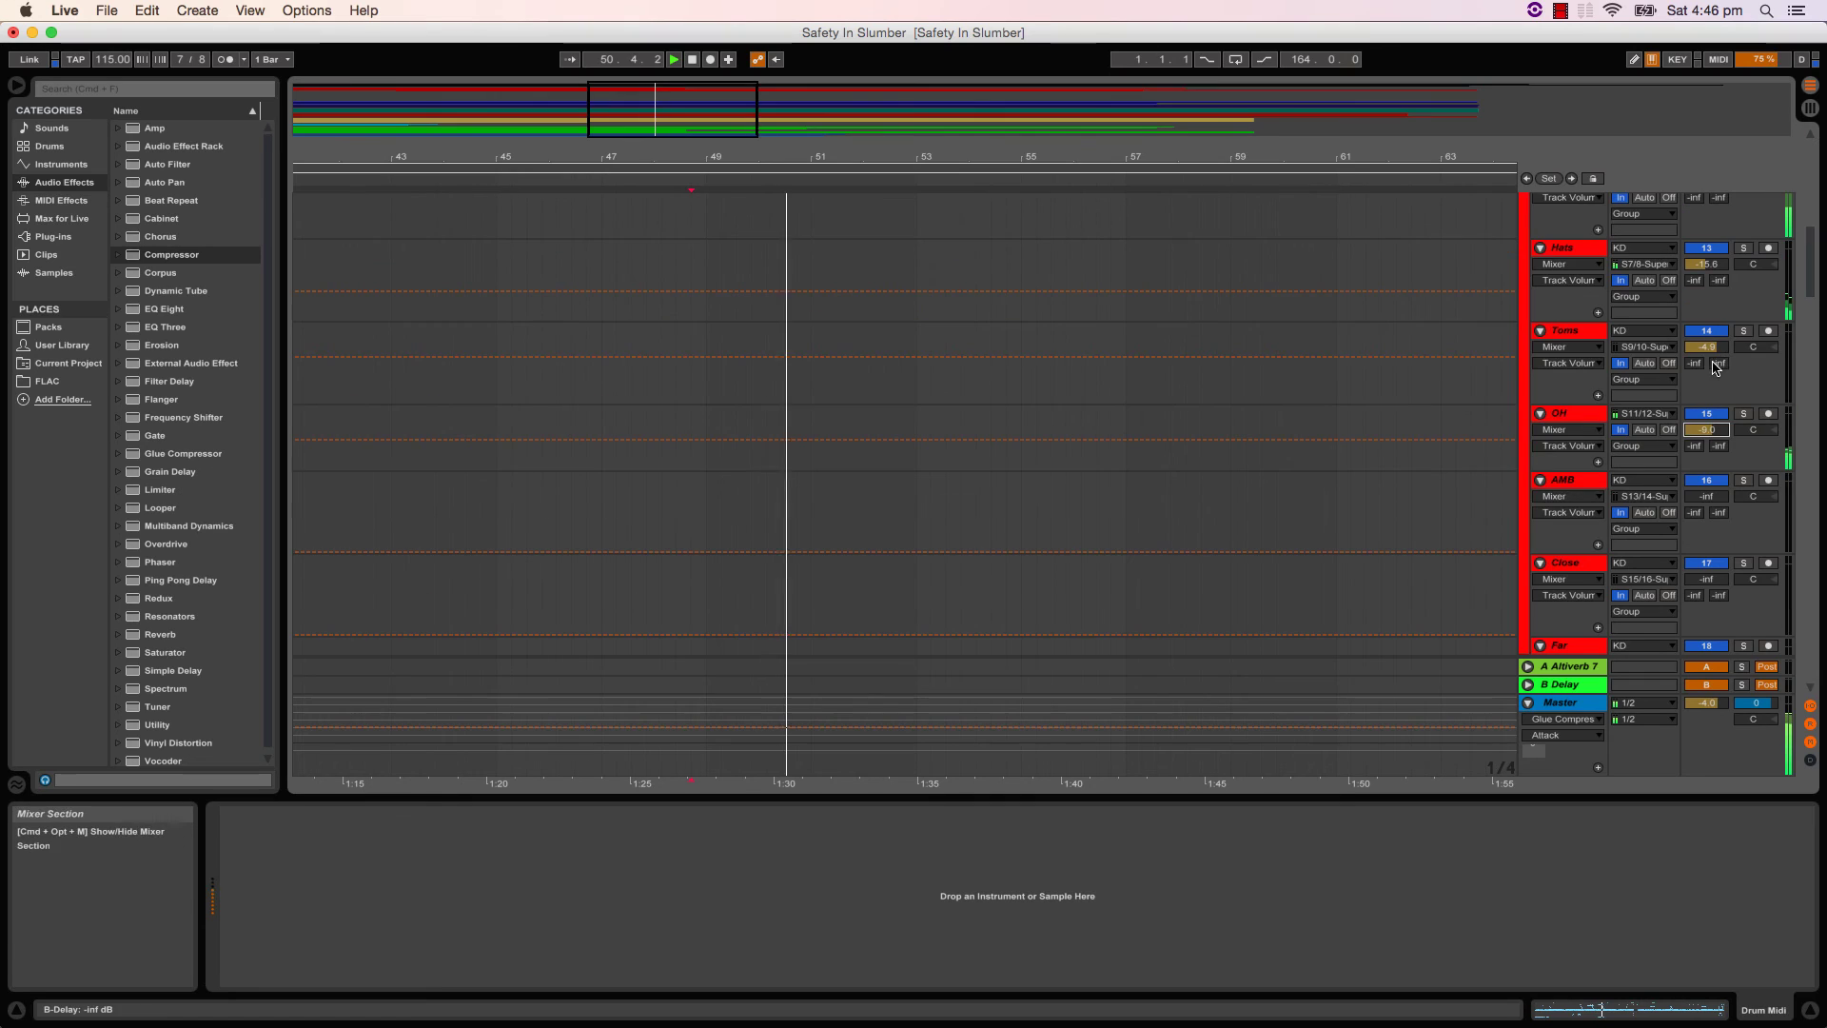
pyautogui.scroll(2, 1716, 357)
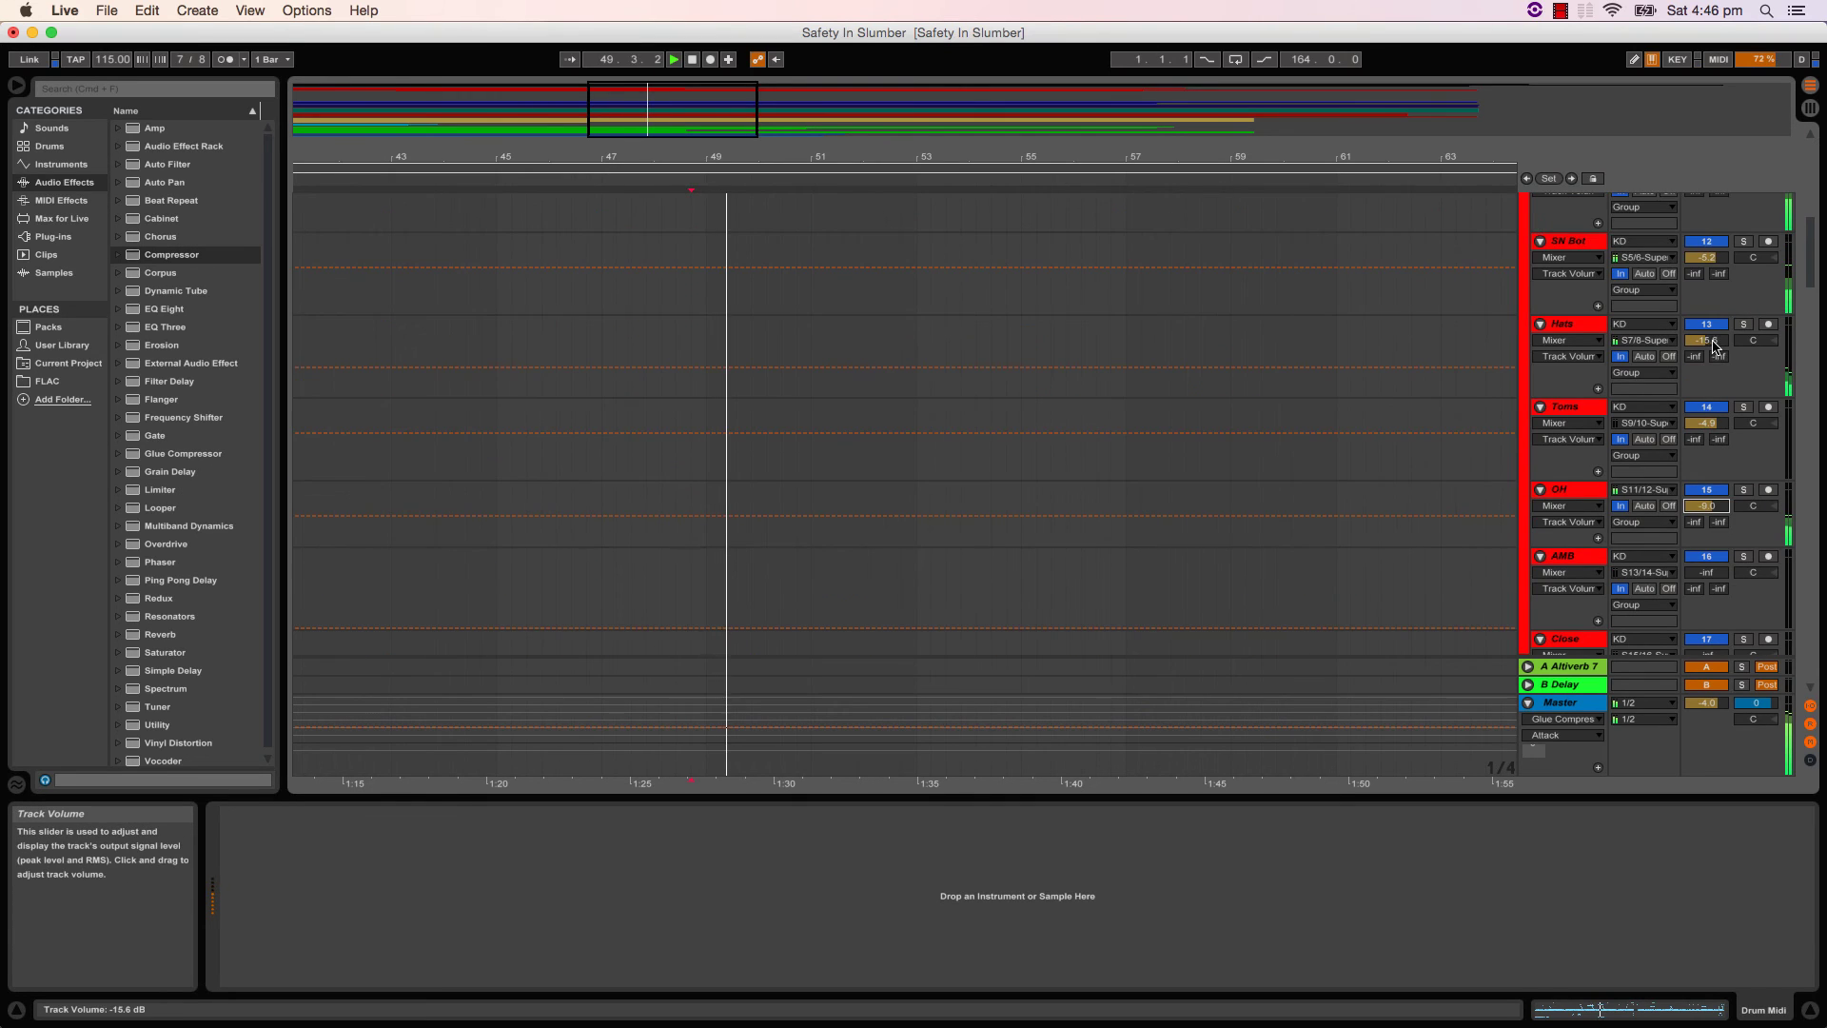
# - Raise the Hats volume in the Drums group, replay from bar 48.6 and settle it at about -2.3 dB
pyautogui.click(1710, 341)
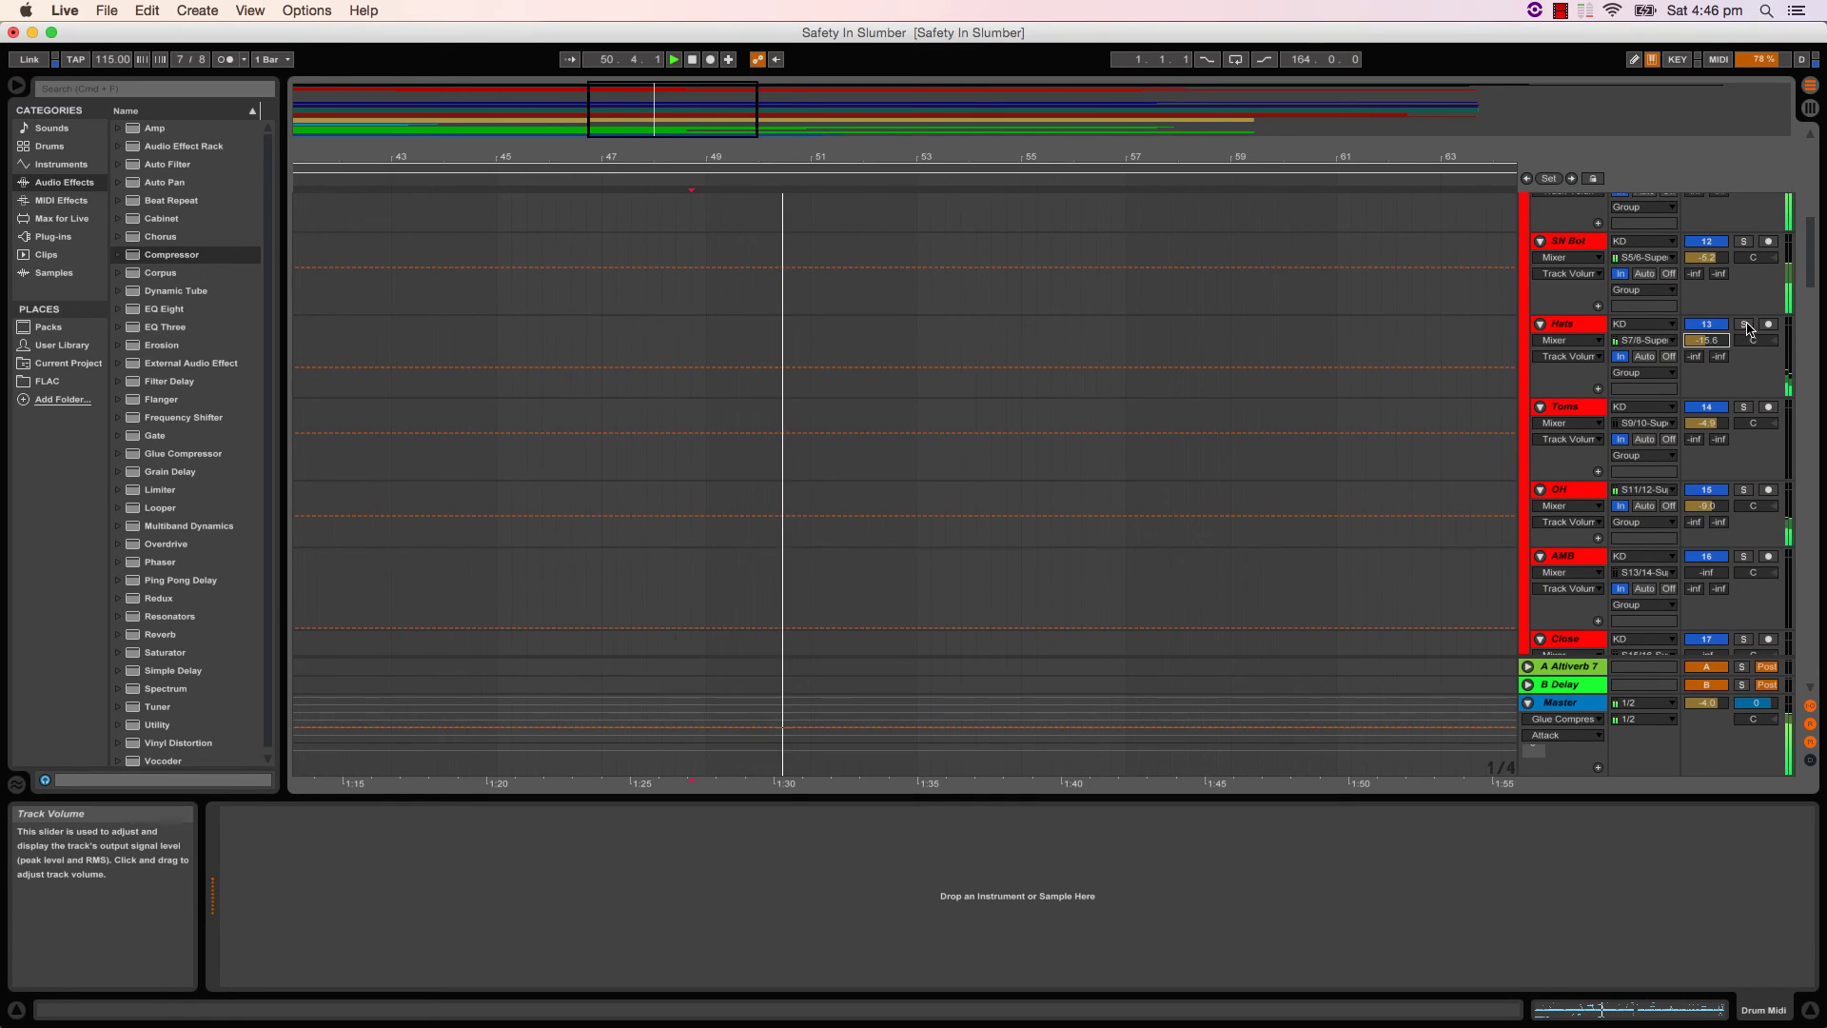
pyautogui.moveTo(1706, 340); pyautogui.dragTo(1706, 276)
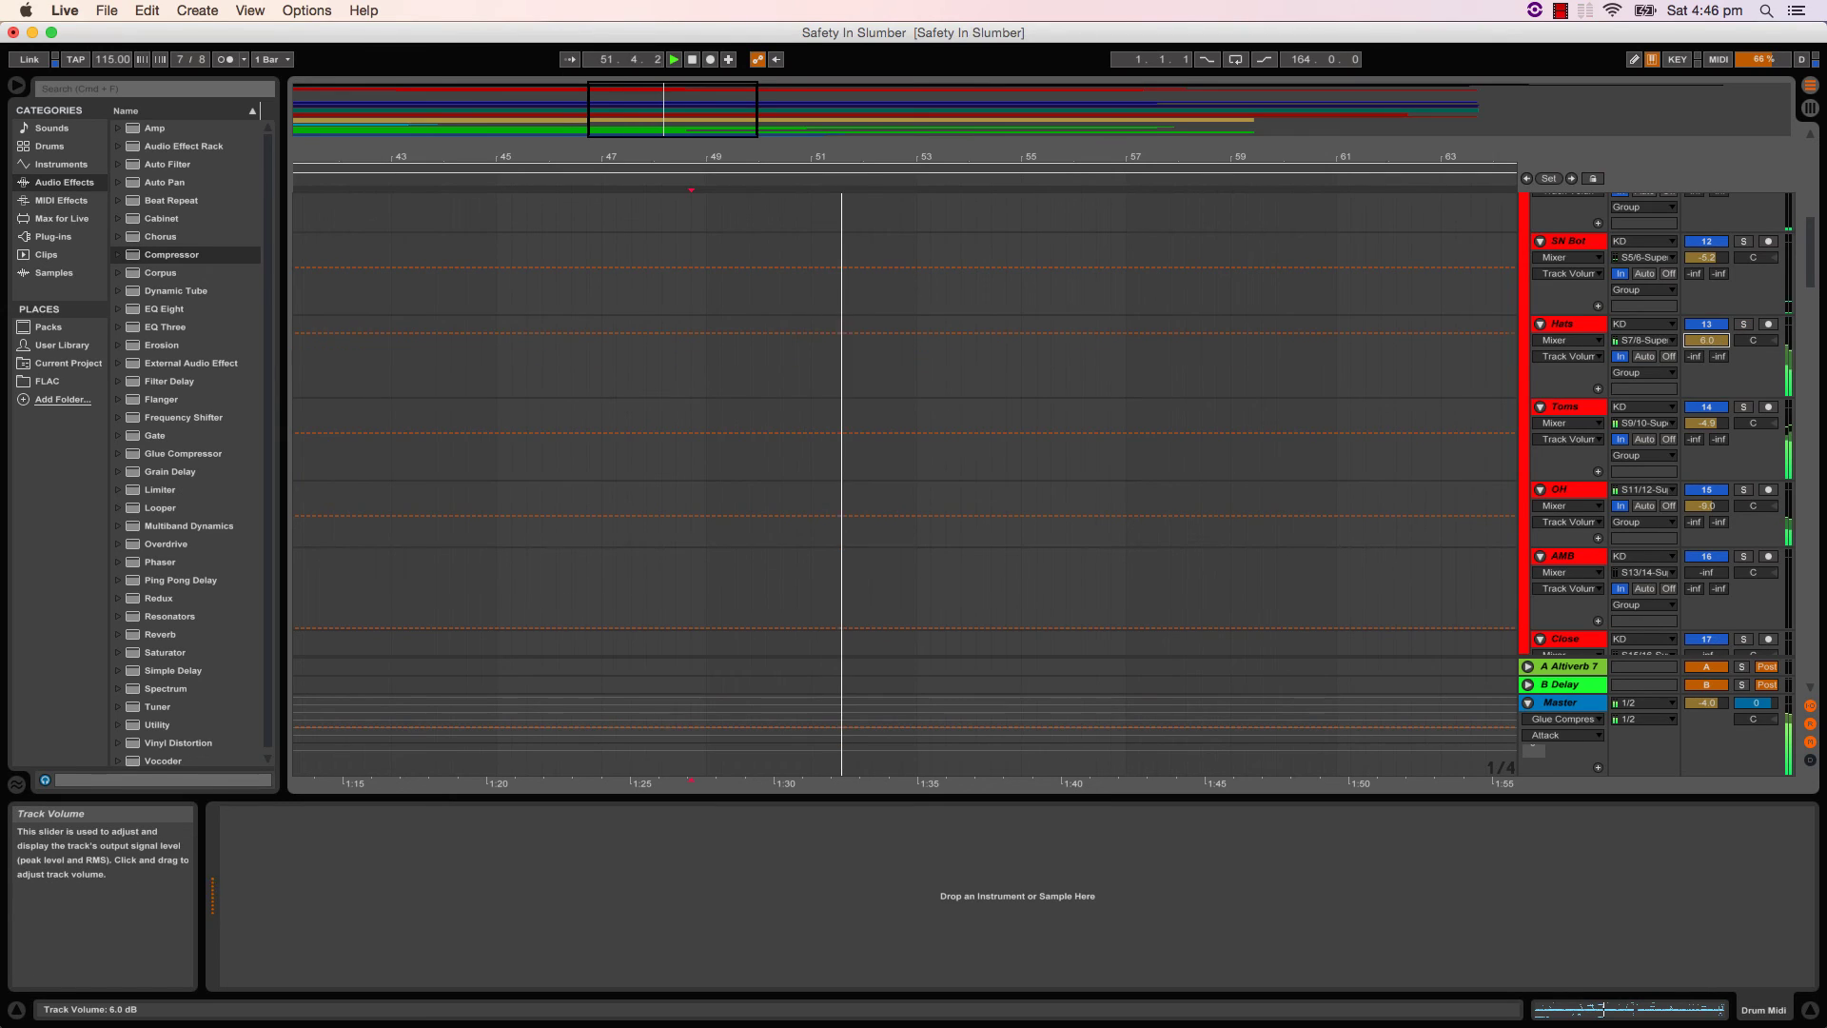
pyautogui.moveTo(1708, 340); pyautogui.dragTo(1708, 359)
pyautogui.press('space')
pyautogui.press('space')
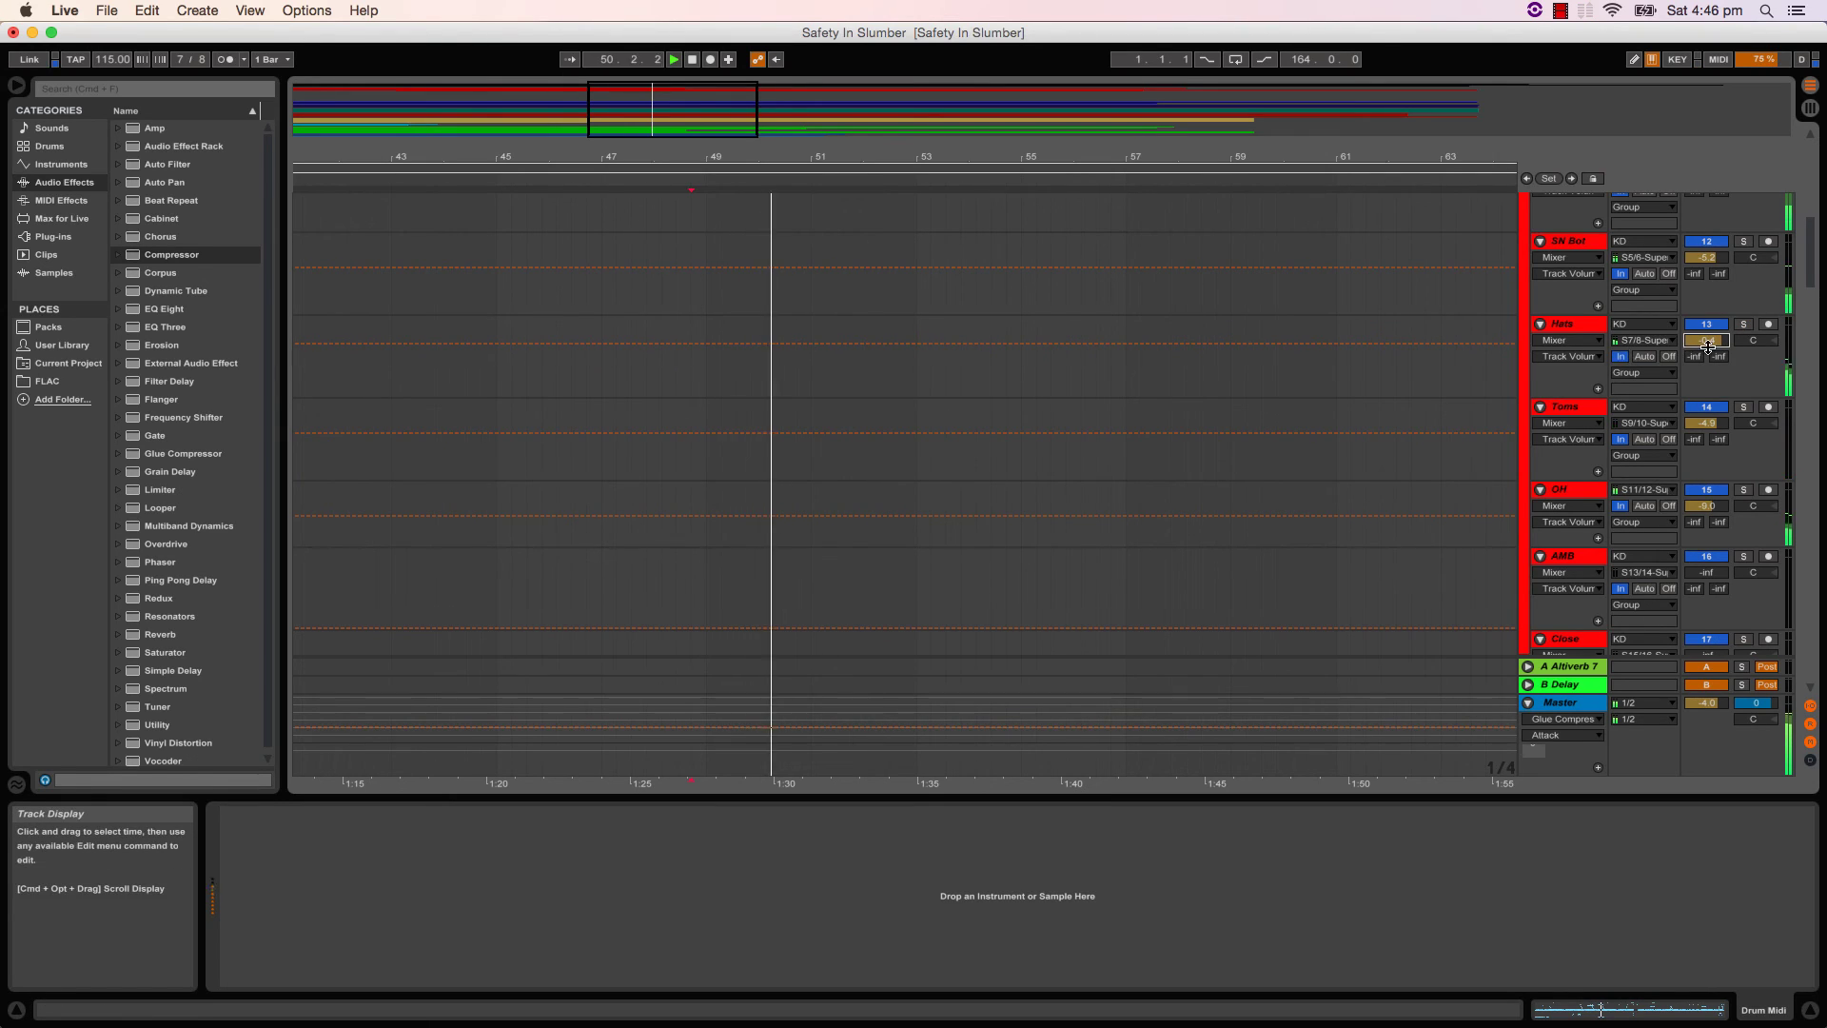
pyautogui.moveTo(1708, 348); pyautogui.dragTo(1708, 360)
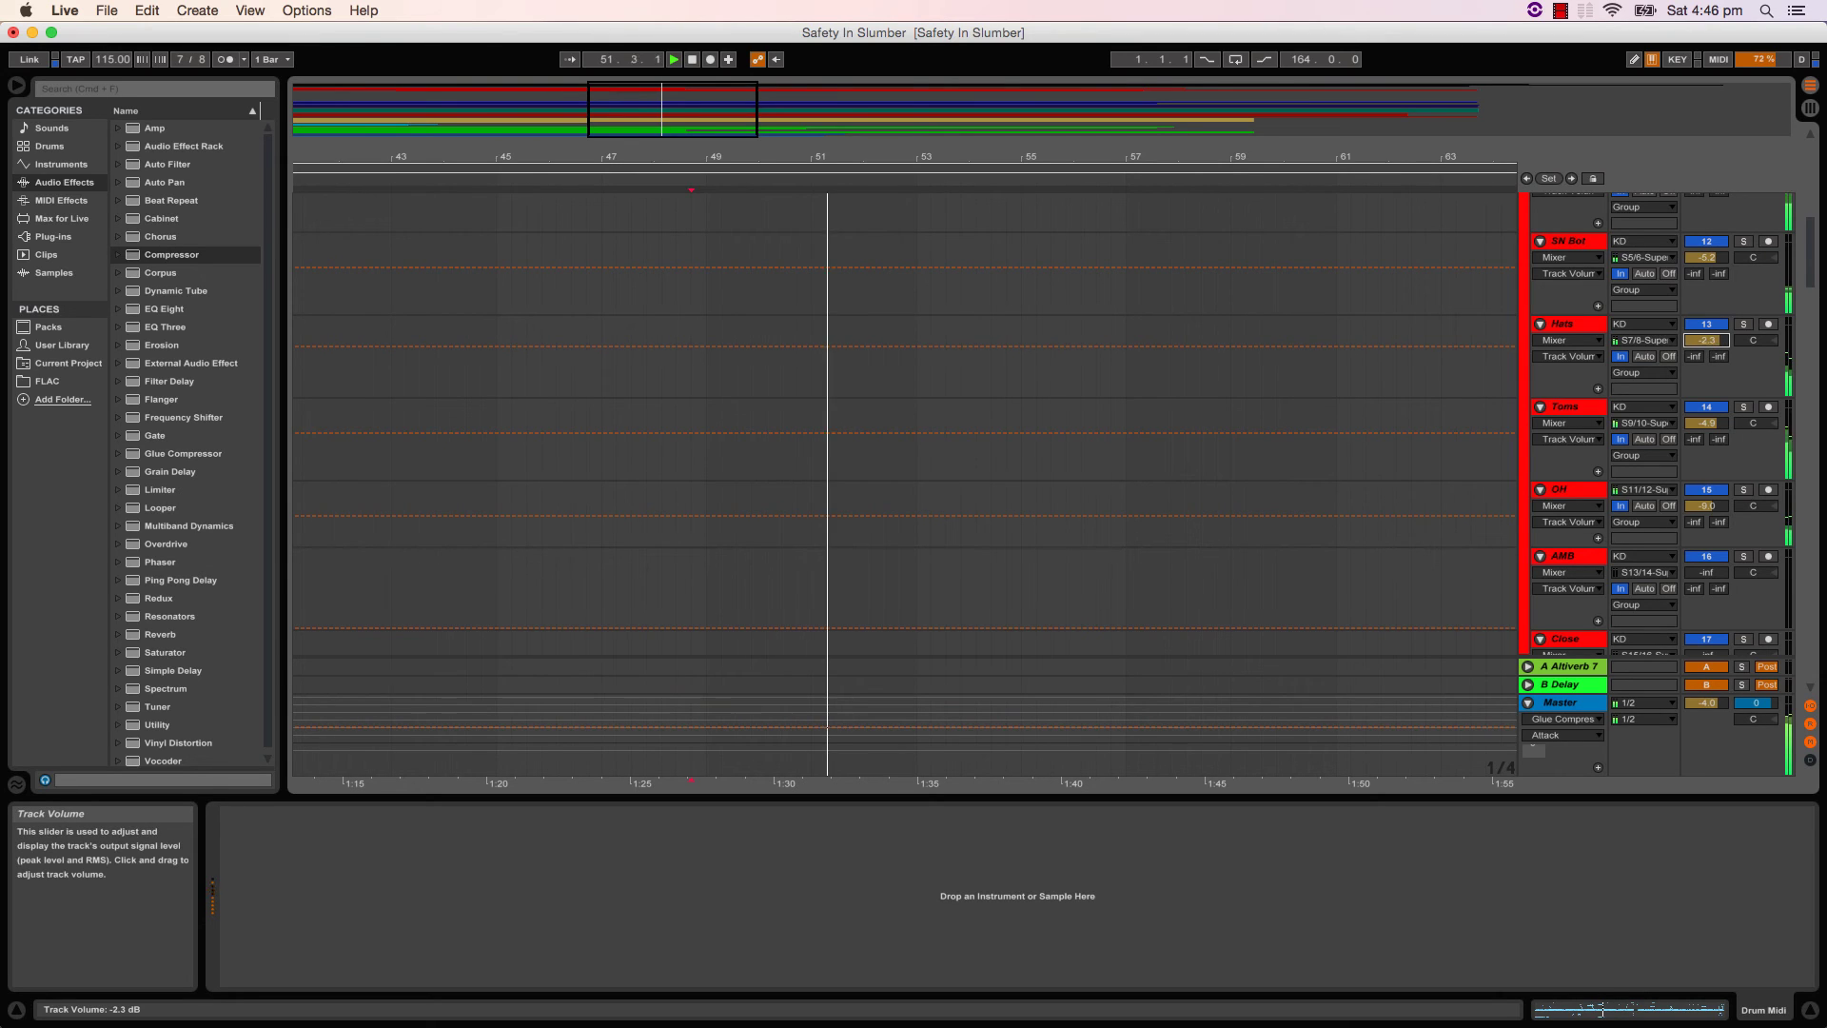
# - Stop playback and collapse the Drums, Basses, VOX, BVOX, Clean Guitar, Rythm Guitar, Intro and Lead Guitar groups
pyautogui.scroll(8, 1296, 505)
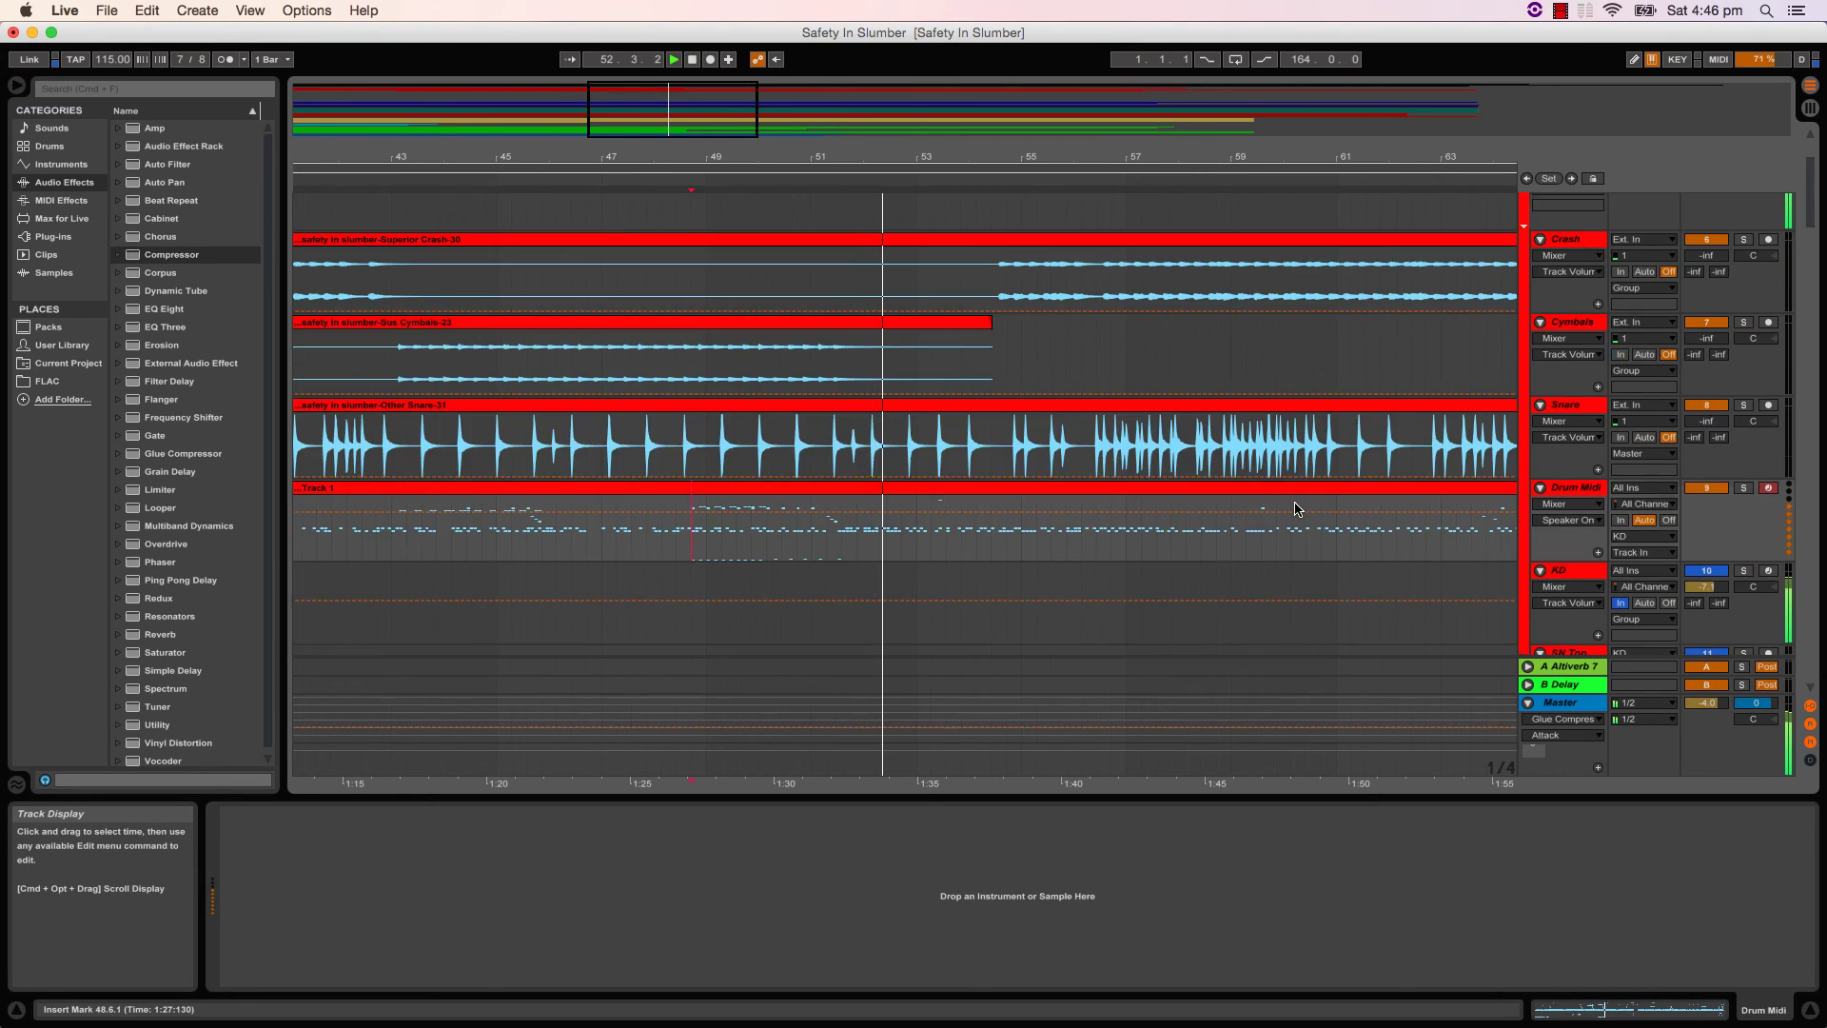
pyautogui.scroll(3, 1296, 507)
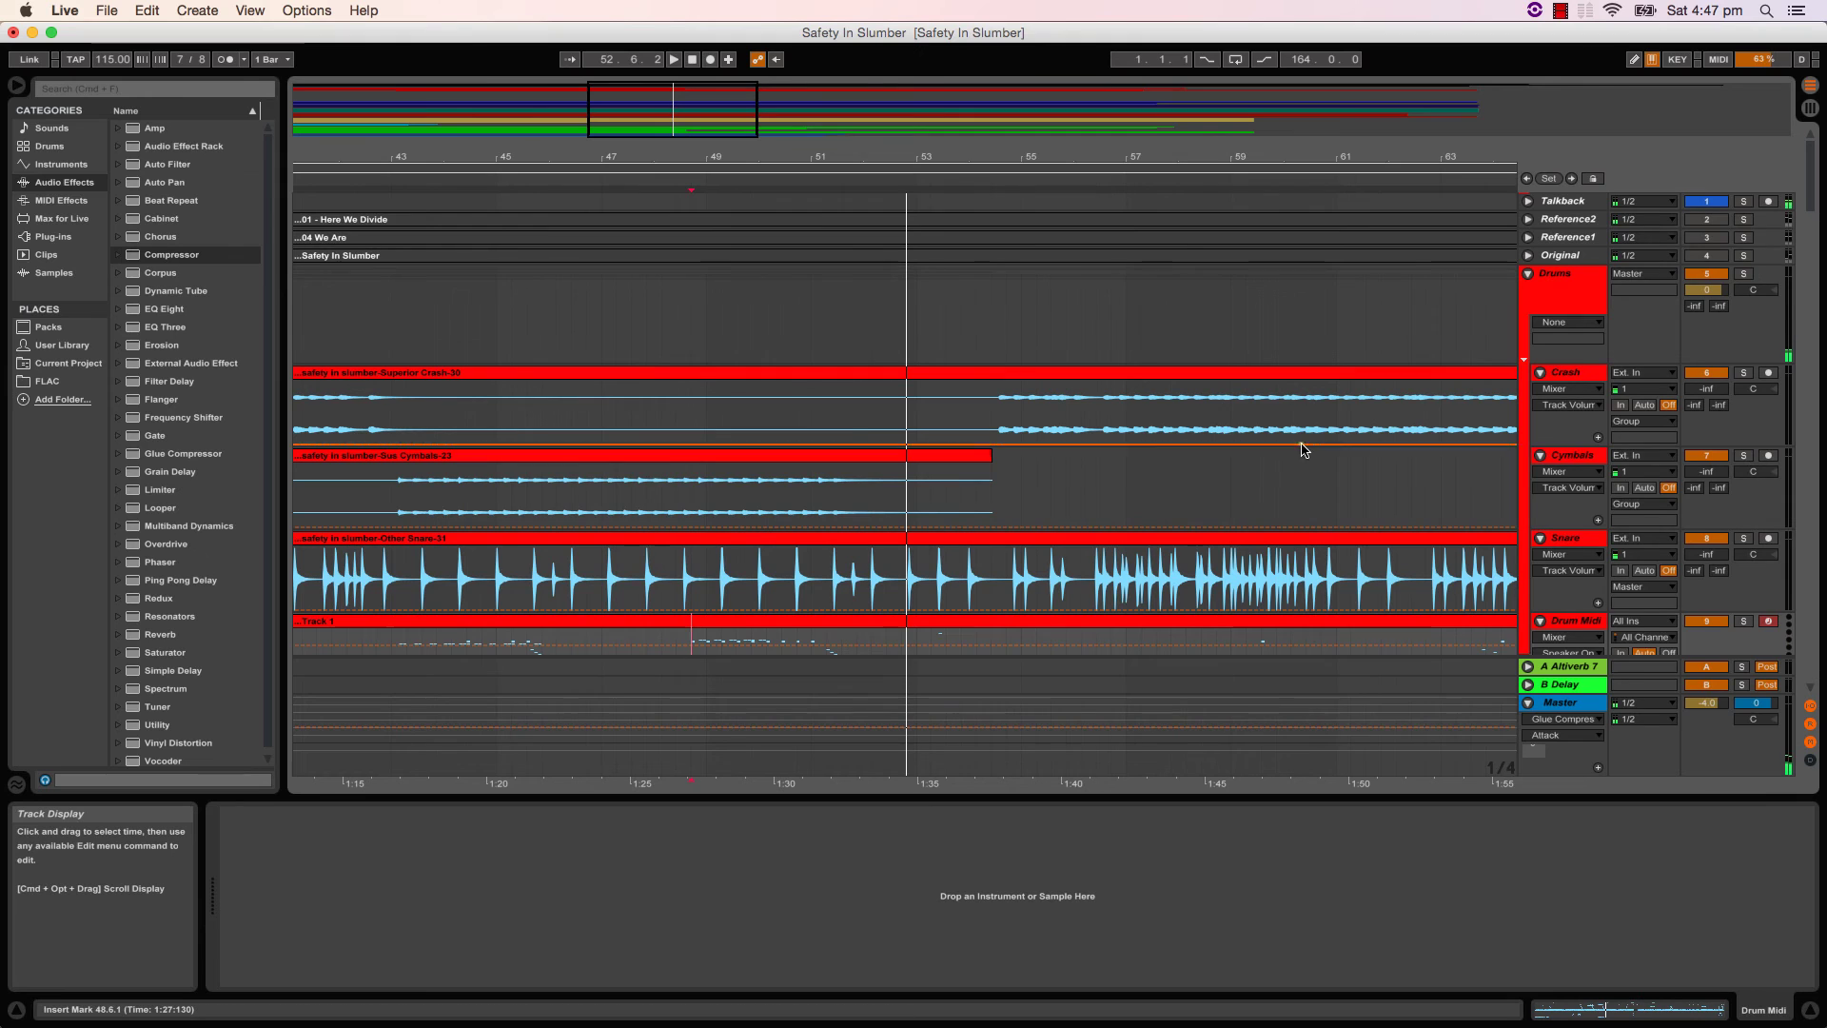
pyautogui.scroll(-2, 1294, 495)
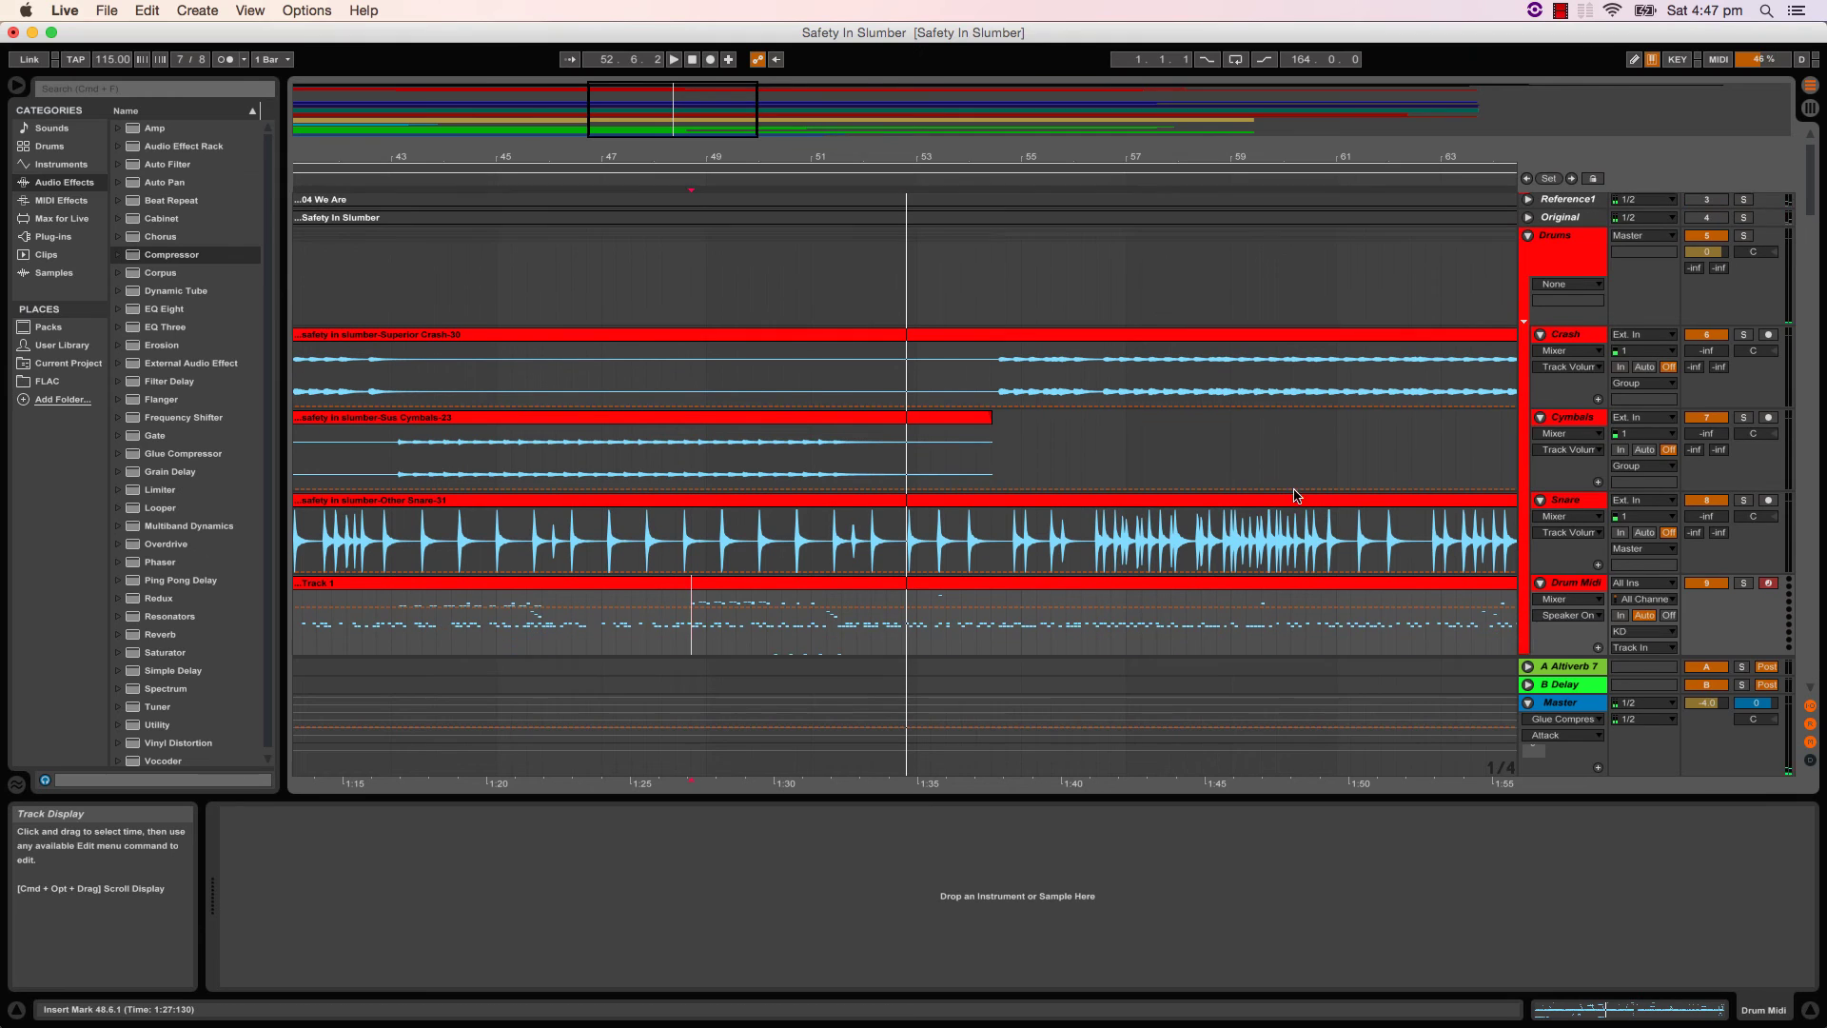
pyautogui.click(1530, 236)
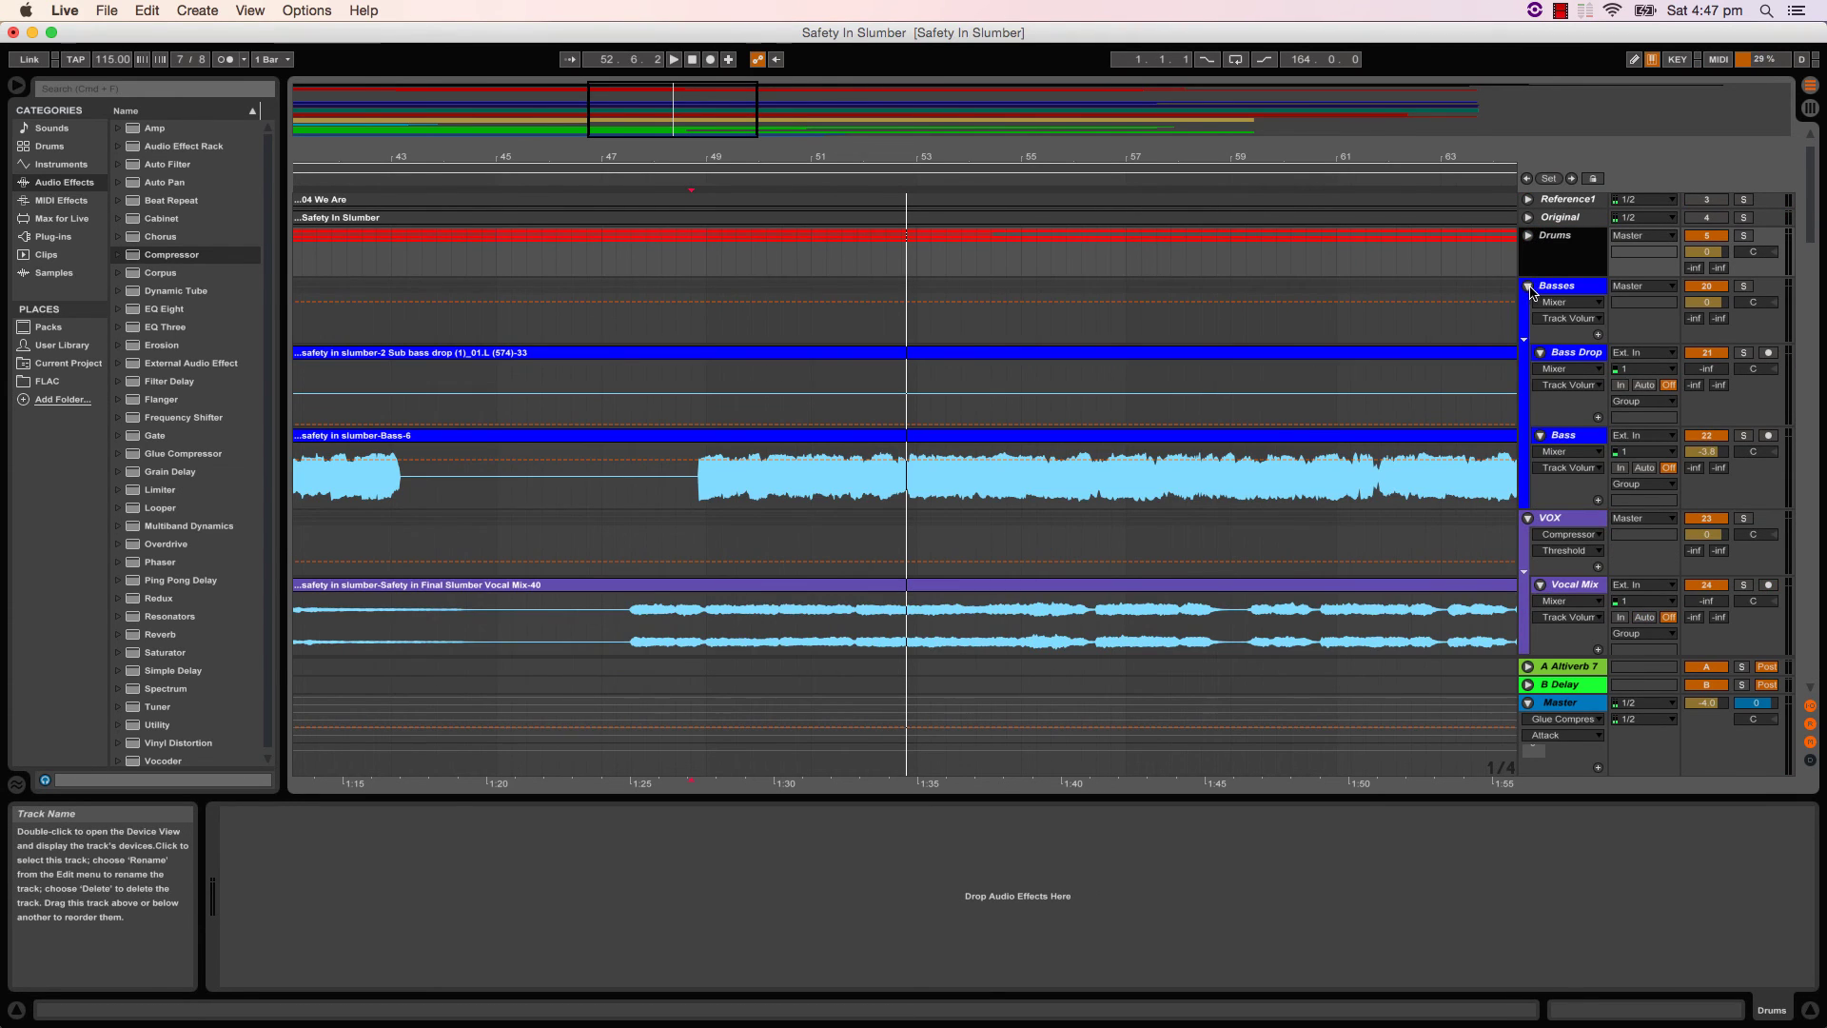
pyautogui.click(1529, 285)
pyautogui.click(1528, 304)
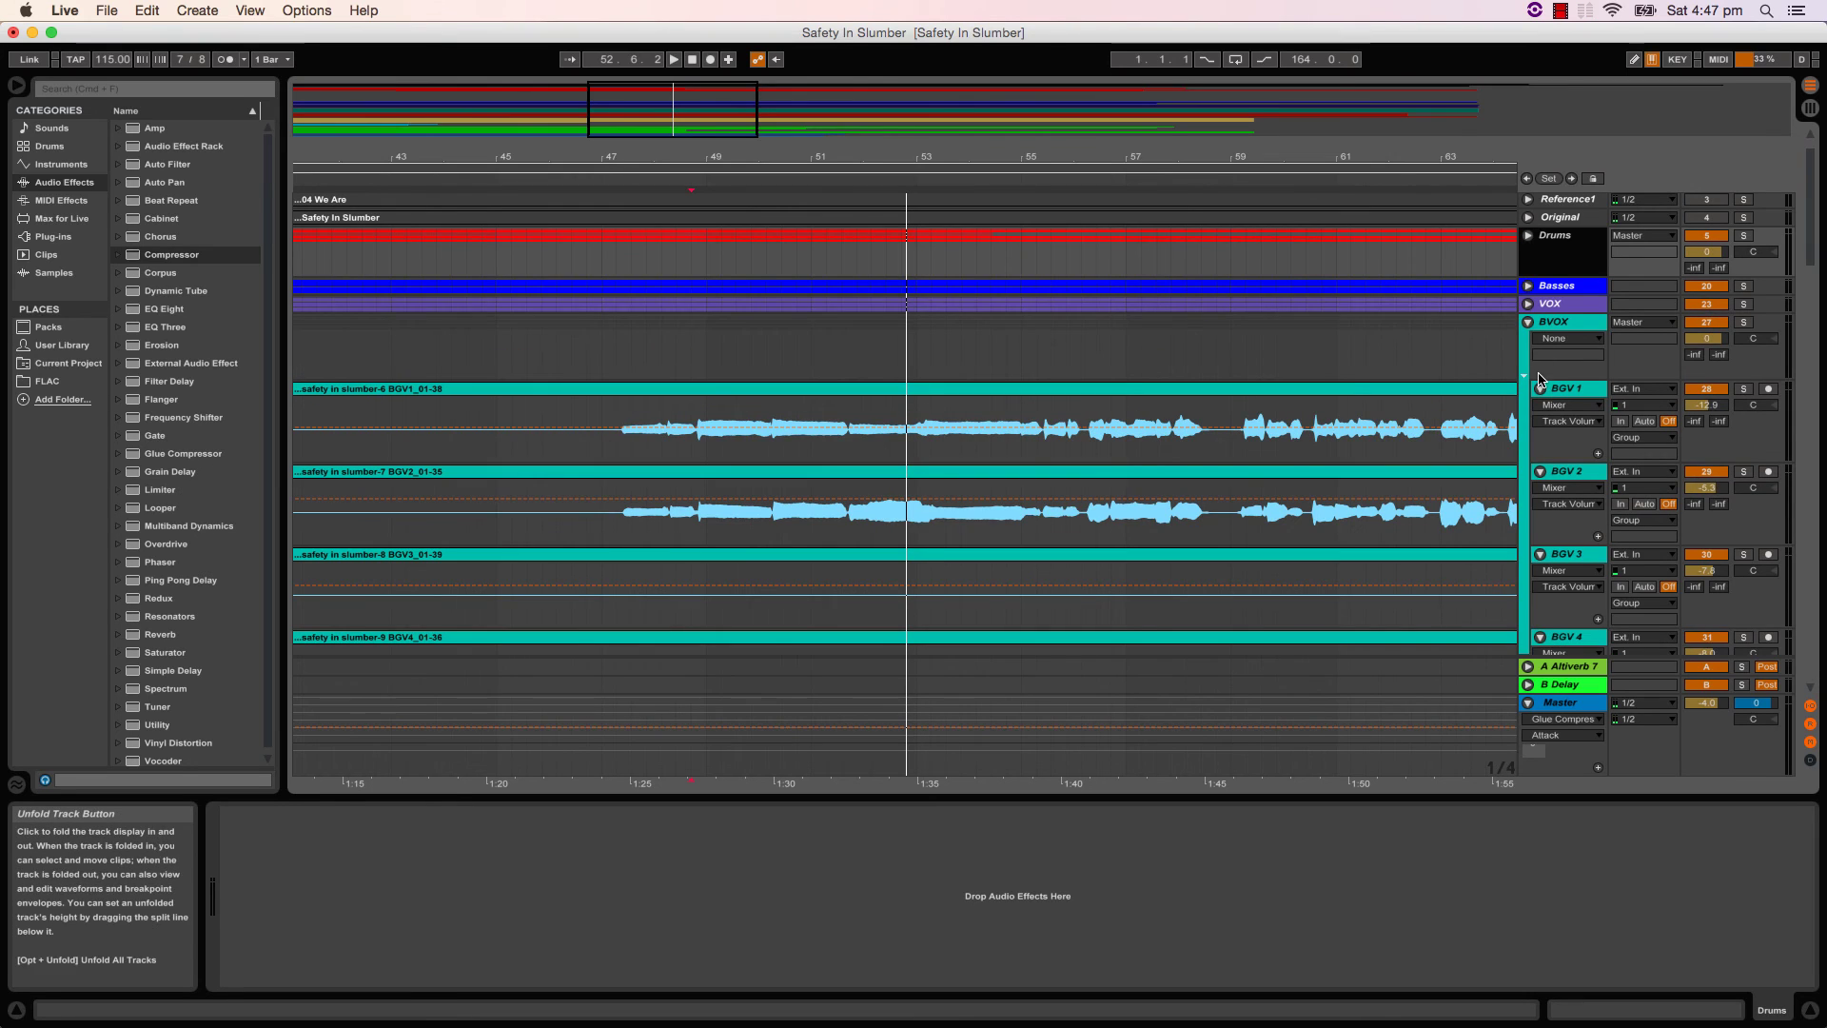
pyautogui.click(1529, 322)
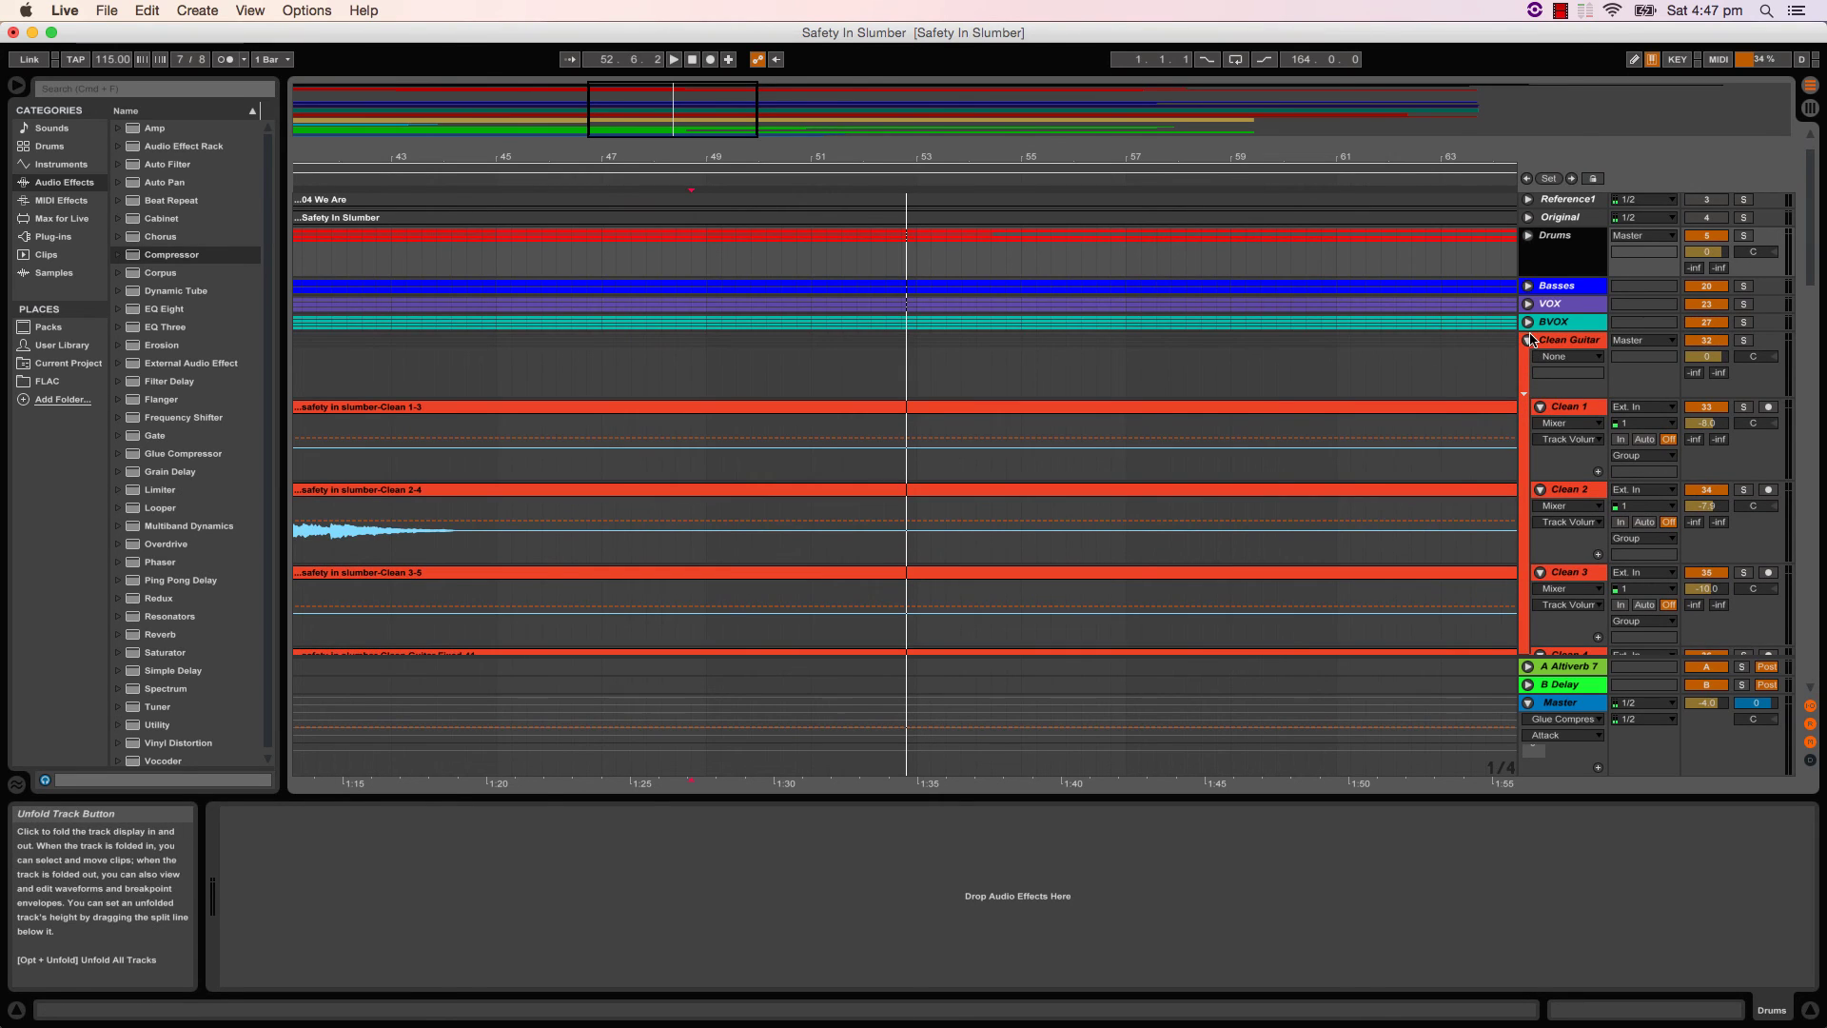
pyautogui.click(1528, 340)
pyautogui.click(1528, 359)
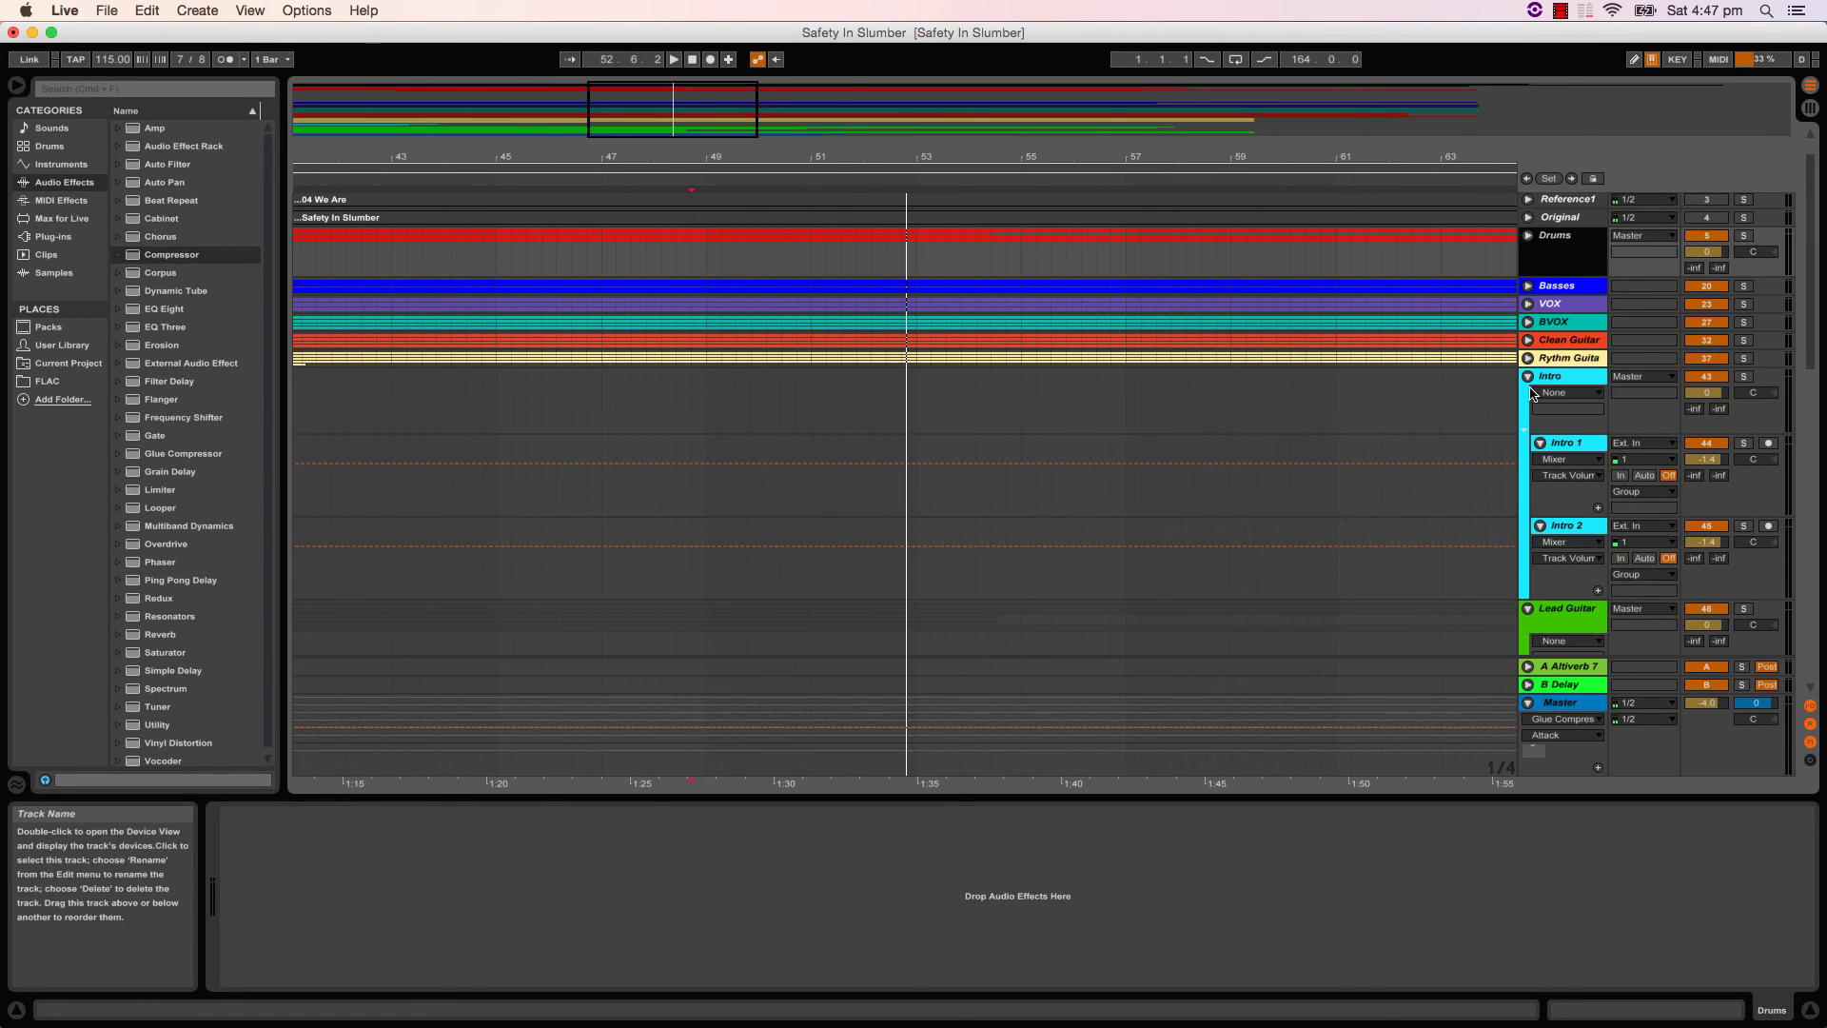
pyautogui.click(1529, 376)
pyautogui.click(1528, 394)
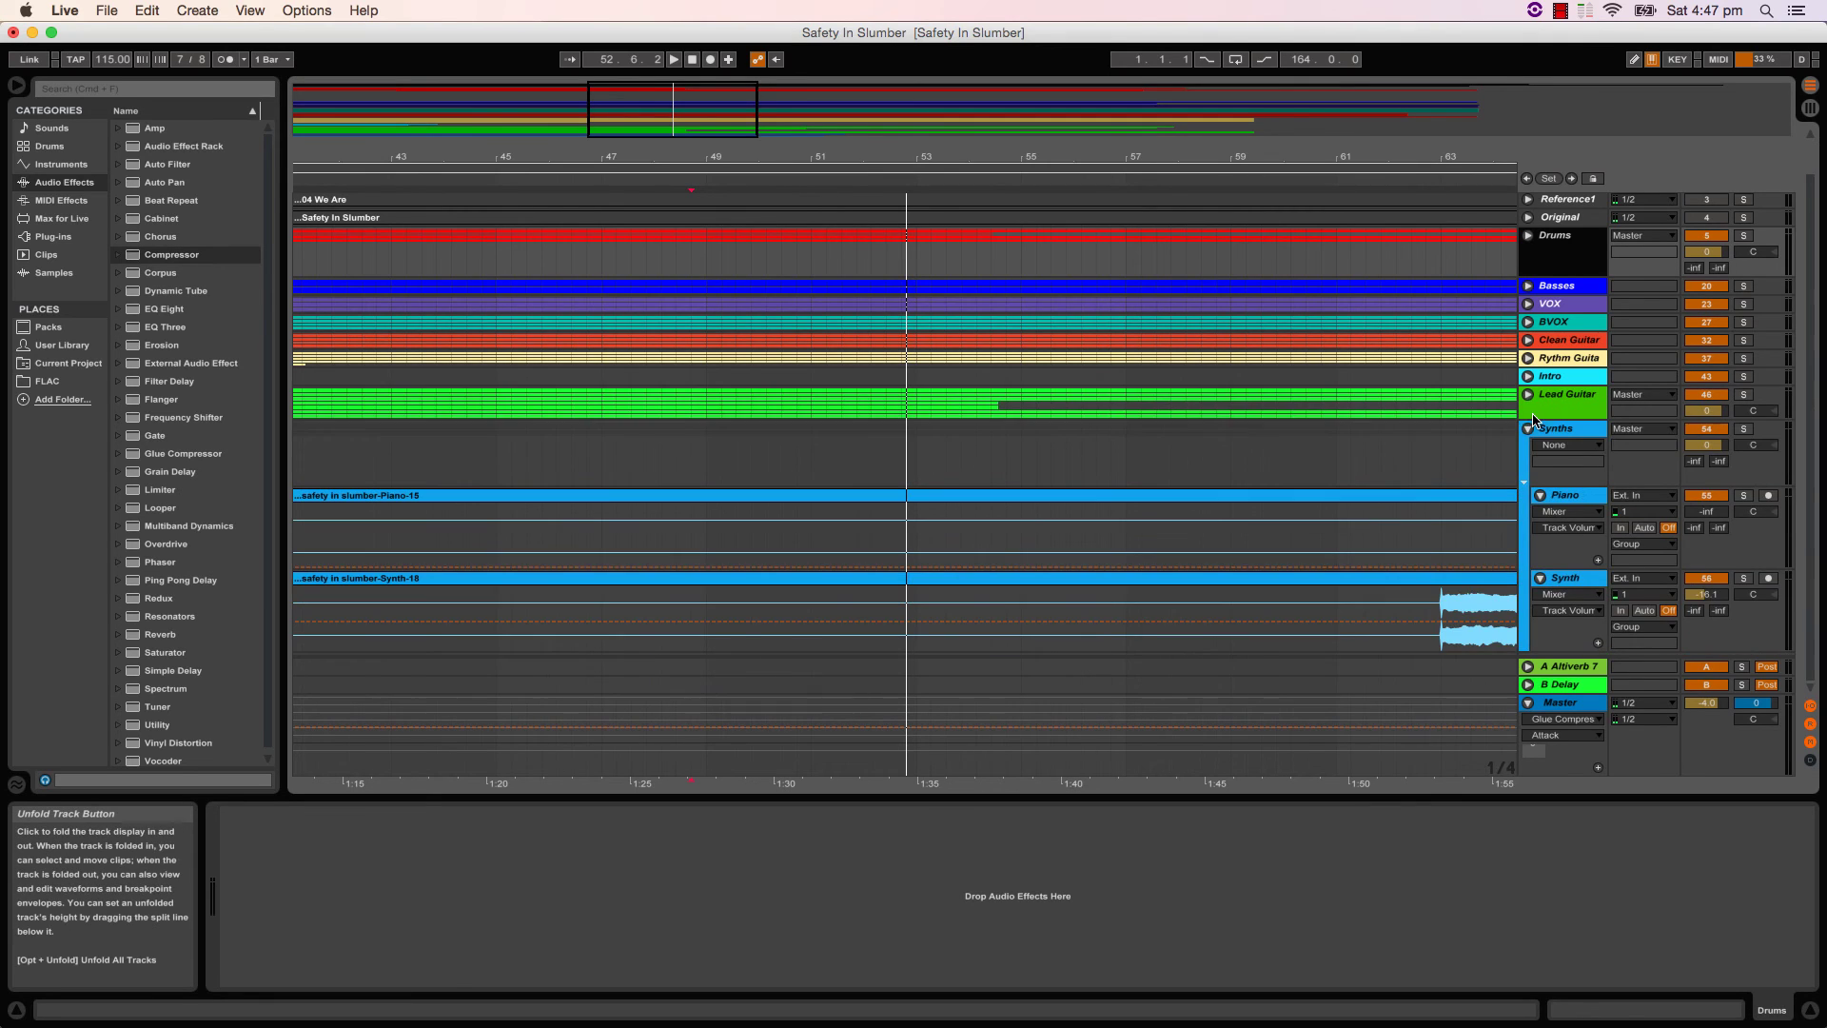
# - Collapse the Synths group and raise the gain of the Master's FabFilter Pro-L to about +6.7 dB during playback
pyautogui.click(1528, 429)
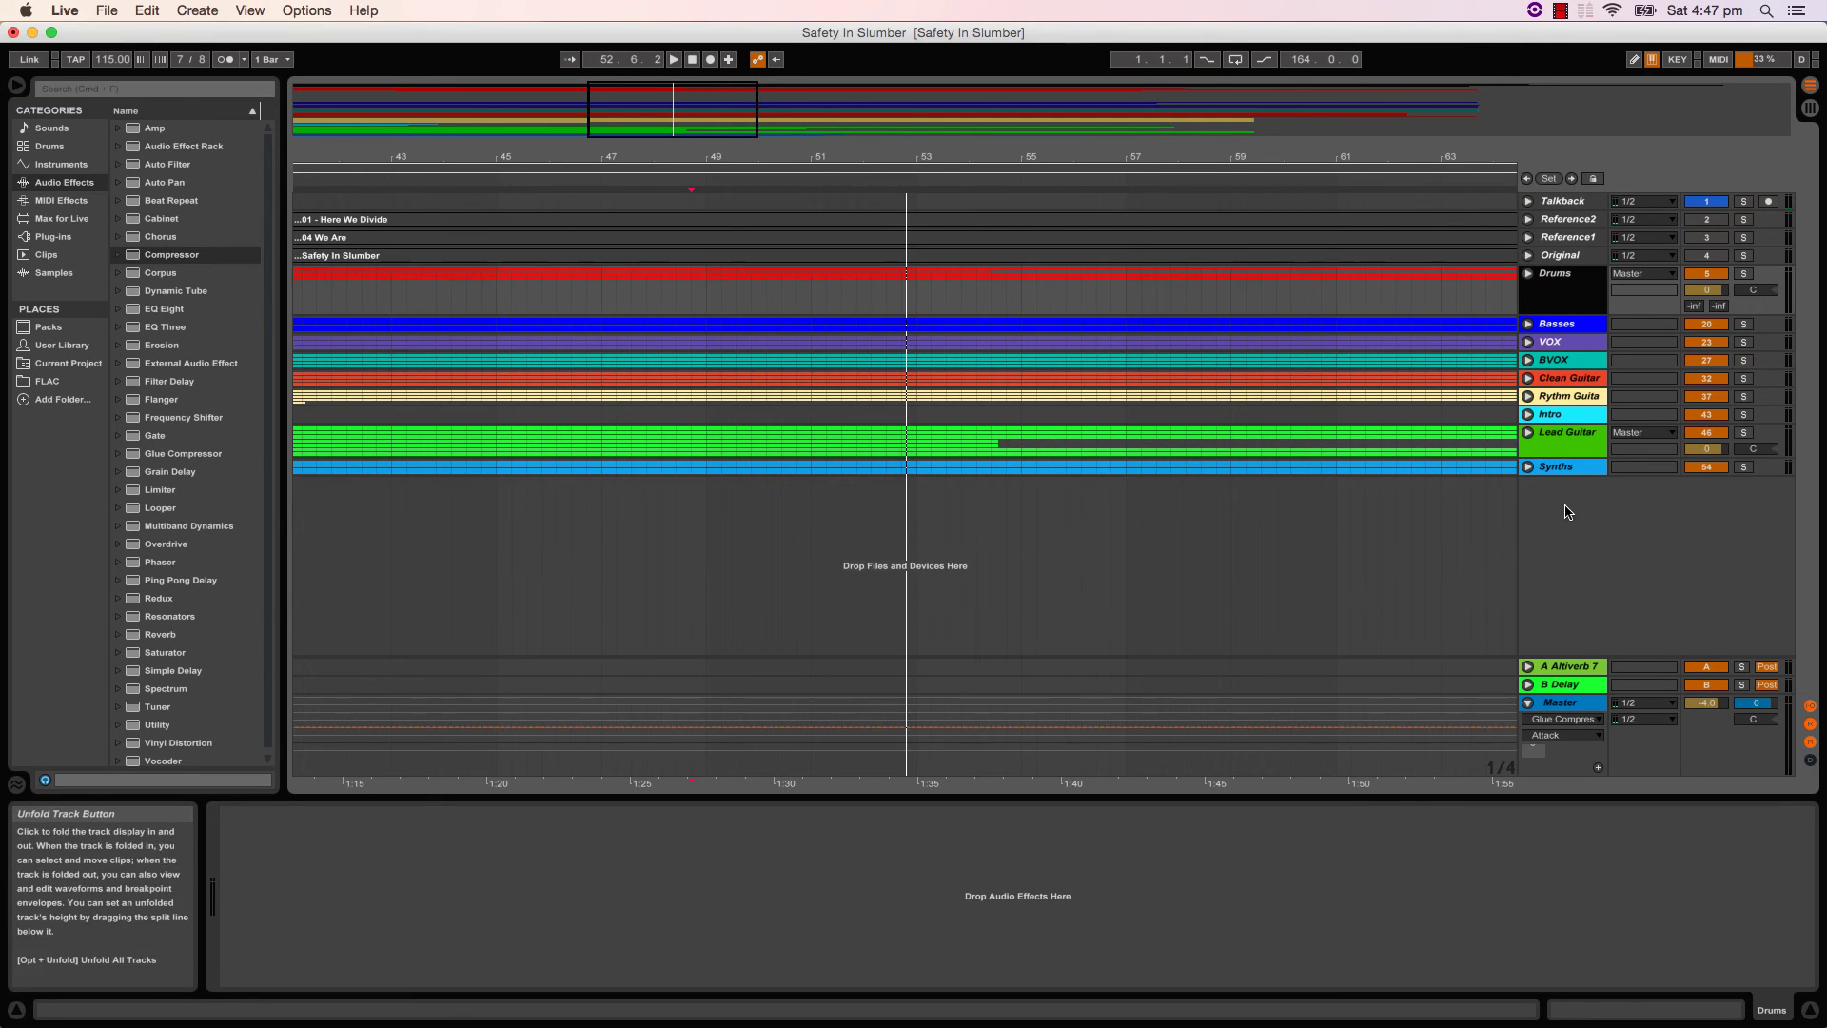
pyautogui.click(1199, 757)
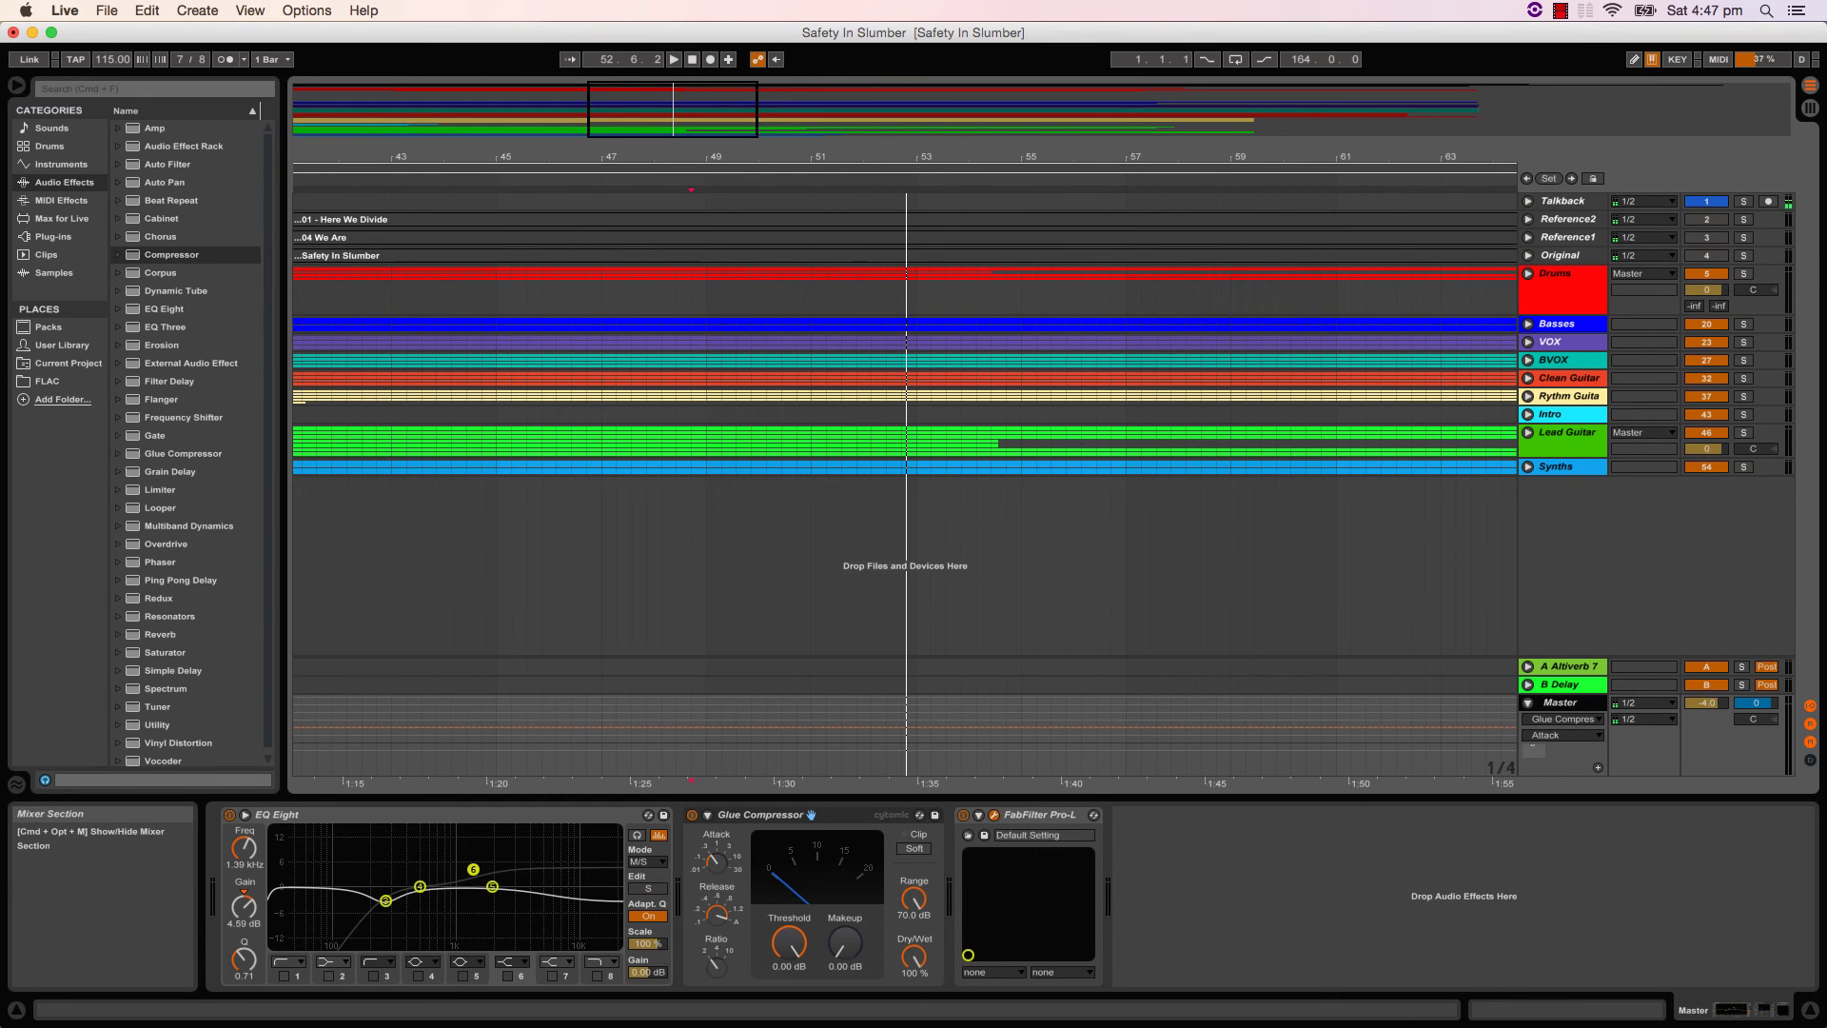
pyautogui.click(993, 815)
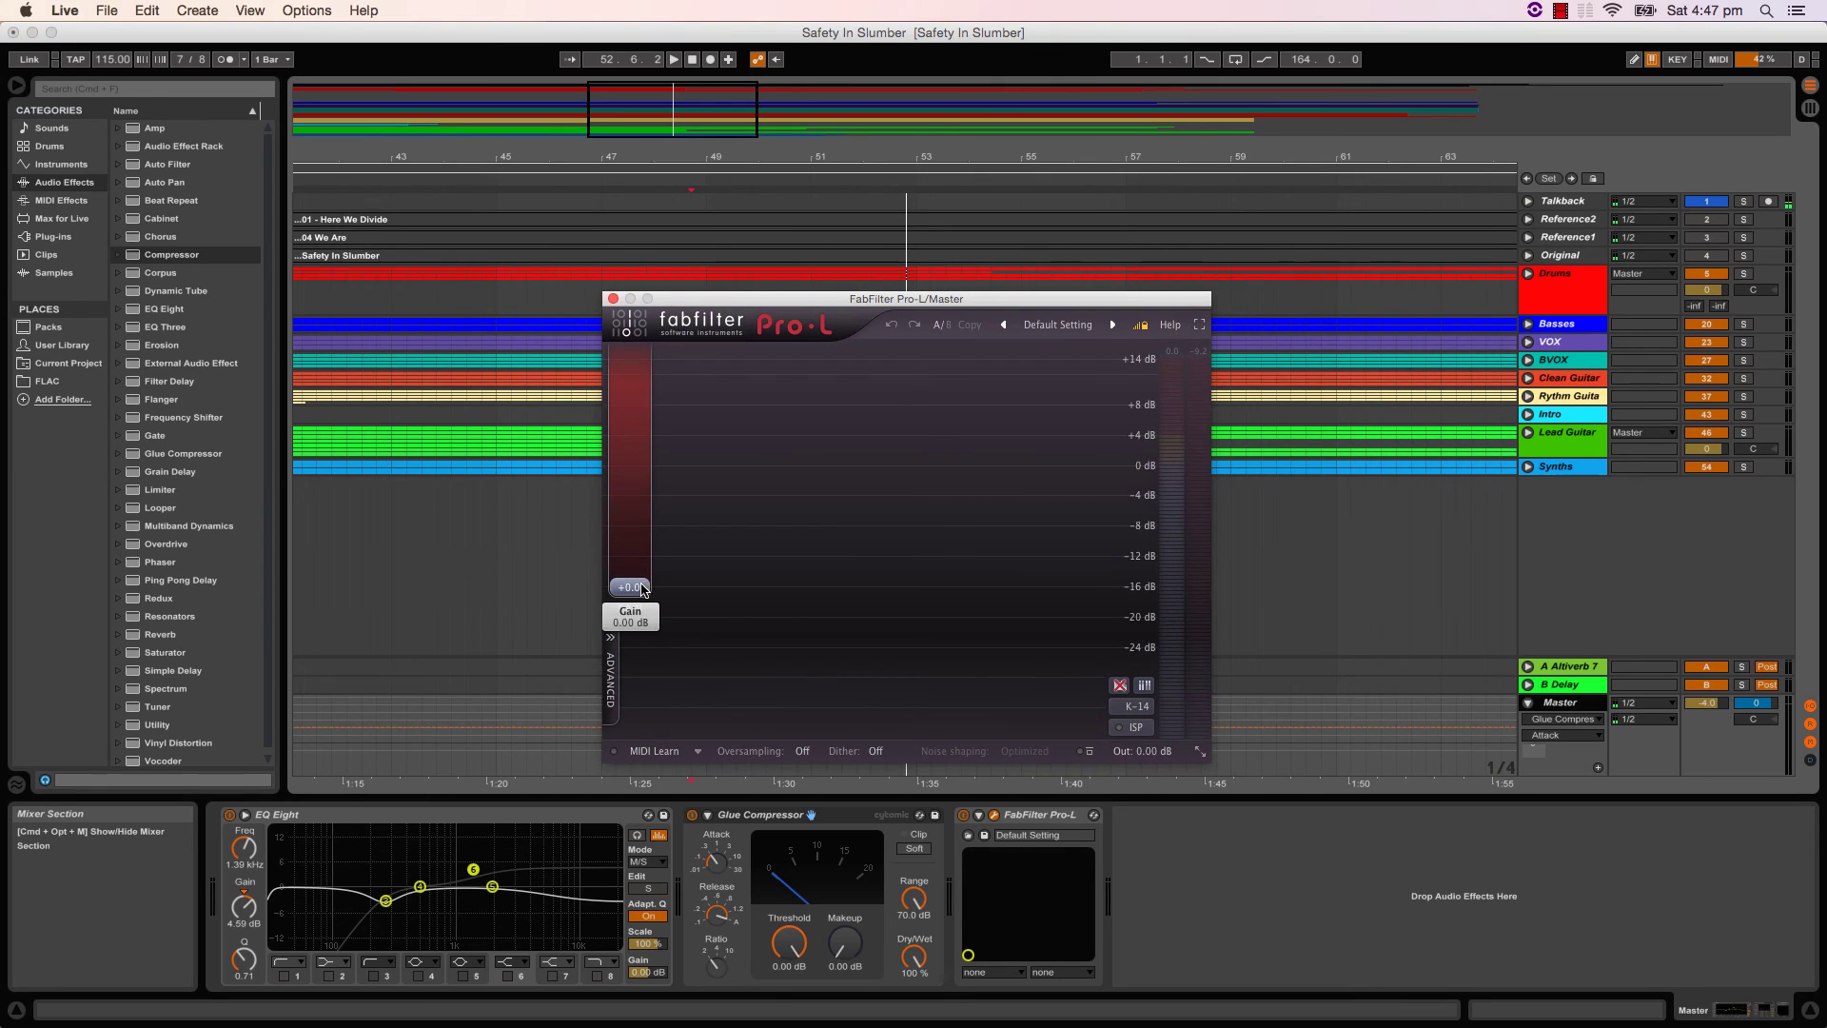
pyautogui.press('space')
pyautogui.moveTo(636, 591); pyautogui.dragTo(644, 540)
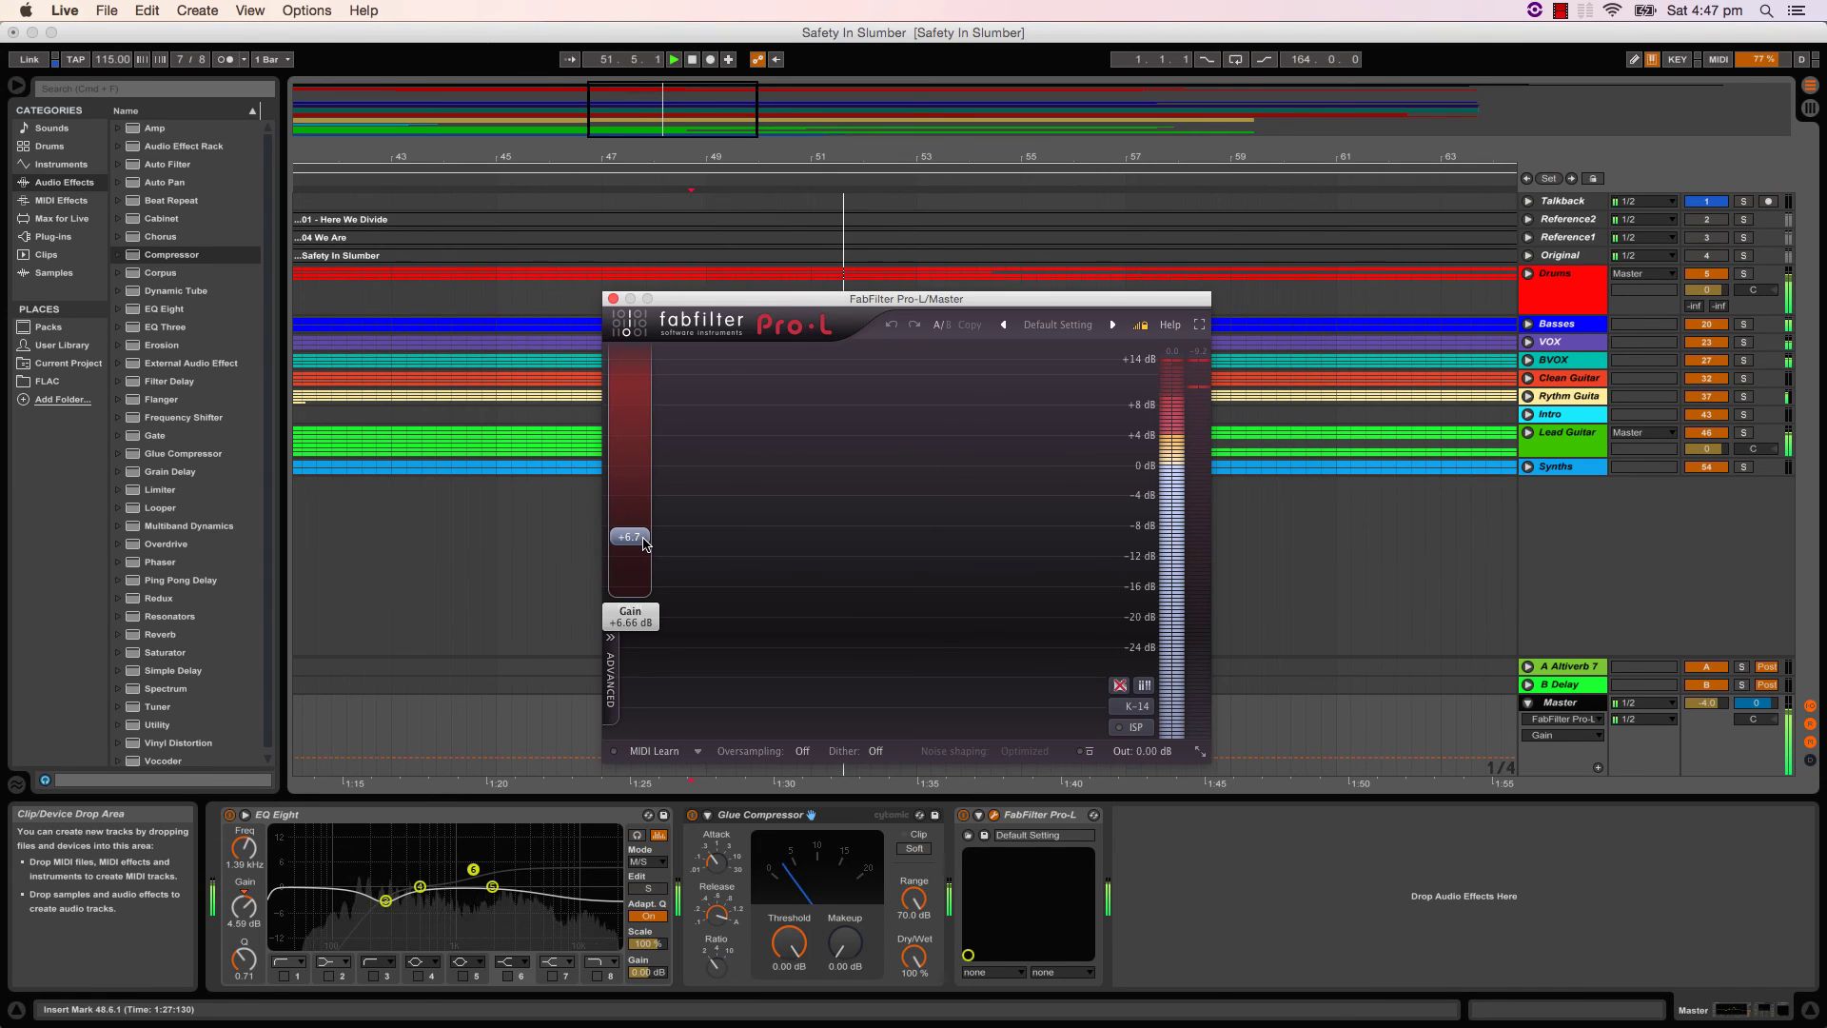
pyautogui.click(612, 299)
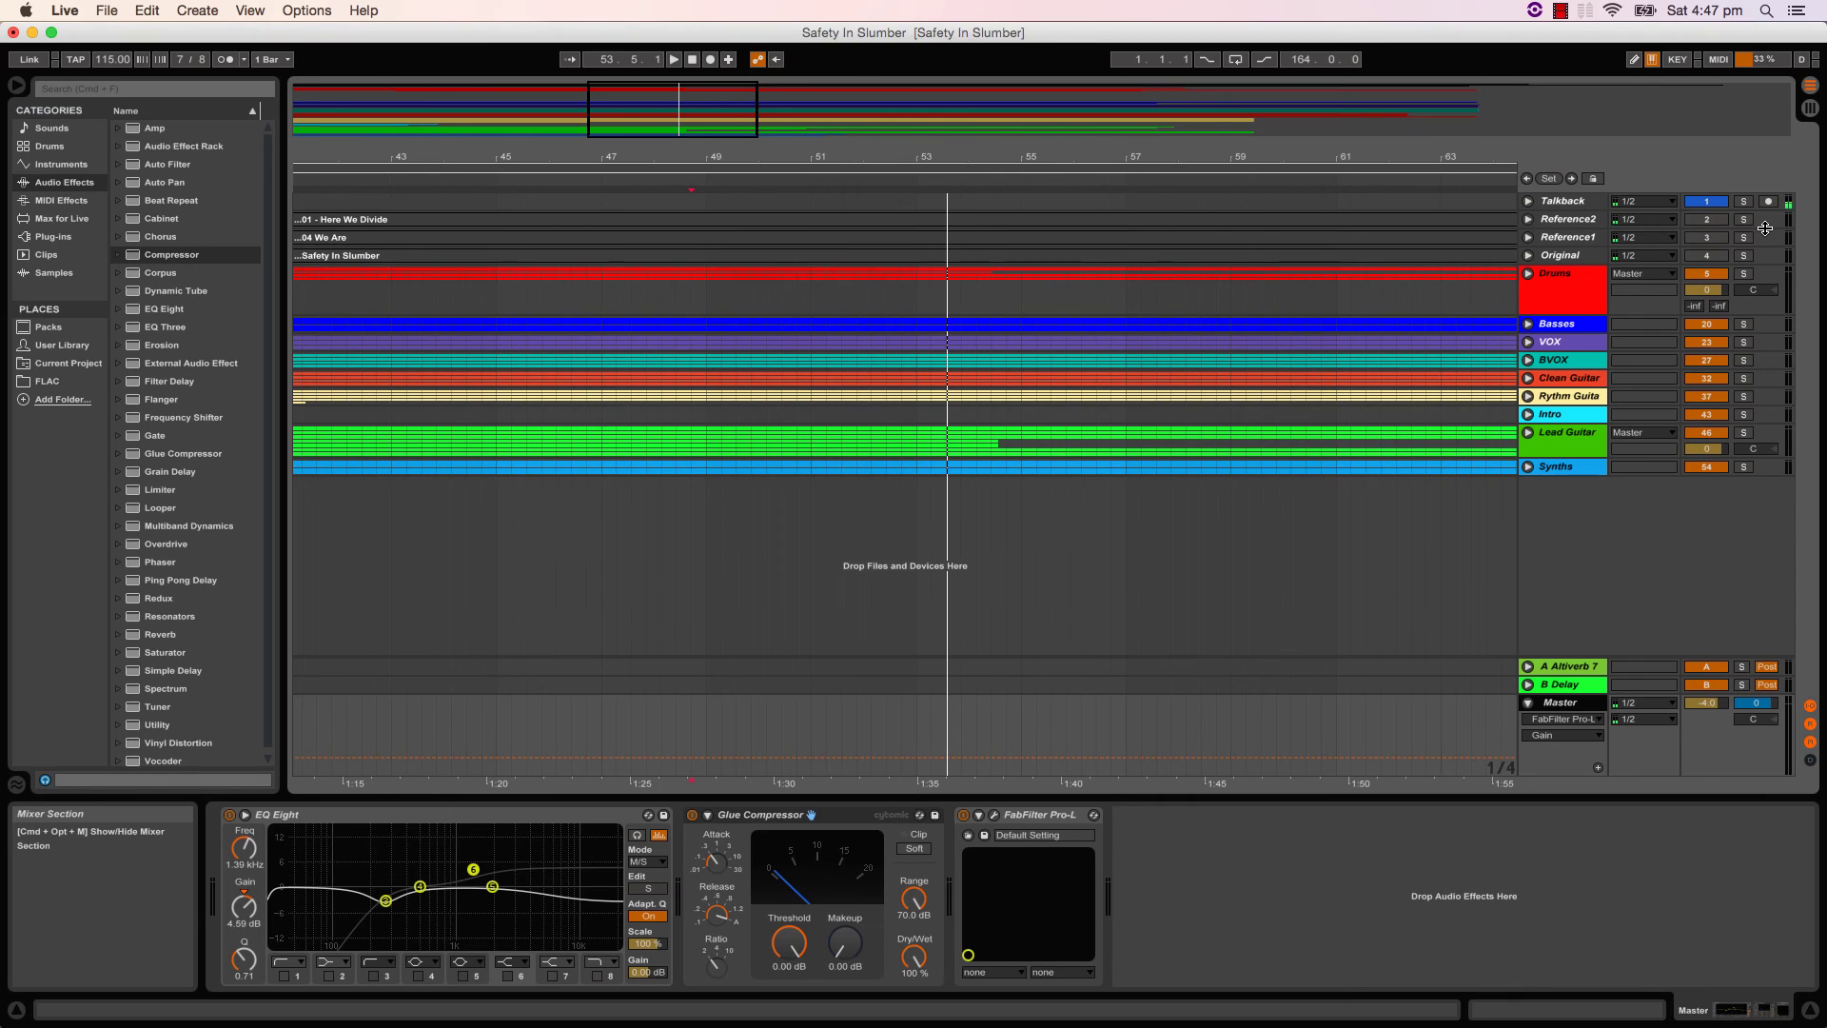
# - Play the mix from bar 48.6 and compare it with the Reference2 and Reference1 tracks
pyautogui.press('space')
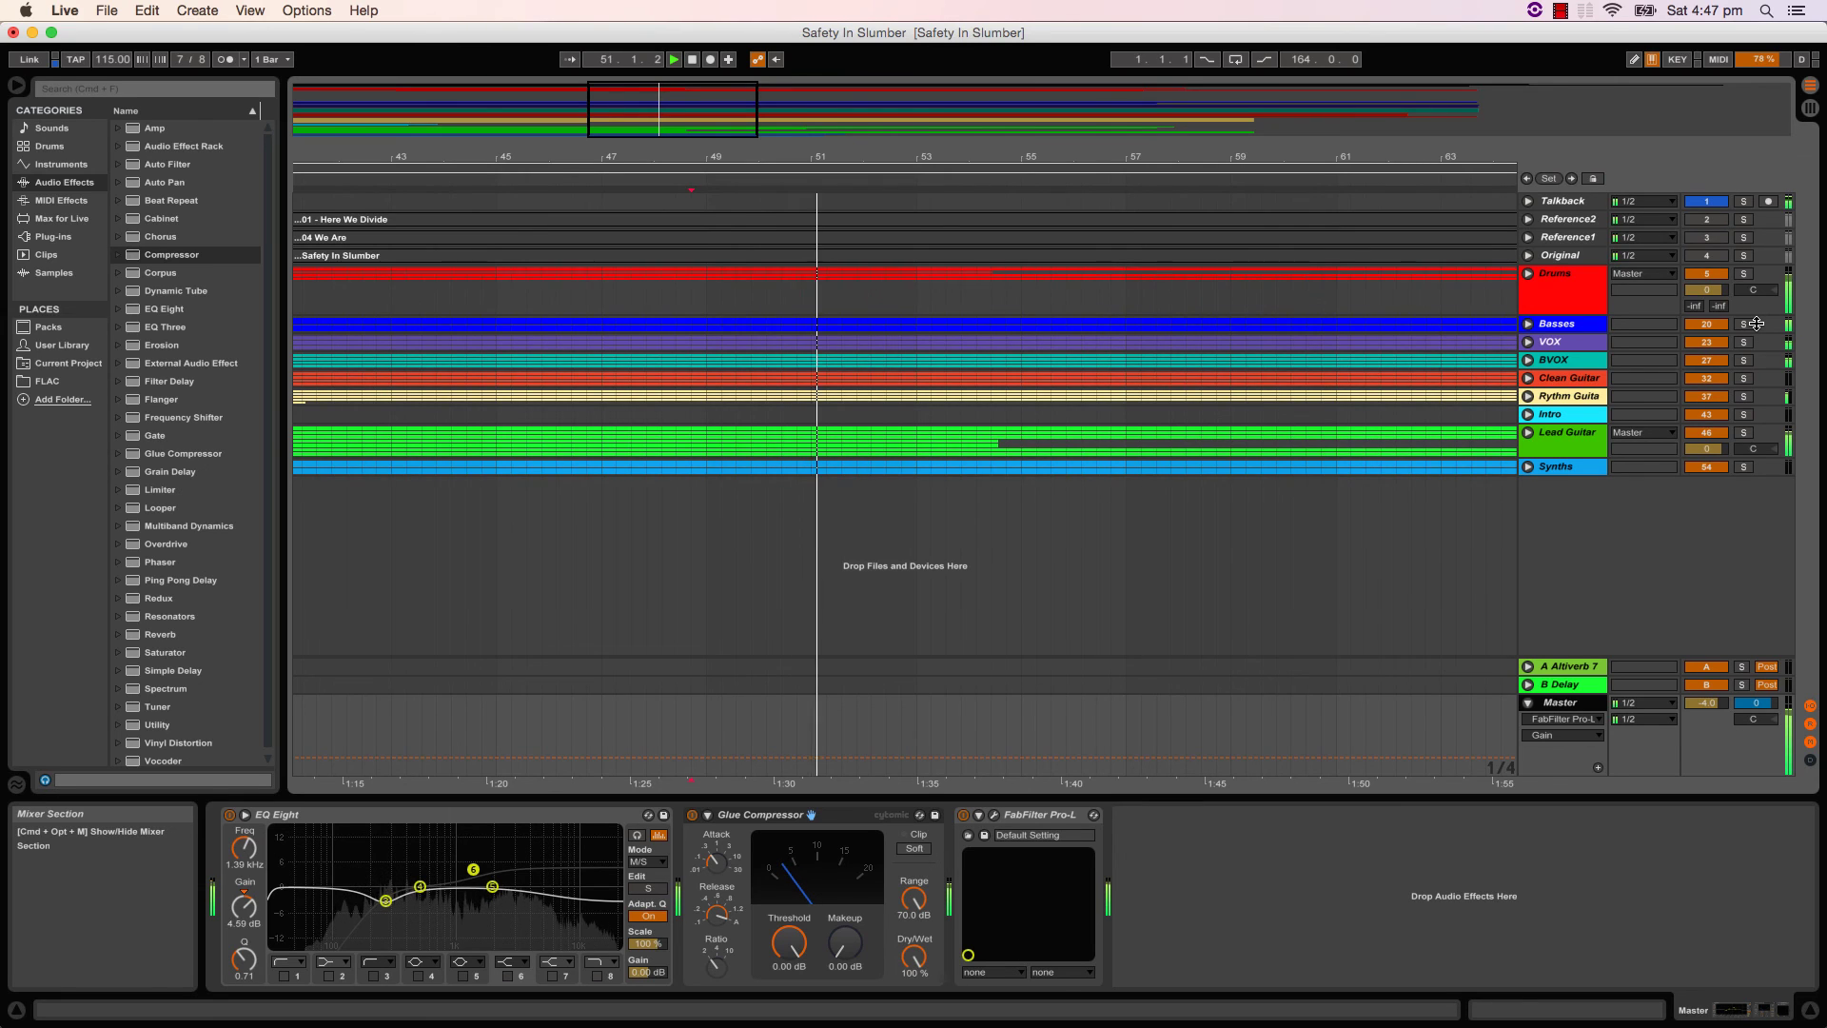
pyautogui.press('2')
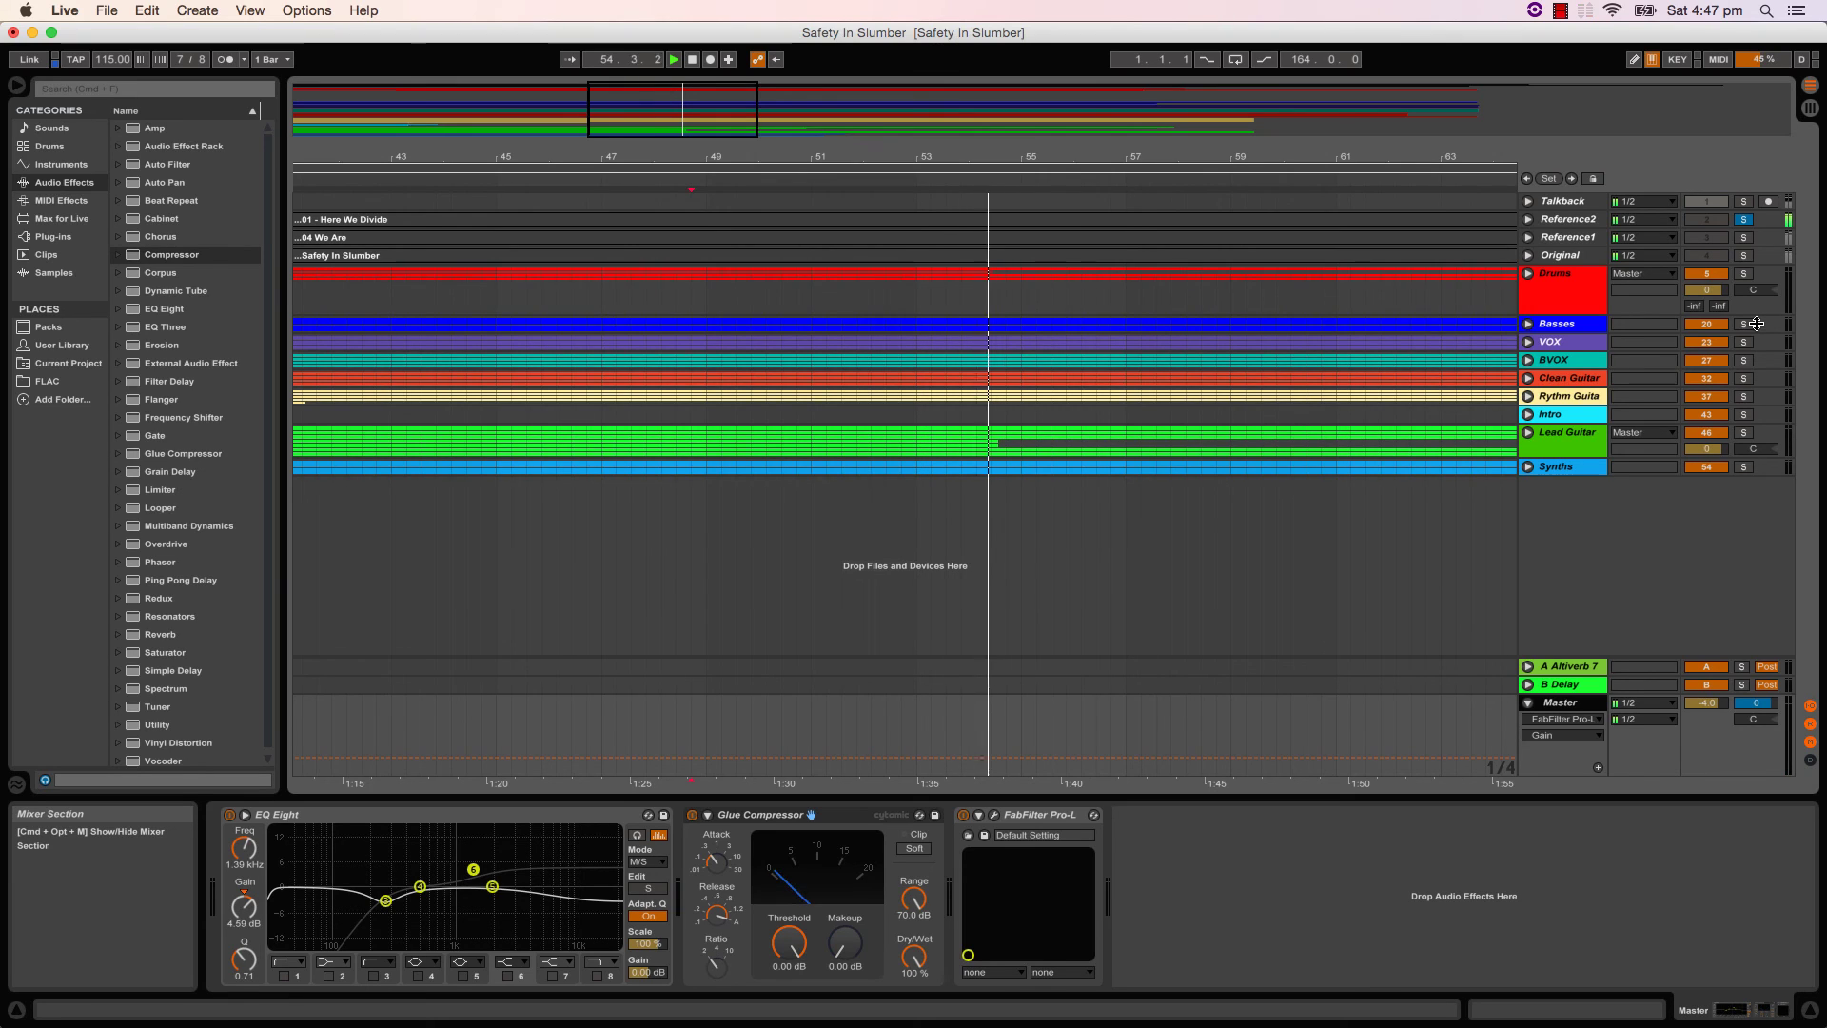
pyautogui.press('1')
pyautogui.press('space')
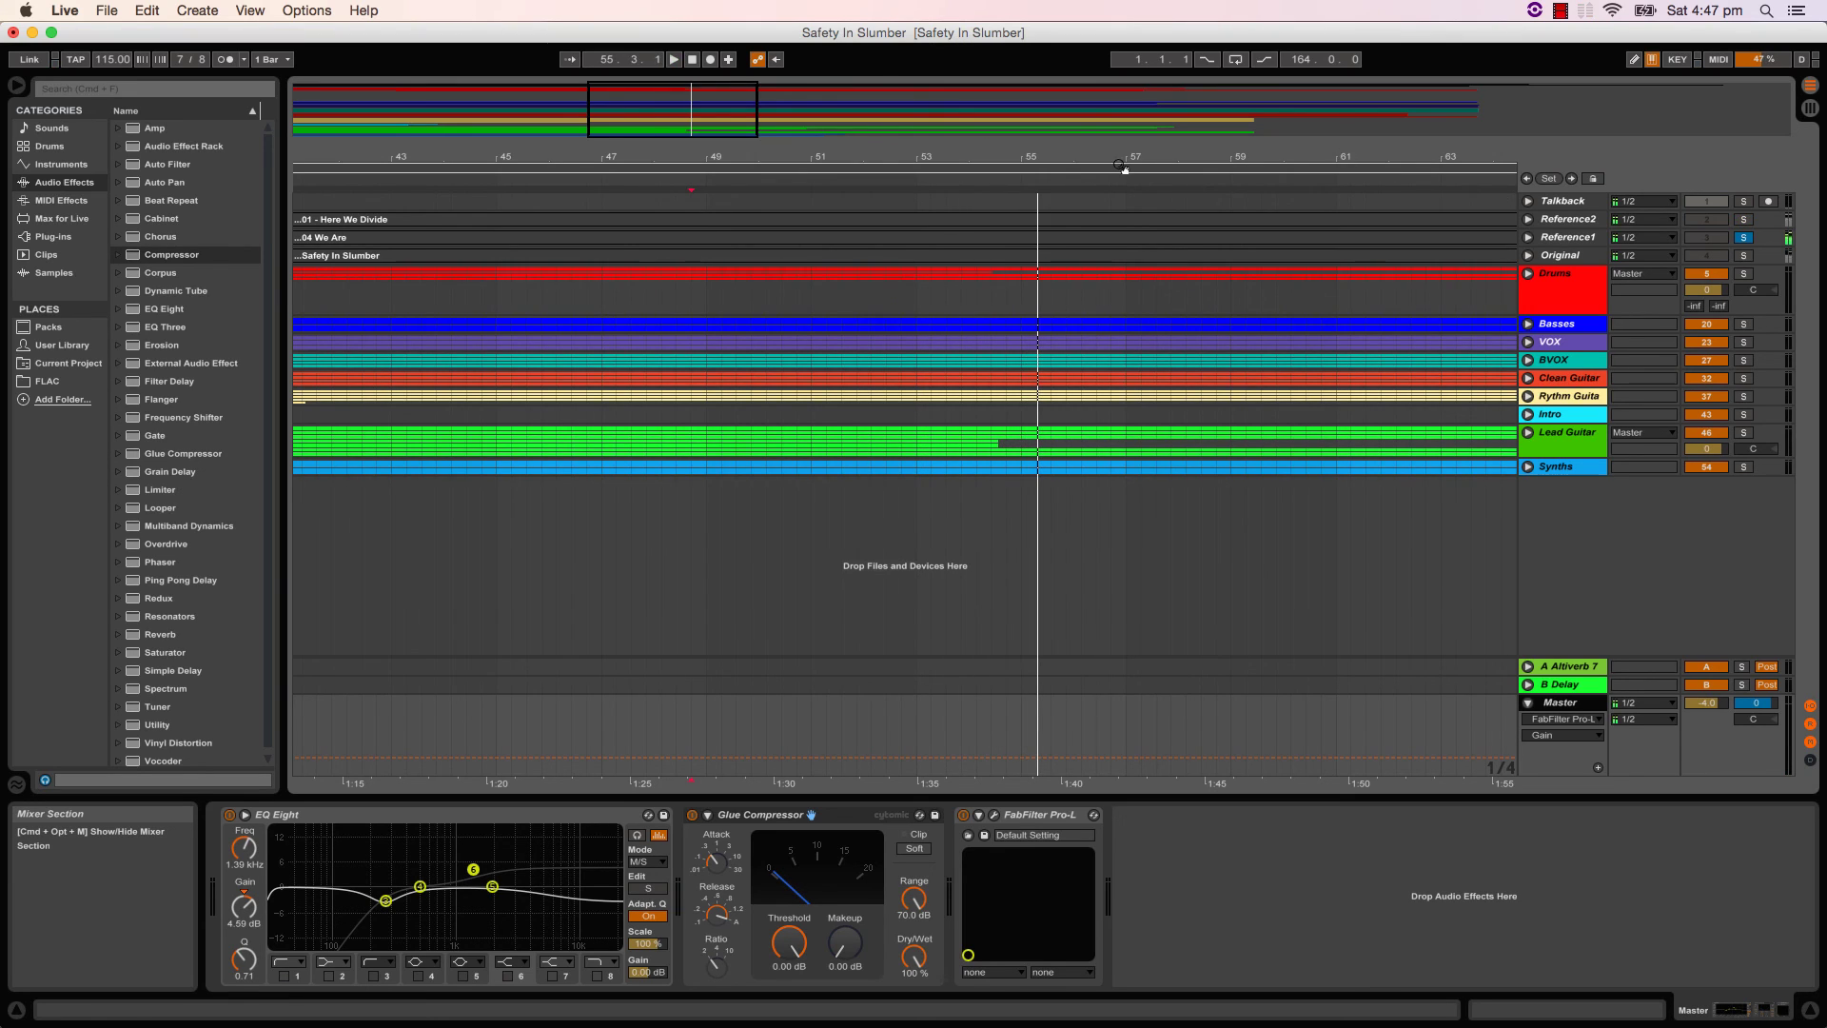
pyautogui.press('1')
# - Play from bar 101 and compare the mix with the Reference1, Reference2 and Original tracks
pyautogui.moveTo(1101, 157); pyautogui.dragTo(626, 104)
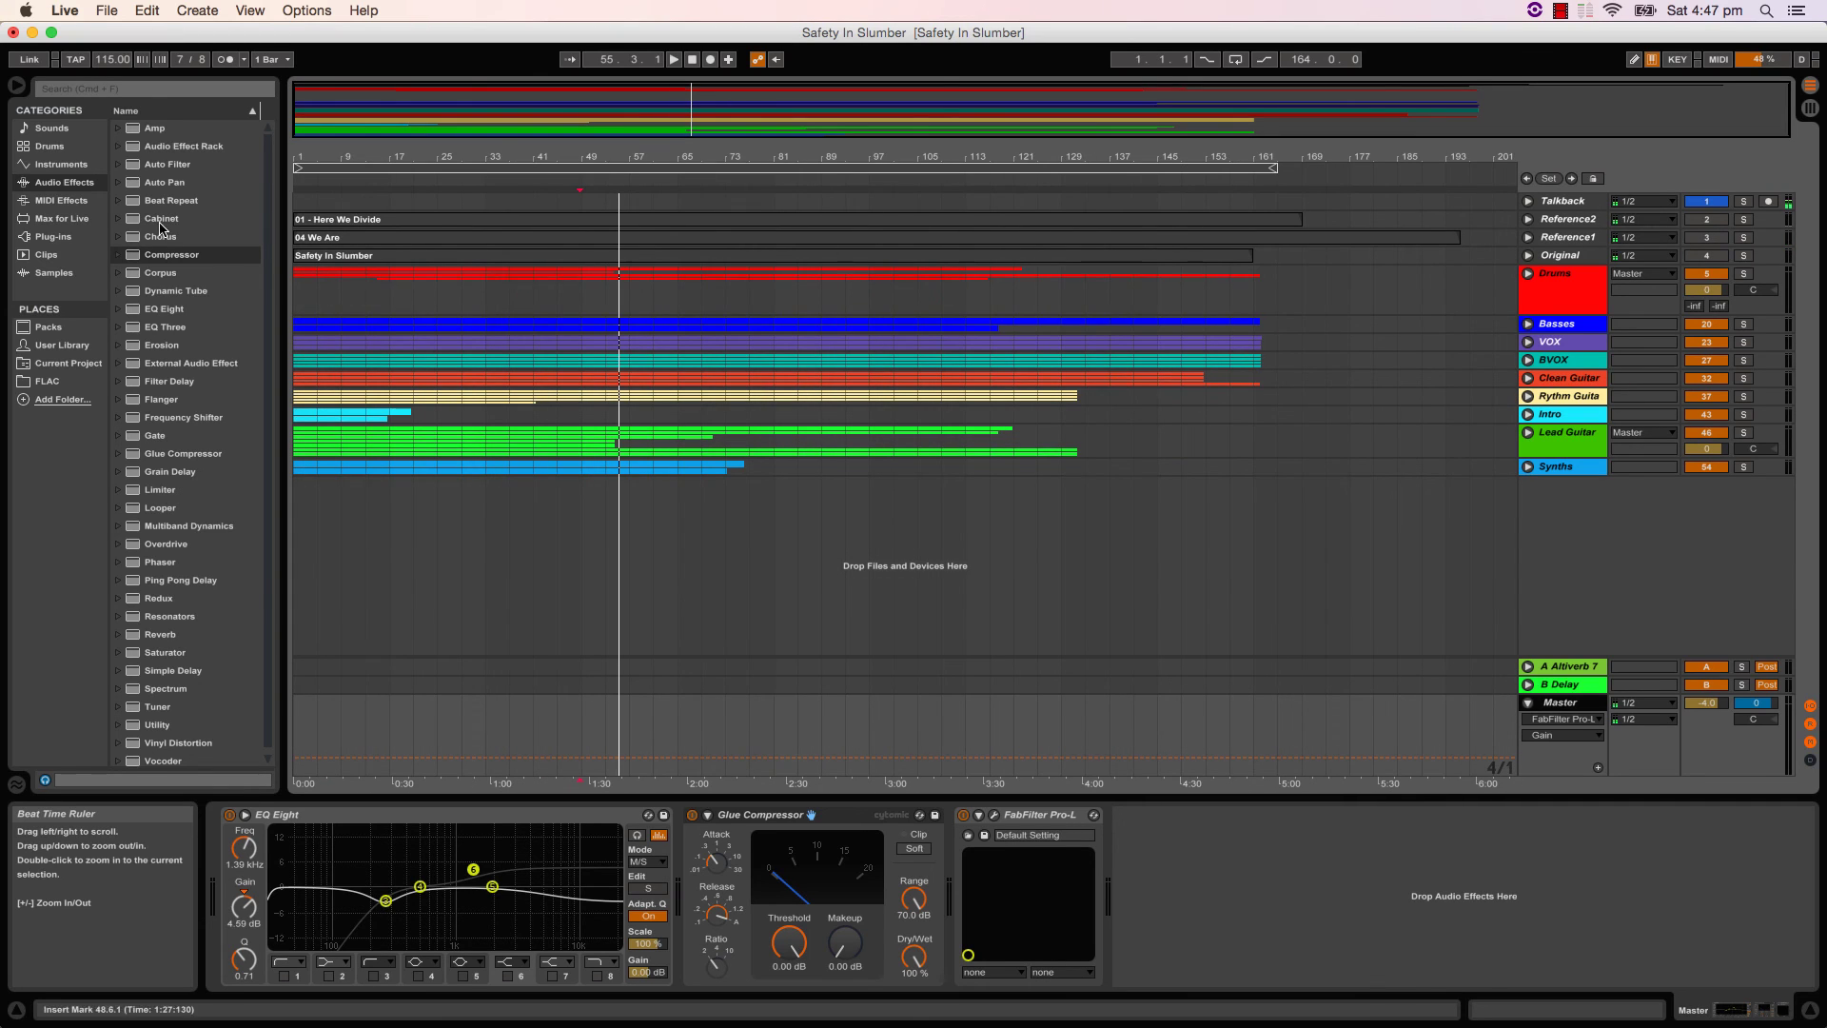
pyautogui.click(888, 205)
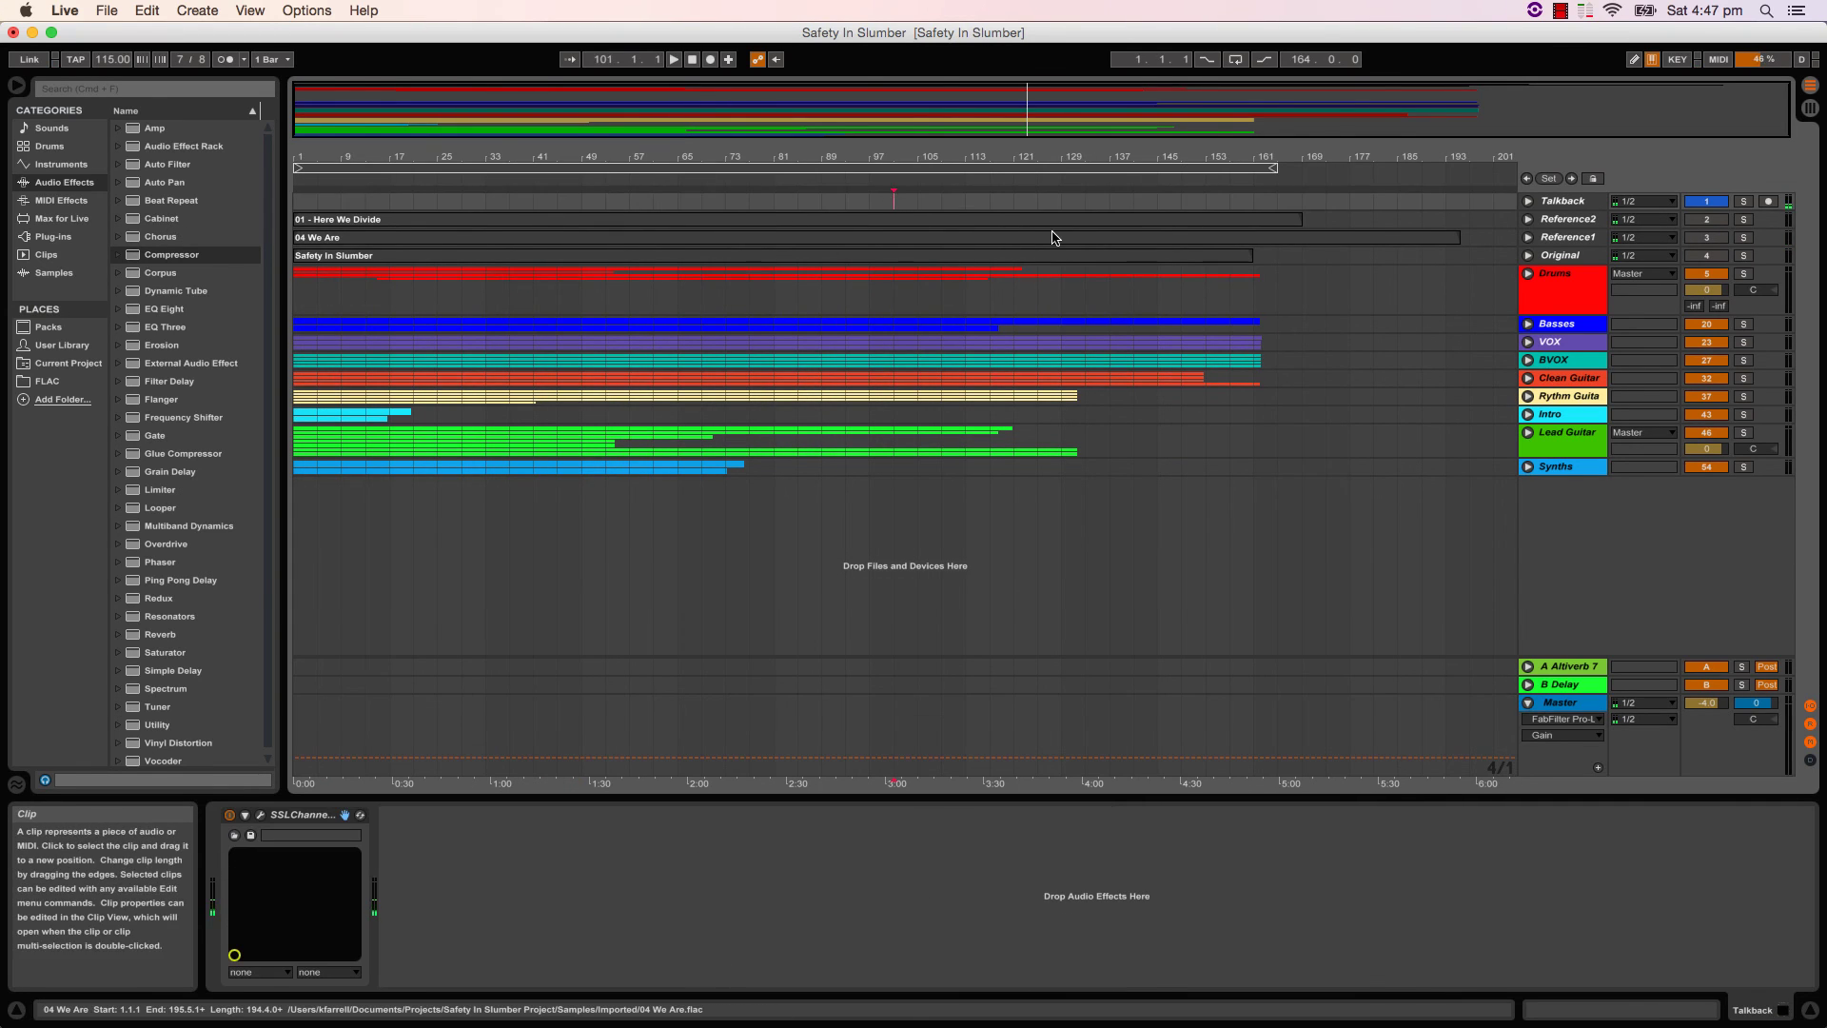
pyautogui.press('space')
pyautogui.press('1')
pyautogui.press('1')
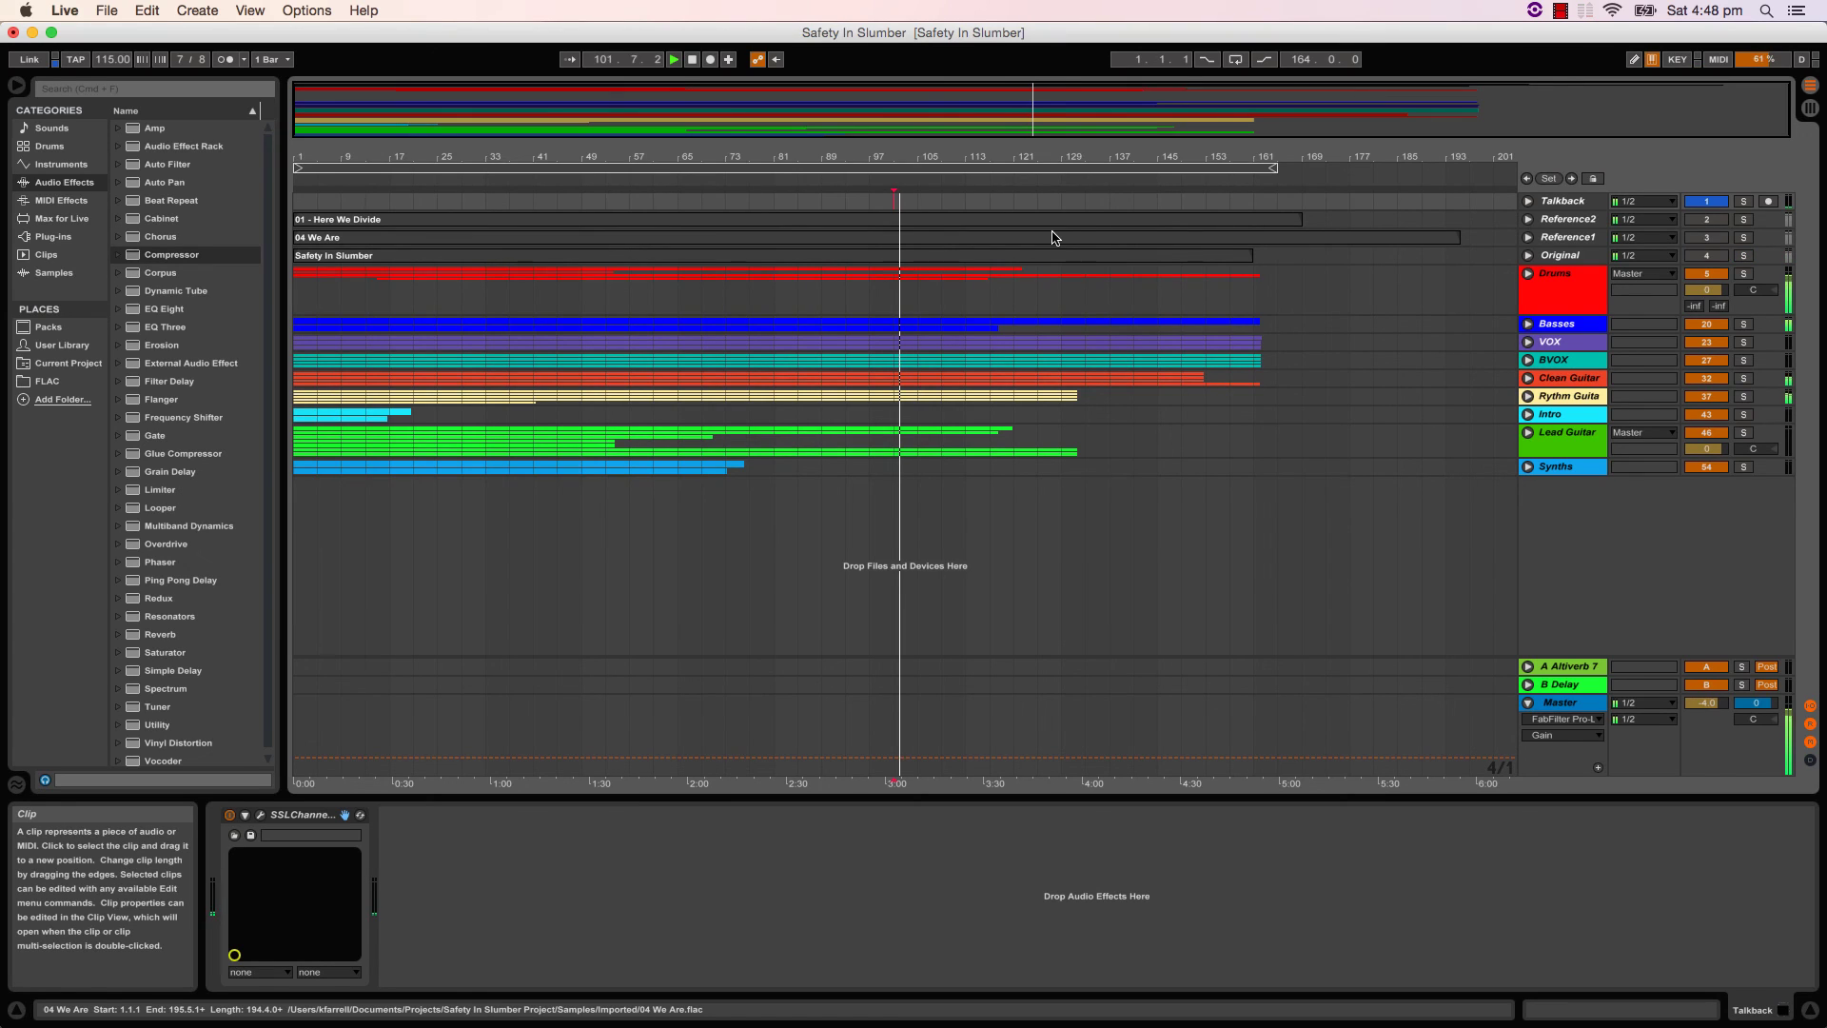
pyautogui.press('2')
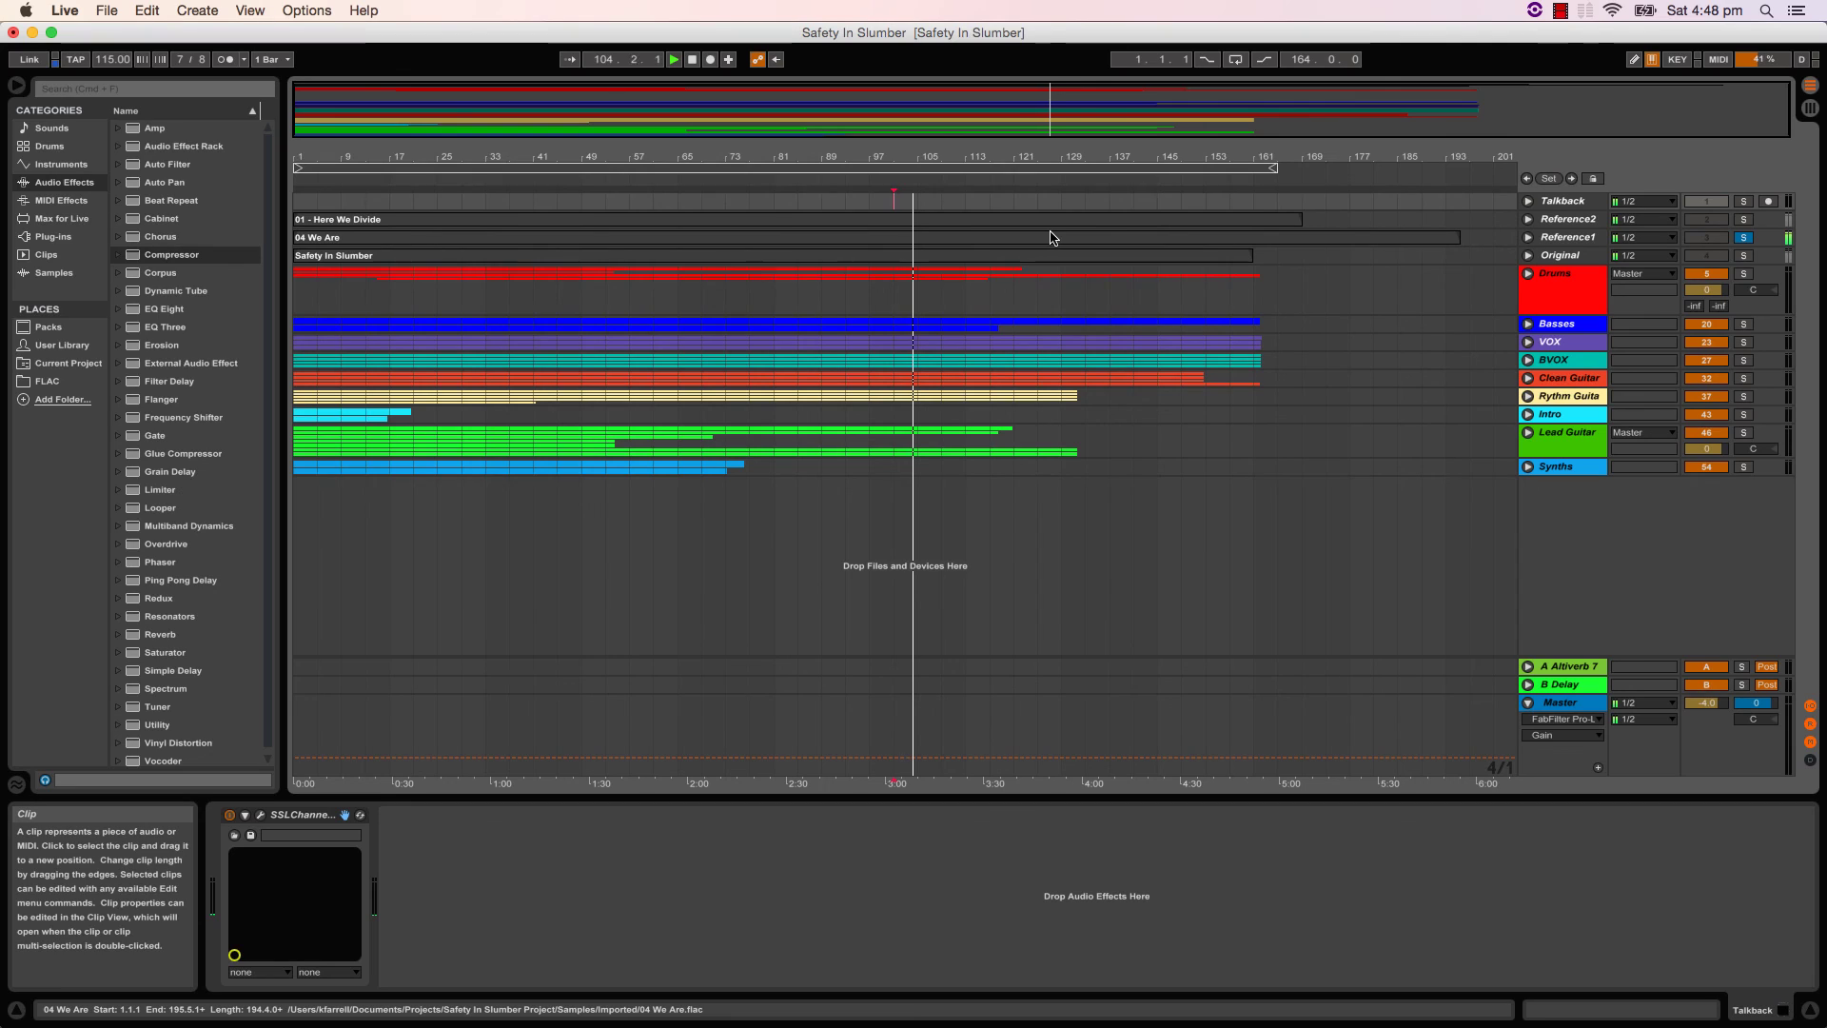
pyautogui.press('2')
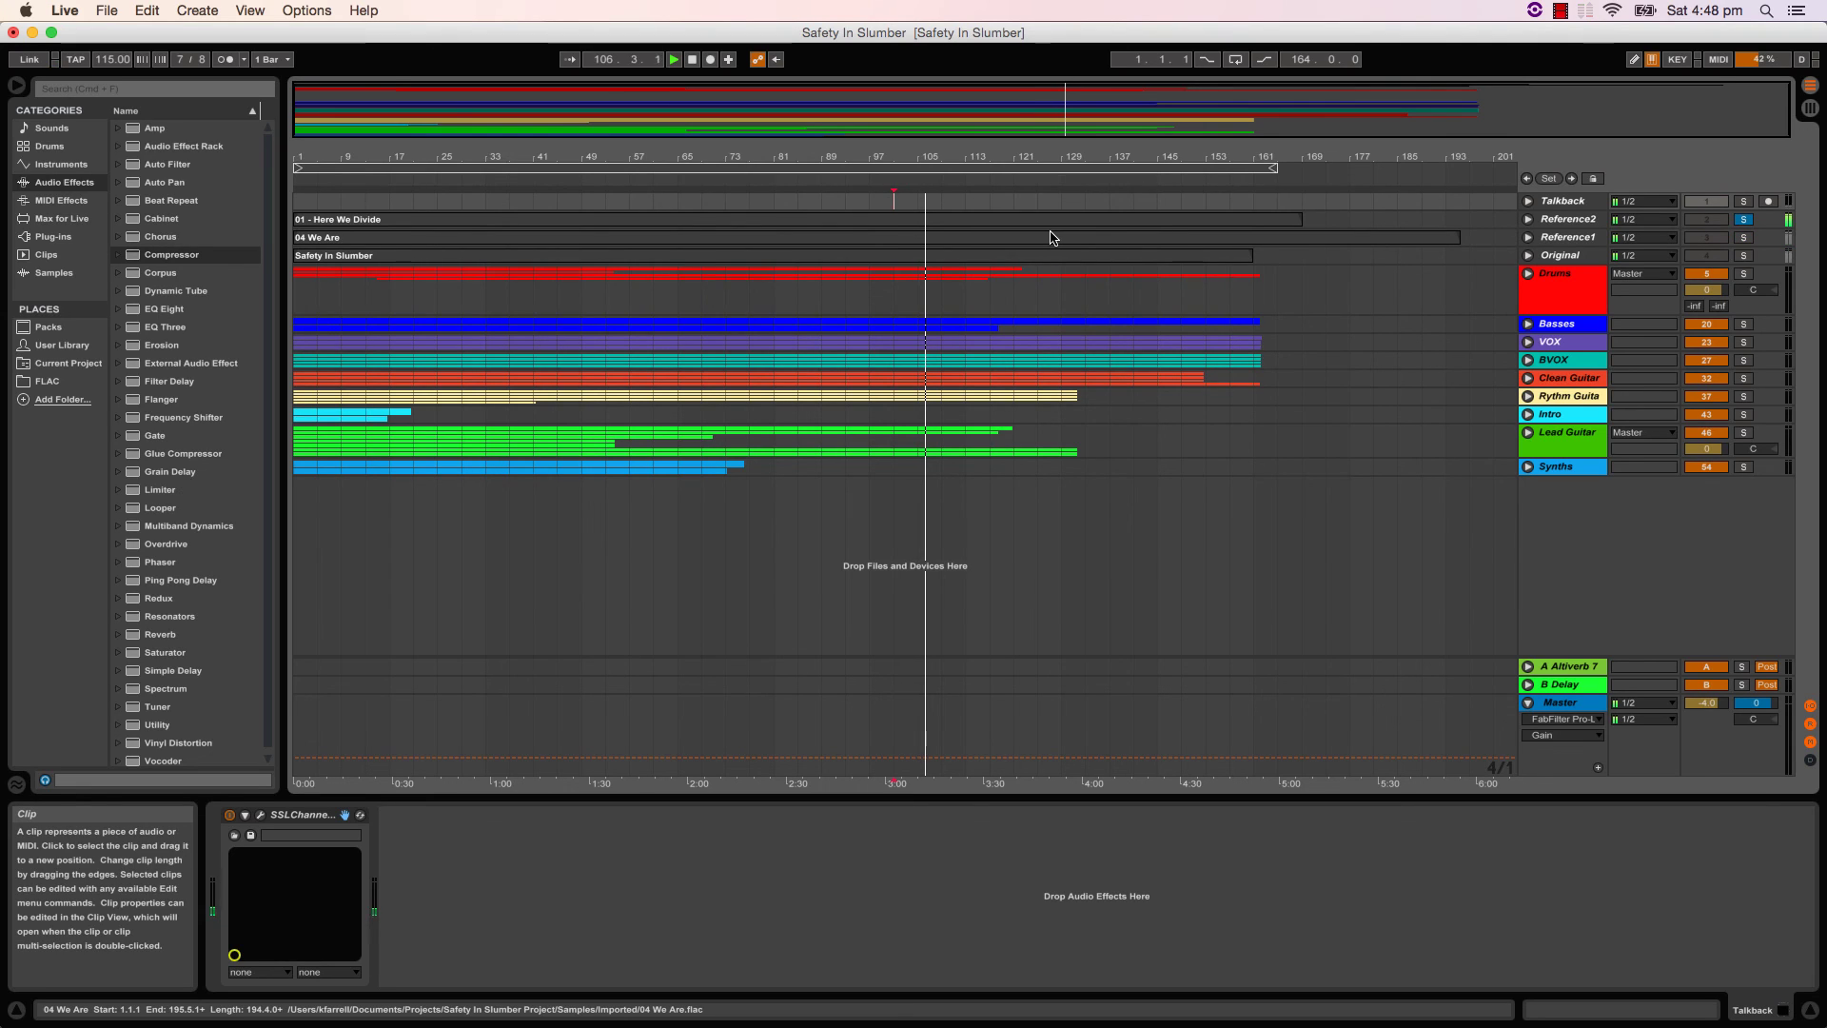
pyautogui.press('4')
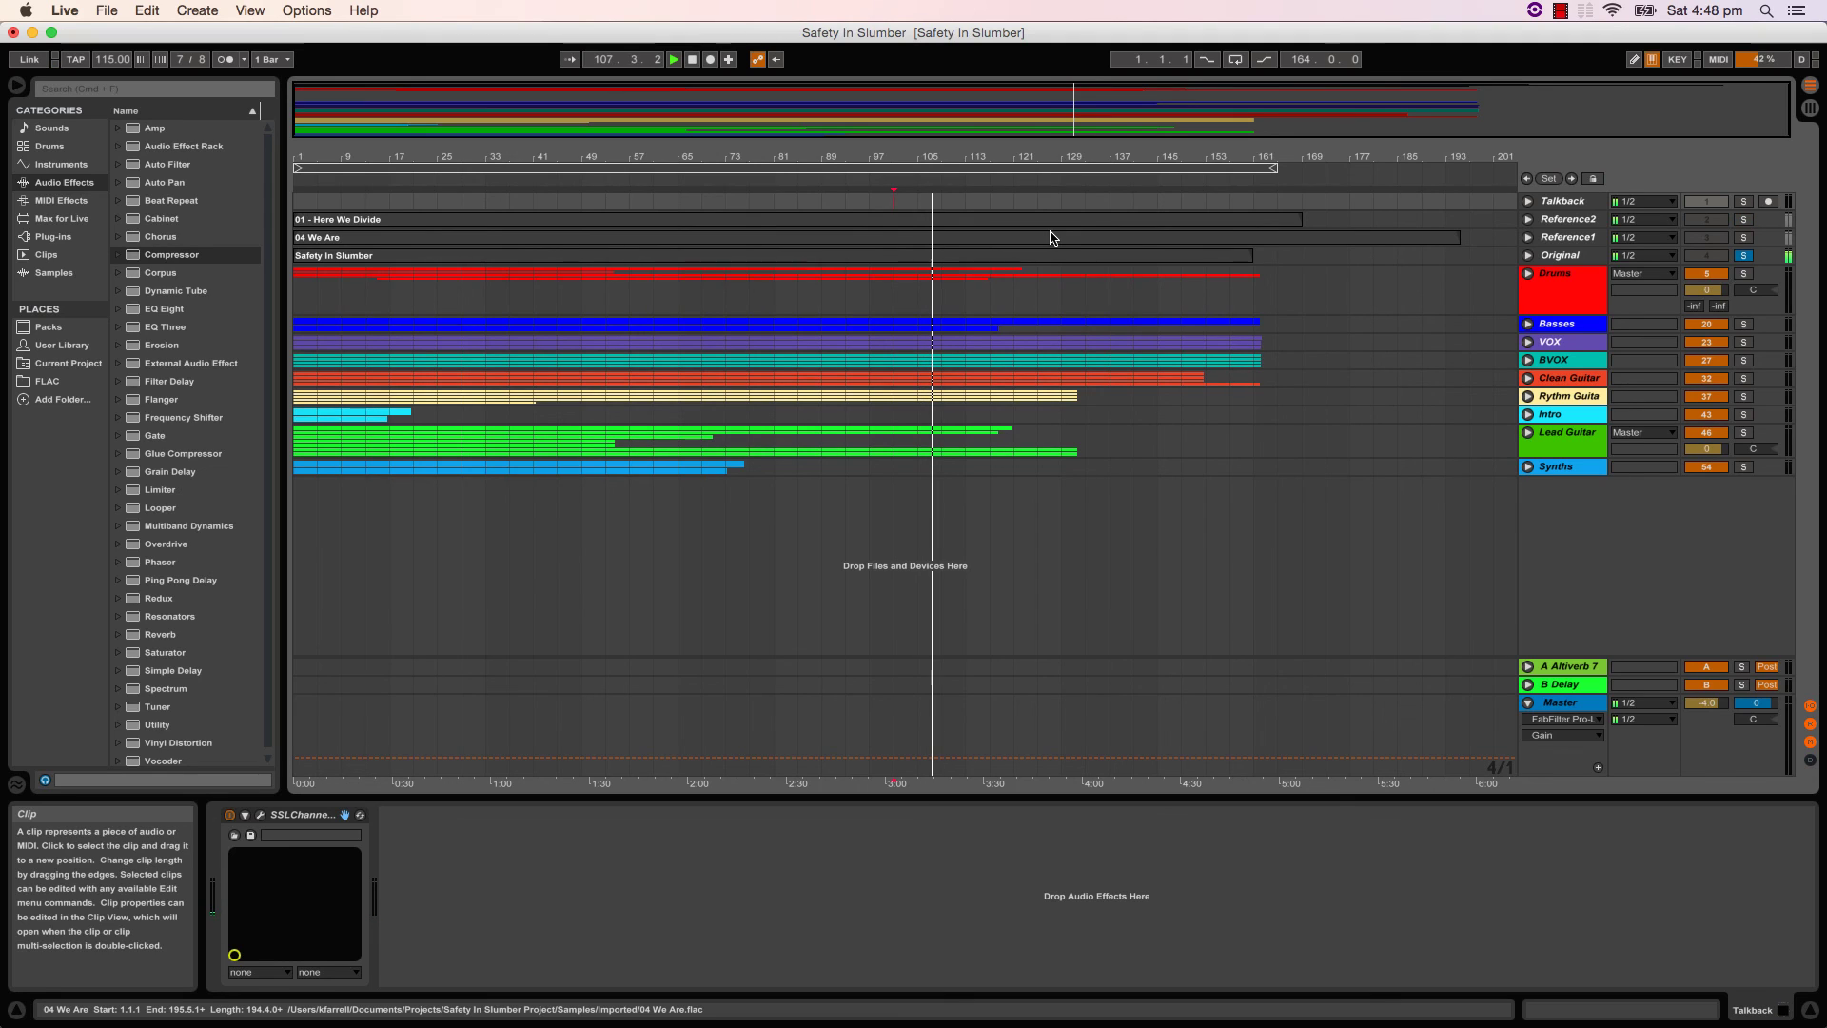
pyautogui.press('1')
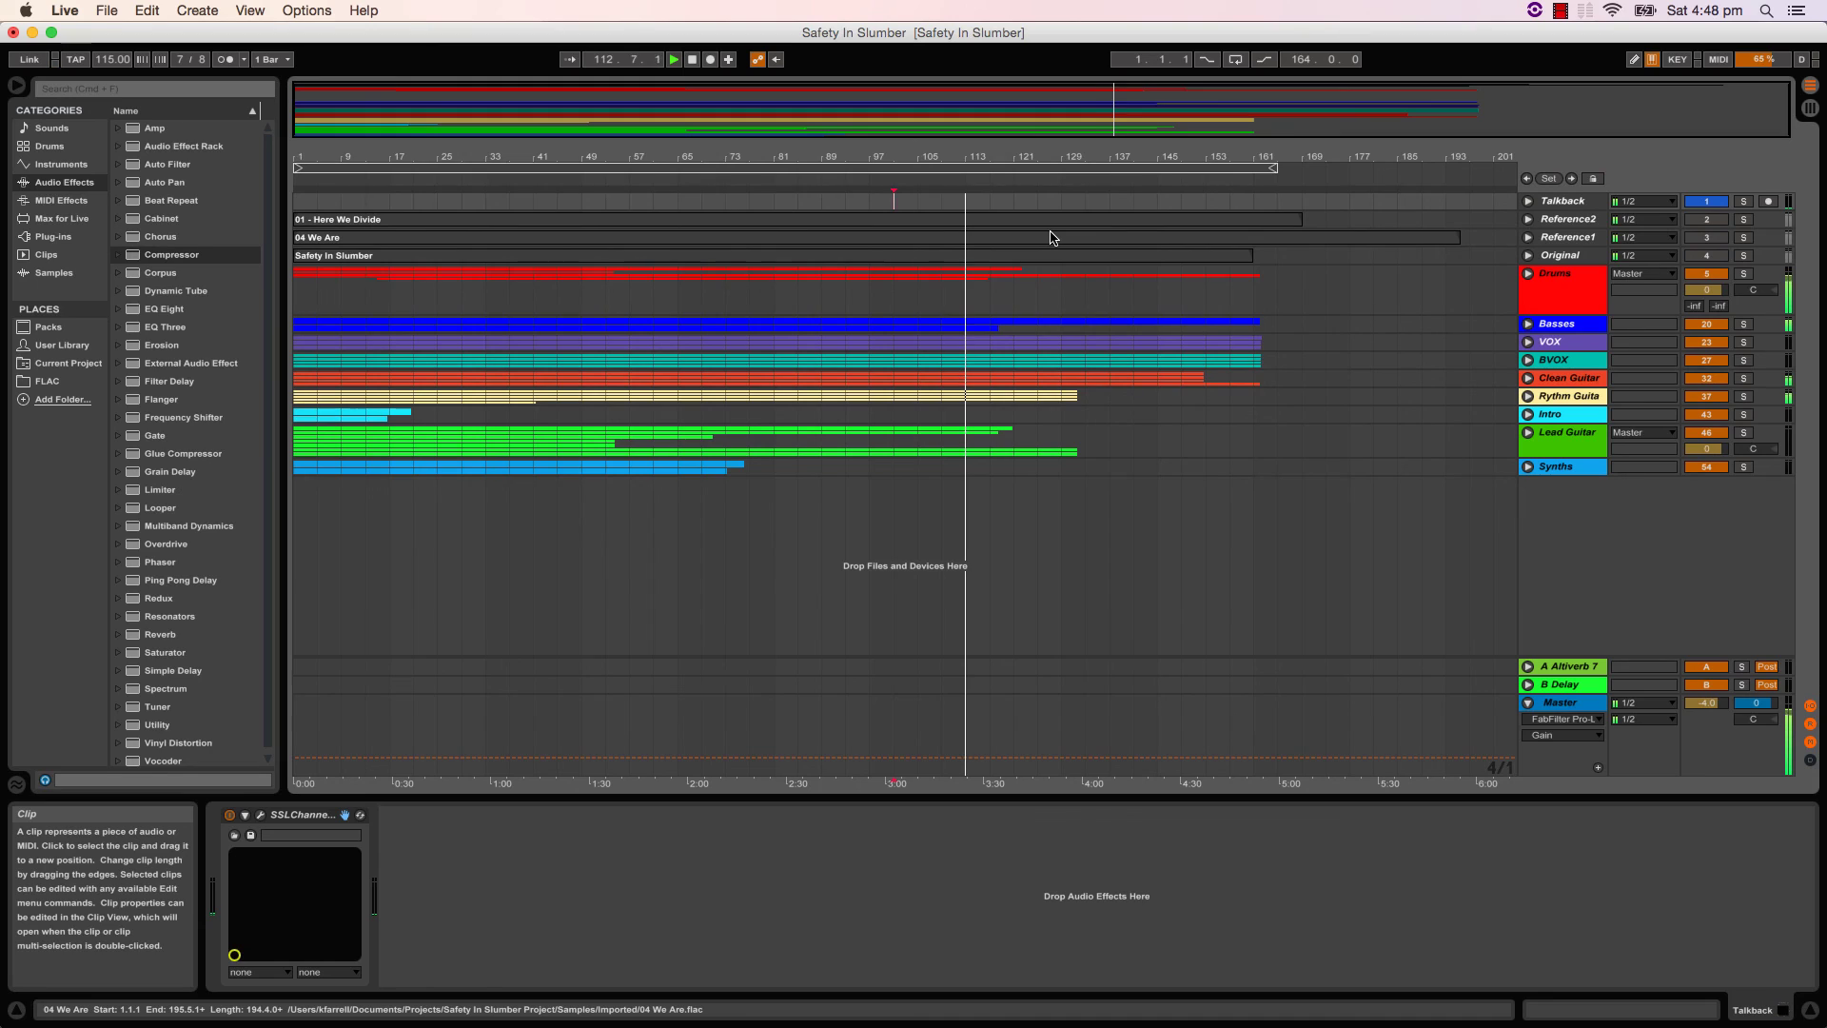
pyautogui.press('s')
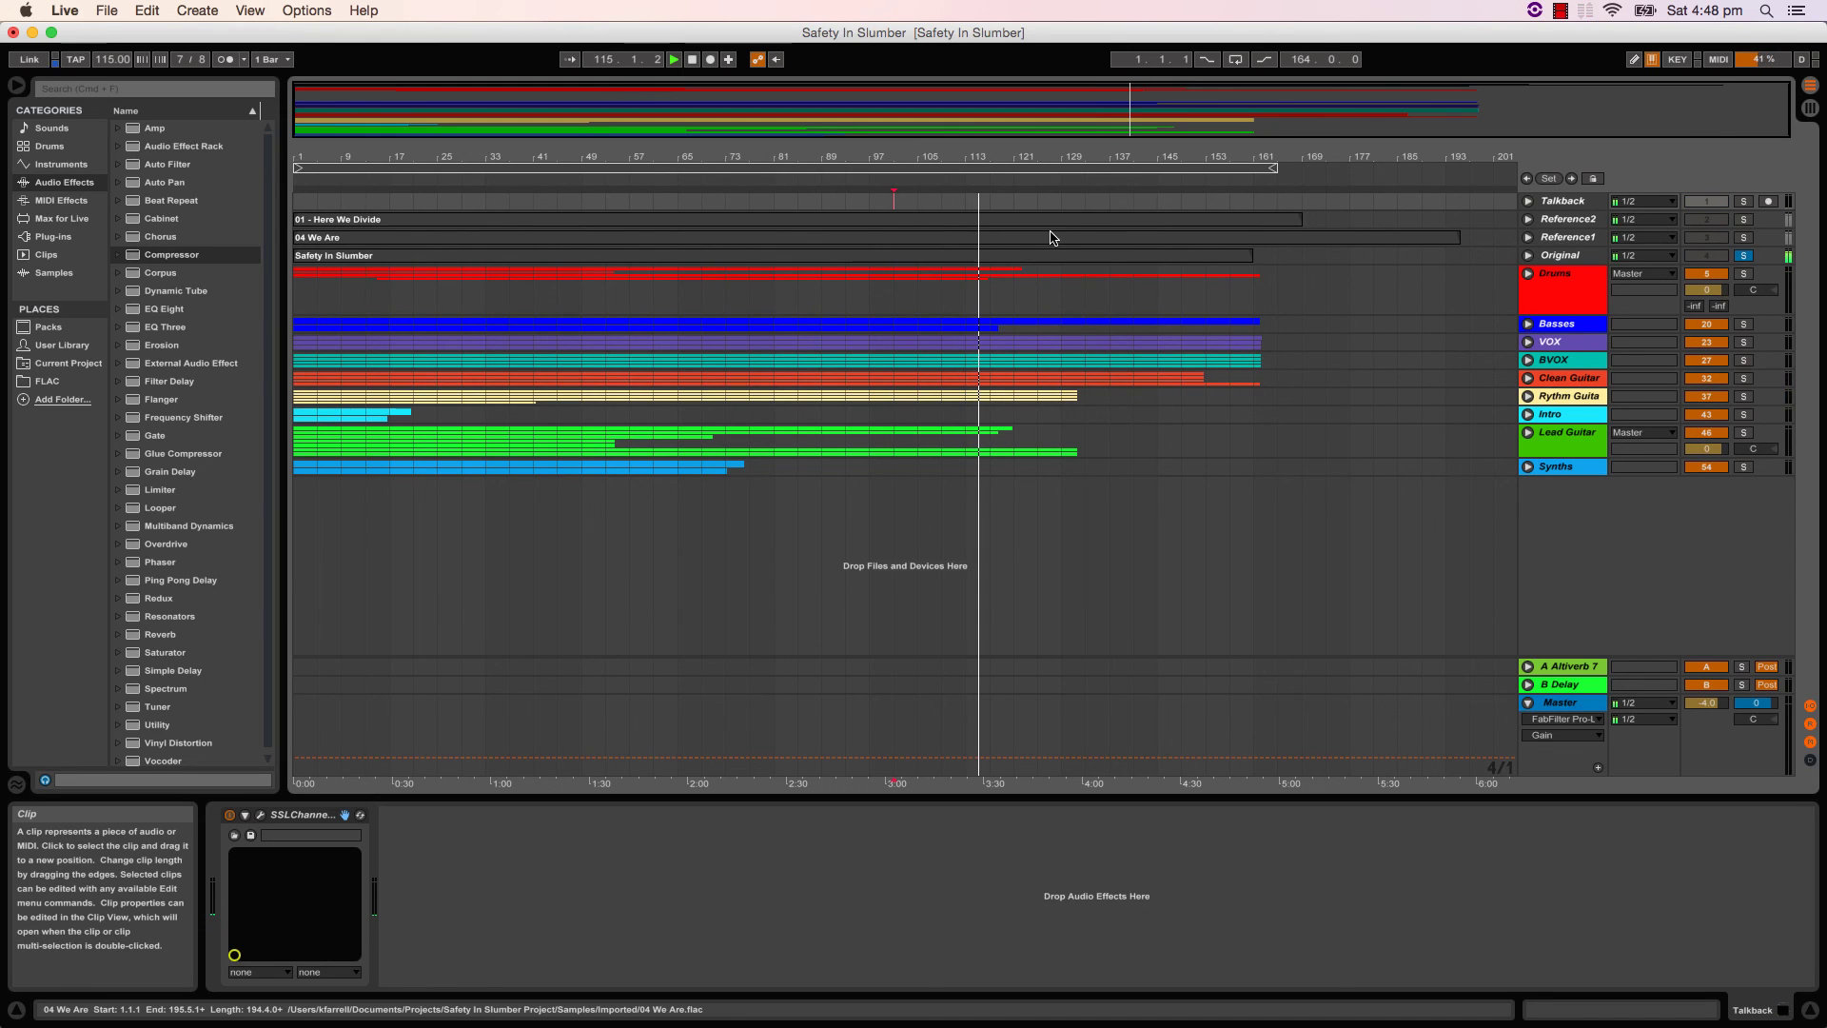
pyautogui.press('s')
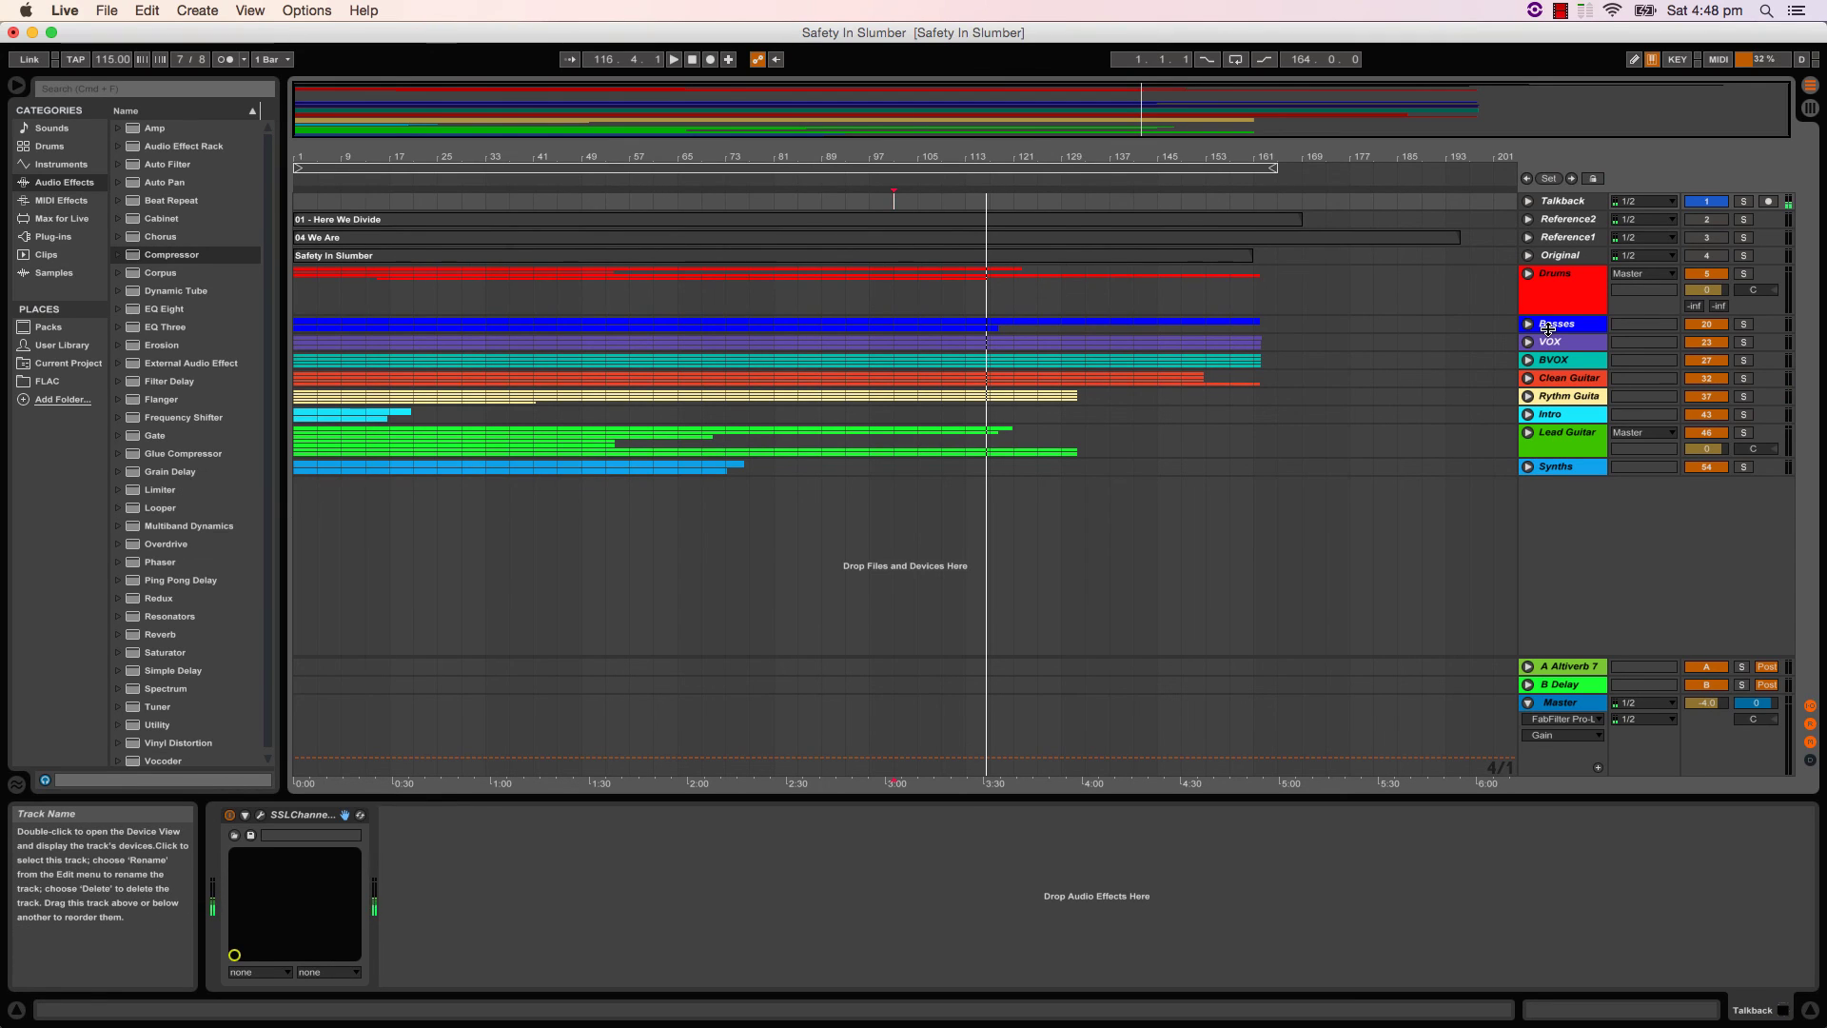
# - Play from bar 9, check the Piano track of the Synths group in solo and set its volume to about -3.0 dB
pyautogui.click(1528, 467)
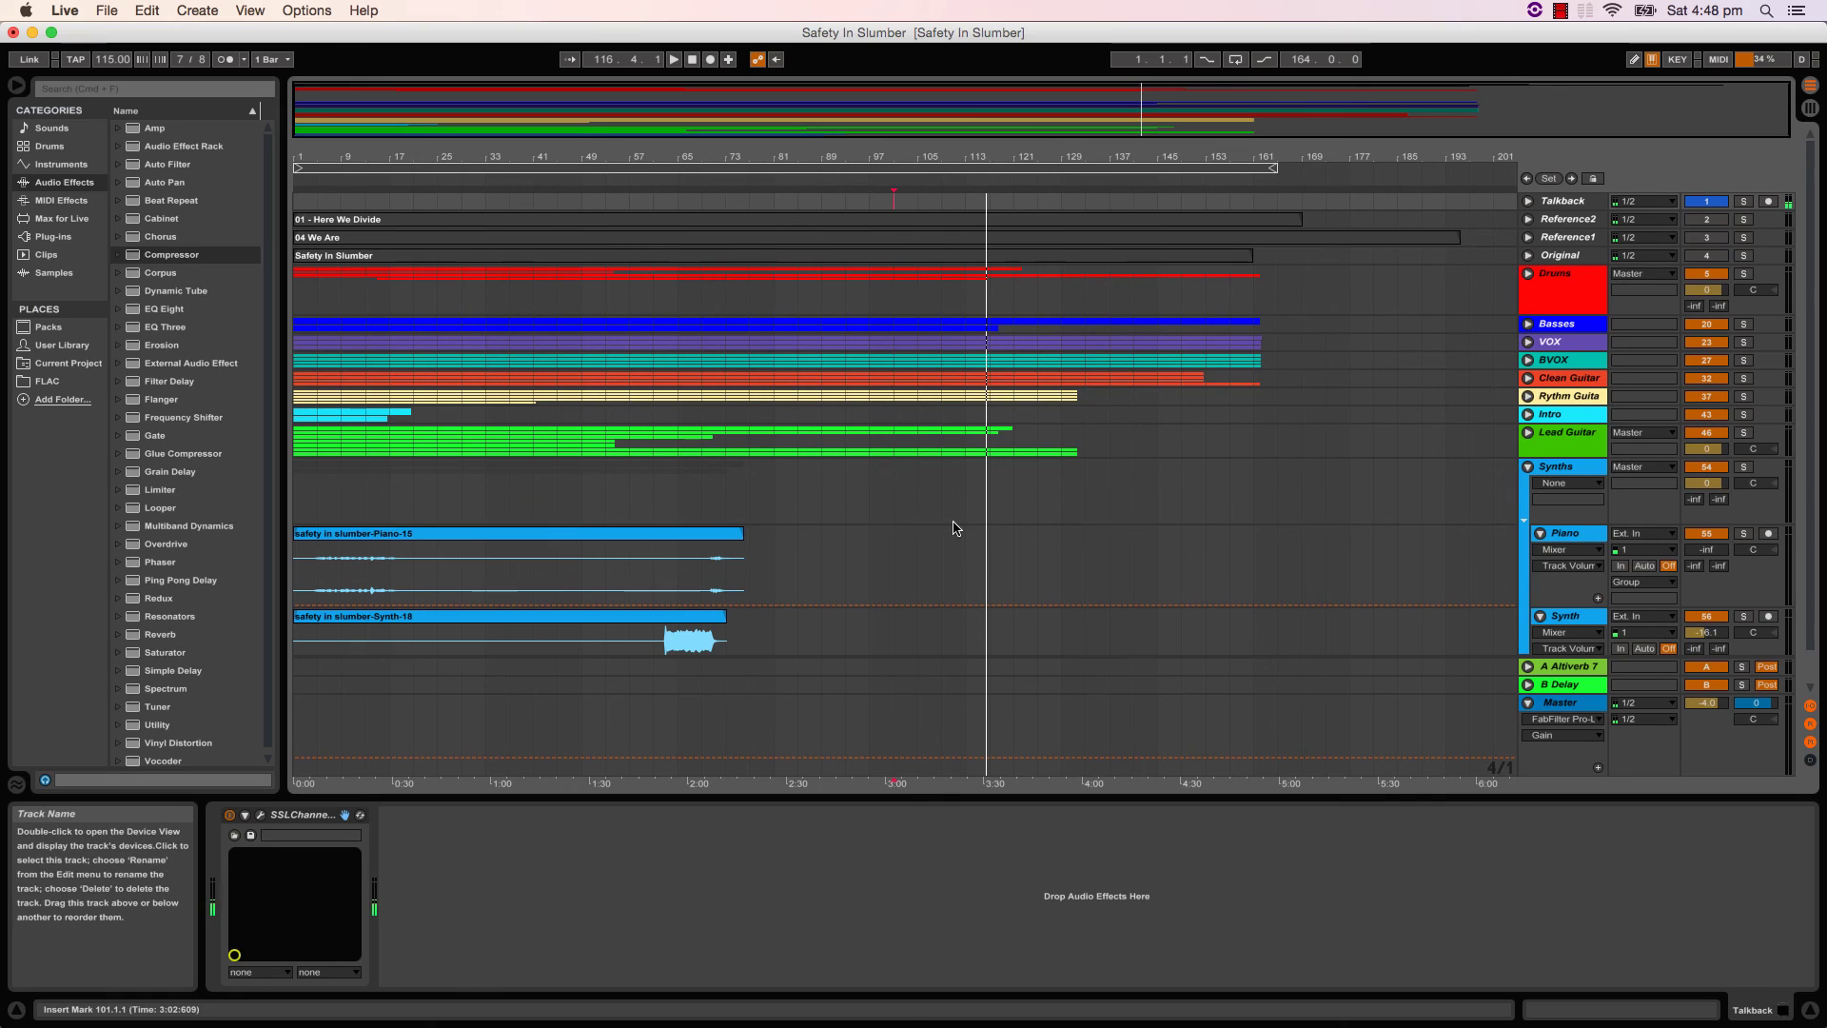
pyautogui.click(341, 576)
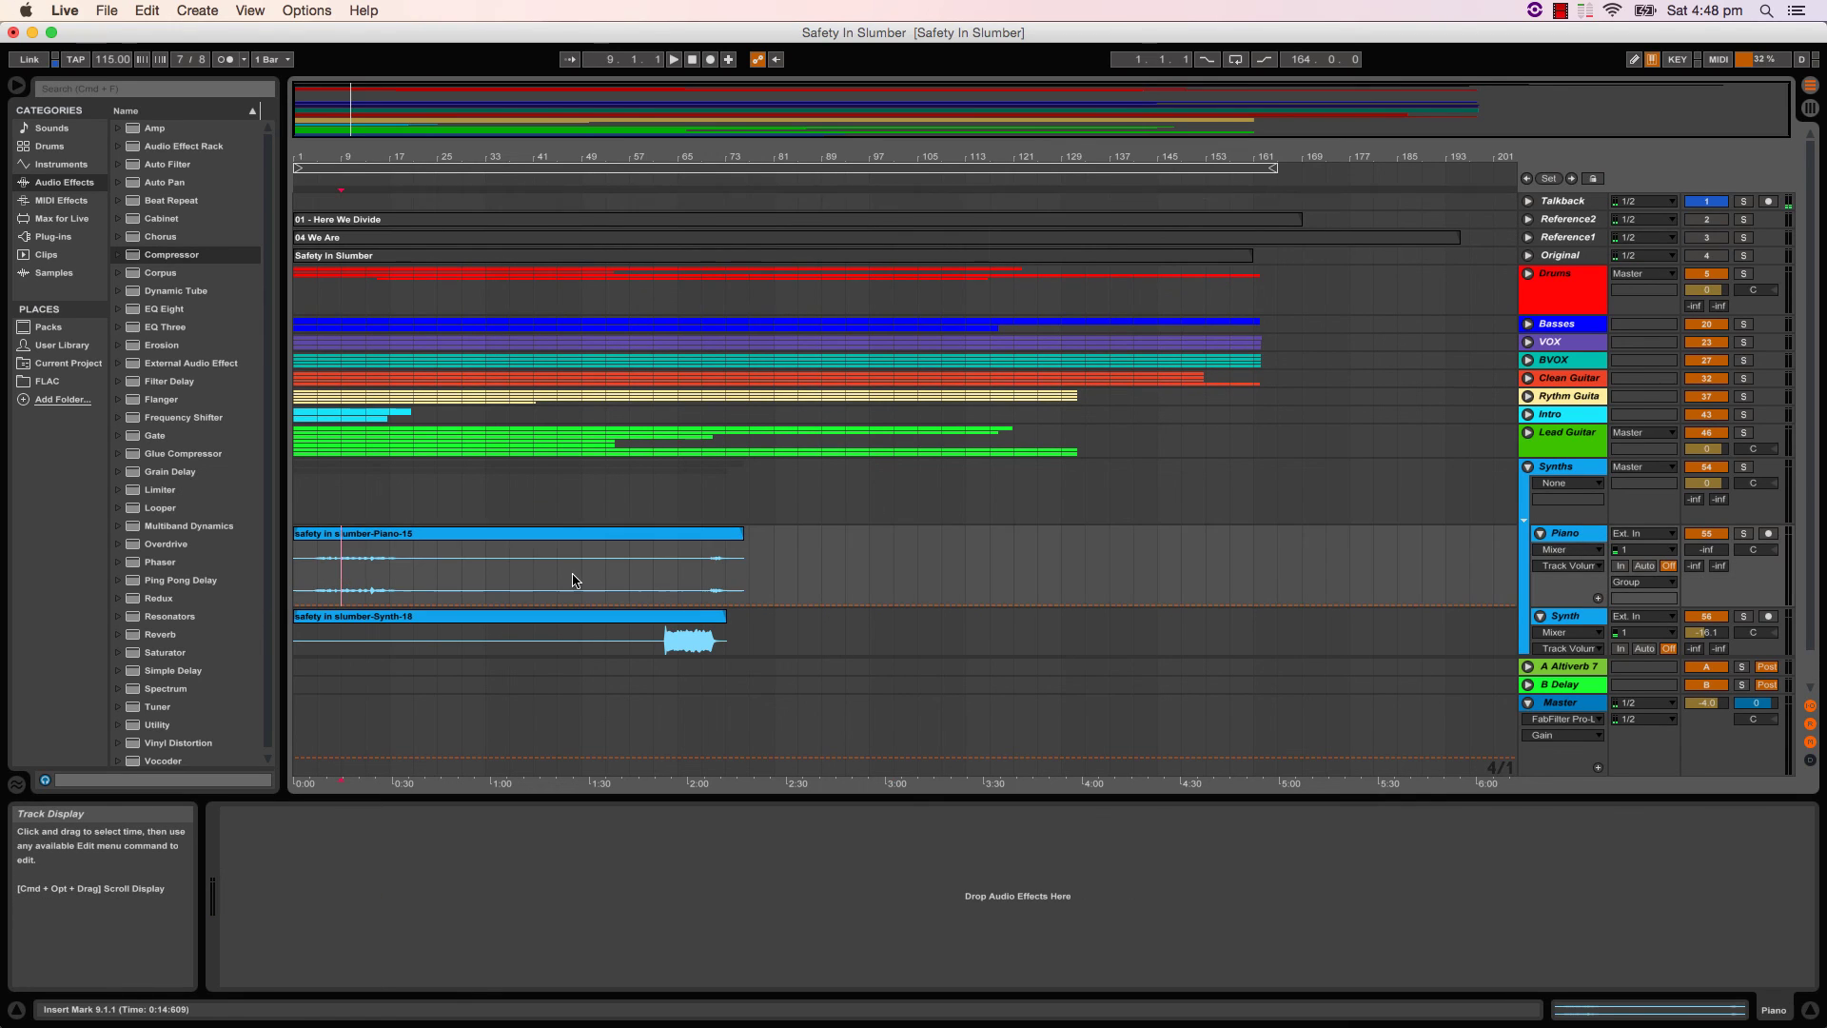
pyautogui.press('space')
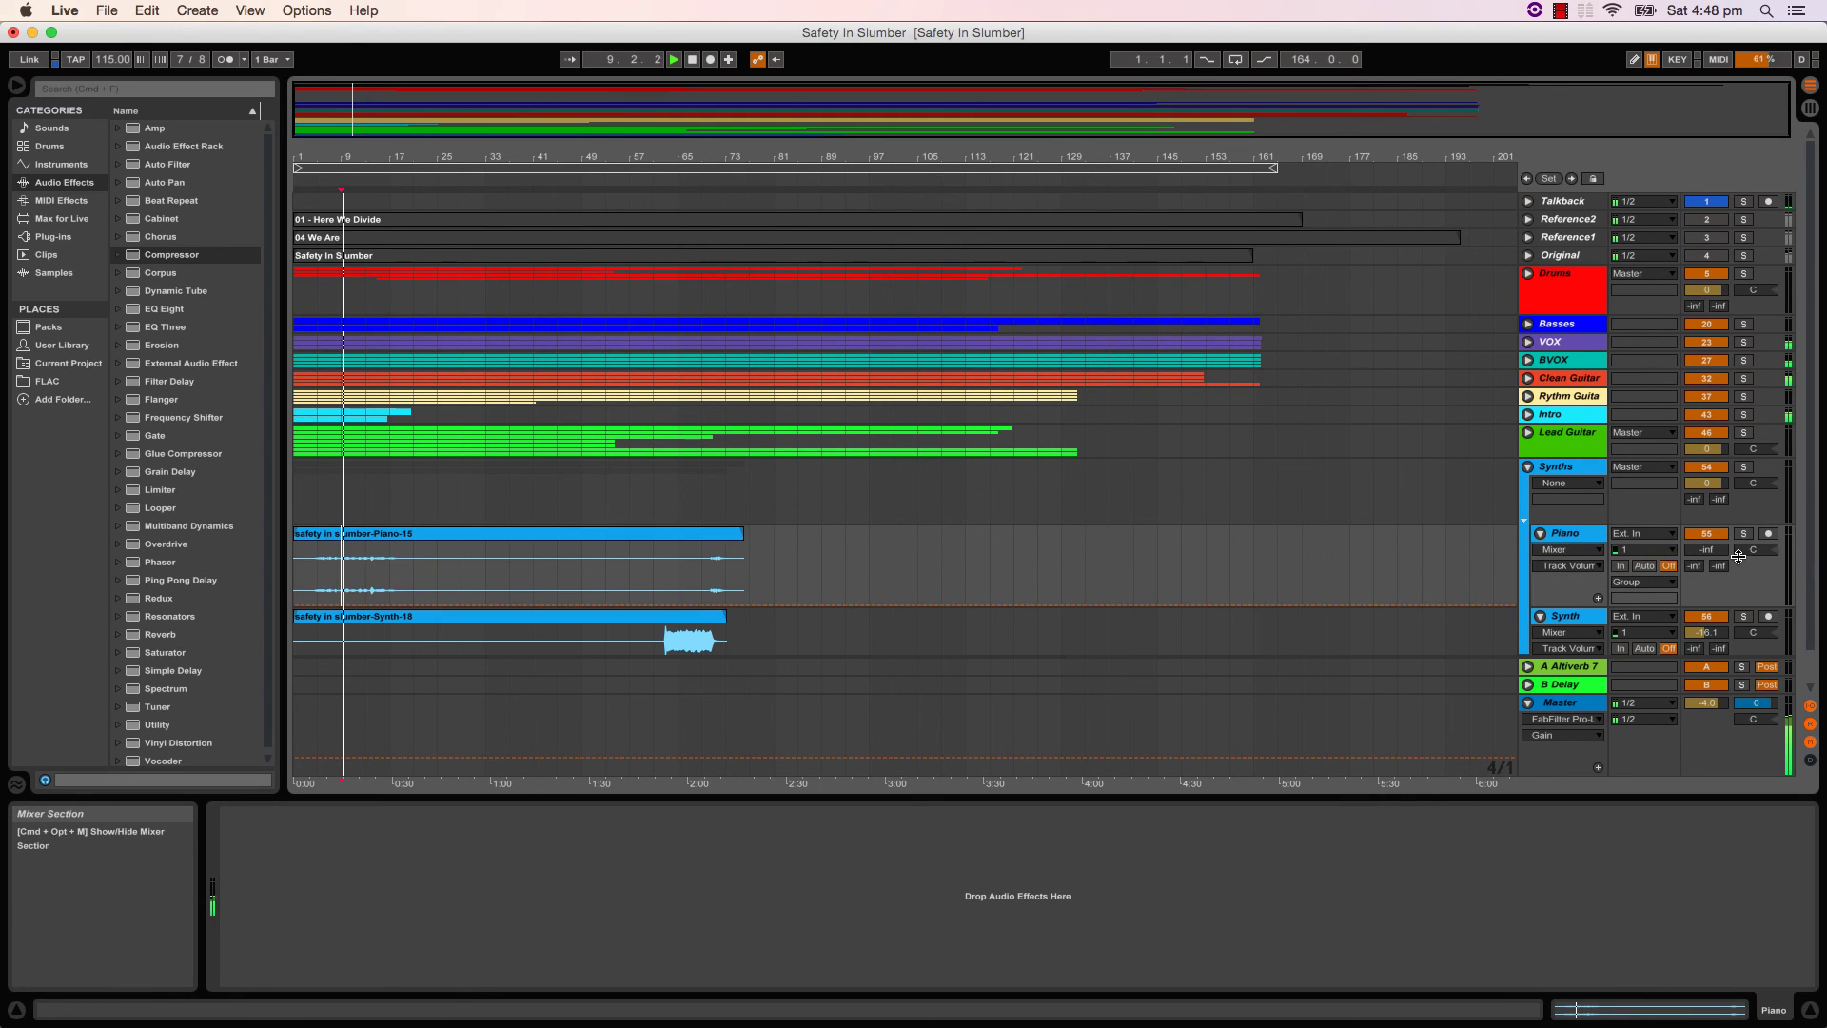
pyautogui.click(1743, 534)
pyautogui.moveTo(1706, 550)
pyautogui.mouseDown()
pyautogui.moveTo(1707, 494)
pyautogui.moveTo(1714, 548)
pyautogui.moveTo(1713, 533)
pyautogui.mouseUp()
pyautogui.click(1744, 535)
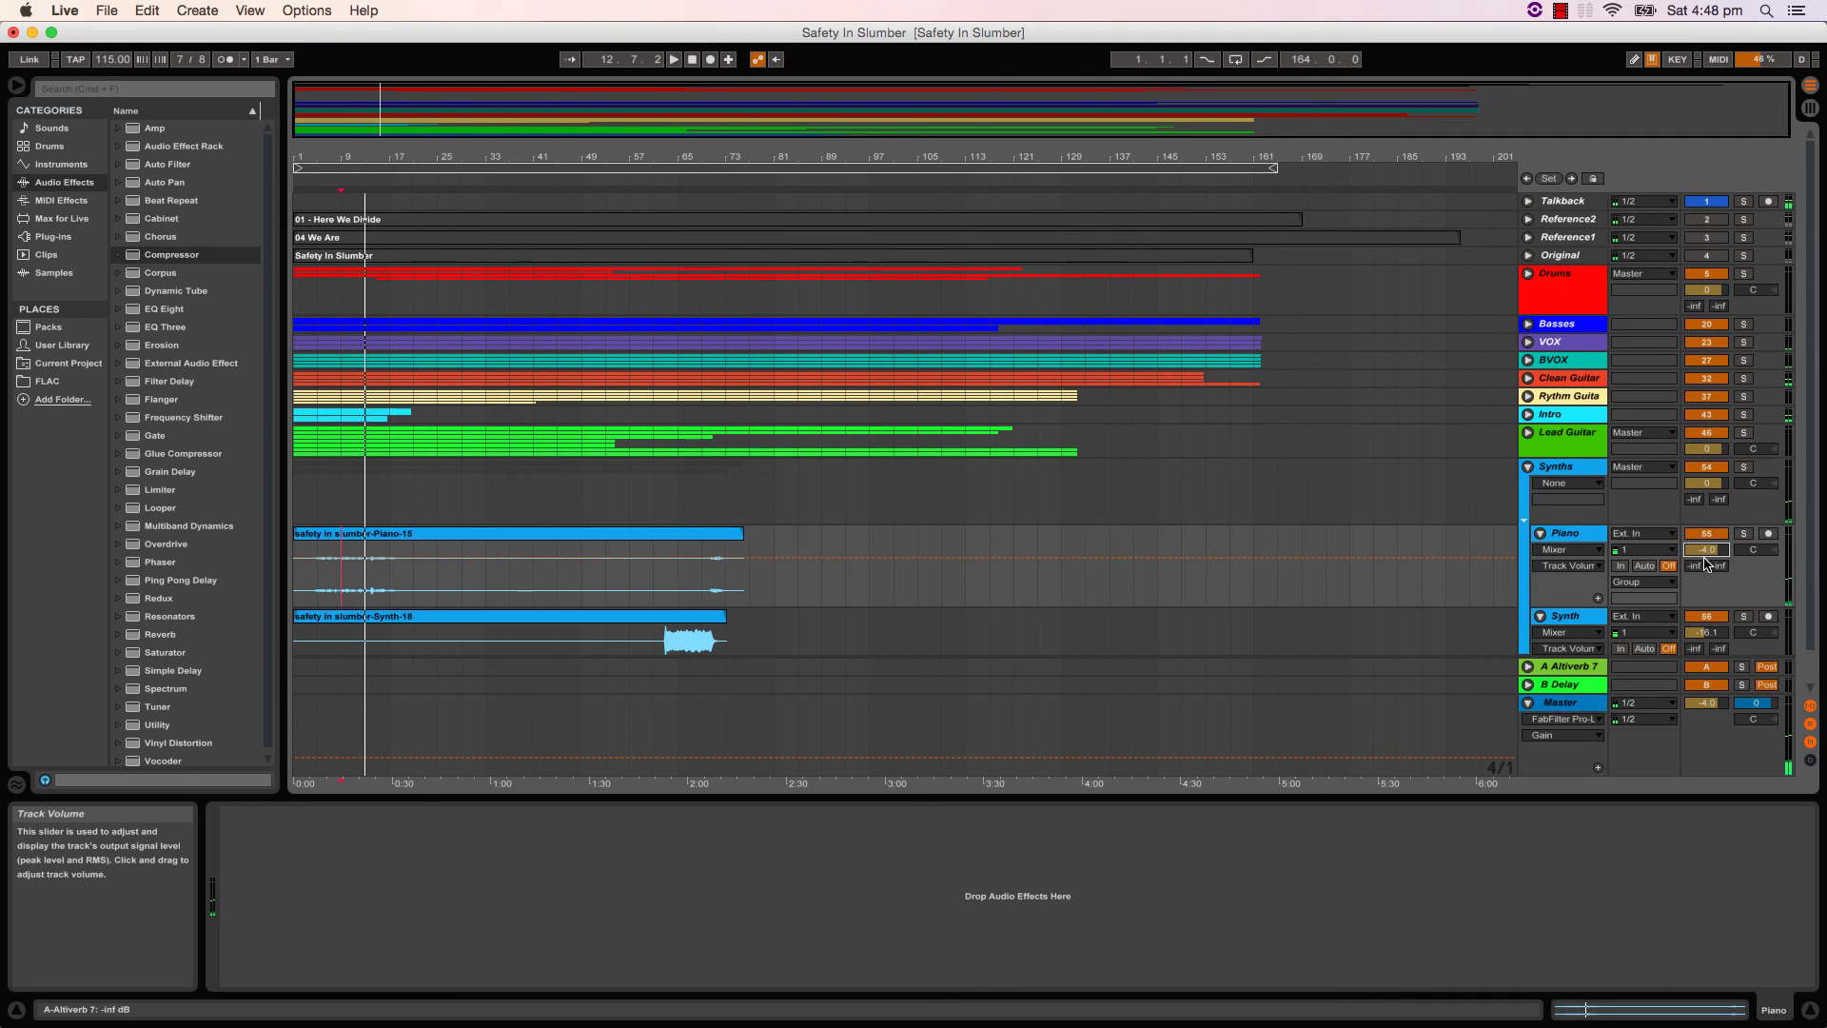
pyautogui.press('space')
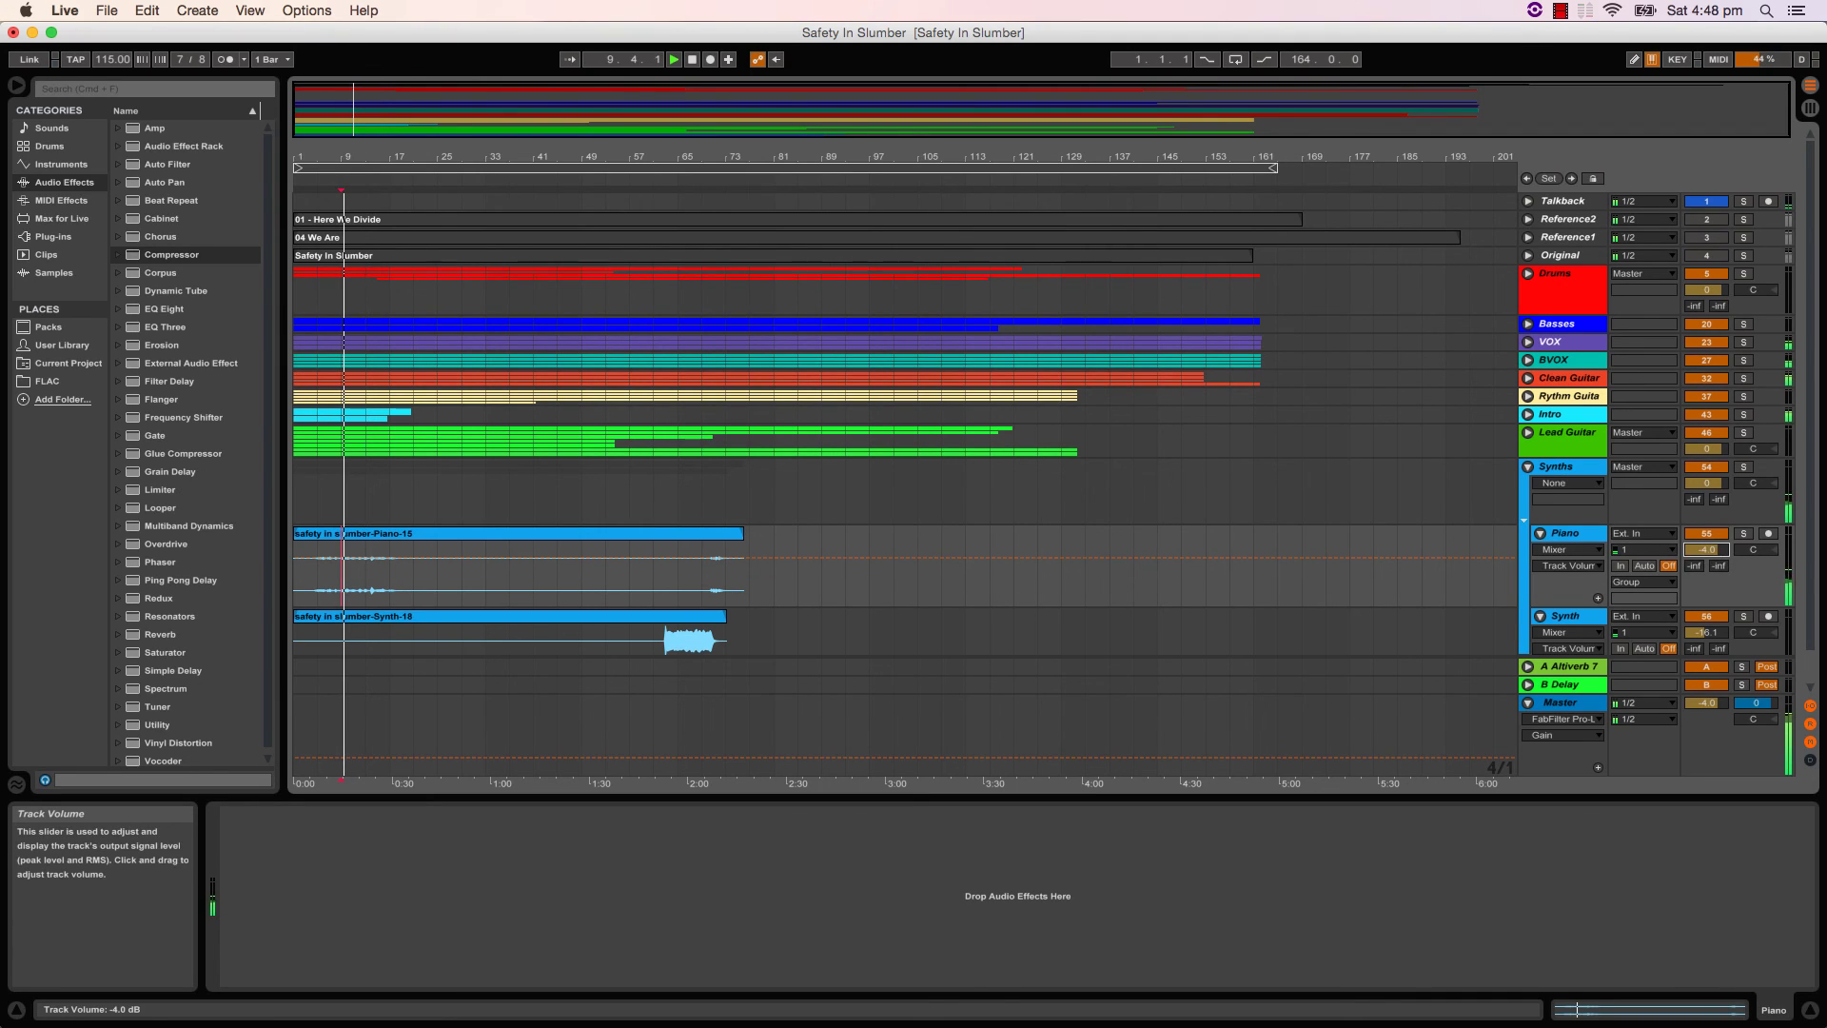
pyautogui.moveTo(1714, 549); pyautogui.dragTo(1714, 545)
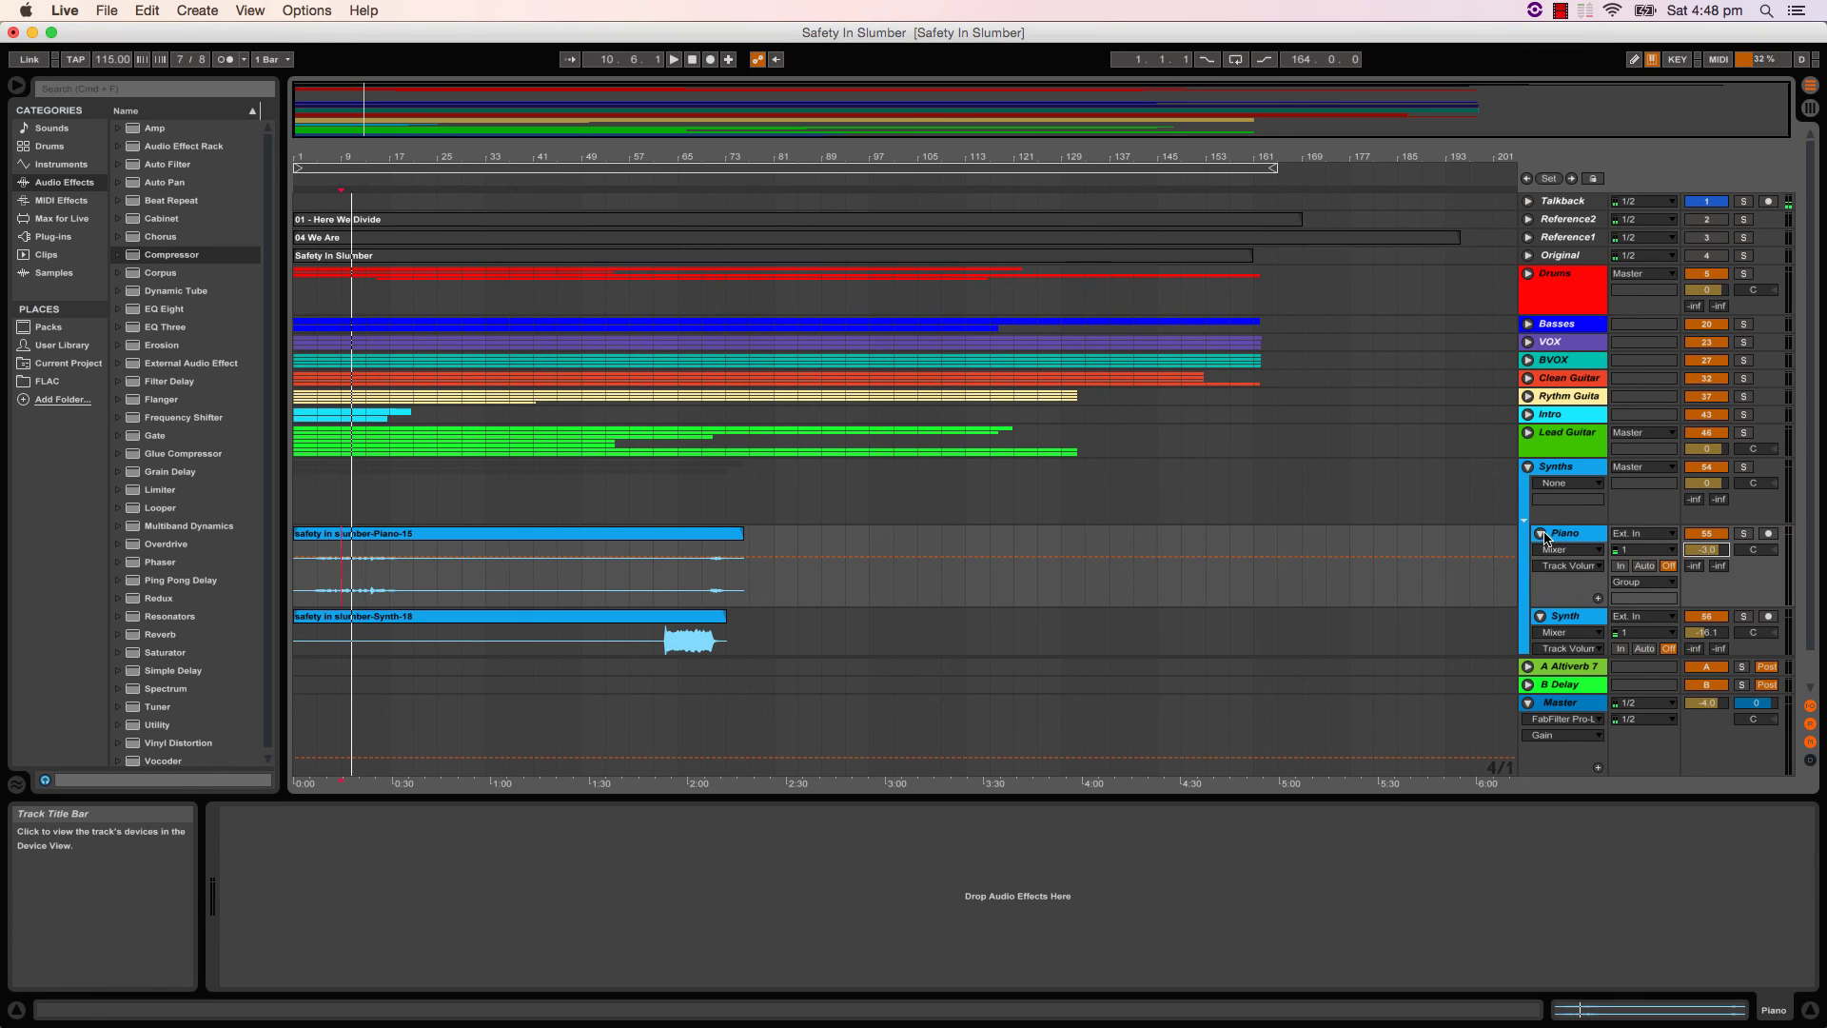
pyautogui.click(1528, 467)
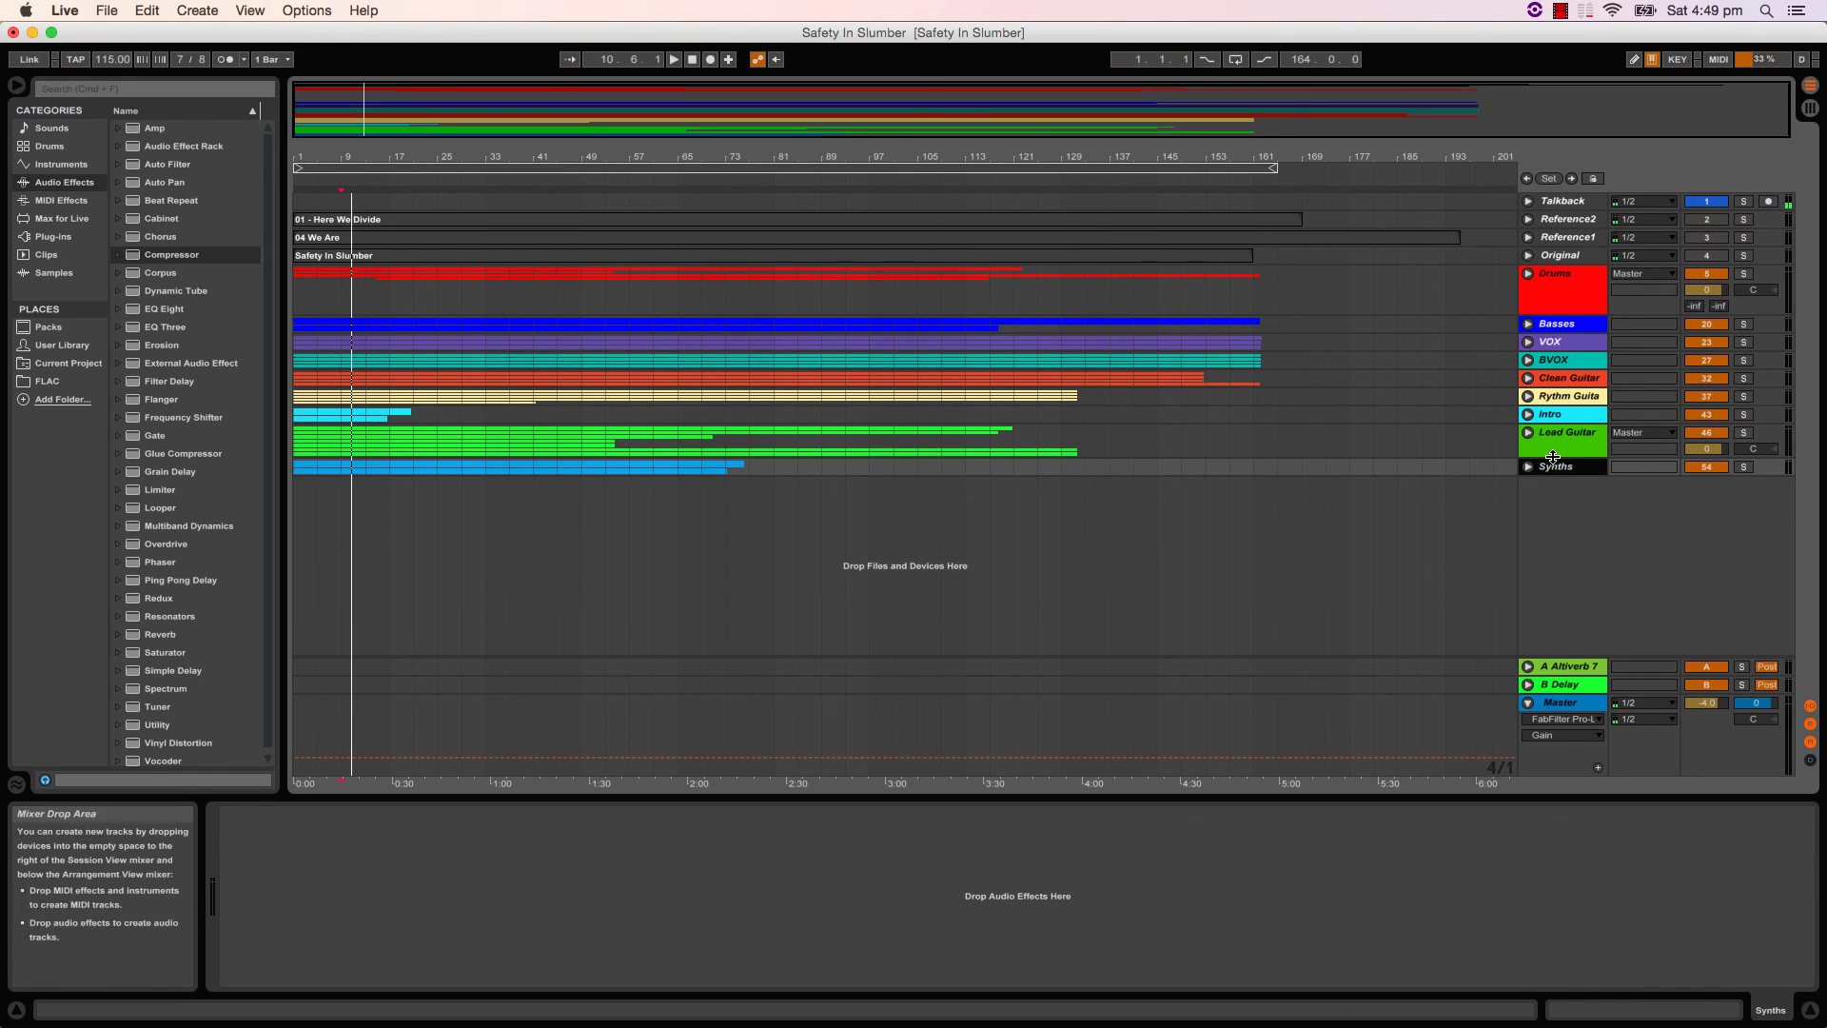
# - Examine the tracks inside the Intro, Rythm Guitar and Clean Guitar groups, collapsing each group again
pyautogui.click(1528, 415)
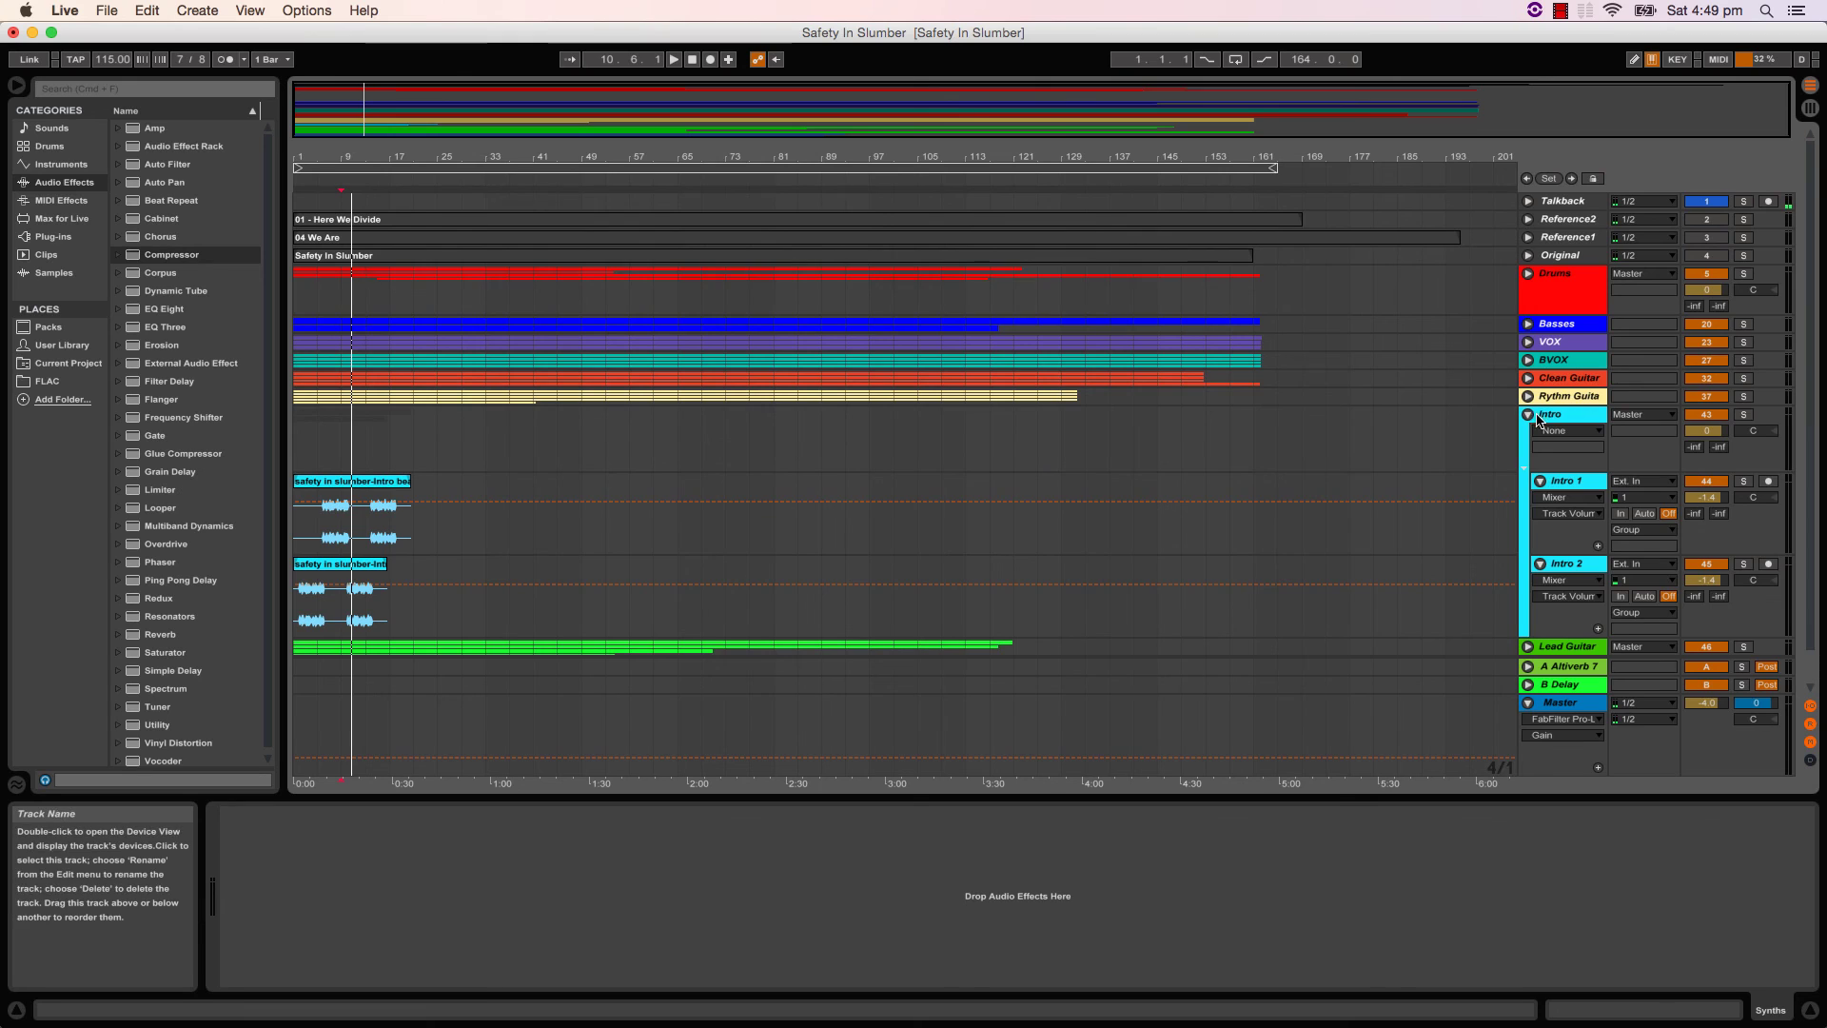
pyautogui.click(1529, 416)
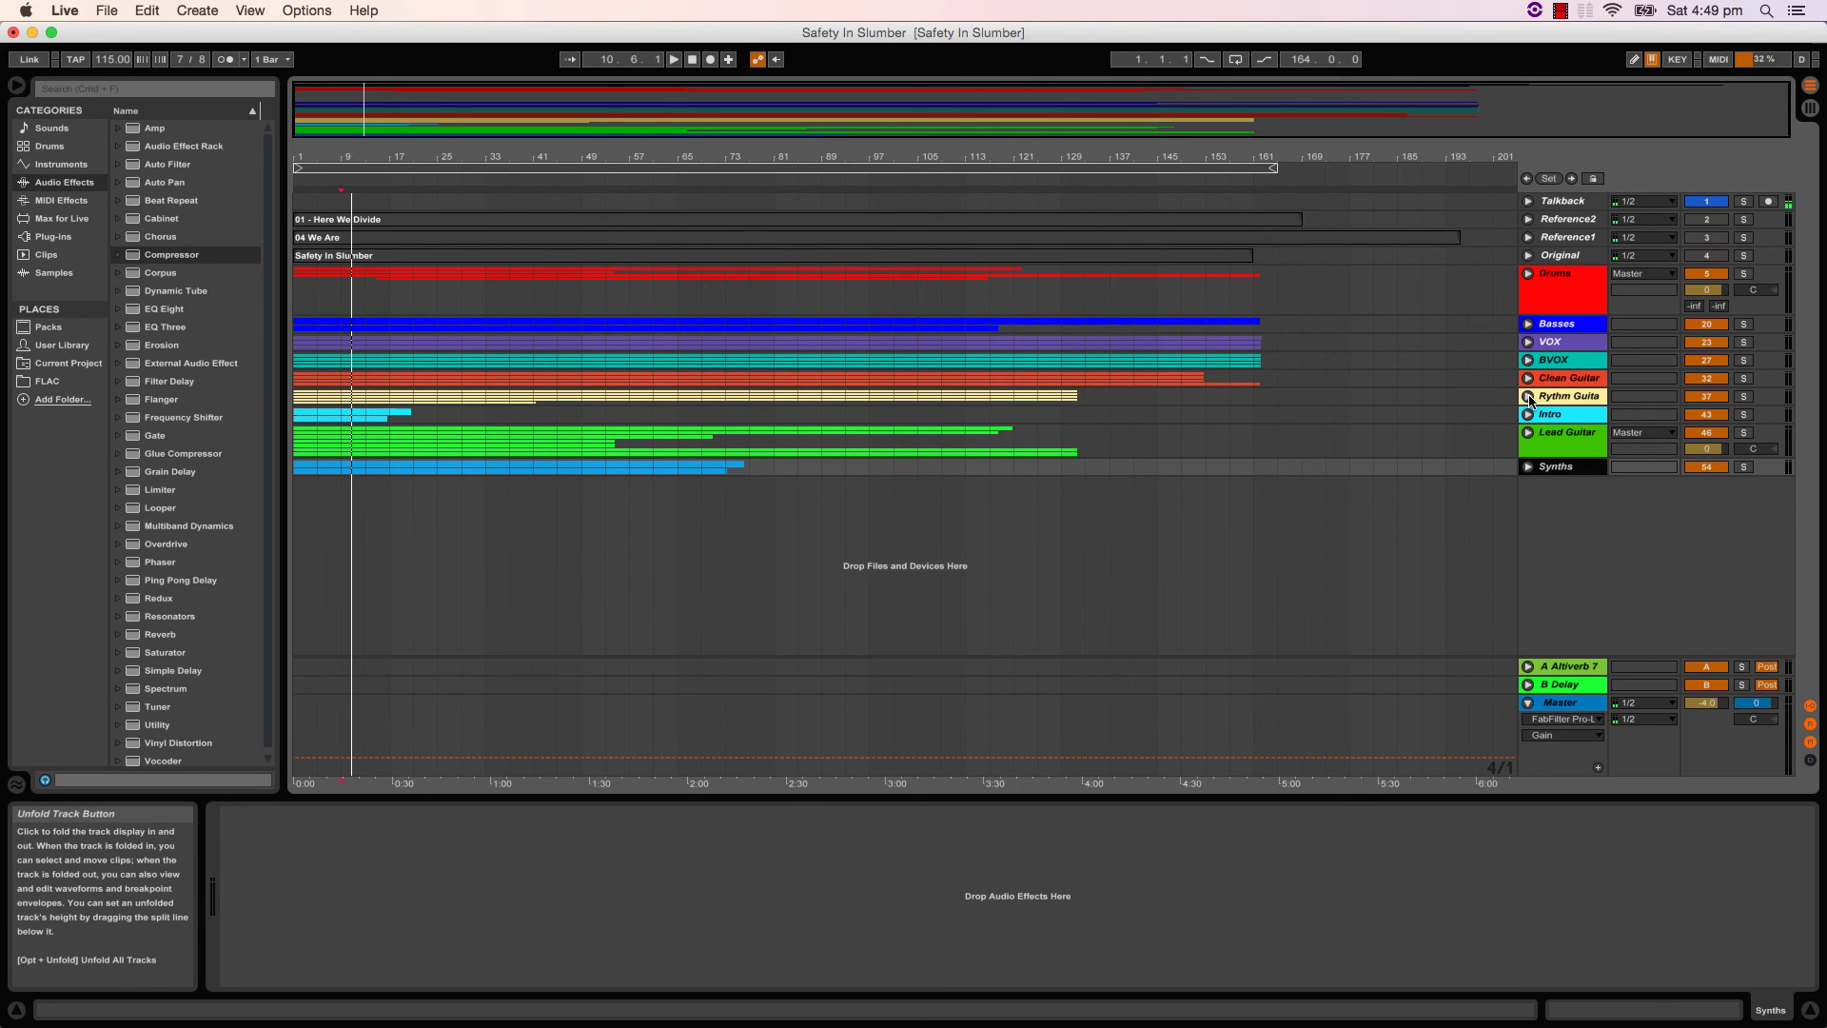
pyautogui.click(1529, 397)
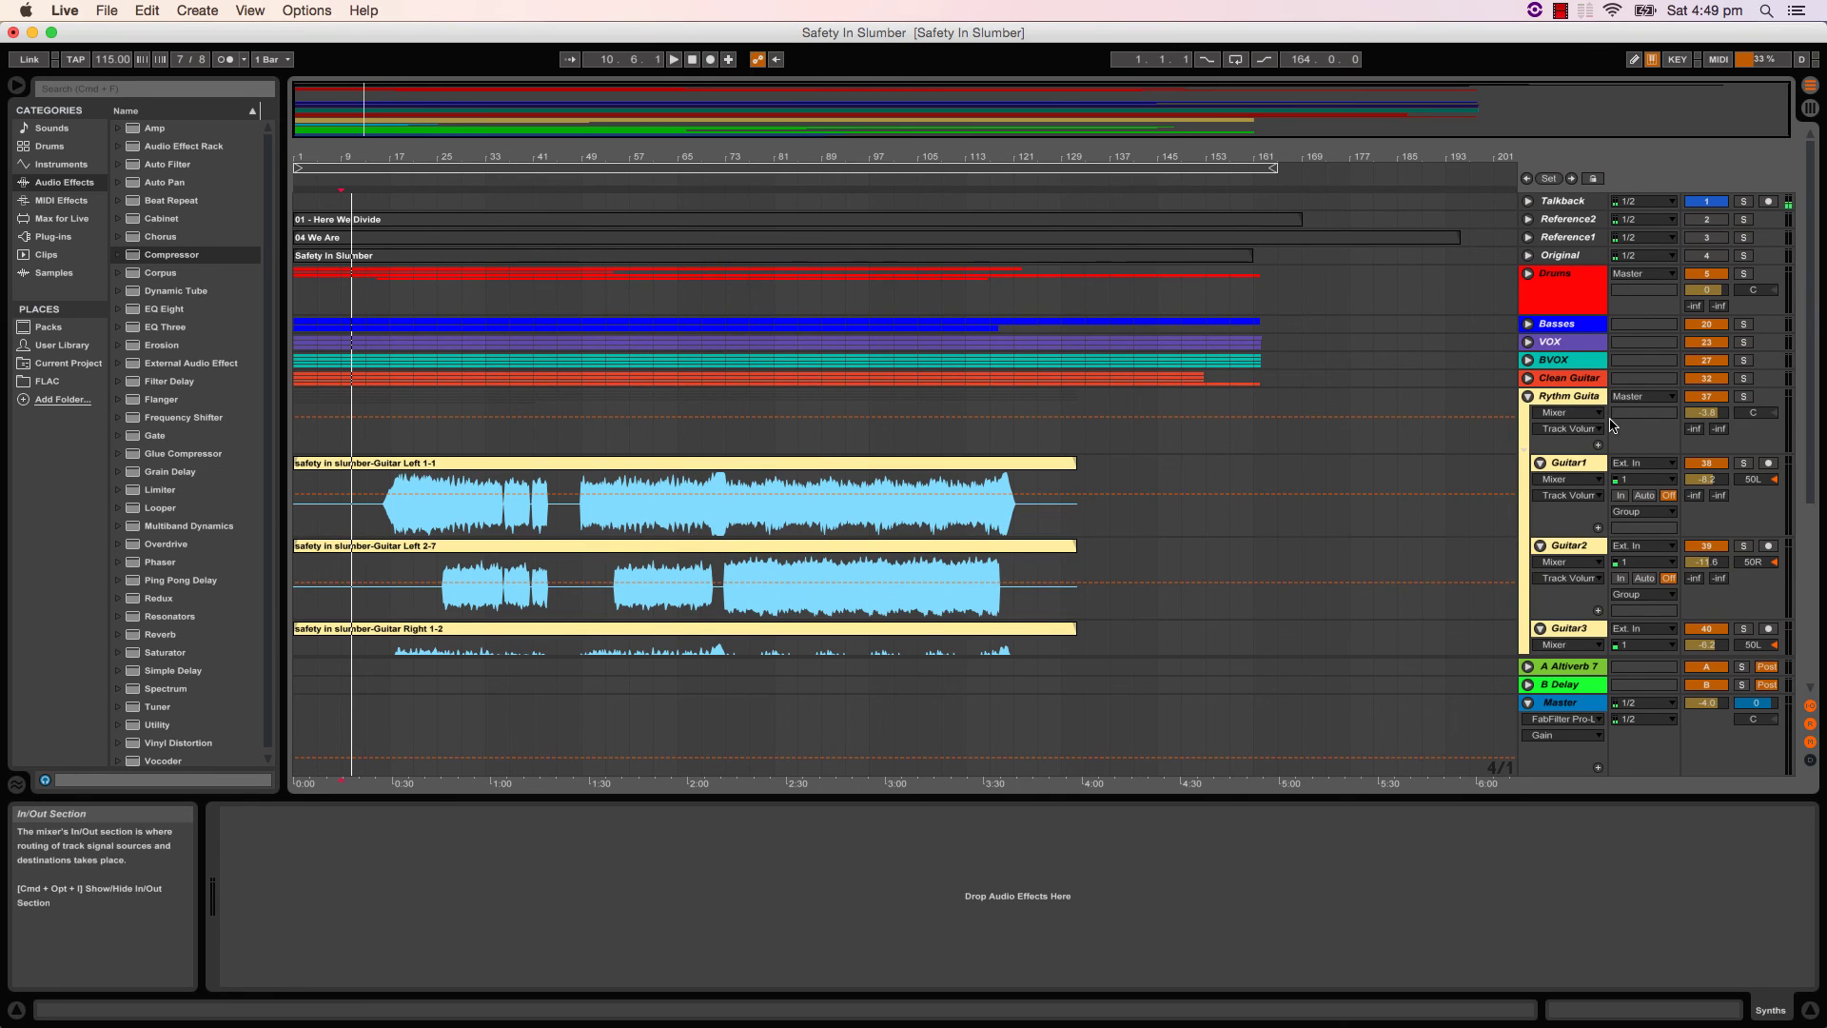
pyautogui.click(1528, 396)
pyautogui.click(1528, 378)
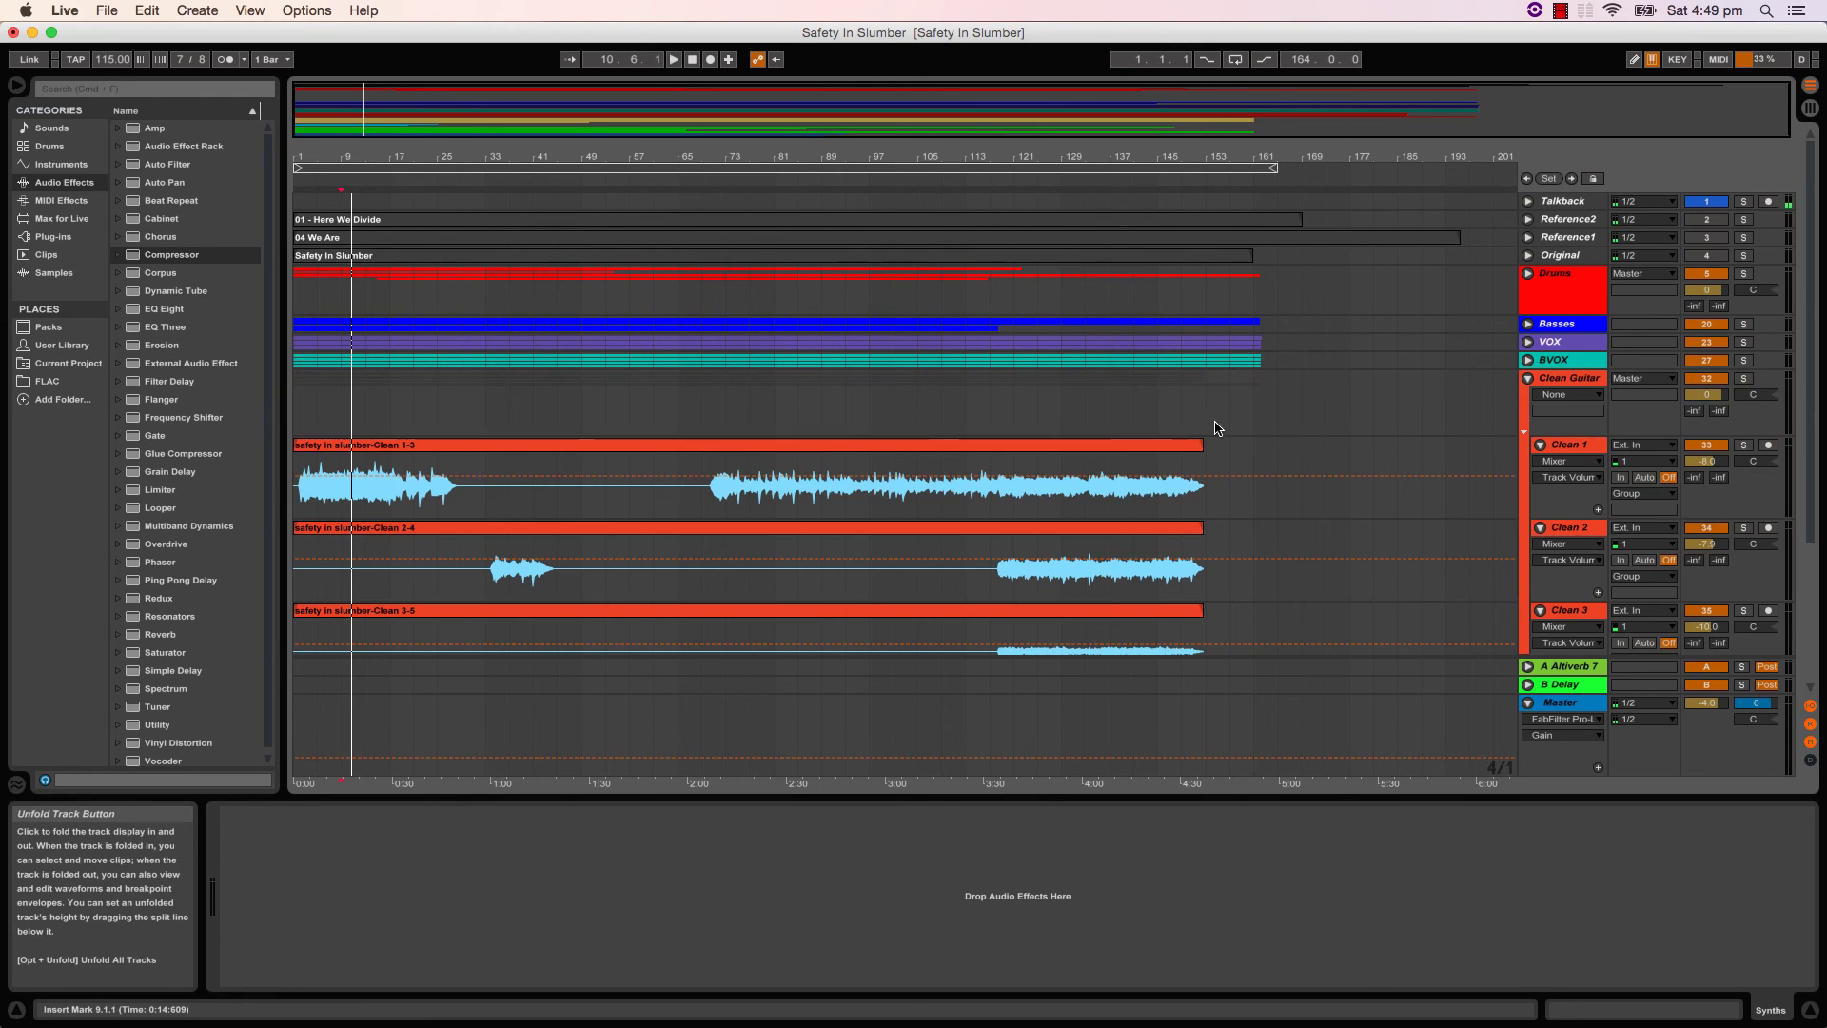
pyautogui.click(784, 500)
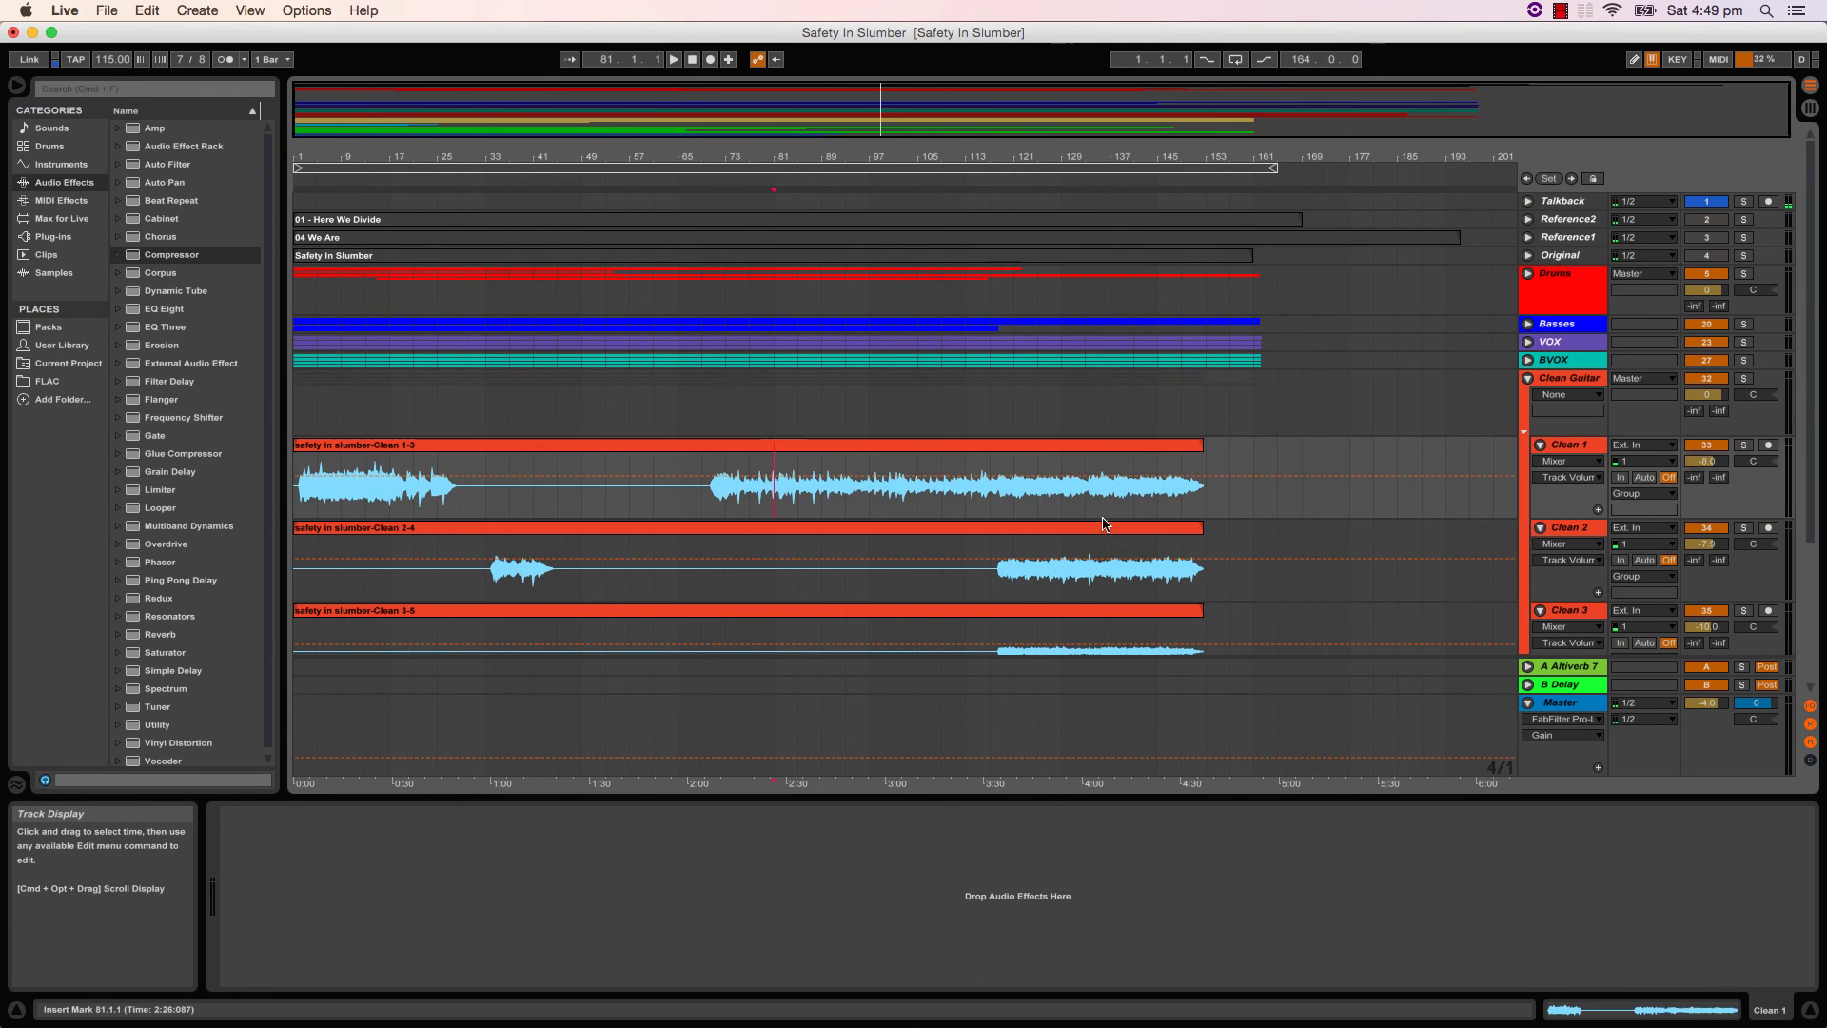
pyautogui.click(1133, 562)
pyautogui.scroll(-3, 1583, 517)
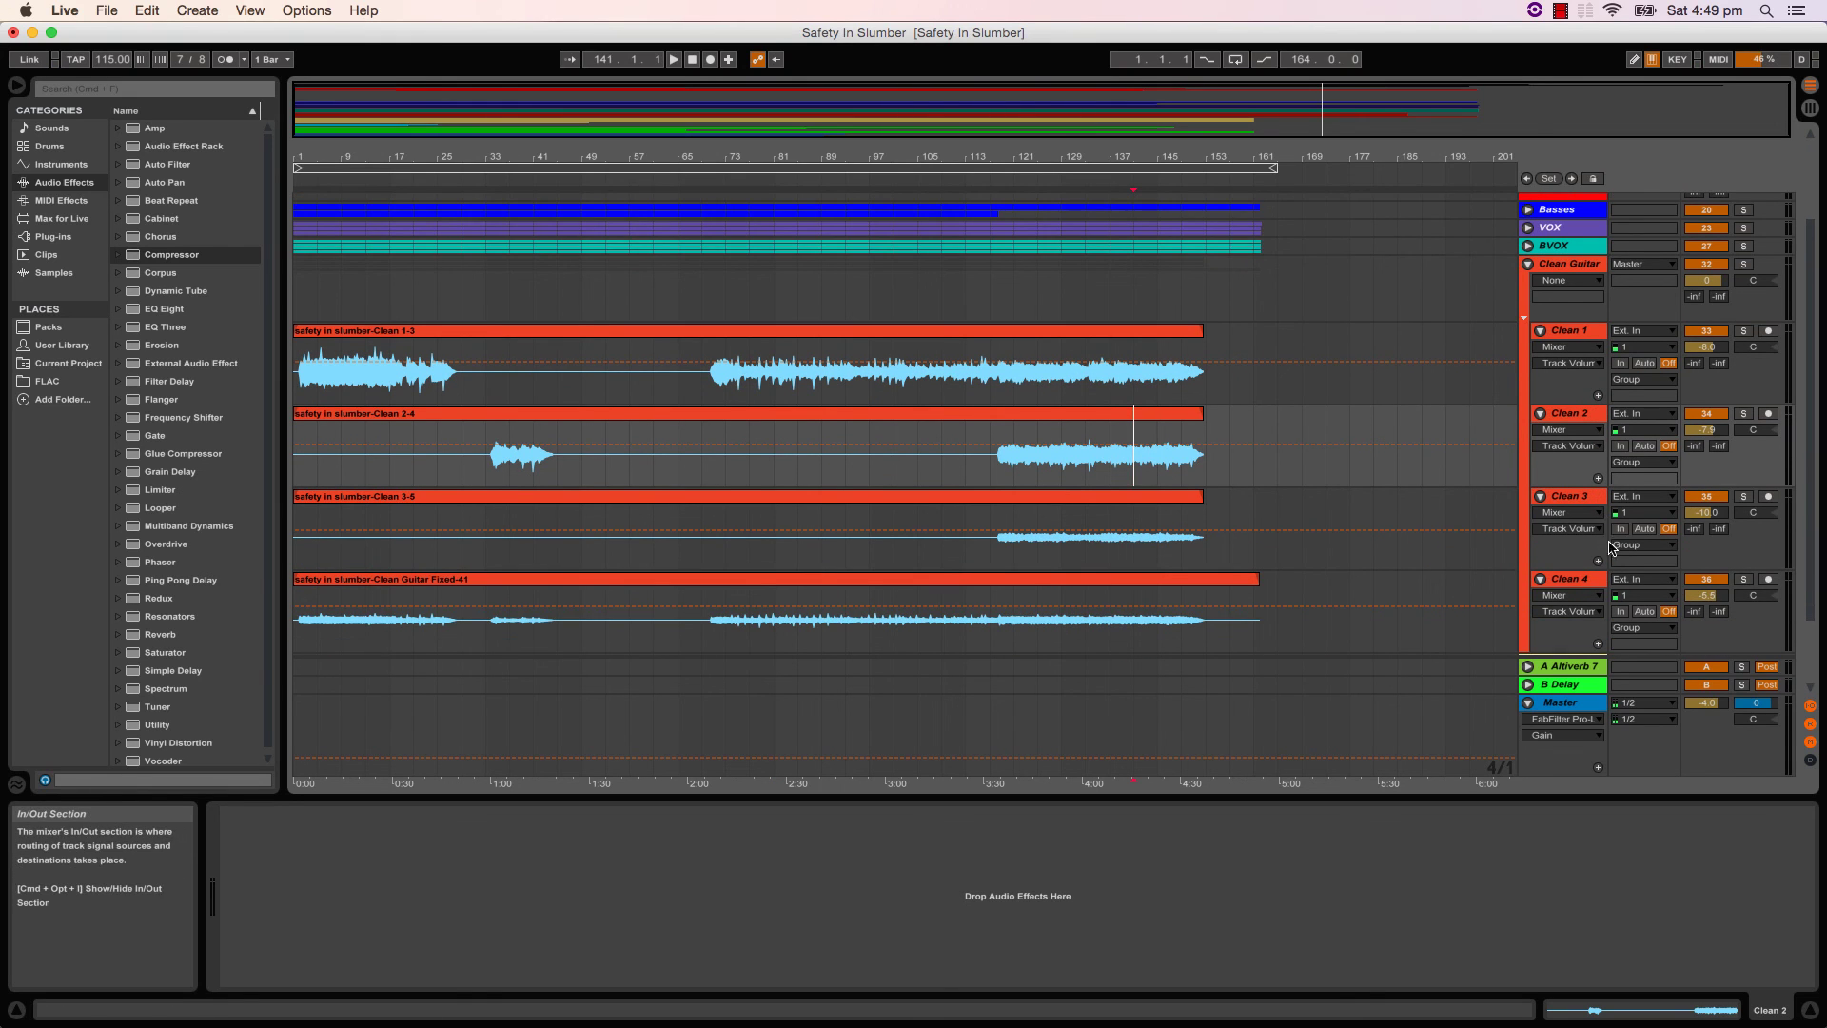
pyautogui.scroll(-2, 1195, 461)
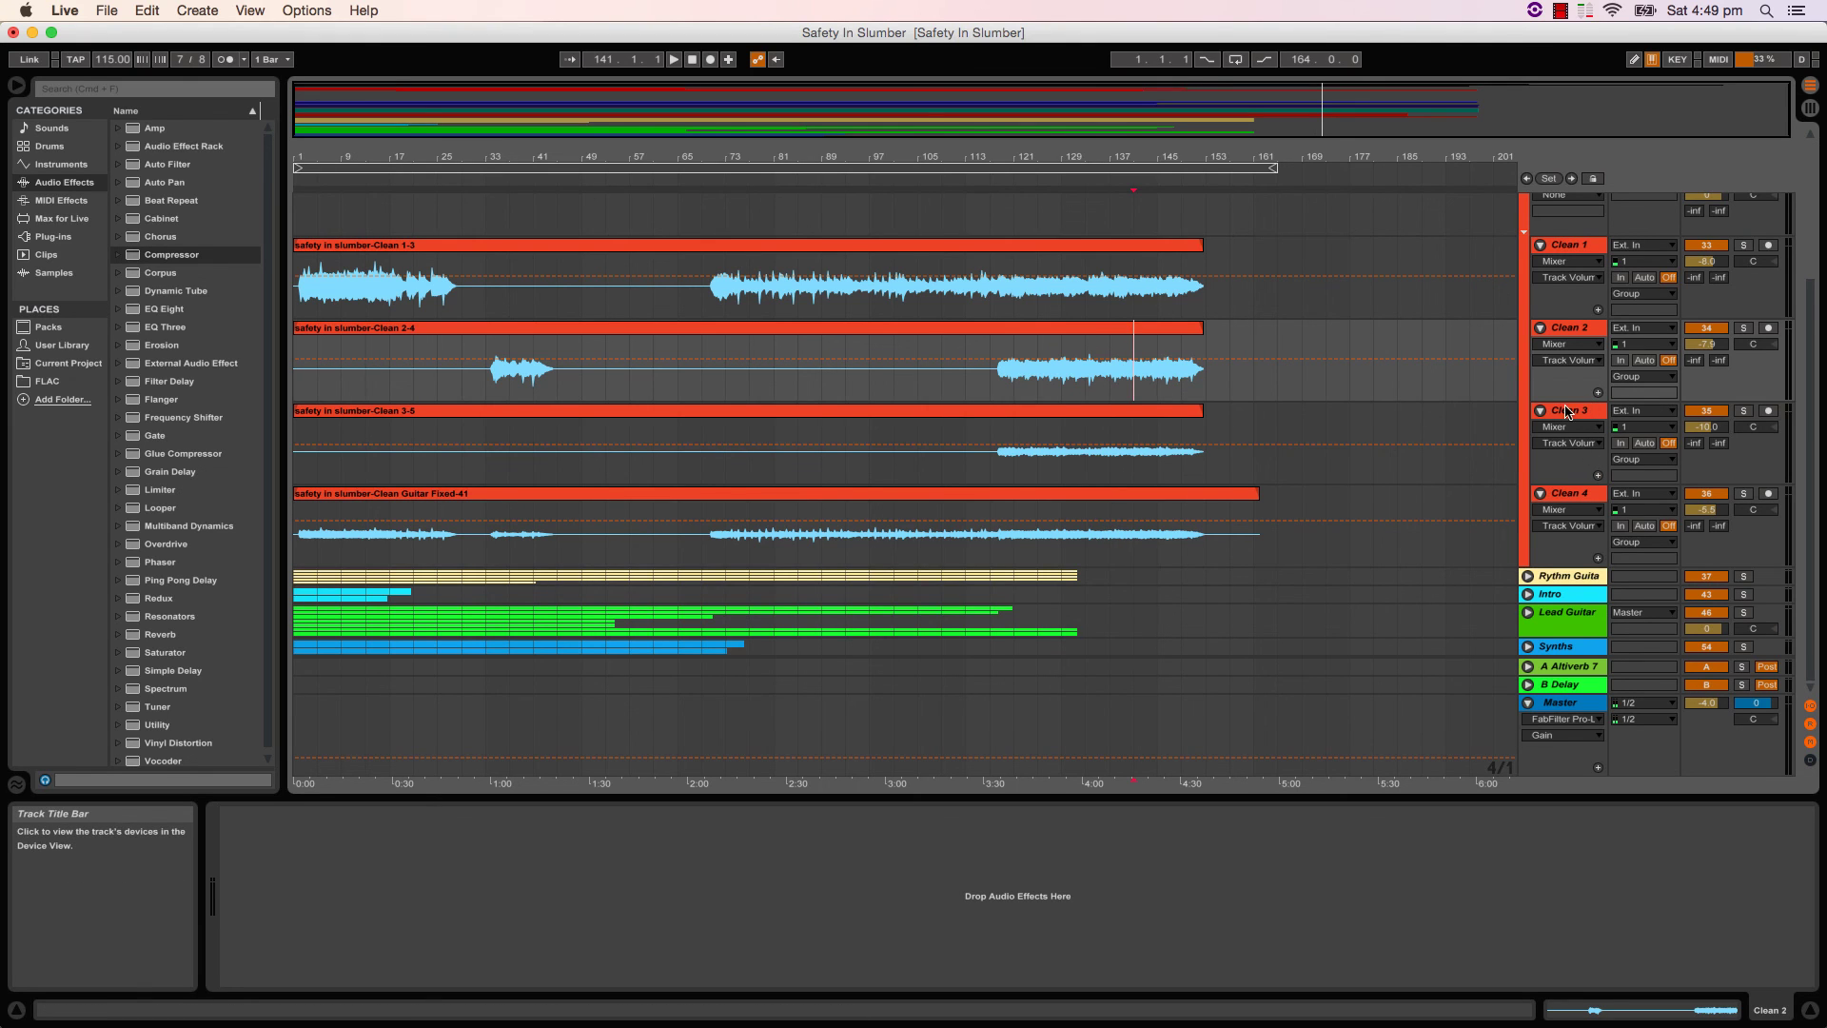
pyautogui.scroll(5, 1589, 457)
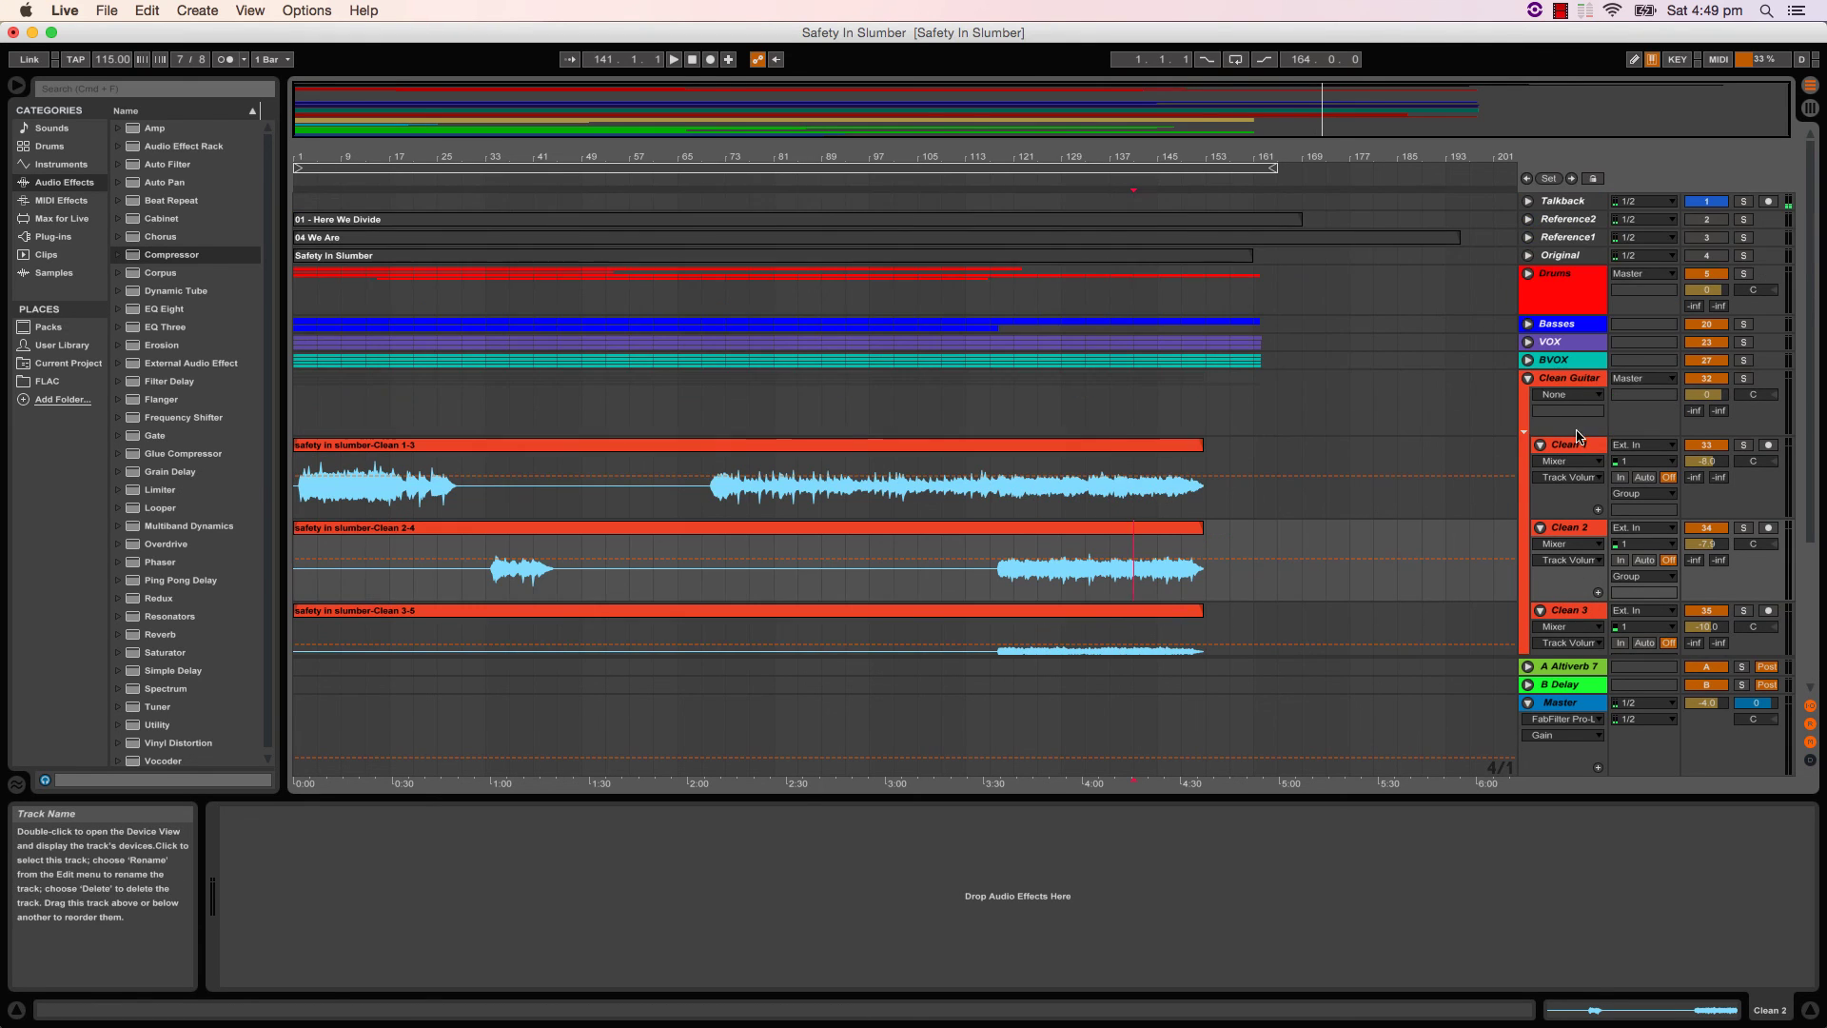
pyautogui.click(1534, 377)
# - Play the BVOX group in solo from bar 61 and add a Compressor to it with a threshold of about -17.9 dB
pyautogui.click(1528, 360)
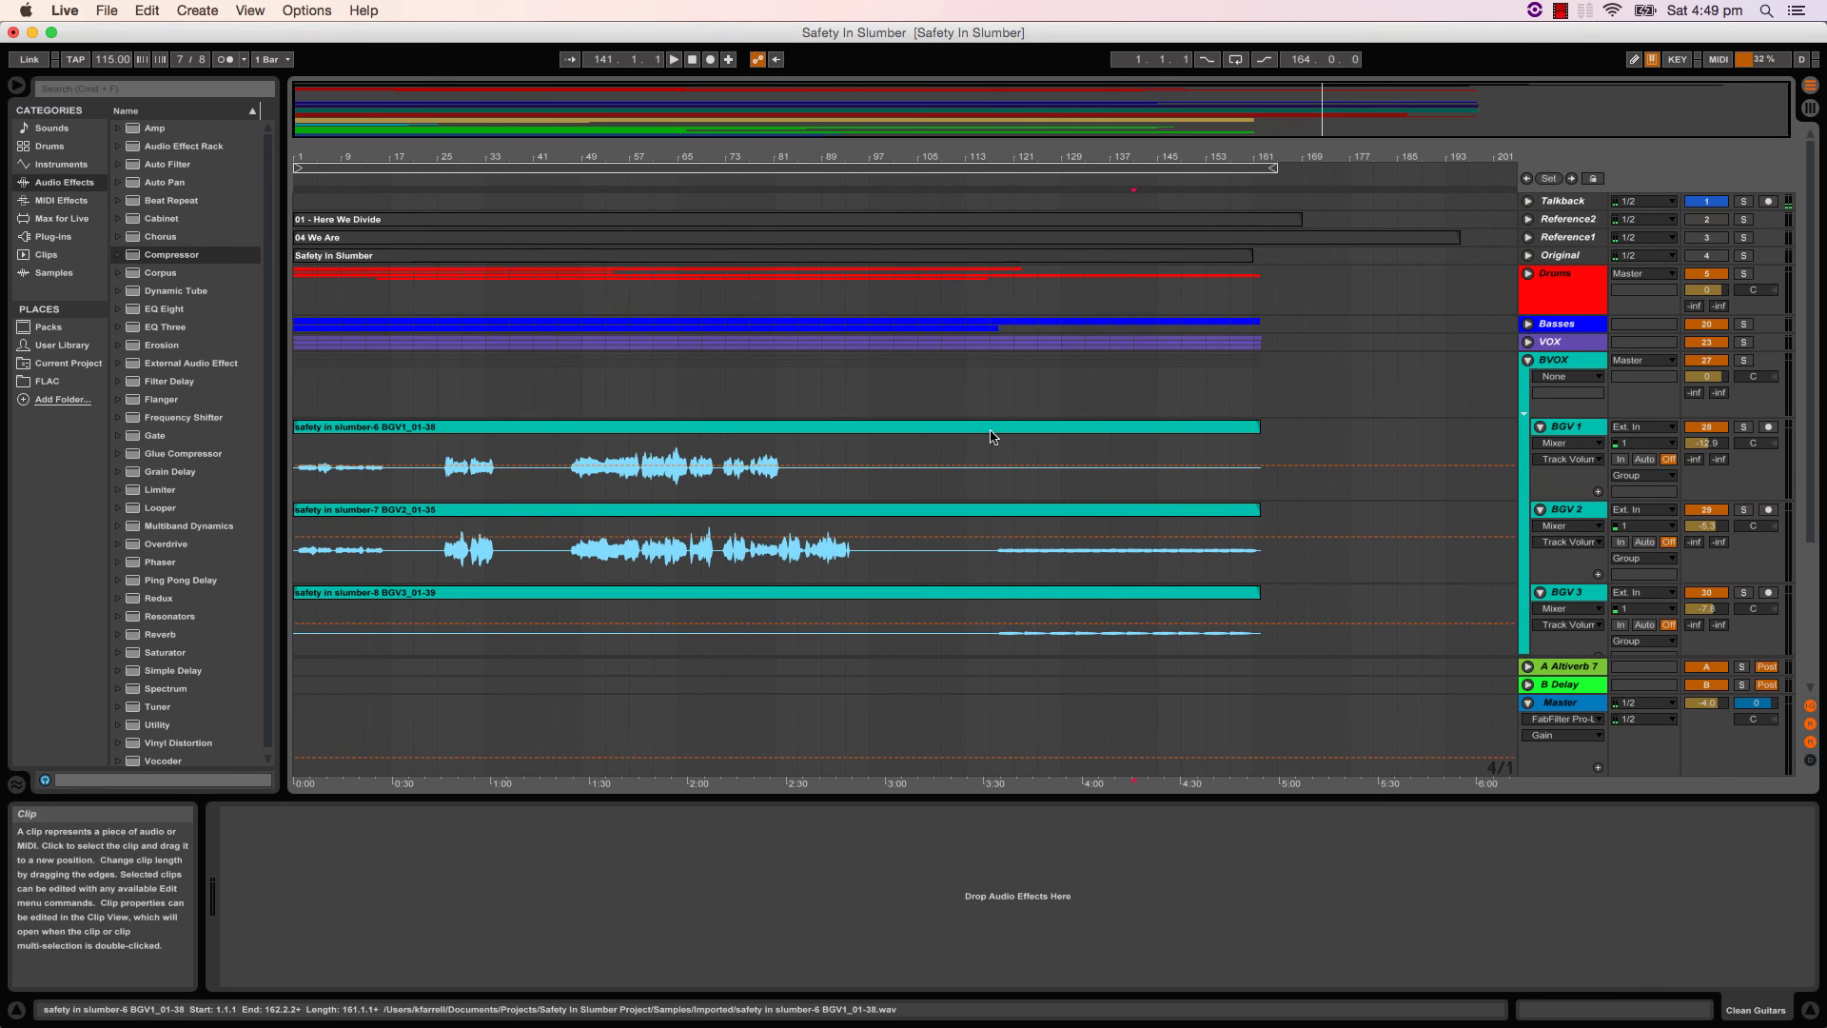
pyautogui.click(653, 556)
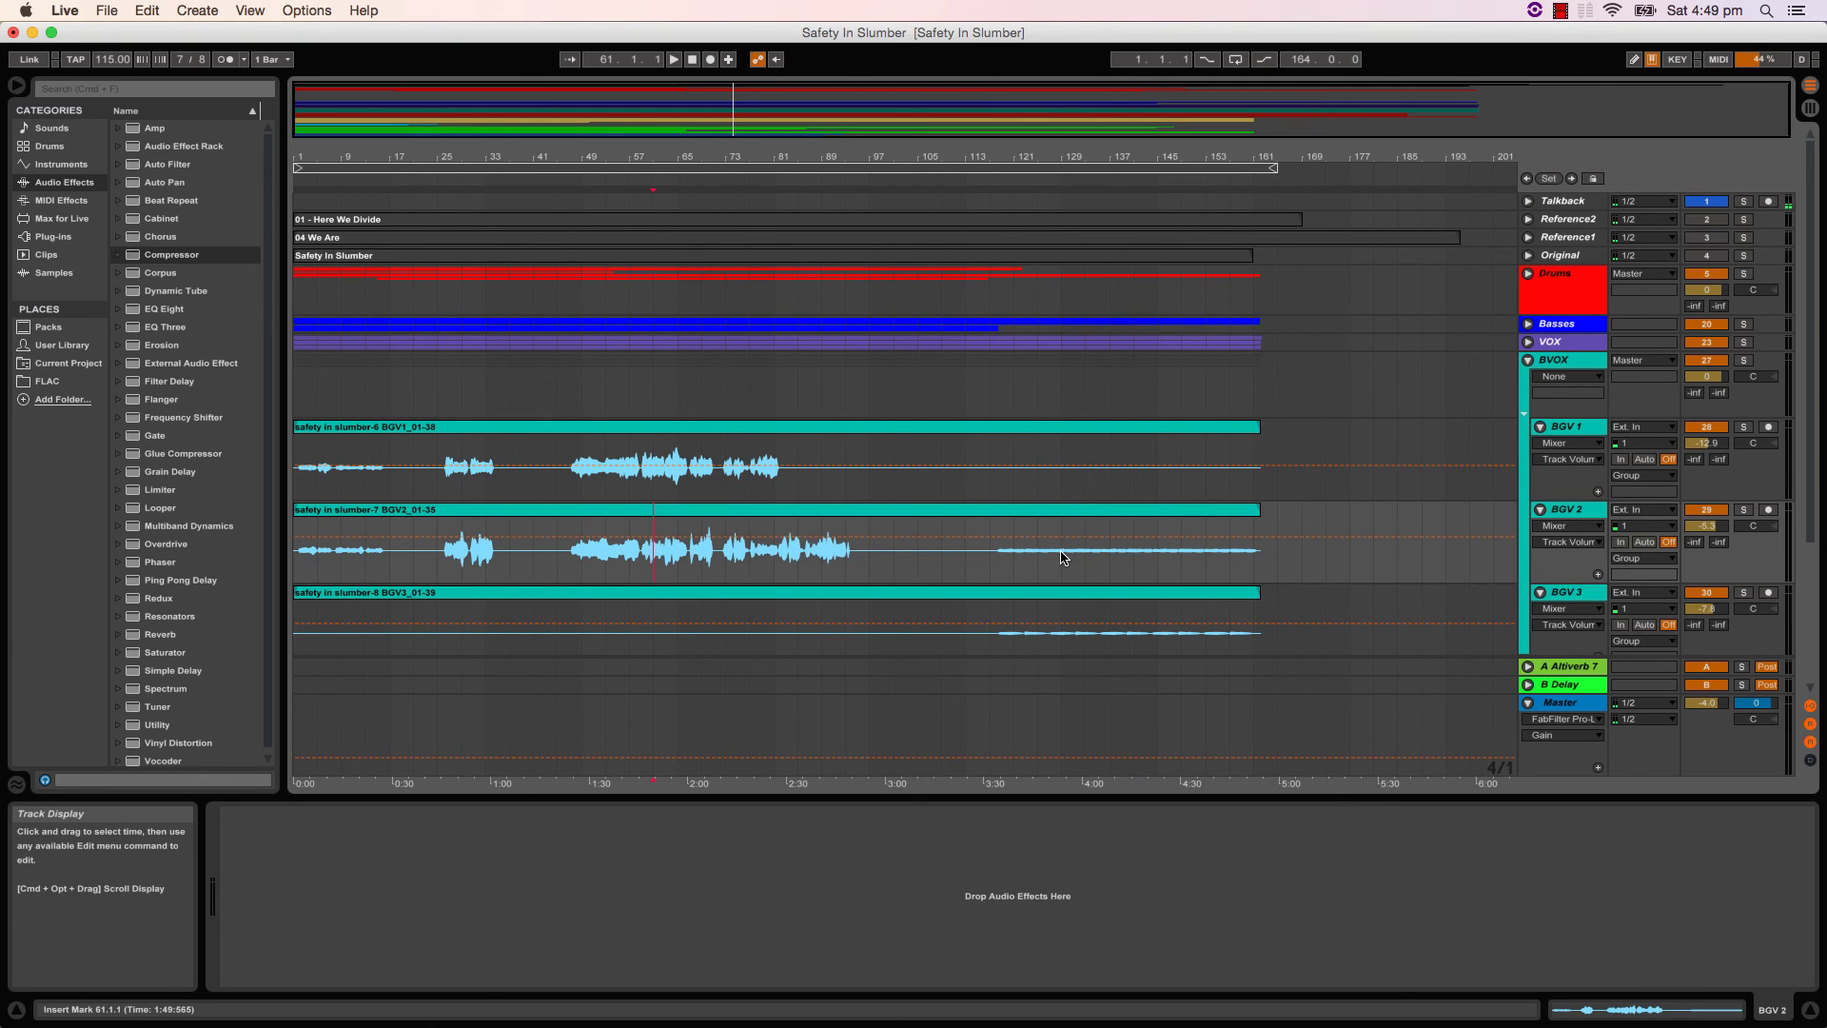
pyautogui.press('space')
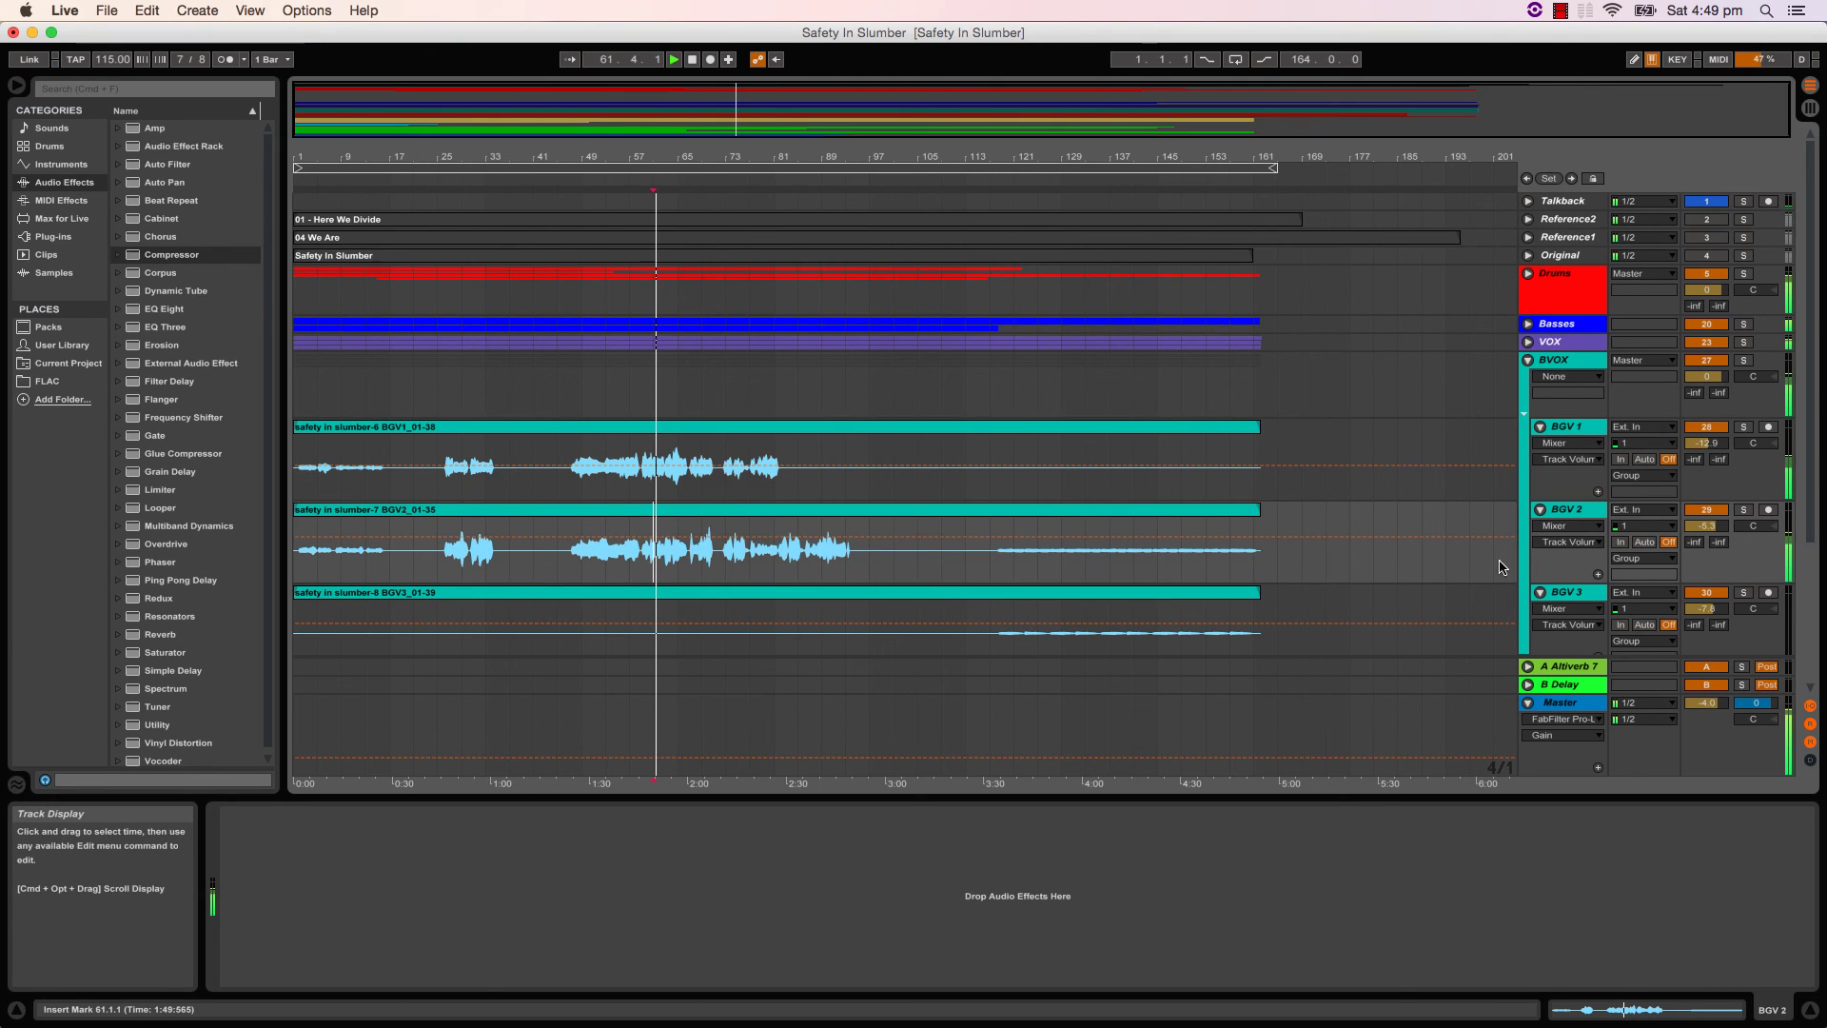
pyautogui.click(1745, 362)
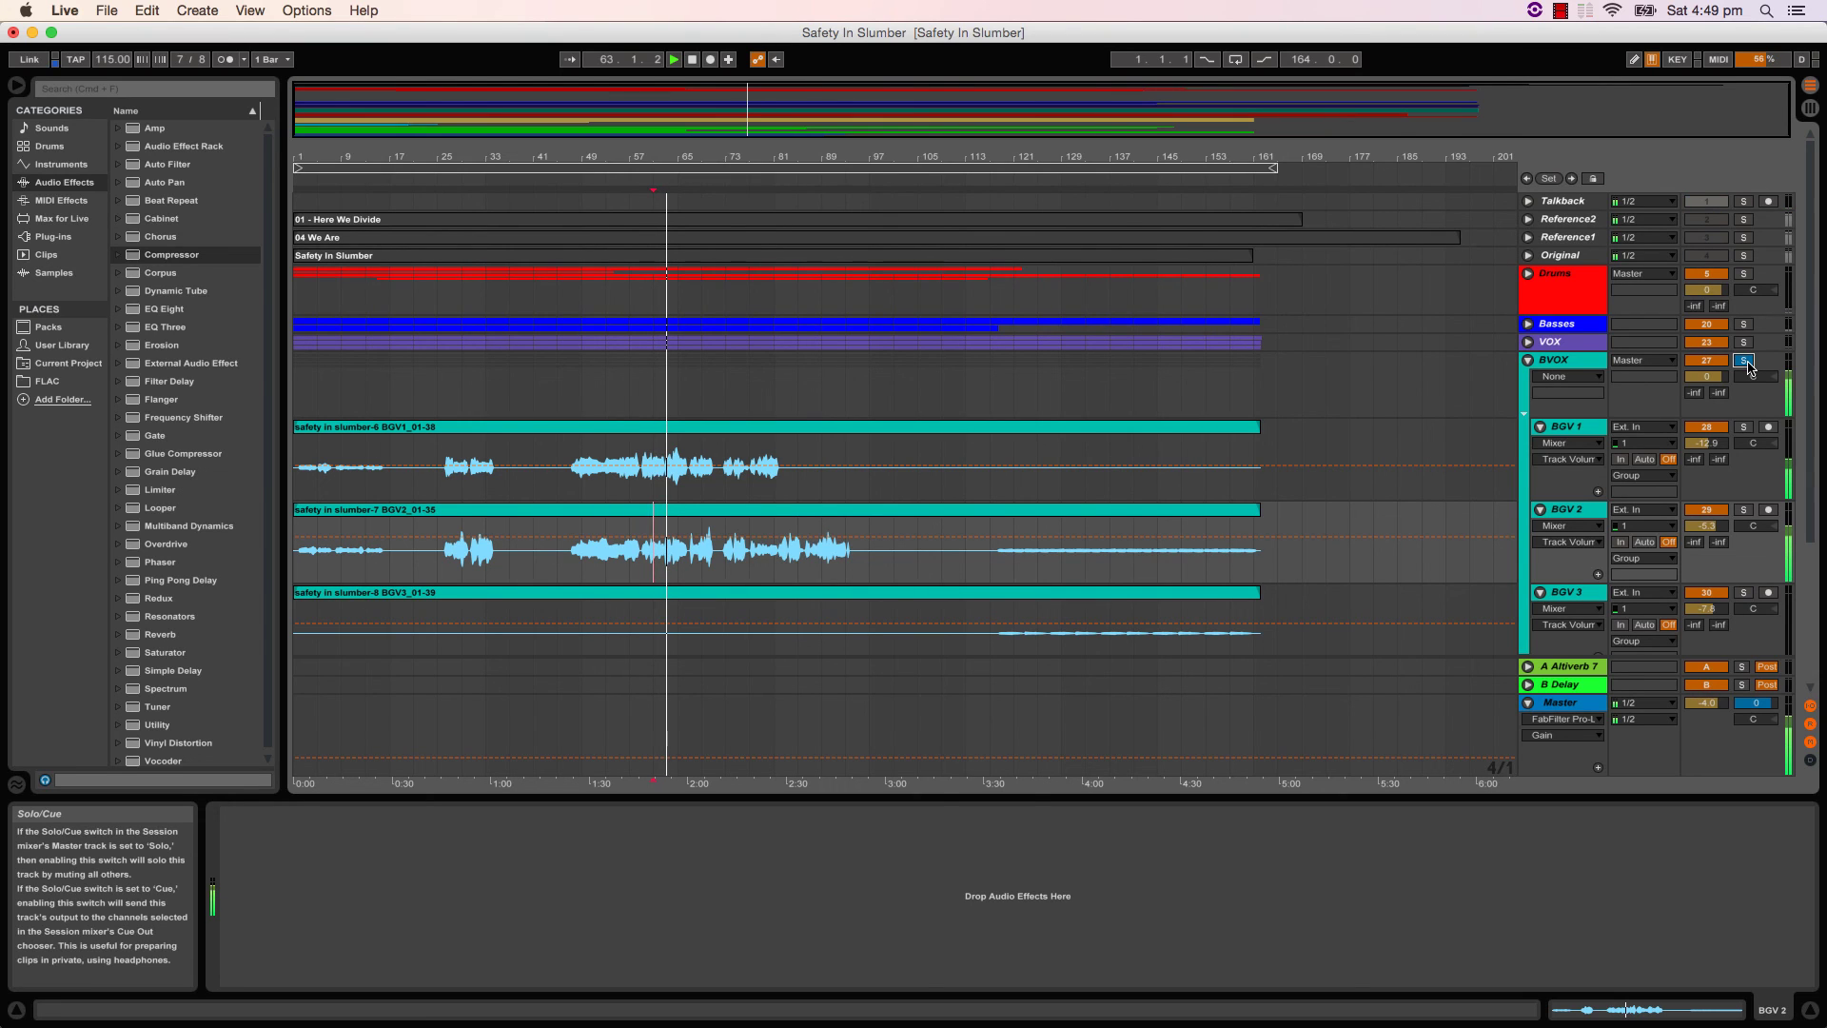
pyautogui.click(1269, 380)
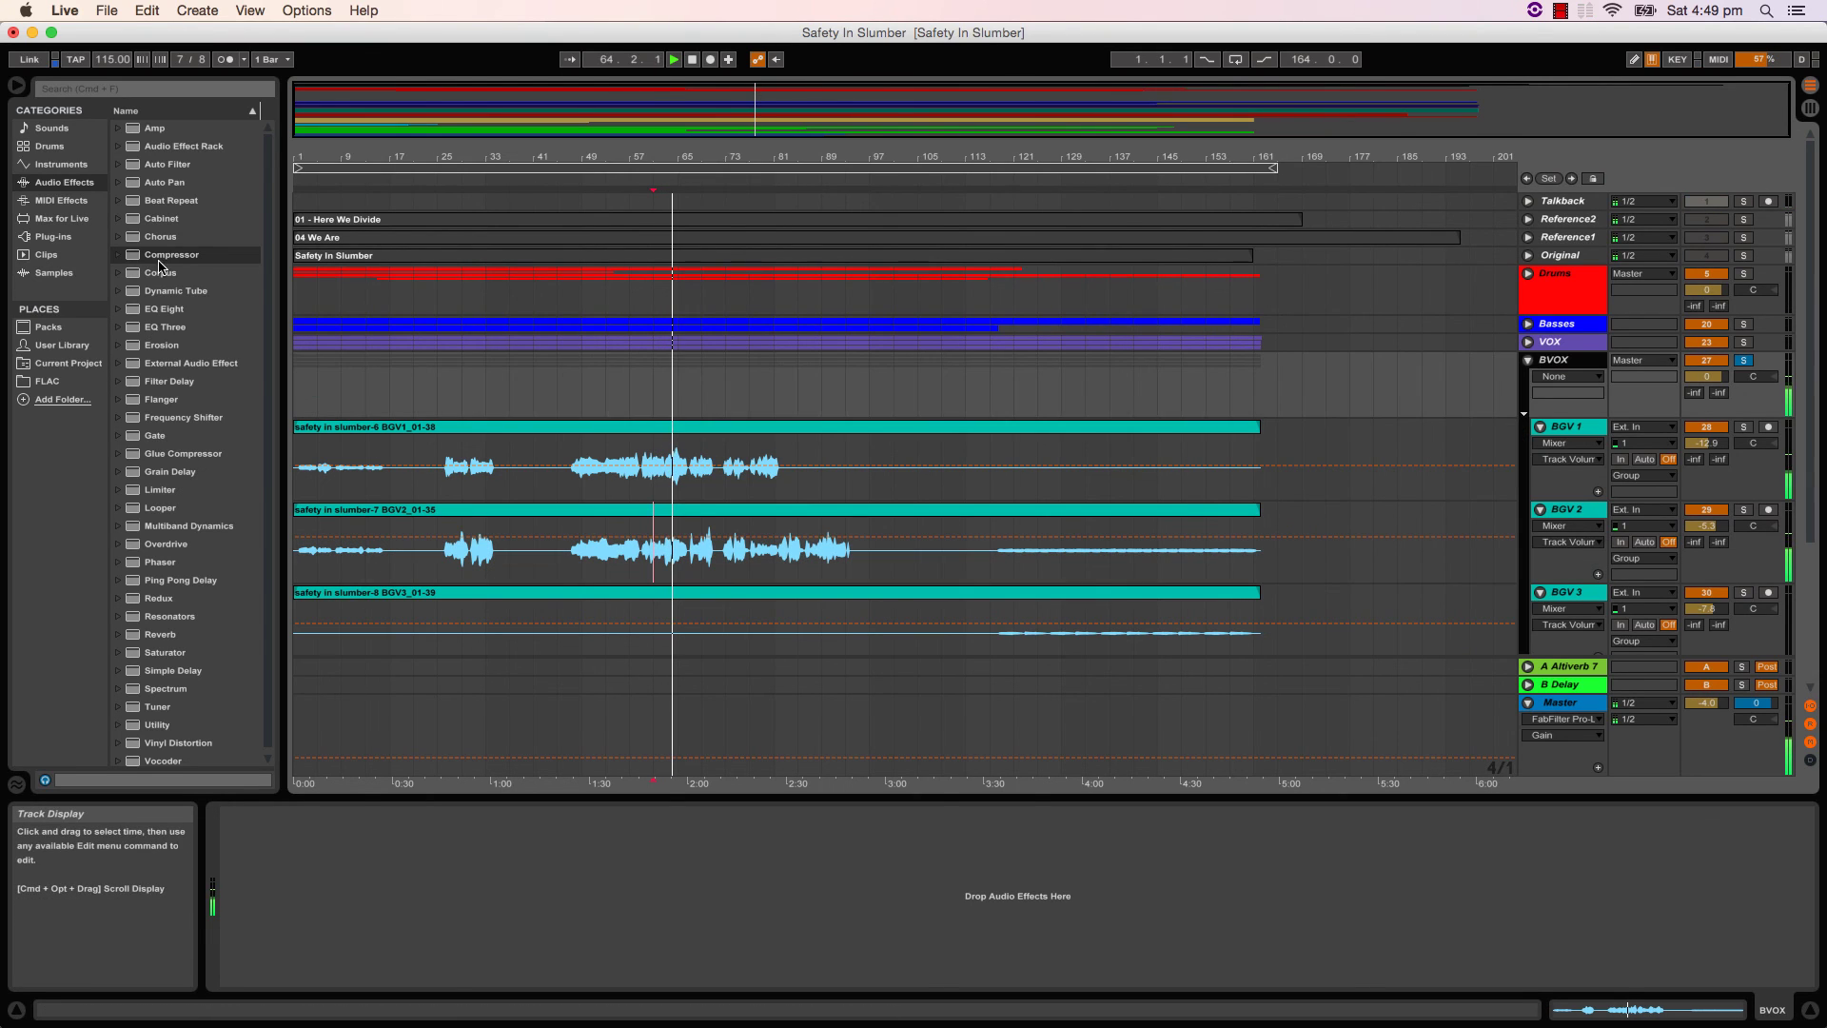
pyautogui.moveTo(171, 255); pyautogui.dragTo(407, 911)
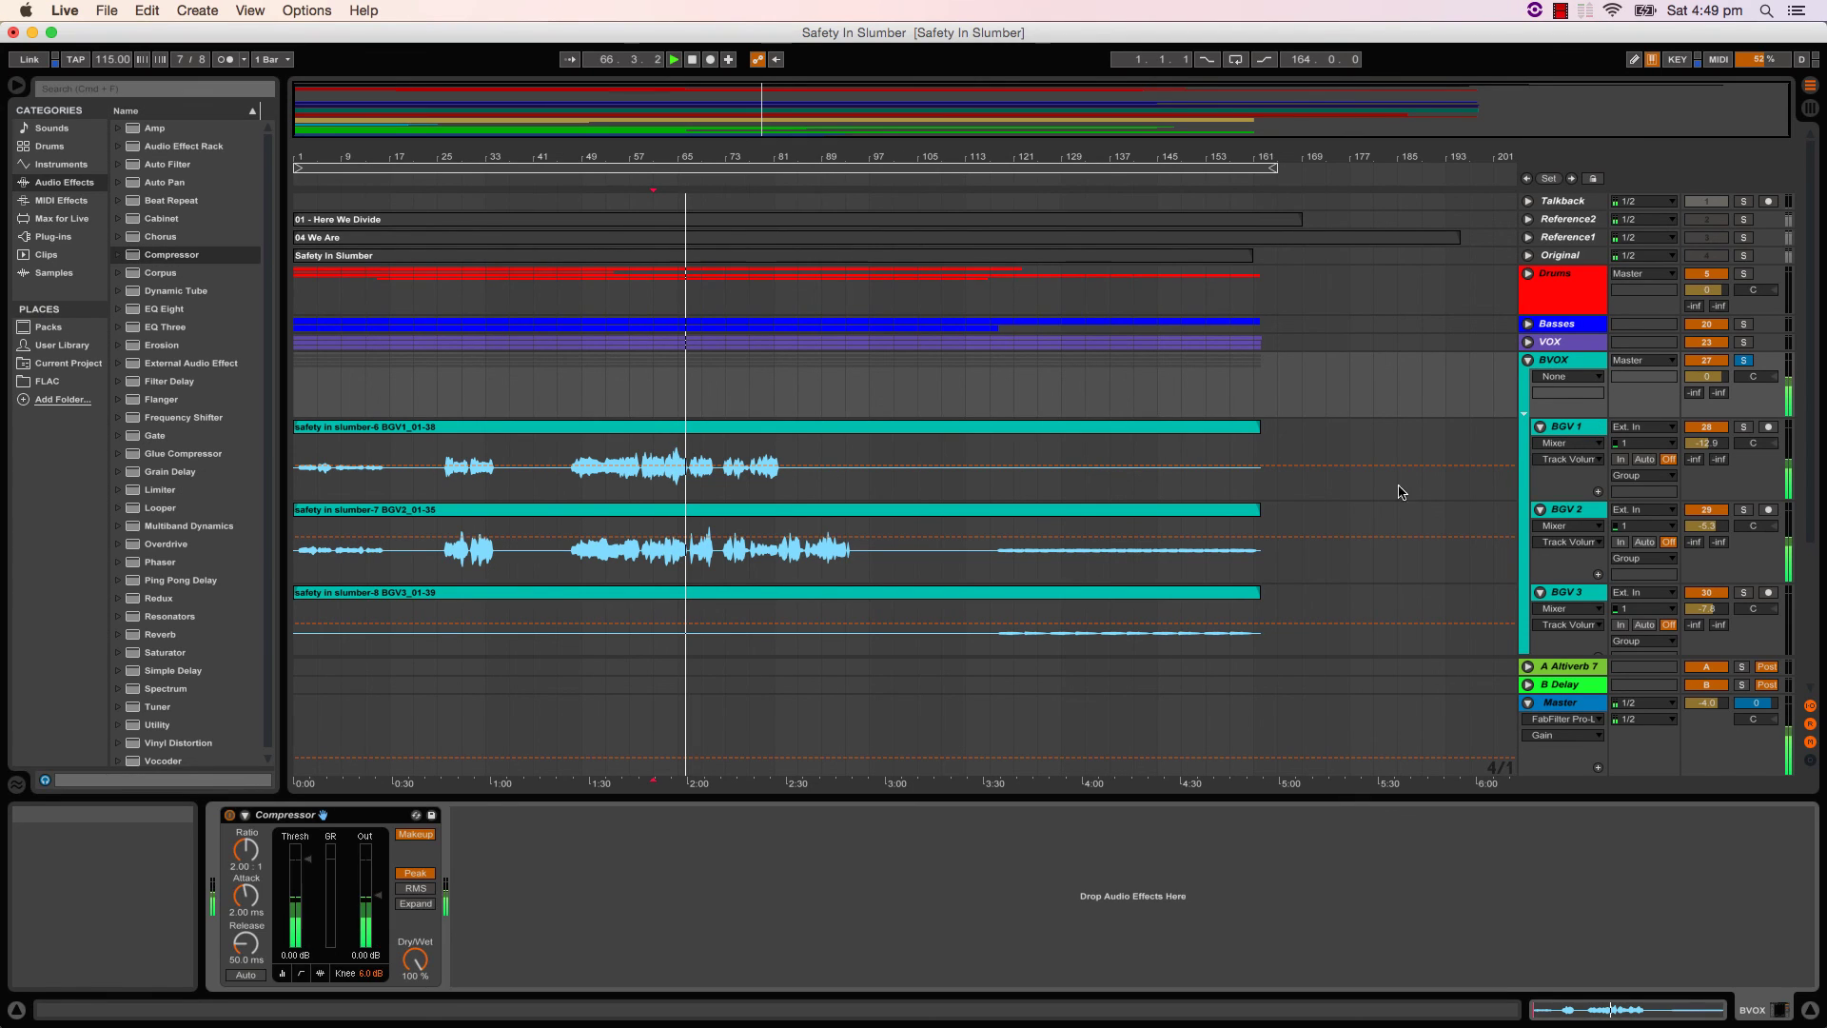
pyautogui.moveTo(317, 864); pyautogui.dragTo(317, 905)
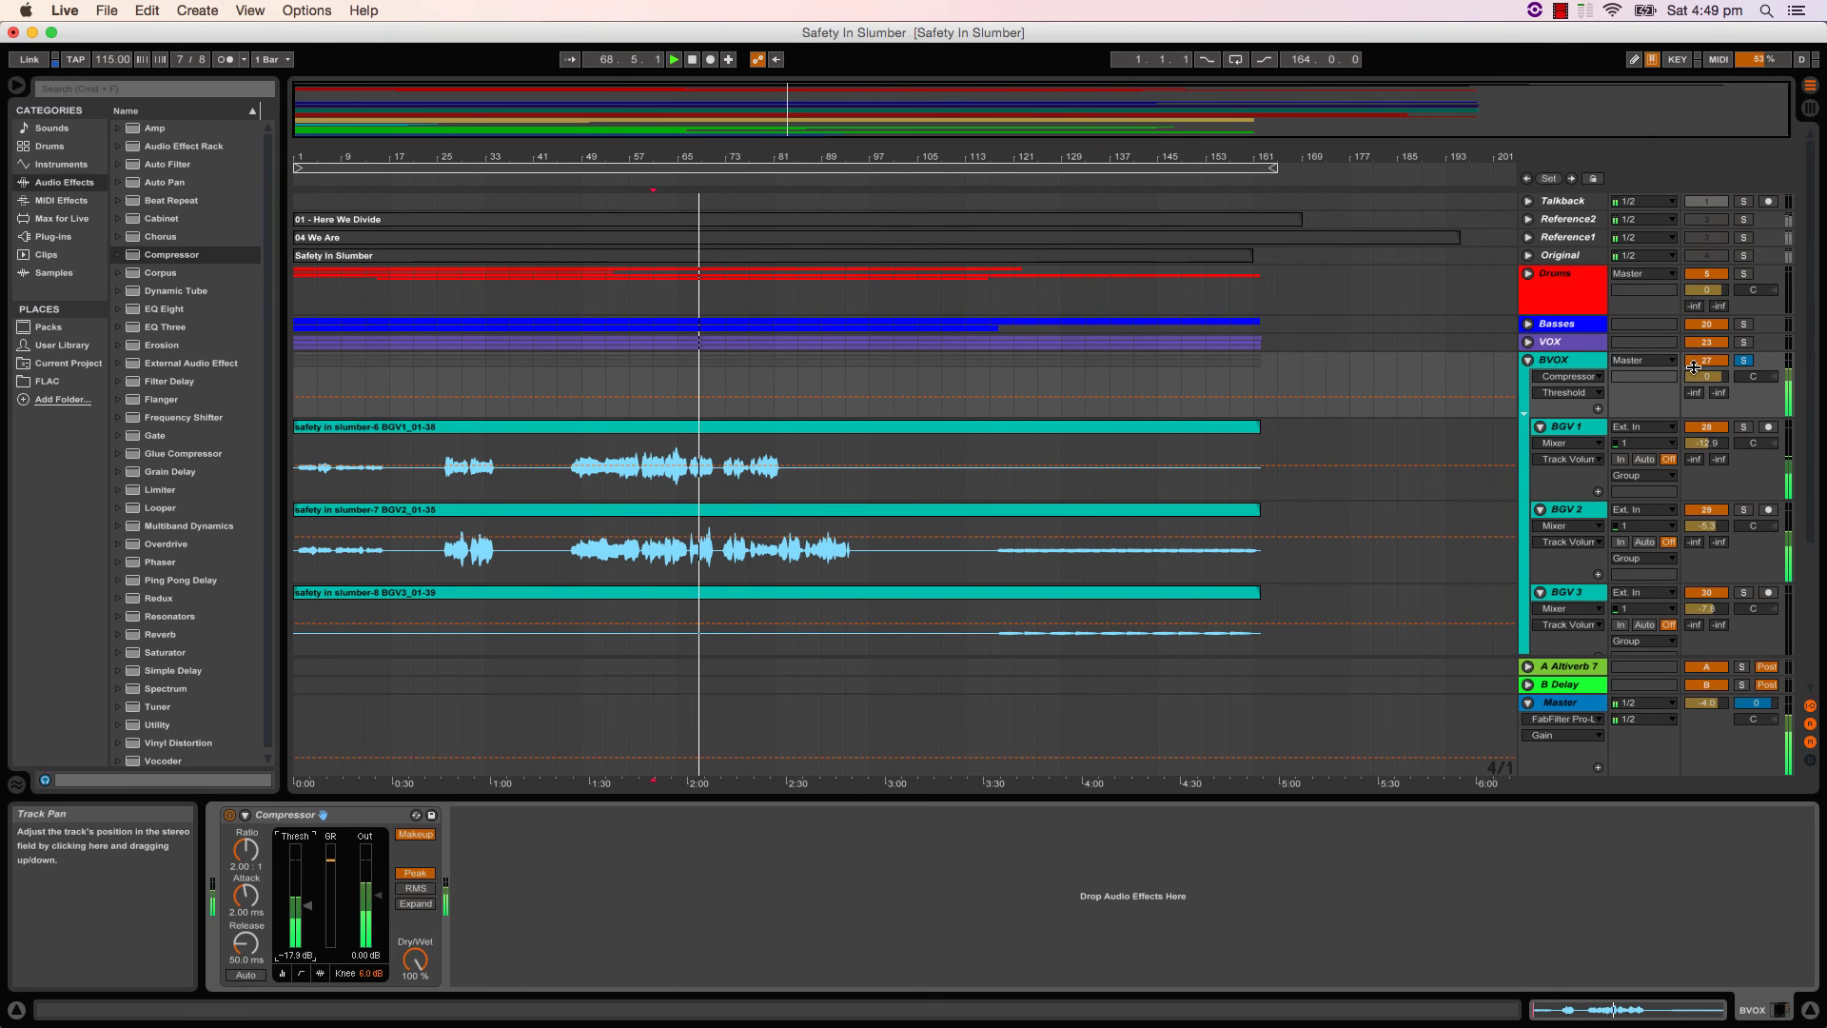
# - Replay the full mix from bar 61 and lower the BVOX group's volume to about -6.7 dB
pyautogui.moveTo(1706, 376); pyautogui.dragTo(1707, 407)
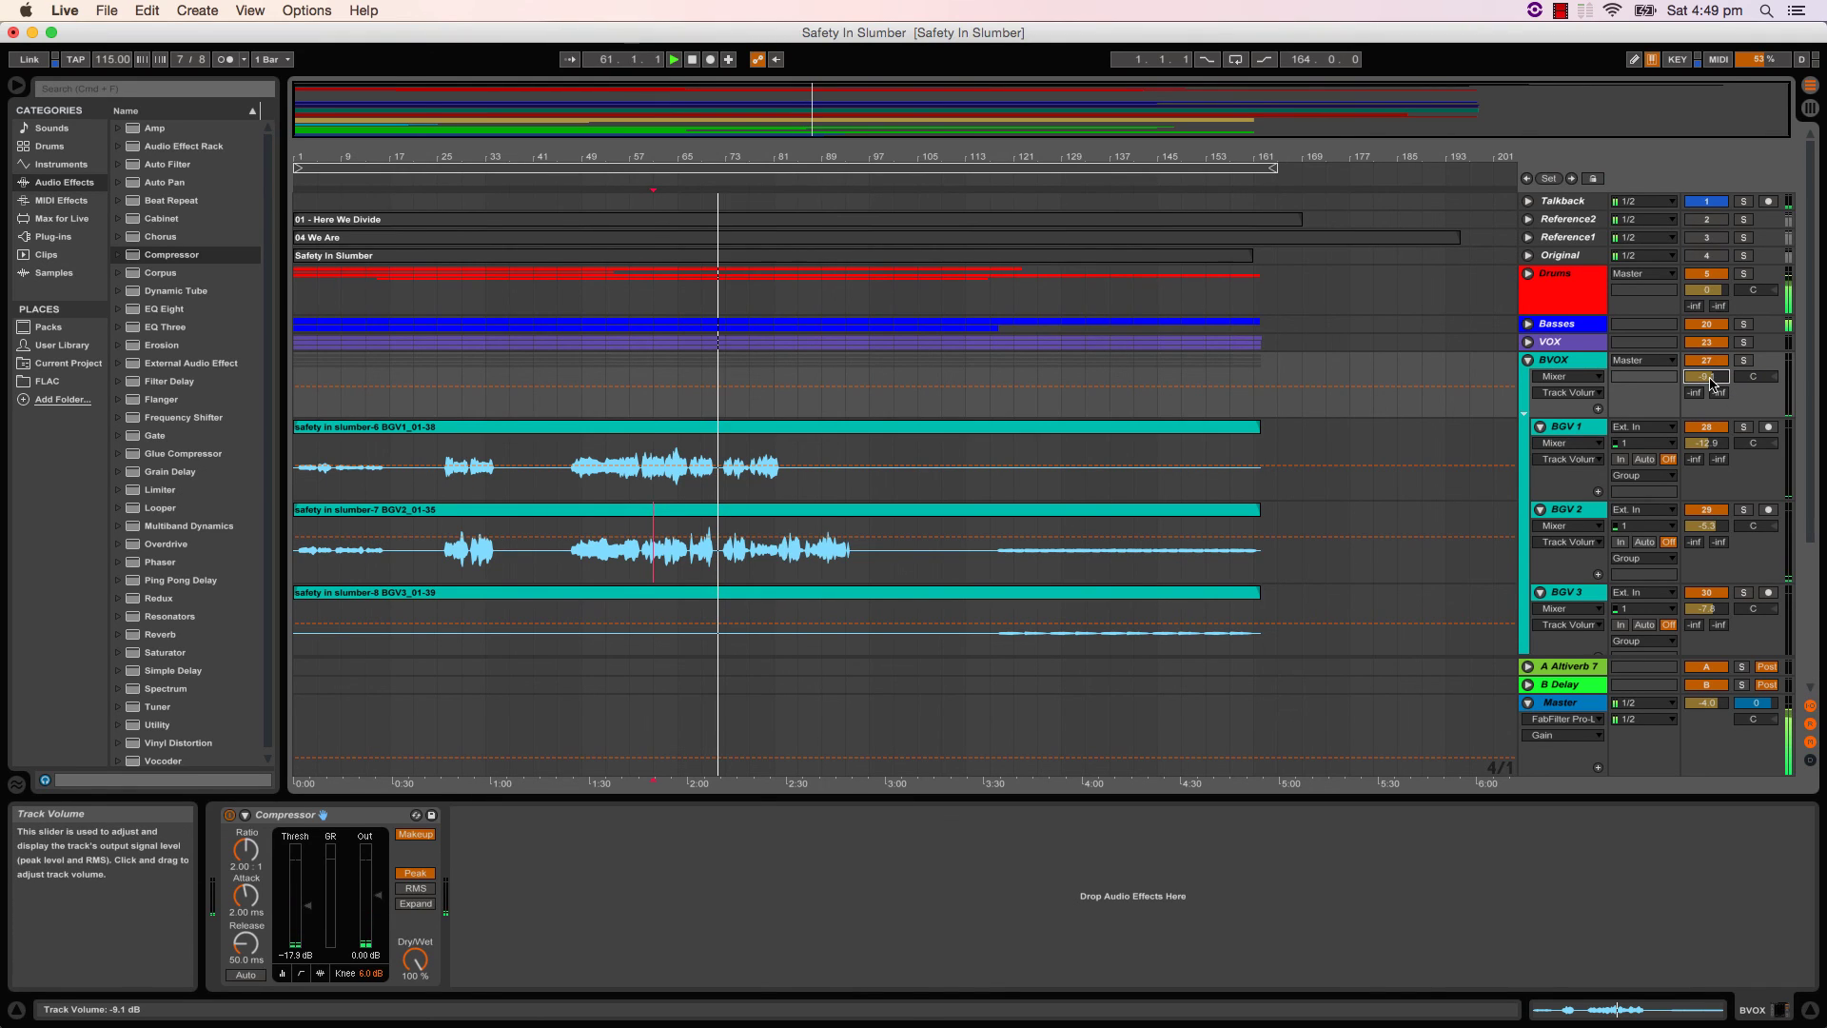
pyautogui.press('space')
pyautogui.press('space')
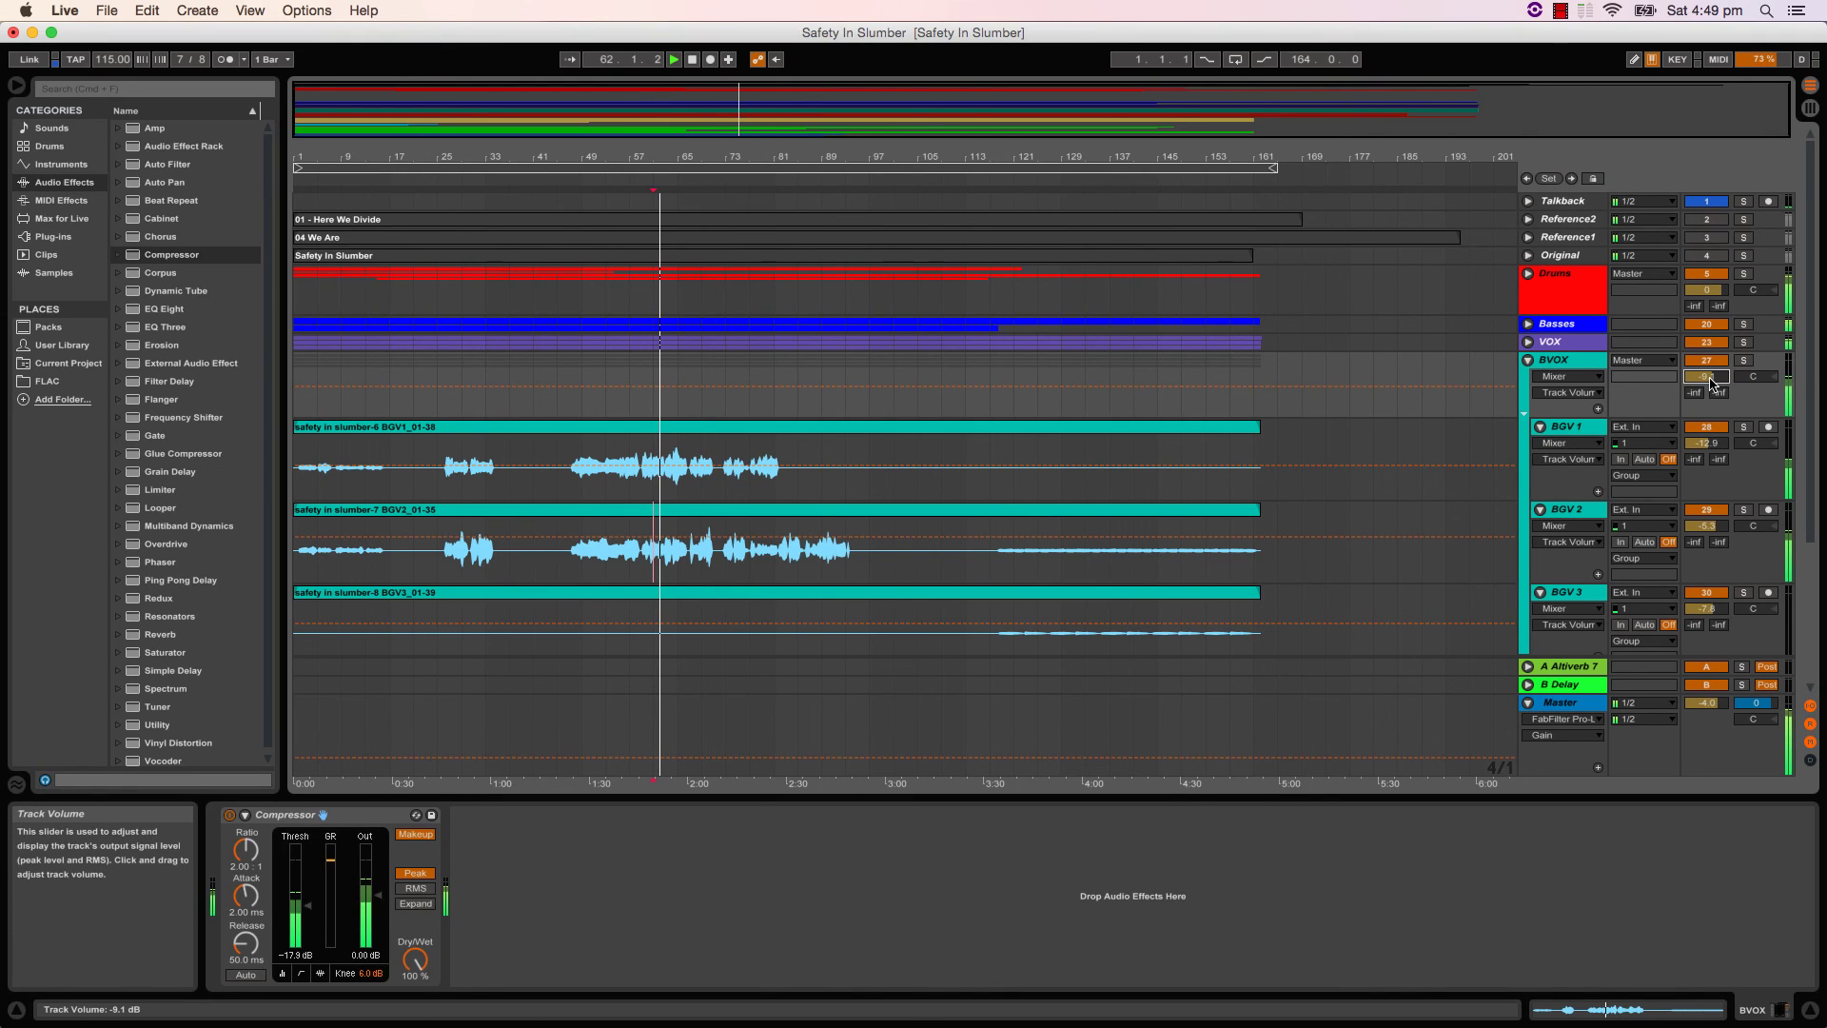
pyautogui.moveTo(1707, 377); pyautogui.dragTo(1706, 372)
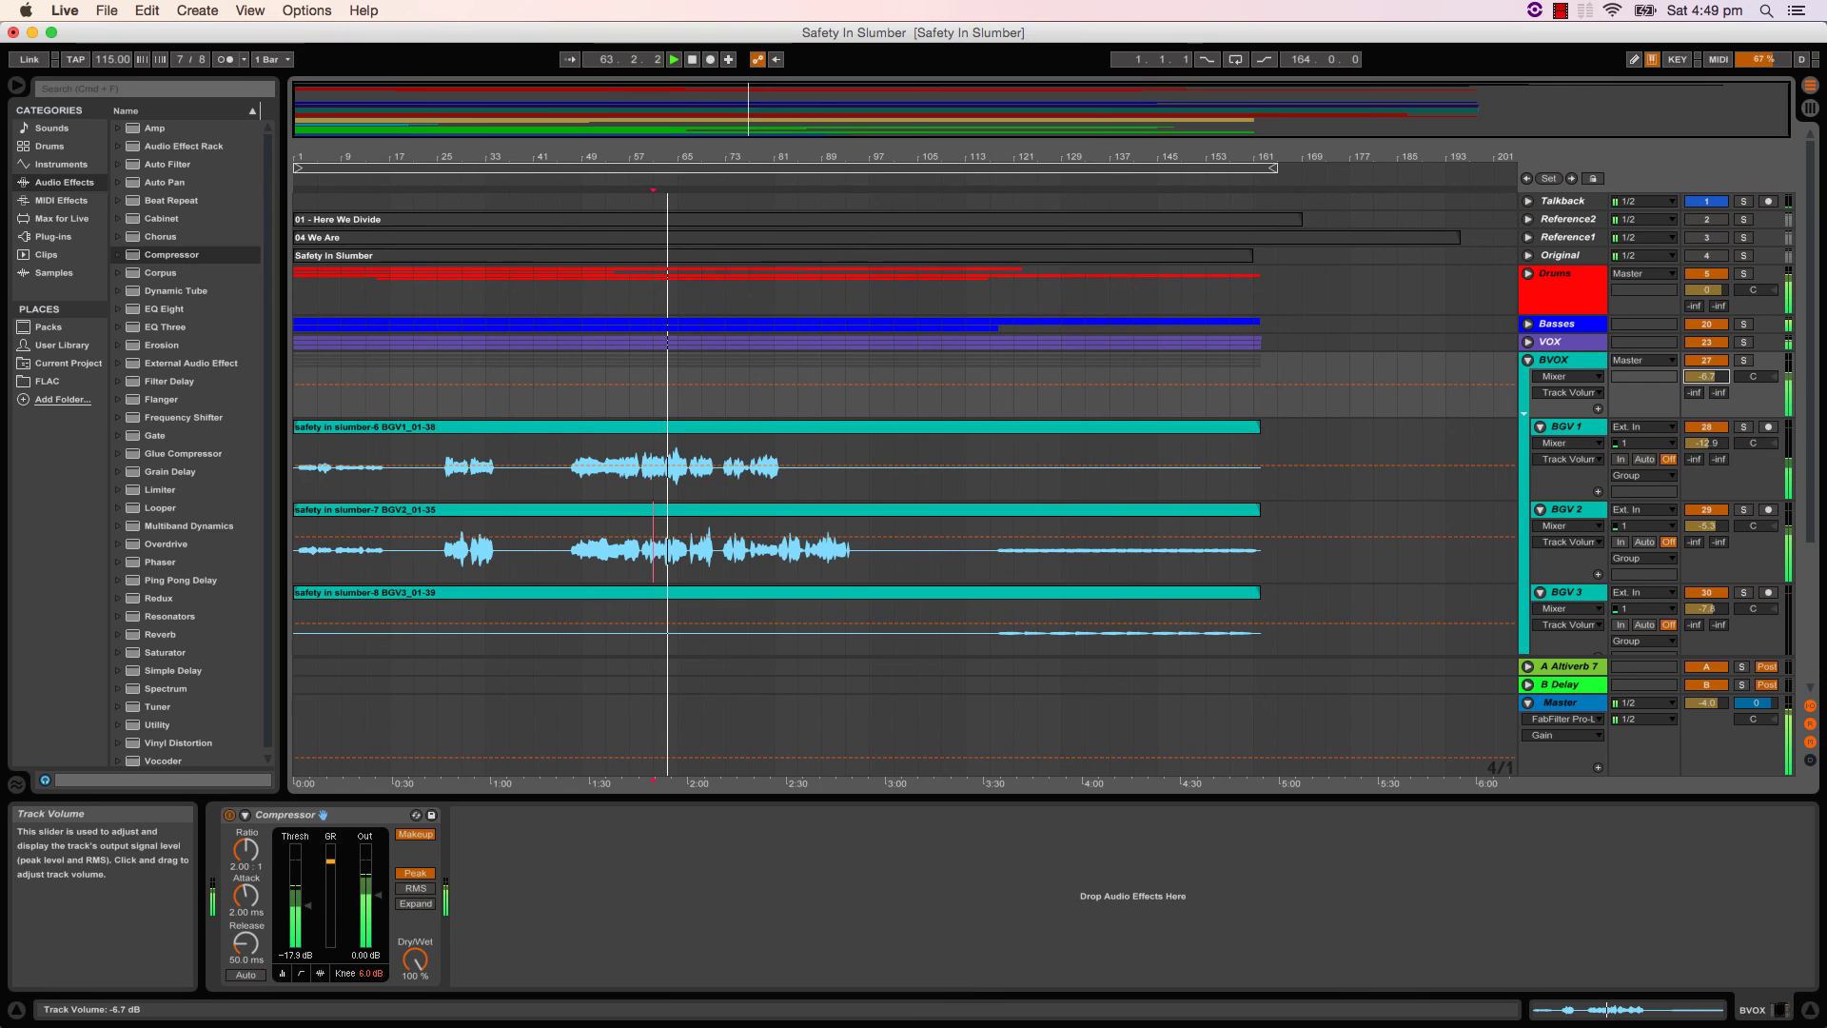
# - Lower the Synth track of the Synths group to about -22.0 dB while checking it in the mix, and collapse the group
pyautogui.scroll(-5, 1637, 582)
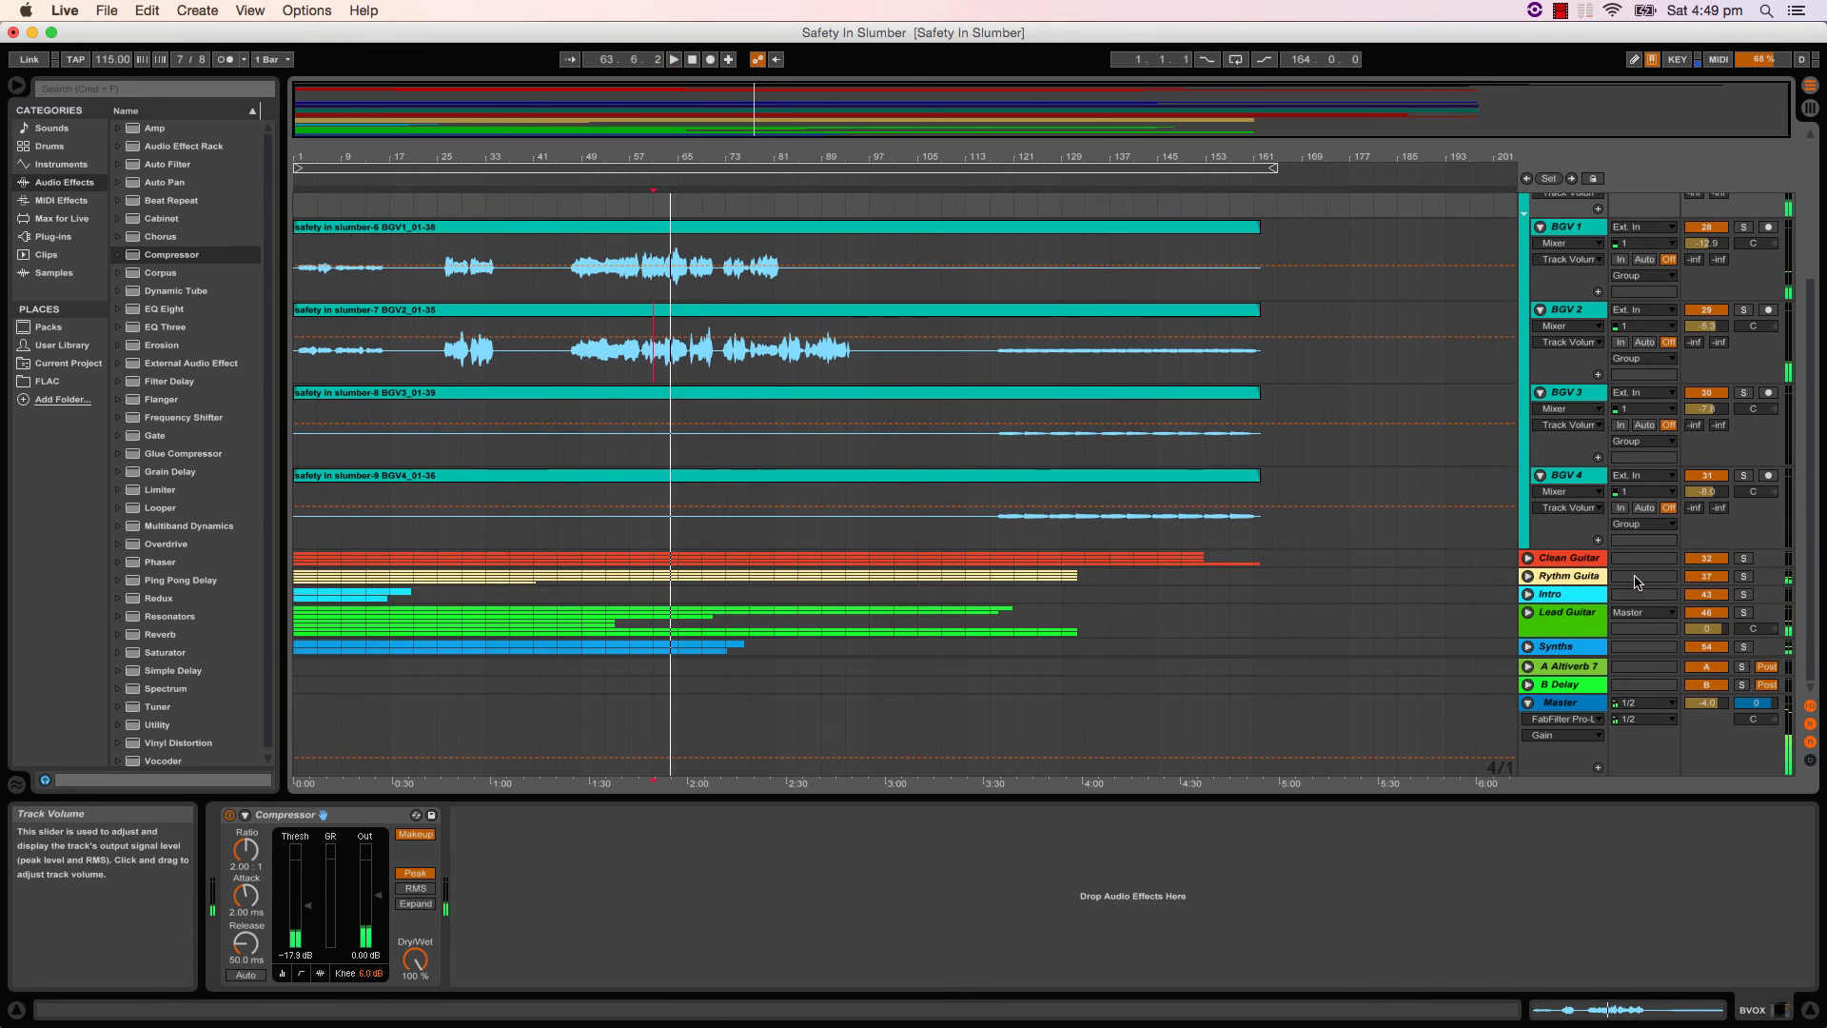
pyautogui.click(1528, 646)
pyautogui.scroll(-2, 1628, 597)
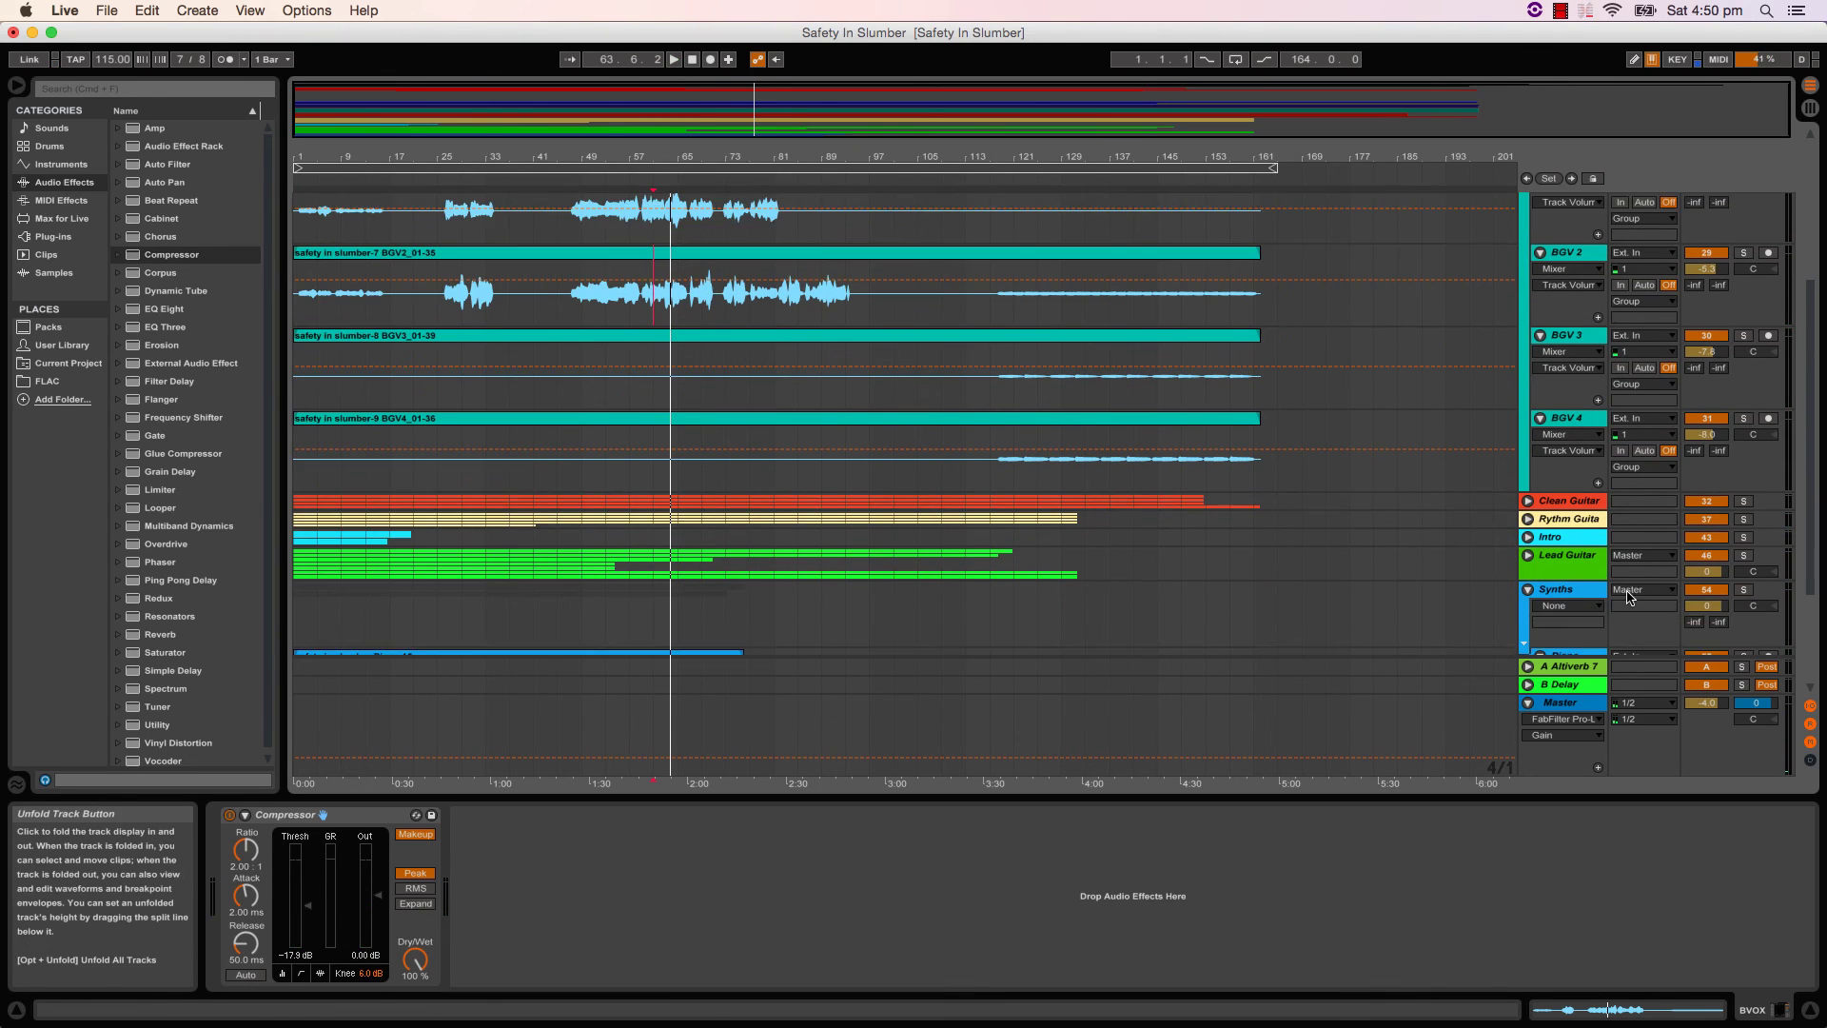
pyautogui.scroll(-3, 1627, 597)
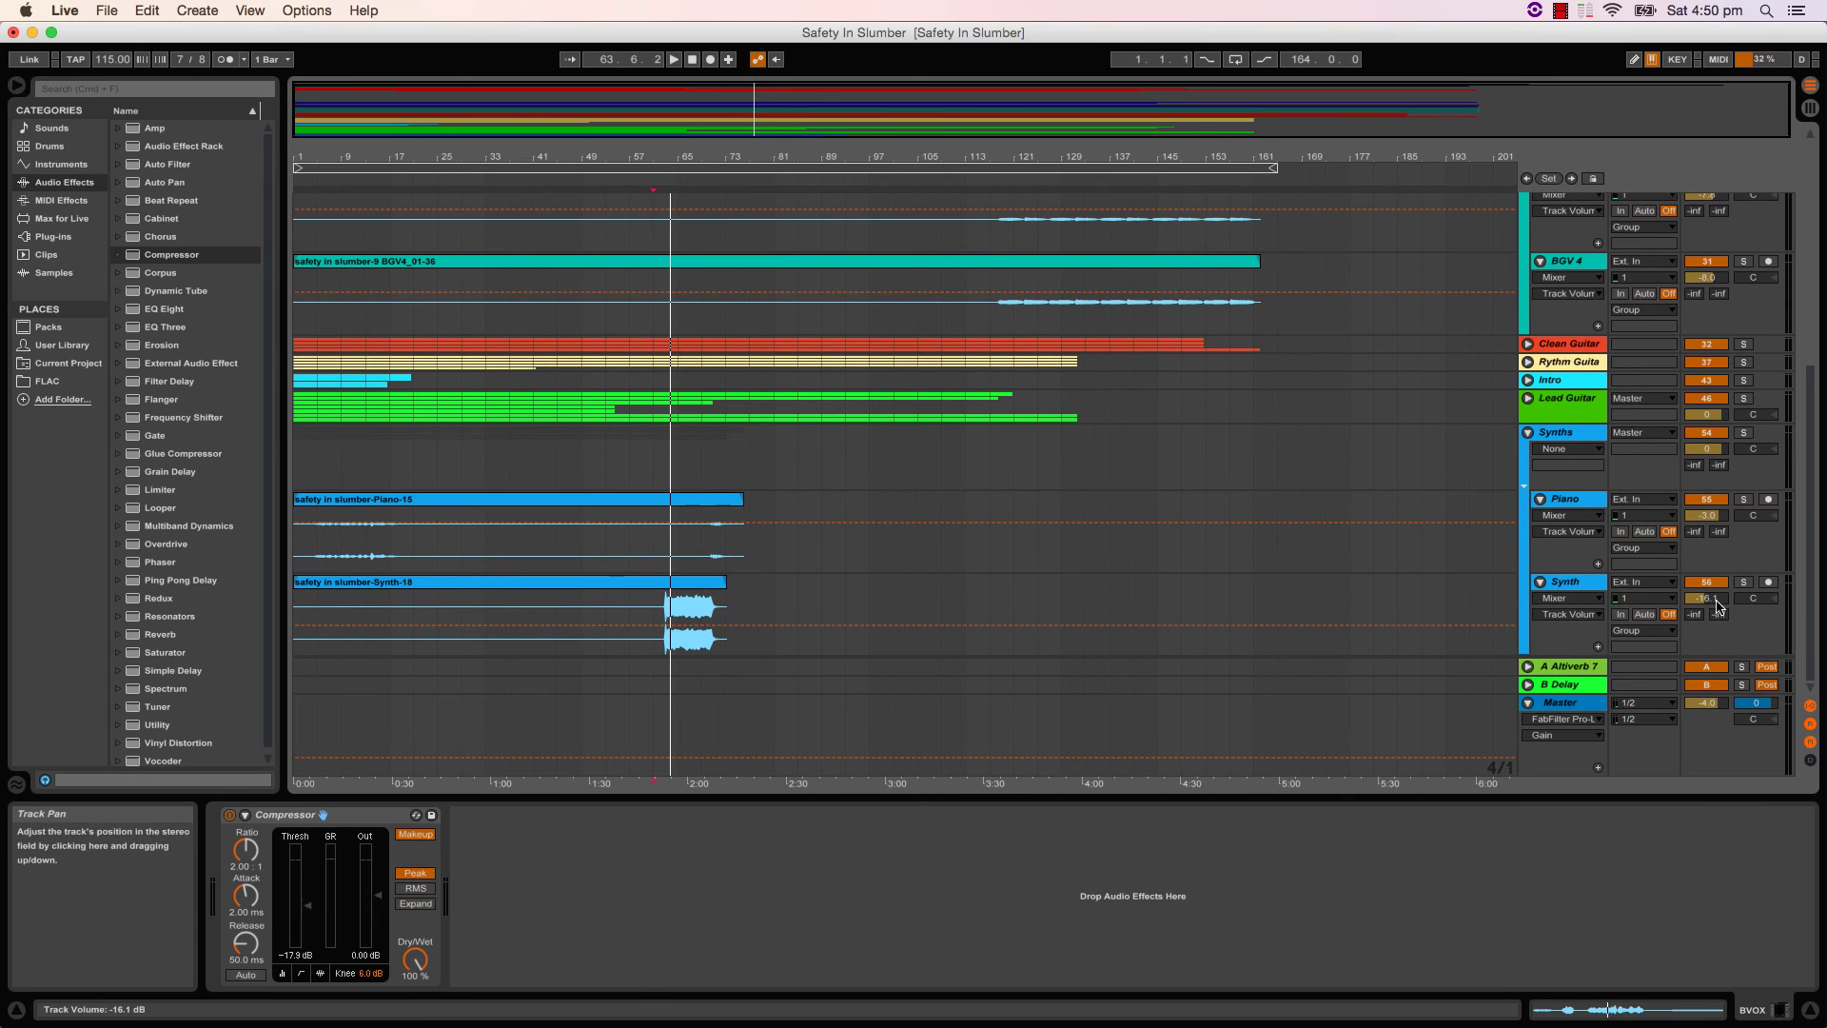
pyautogui.moveTo(1717, 600); pyautogui.dragTo(1716, 636)
pyautogui.press('space')
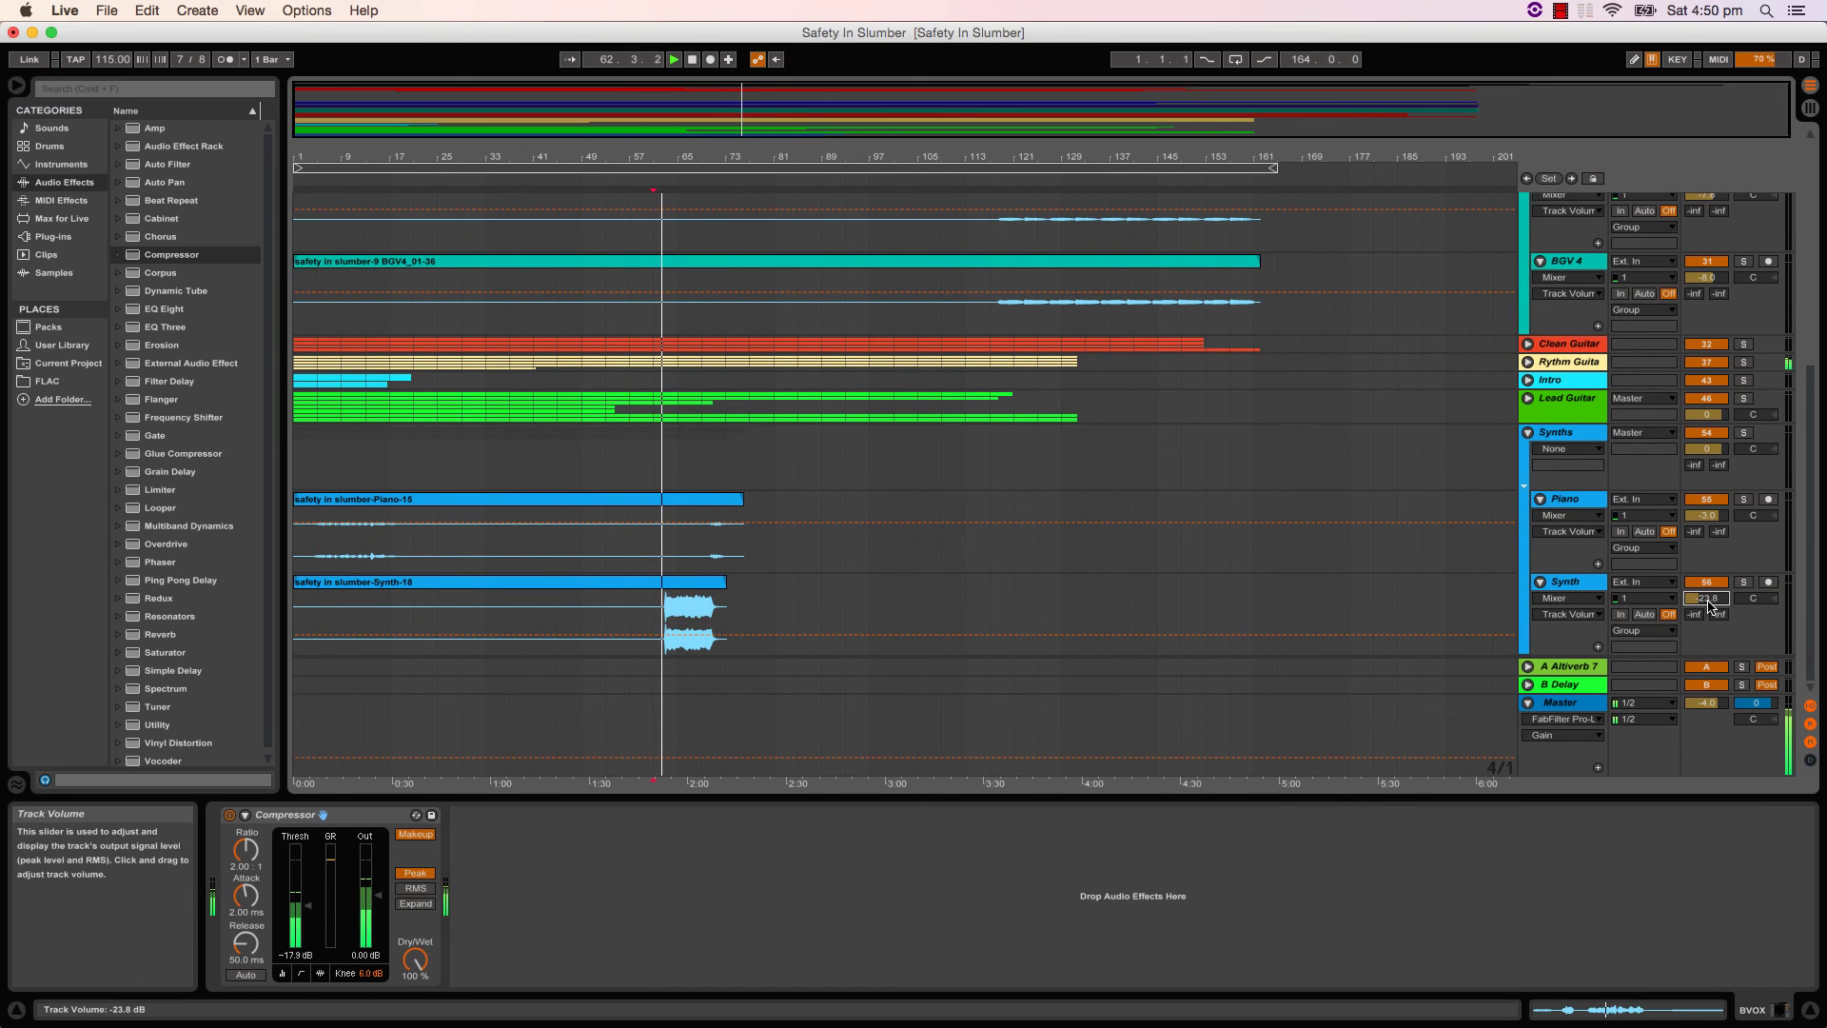
pyautogui.moveTo(1708, 602); pyautogui.dragTo(1710, 605)
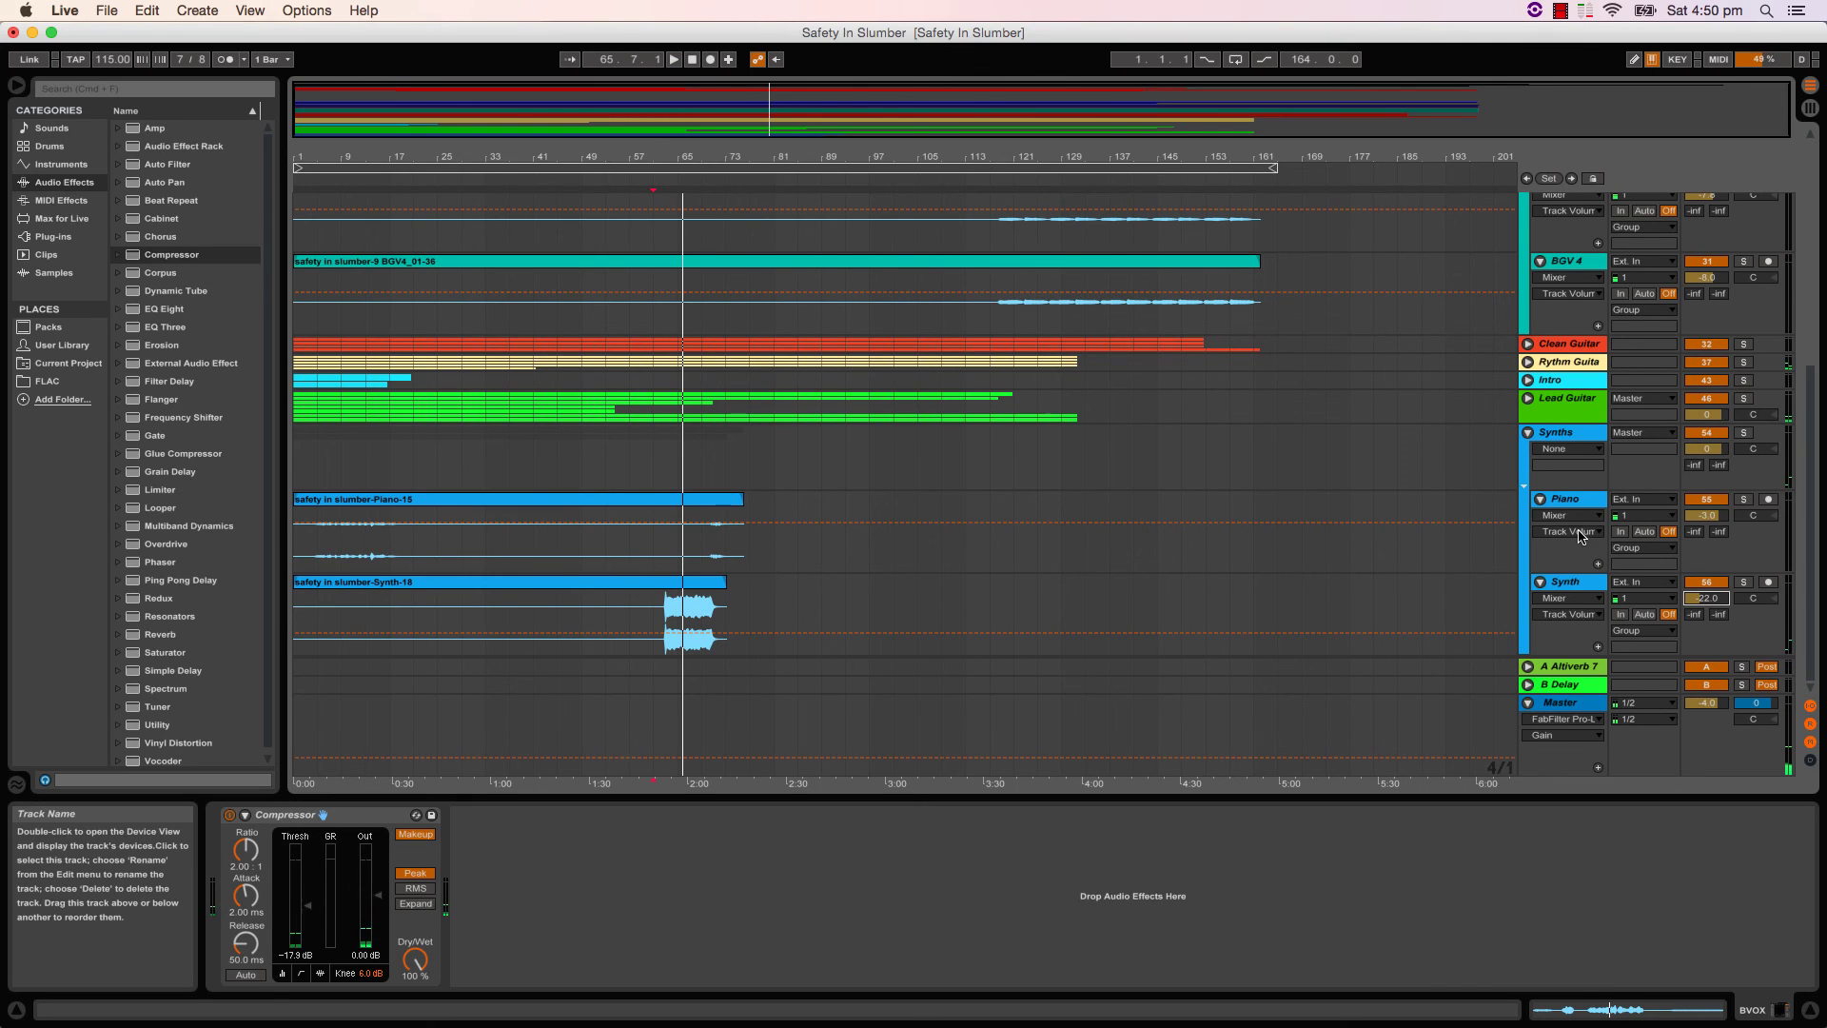
pyautogui.click(1528, 434)
# - Collapse the BVOX group and save the Live Set
pyautogui.scroll(5, 1551, 418)
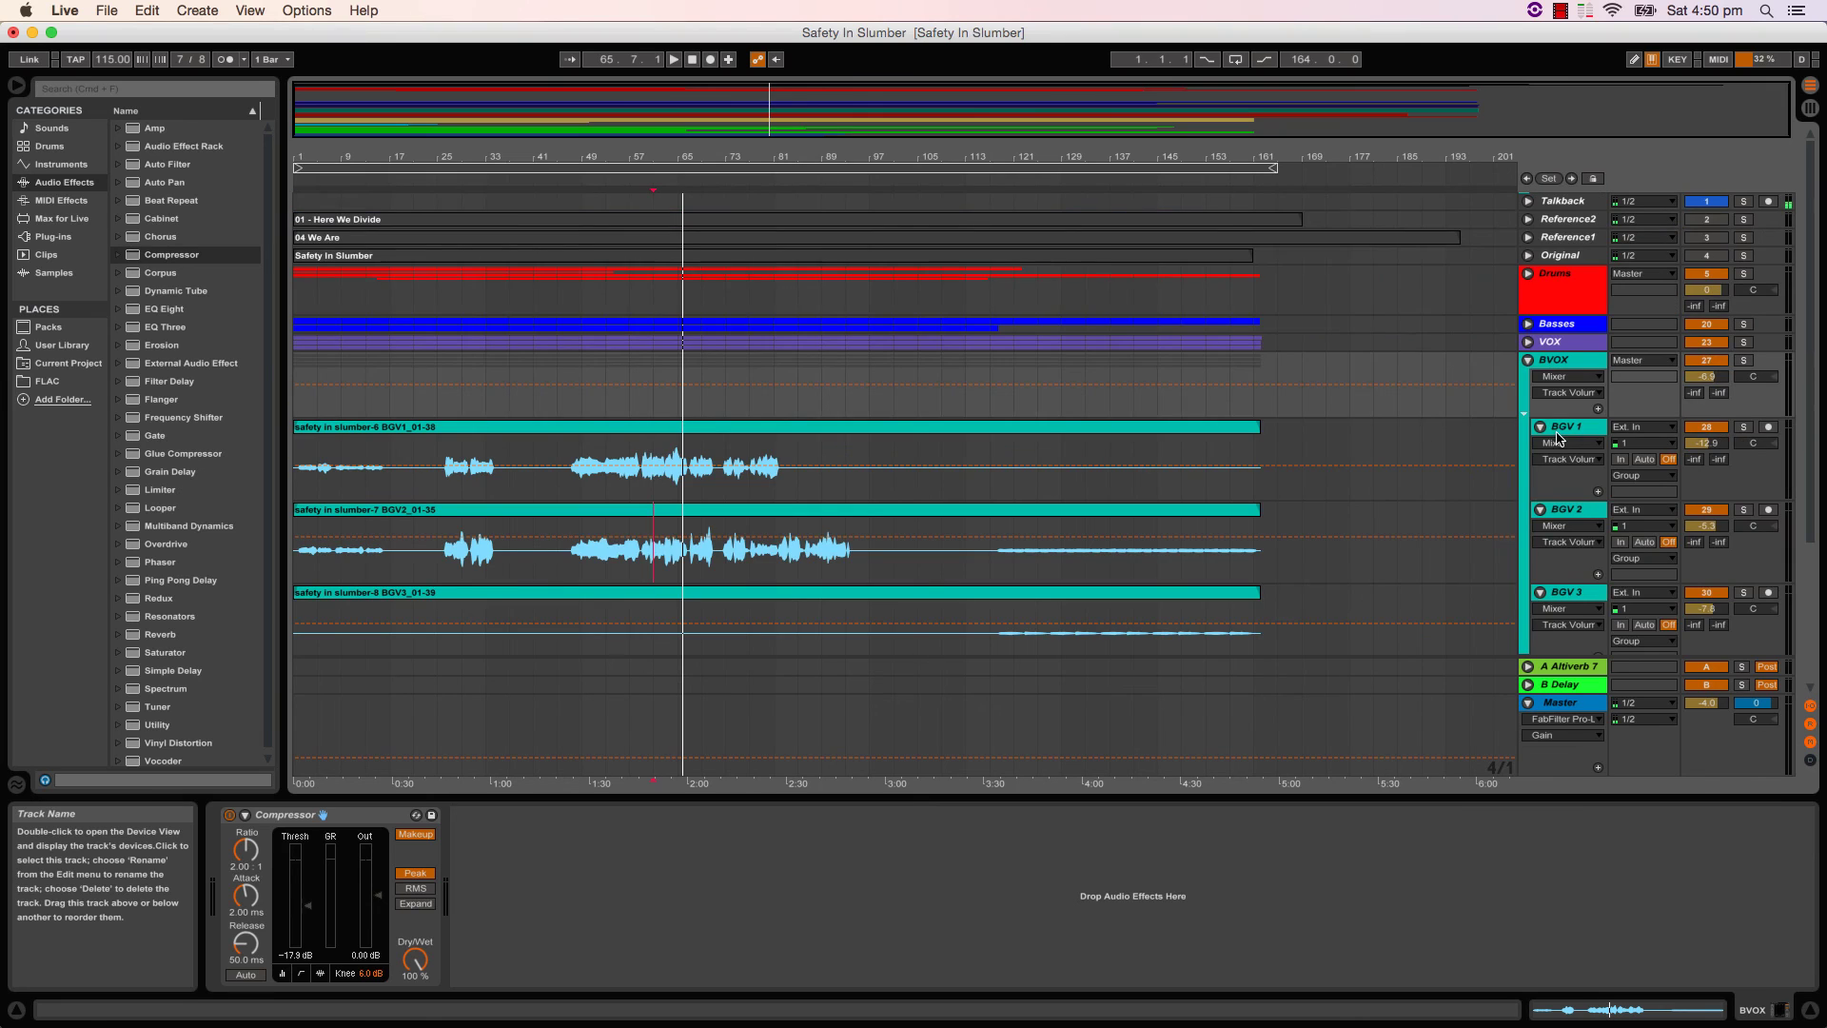
pyautogui.click(1528, 359)
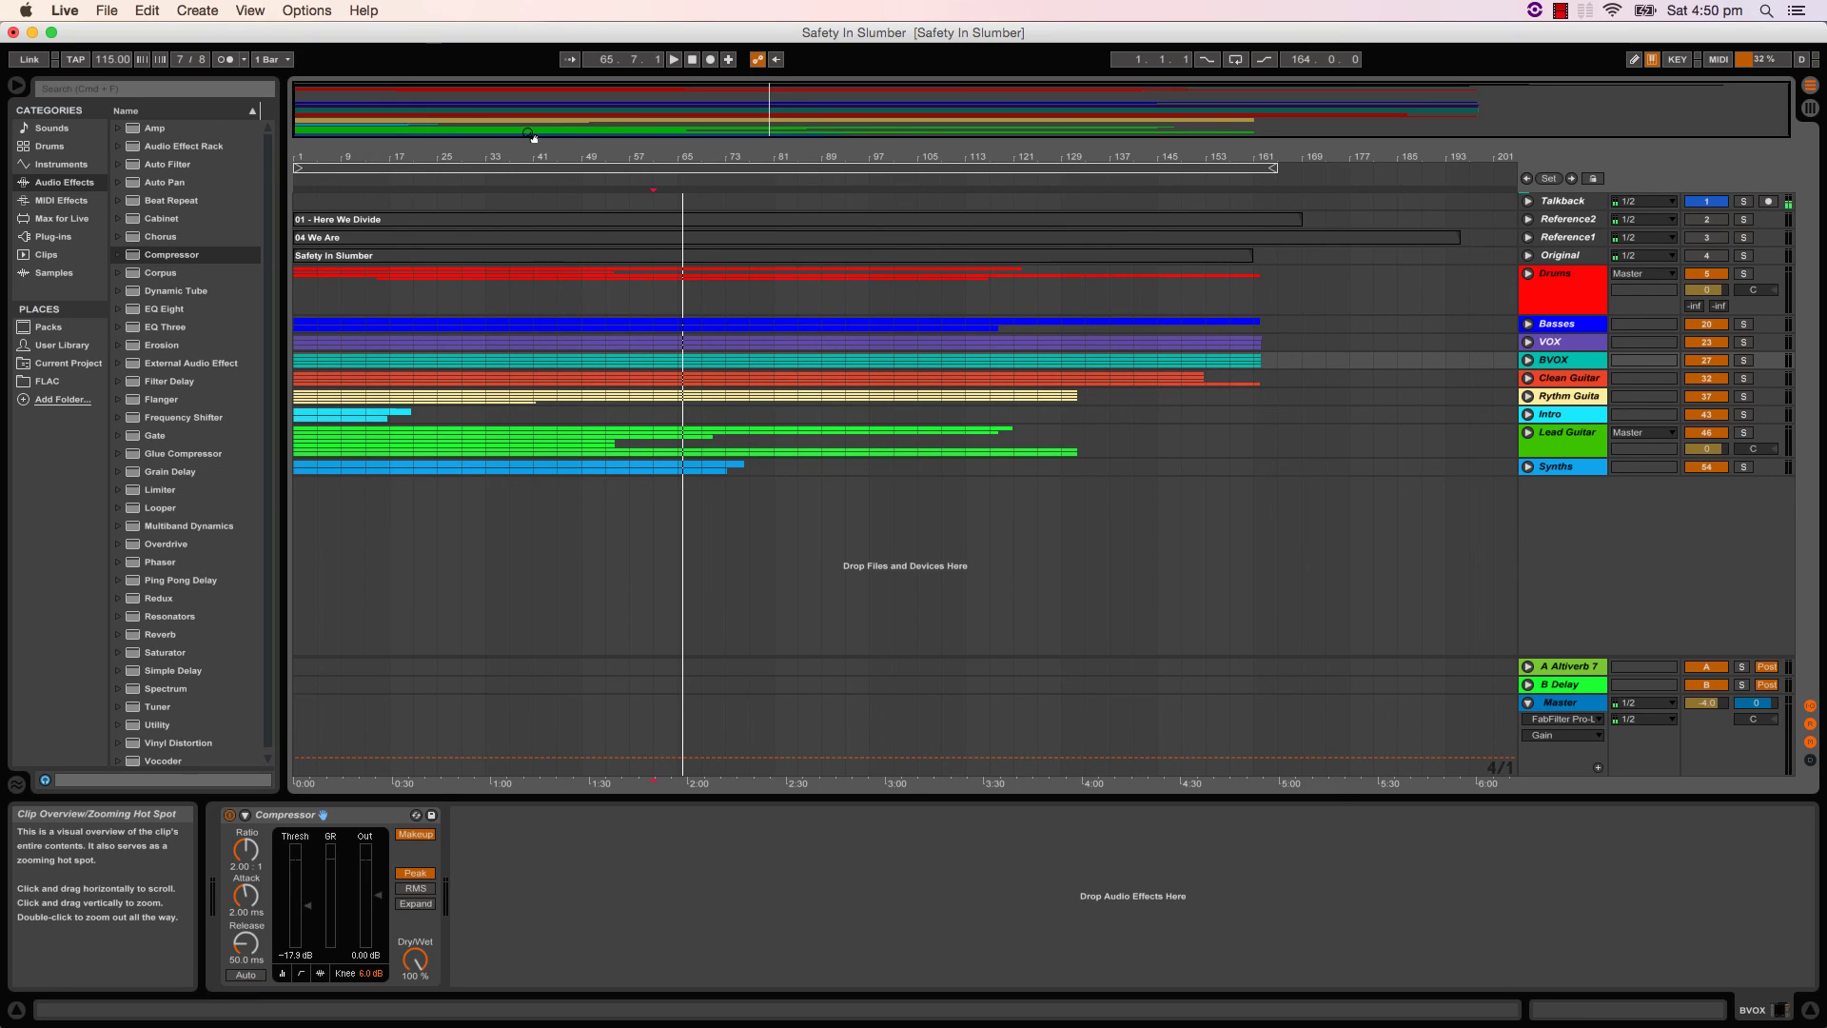
pyautogui.press('super+s')
pyautogui.click(1560, 10)
pyautogui.click(1615, 33)
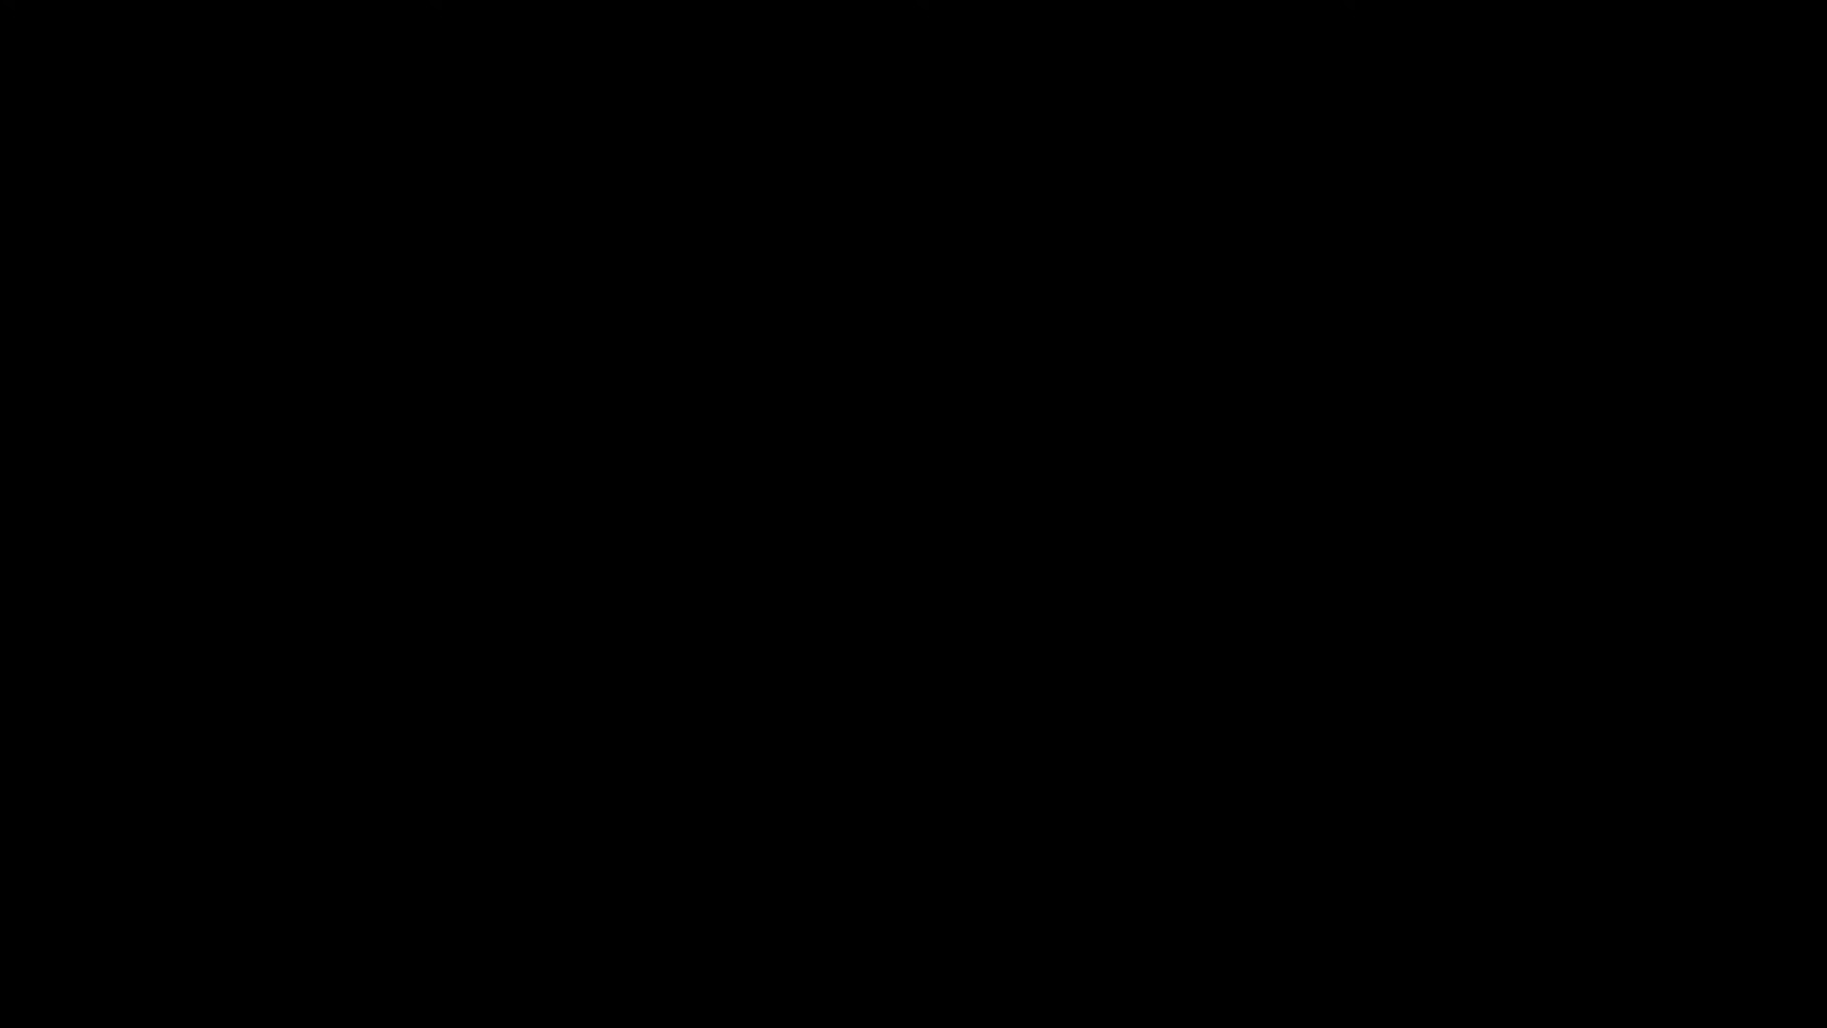